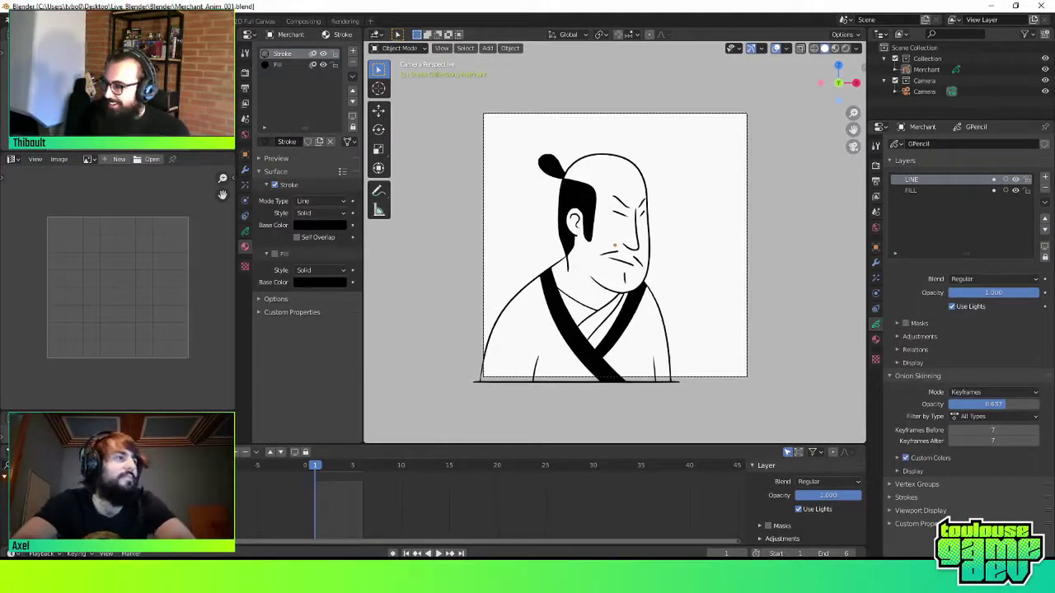
# Open the File menu, widen the side panels, and pan the view of the drawing
pyautogui.click(17, 20)
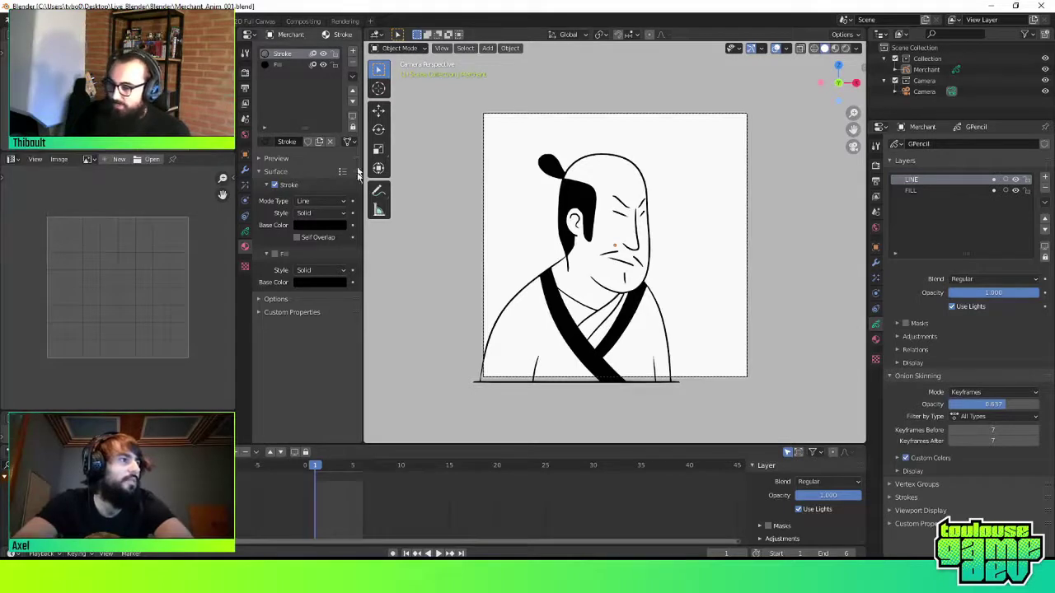
pyautogui.moveTo(367, 255); pyautogui.dragTo(373, 254)
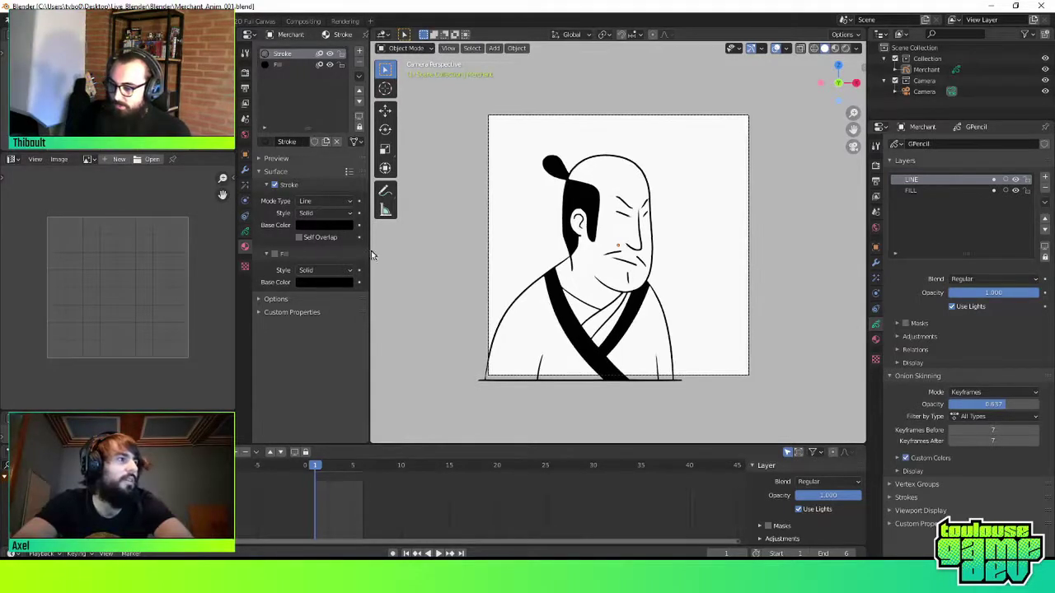
pyautogui.scroll(1, 516, 252)
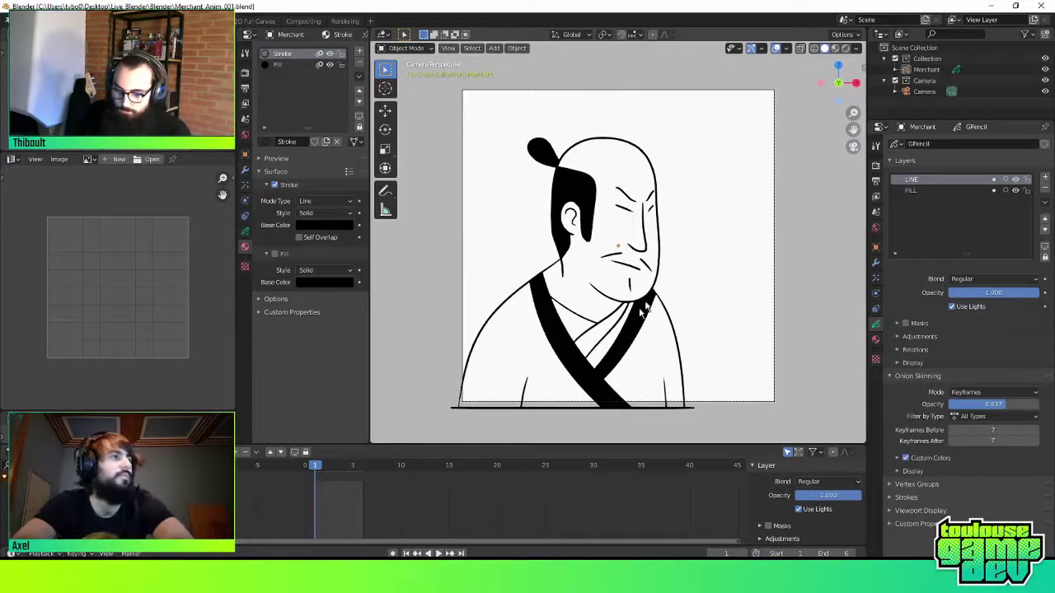
pyautogui.keyDown('shift'); pyautogui.moveTo(756, 219); pyautogui.dragTo(694, 225, button='middle'); pyautogui.keyUp('shift')
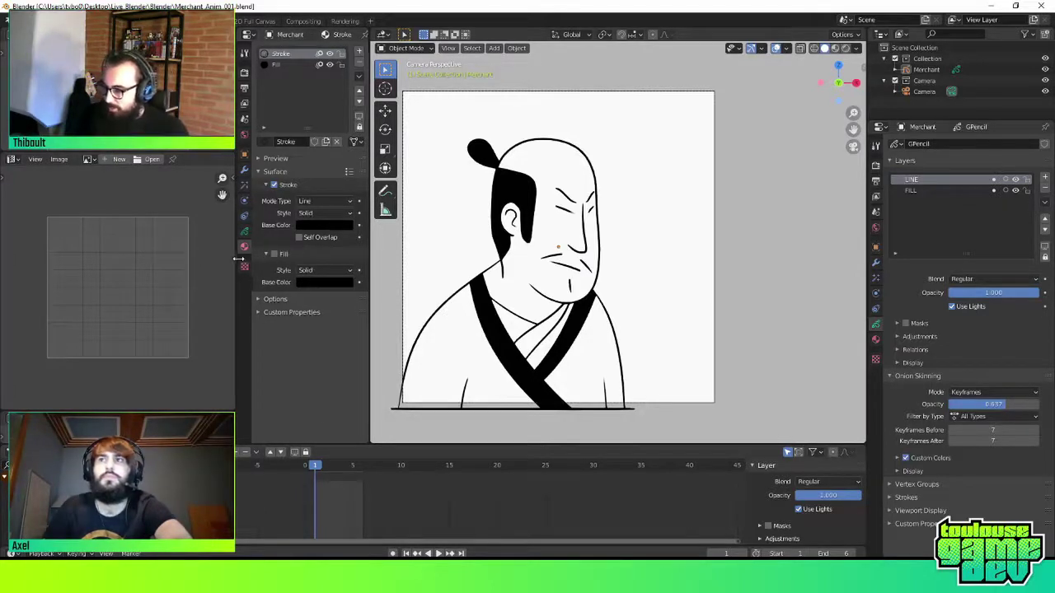
pyautogui.moveTo(236, 260); pyautogui.dragTo(238, 259)
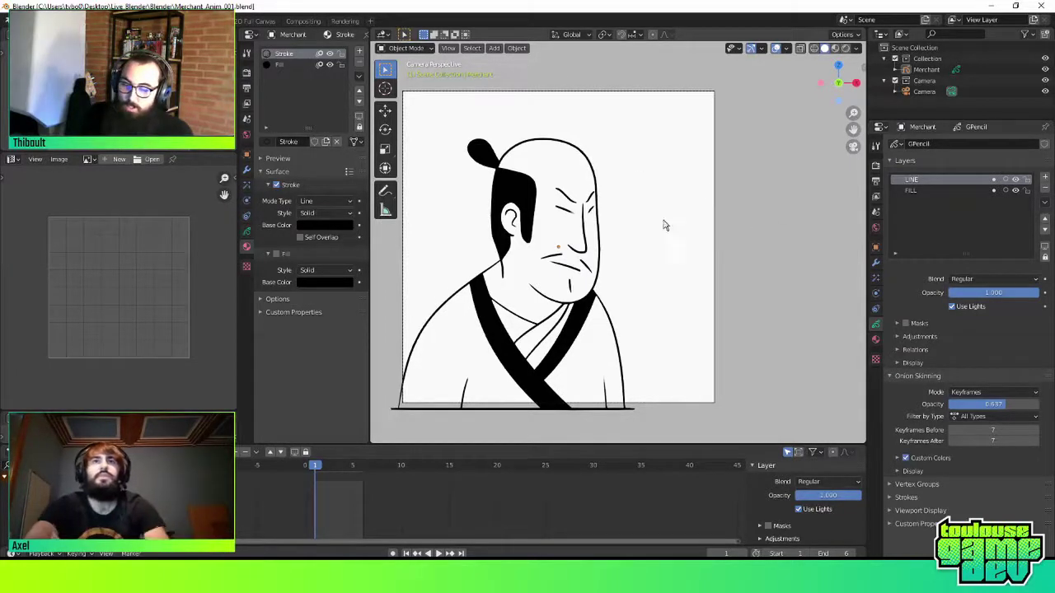
pyautogui.keyDown('shift'); pyautogui.moveTo(665, 224); pyautogui.dragTo(687, 225, button='middle'); pyautogui.keyUp('shift')
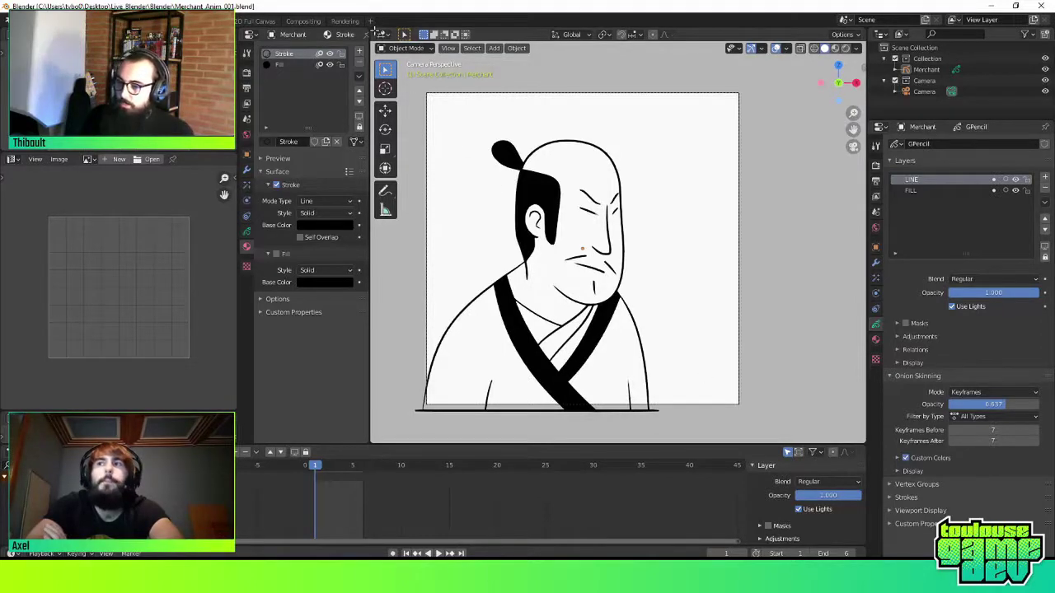
# Split the viewport, briefly make the left area a Compositor, then merge it back
pyautogui.moveTo(375, 32); pyautogui.dragTo(595, 66)
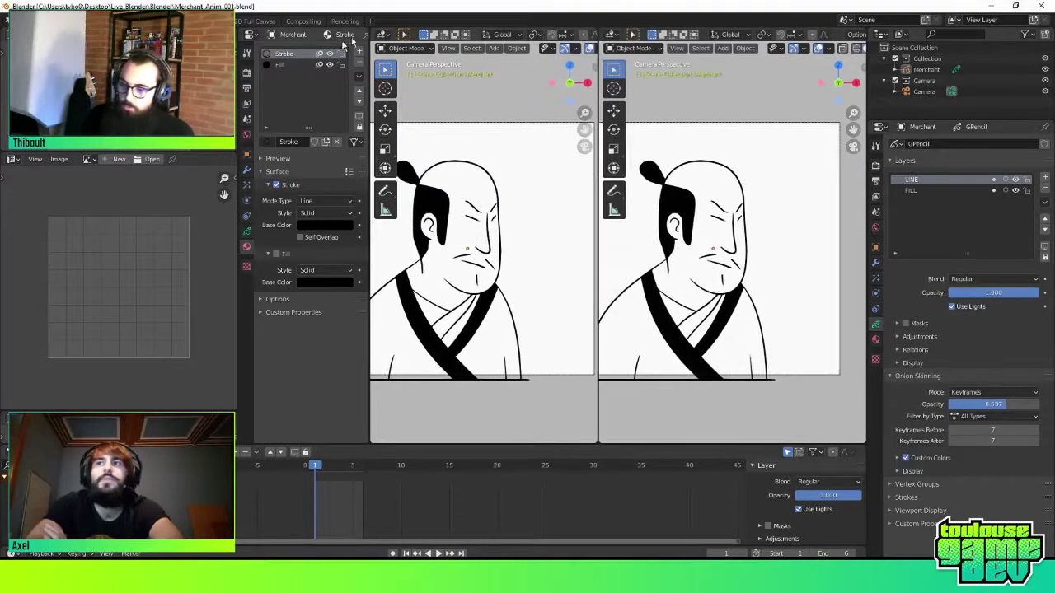
pyautogui.click(384, 35)
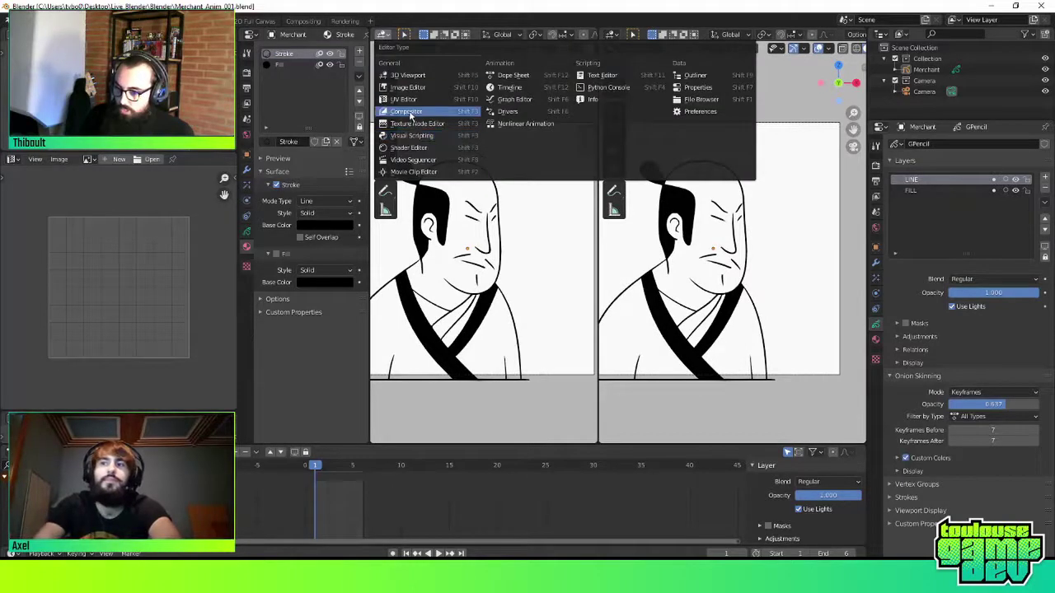
pyautogui.click(410, 115)
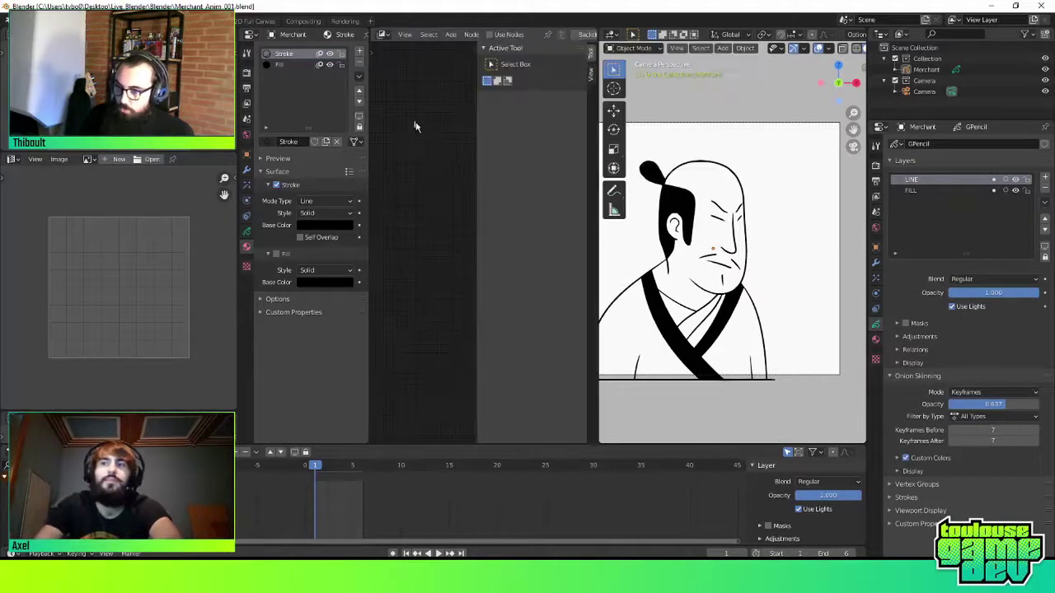
pyautogui.click(381, 38)
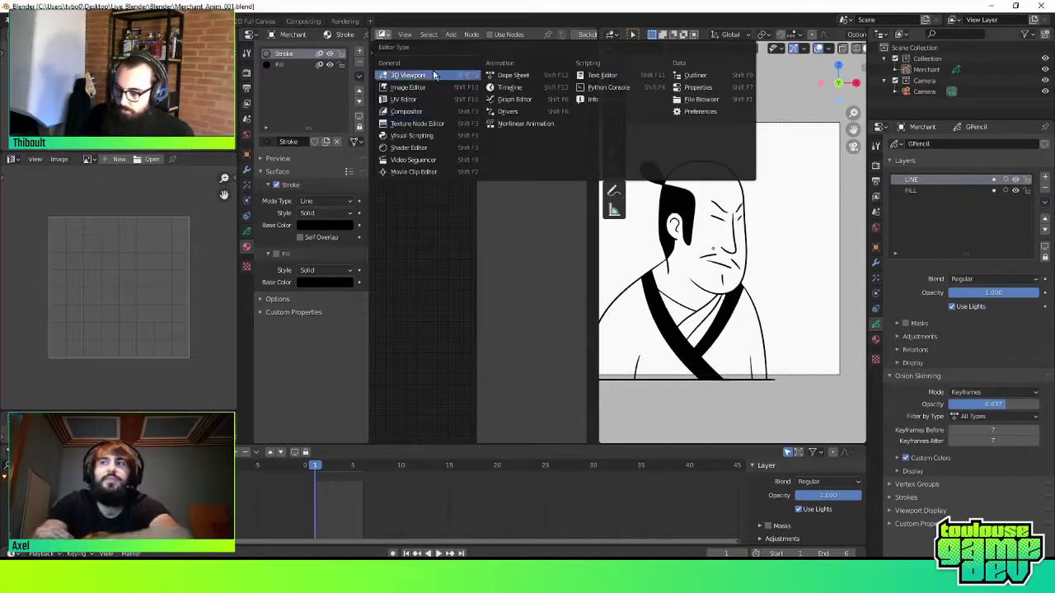
pyautogui.press('Escape')
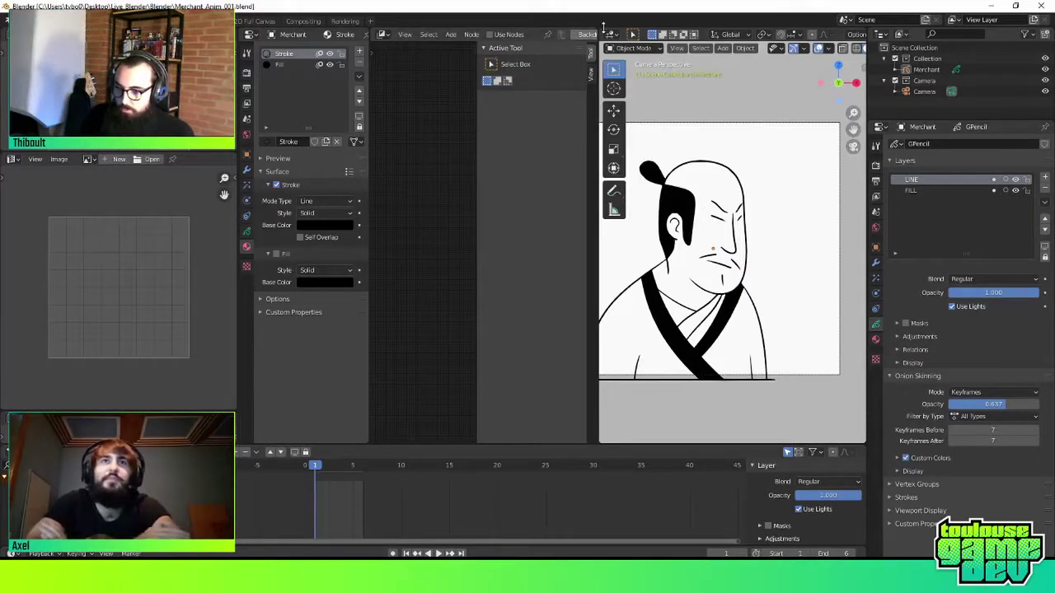
pyautogui.moveTo(604, 29); pyautogui.dragTo(504, 101)
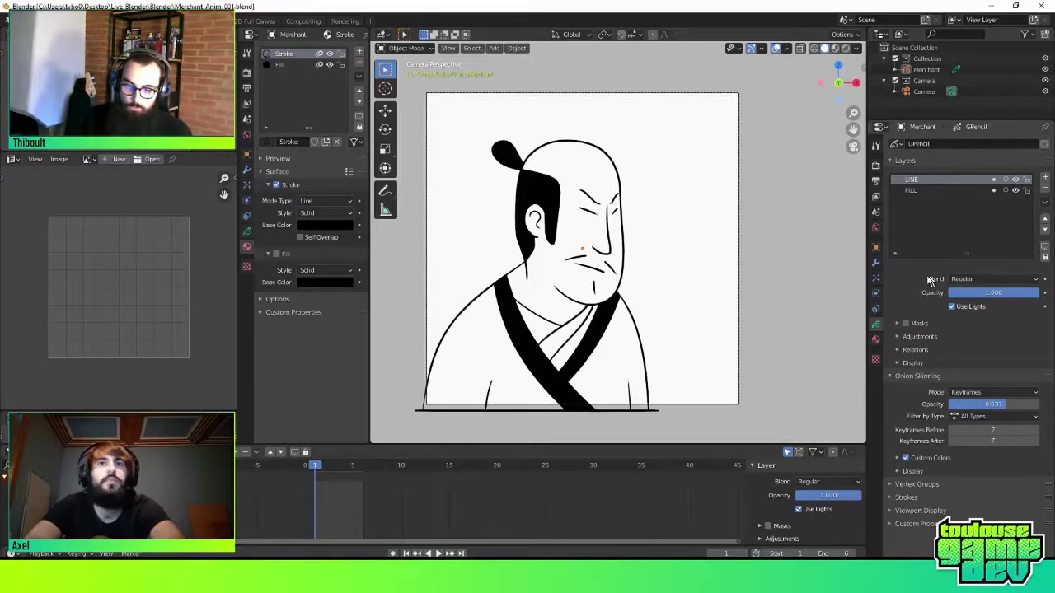
# Make FILL the active Grease Pencil layer instead of LINE
pyautogui.click(967, 192)
pyautogui.click(941, 181)
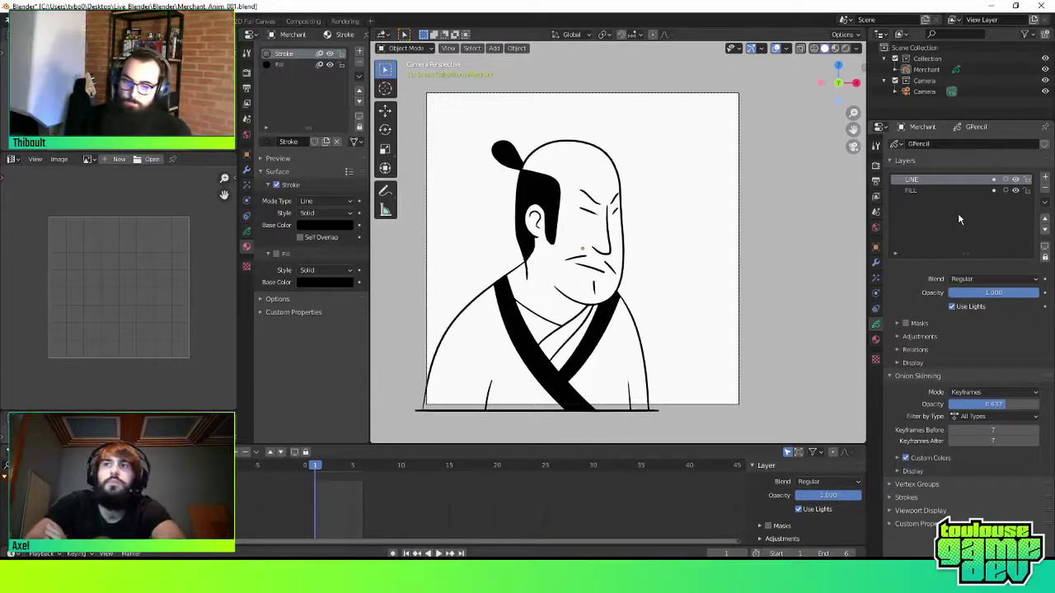
pyautogui.click(940, 191)
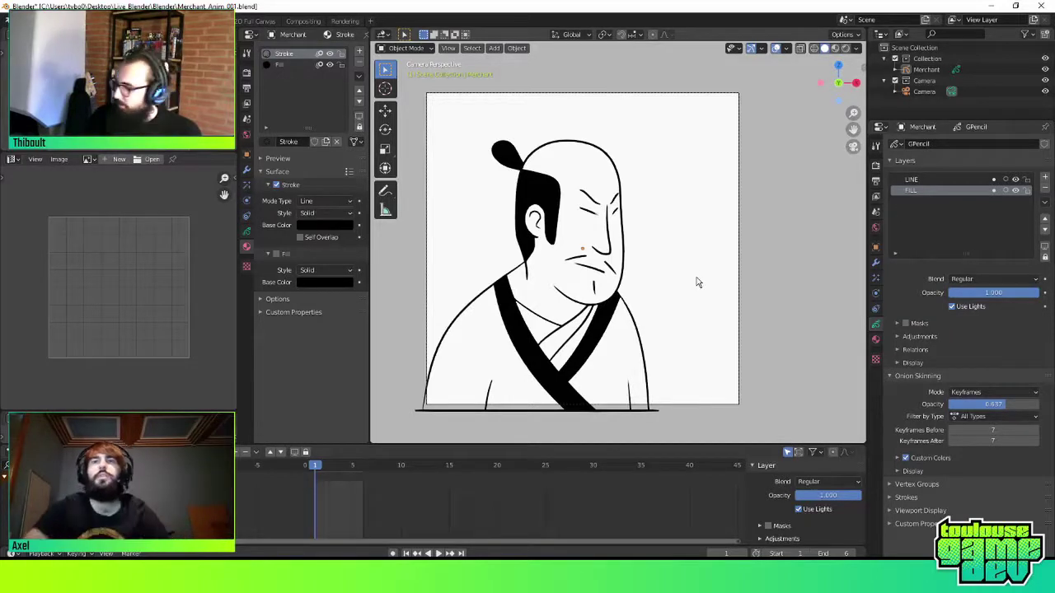
# Cancel the Add menu, orbit out of camera view, and select the Merchant drawing
pyautogui.hotkey('shift', 'a')
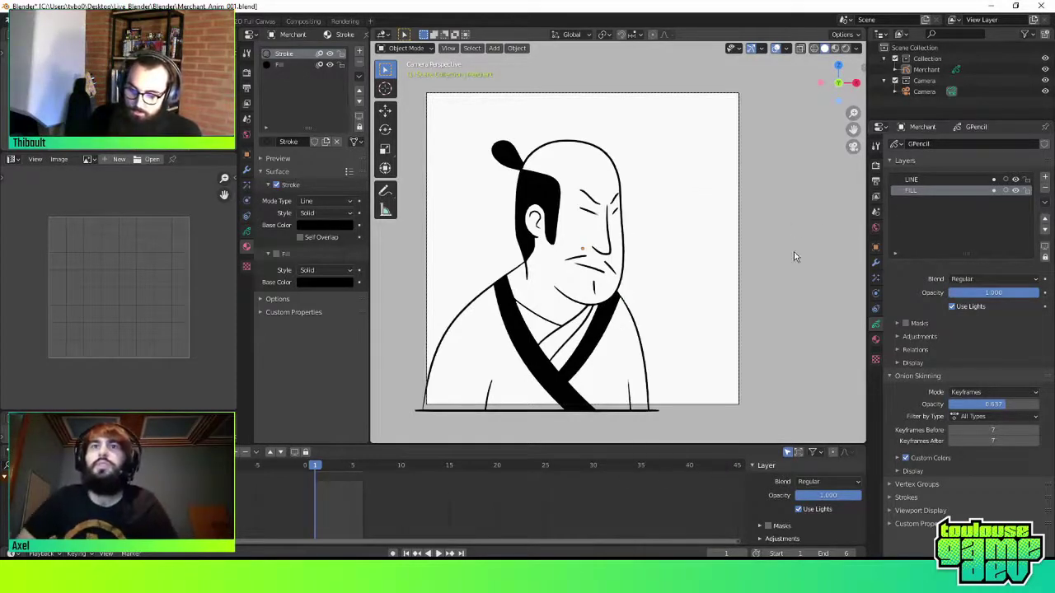
pyautogui.hotkey('shift', 'a')
pyautogui.press('Escape')
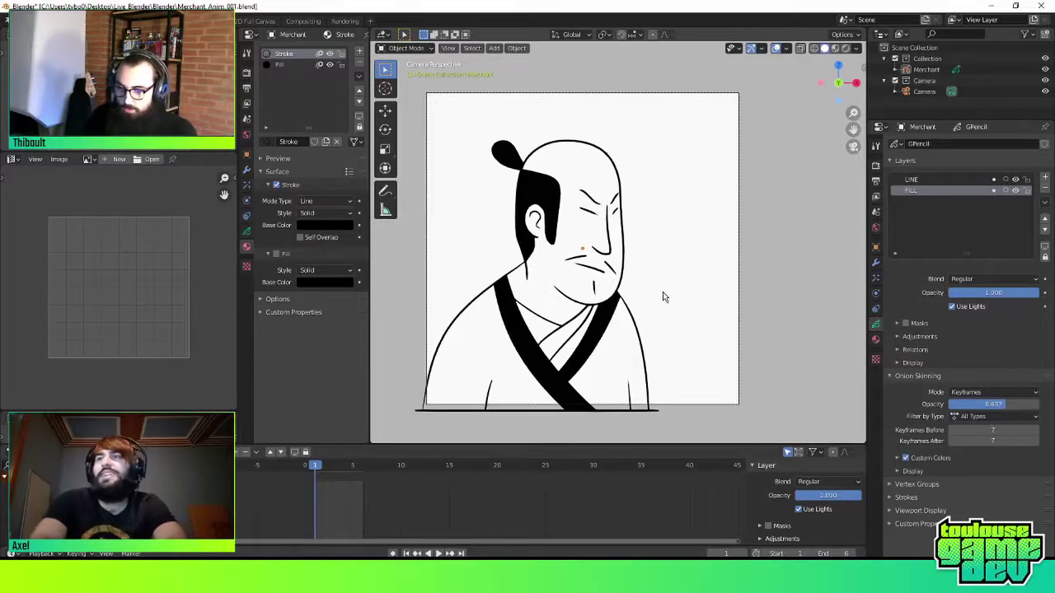
pyautogui.moveTo(666, 282)
pyautogui.mouseDown(button='middle')
pyautogui.moveTo(659, 268)
pyautogui.moveTo(695, 277)
pyautogui.moveTo(678, 301)
pyautogui.moveTo(592, 247)
pyautogui.moveTo(687, 262)
pyautogui.moveTo(660, 242)
pyautogui.moveTo(695, 253)
pyautogui.moveTo(654, 253)
pyautogui.moveTo(665, 235)
pyautogui.moveTo(666, 249)
pyautogui.moveTo(649, 261)
pyautogui.mouseUp(button='middle')
pyautogui.click(592, 248)
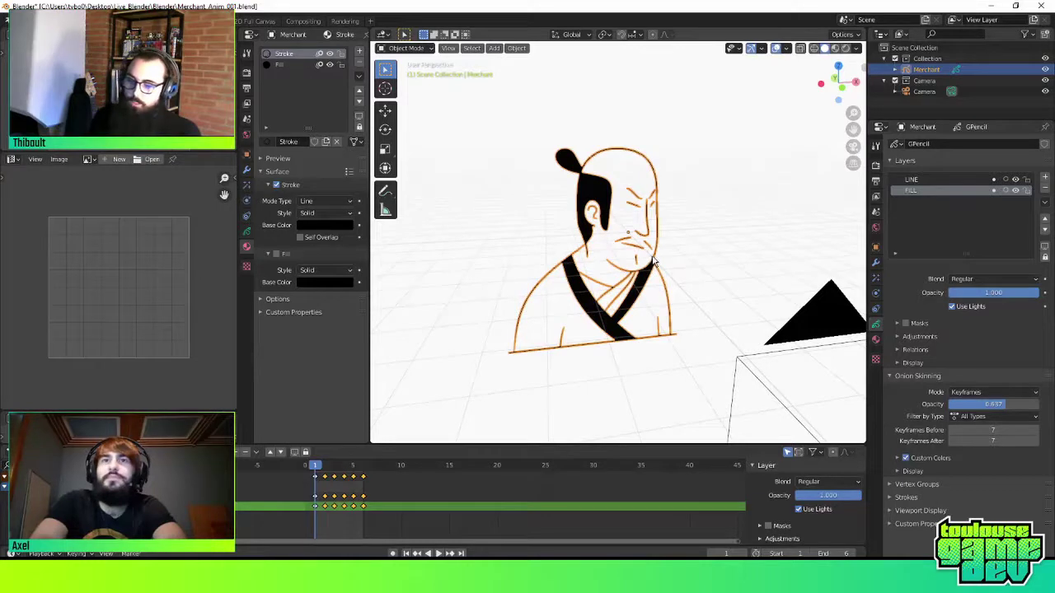
# Reselect the Merchant drawing, cancel a G move, and bring up the Ctrl+Tab mode pie
pyautogui.click(666, 229)
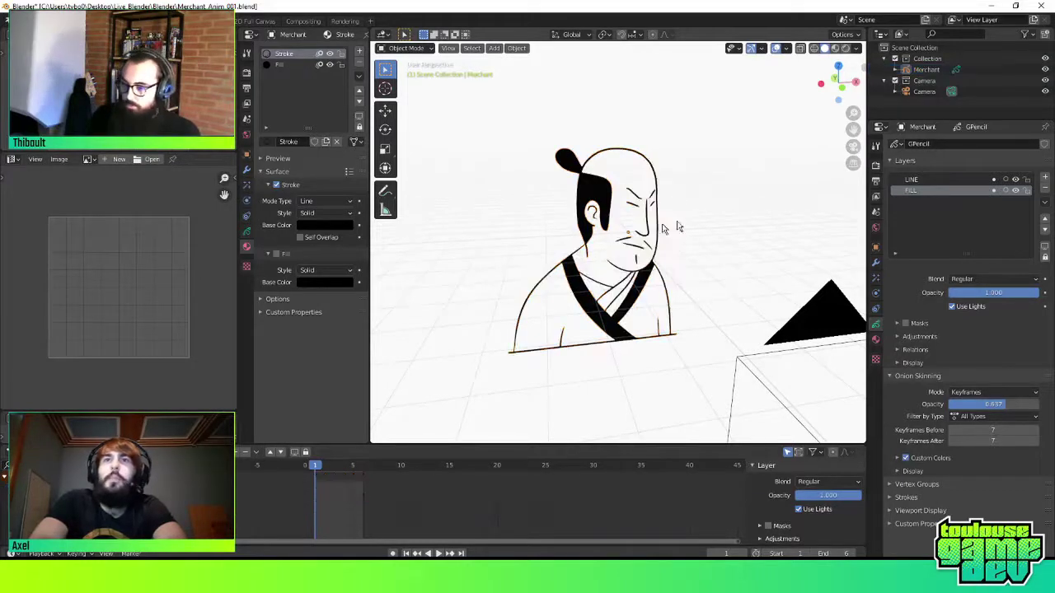
pyautogui.click(647, 234)
pyautogui.press('g')
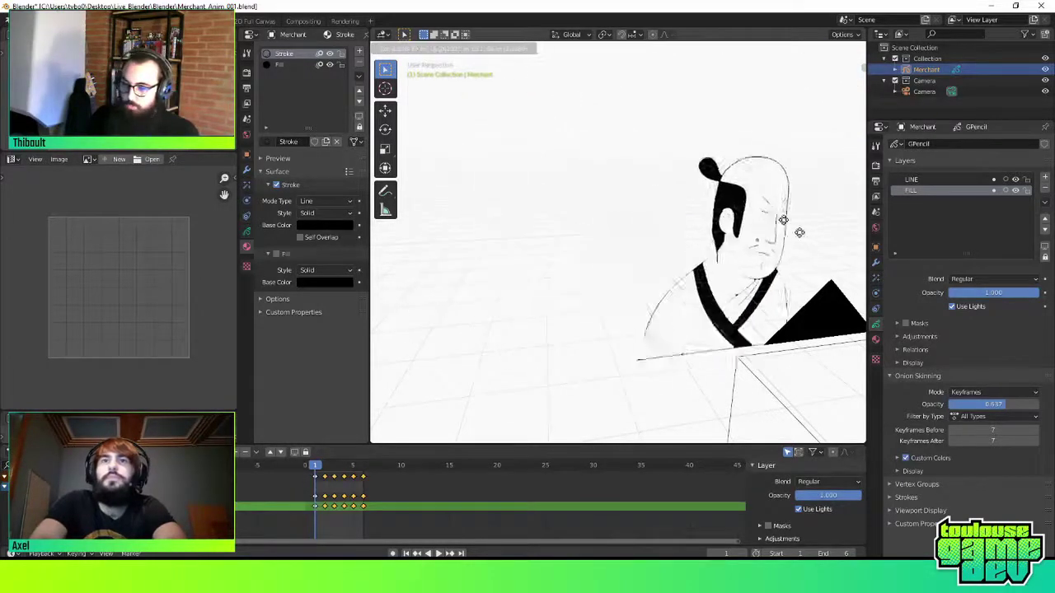
pyautogui.press('Escape')
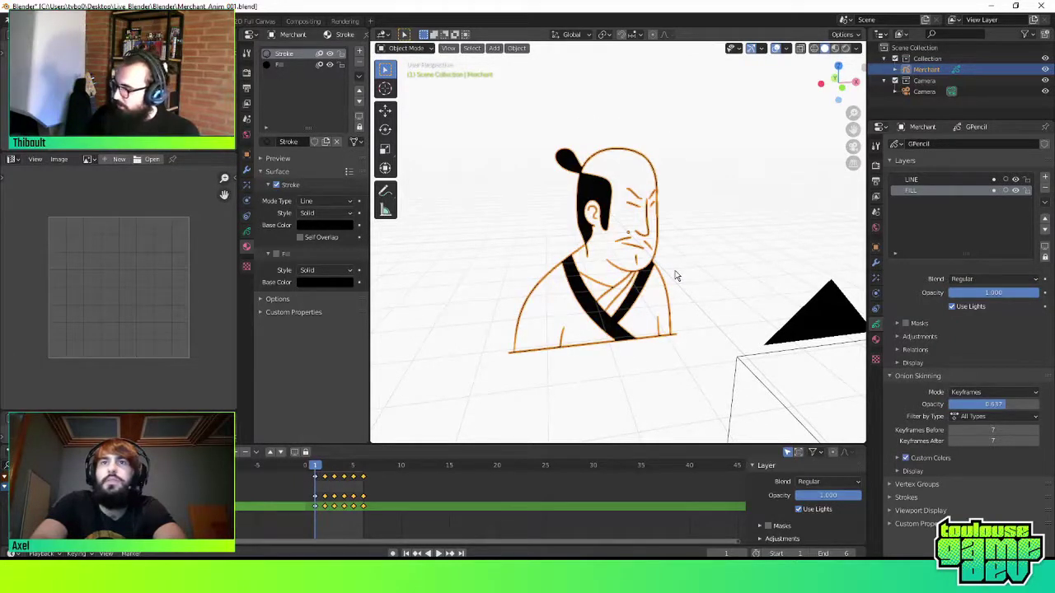
pyautogui.hotkey('ctrl', 'Tab')
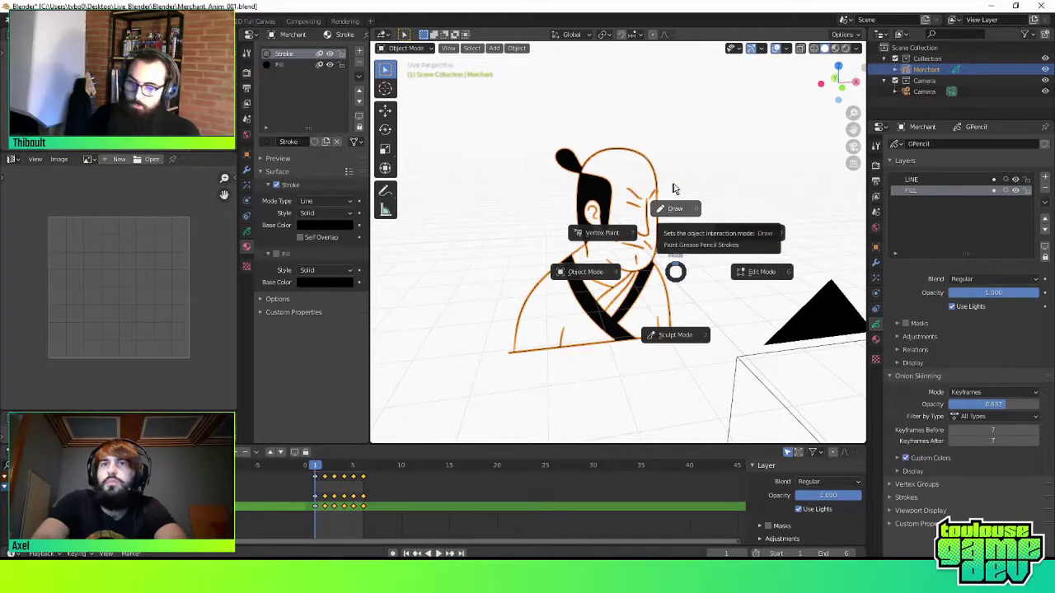
# In Draw mode, draw a test stroke right of the head, undo it, then enter Edit Mode
pyautogui.click(677, 211)
pyautogui.moveTo(703, 196); pyautogui.dragTo(780, 189)
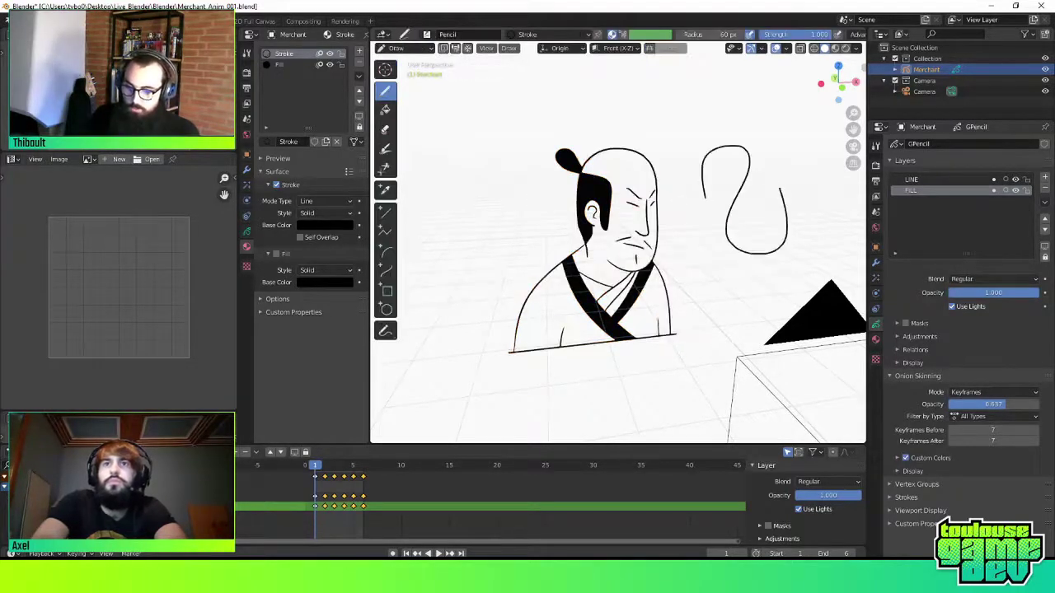
pyautogui.hotkey('ctrl', 'z')
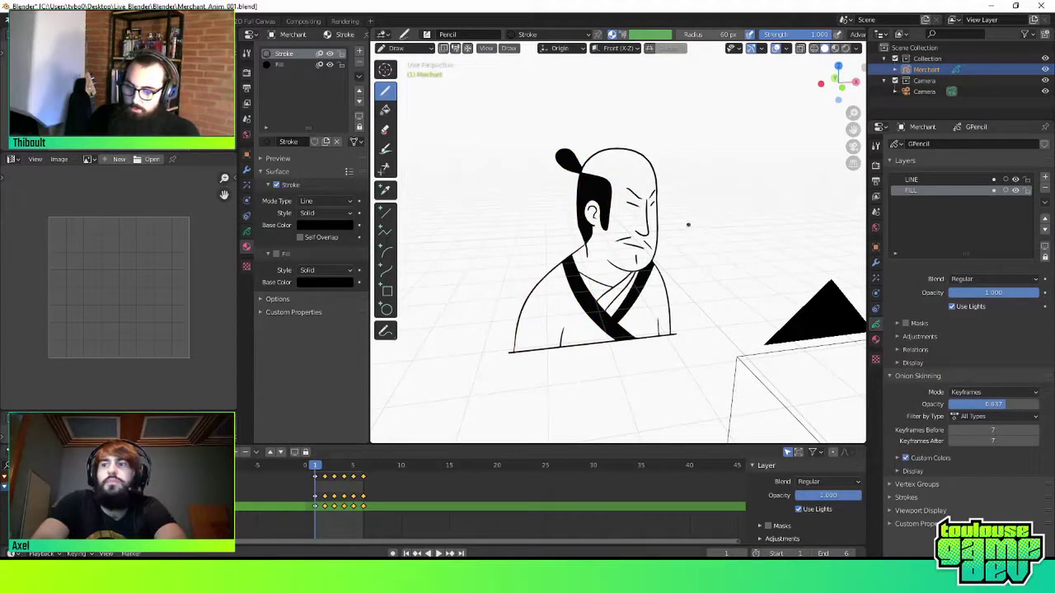
pyautogui.hotkey('ctrl', 'Tab')
pyautogui.click(754, 229)
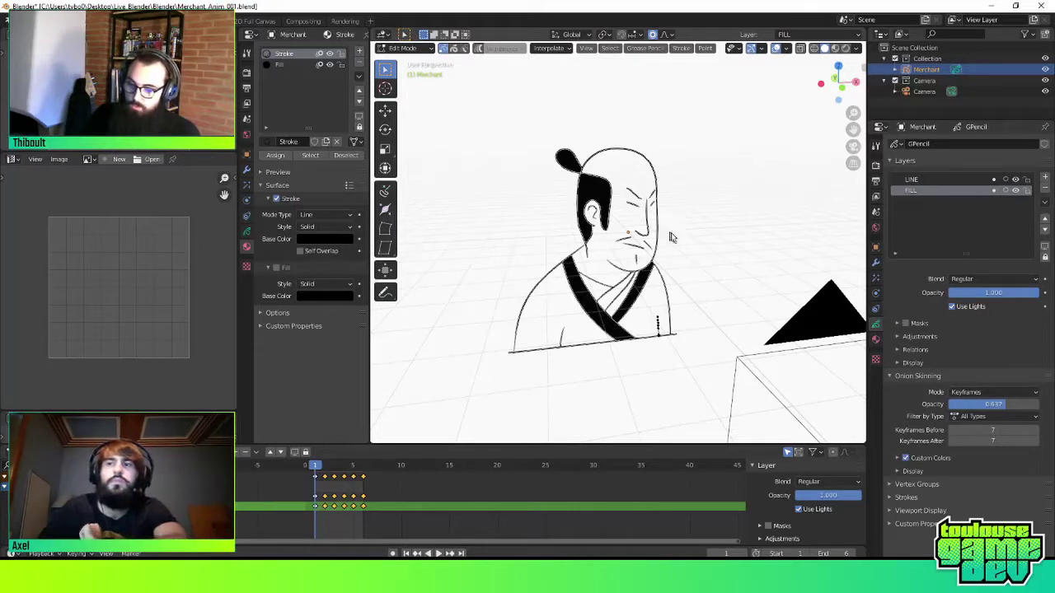
# Back in Draw mode, draw a curvy and a vertical test stroke beside the head
pyautogui.hotkey('ctrl', 'Tab')
pyautogui.click(674, 164)
pyautogui.moveTo(691, 262); pyautogui.dragTo(775, 186)
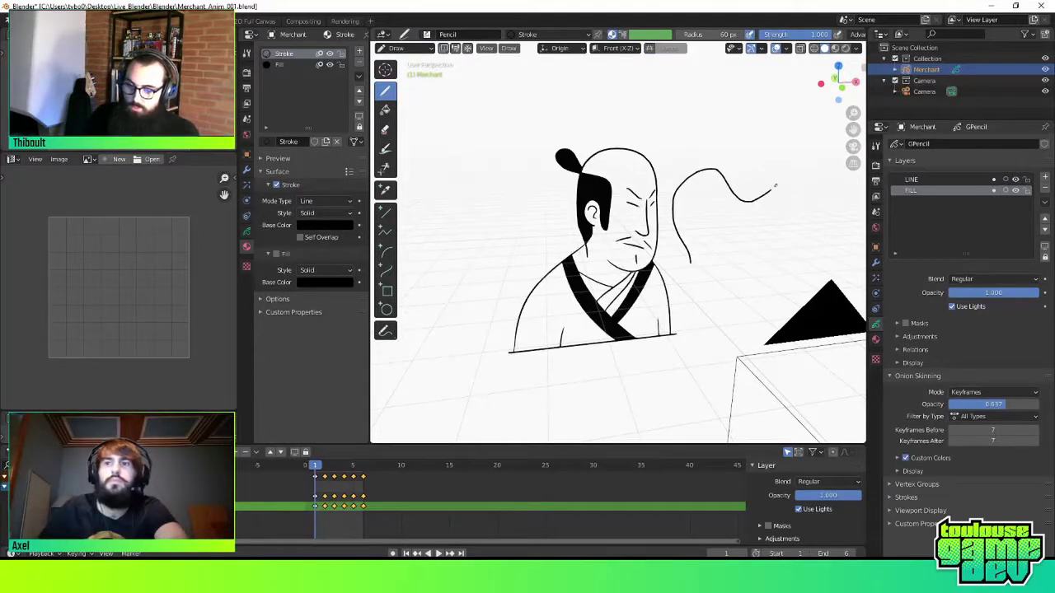
pyautogui.moveTo(759, 123); pyautogui.dragTo(754, 245)
# Switch to Edit Mode, select the new strokes, and zoom in on them
pyautogui.hotkey('ctrl', 'Tab')
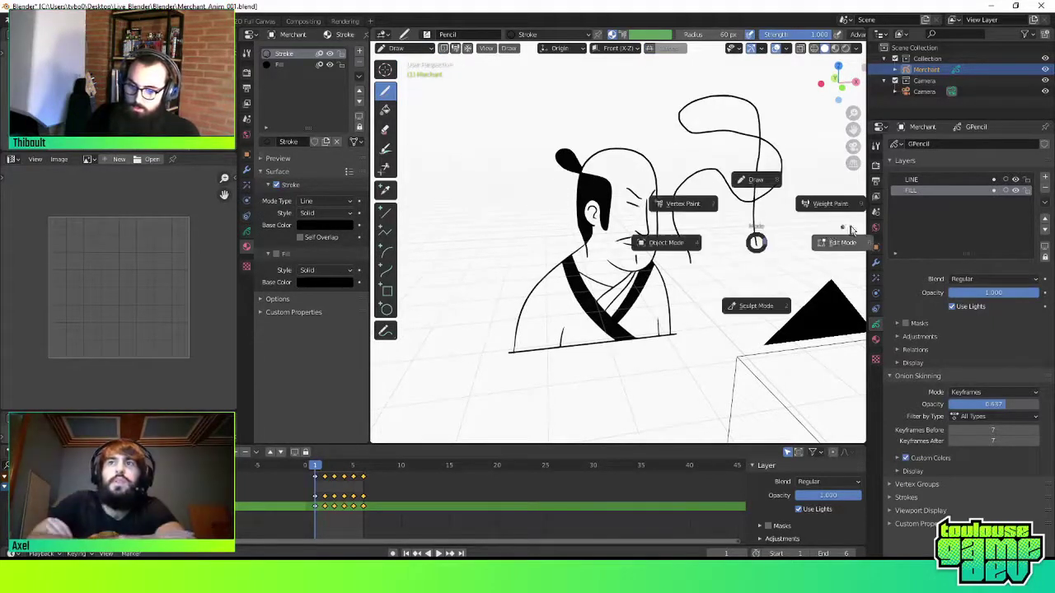
pyautogui.click(805, 145)
pyautogui.moveTo(806, 145); pyautogui.dragTo(717, 183)
pyautogui.scroll(5, 717, 183)
pyautogui.keyDown('shift'); pyautogui.moveTo(716, 183); pyautogui.dragTo(555, 233, button='middle'); pyautogui.keyUp('shift')
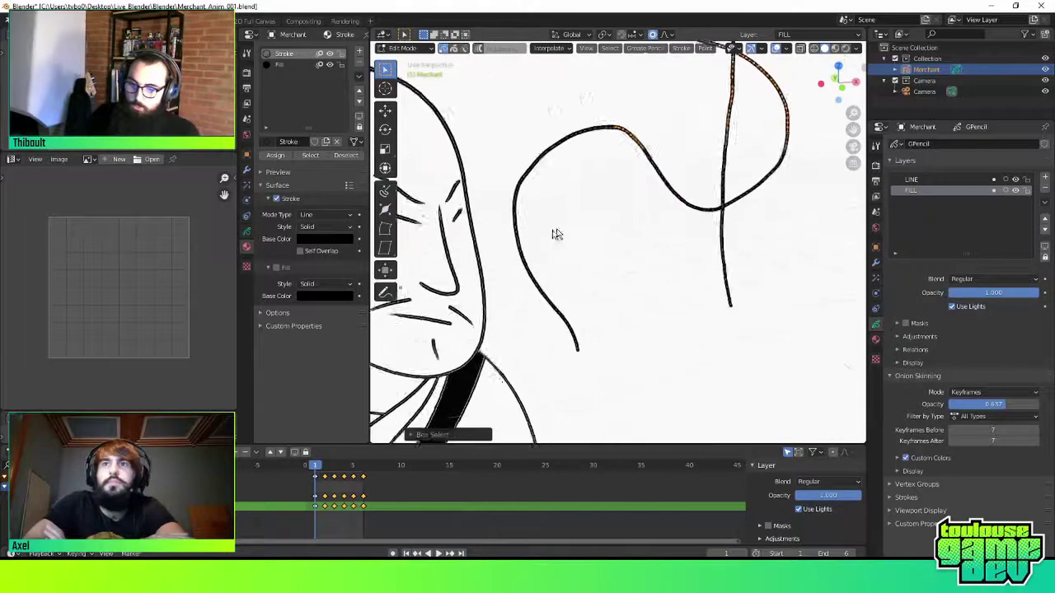
pyautogui.keyDown('shift'); pyautogui.moveTo(594, 178); pyautogui.dragTo(637, 247, button='middle'); pyautogui.keyUp('shift')
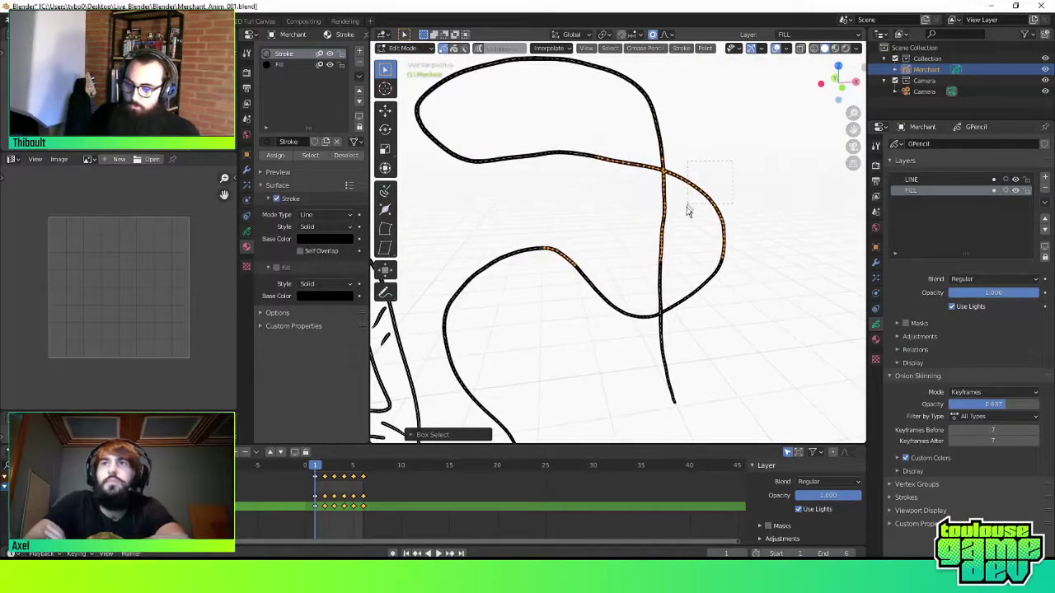
# Select part of the curvy stroke and try proportional moves and scaling, cancelling each
pyautogui.moveTo(732, 162); pyautogui.dragTo(688, 210)
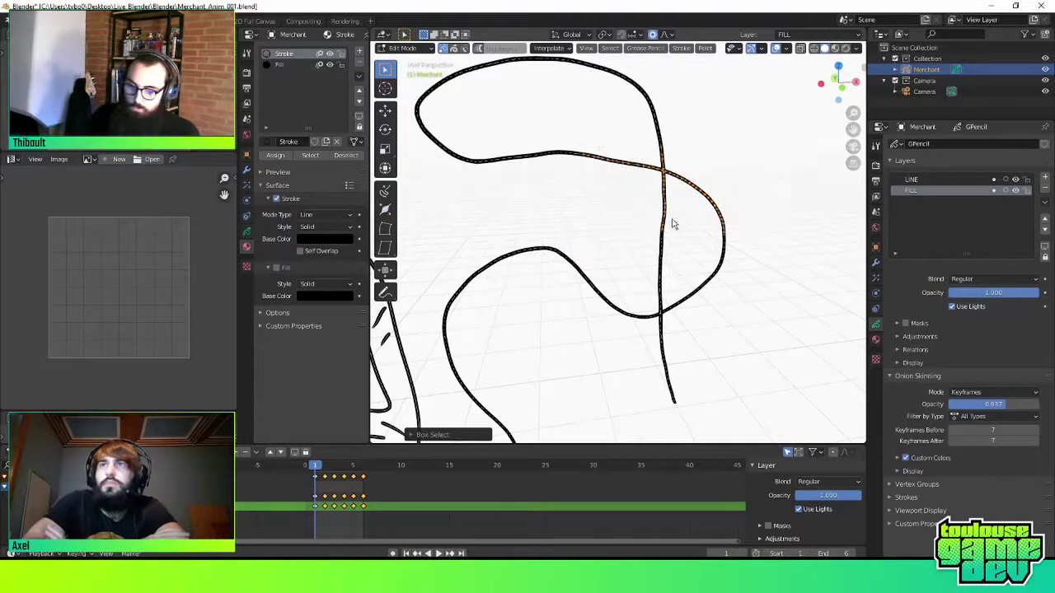
pyautogui.press('g')
pyautogui.press('Escape')
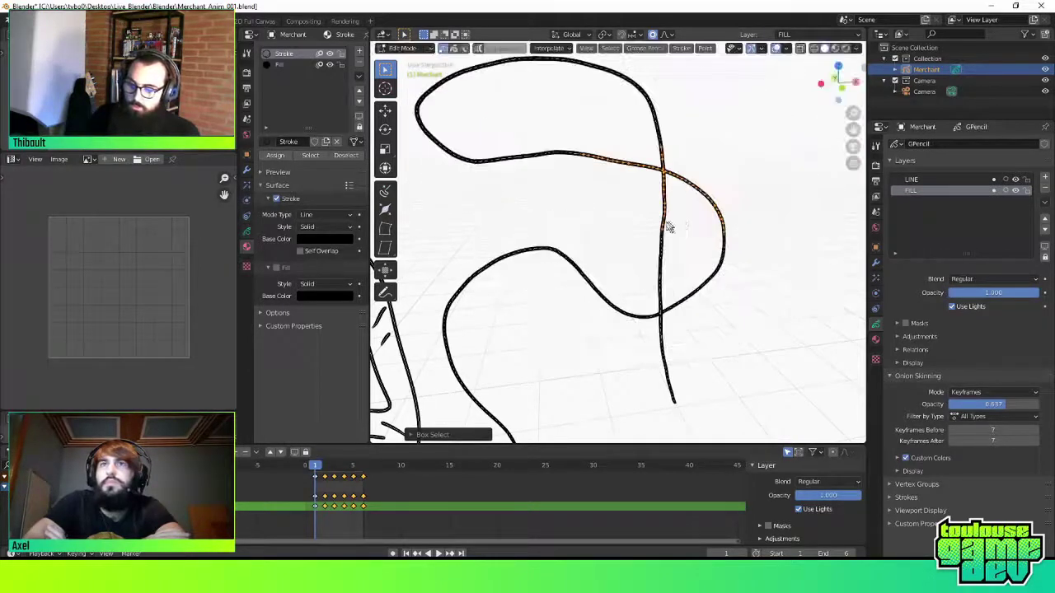
pyautogui.press('g')
pyautogui.press('Escape')
pyautogui.press('s')
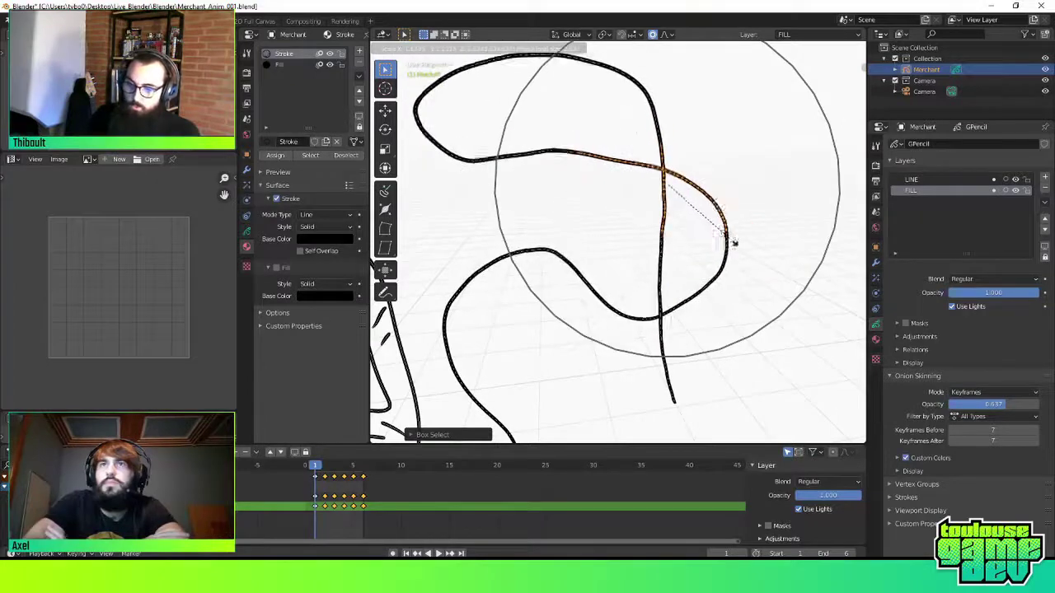
pyautogui.click(713, 226)
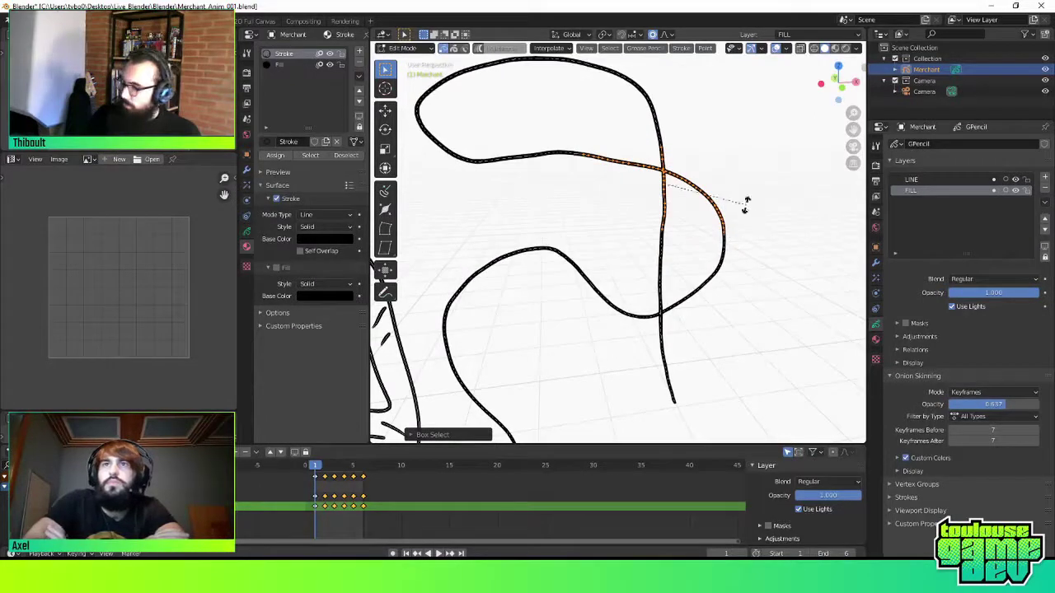
pyautogui.press('Escape')
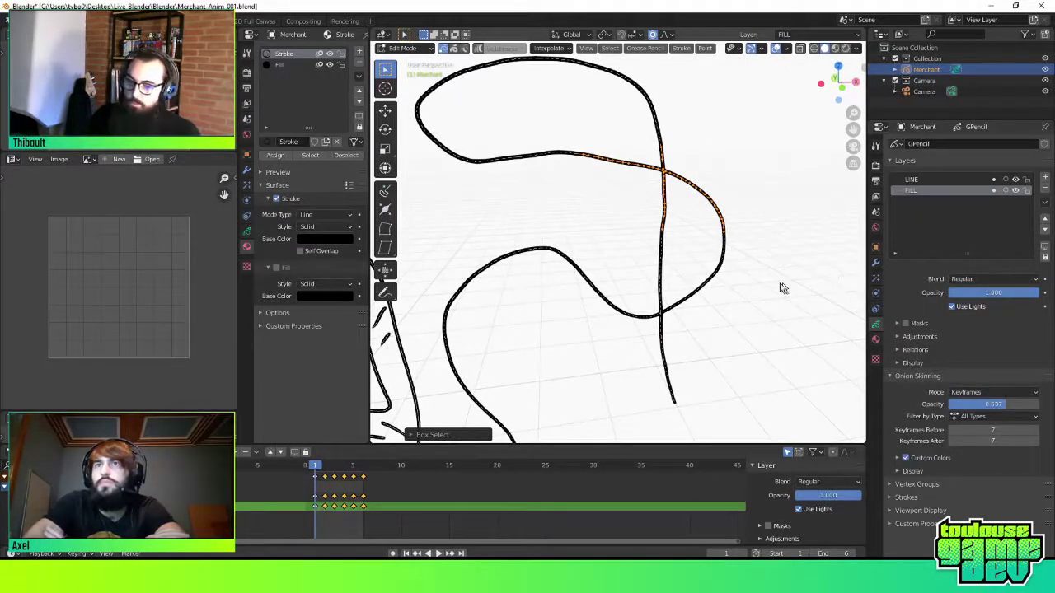
# Select all the test scribble points and delete the strokes
pyautogui.scroll(-2, 716, 256)
pyautogui.scroll(-2, 692, 264)
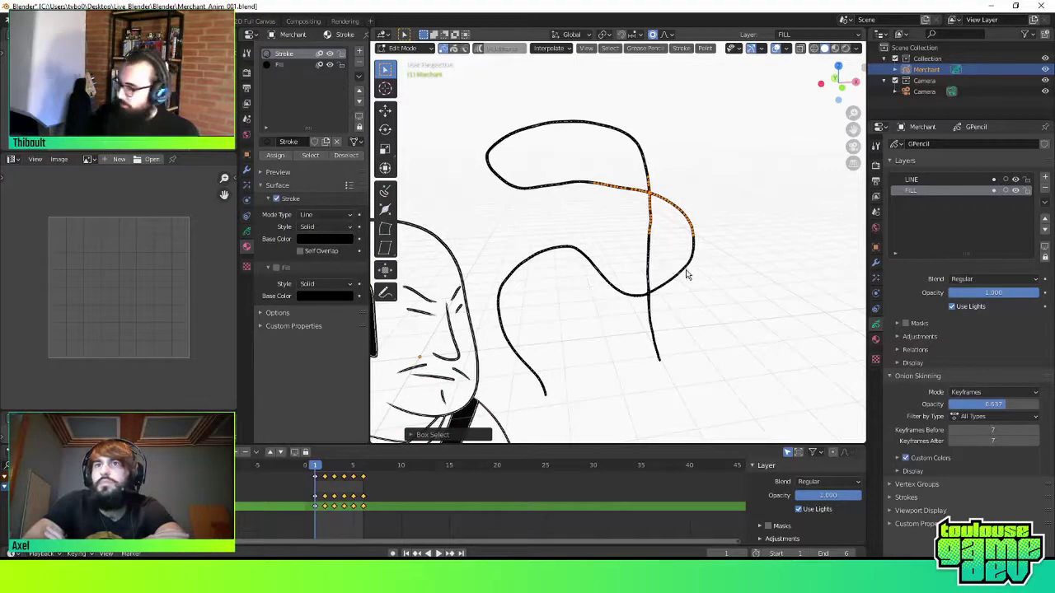
pyautogui.press('a')
pyautogui.press('x')
pyautogui.click(694, 262)
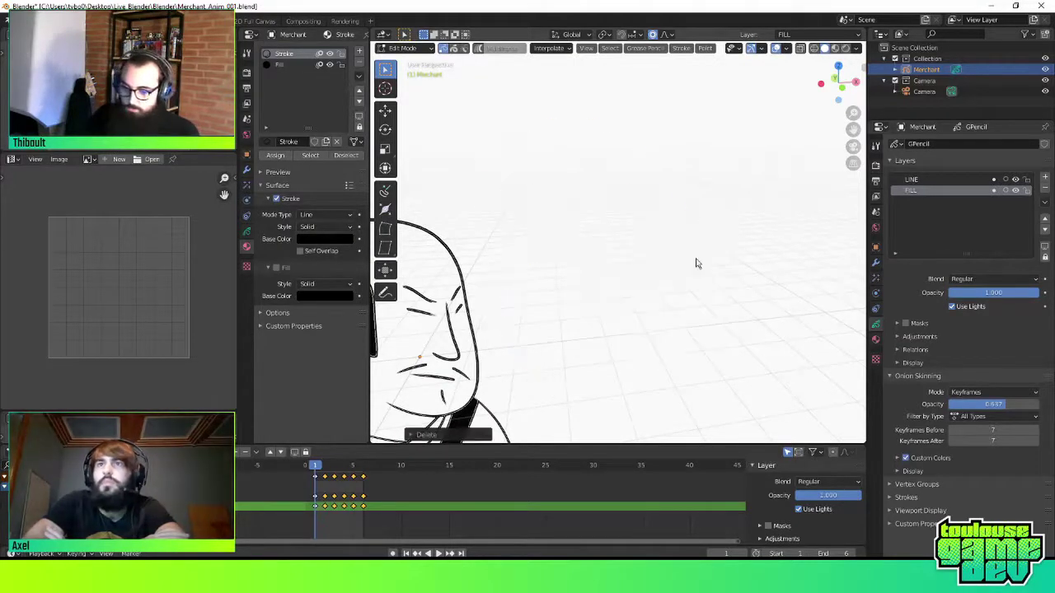
pyautogui.scroll(-1, 651, 266)
# Return the merchant to Object Mode, view it through the scene camera, and maximize the viewport
pyautogui.scroll(-2, 649, 265)
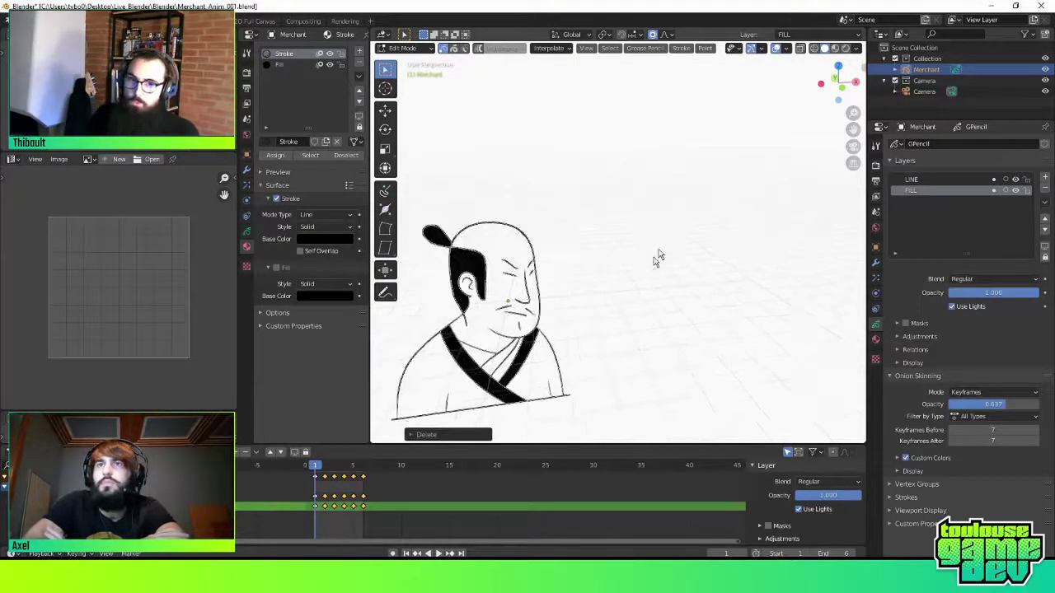
pyautogui.scroll(-2, 657, 257)
pyautogui.scroll(-1, 653, 240)
pyautogui.moveTo(652, 242)
pyautogui.mouseDown(button='middle')
pyautogui.moveTo(671, 232)
pyautogui.moveTo(671, 246)
pyautogui.moveTo(691, 245)
pyautogui.mouseUp(button='middle')
pyautogui.scroll(2, 677, 237)
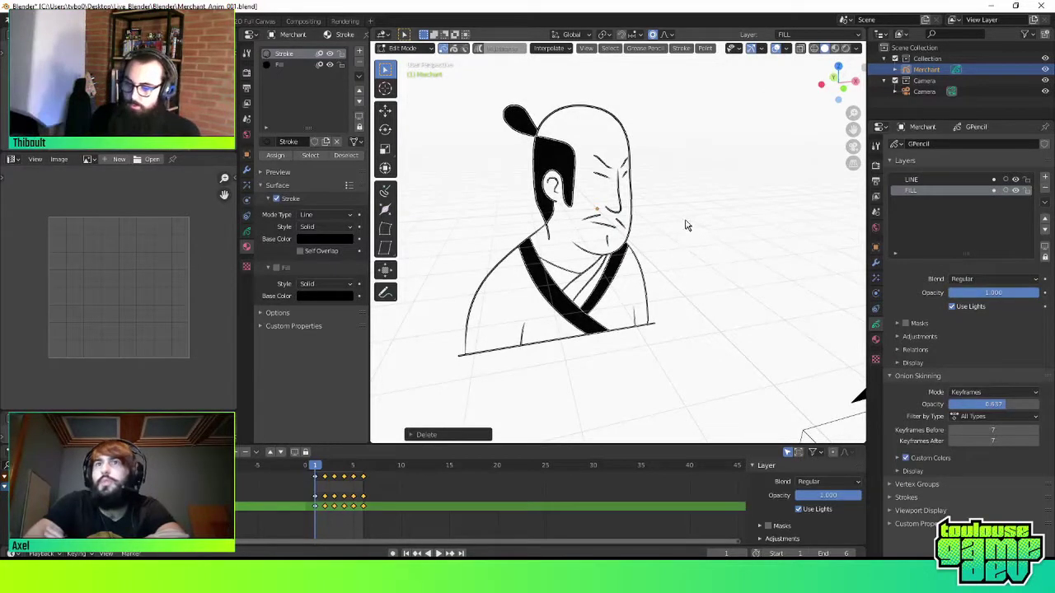
pyautogui.hotkey('ctrl', 'Tab')
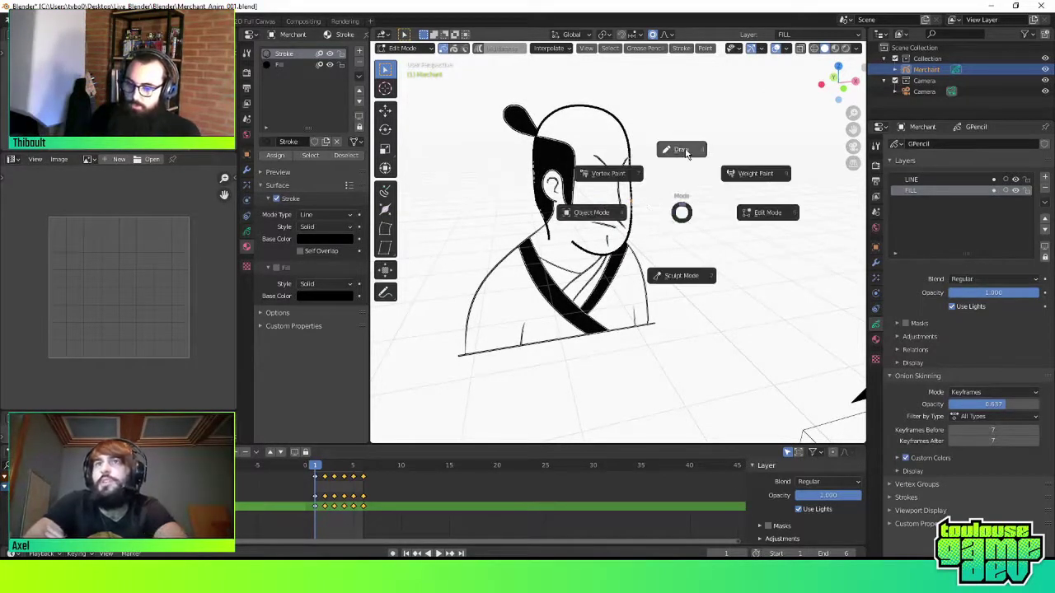
pyautogui.click(577, 223)
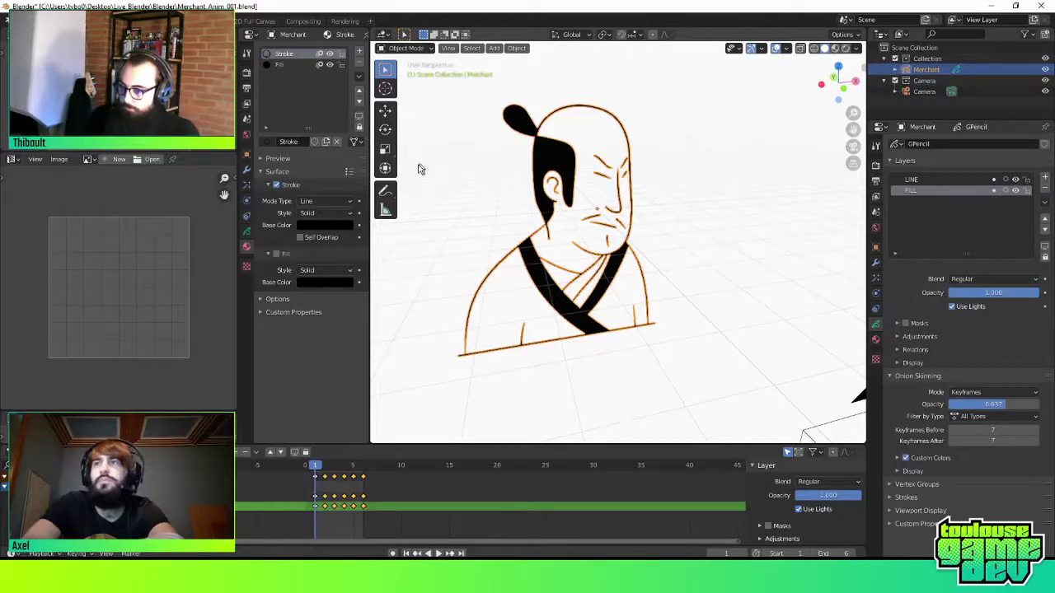
pyautogui.hotkey('ctrl', 'pageup')
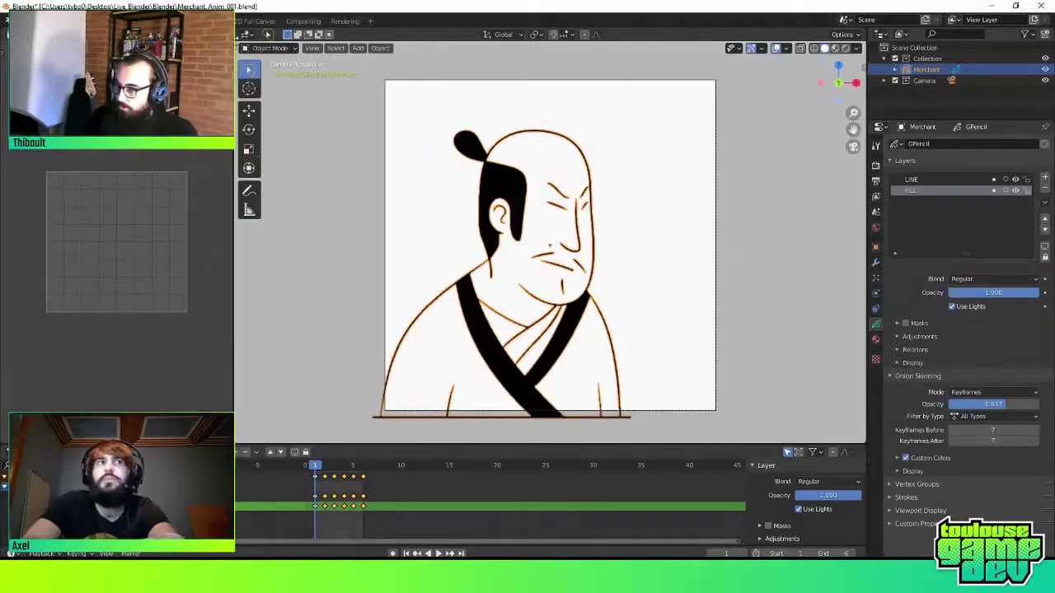
pyautogui.hotkey('ctrl', 'space')
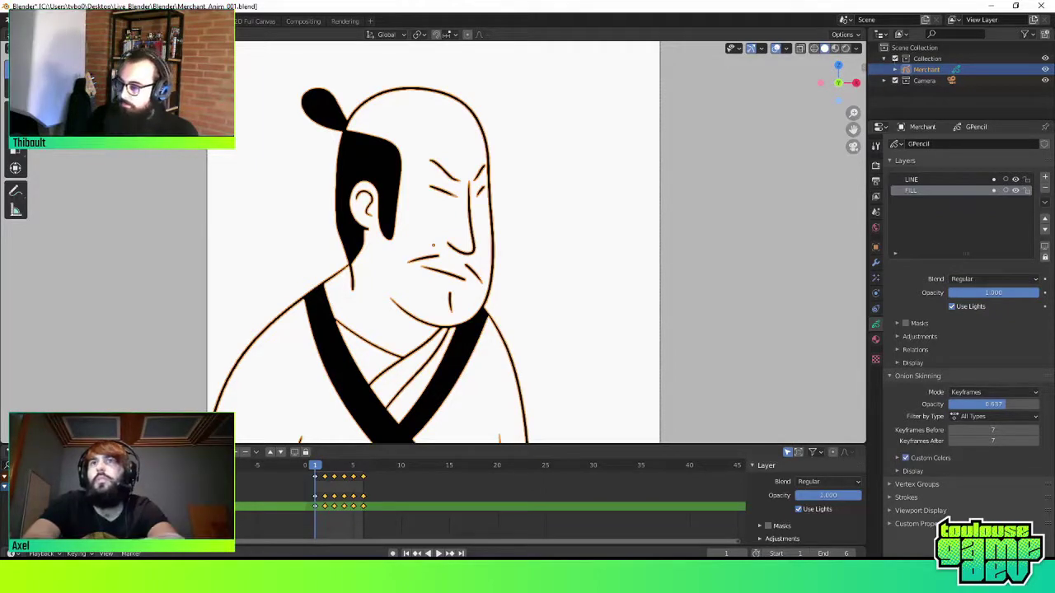
# Restore the multi-panel layout and bring up the Ctrl+Tab mode pie menu
pyautogui.hotkey('ctrl', 'space')
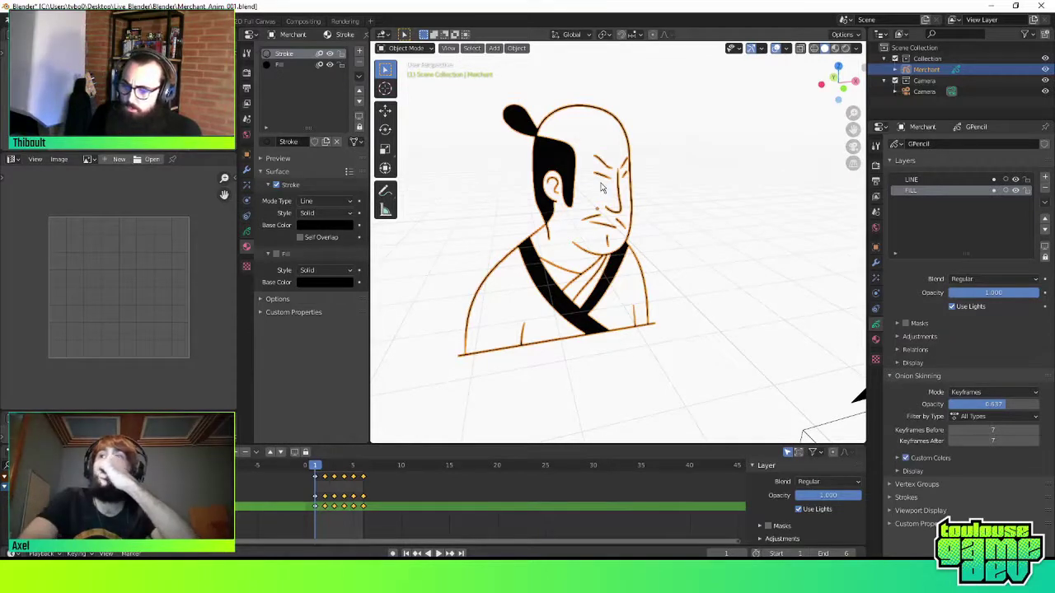
pyautogui.hotkey('ctrl', 'Tab')
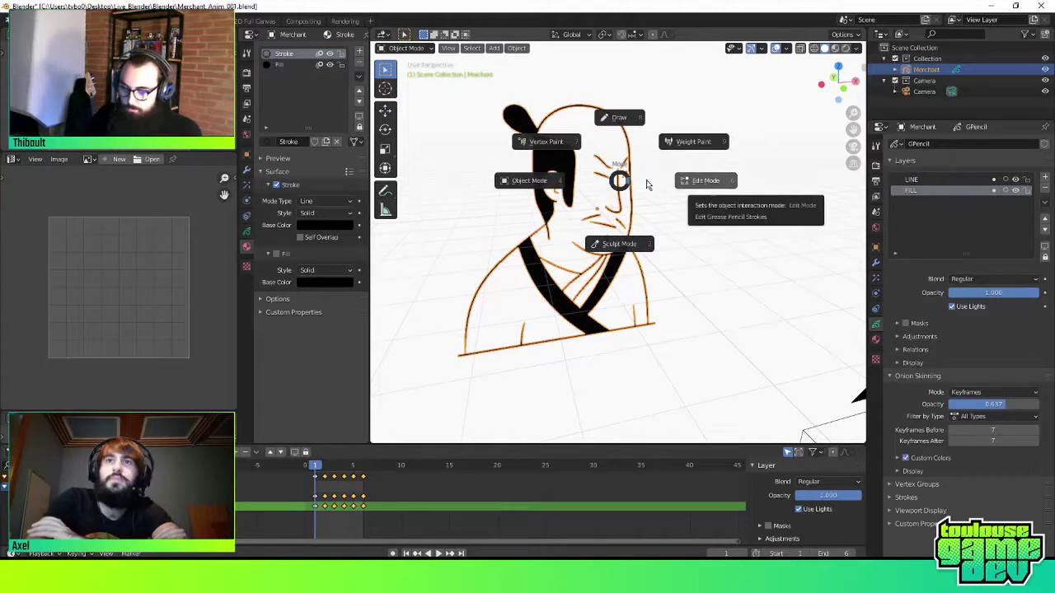
# In Sculpt Mode, push the merchant's face strokes with the brush, then undo it
pyautogui.click(632, 269)
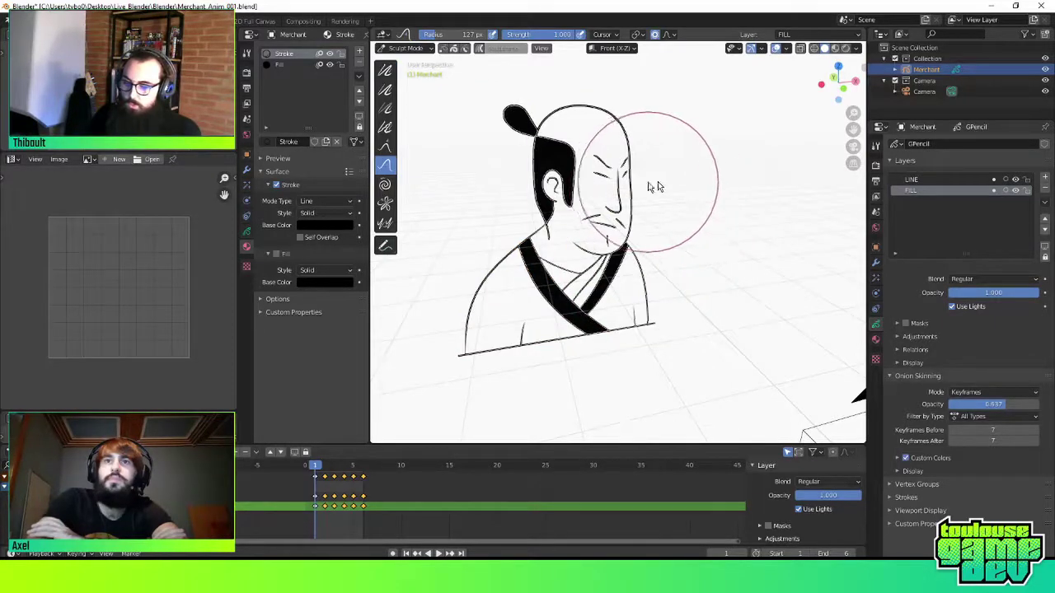
pyautogui.moveTo(651, 186); pyautogui.dragTo(609, 159, button='middle')
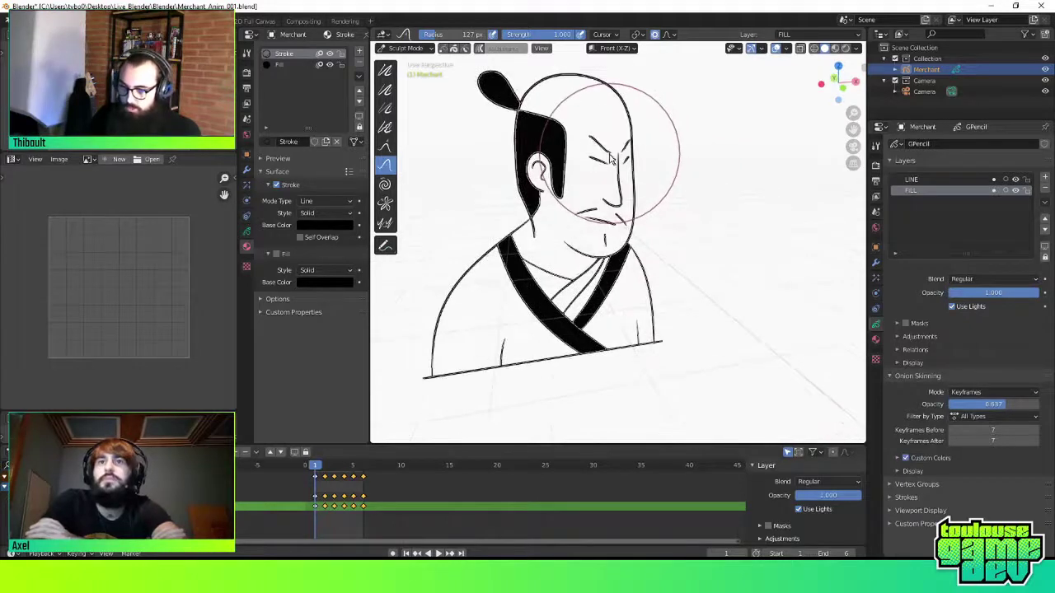
pyautogui.moveTo(609, 159)
pyautogui.mouseDown()
pyautogui.moveTo(659, 165)
pyautogui.moveTo(560, 196)
pyautogui.mouseUp()
pyautogui.hotkey('ctrl', 'z')
pyautogui.hotkey('ctrl', 'z')
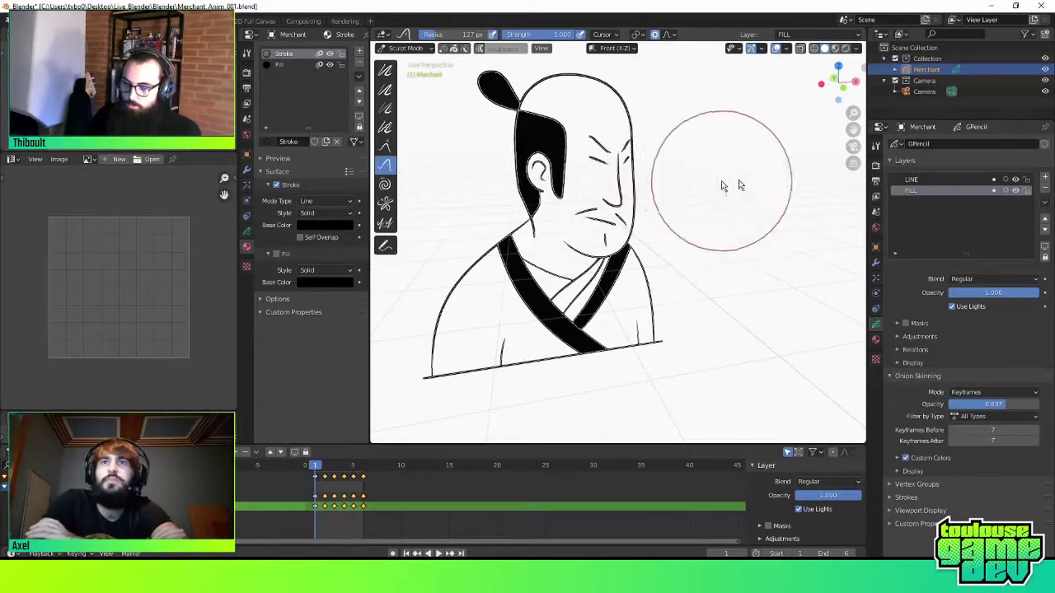
# Check the front and side views, orbit back near frontal, and bring up the mode pie
pyautogui.press('KP_1')
pyautogui.press('KP_3')
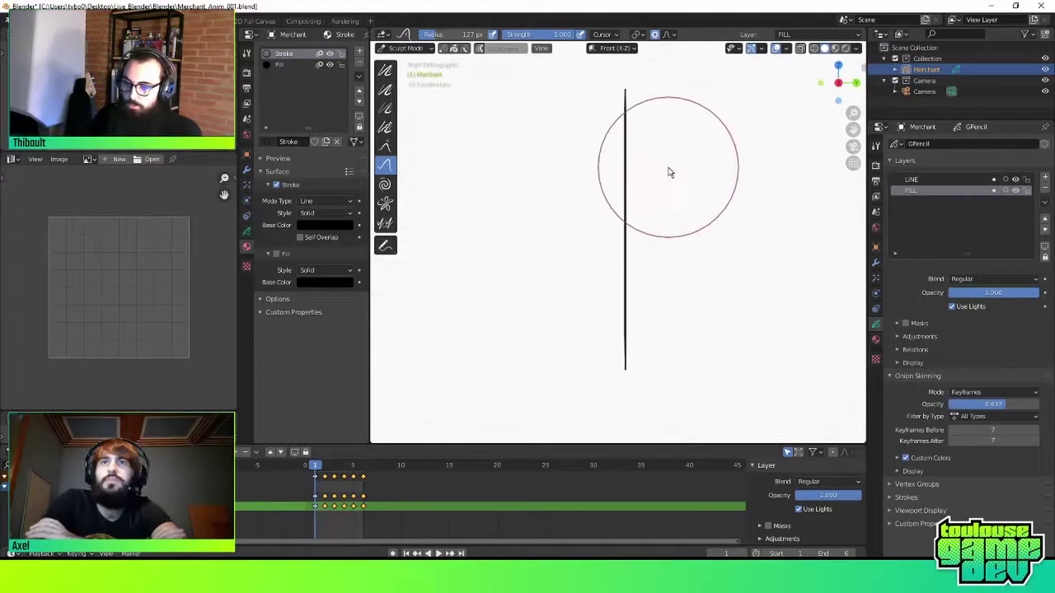
pyautogui.moveTo(669, 172)
pyautogui.mouseDown(button='middle')
pyautogui.moveTo(746, 174)
pyautogui.moveTo(688, 205)
pyautogui.moveTo(694, 193)
pyautogui.moveTo(687, 205)
pyautogui.moveTo(673, 200)
pyautogui.mouseUp(button='middle')
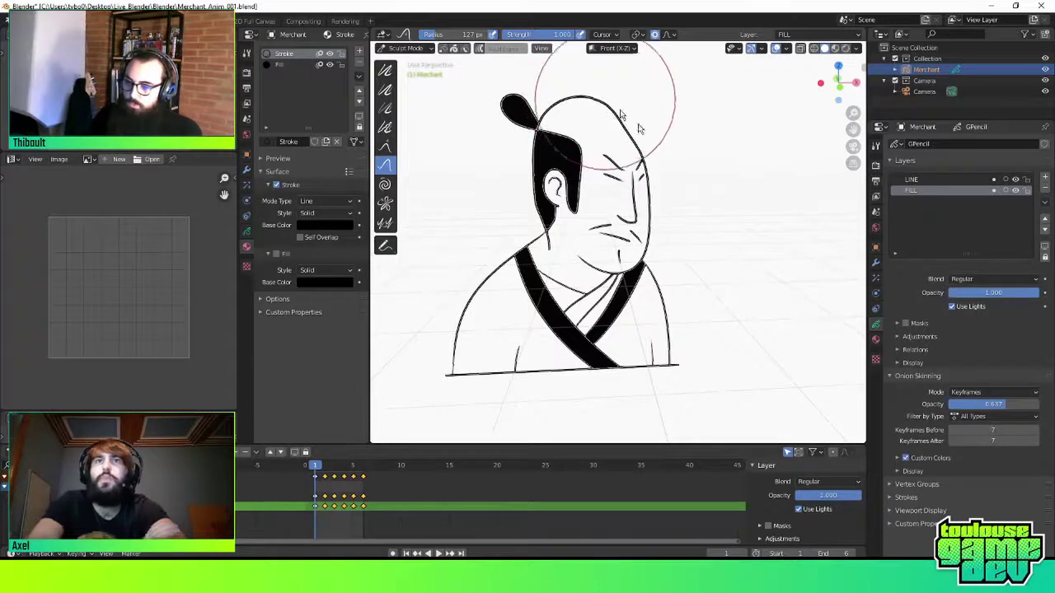
pyautogui.hotkey('ctrl', 'Tab')
# Draw a small stroke right of the head and reshape it in Sculpt Mode with a 54 px brush
pyautogui.click(737, 179)
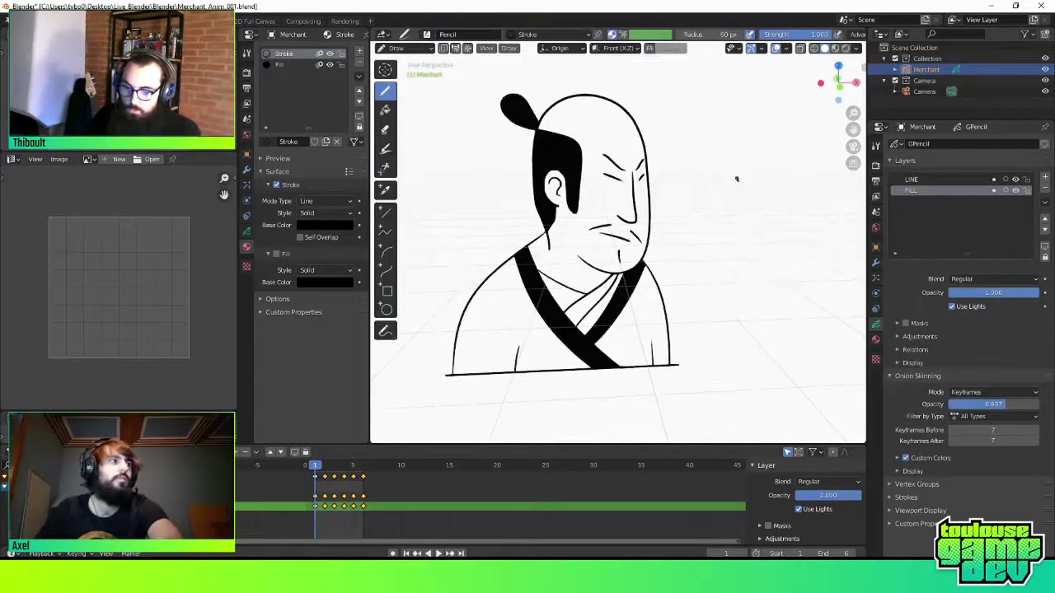
pyautogui.hotkey('ctrl', 'Tab')
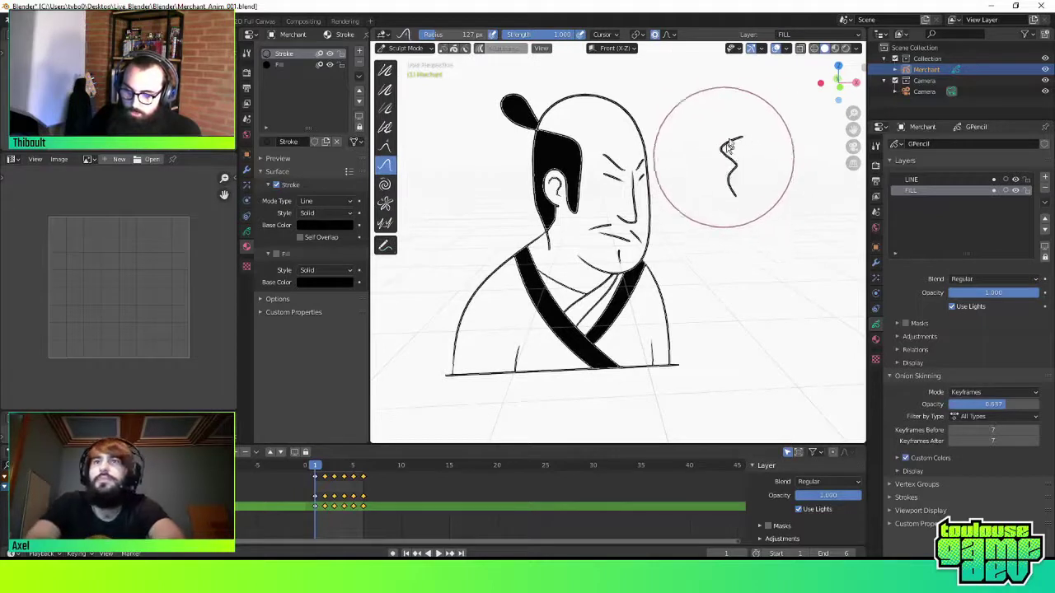
pyautogui.moveTo(736, 145); pyautogui.dragTo(728, 168)
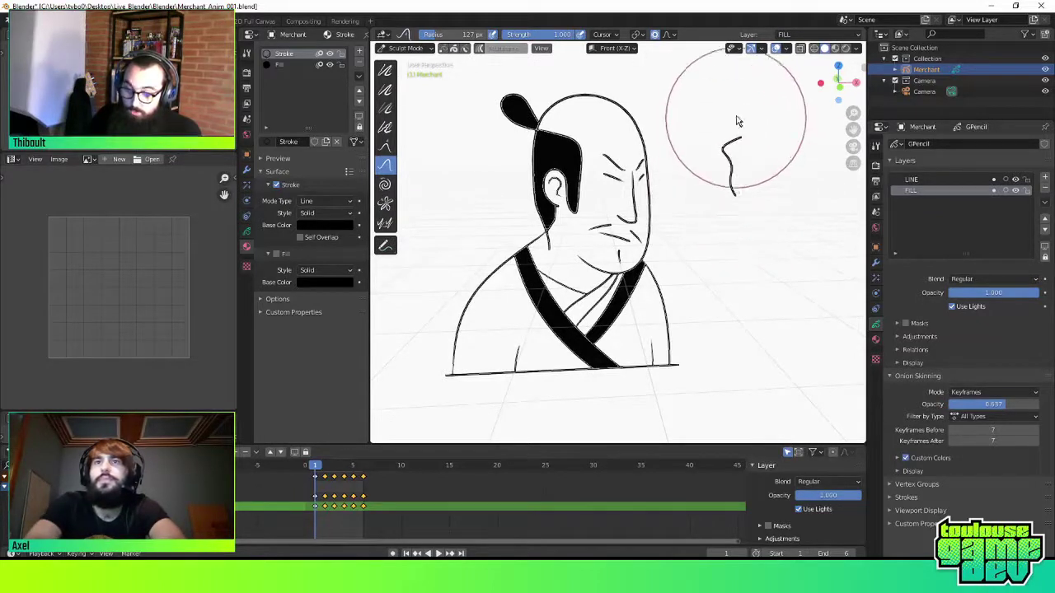
pyautogui.moveTo(730, 163)
pyautogui.mouseDown()
pyautogui.moveTo(722, 194)
pyautogui.moveTo(740, 162)
pyautogui.moveTo(678, 173)
pyautogui.mouseUp()
pyautogui.rightClick(701, 177)
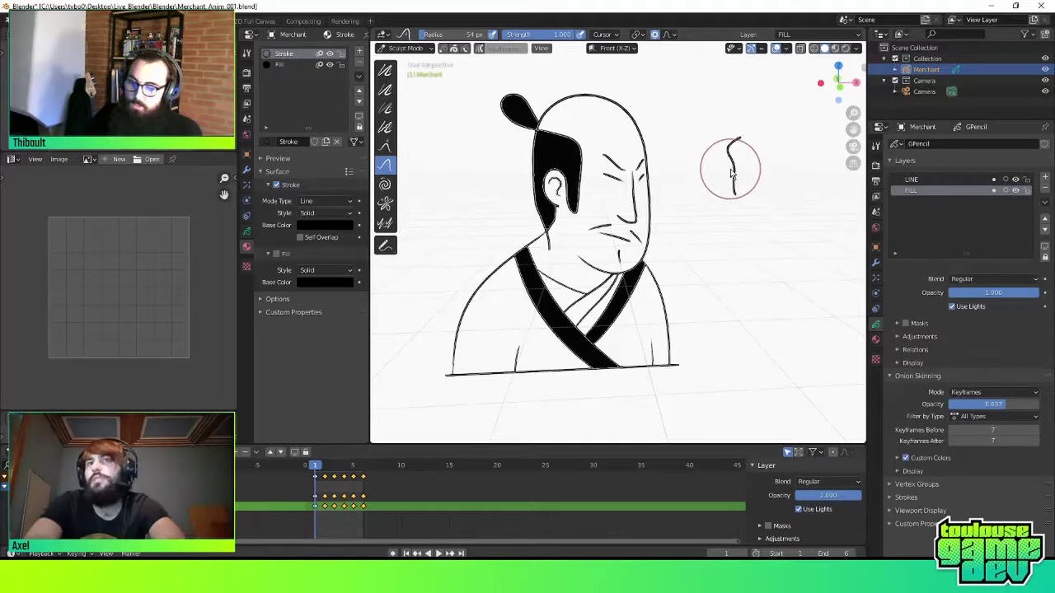
pyautogui.moveTo(728, 158)
pyautogui.mouseDown()
pyautogui.moveTo(737, 147)
pyautogui.moveTo(727, 177)
pyautogui.mouseUp()
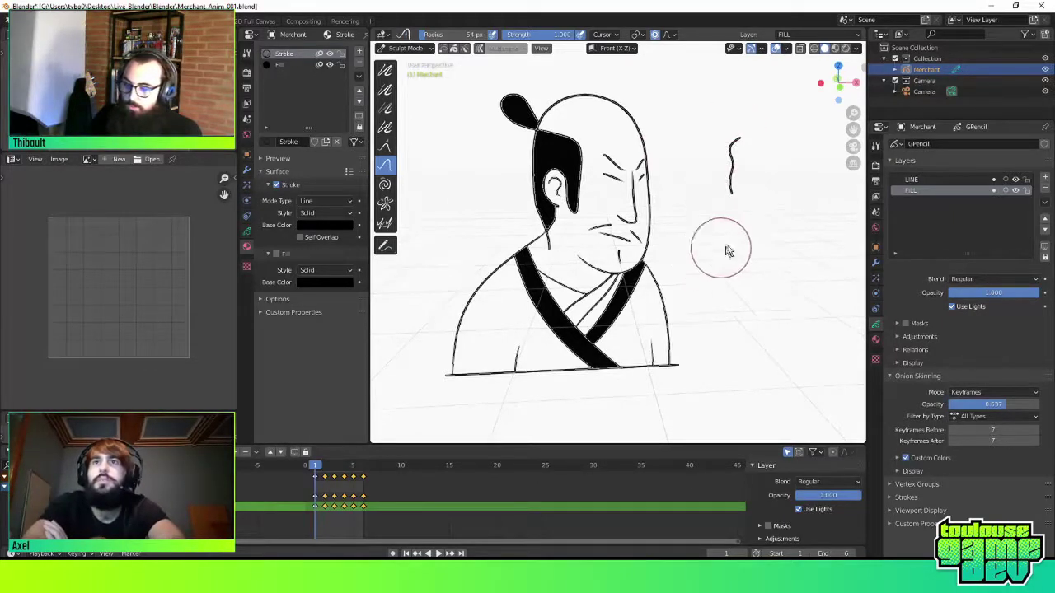
# Enter Edit Mode and box-select the small wavy stroke
pyautogui.hotkey('ctrl', 'Tab')
pyautogui.click(844, 264)
pyautogui.moveTo(760, 136); pyautogui.dragTo(719, 207)
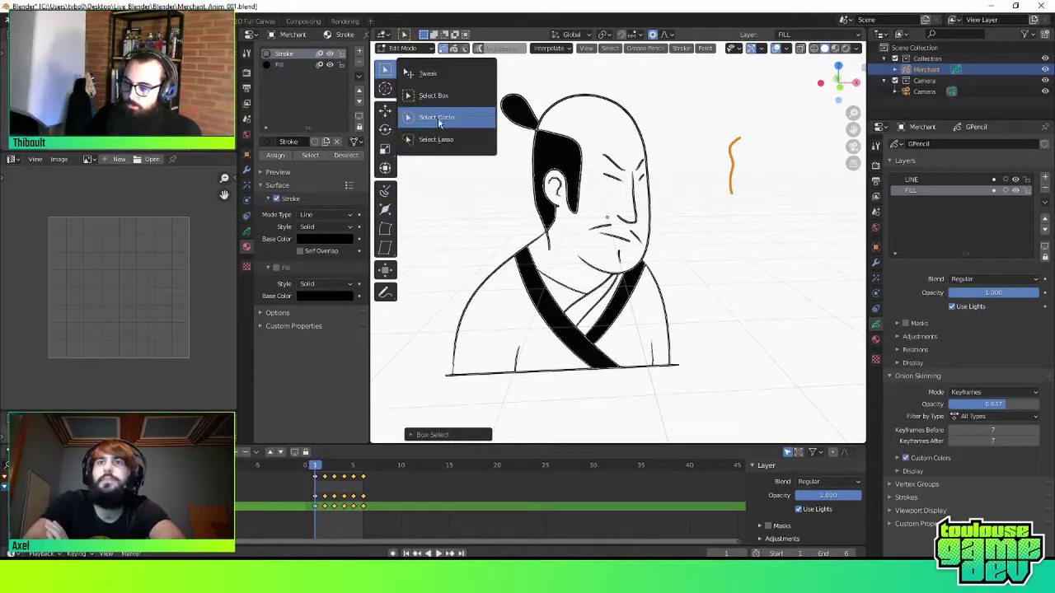
# Lasso-select the small wavy test stroke and delete it
pyautogui.moveTo(384, 73); pyautogui.dragTo(427, 113)
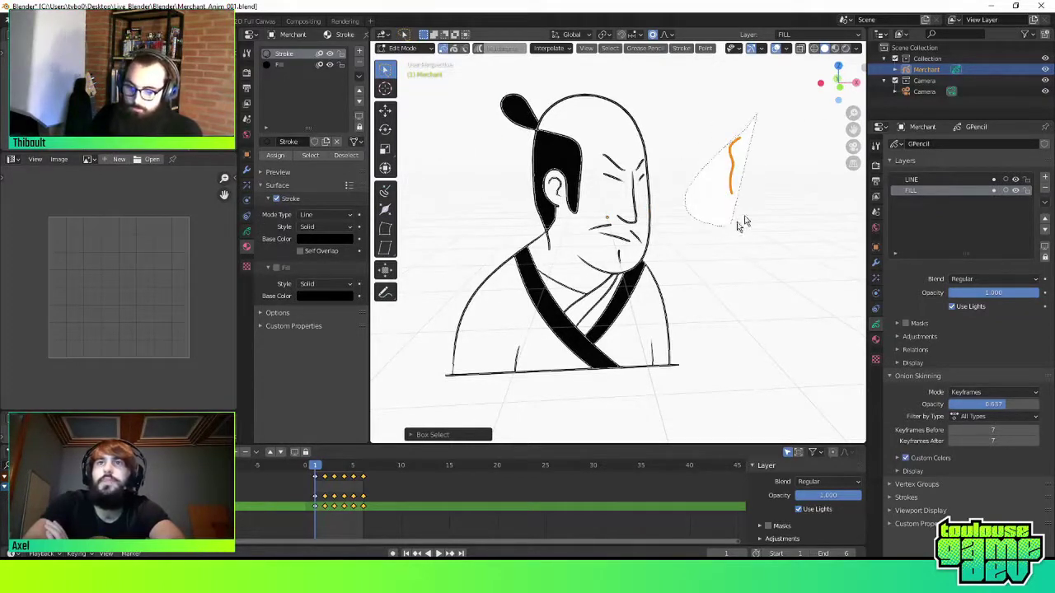
pyautogui.keyDown('ctrl'); pyautogui.moveTo(750, 130); pyautogui.dragTo(764, 209, button='right'); pyautogui.keyUp('ctrl')
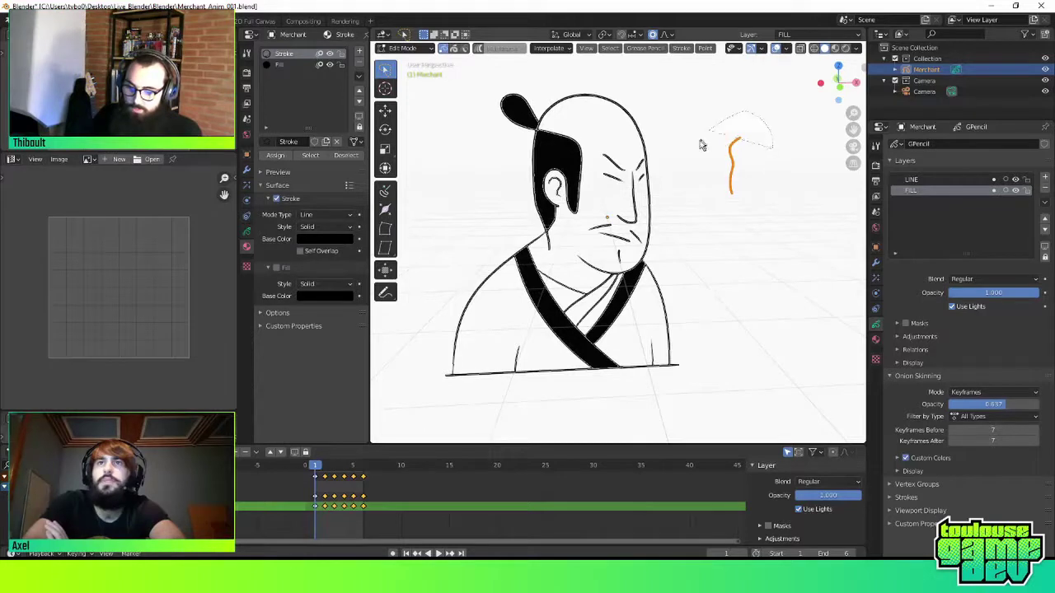
pyautogui.press('x')
pyautogui.click(748, 206)
# Stay in Edit Mode and play the animation to review the poses
pyautogui.hotkey('ctrl', 'Tab')
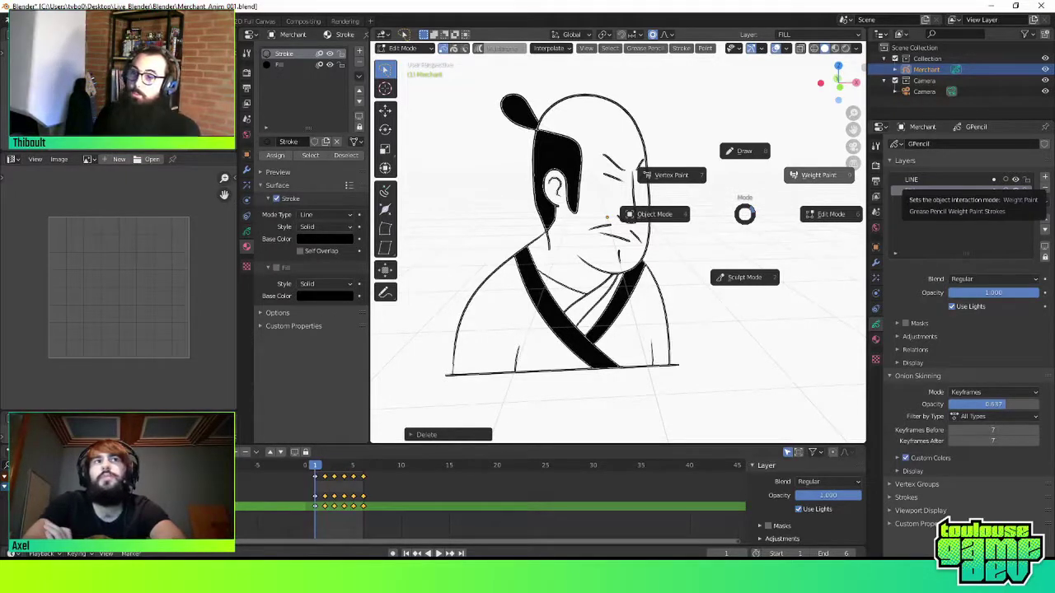
pyautogui.click(746, 219)
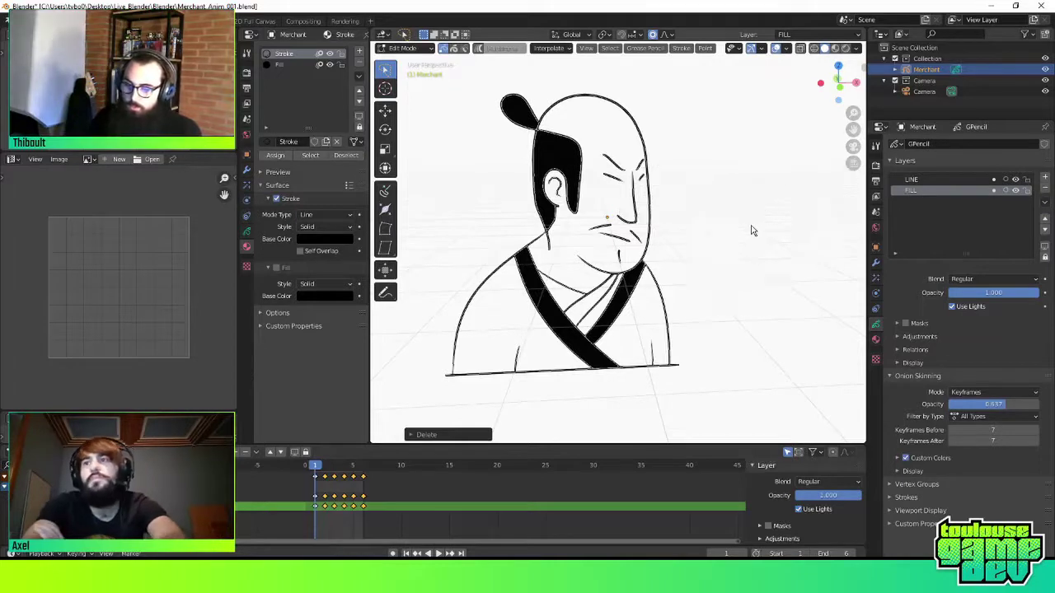
pyautogui.press('space')
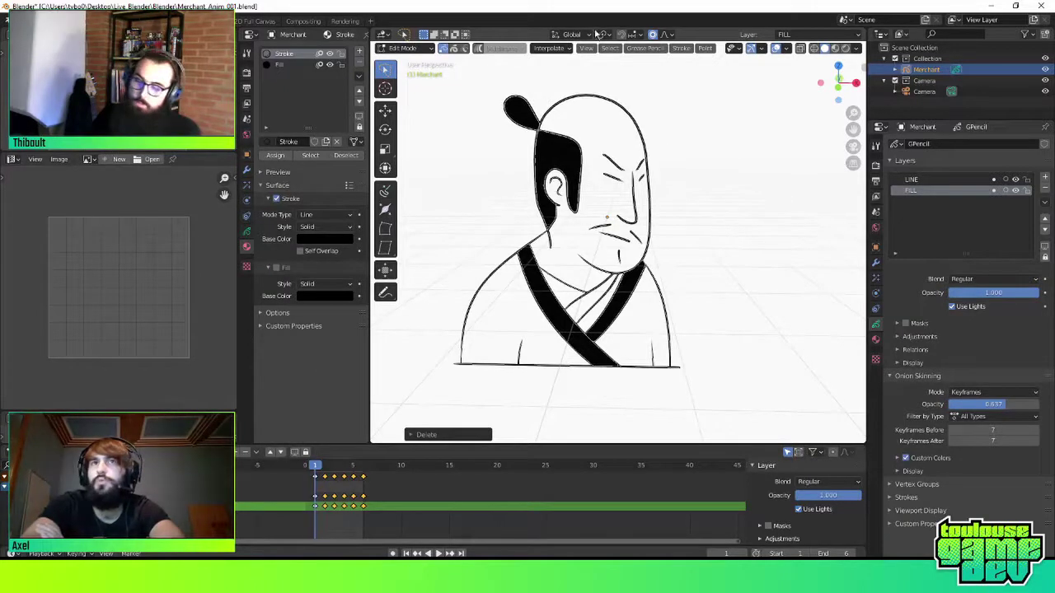
# In Sculpt Mode, enlarge the brush to 127 px and undo the accidental stroke reshaping
pyautogui.hotkey('ctrl', 'Tab')
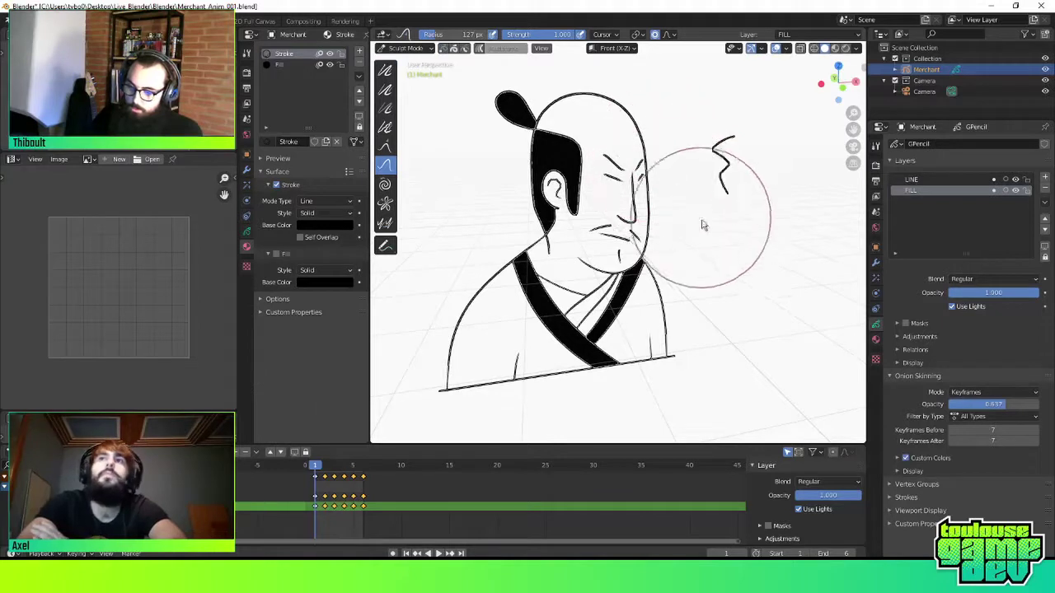
pyautogui.press('f')
pyautogui.click(709, 259)
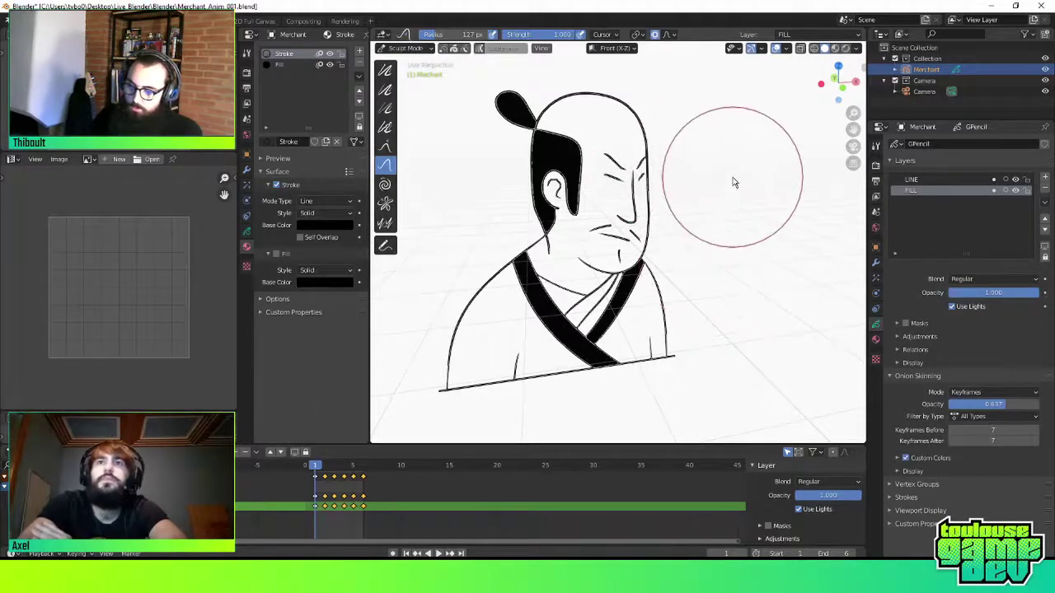
pyautogui.hotkey('ctrl', 'z')
pyautogui.hotkey('ctrl', 'z')
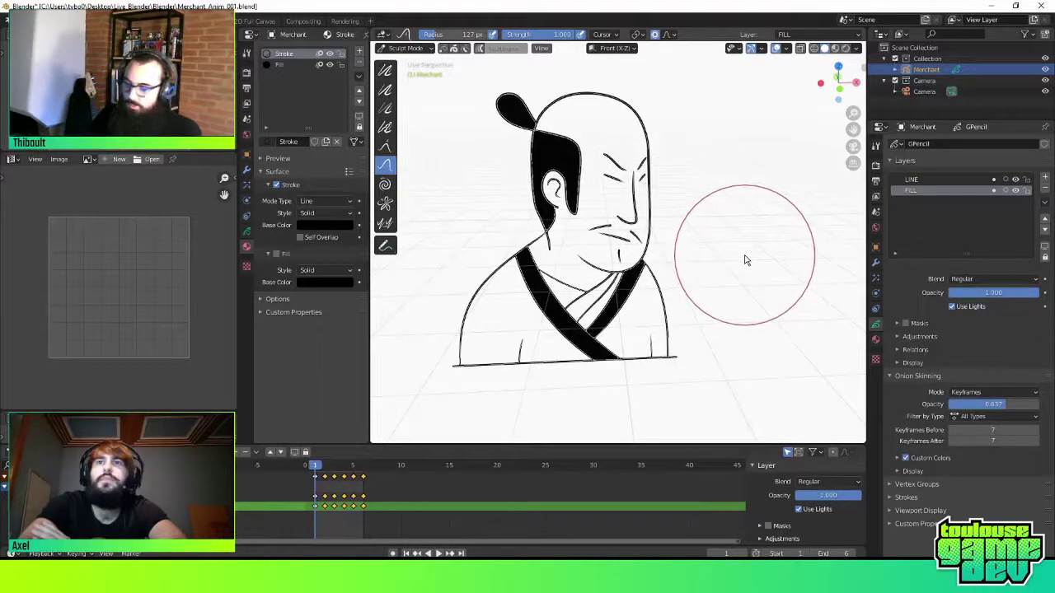
pyautogui.hotkey('ctrl', 'z')
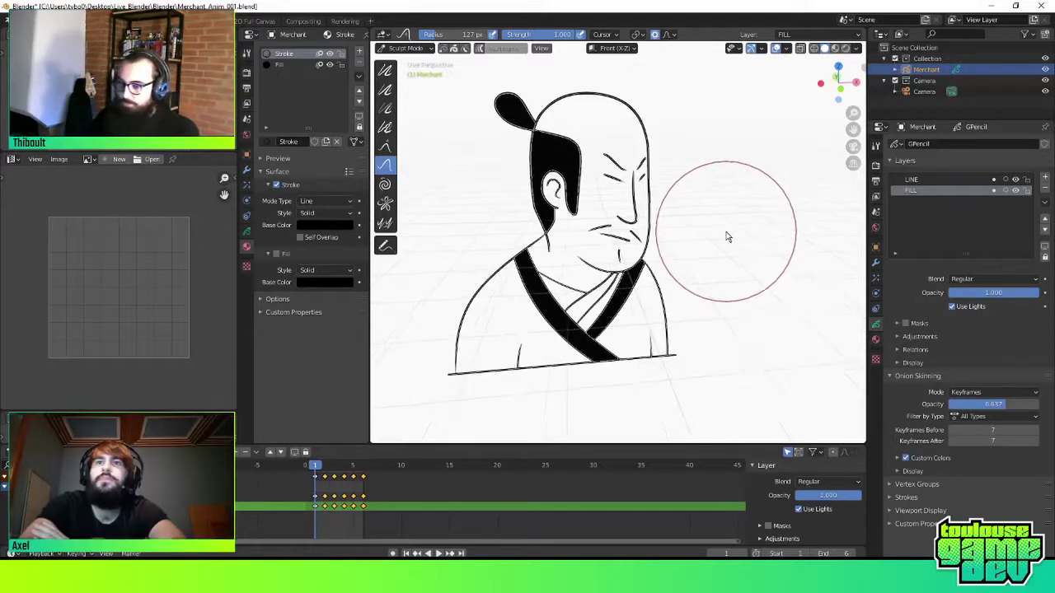
pyautogui.hotkey('ctrl', 'z')
pyautogui.hotkey('ctrl', 'z')
pyautogui.hotkey('ctrl', 'z')
pyautogui.hotkey('ctrl', 'z')
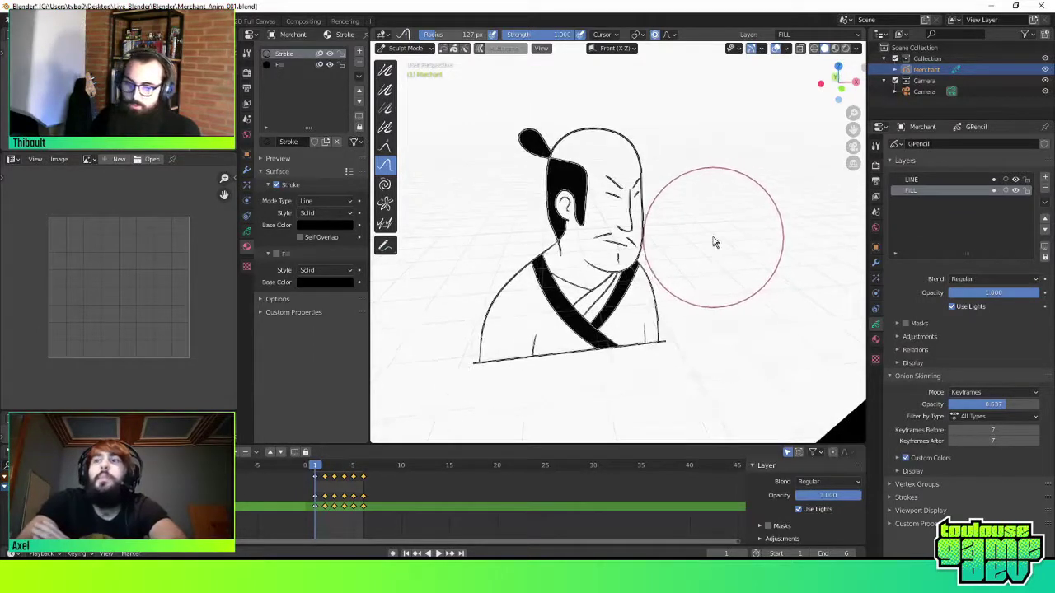
# Switch the drawing back to Object Mode and bring up the Shift+A add list
pyautogui.hotkey('ctrl', 'Tab')
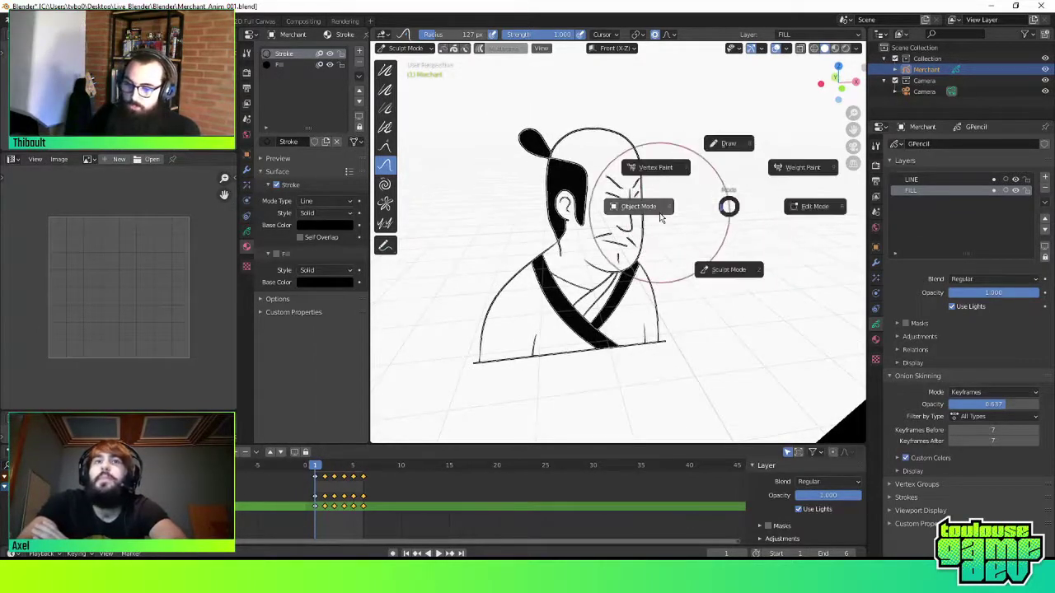
pyautogui.click(702, 221)
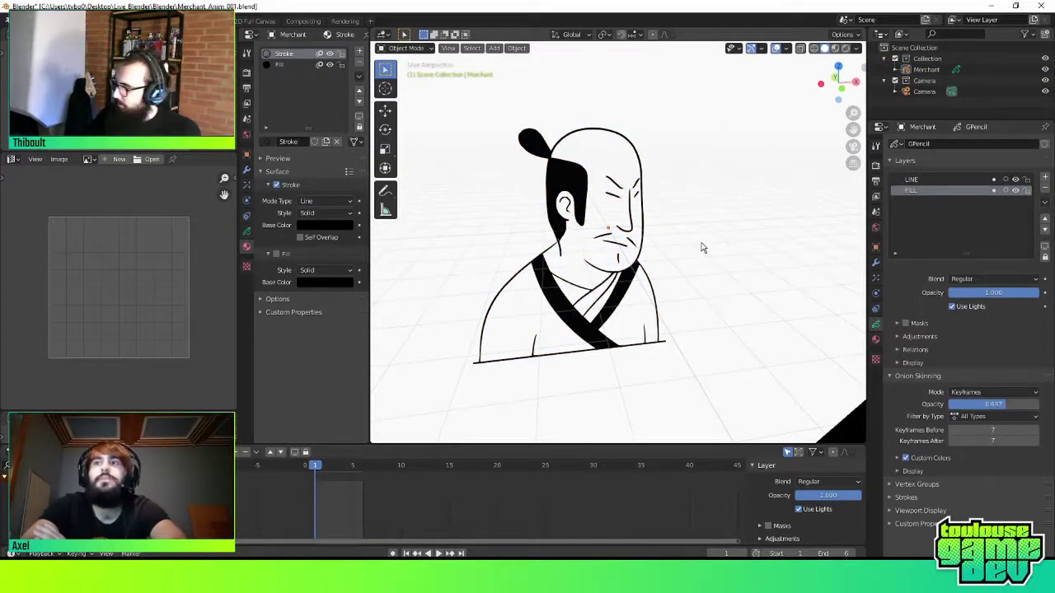
pyautogui.hotkey('shift', 'a')
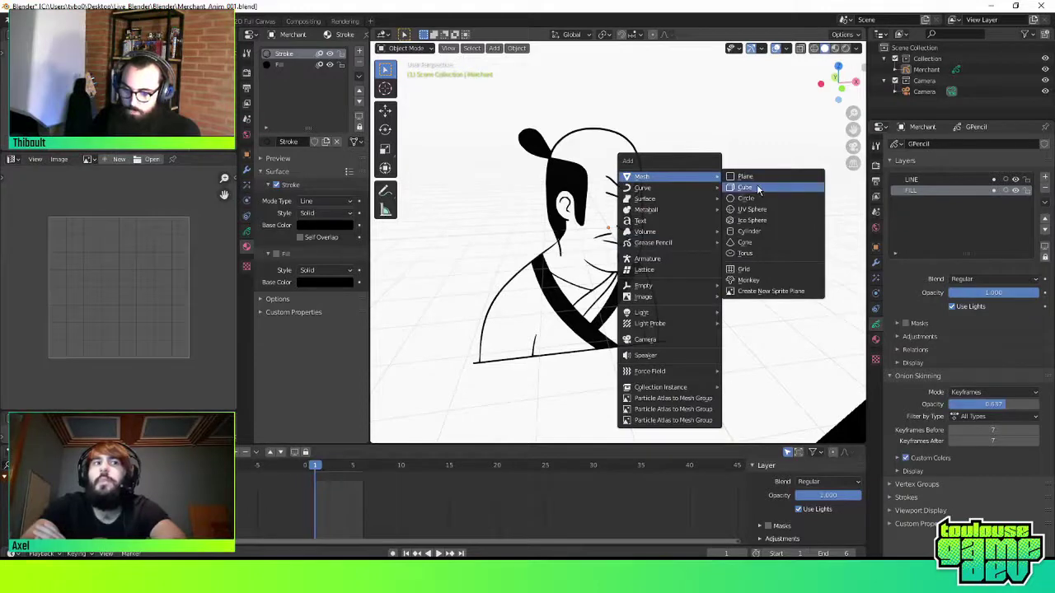
# Add a Mesh Cube beside the merchant and frame it in the view
pyautogui.click(759, 189)
pyautogui.moveTo(737, 212)
pyautogui.mouseDown(button='middle')
pyautogui.moveTo(618, 244)
pyautogui.moveTo(737, 233)
pyautogui.moveTo(611, 218)
pyautogui.mouseUp(button='middle')
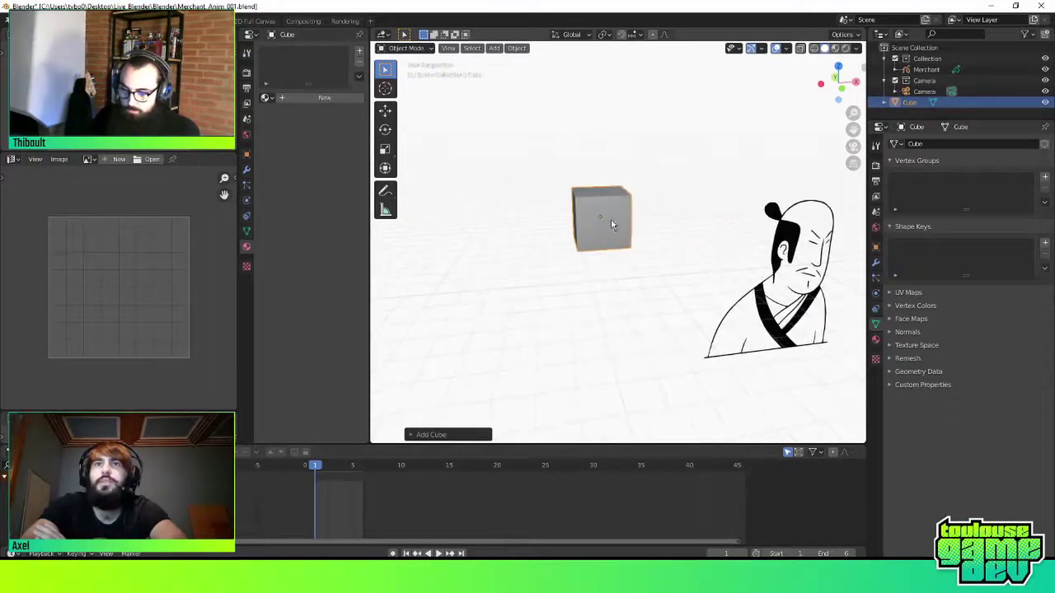
pyautogui.scroll(1, 602, 224)
pyautogui.scroll(2, 610, 205)
pyautogui.click(611, 203)
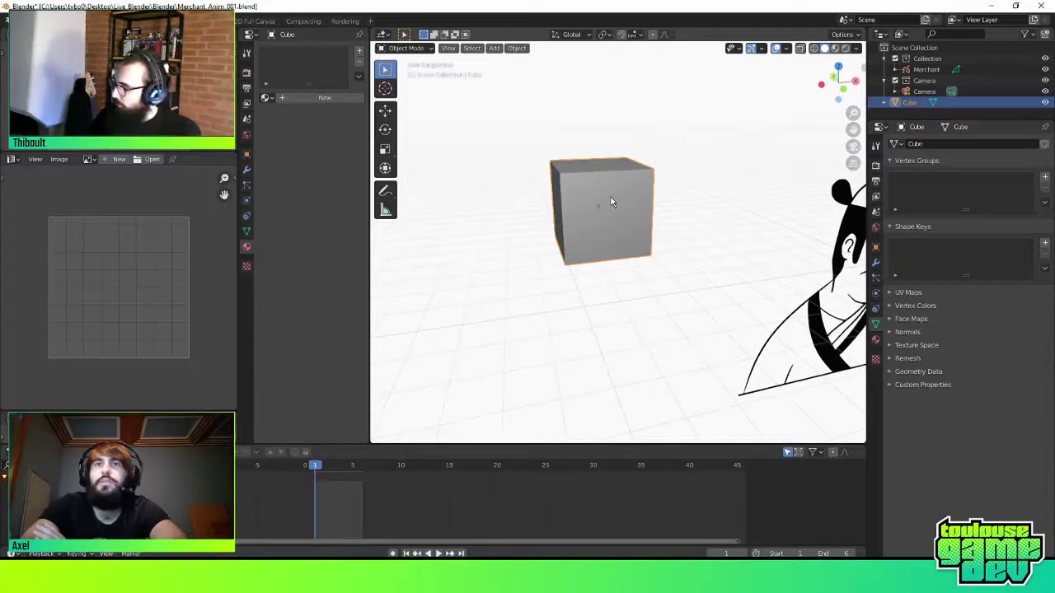
# In Edit Mode, pull two cube corners outward with proportional editing, then enter Sculpt Mode
pyautogui.hotkey('ctrl', 'Tab')
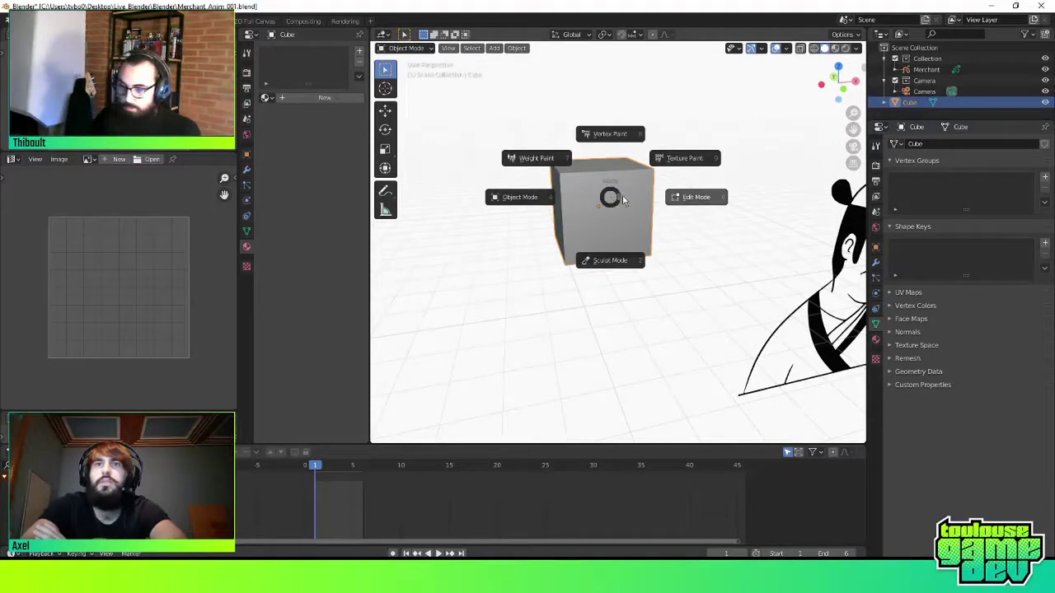
pyautogui.click(689, 196)
pyautogui.click(664, 165)
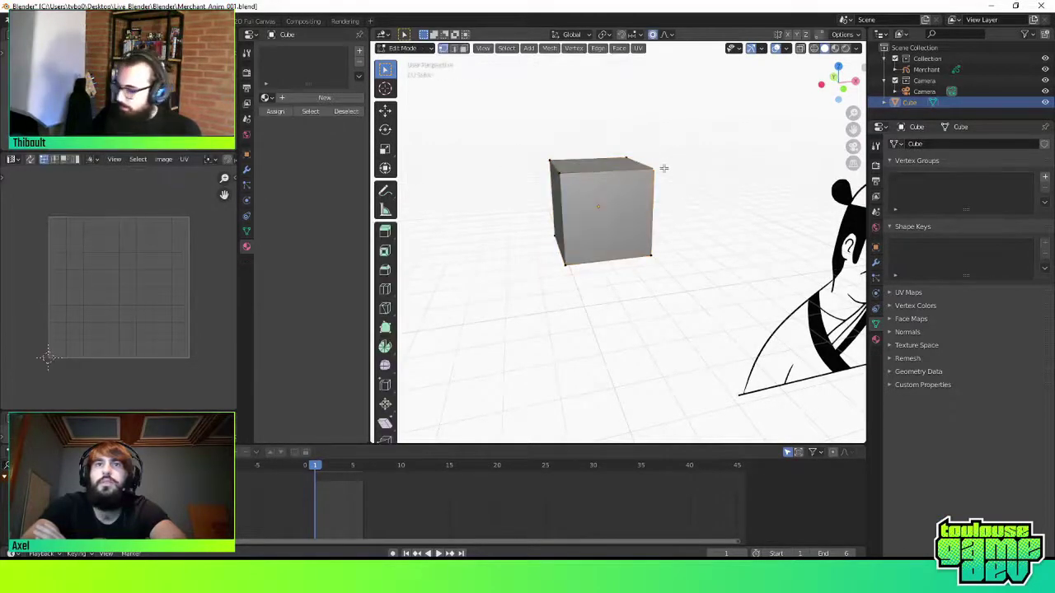
pyautogui.press('g')
pyautogui.click(692, 214)
pyautogui.click(562, 184)
pyautogui.press('g')
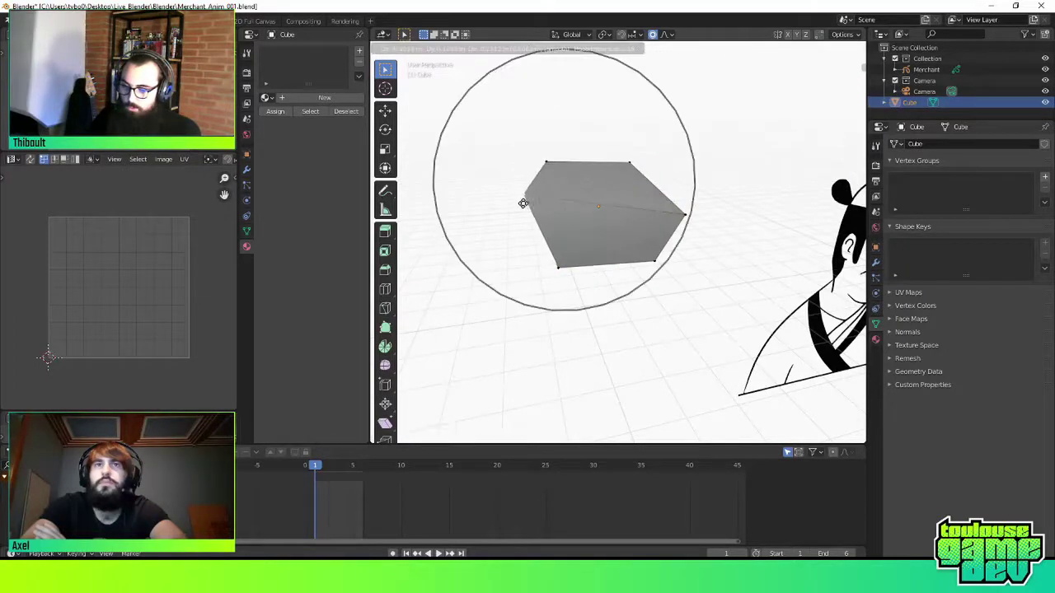
pyautogui.click(531, 205)
pyautogui.hotkey('ctrl', 'Tab')
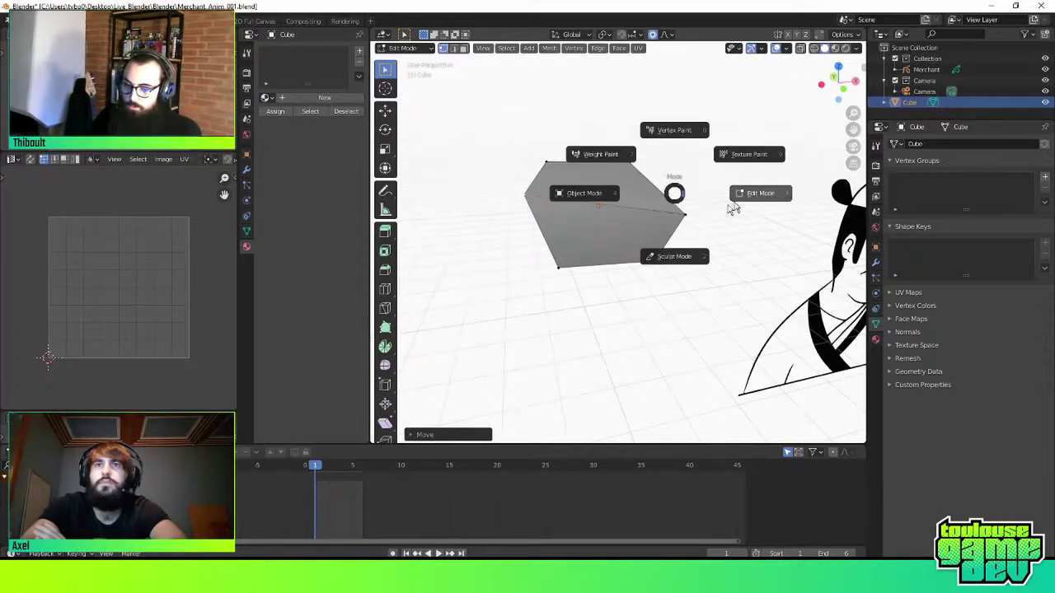
pyautogui.click(684, 261)
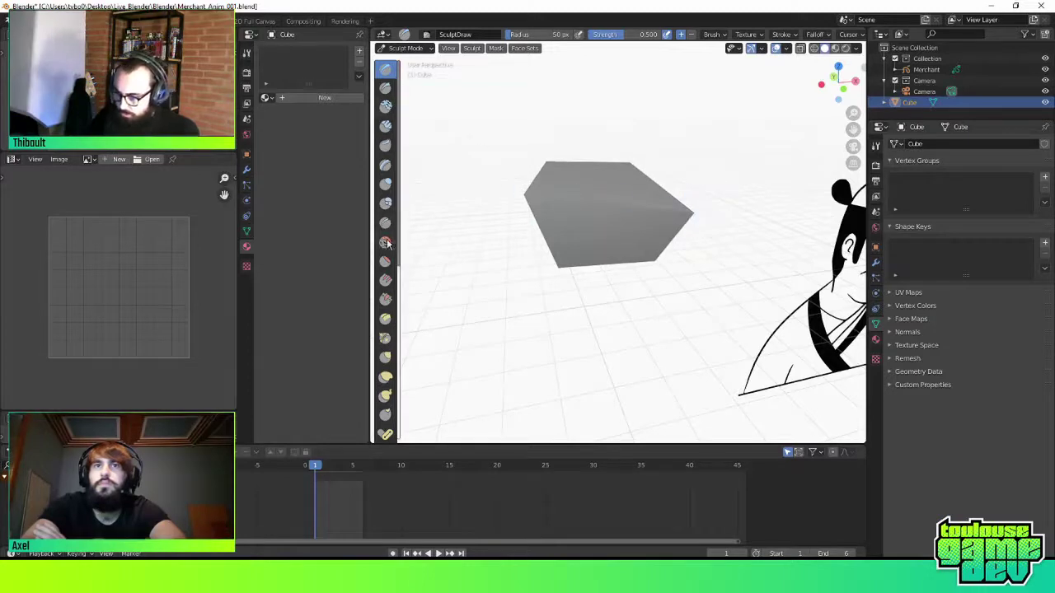
# Pull the test cube's corners with the Grab brush, then undo the deformation
pyautogui.click(385, 357)
pyautogui.moveTo(673, 235)
pyautogui.mouseDown()
pyautogui.moveTo(687, 182)
pyautogui.moveTo(638, 145)
pyautogui.mouseUp()
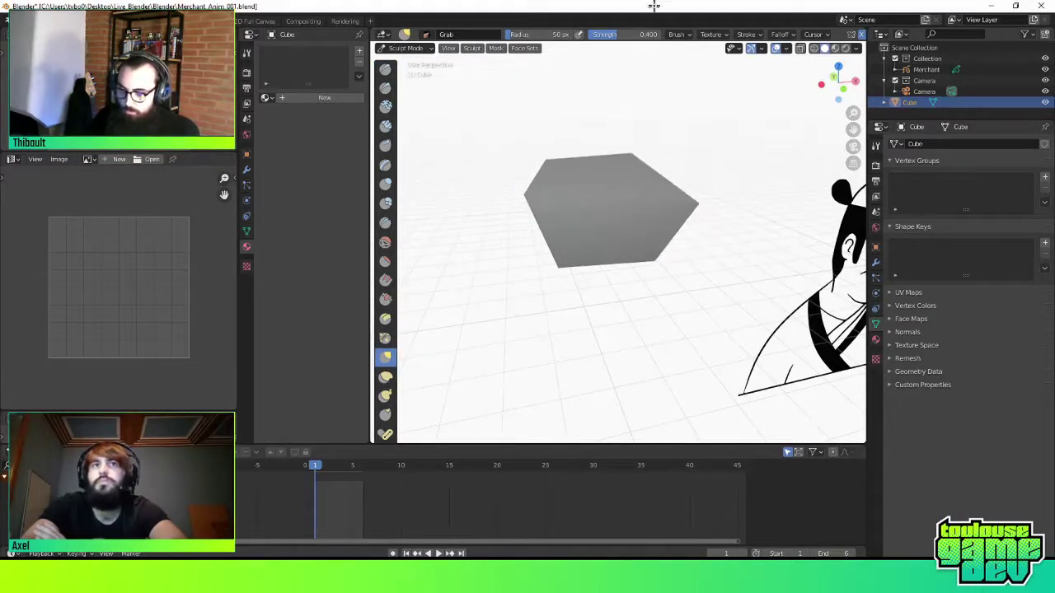
pyautogui.moveTo(636, 183); pyautogui.dragTo(654, 171)
pyautogui.hotkey('ctrl', 'z')
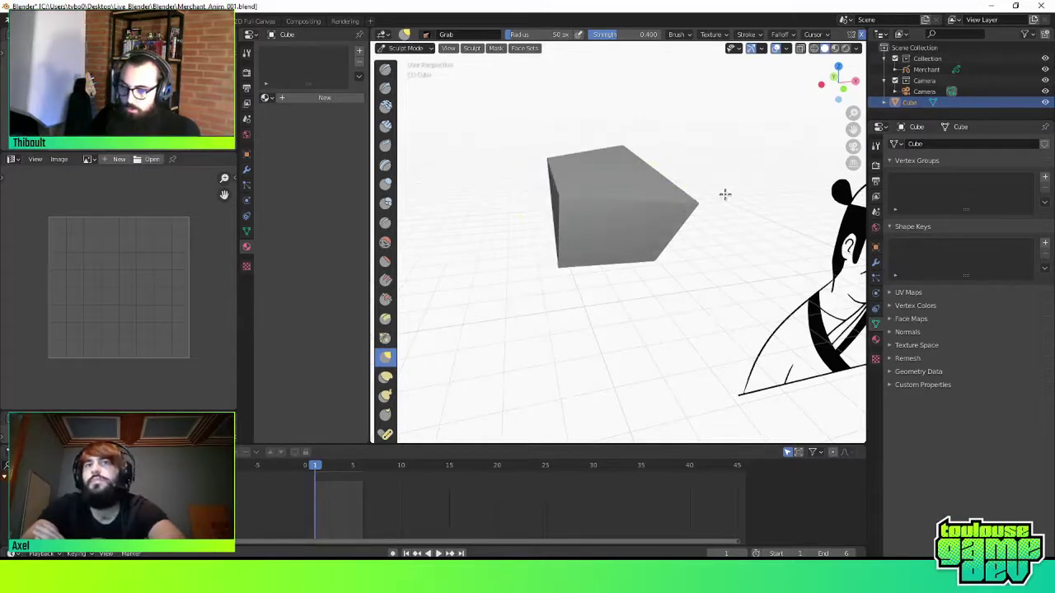
pyautogui.hotkey('ctrl', 'z')
pyautogui.hotkey('ctrl', 'z')
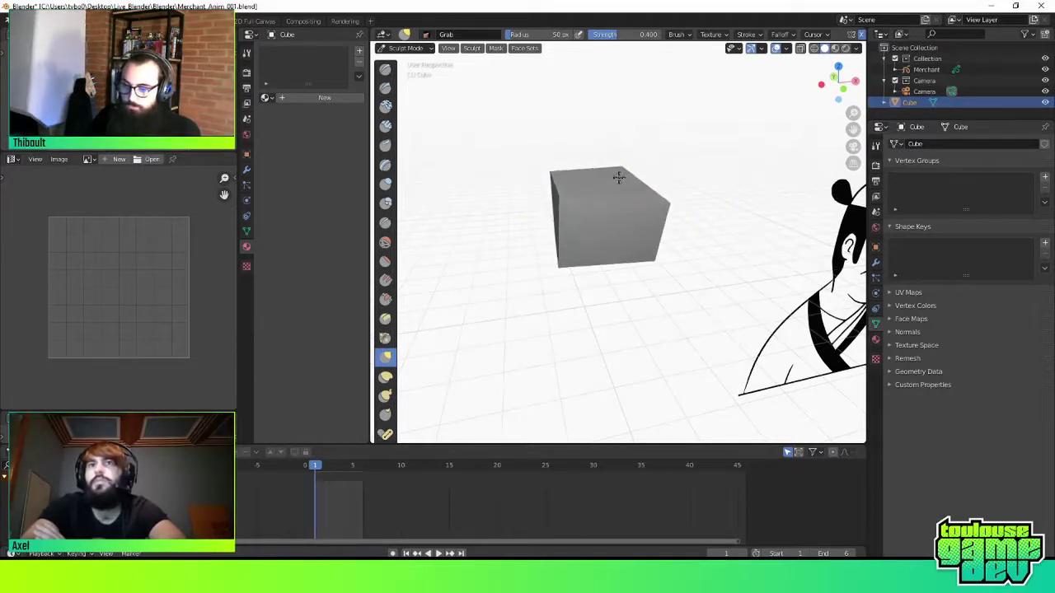
# Return to Object Mode, delete the test cube, and make the Merchant drawing active
pyautogui.hotkey('ctrl', 'Tab')
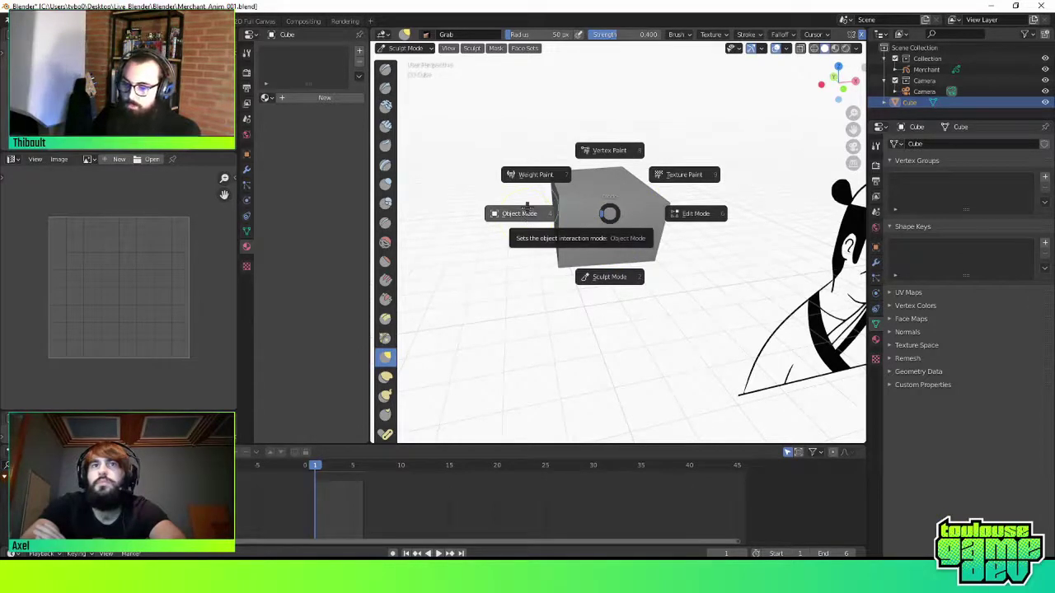
pyautogui.click(526, 218)
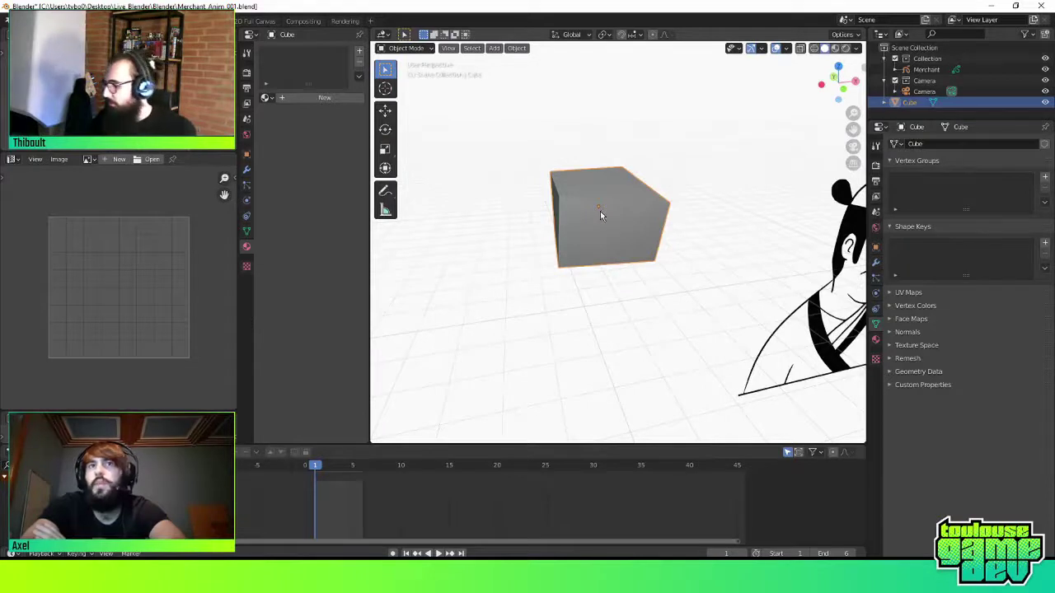
pyautogui.press('Delete')
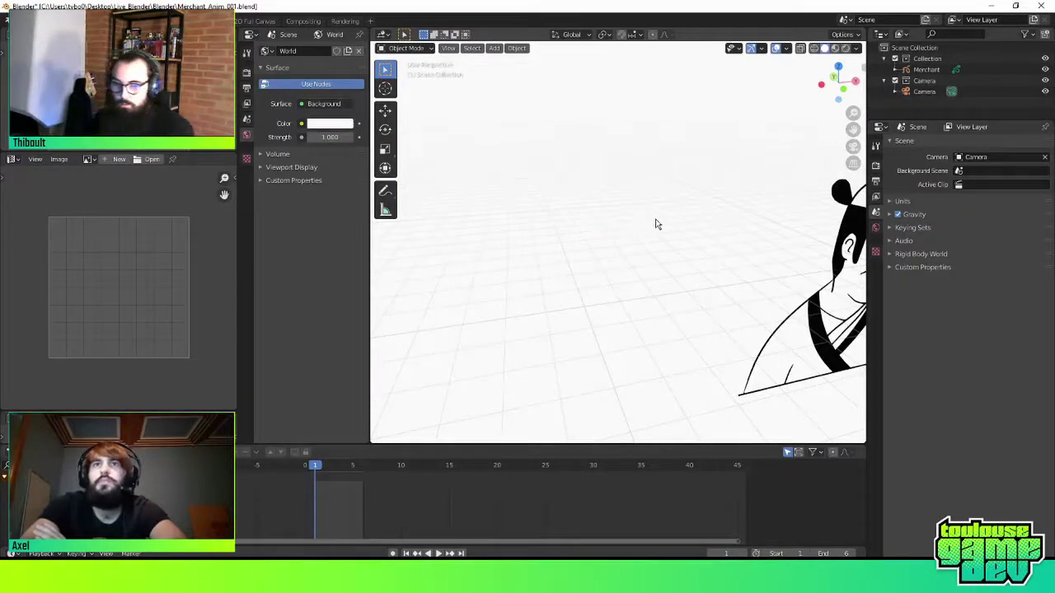
pyautogui.keyDown('shift'); pyautogui.moveTo(708, 228); pyautogui.dragTo(574, 213, button='middle'); pyautogui.keyUp('shift')
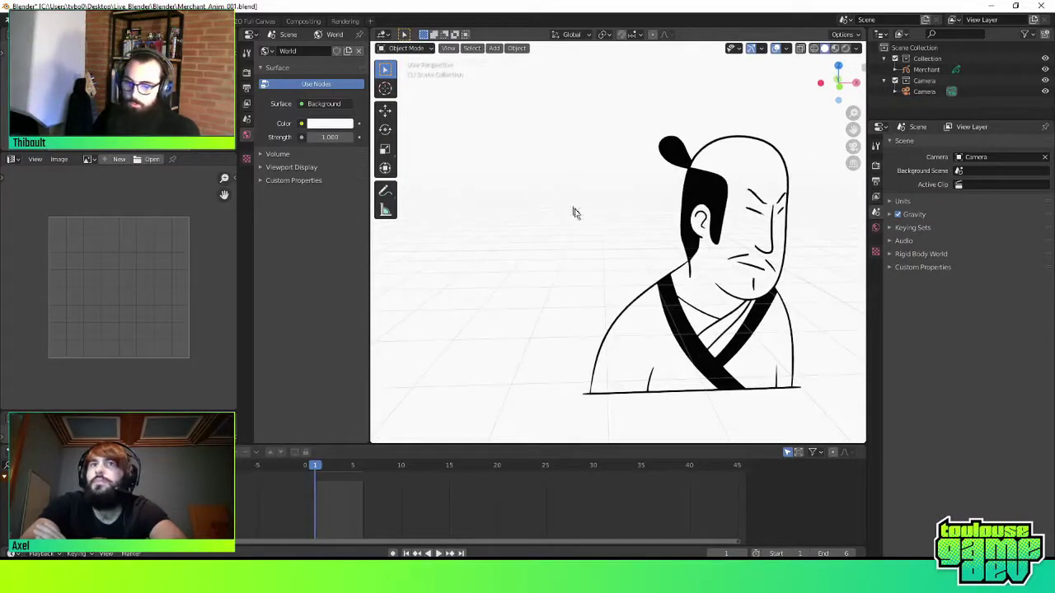
pyautogui.click(694, 241)
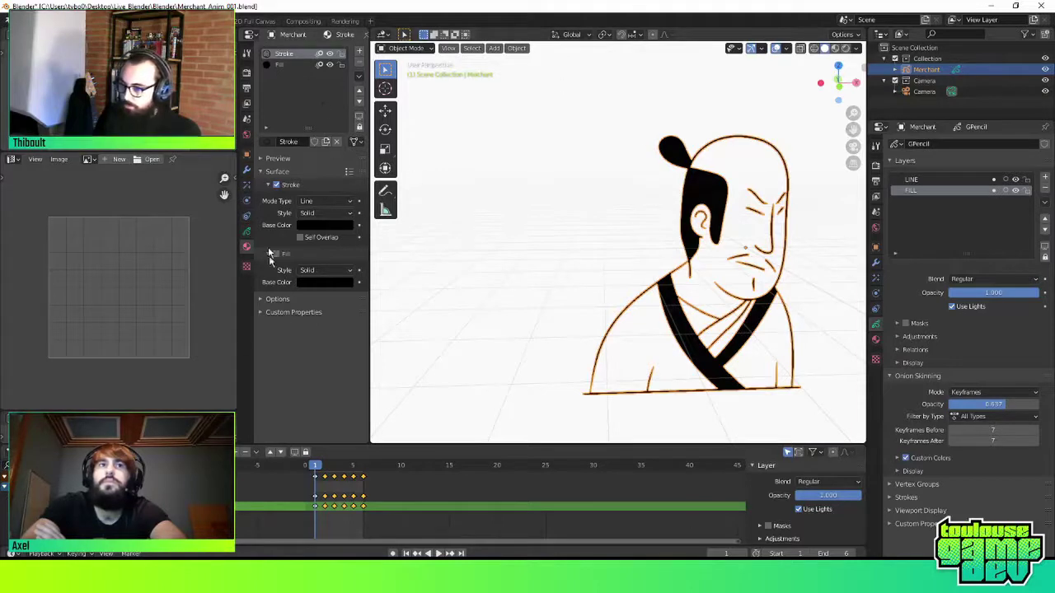
# Show the Merchant's transform properties in the Properties editor
pyautogui.click(247, 154)
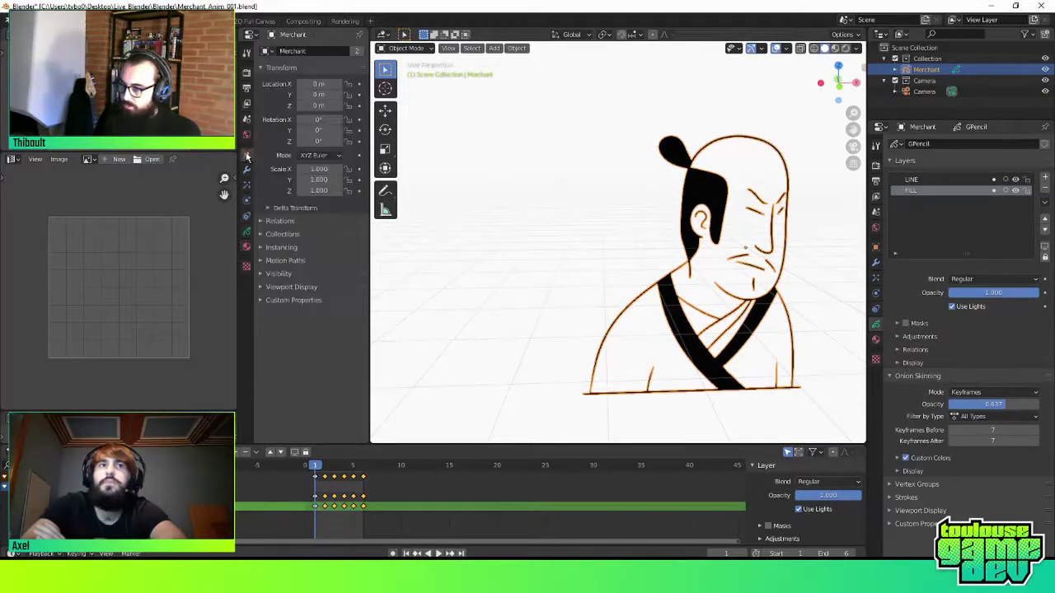
pyautogui.click(250, 34)
pyautogui.click(250, 34)
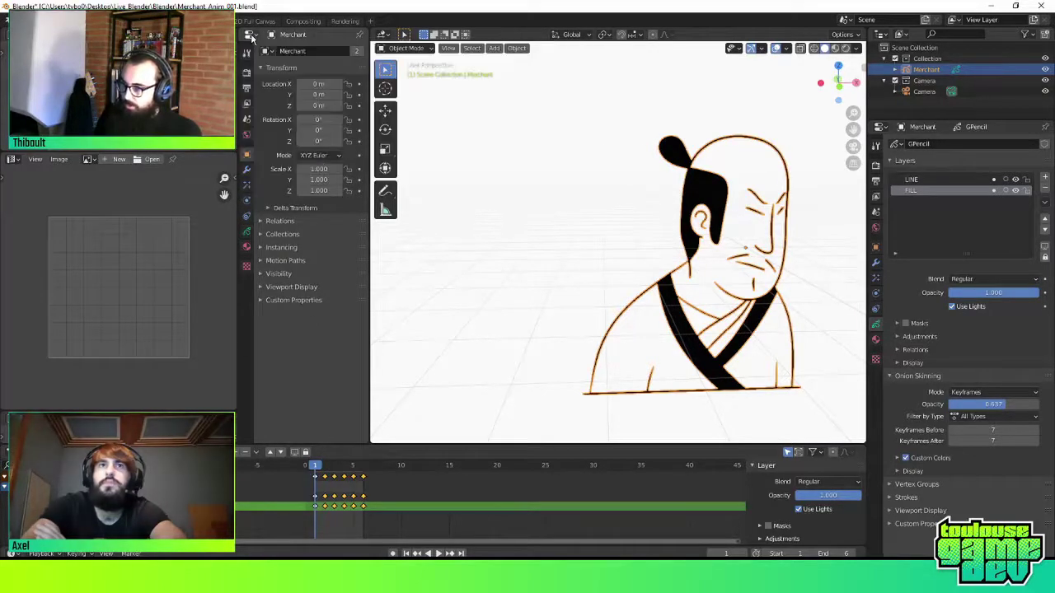
pyautogui.click(250, 34)
pyautogui.click(250, 34)
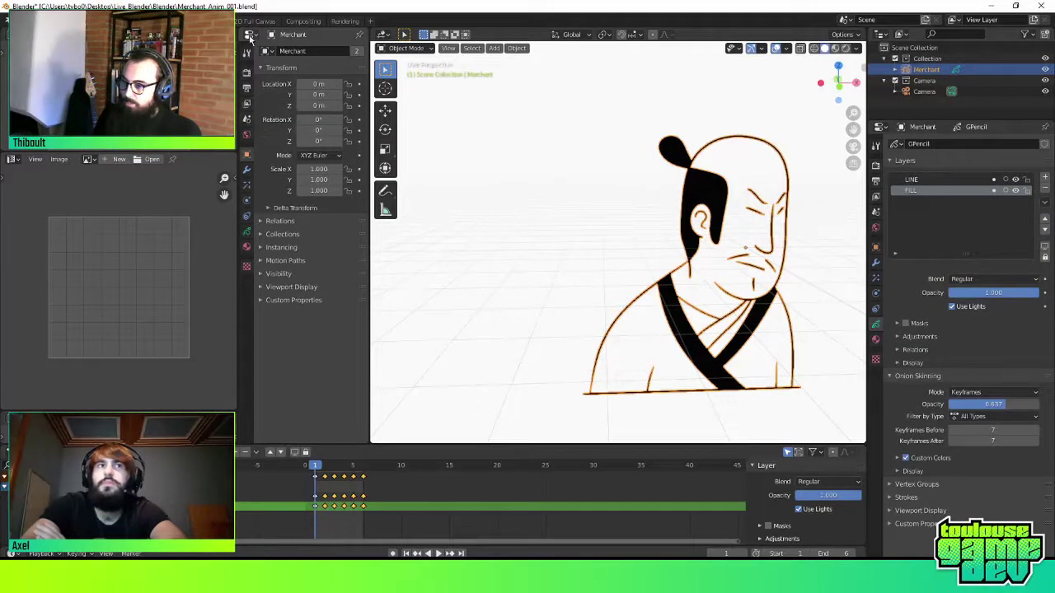
pyautogui.click(250, 35)
pyautogui.click(565, 89)
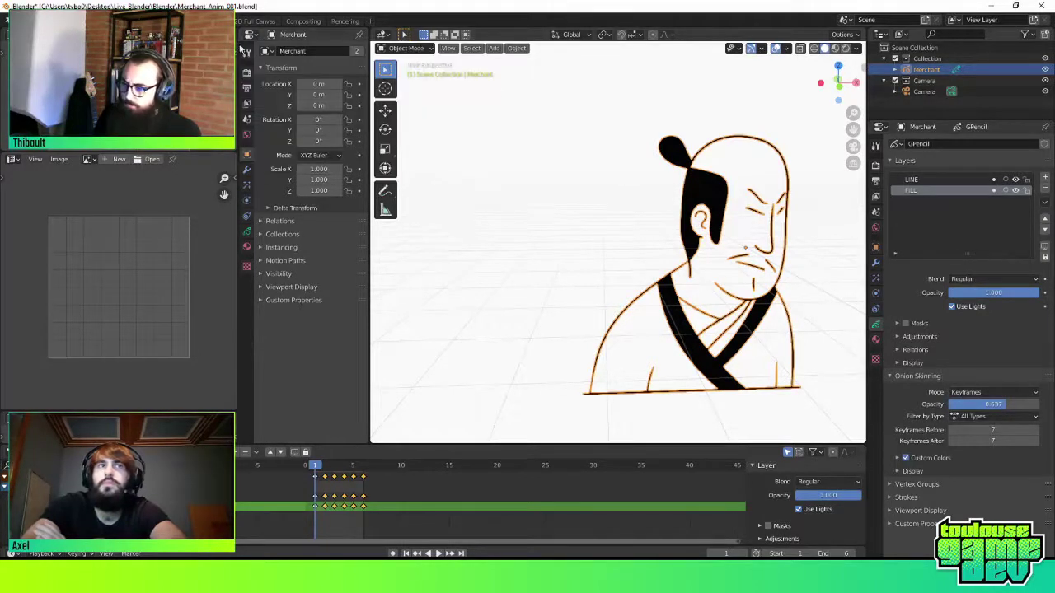
# Browse the Merchant's modifier, material and other property tabs, ending on transforms
pyautogui.click(246, 170)
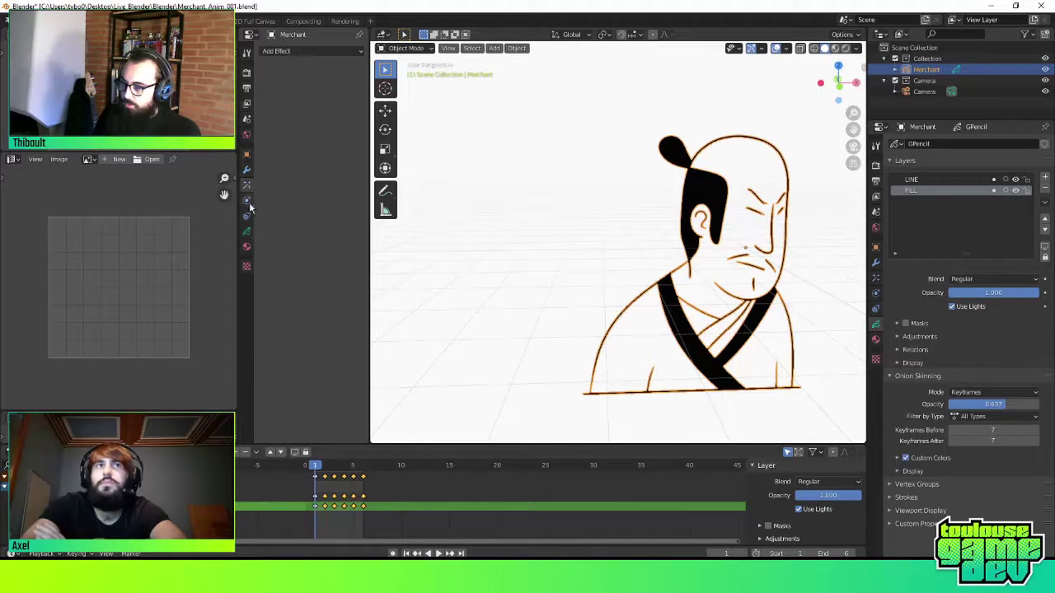
pyautogui.click(247, 216)
pyautogui.click(247, 232)
pyautogui.click(246, 247)
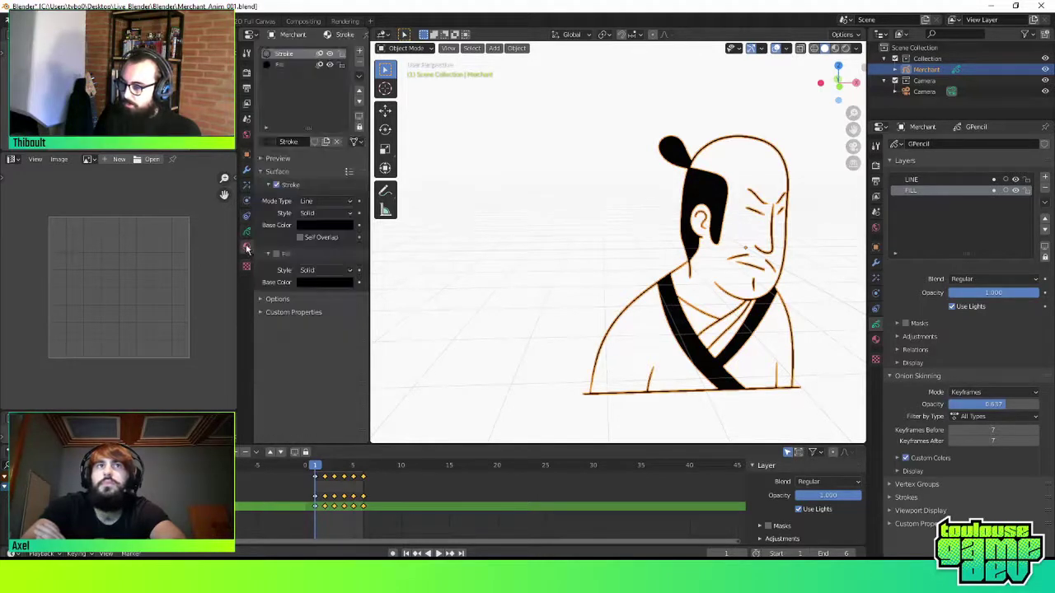
pyautogui.click(247, 232)
pyautogui.click(247, 216)
pyautogui.click(245, 158)
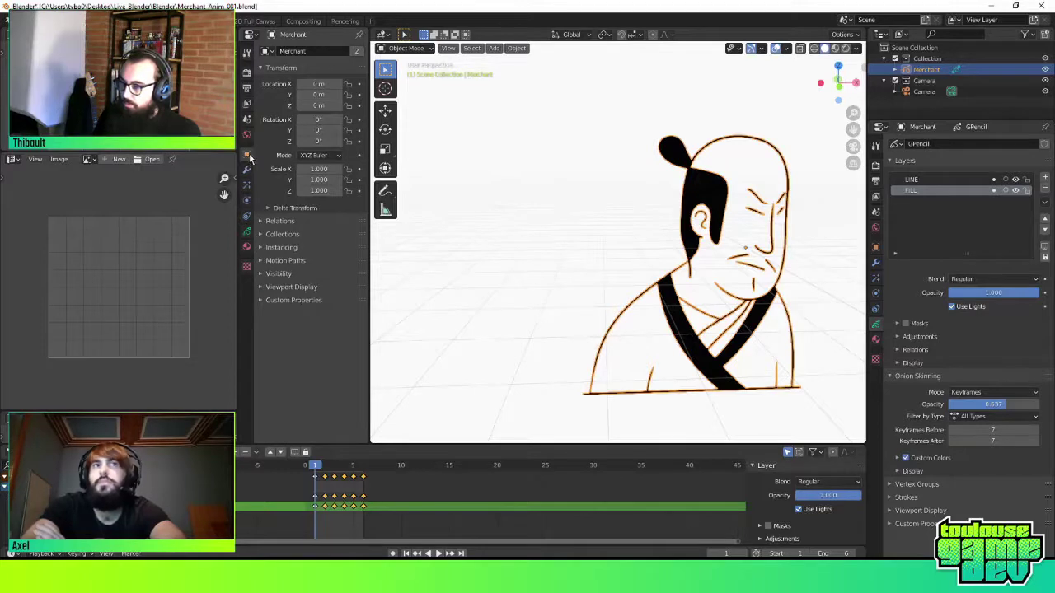
# Briefly nudge the Merchant's X location and Z rotation, then show its Stroke and Fill materials
pyautogui.moveTo(333, 104); pyautogui.dragTo(346, 104)
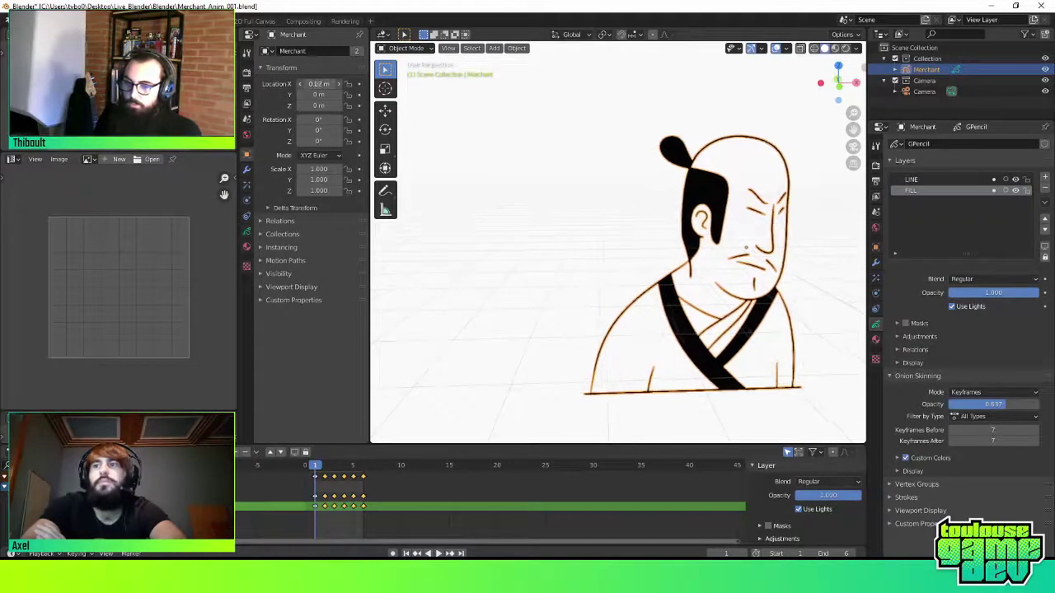
pyautogui.moveTo(305, 141); pyautogui.dragTo(326, 141)
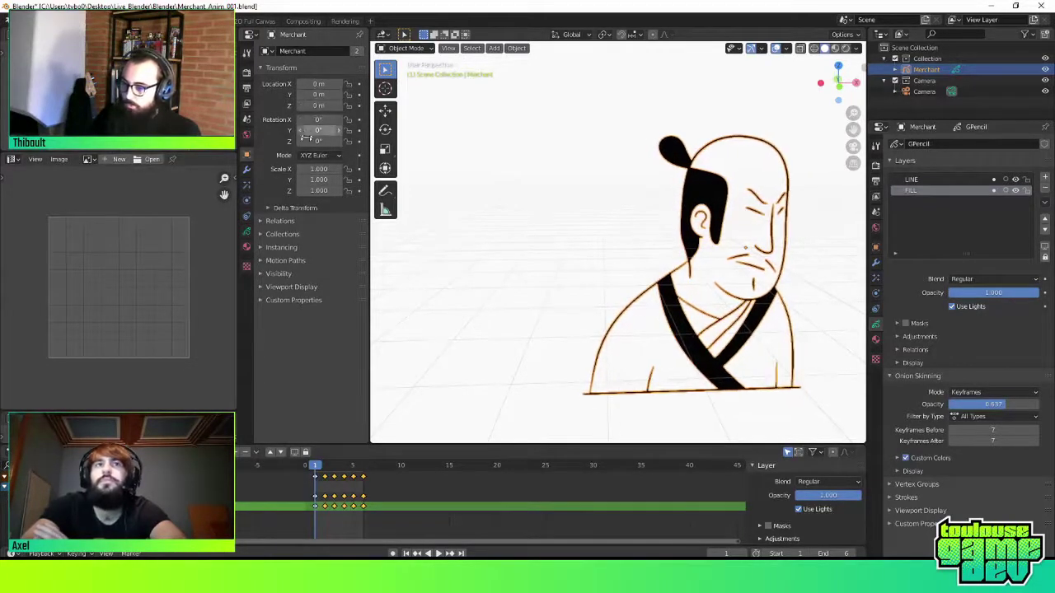
pyautogui.click(246, 231)
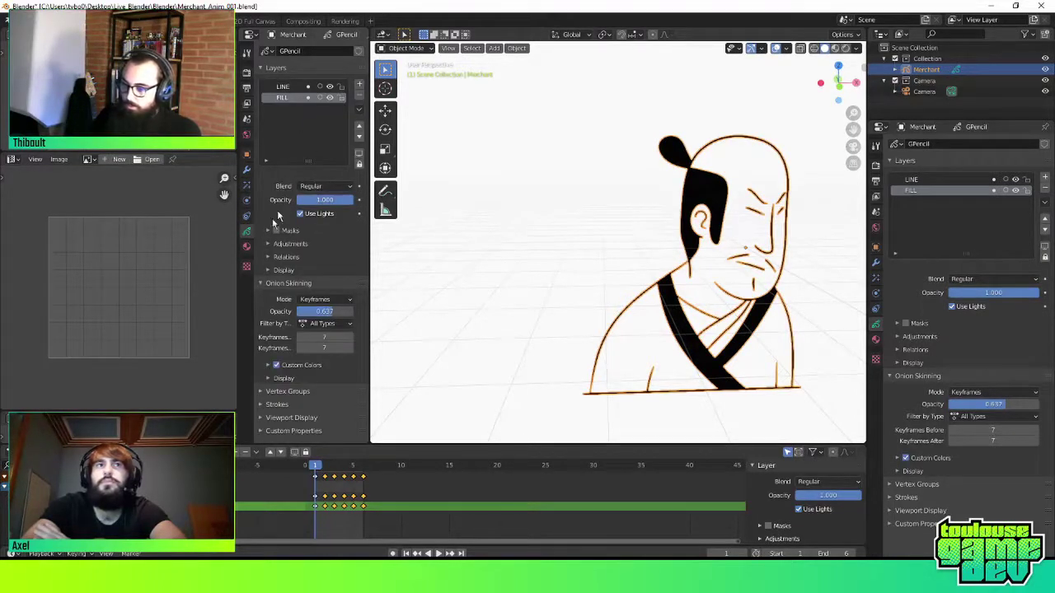
pyautogui.click(246, 248)
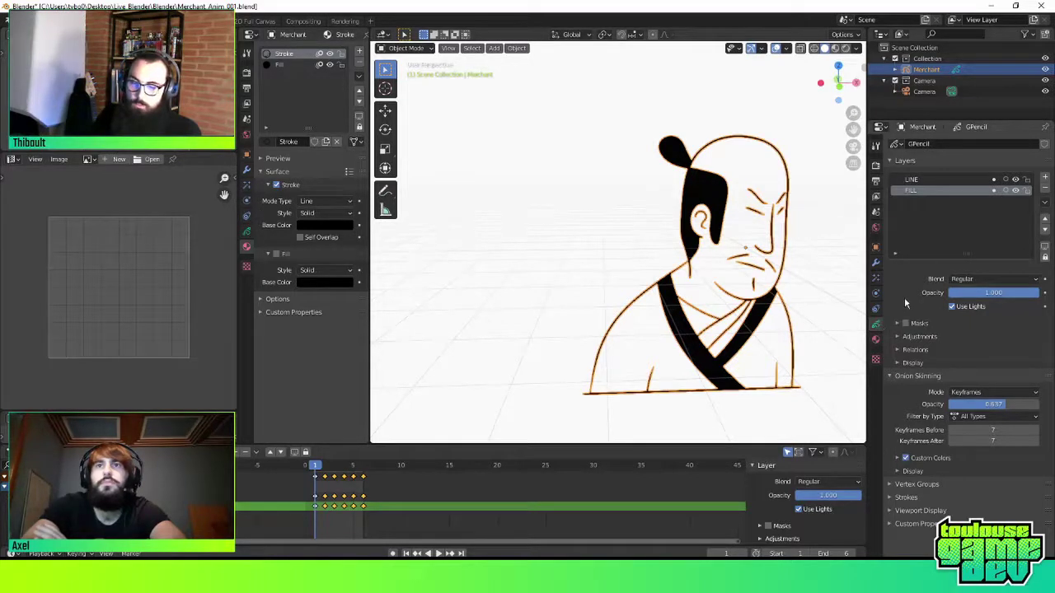
# Add a new material slot to the Merchant holding a new material, Material.001
pyautogui.click(281, 65)
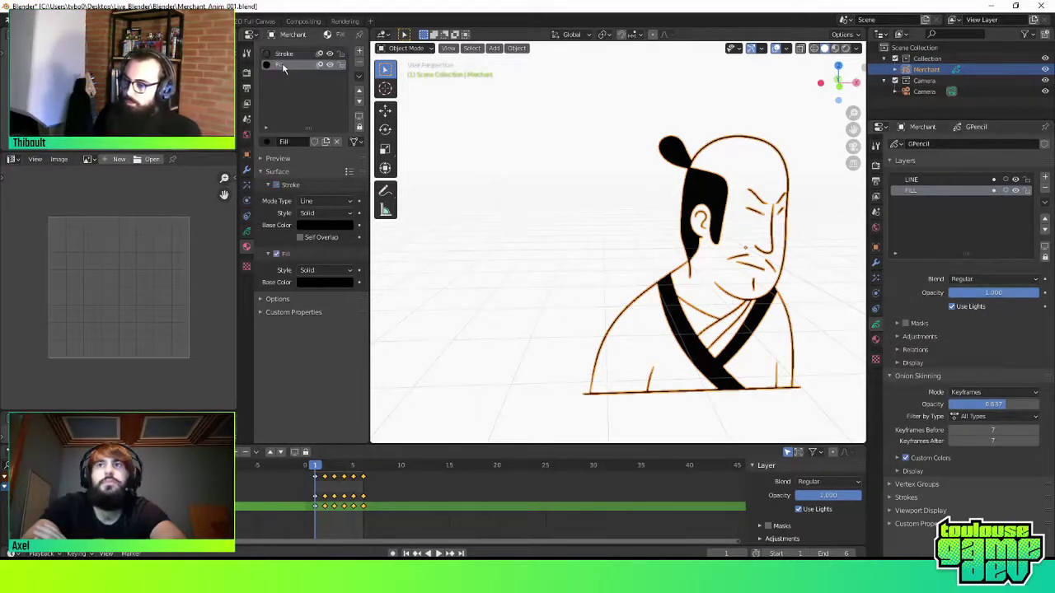
pyautogui.click(283, 56)
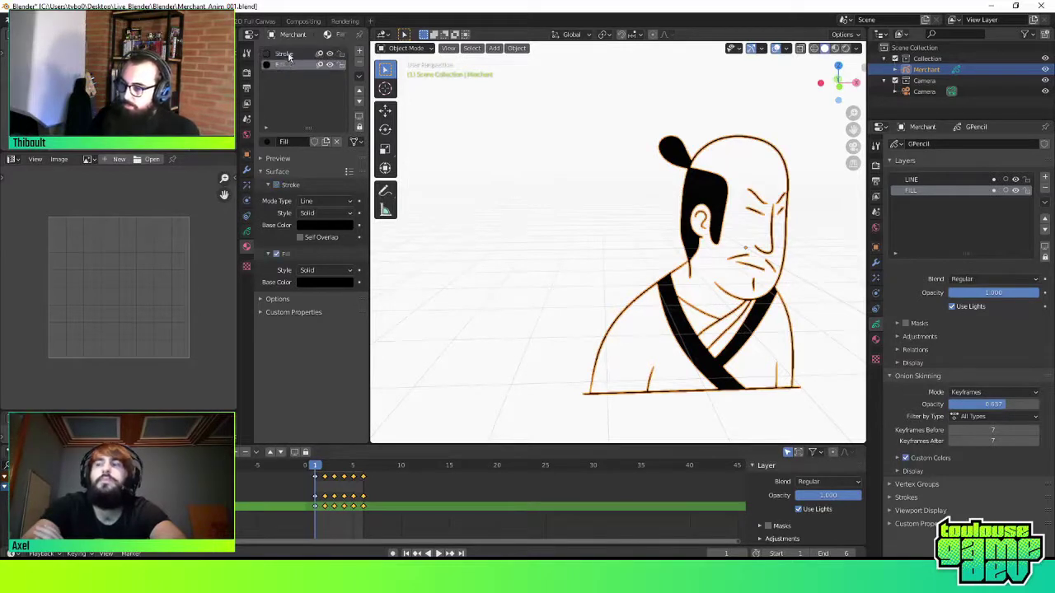
pyautogui.click(359, 52)
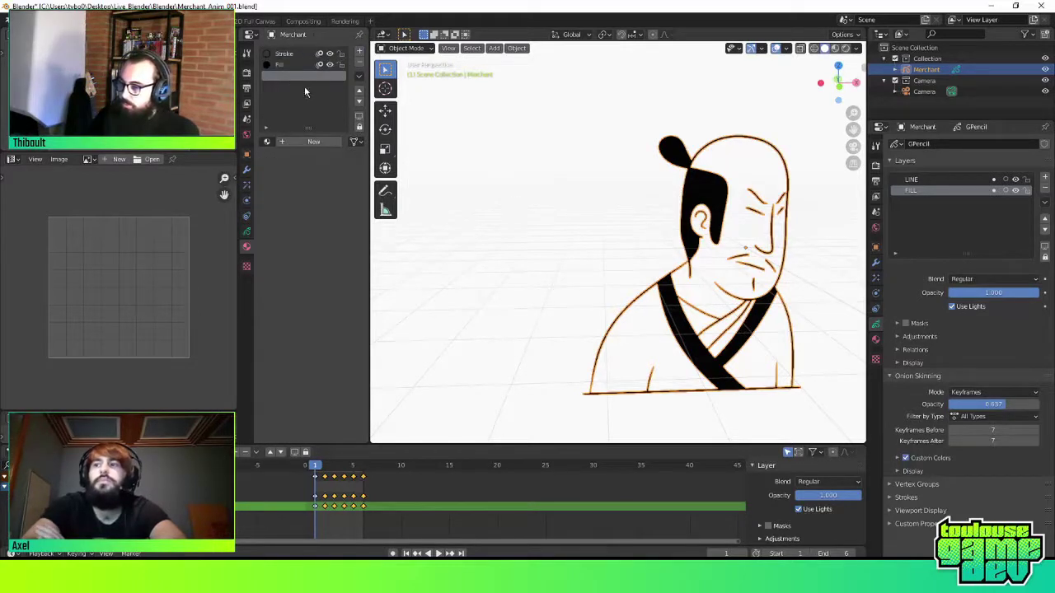
pyautogui.click(297, 145)
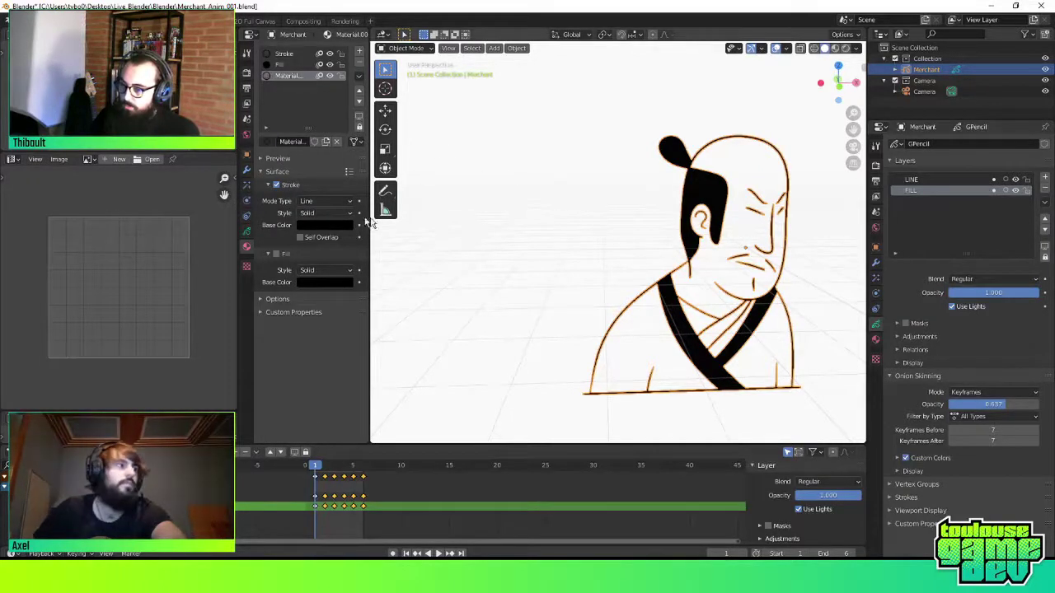
# Switch the Merchant to Draw Mode and sketch two test strokes, undoing each
pyautogui.hotkey('ctrl', 'Tab')
pyautogui.click(532, 171)
pyautogui.moveTo(531, 171); pyautogui.dragTo(517, 297)
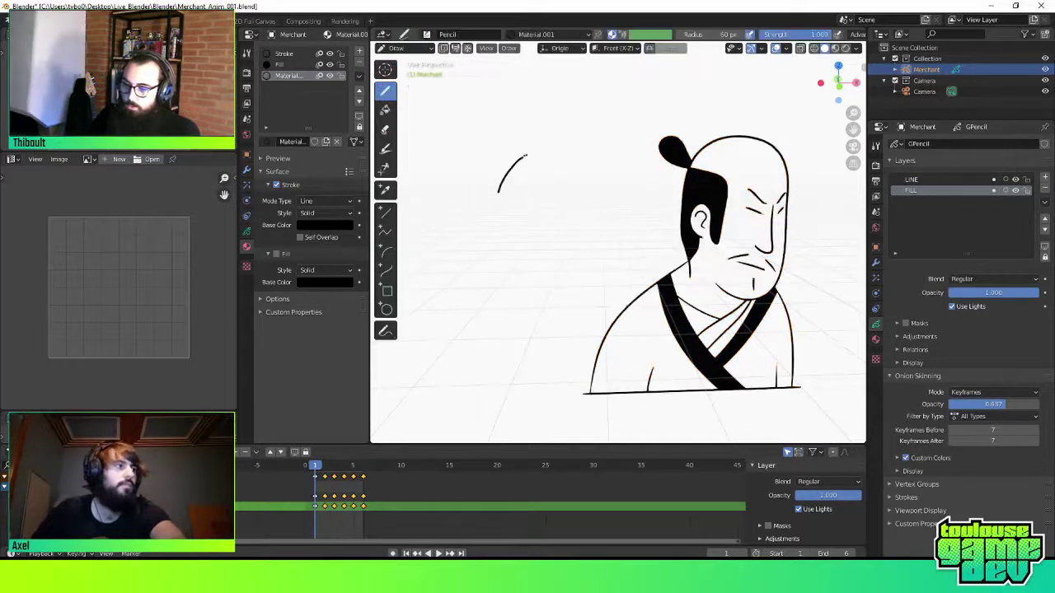
pyautogui.hotkey('ctrl', 'z')
pyautogui.moveTo(486, 197); pyautogui.dragTo(534, 221)
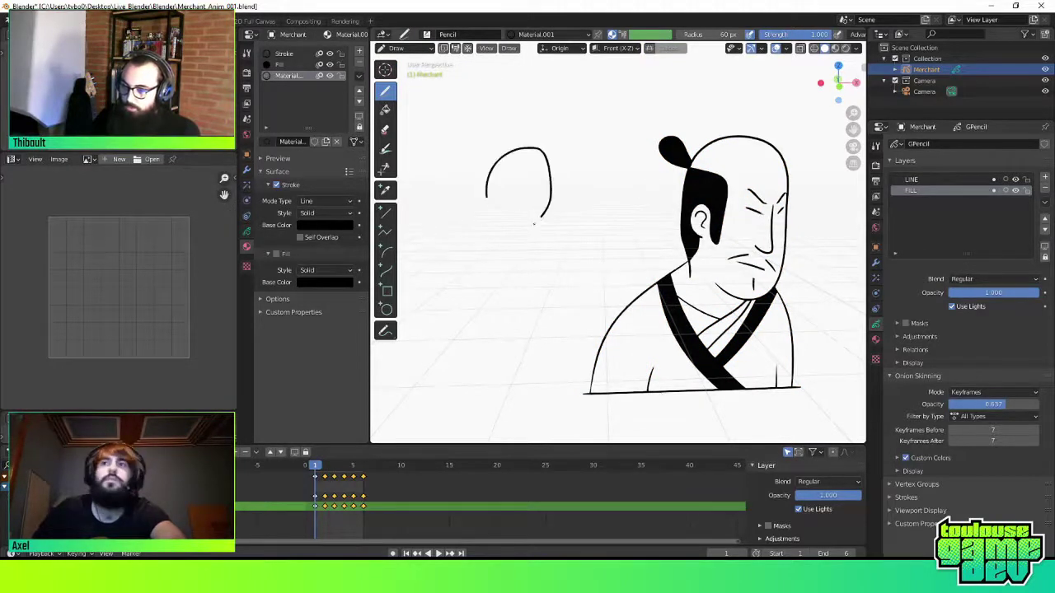
pyautogui.hotkey('ctrl', 'z')
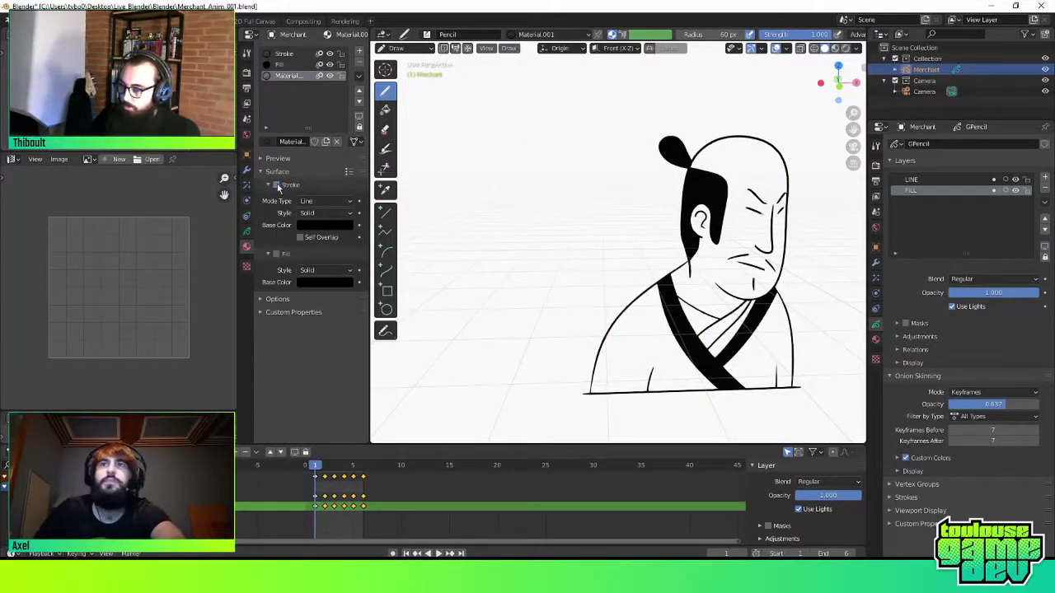
# Turn on Fill for Material.001 and test-draw filled circles, undoing them
pyautogui.click(276, 255)
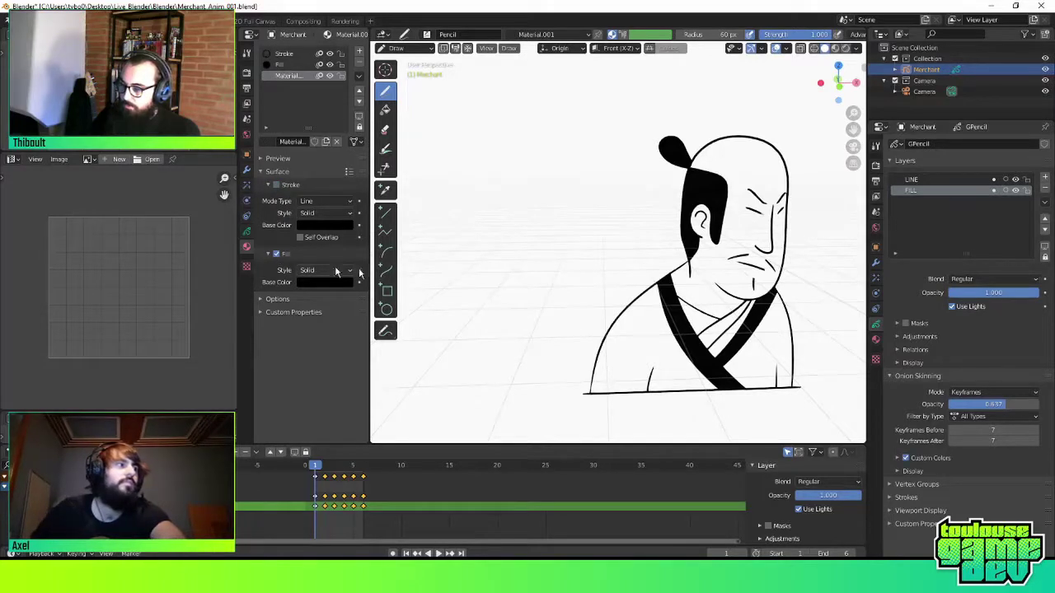
pyautogui.moveTo(531, 128); pyautogui.dragTo(586, 167)
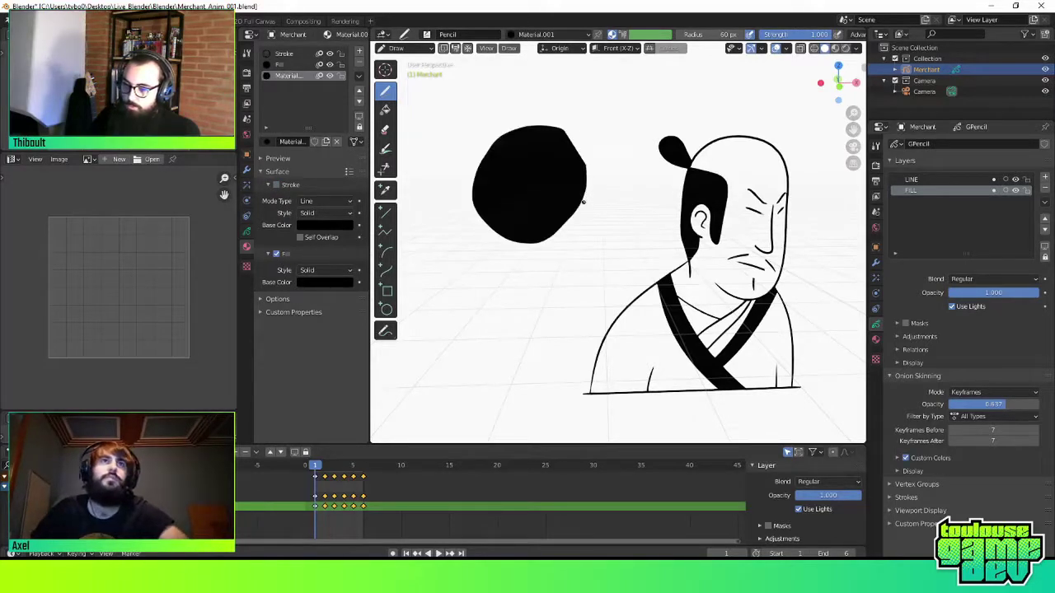
pyautogui.hotkey('ctrl', 'z')
pyautogui.moveTo(537, 129); pyautogui.dragTo(572, 229)
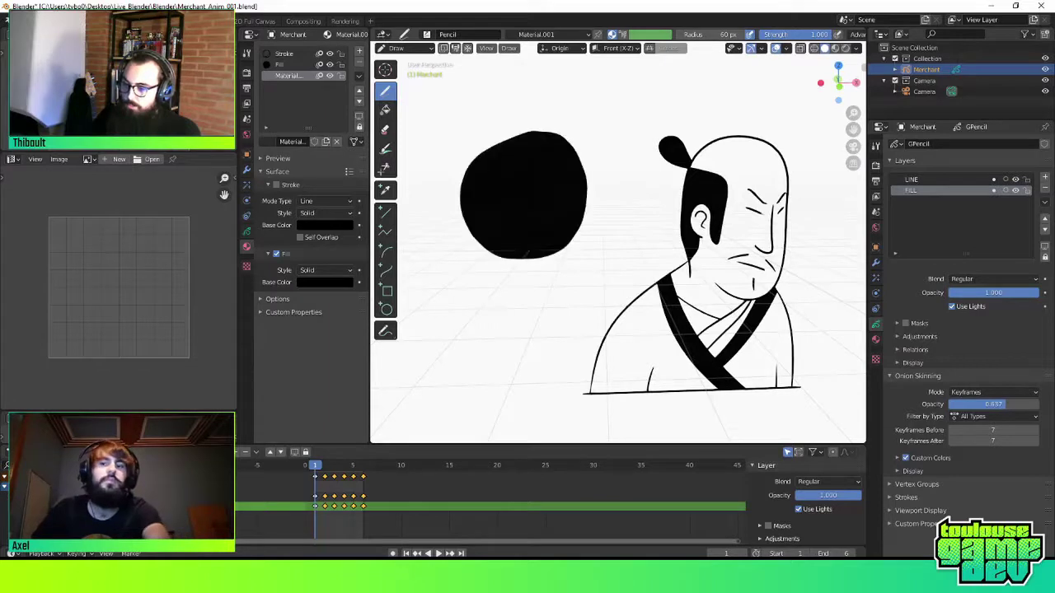
pyautogui.hotkey('ctrl', 'z')
# Try a black Fill-tool fill on the merchant's head, then undo it
pyautogui.click(386, 109)
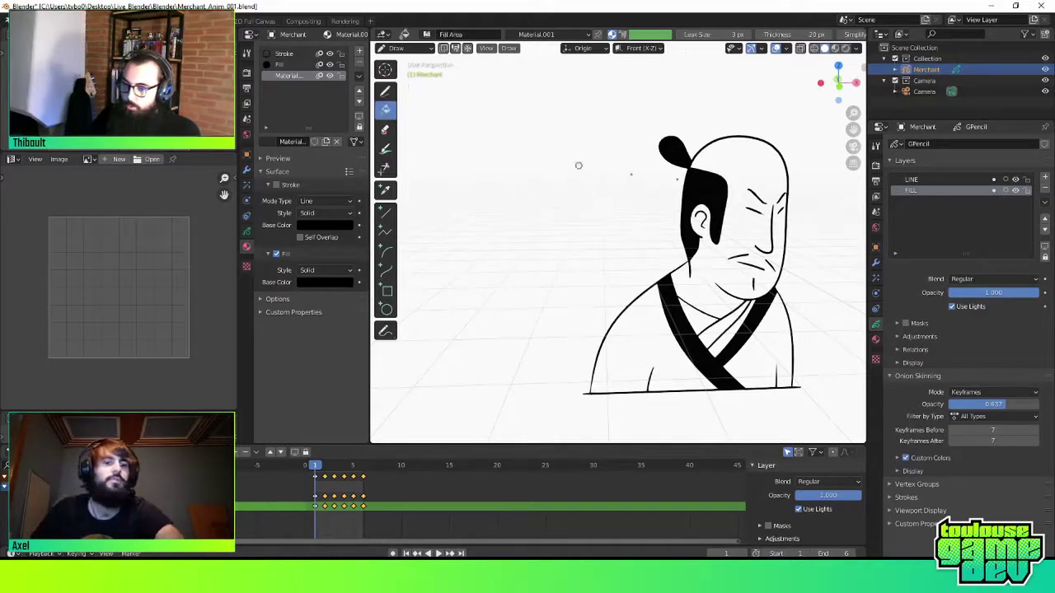
pyautogui.click(728, 270)
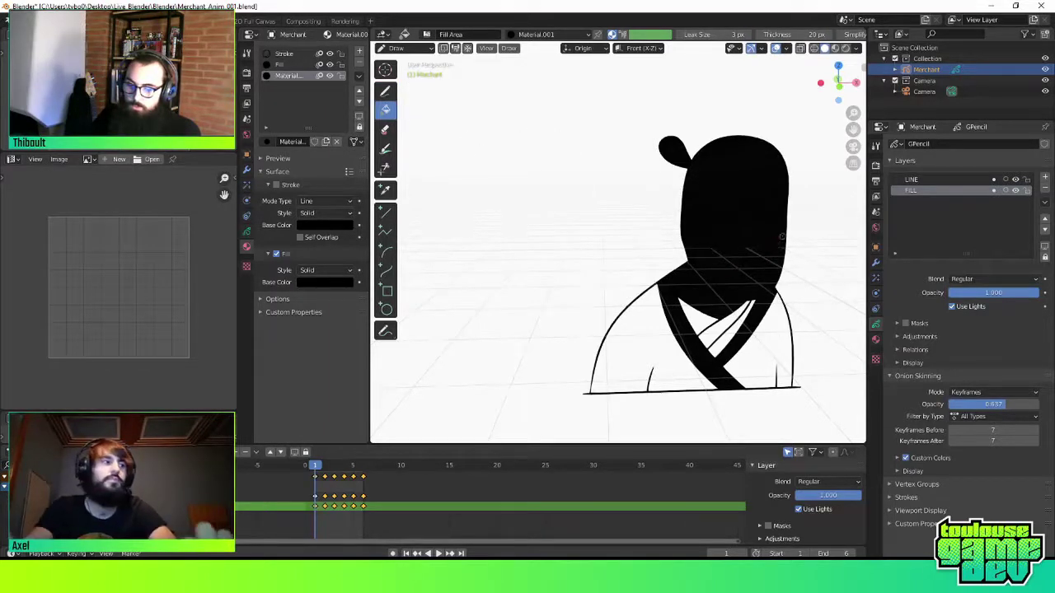
pyautogui.moveTo(765, 257); pyautogui.dragTo(683, 226, button='middle')
pyautogui.hotkey('ctrl', 'z')
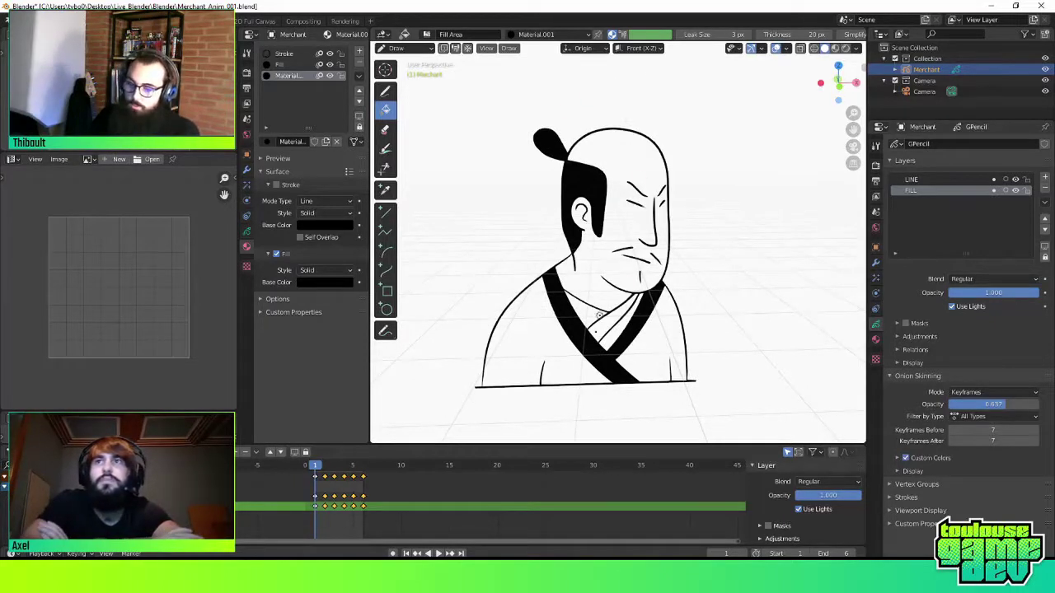
# Try black fills on both robe halves, undo them, and snap back to front view
pyautogui.click(515, 320)
pyautogui.click(648, 370)
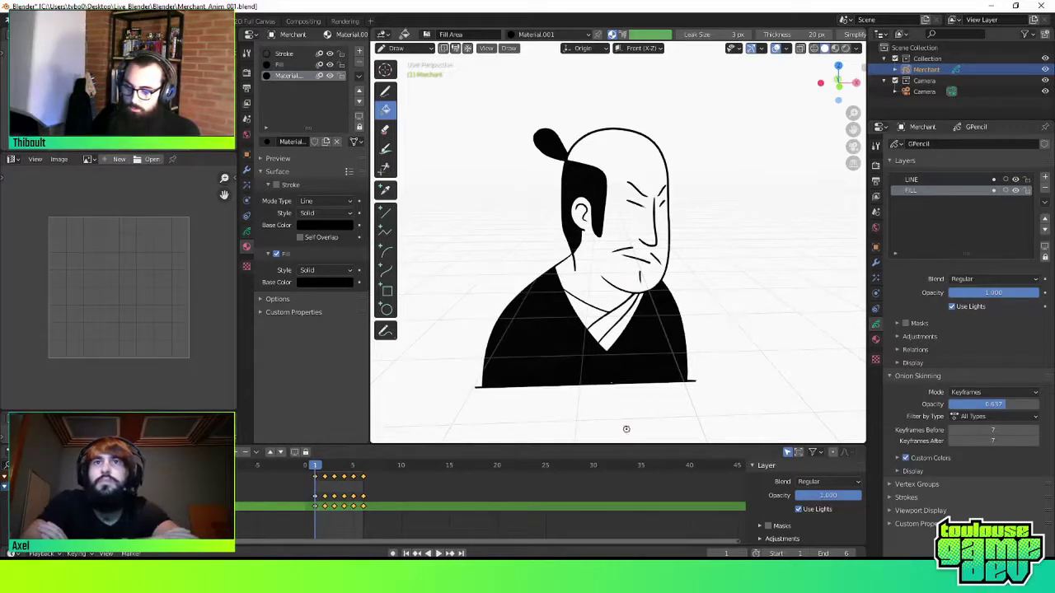
pyautogui.hotkey('ctrl', 'z')
pyautogui.hotkey('ctrl', 'z')
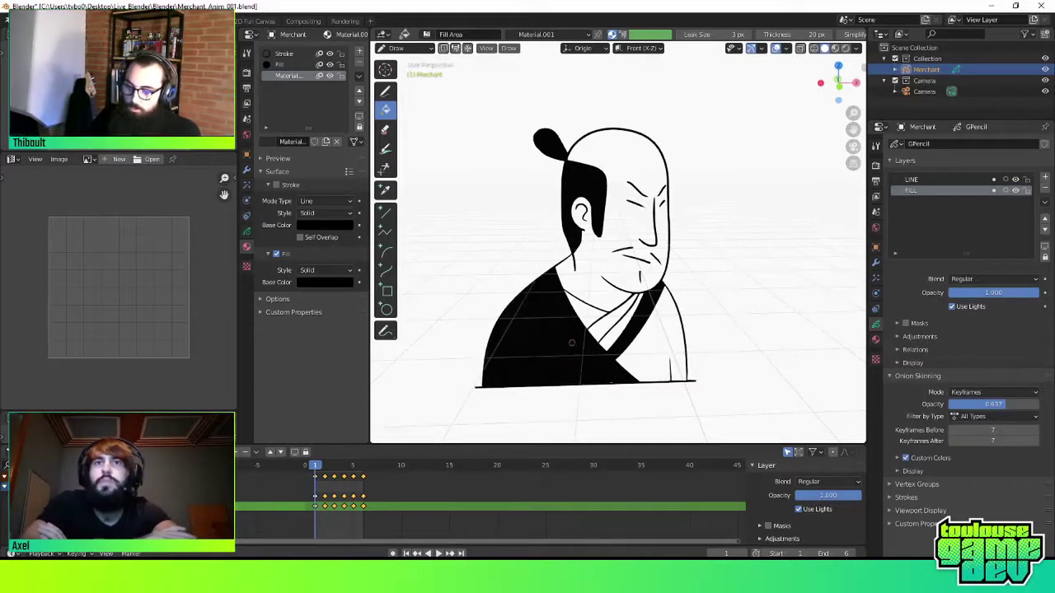
pyautogui.moveTo(555, 344); pyautogui.dragTo(627, 343, button='middle')
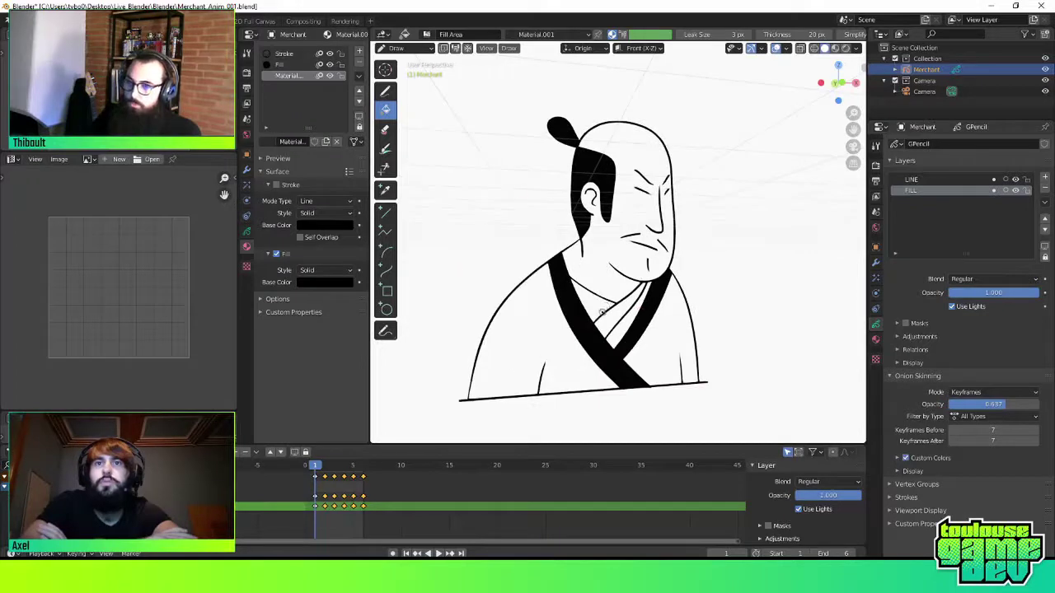
pyautogui.press('`')
pyautogui.click(542, 301)
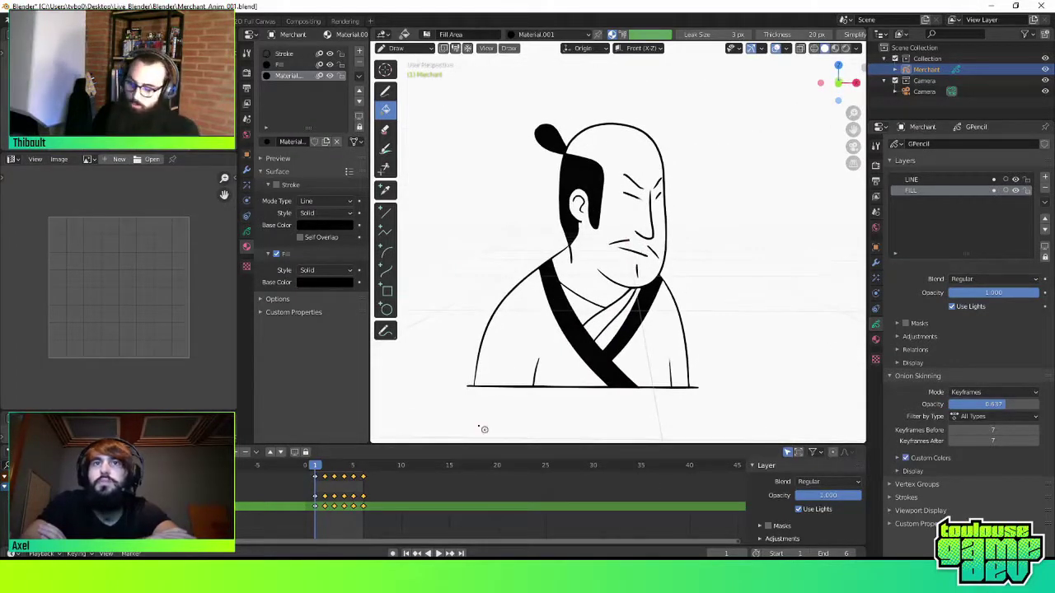
# Play the animation back and set the scene end frame to 20
pyautogui.press('space')
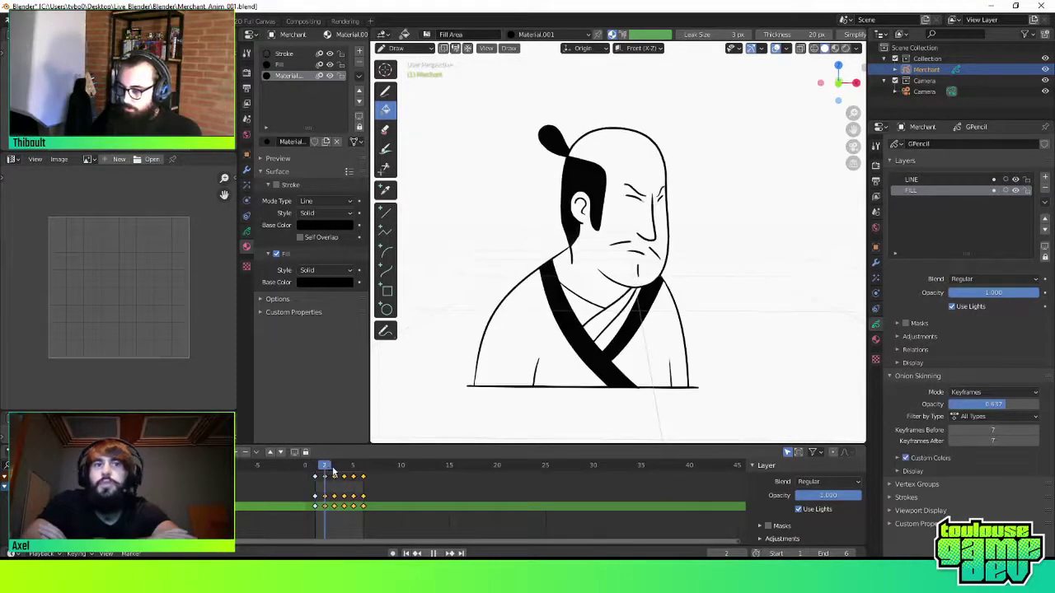
pyautogui.press('space')
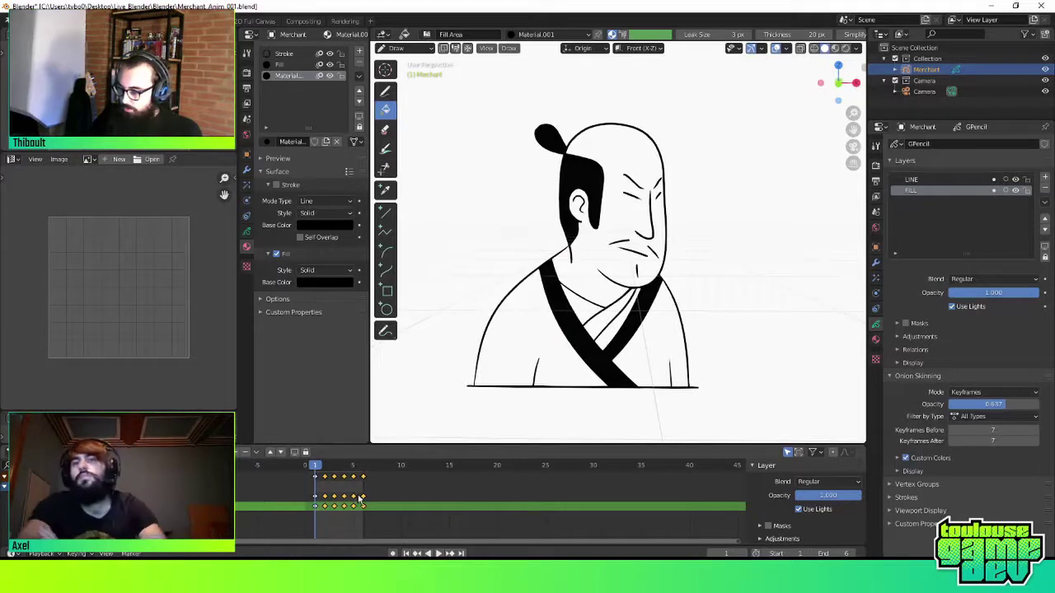
pyautogui.moveTo(849, 554)
pyautogui.mouseDown()
pyautogui.moveTo(861, 554)
pyautogui.moveTo(806, 553)
pyautogui.mouseUp()
pyautogui.write('20')
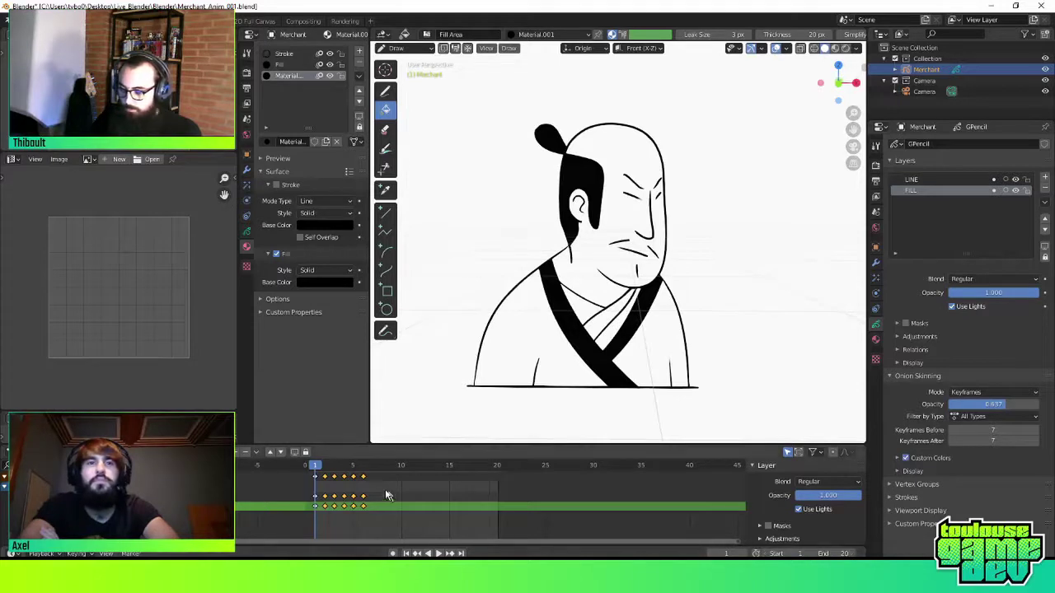
pyautogui.moveTo(369, 509); pyautogui.dragTo(267, 458)
# Spread the keyframes two frames apart and view the drawing through the camera
pyautogui.press('g')
pyautogui.click(440, 505)
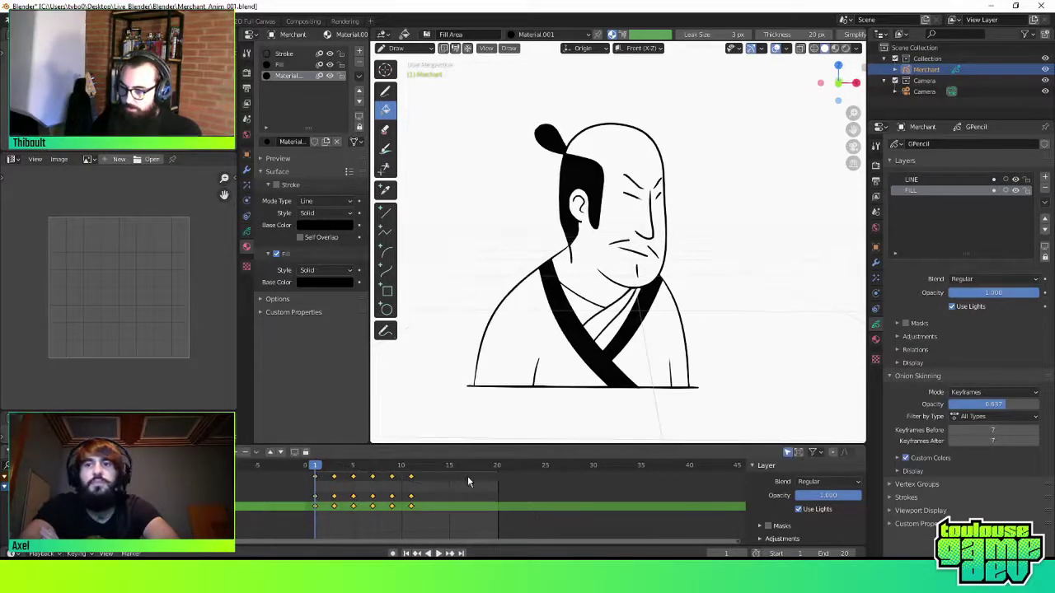
pyautogui.press('Escape')
pyautogui.press('KP_0')
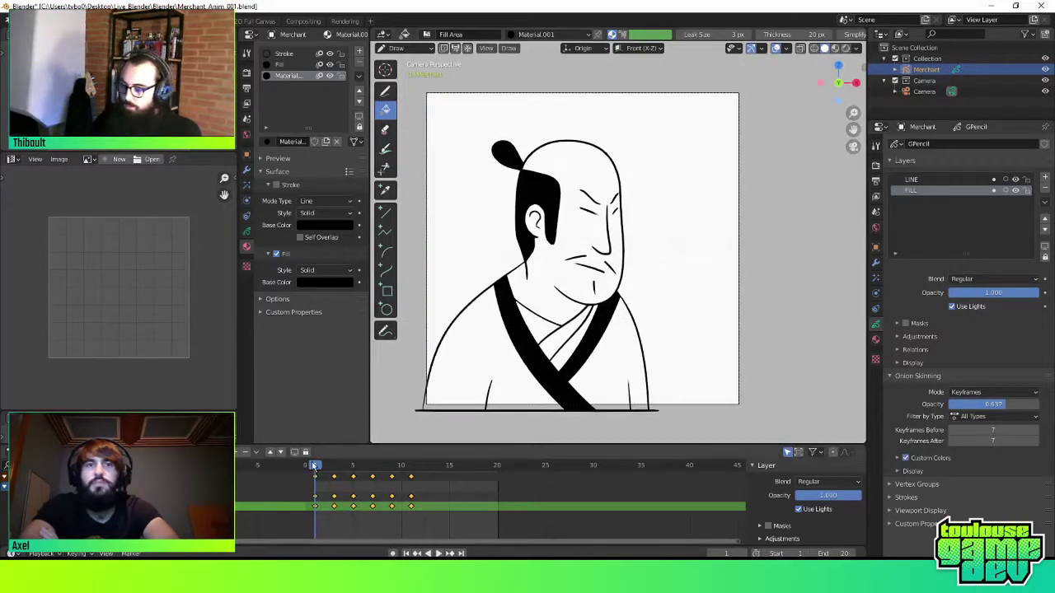
# Play the animation to check the new timing, then return to frame 0
pyautogui.press('space')
pyautogui.moveTo(316, 472)
pyautogui.mouseDown()
pyautogui.moveTo(290, 473)
pyautogui.moveTo(315, 472)
pyautogui.mouseUp()
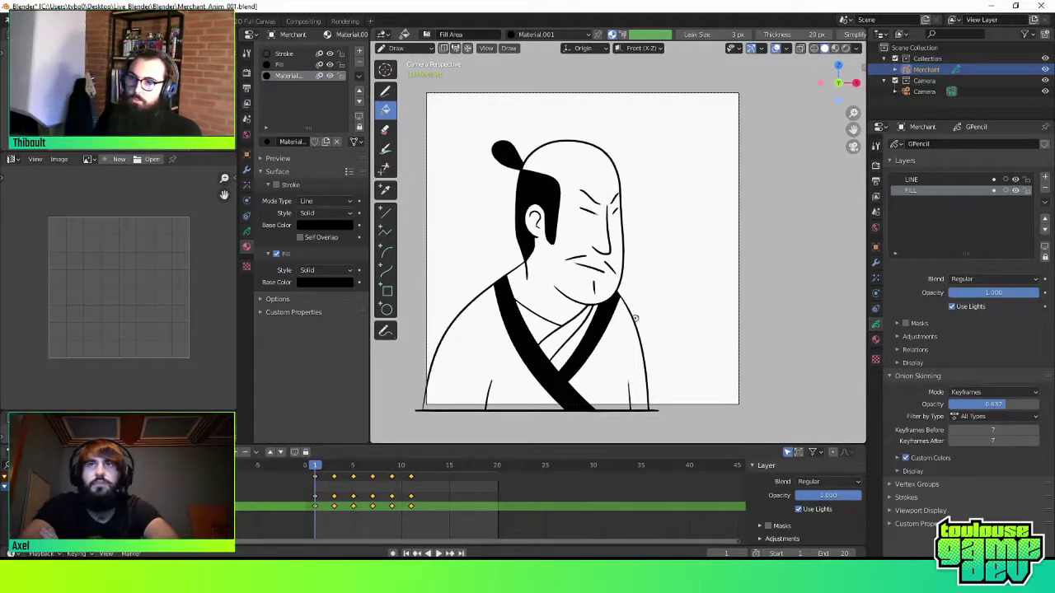
pyautogui.press('z')
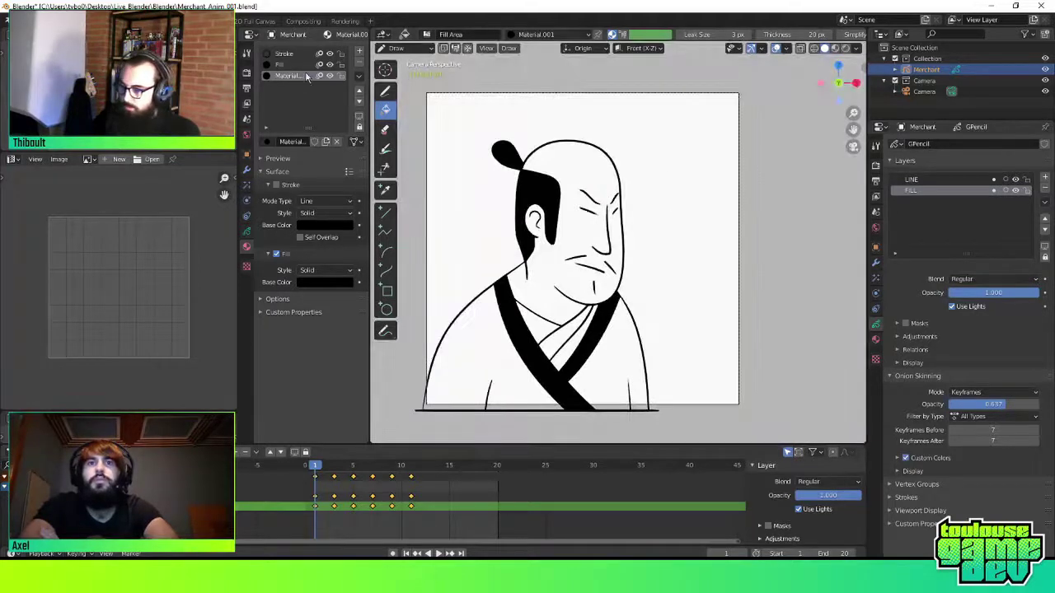
# Sketch and discard small test shapes beside the face, then switch to Sculpt Mode
pyautogui.click(385, 90)
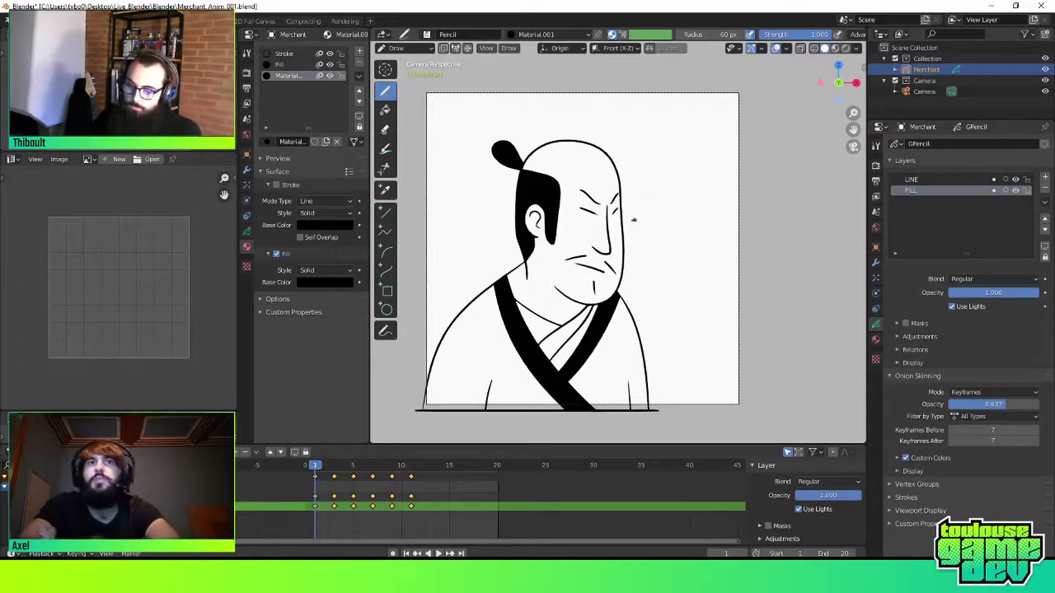
pyautogui.moveTo(672, 202); pyautogui.dragTo(670, 205)
pyautogui.hotkey('ctrl', 'z')
pyautogui.hotkey('ctrl', 'z')
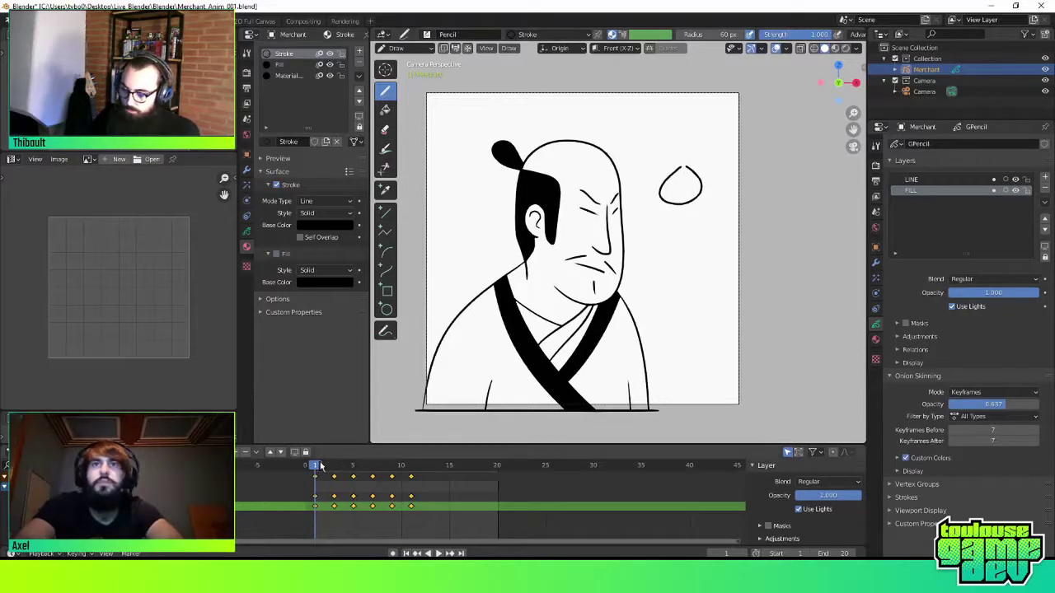
pyautogui.press('Right')
pyautogui.moveTo(684, 169); pyautogui.dragTo(683, 169)
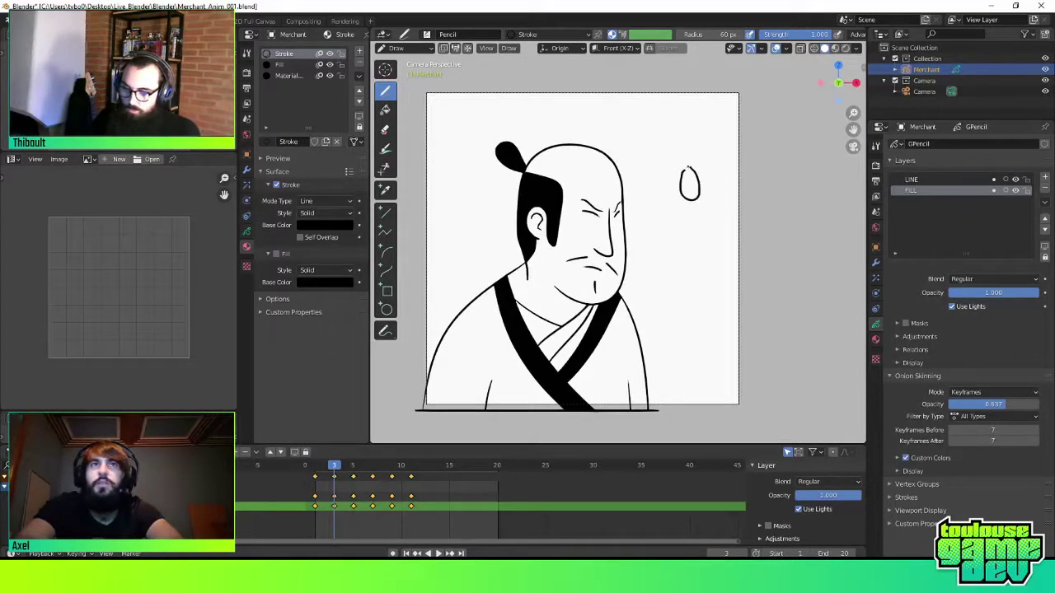
pyautogui.press('Left')
pyautogui.press('Left')
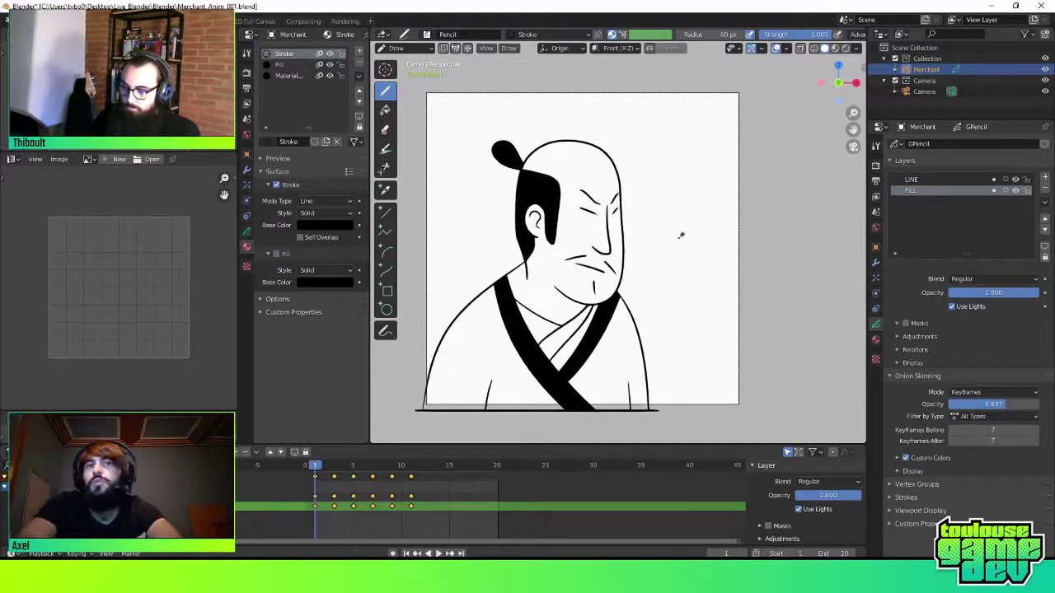
pyautogui.hotkey('ctrl', 'Tab')
pyautogui.click(685, 305)
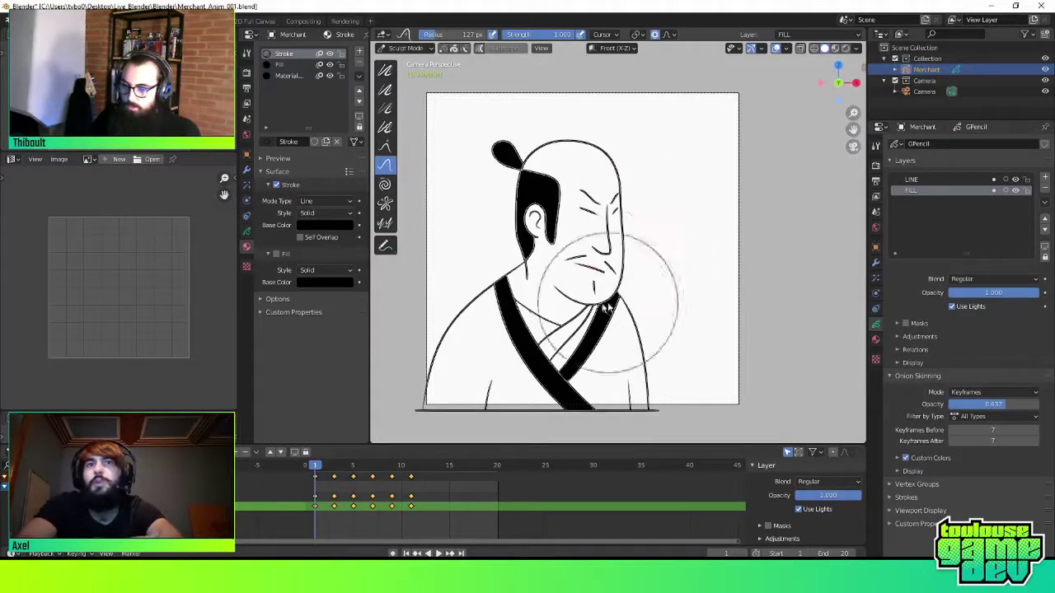
# Play the animation and scrub the timeline forward to frame 13
pyautogui.press('space')
pyautogui.click(411, 465)
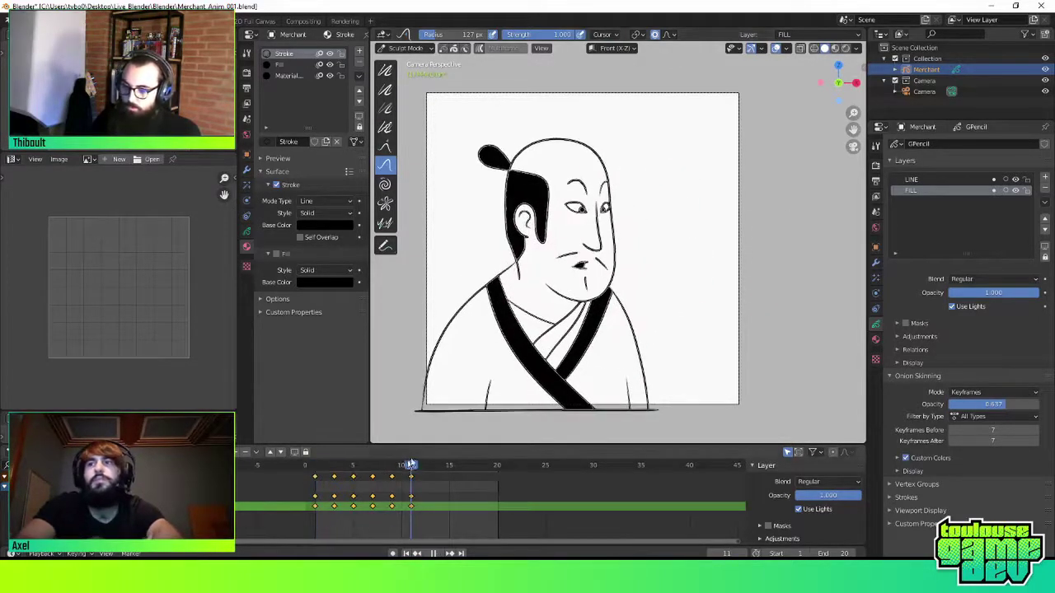
pyautogui.click(324, 465)
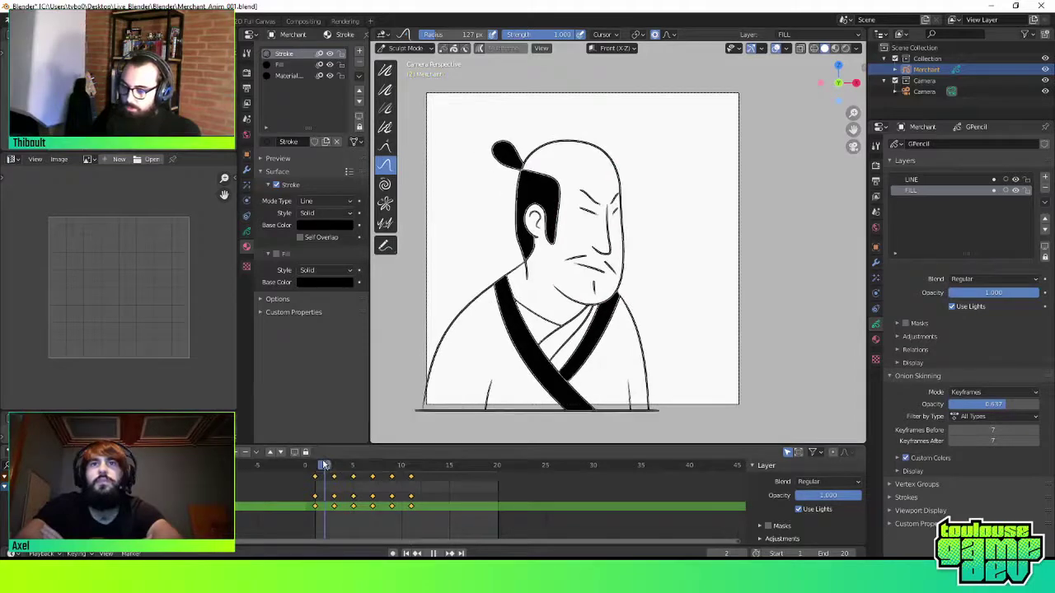
pyautogui.moveTo(324, 466); pyautogui.dragTo(417, 468)
# Enter Edit Mode and lasso-select the merchant's head and body strokes
pyautogui.press('Escape')
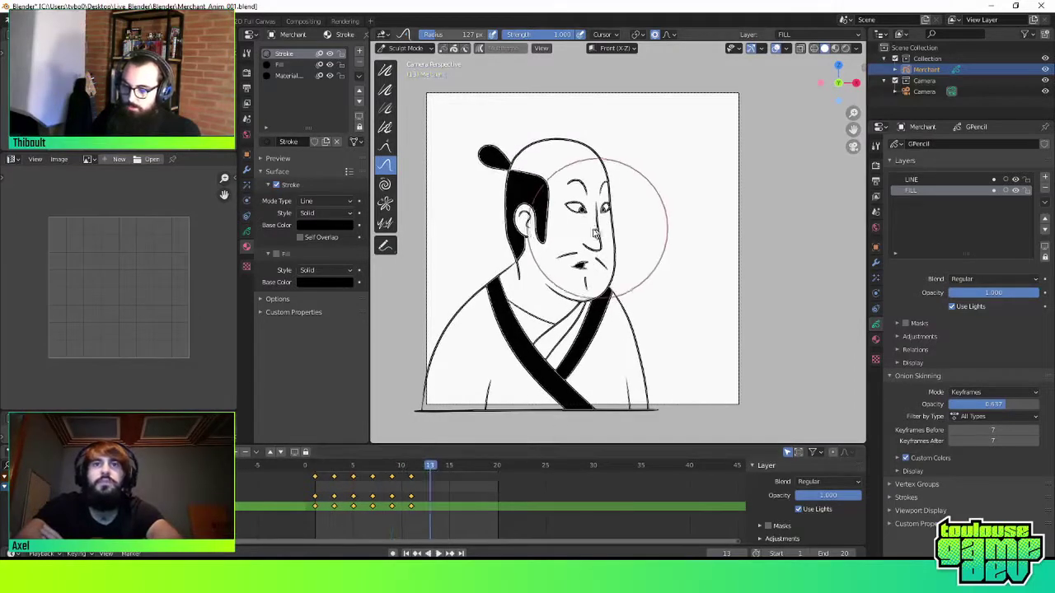
pyautogui.press('Tab')
pyautogui.moveTo(700, 173)
pyautogui.keyDown('ctrl'); pyautogui.mouseDown()
pyautogui.moveTo(417, 298)
pyautogui.moveTo(672, 324)
pyautogui.mouseUp(); pyautogui.keyUp('ctrl')
# Move the selected strokes, undo the move and its keyframe, then play back in Draw Mode
pyautogui.press('g')
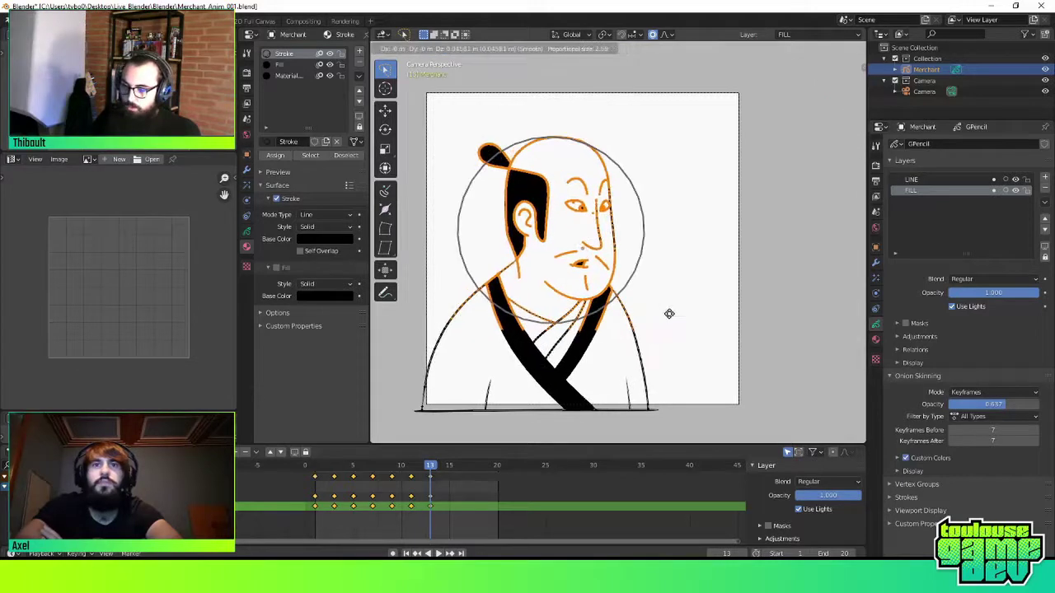
pyautogui.click(692, 340)
pyautogui.hotkey('ctrl', 'z')
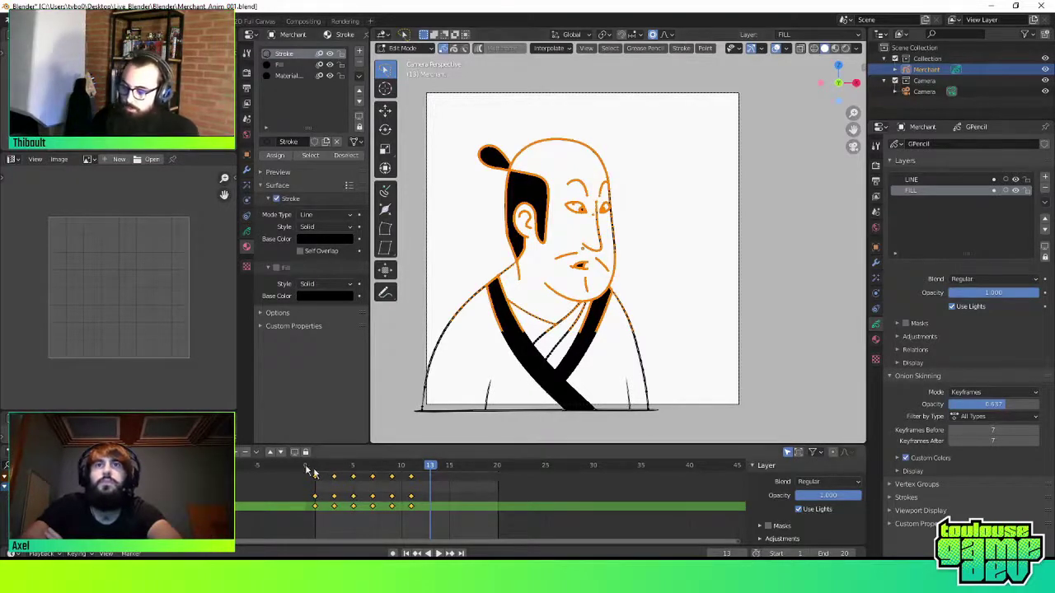
pyautogui.press('space')
pyautogui.press('Tab')
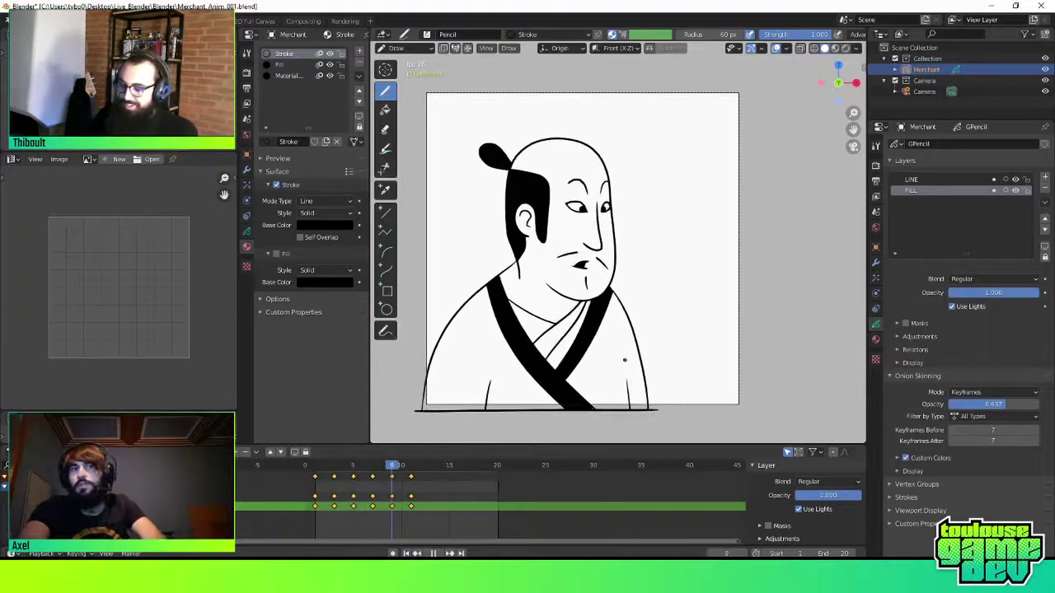
# Stop playback at frame 1 and shift the view slightly to the right
pyautogui.press('Escape')
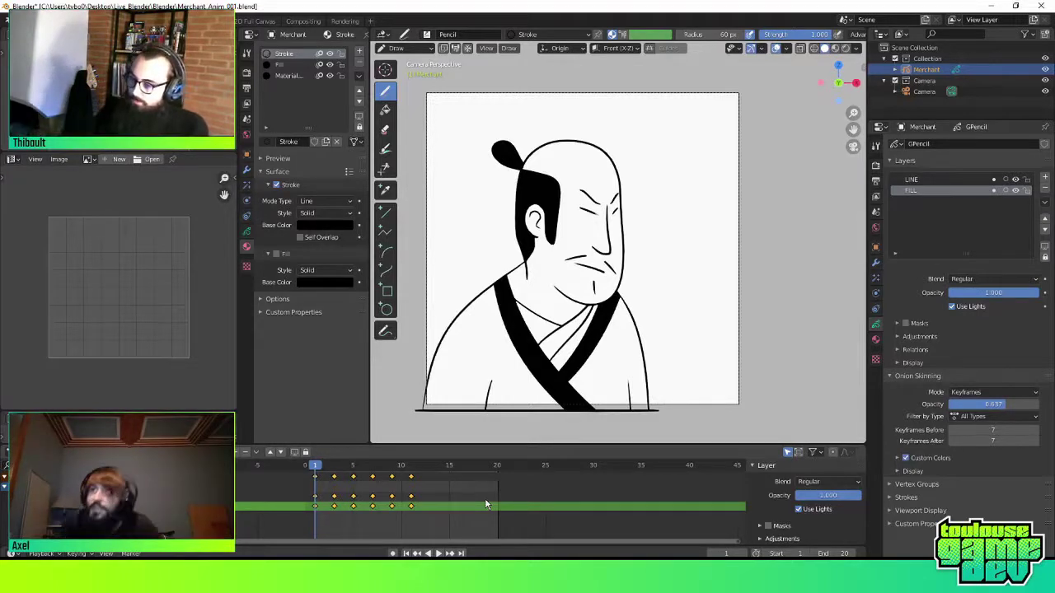
pyautogui.press('z')
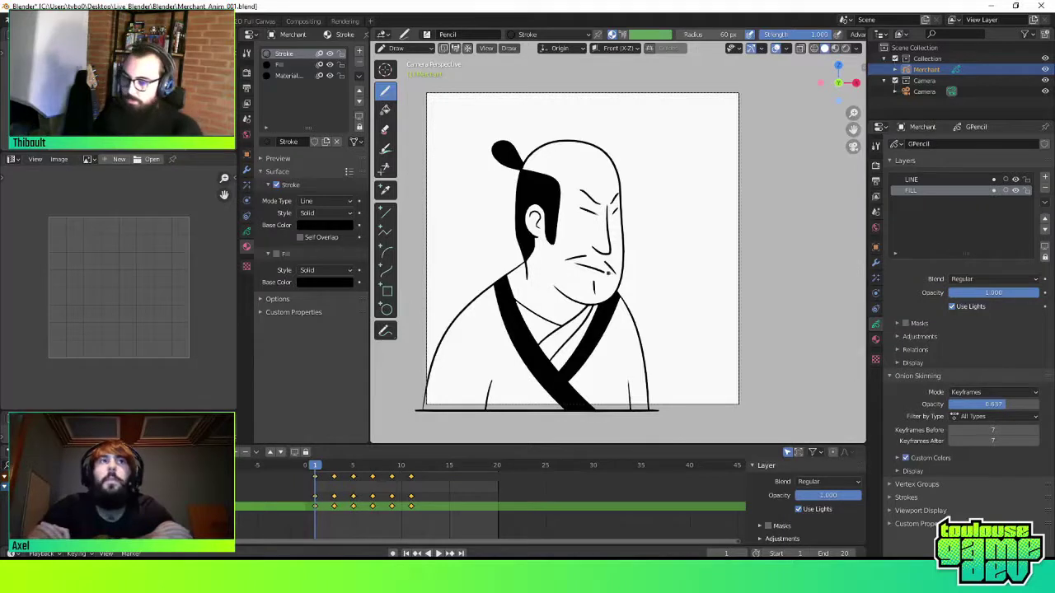
pyautogui.keyDown('shift'); pyautogui.moveTo(655, 320); pyautogui.dragTo(697, 310, button='middle'); pyautogui.keyUp('shift')
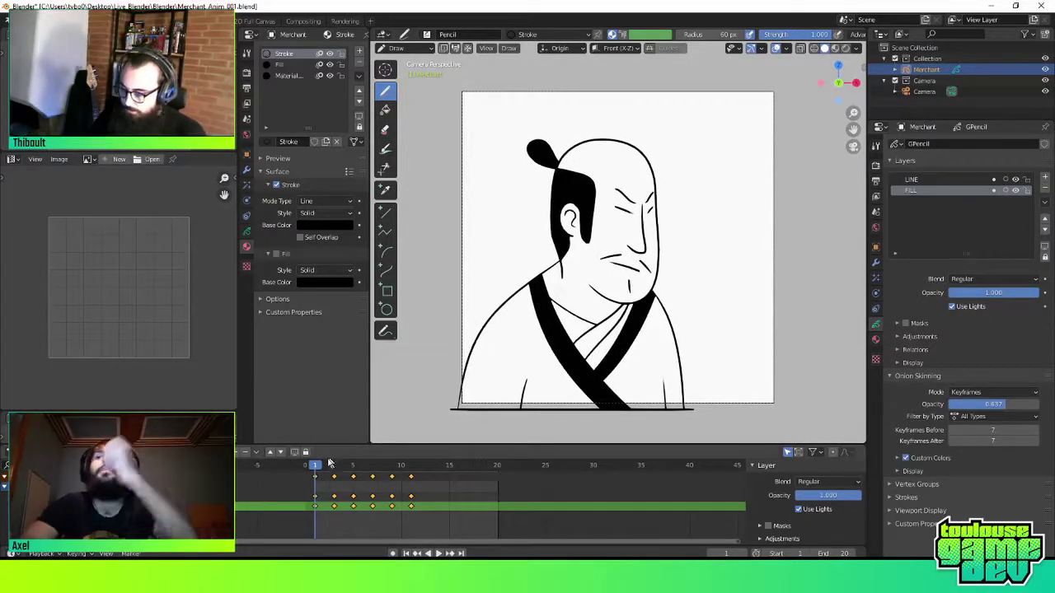
# Stop on frame 3 and try deleting its keyframe, then undo the deletion
pyautogui.press('space')
pyautogui.moveTo(332, 467); pyautogui.dragTo(385, 461)
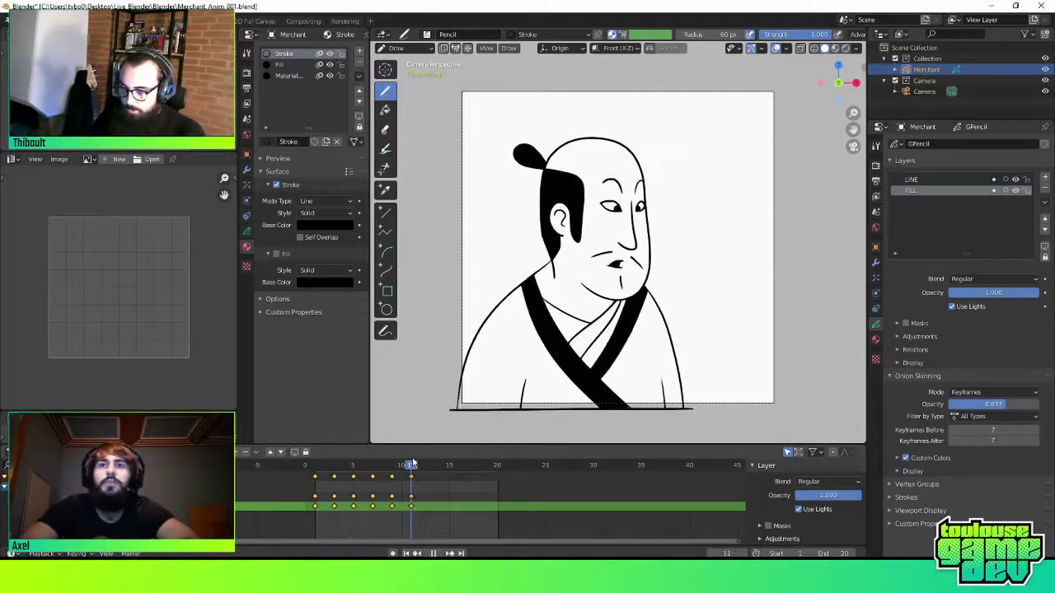
pyautogui.press('space')
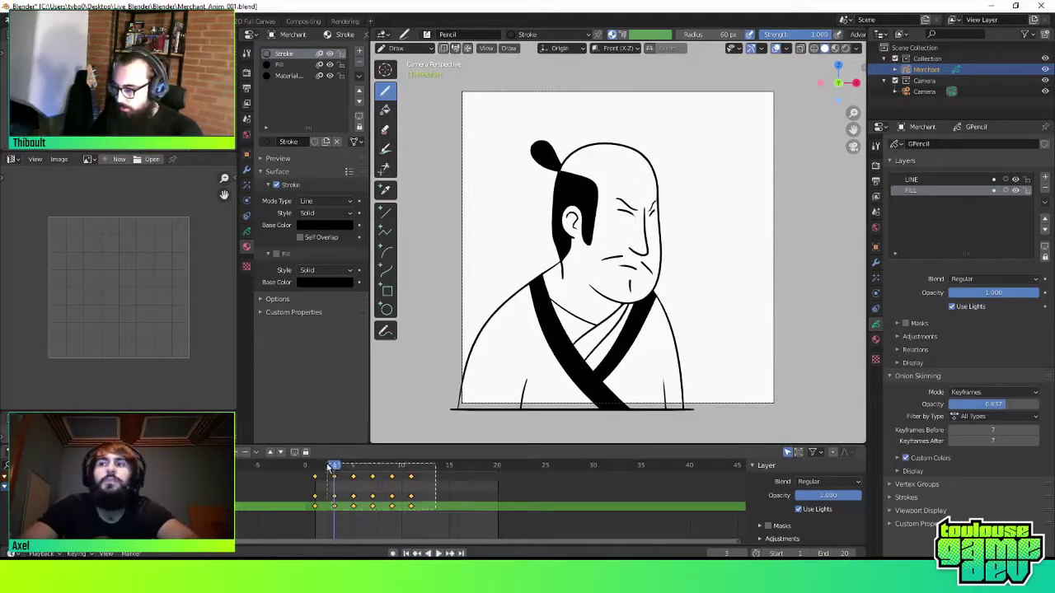
pyautogui.press('x')
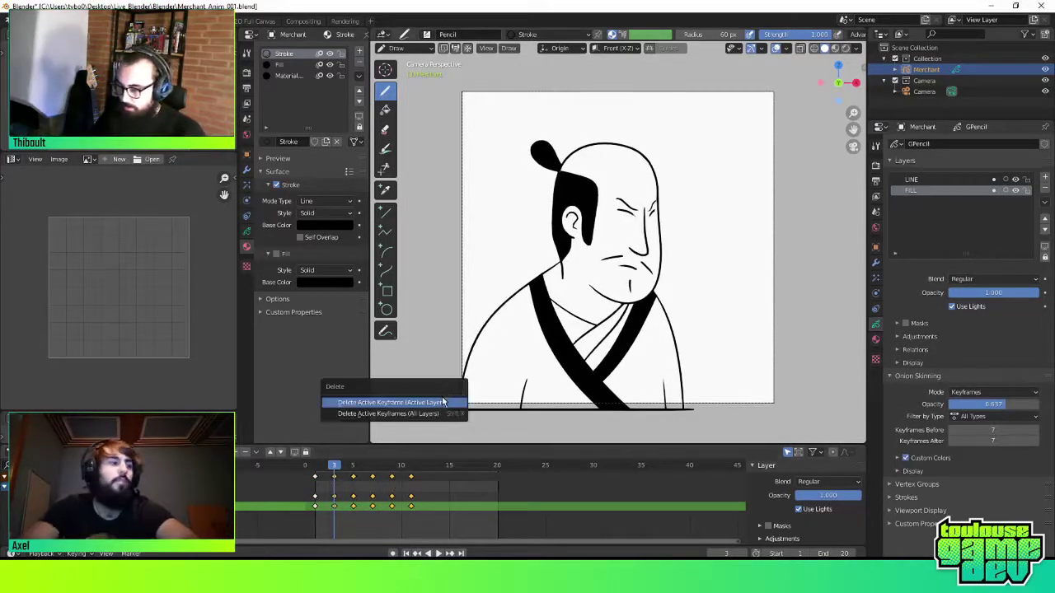
pyautogui.click(443, 401)
pyautogui.hotkey('ctrl', 'z')
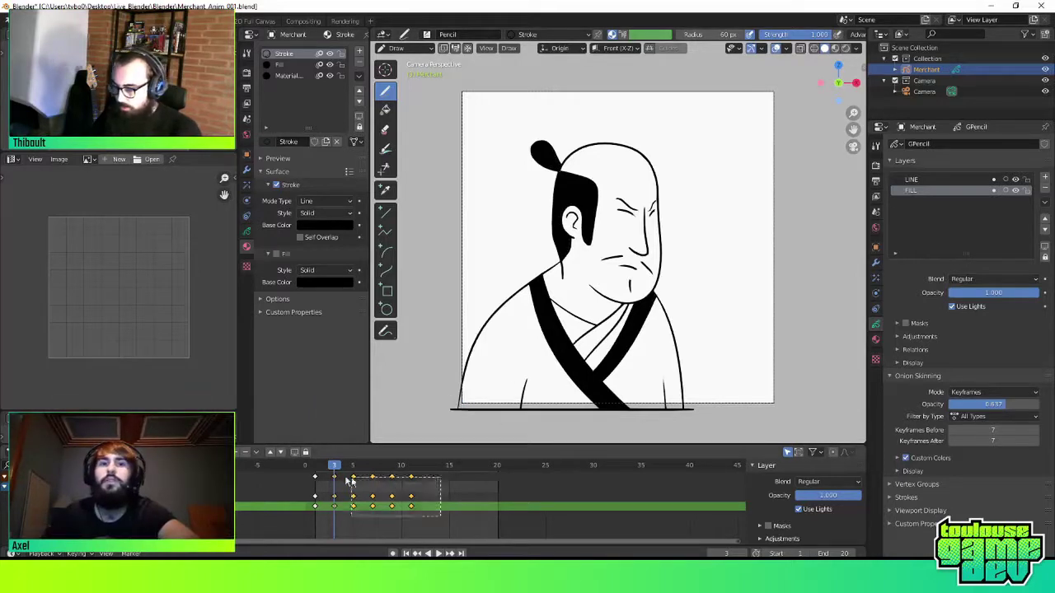
# Delete all keyframes from frame 3 onward, scrub back, and switch to Edit Mode
pyautogui.press('x')
pyautogui.click(336, 480)
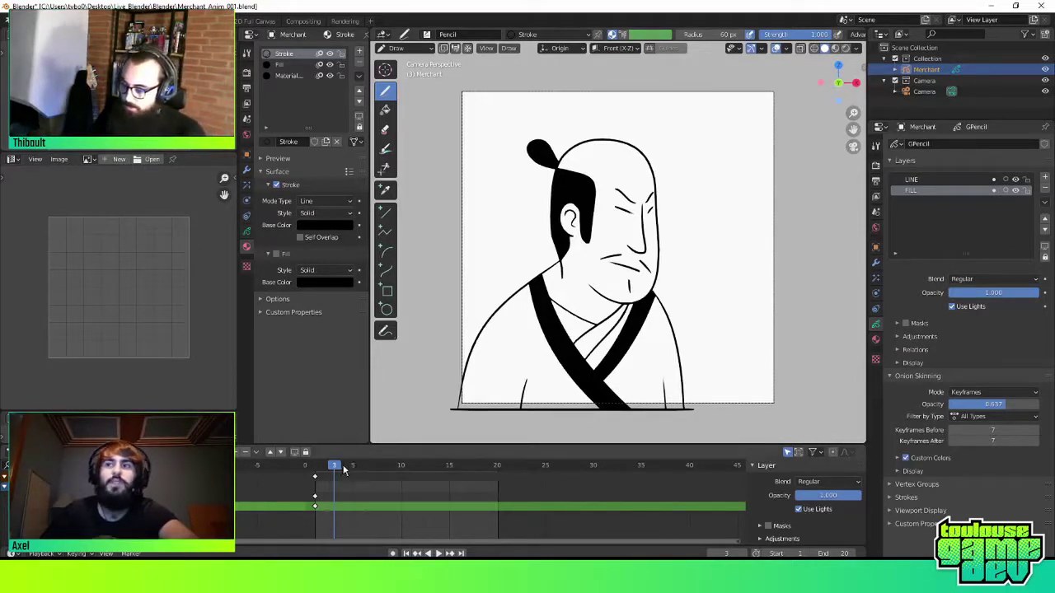
pyautogui.moveTo(343, 467)
pyautogui.mouseDown()
pyautogui.moveTo(324, 467)
pyautogui.moveTo(334, 467)
pyautogui.mouseUp()
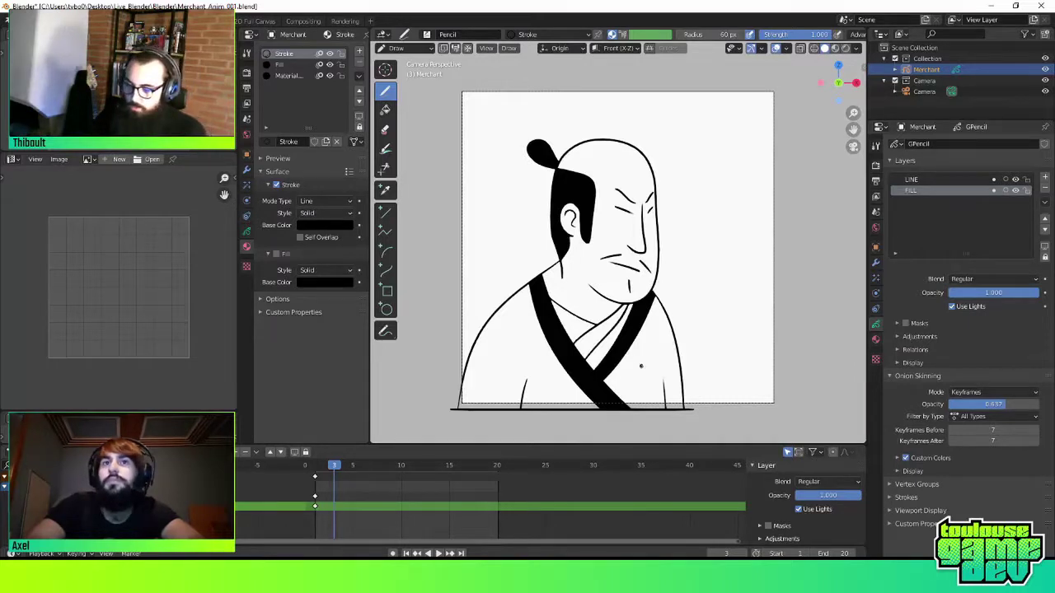
pyautogui.hotkey('ctrl', 'Tab')
pyautogui.click(731, 364)
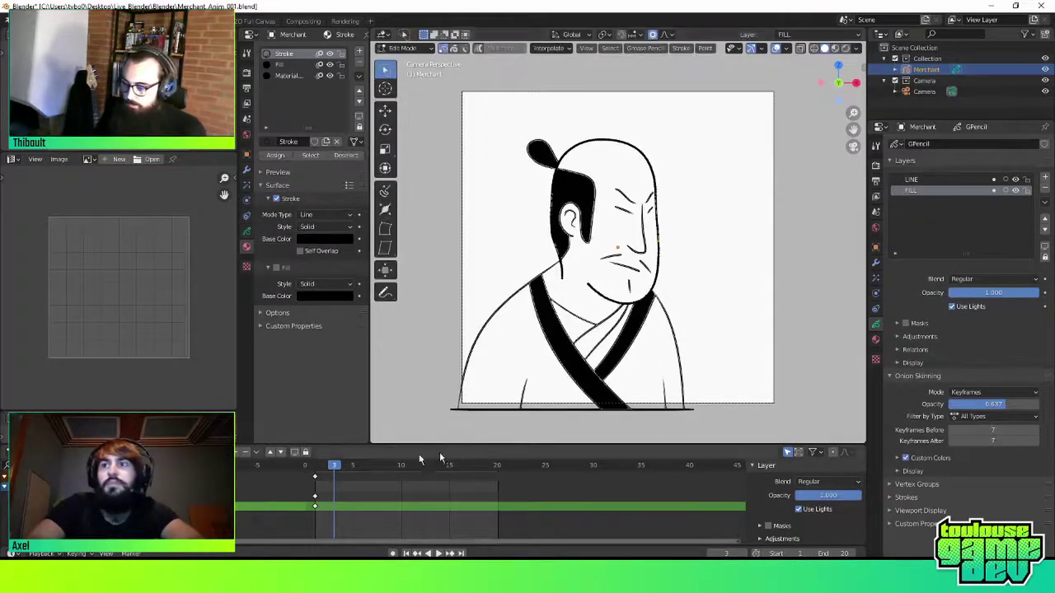
# Scrub the playhead to frame 6 and stop playback there, showing the unchanged first-key drawing
pyautogui.click(355, 466)
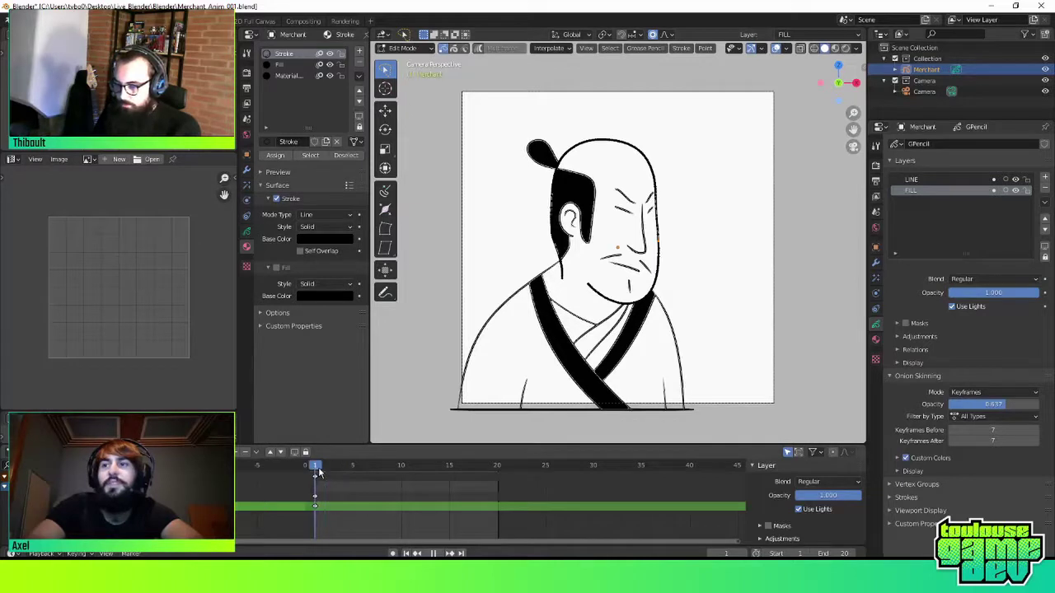
pyautogui.moveTo(320, 471); pyautogui.dragTo(354, 467)
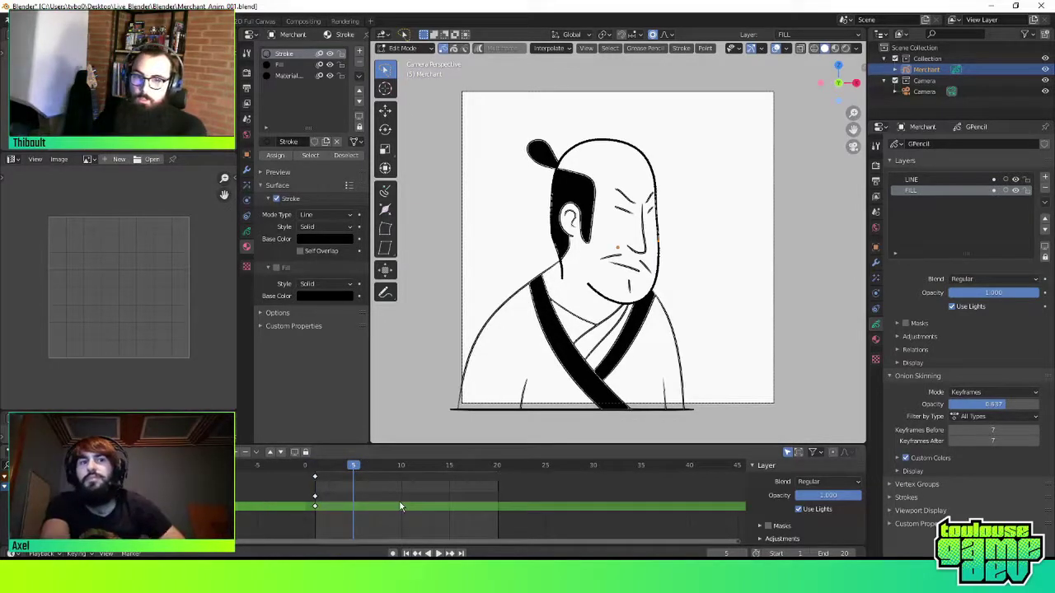
pyautogui.click(363, 467)
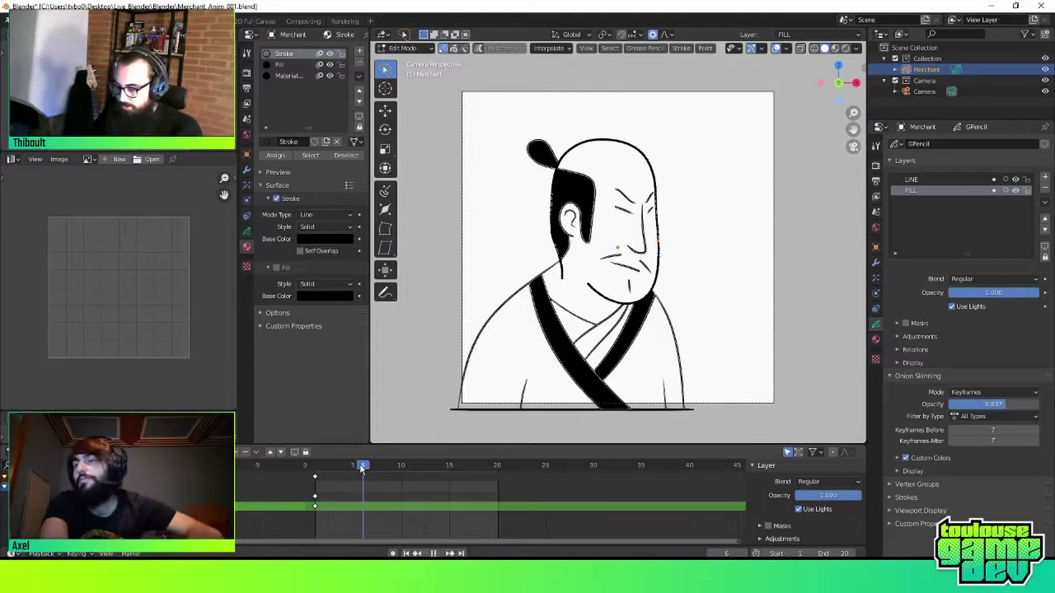
pyautogui.press('space')
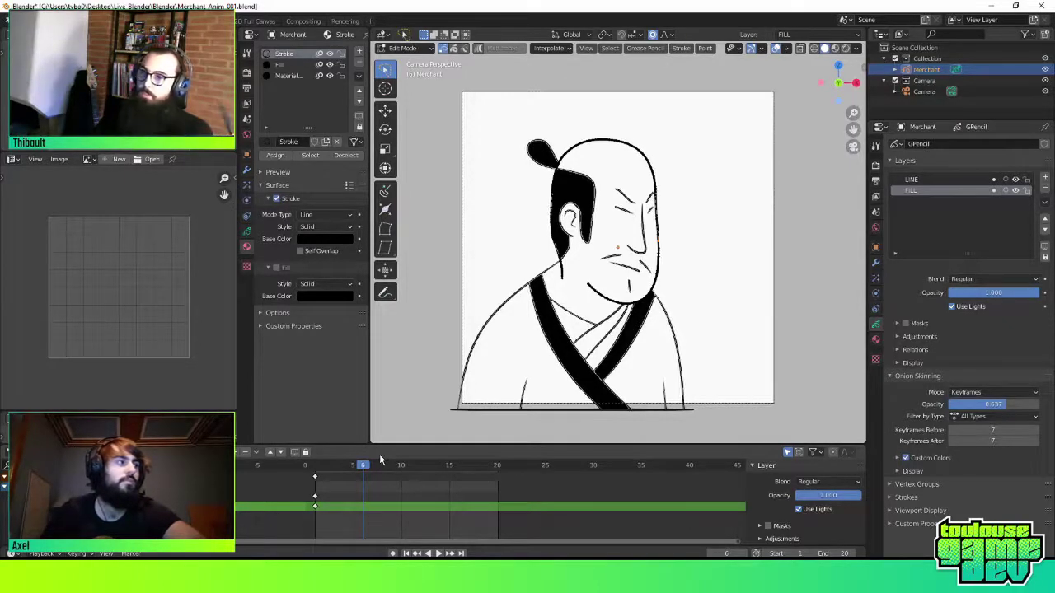
# Lasso the head and body, then switch to Draw mode and back to Edit Mode
pyautogui.moveTo(666, 118); pyautogui.dragTo(642, 346)
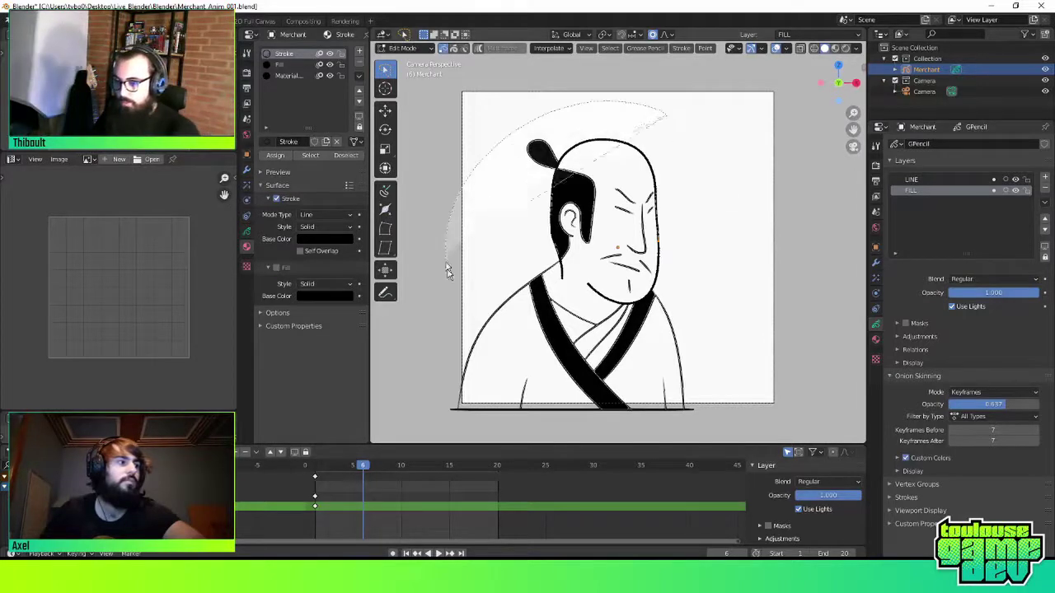
pyautogui.moveTo(717, 340); pyautogui.dragTo(720, 338)
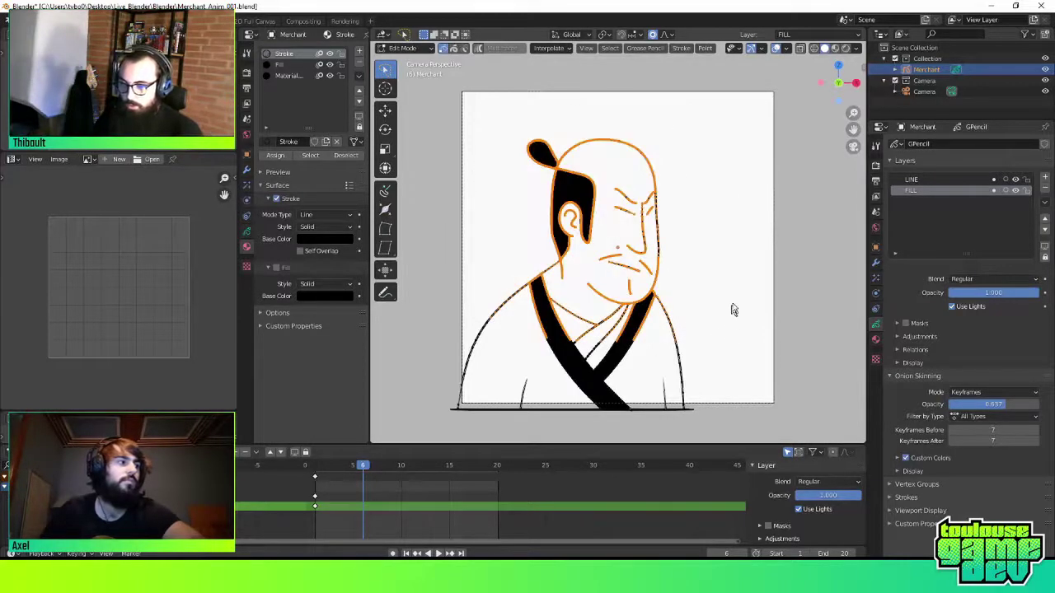
pyautogui.click(730, 301)
pyautogui.hotkey('ctrl', 'Tab')
pyautogui.click(666, 235)
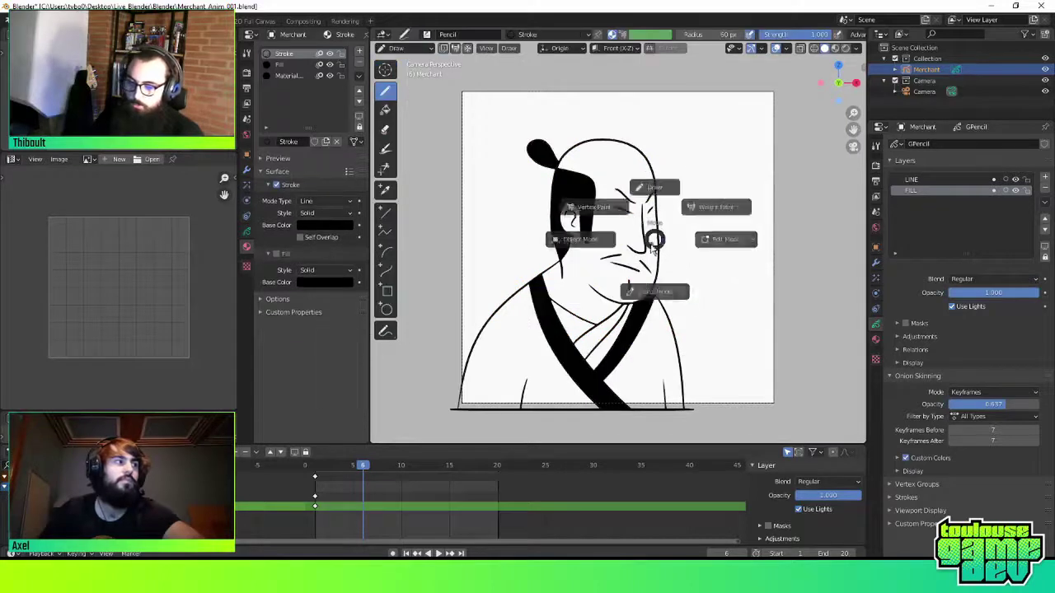
pyautogui.hotkey('ctrl', 'Tab')
pyautogui.click(748, 251)
# Lasso-select the merchant's head and body strokes, turn Proportional Editing off, and start moving them
pyautogui.hotkey('ctrl', 'Tab')
pyautogui.press('Escape')
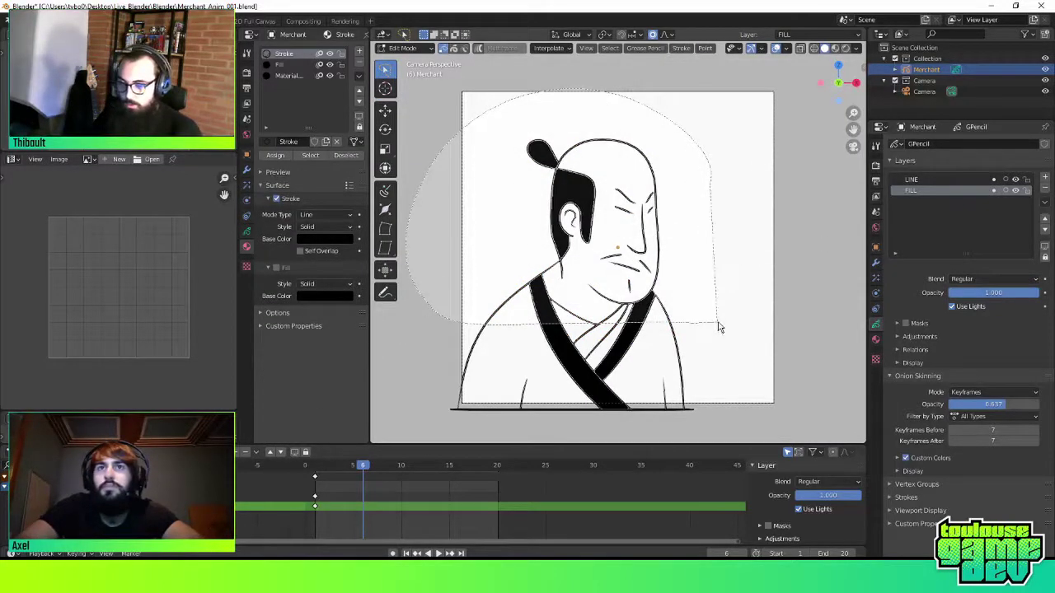
pyautogui.moveTo(495, 111); pyautogui.dragTo(715, 365)
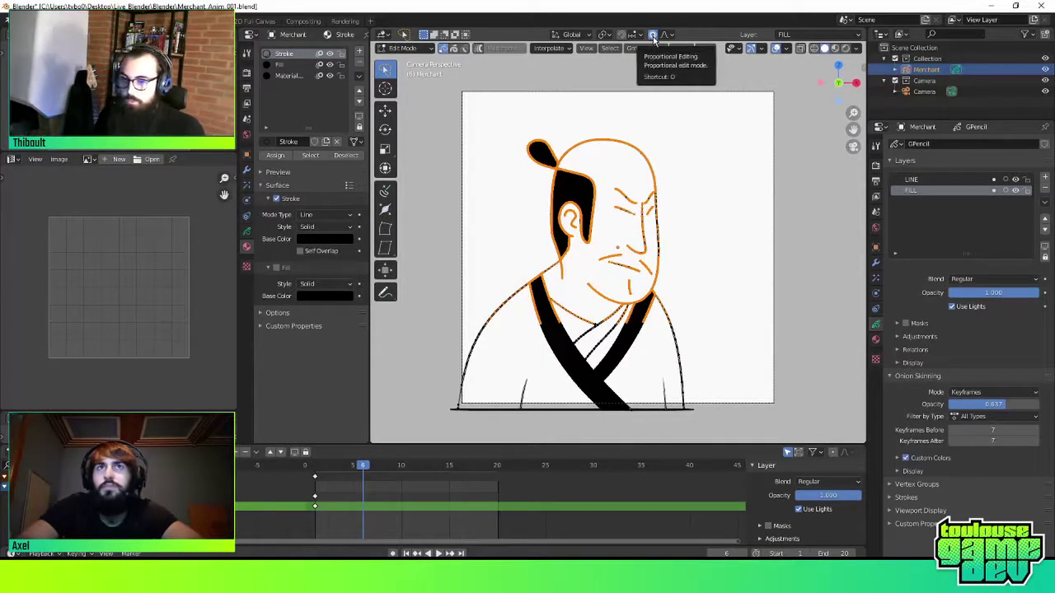
pyautogui.click(653, 36)
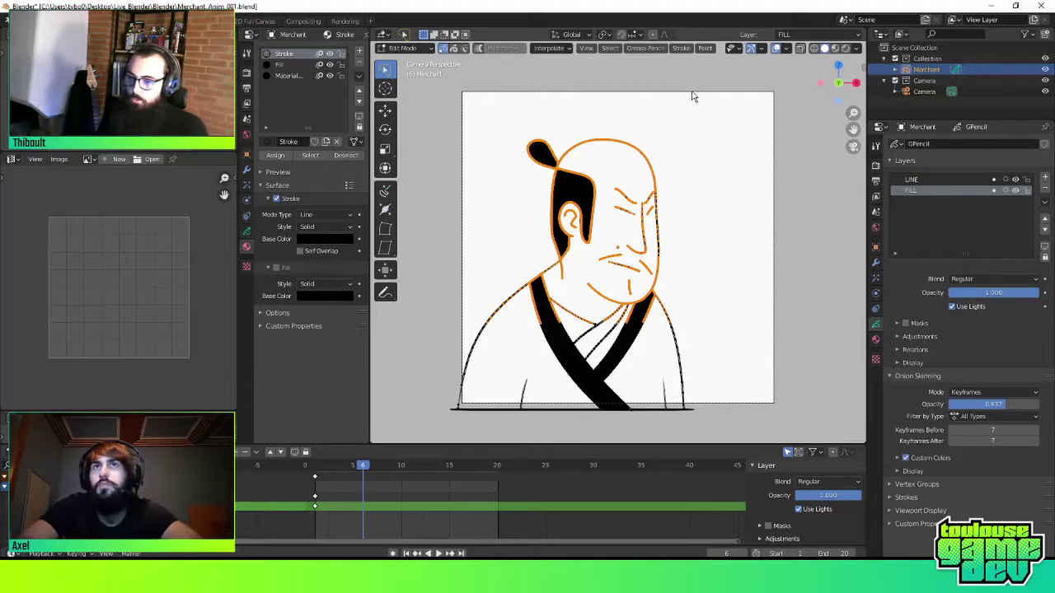
pyautogui.press('g')
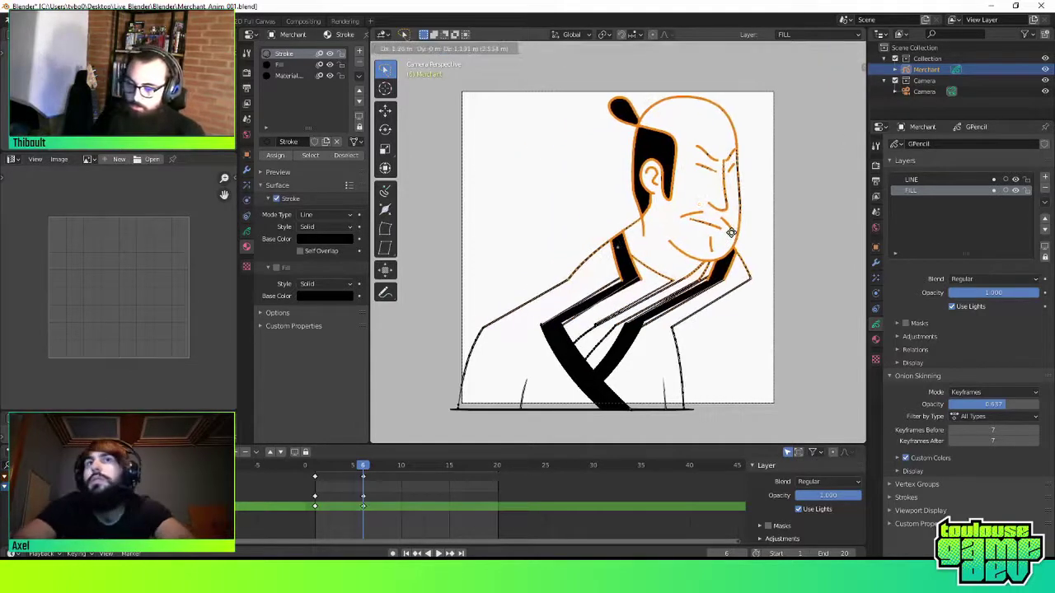
# Cancel the rigid move and shift the head strokes with proportional falloff, resizing its influence circle
pyautogui.rightClick(717, 255)
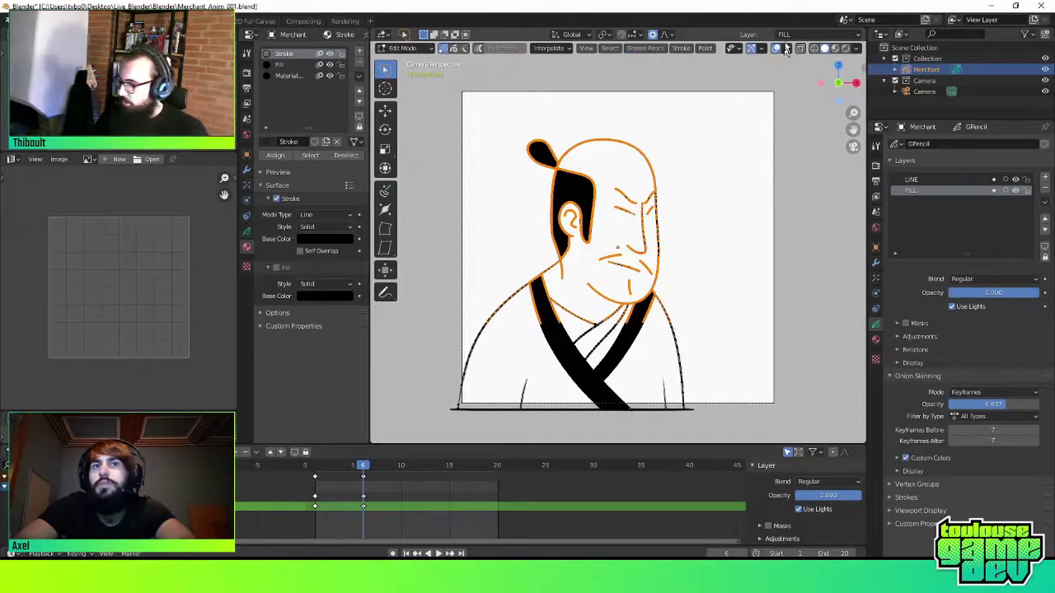
pyautogui.press('g')
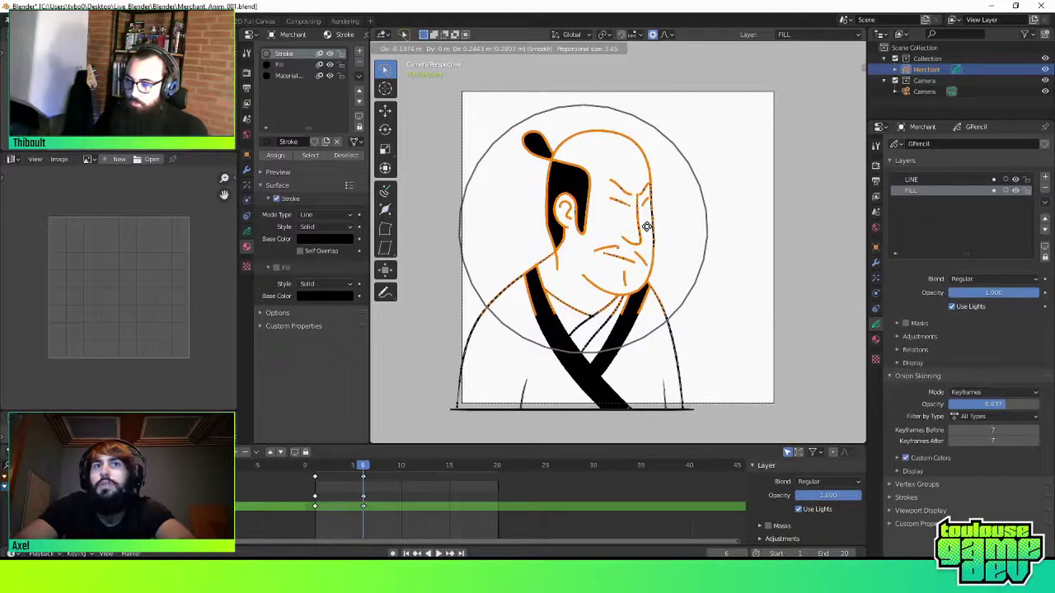
pyautogui.scroll(-2, 647, 226)
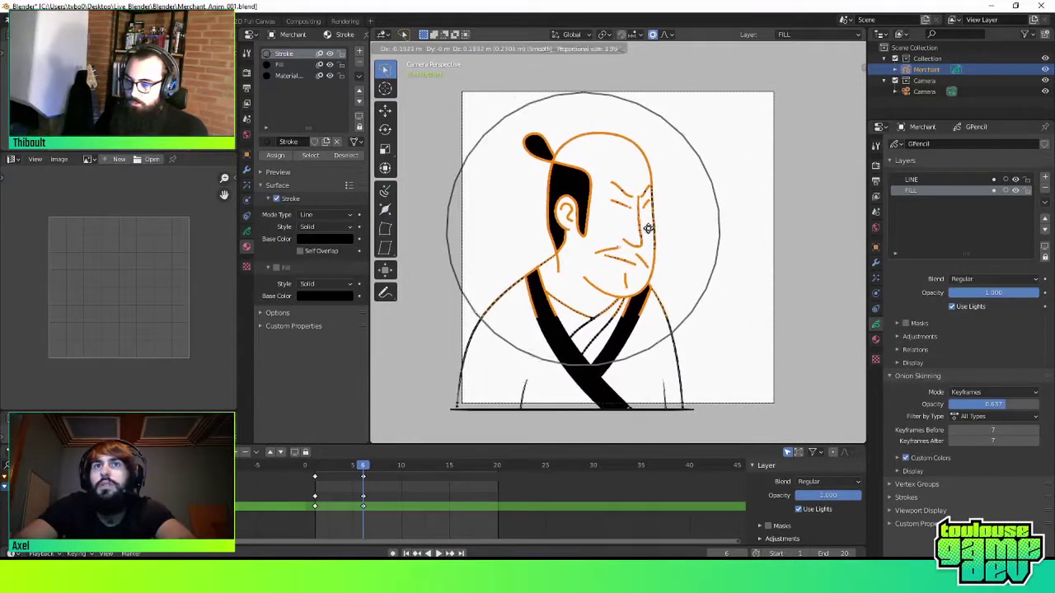
pyautogui.scroll(10, 655, 233)
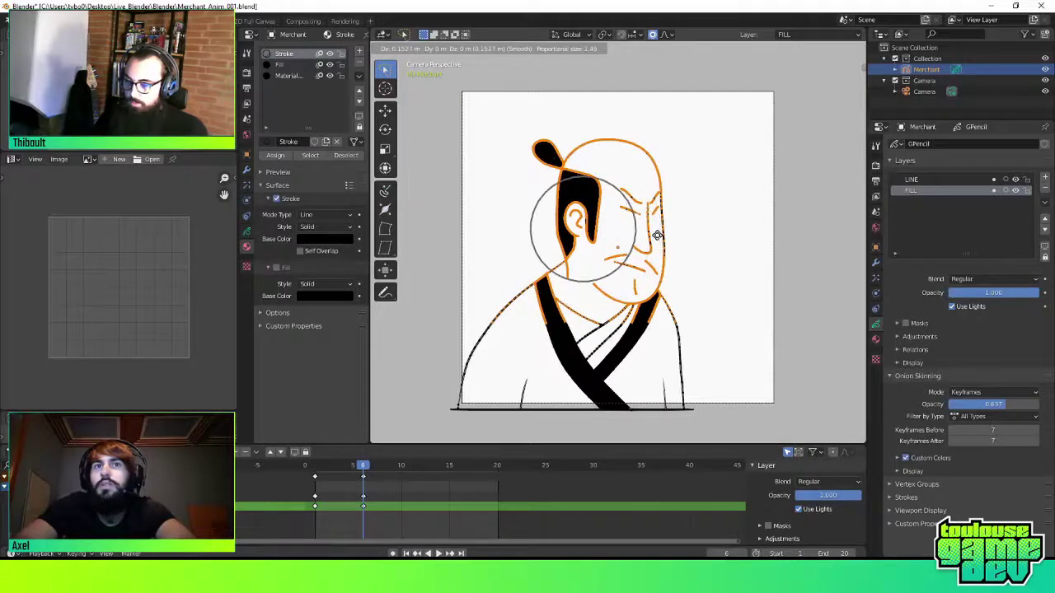
pyautogui.scroll(14, 676, 243)
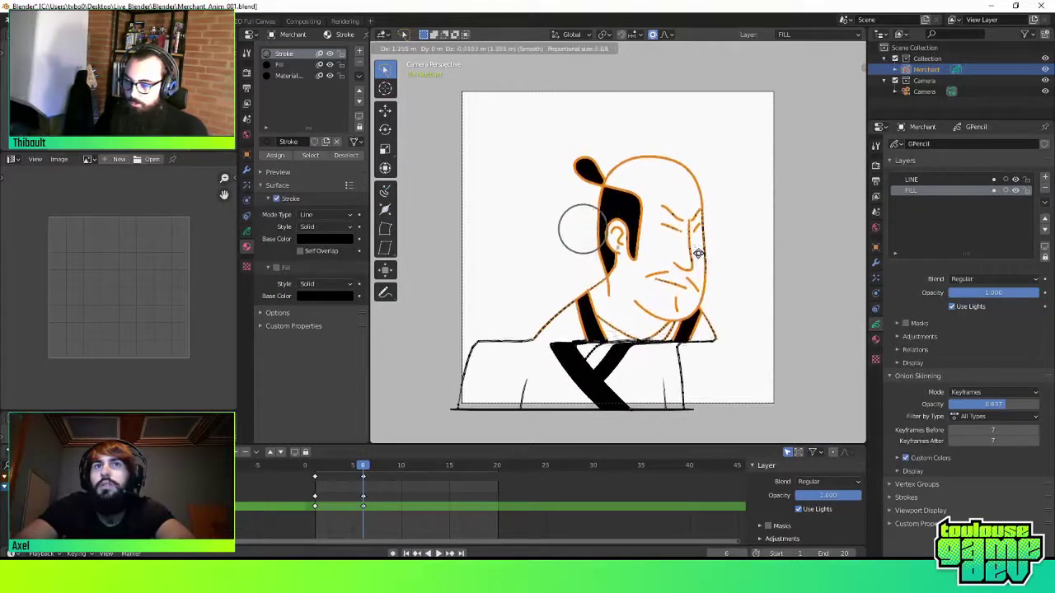
pyautogui.scroll(-15, 689, 247)
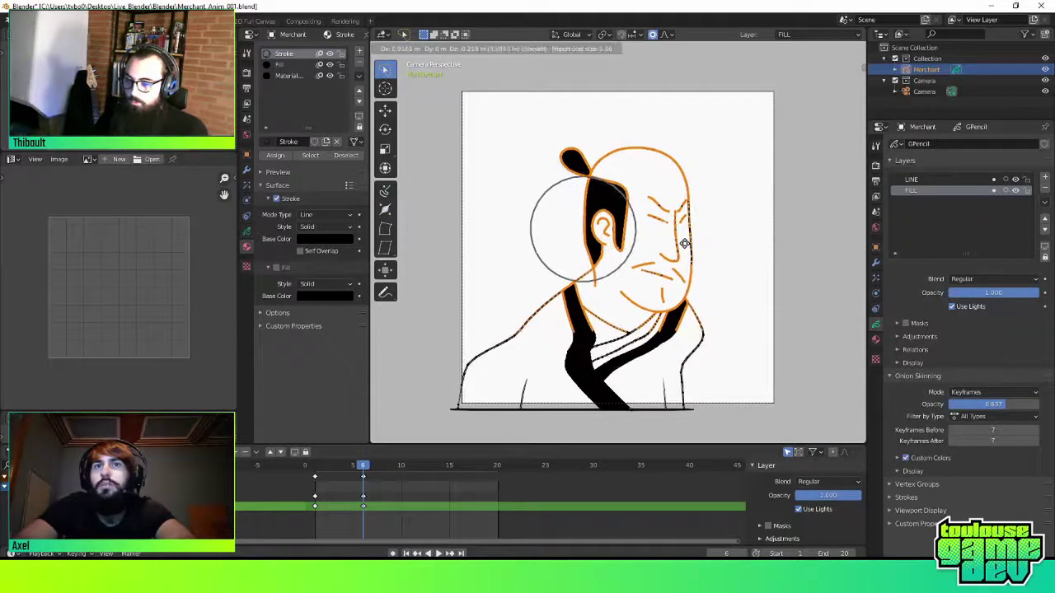
pyautogui.scroll(-1, 684, 243)
pyautogui.scroll(-3, 684, 244)
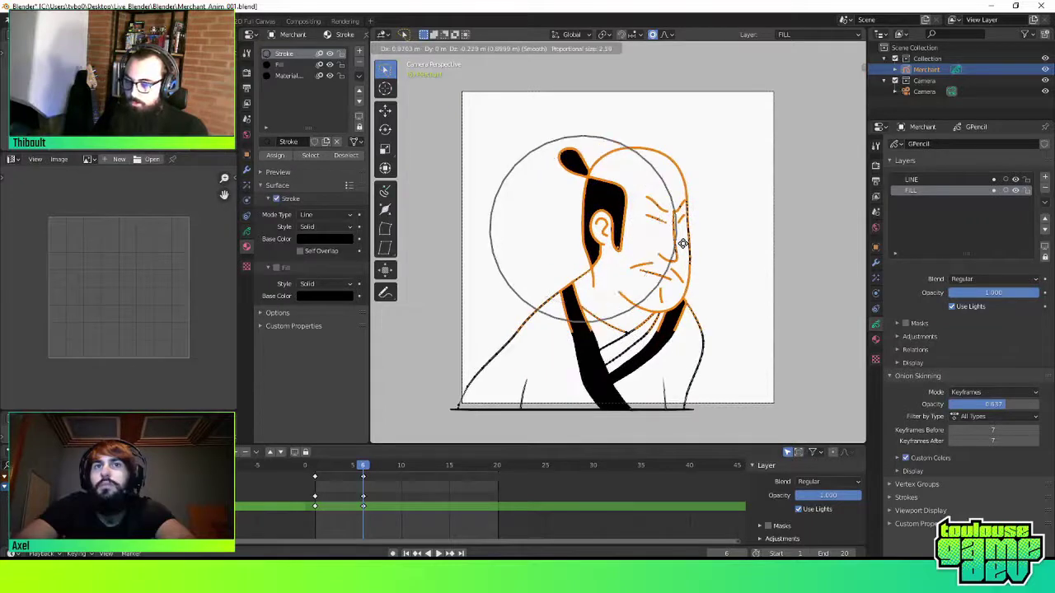
pyautogui.scroll(-3, 680, 243)
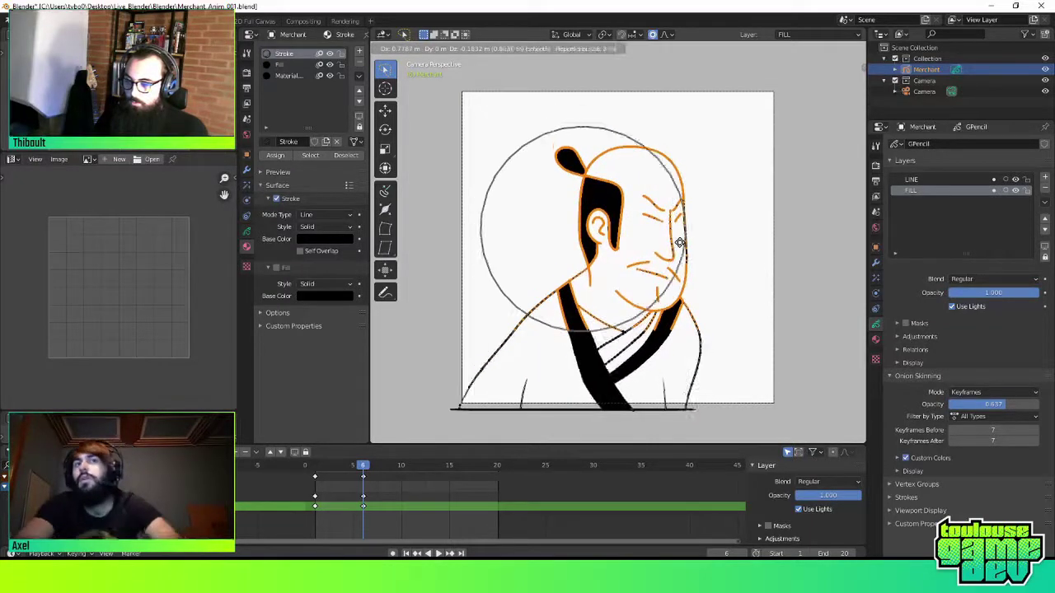
pyautogui.scroll(-10, 680, 243)
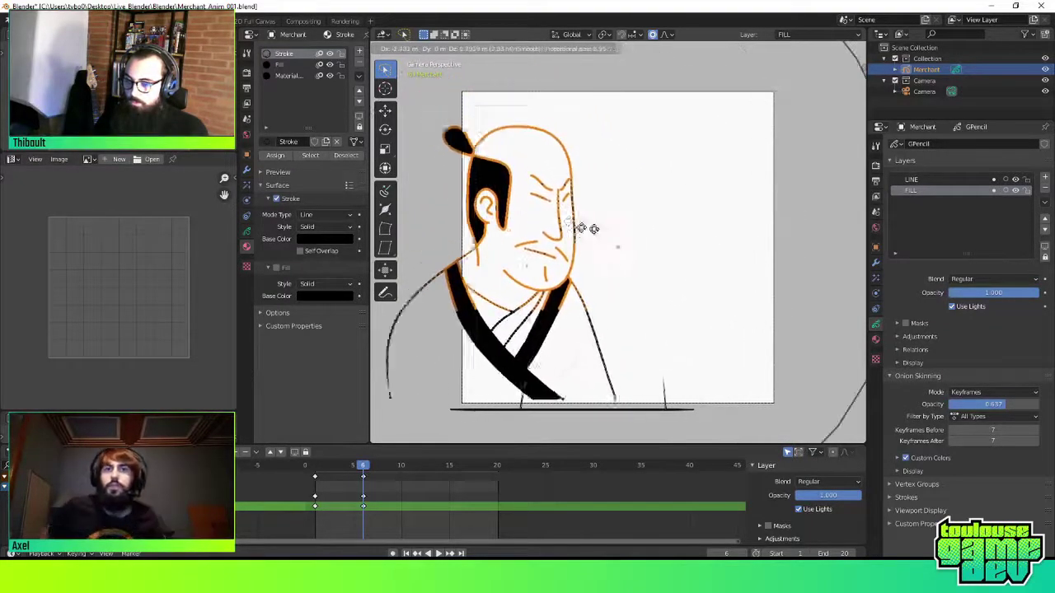
pyautogui.scroll(15, 626, 221)
pyautogui.scroll(8, 663, 211)
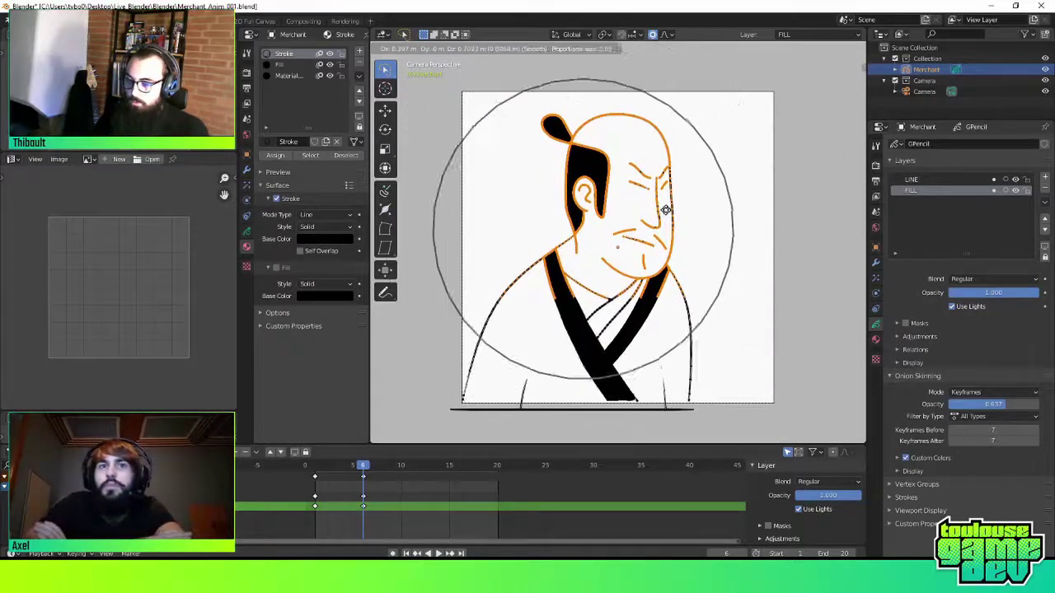
pyautogui.scroll(4, 655, 211)
pyautogui.click(653, 211)
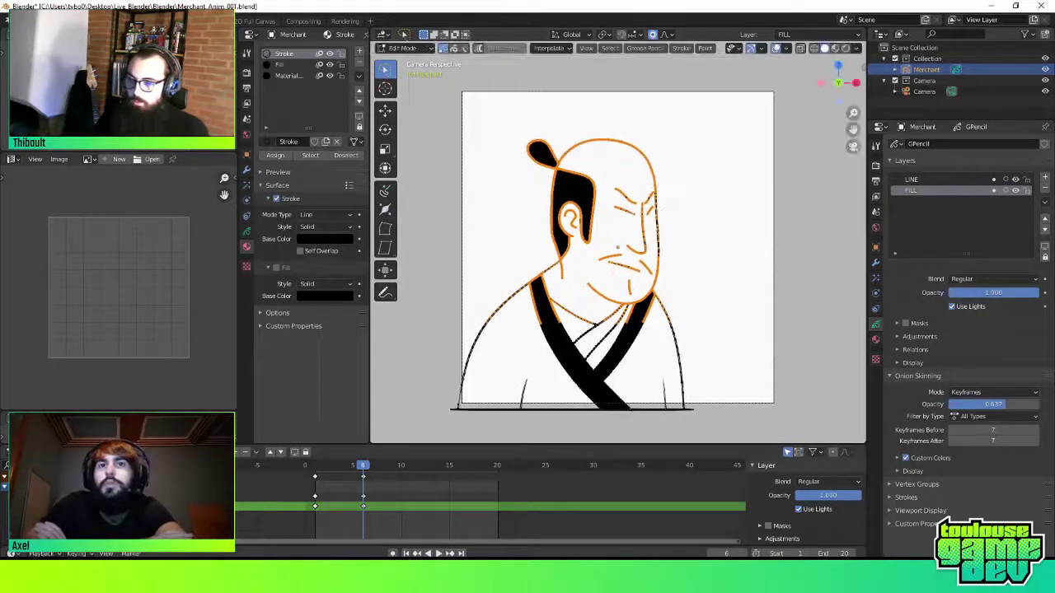
pyautogui.click(667, 37)
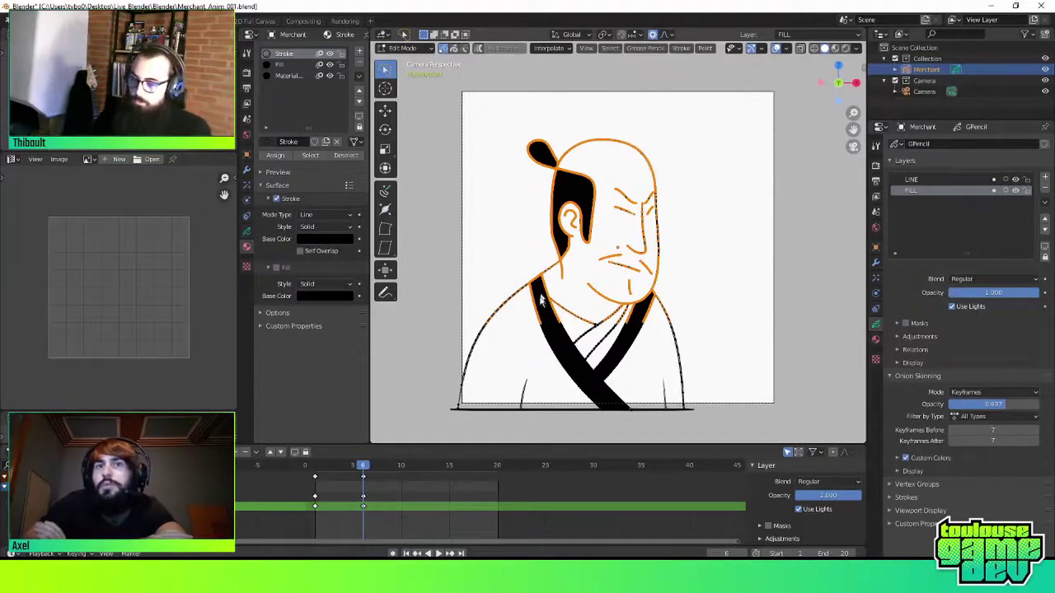
# Switch the drawing to Sculpt Mode and set the brush radius to 389 px
pyautogui.hotkey('ctrl', 'Tab')
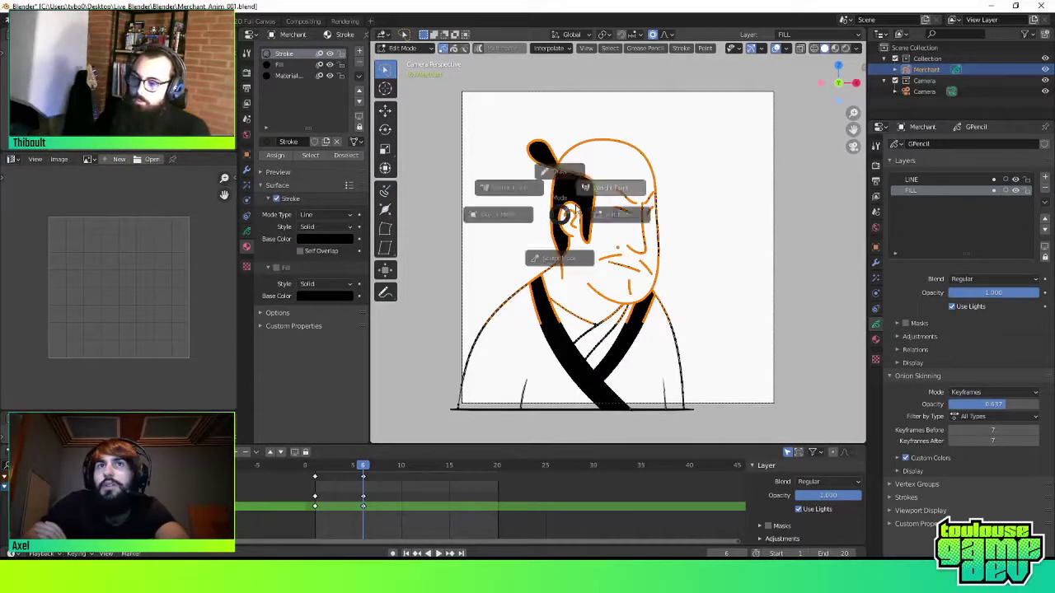
pyautogui.click(590, 216)
pyautogui.rightClick(590, 207)
pyautogui.moveTo(590, 194)
pyautogui.mouseDown()
pyautogui.moveTo(651, 194)
pyautogui.moveTo(582, 218)
pyautogui.moveTo(601, 231)
pyautogui.moveTo(641, 206)
pyautogui.moveTo(590, 117)
pyautogui.mouseUp()
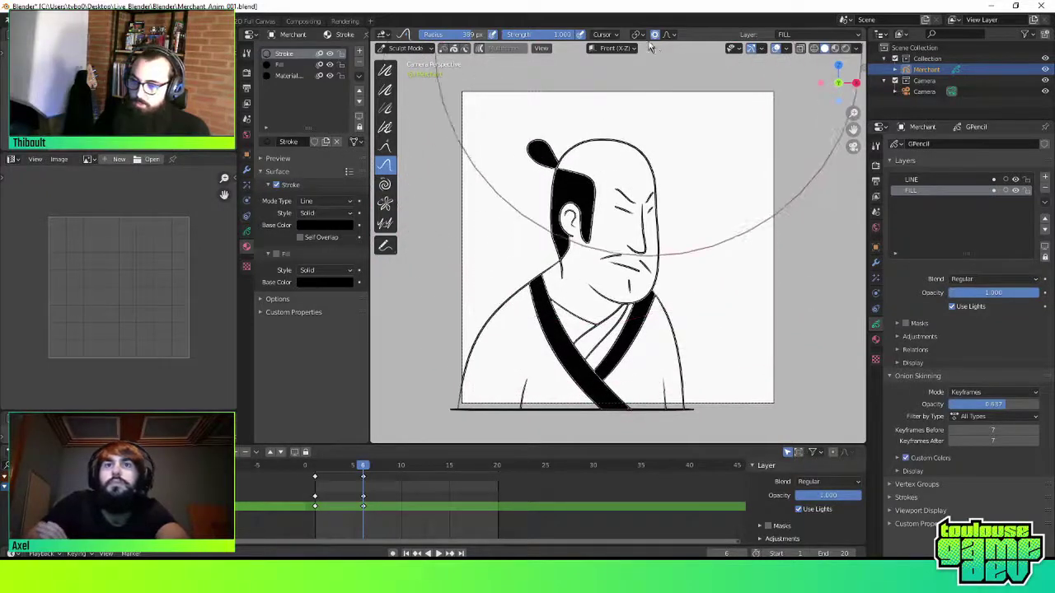
# Sculpt the face and body strokes upward, comparing the result with undo and redo
pyautogui.moveTo(647, 278); pyautogui.dragTo(642, 176)
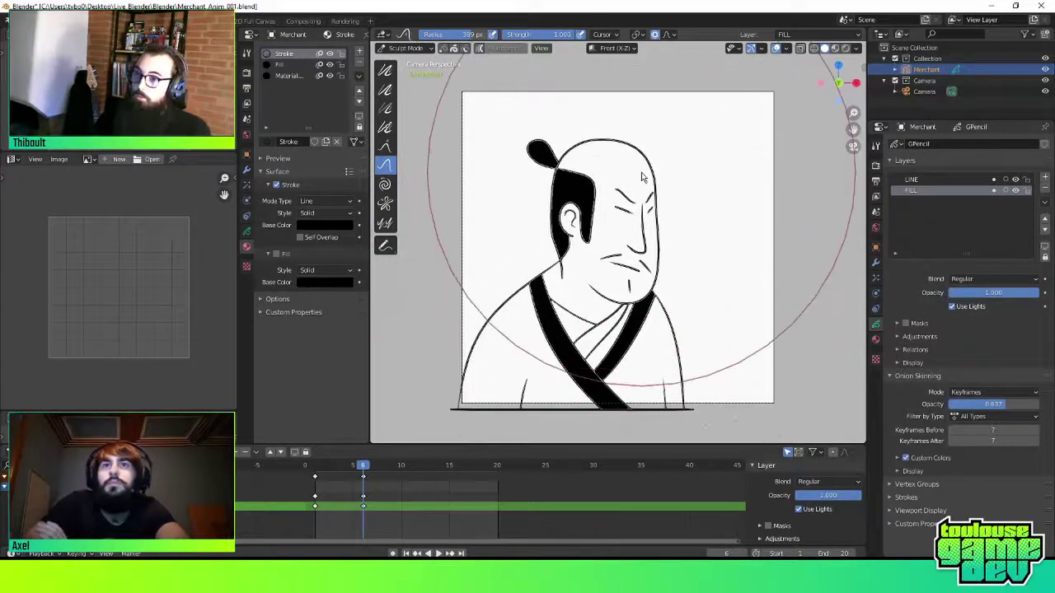
pyautogui.hotkey('ctrl', 'z')
pyautogui.hotkey('ctrl', 'shift', 'z')
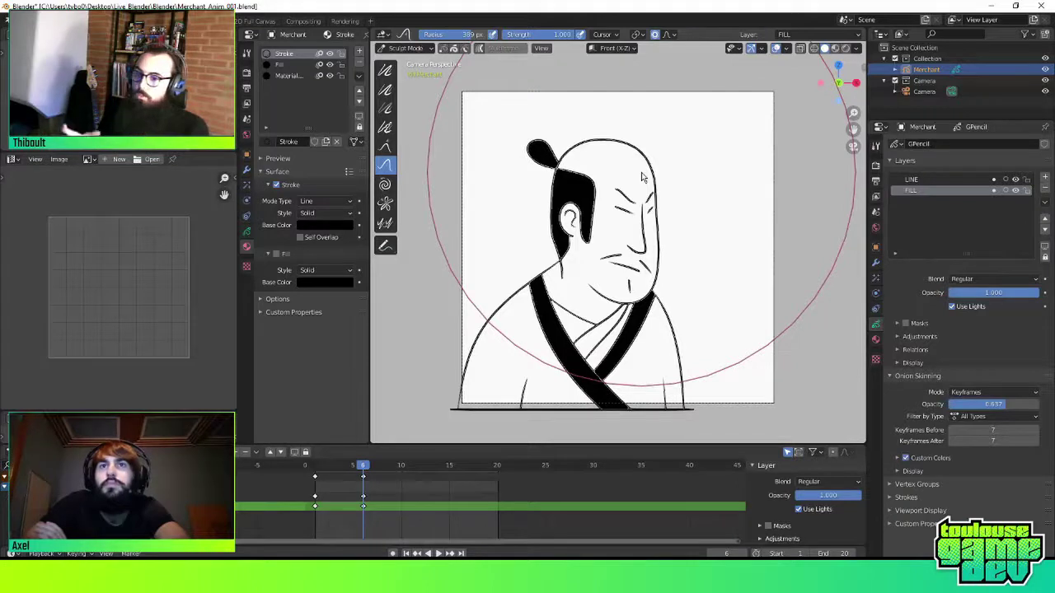
pyautogui.hotkey('ctrl', 'Tab')
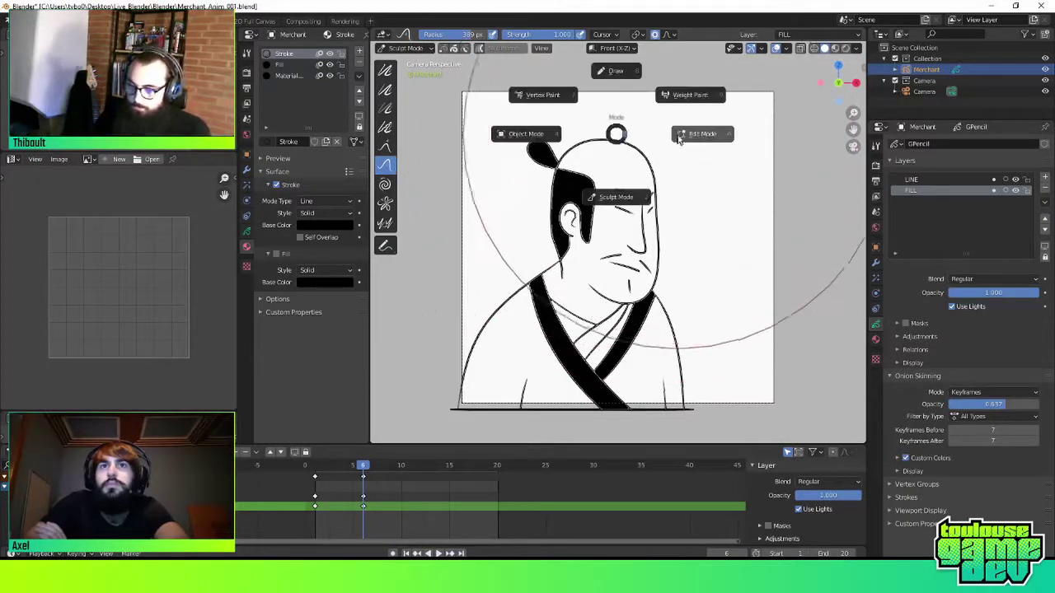
# Return to Edit Mode and lasso-select the merchant's head and face strokes
pyautogui.click(680, 137)
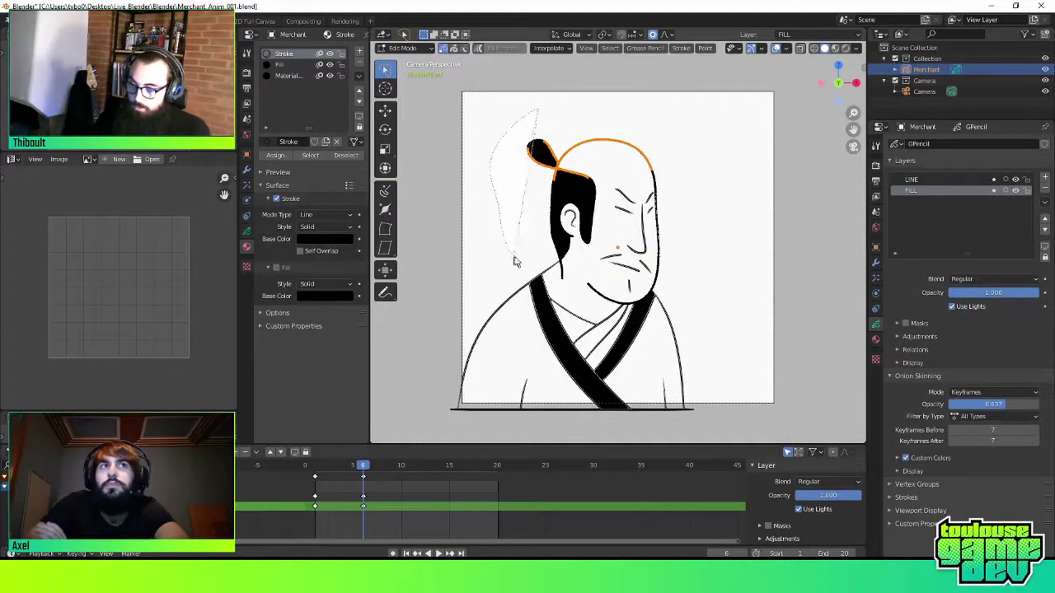
pyautogui.keyDown('ctrl'); pyautogui.moveTo(528, 264); pyautogui.dragTo(527, 105, button='right'); pyautogui.keyUp('ctrl')
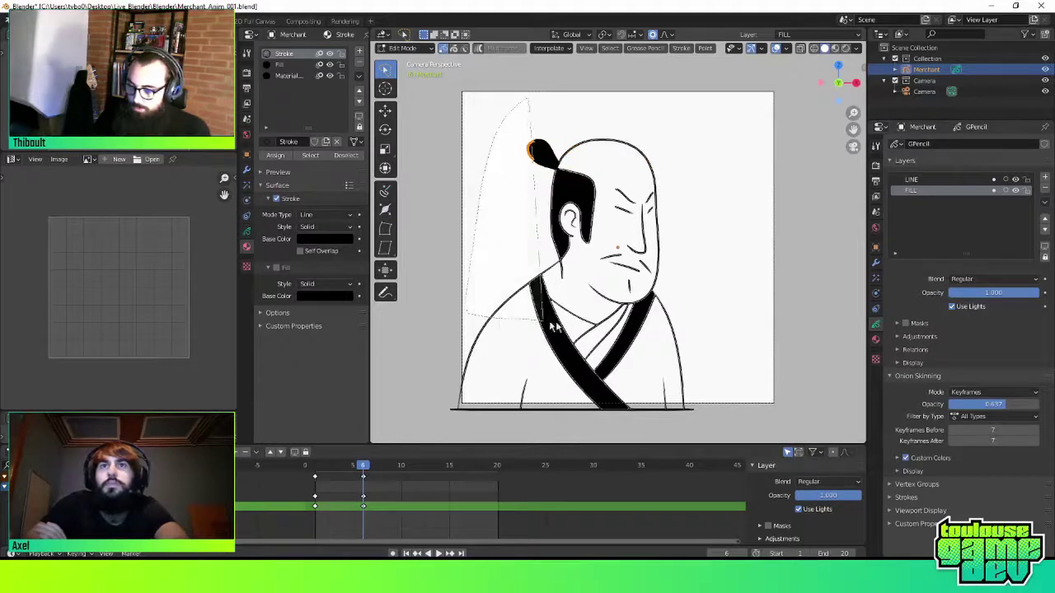
pyautogui.keyDown('ctrl'); pyautogui.moveTo(466, 295); pyautogui.dragTo(697, 332, button='right'); pyautogui.keyUp('ctrl')
pyautogui.keyDown('ctrl'); pyautogui.moveTo(724, 186); pyautogui.dragTo(584, 104, button='right'); pyautogui.keyUp('ctrl')
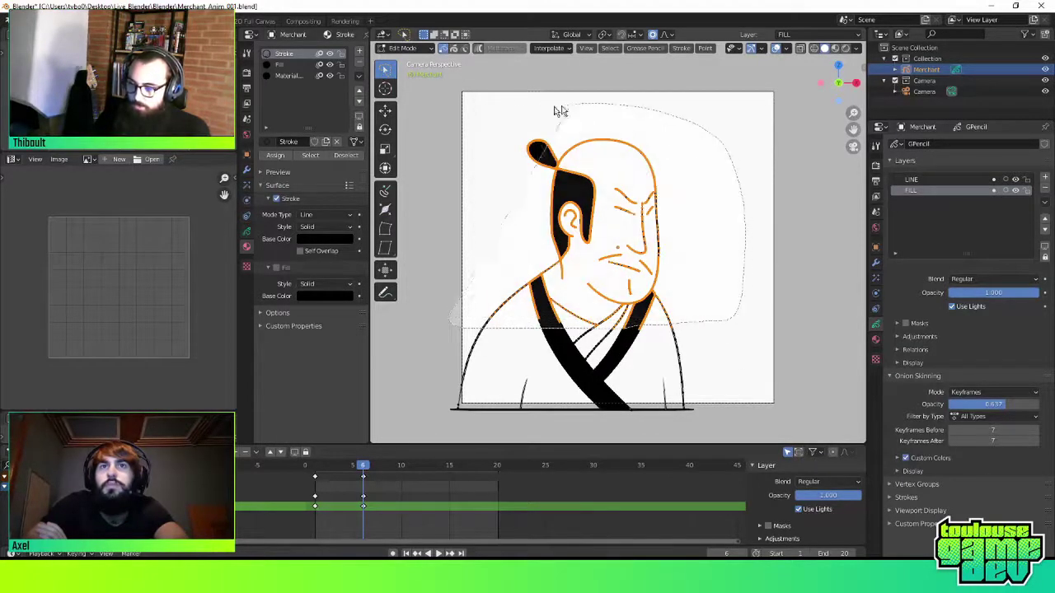
pyautogui.keyDown('ctrl'); pyautogui.moveTo(739, 314); pyautogui.dragTo(452, 153, button='right'); pyautogui.keyUp('ctrl')
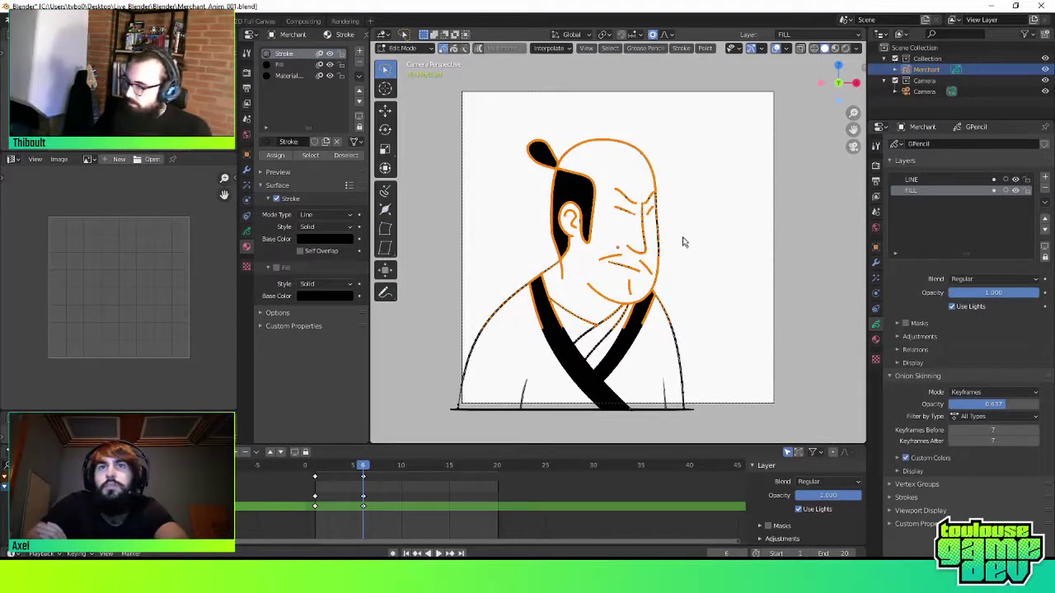
# Try a small proportional move of the head strokes and check the falloff options
pyautogui.press('g')
pyautogui.scroll(-5, 678, 232)
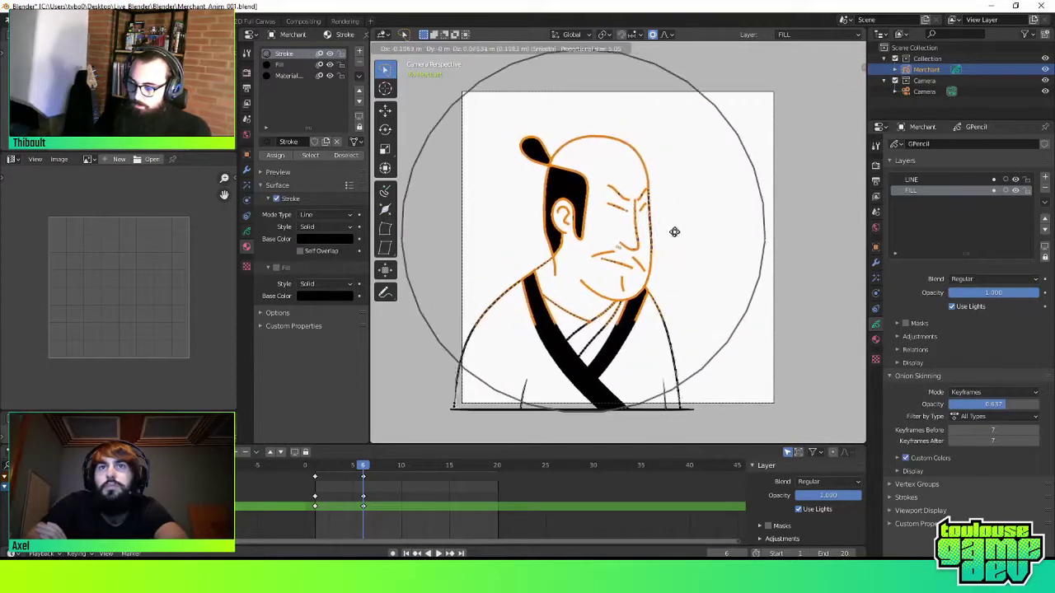
pyautogui.click(678, 235)
pyautogui.click(666, 35)
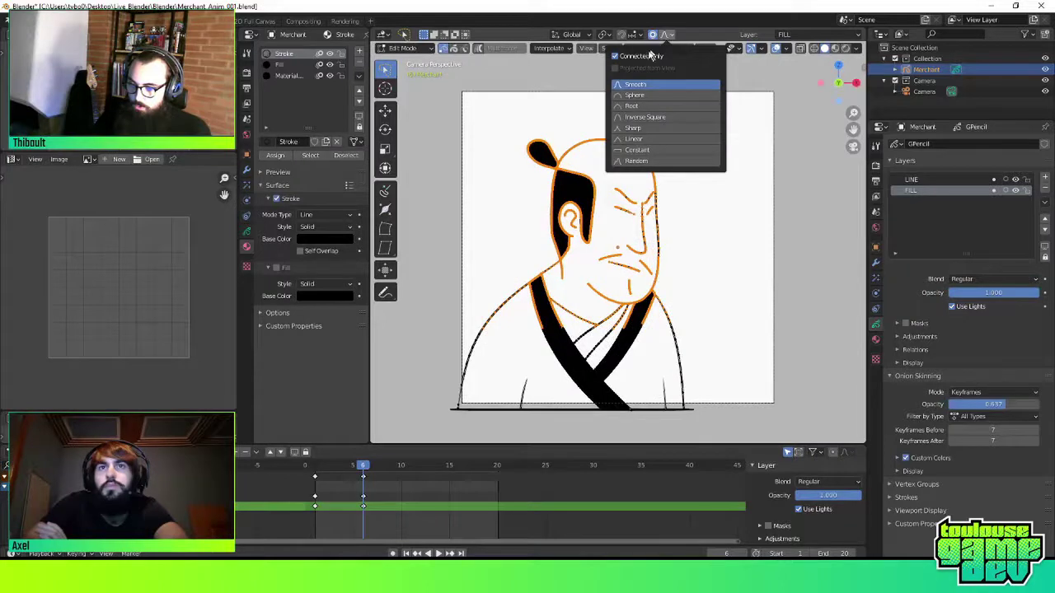
pyautogui.click(666, 36)
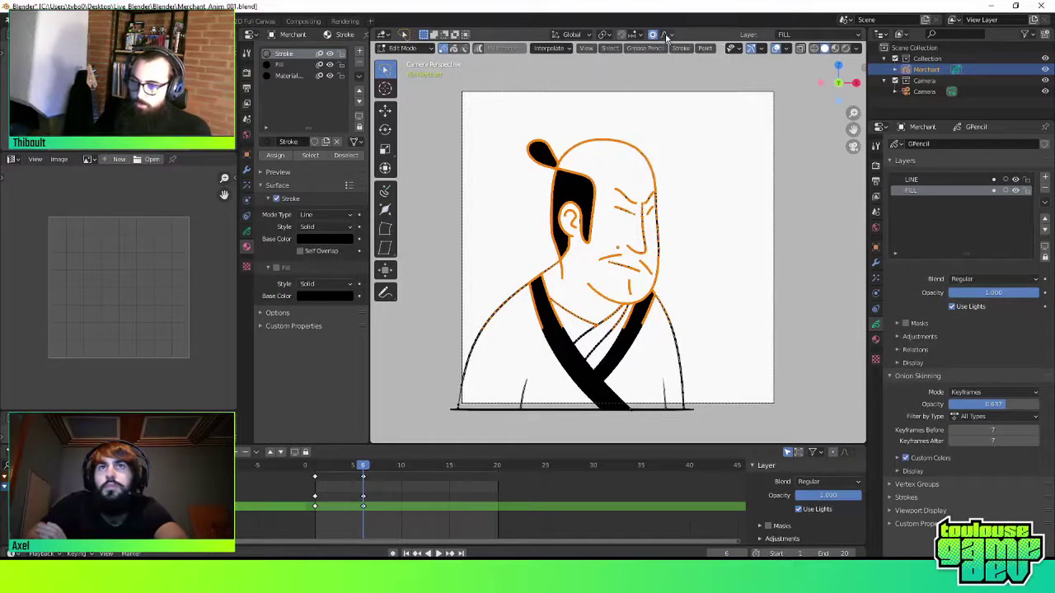
pyautogui.click(666, 37)
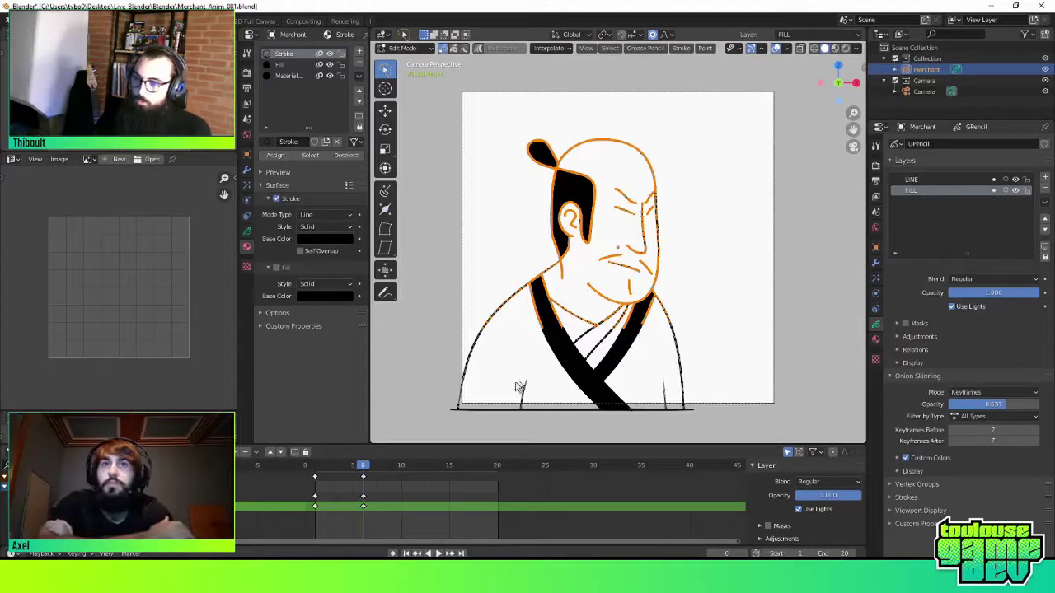
# Try moving the head and the left shoulder stroke, undoing and cancelling both attempts
pyautogui.press('g')
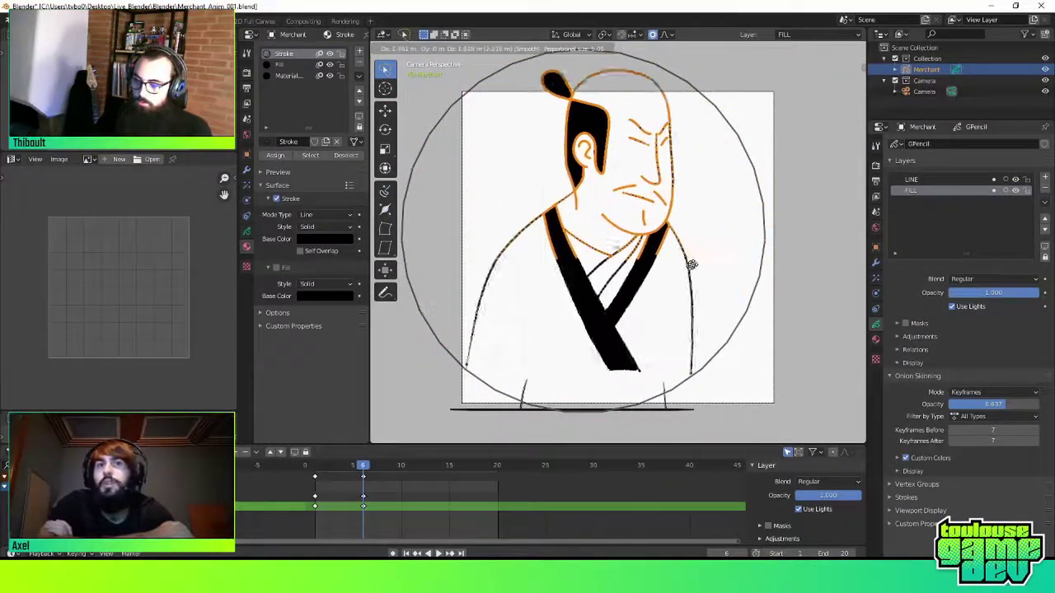
pyautogui.click(682, 309)
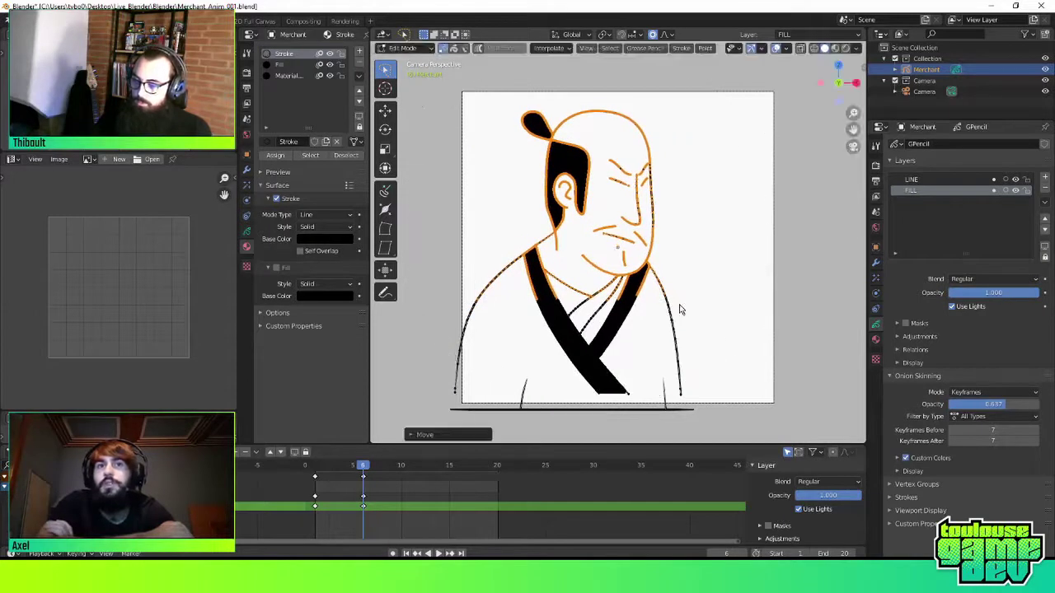
pyautogui.hotkey('ctrl', 'z')
pyautogui.click(515, 302)
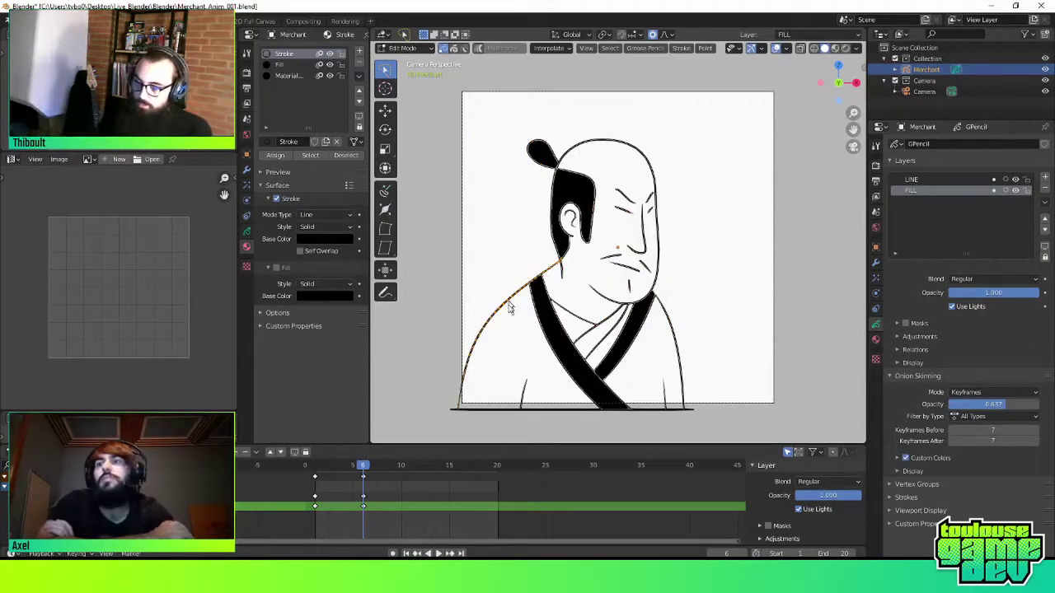
pyautogui.press('g')
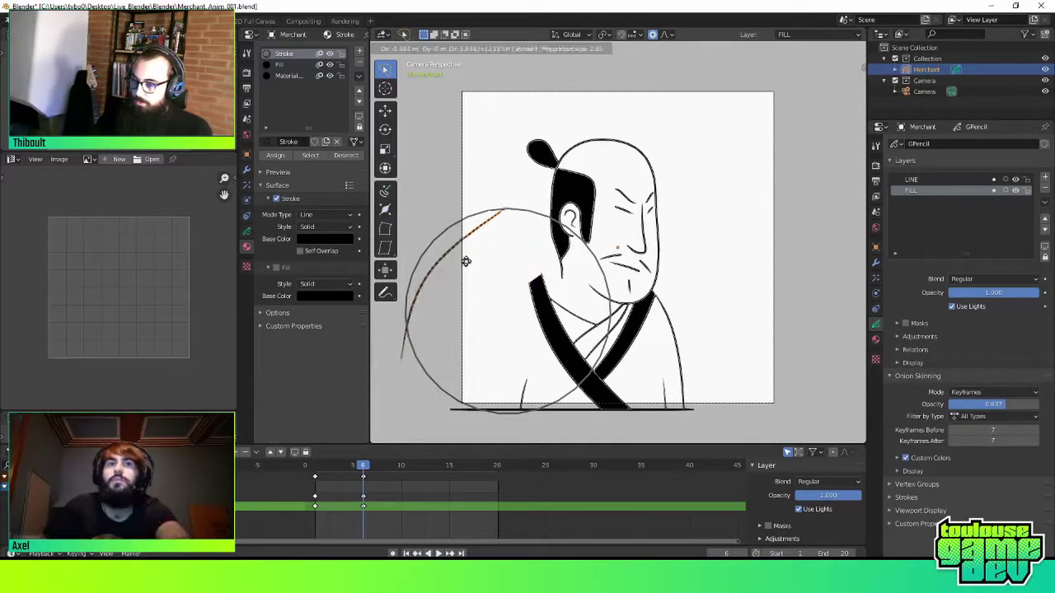
pyautogui.press('Escape')
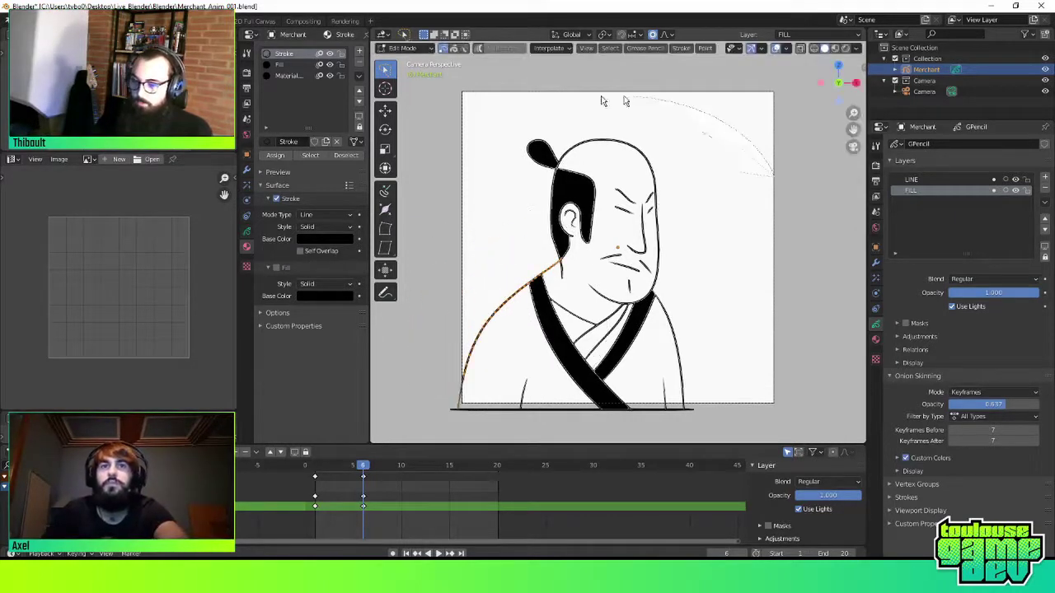
# Select the head, face and robe strokes and toggle connected-only proportional editing
pyautogui.click(560, 142)
pyautogui.moveTo(436, 214); pyautogui.dragTo(675, 336)
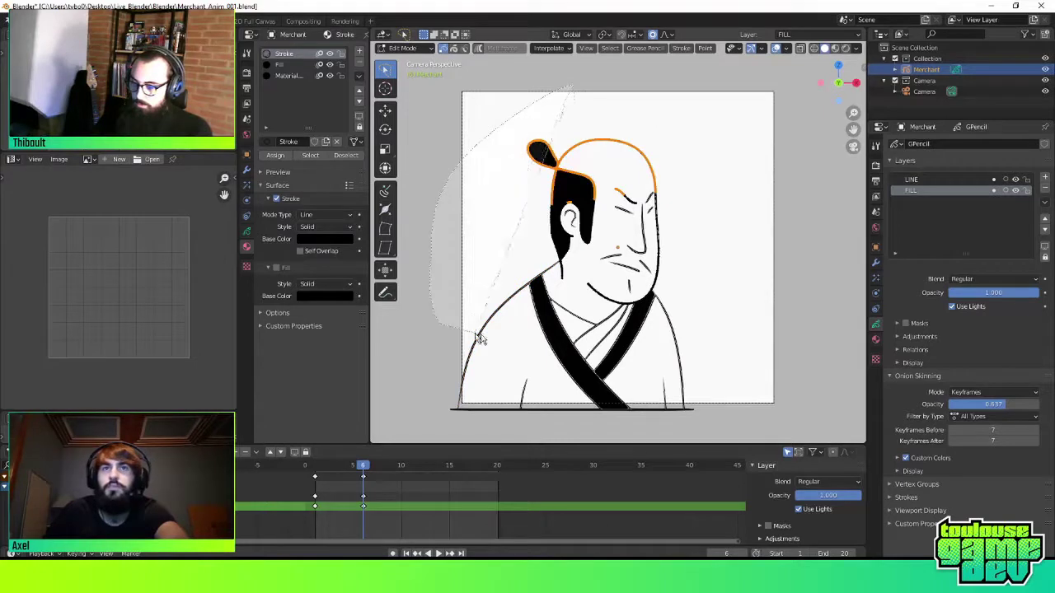
pyautogui.moveTo(704, 110); pyautogui.dragTo(663, 37)
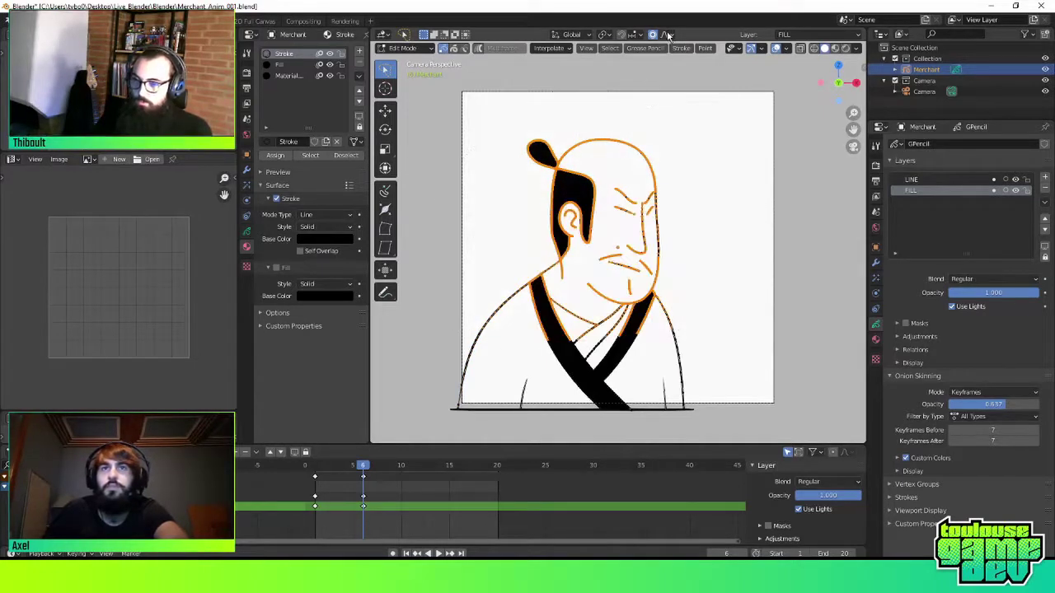
pyautogui.click(667, 36)
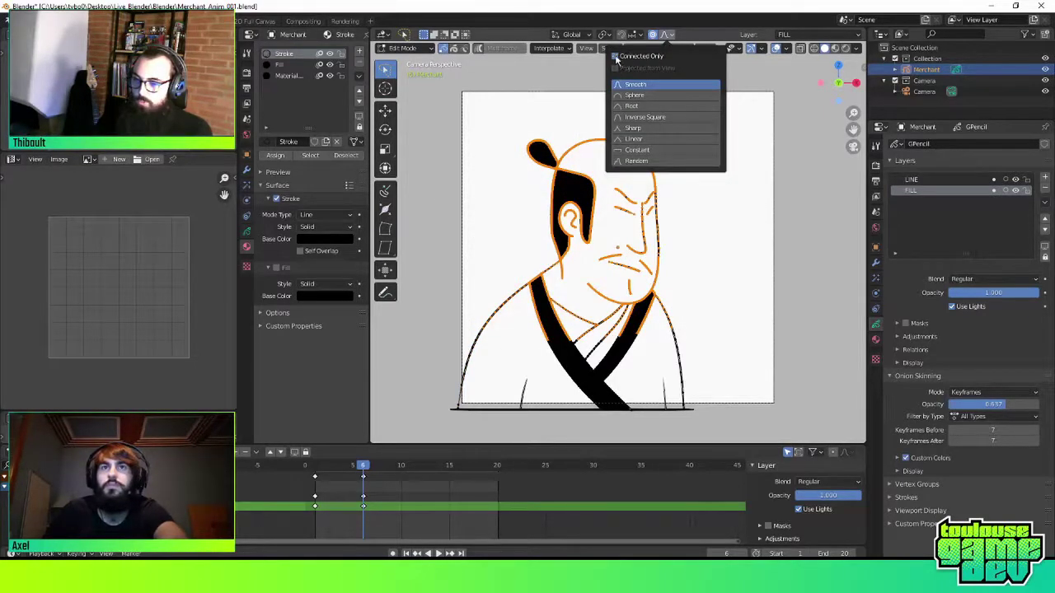
pyautogui.click(615, 57)
# Shift the head strokes left and right in several moves into the new pose, then play back
pyautogui.press('g')
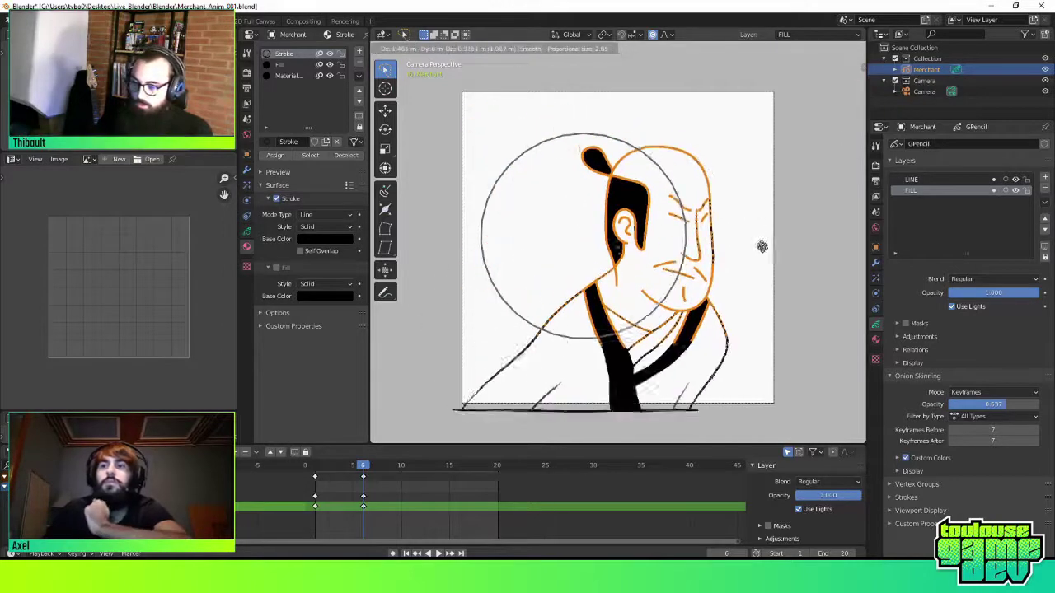
pyautogui.click(677, 229)
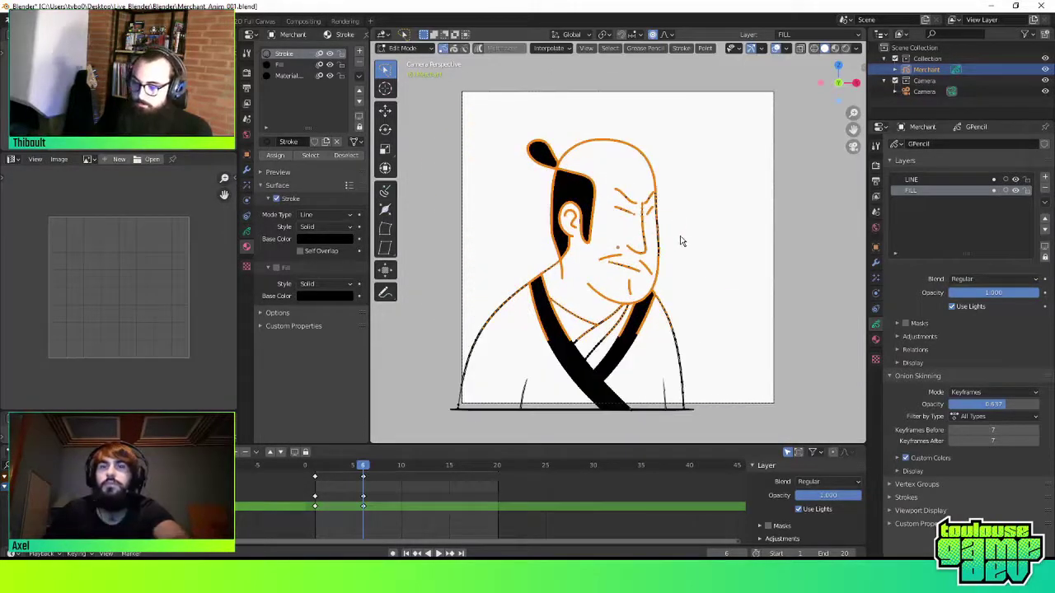
pyautogui.press('g')
pyautogui.click(682, 241)
pyautogui.press('g')
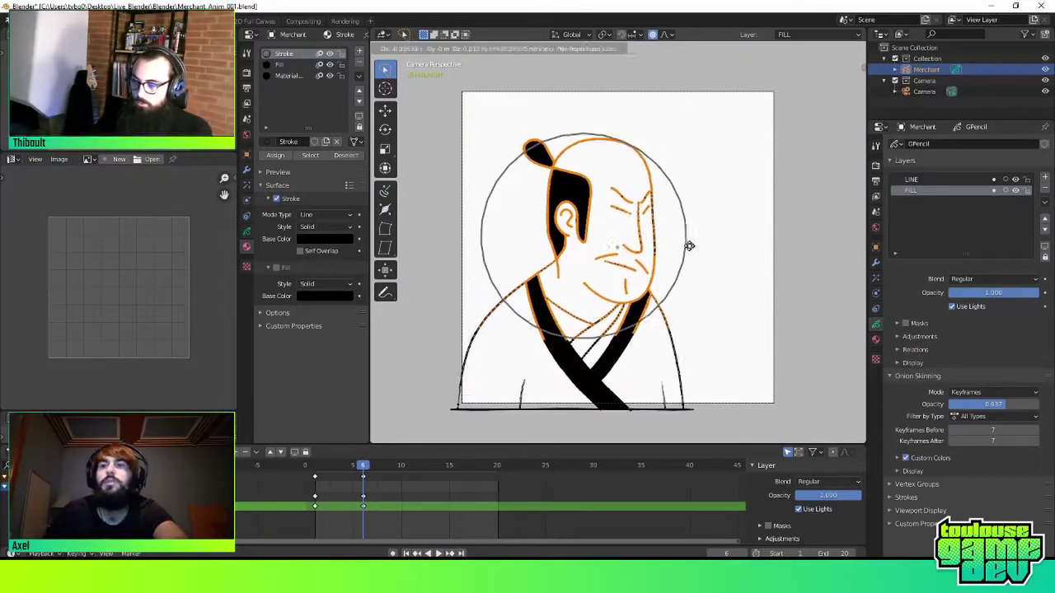
pyautogui.click(691, 247)
pyautogui.press('g')
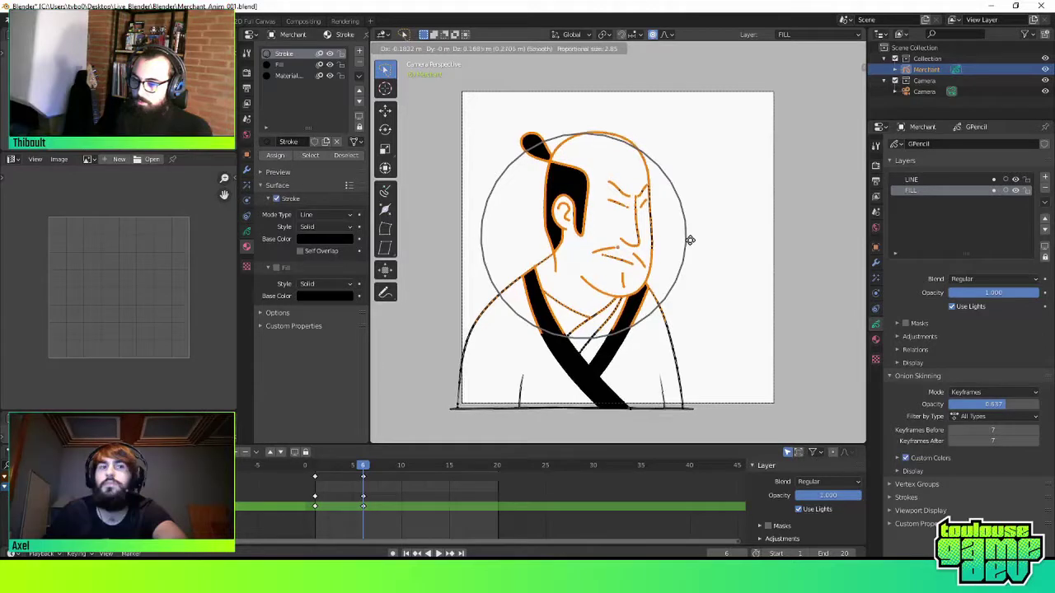
pyautogui.click(691, 242)
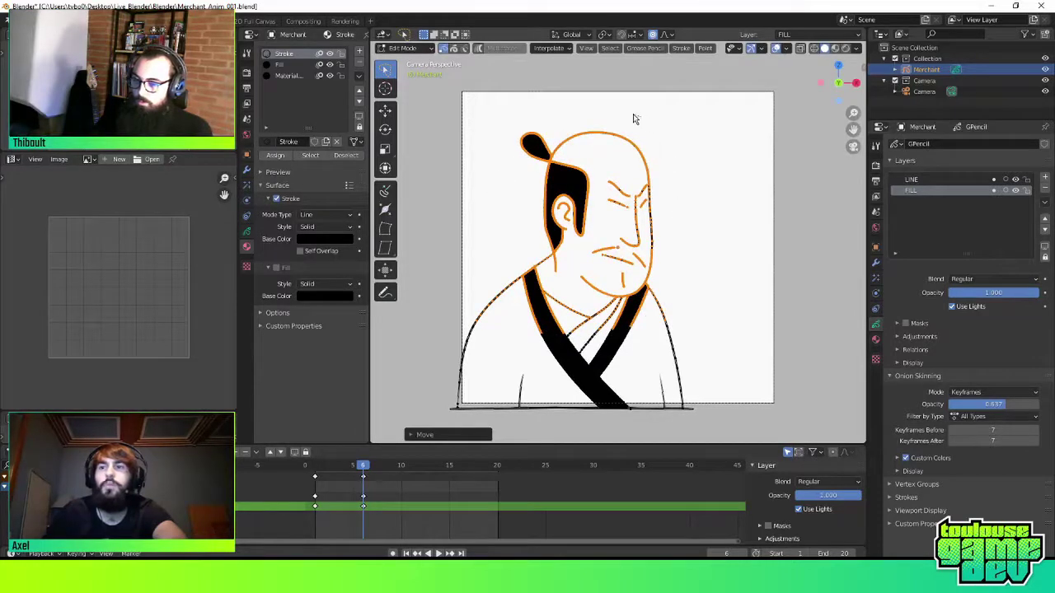
pyautogui.press('space')
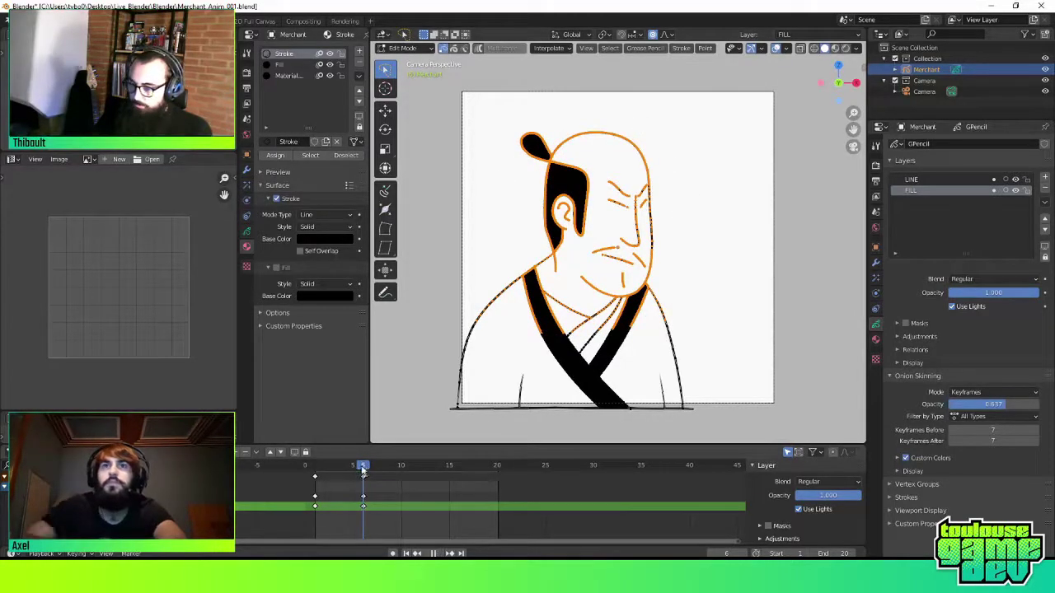
pyautogui.moveTo(364, 470)
pyautogui.mouseDown()
pyautogui.moveTo(343, 487)
pyautogui.moveTo(364, 470)
pyautogui.moveTo(341, 471)
pyautogui.moveTo(364, 470)
pyautogui.mouseUp()
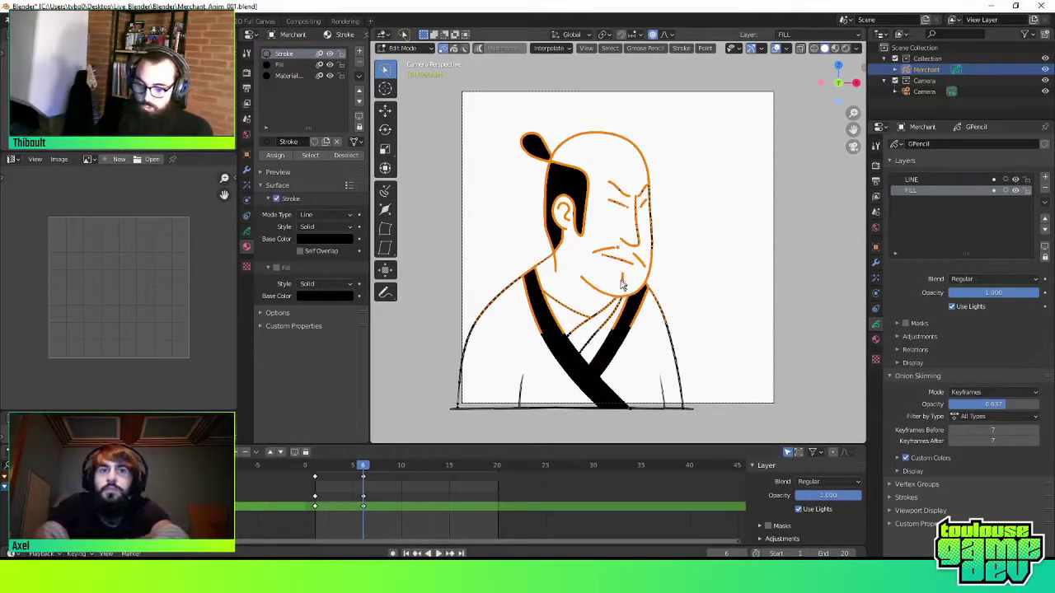
pyautogui.press('space')
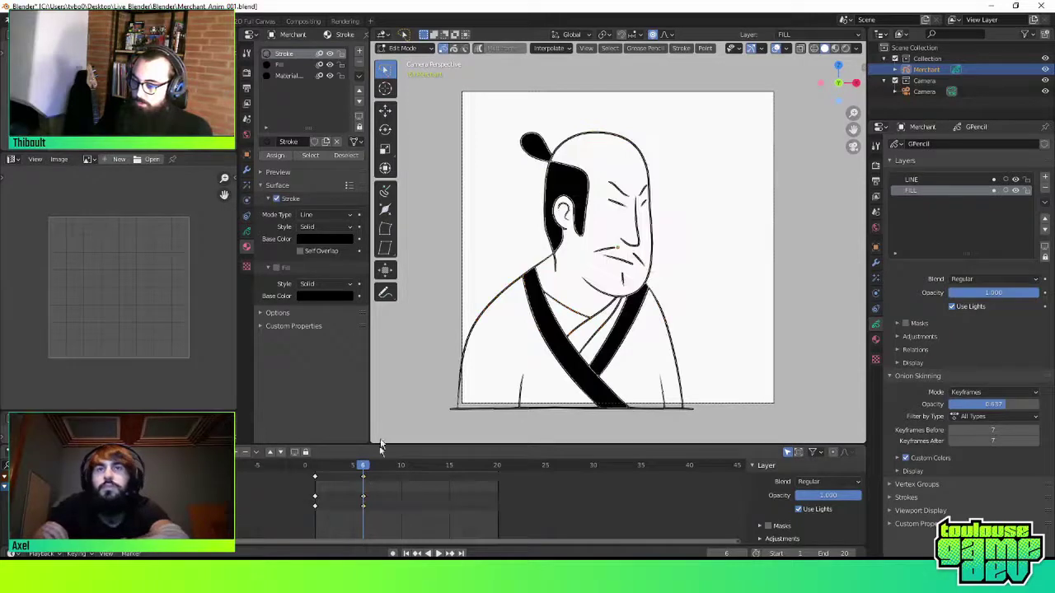
pyautogui.press('Escape')
pyautogui.click(399, 488)
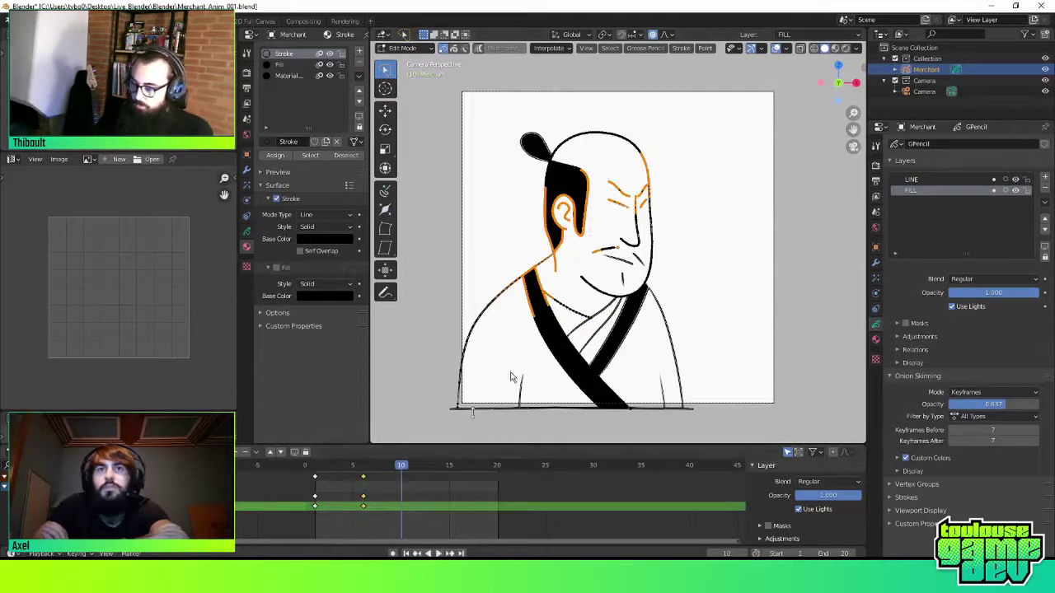
pyautogui.moveTo(713, 132); pyautogui.dragTo(761, 320)
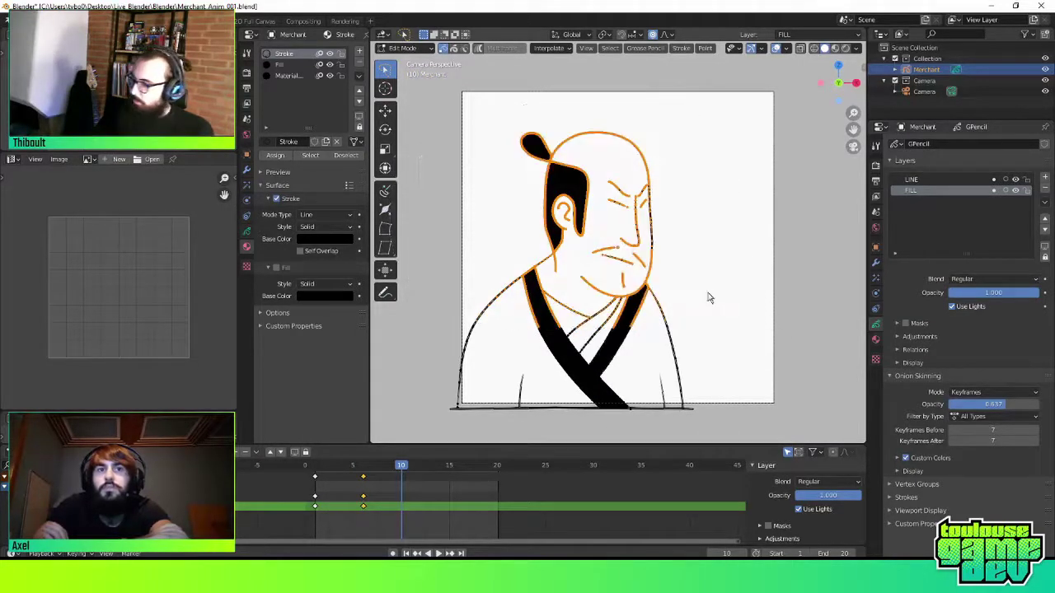
pyautogui.press('g')
pyautogui.click(680, 262)
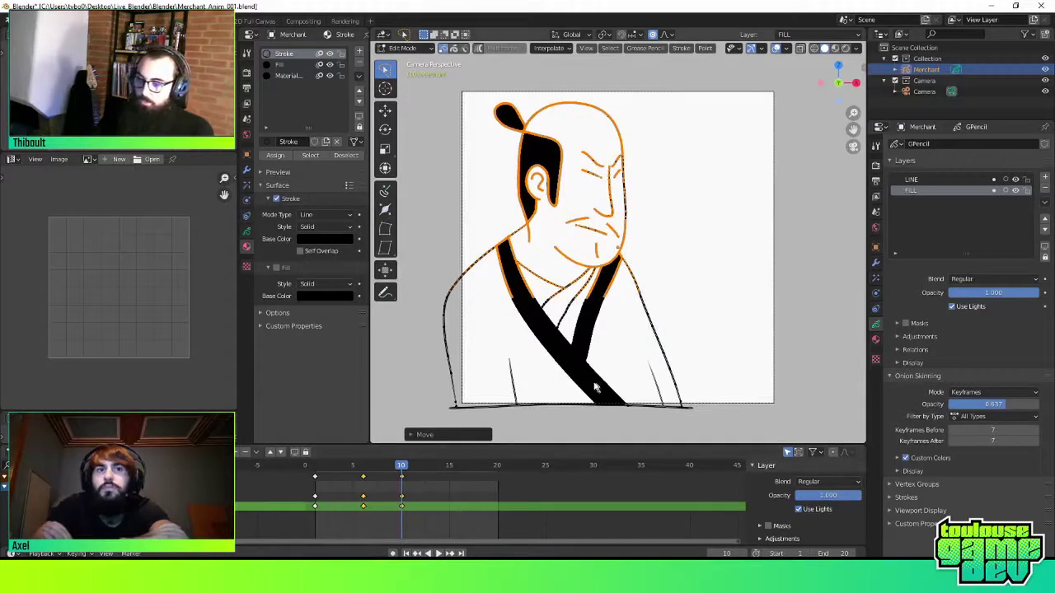
pyautogui.hotkey('ctrl', 'z')
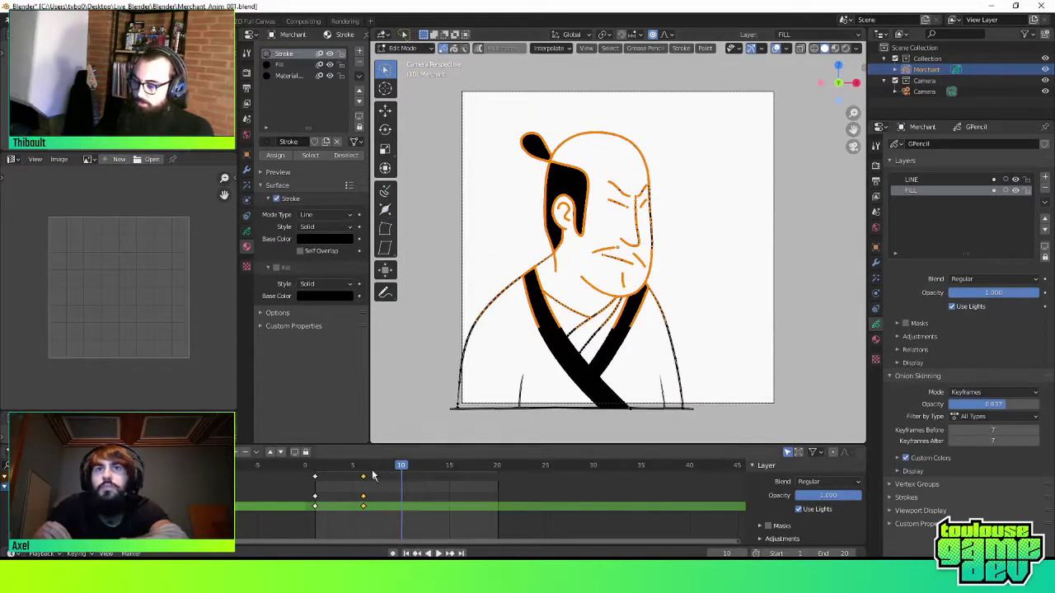
pyautogui.moveTo(365, 473); pyautogui.dragTo(359, 475)
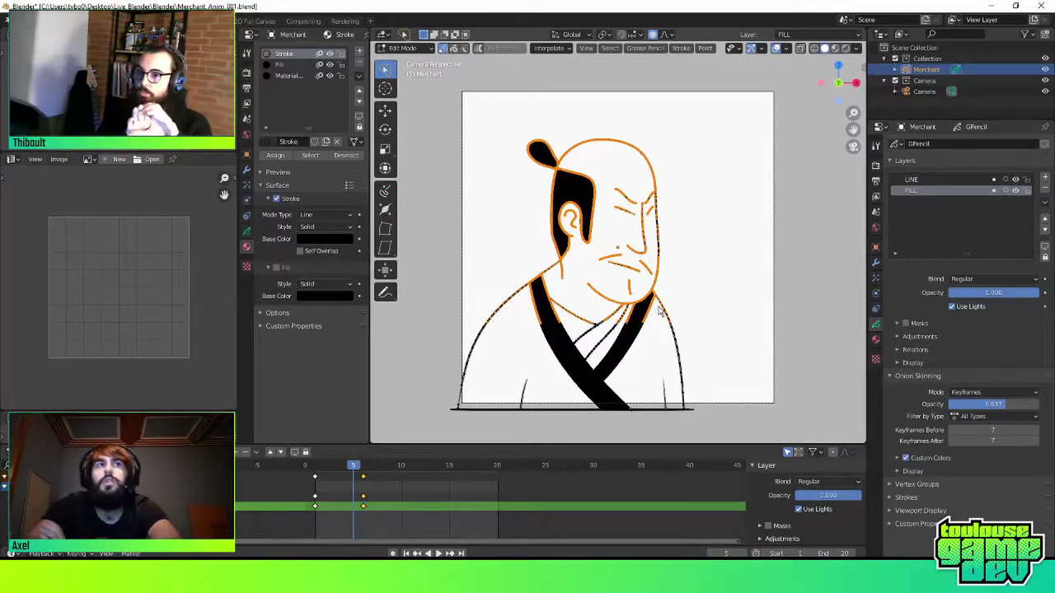
# Review the motion frame by frame, then drag the second key pose from frame 6 to frame 7
pyautogui.press('space')
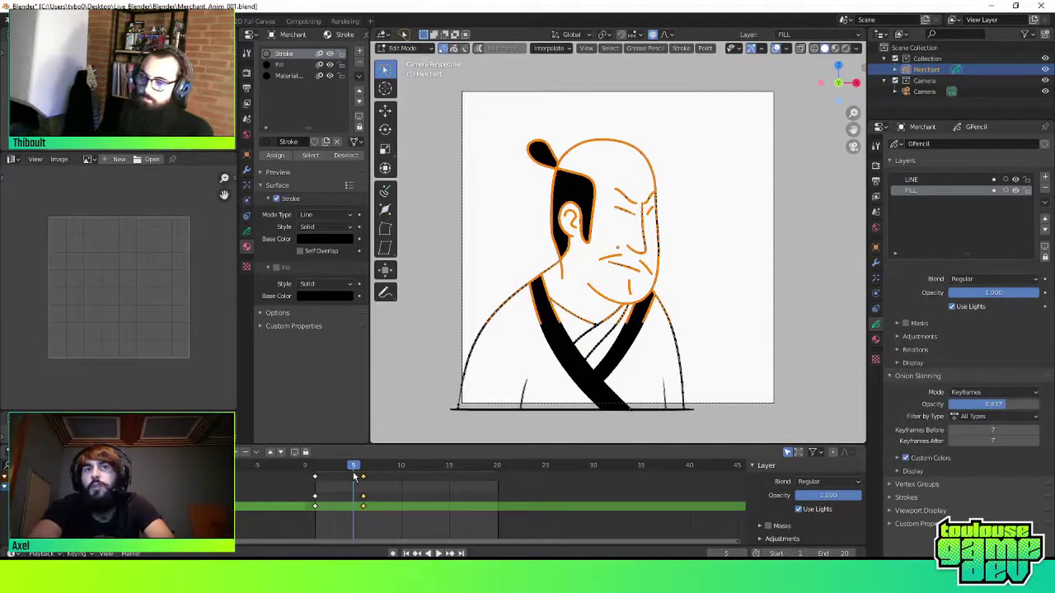
pyautogui.moveTo(345, 470); pyautogui.dragTo(356, 476)
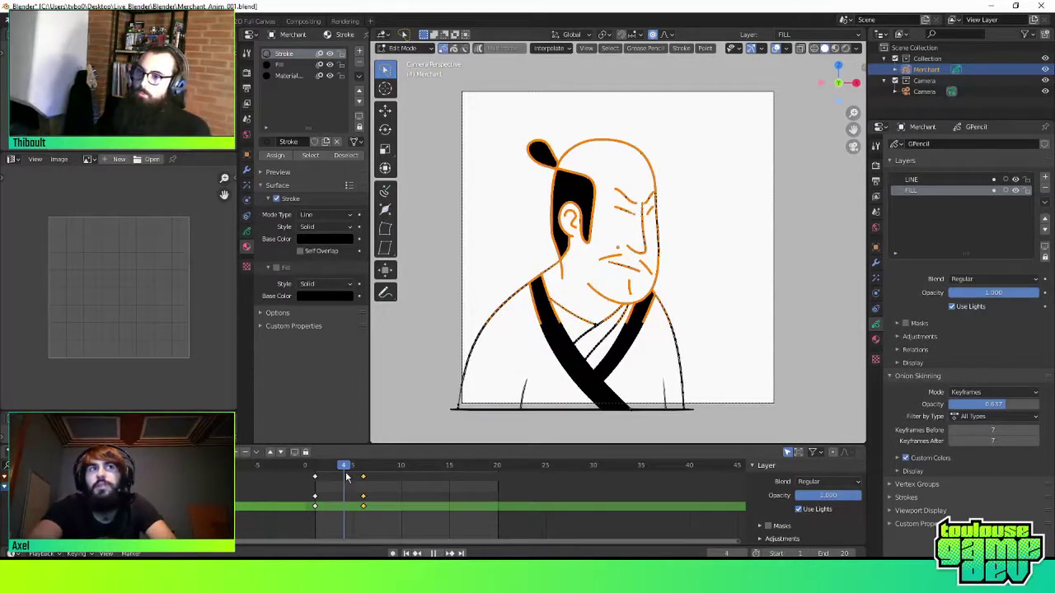
pyautogui.press('Right')
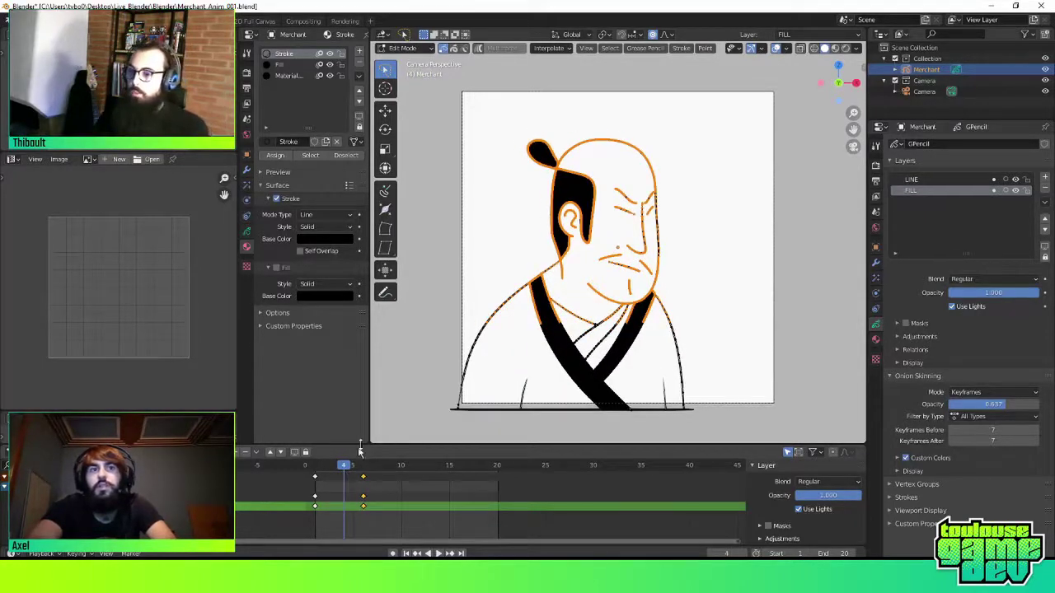
pyautogui.press('Left')
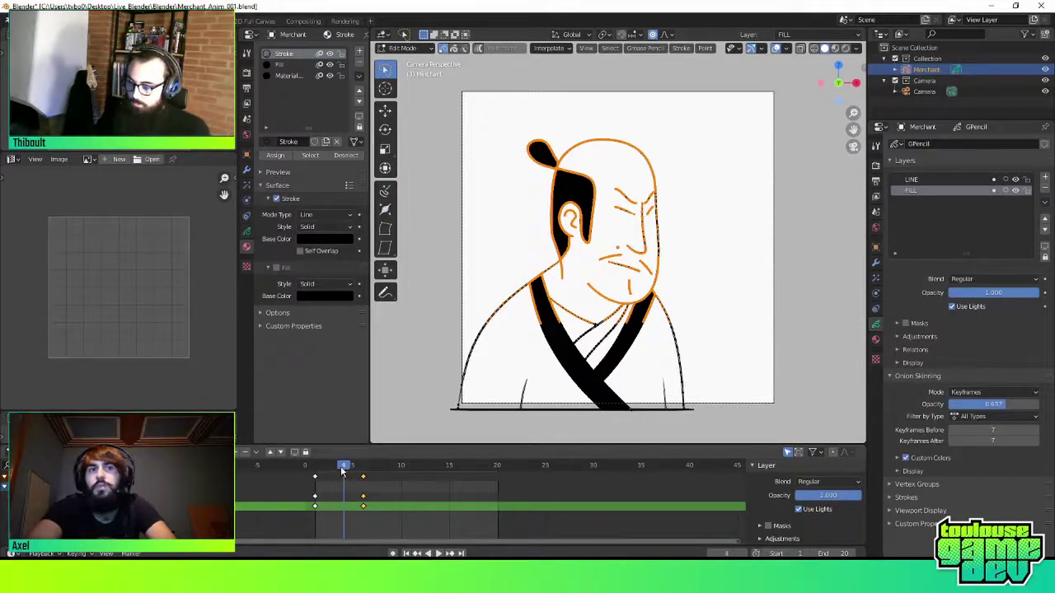
pyautogui.moveTo(362, 476); pyautogui.dragTo(373, 476)
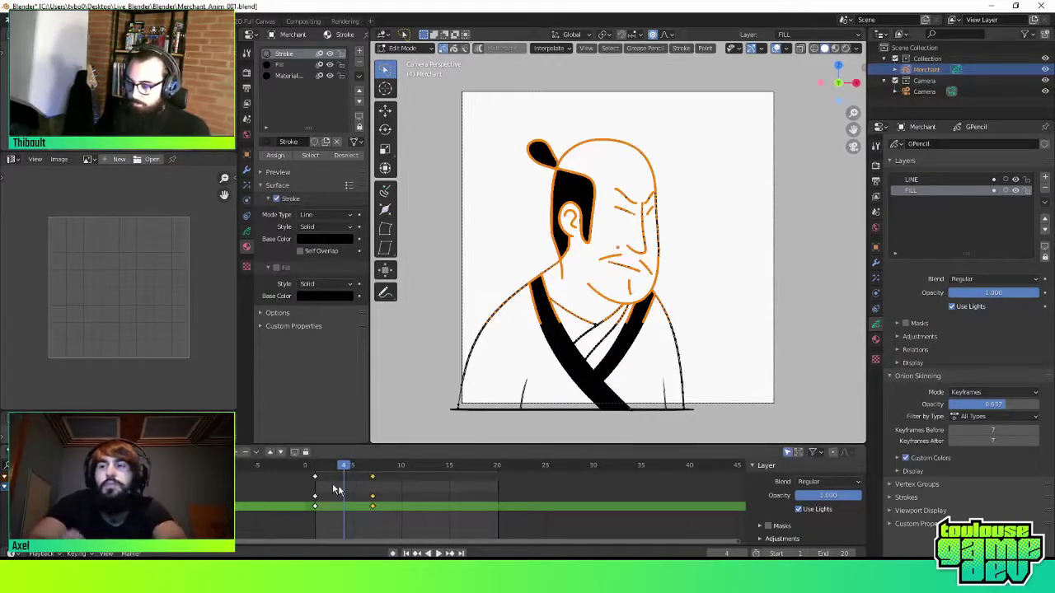
pyautogui.press('Tab')
pyautogui.press('Tab')
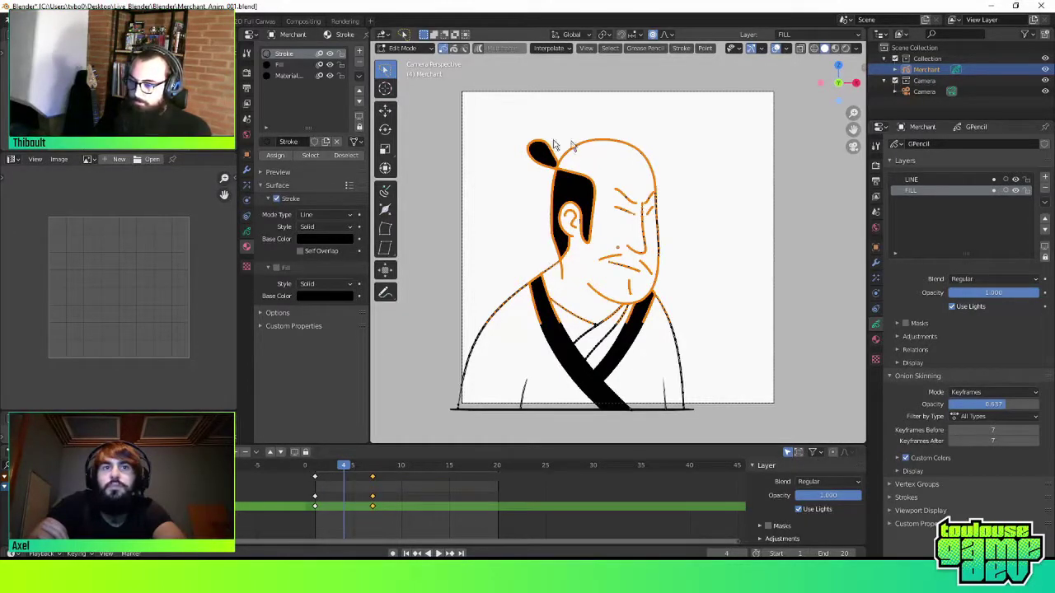
# Interpolate a trial in-between at frame 4 and play the animation to review it
pyautogui.click(557, 51)
pyautogui.click(559, 81)
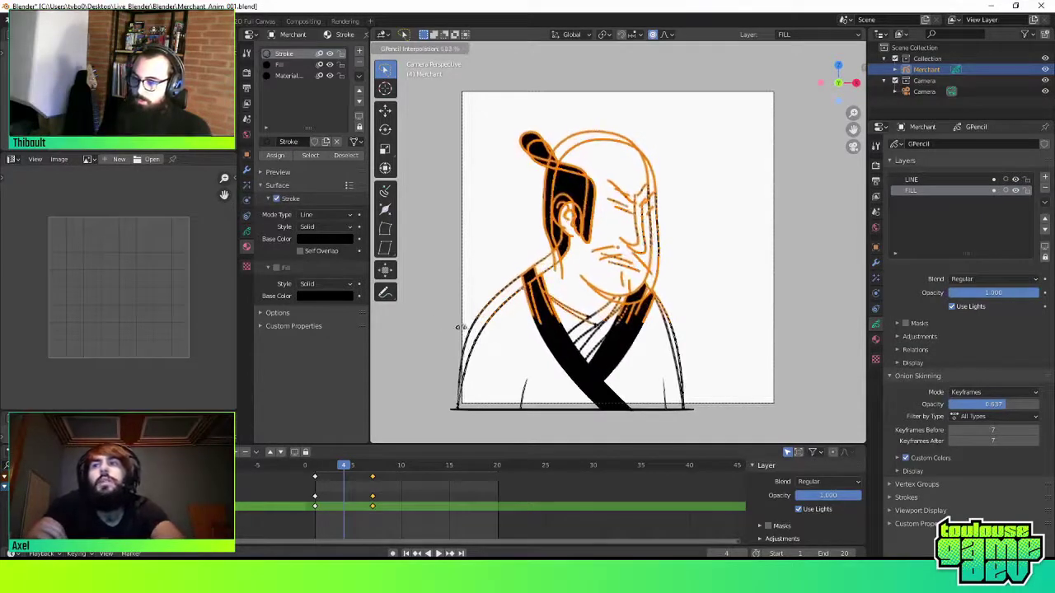
pyautogui.click(455, 323)
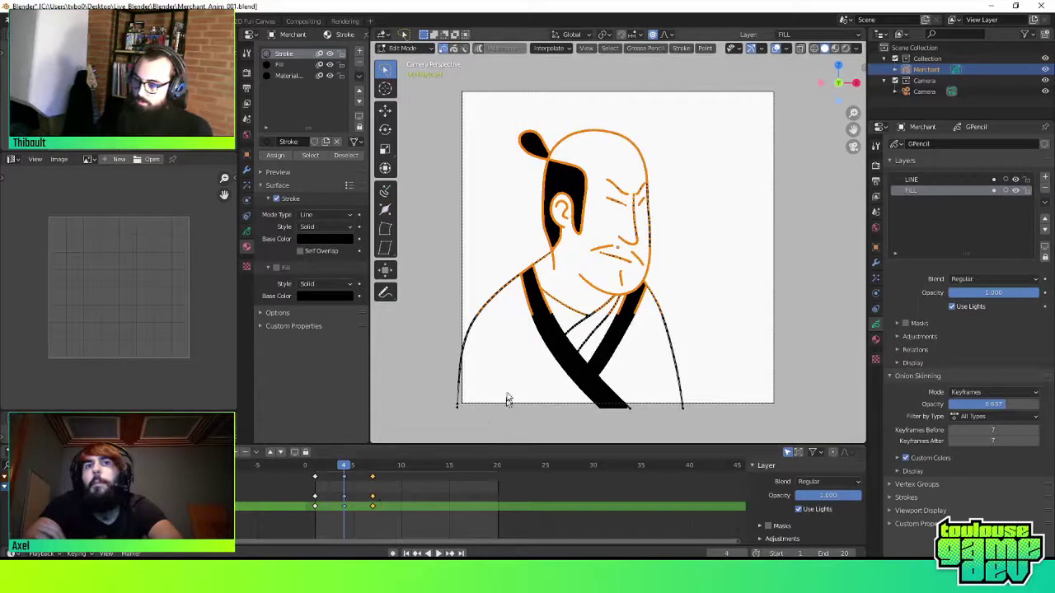
pyautogui.press('space')
pyautogui.click(336, 470)
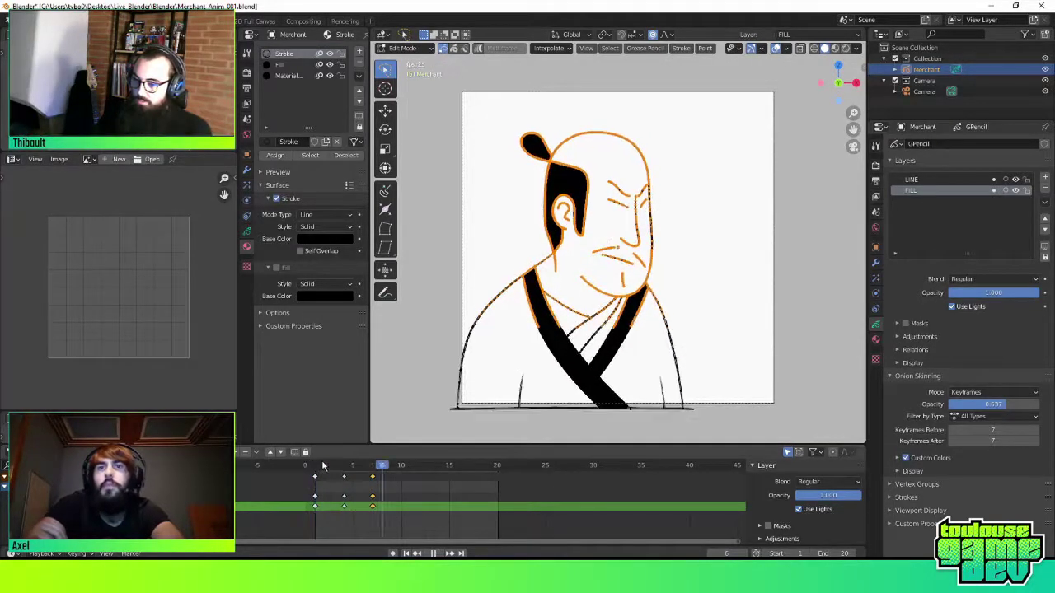
pyautogui.click(314, 468)
pyautogui.press('space')
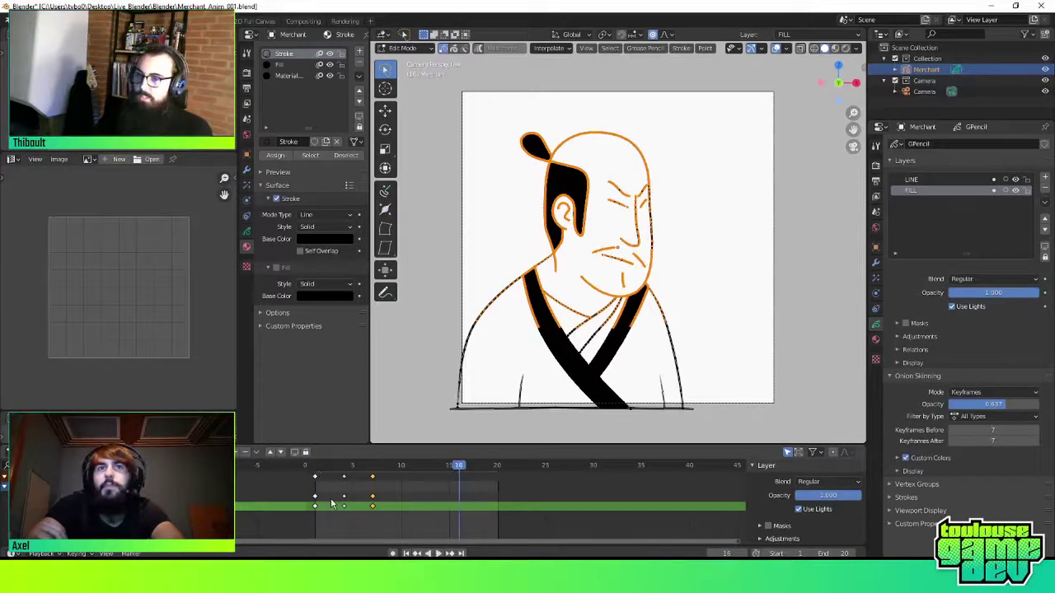
# Delete the frame-4 in-between keys on both layers and switch to Draw mode
pyautogui.click(343, 478)
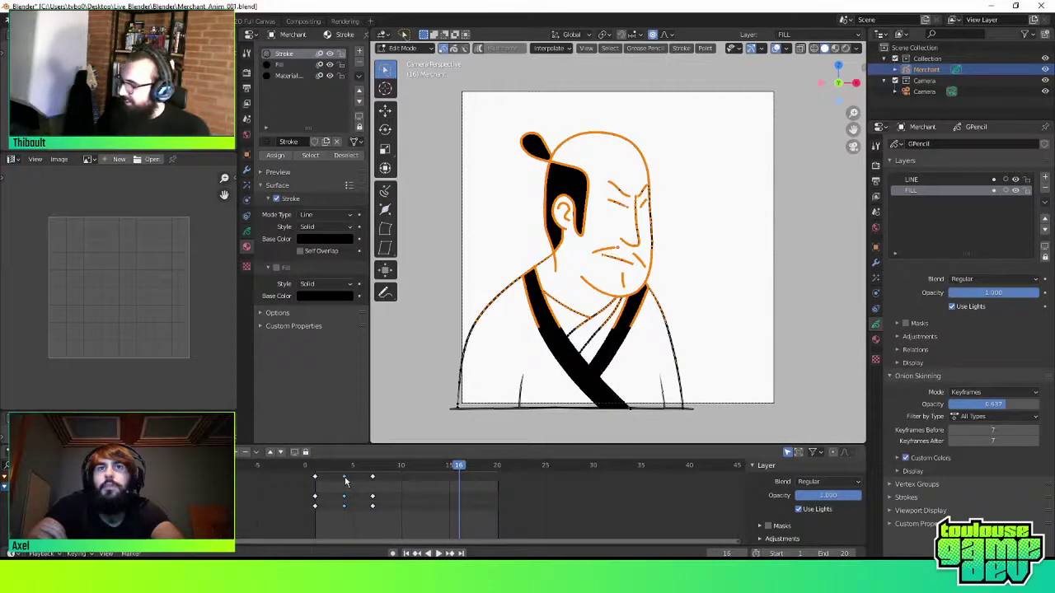
pyautogui.press('x')
pyautogui.click(345, 484)
pyautogui.hotkey('ctrl', 'Tab')
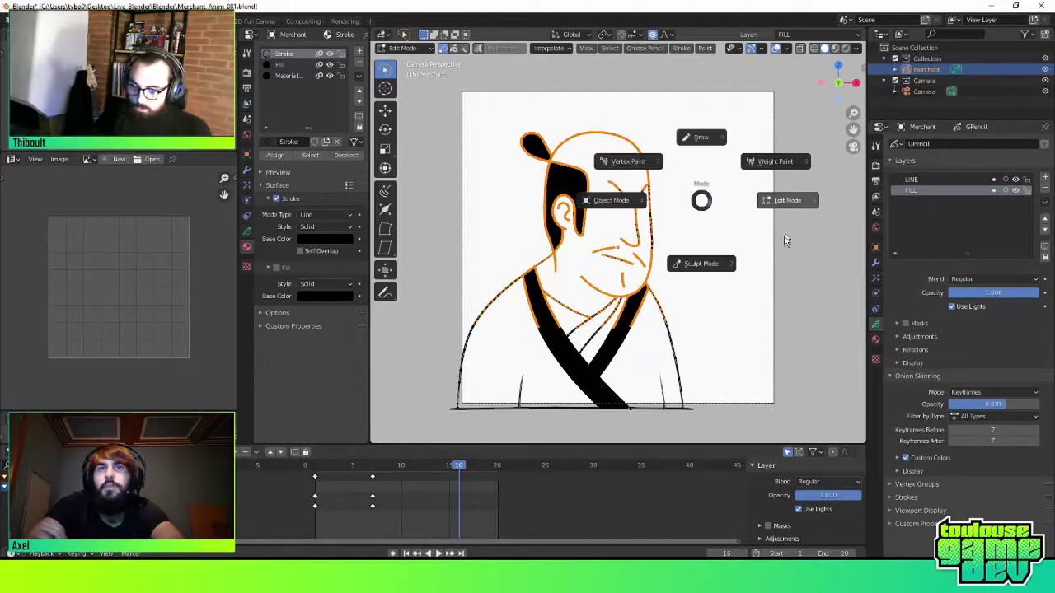
pyautogui.click(697, 148)
# Draw a curled mustache on the right of the face at frame 1 and play it back
pyautogui.click(381, 465)
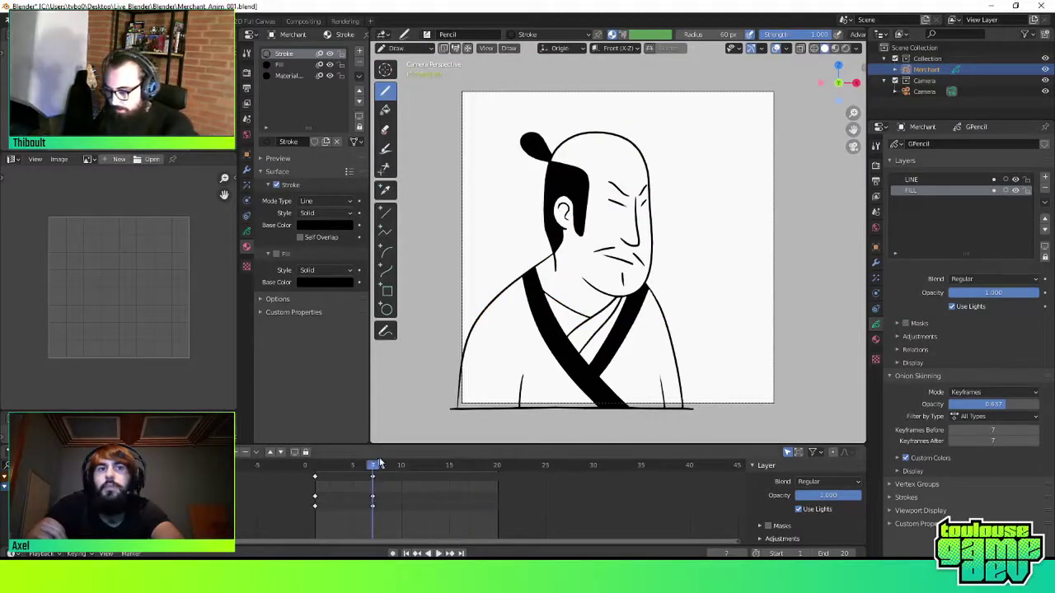
pyautogui.press('space')
pyautogui.press('Escape')
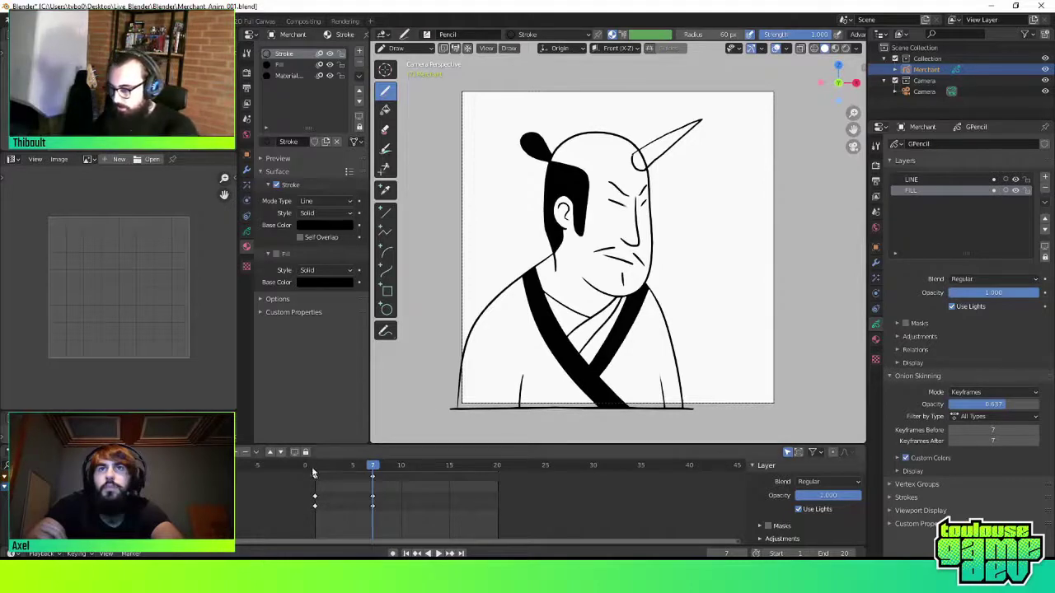
pyautogui.hotkey('shift', 'Left')
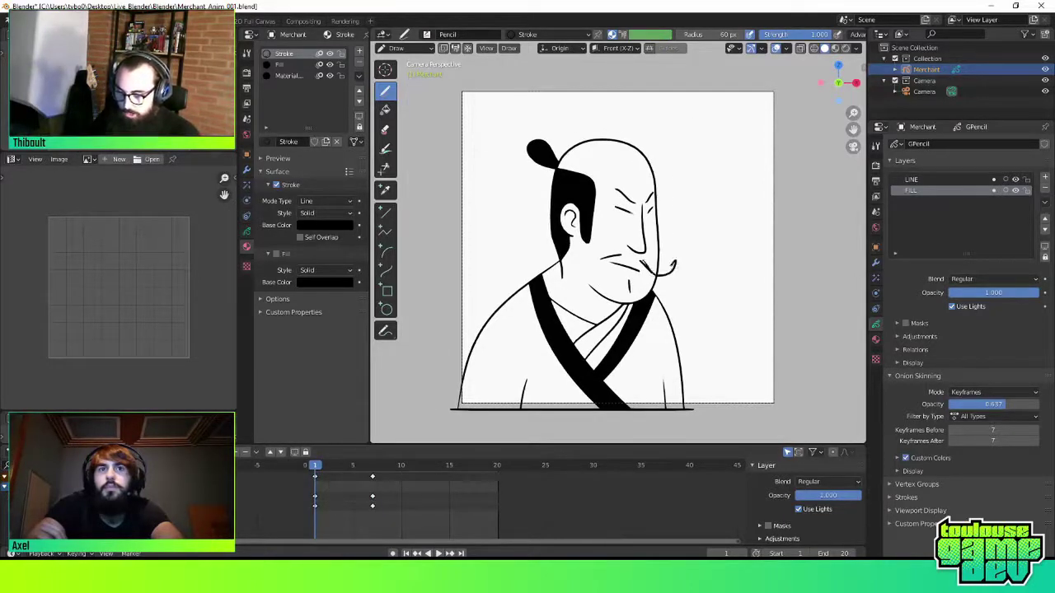
pyautogui.moveTo(675, 259); pyautogui.dragTo(641, 262)
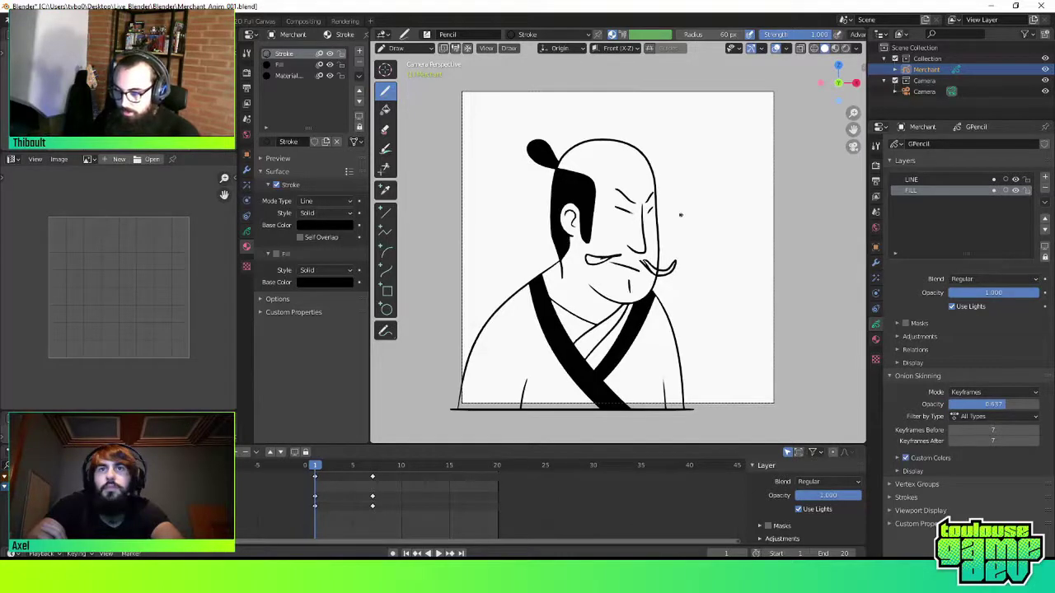
pyautogui.press('space')
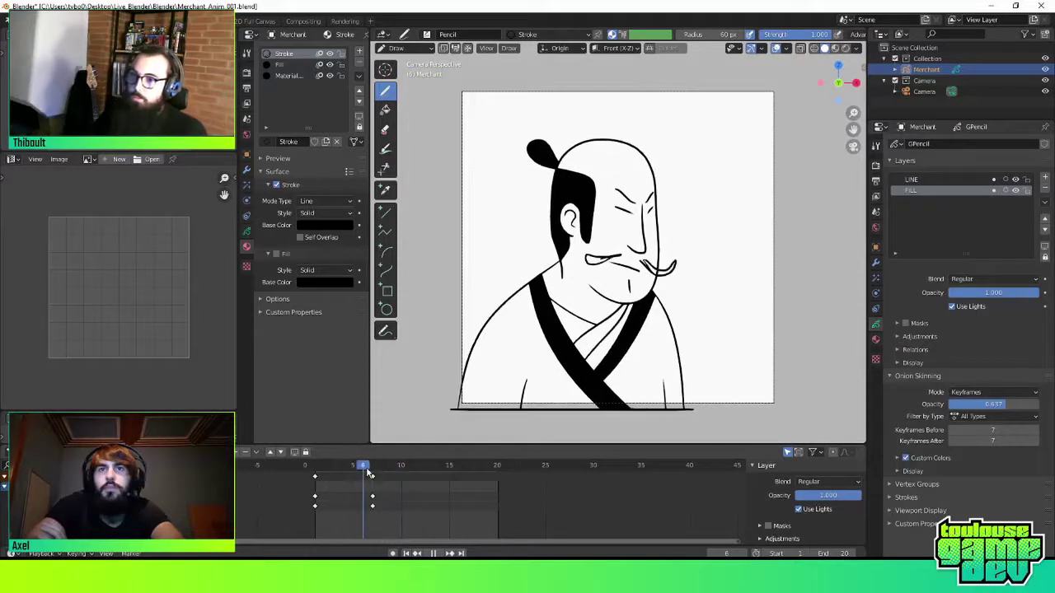
# At frame 5, return to Edit Mode and select all the merchant's strokes for interpolation
pyautogui.moveTo(368, 469); pyautogui.dragTo(353, 467)
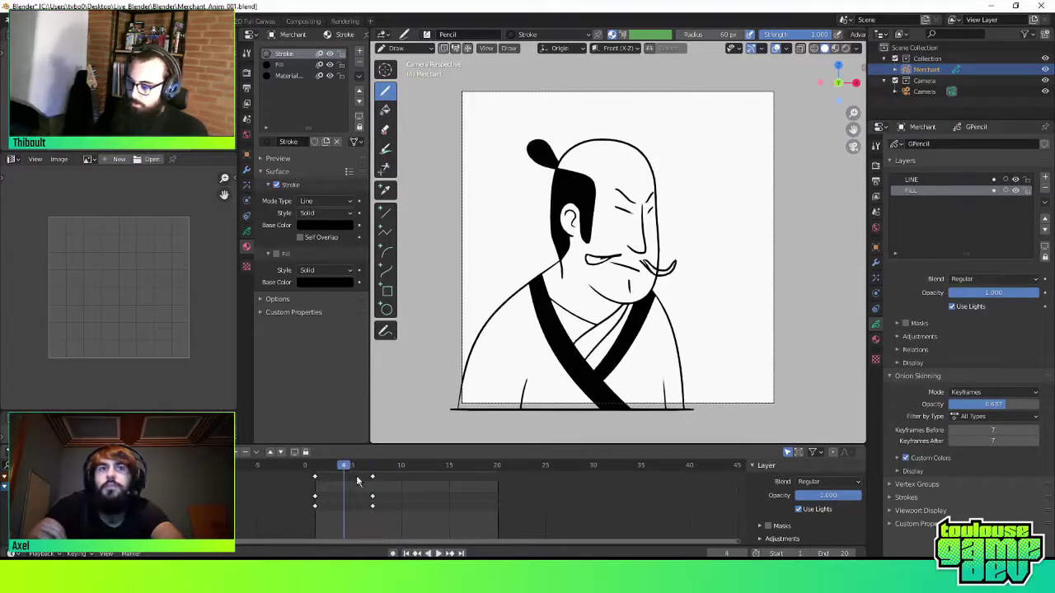
pyautogui.press('Tab')
pyautogui.moveTo(746, 97)
pyautogui.mouseDown()
pyautogui.moveTo(645, 391)
pyautogui.moveTo(564, 93)
pyautogui.mouseUp()
pyautogui.click(562, 50)
# Interpolate a new in-between at frame 4, then play back and stop on frame 7
pyautogui.click(556, 82)
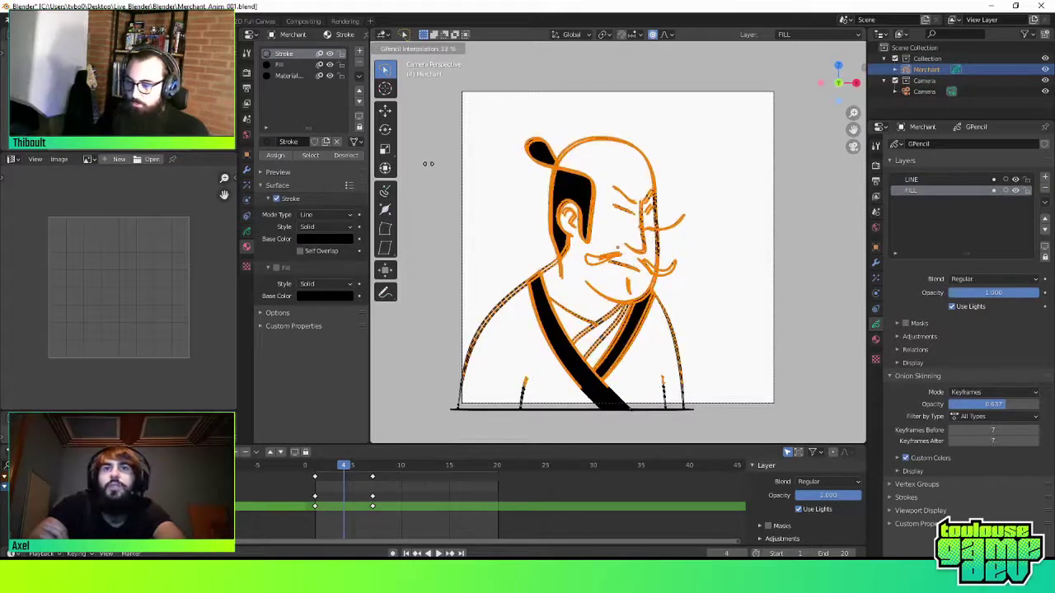
pyautogui.click(428, 163)
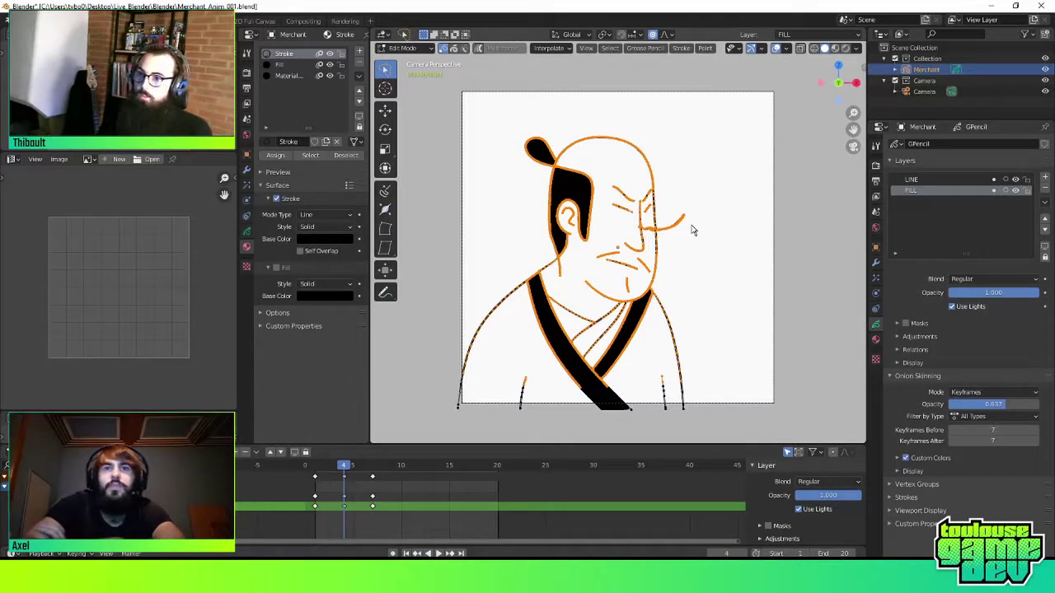
pyautogui.press('Tab')
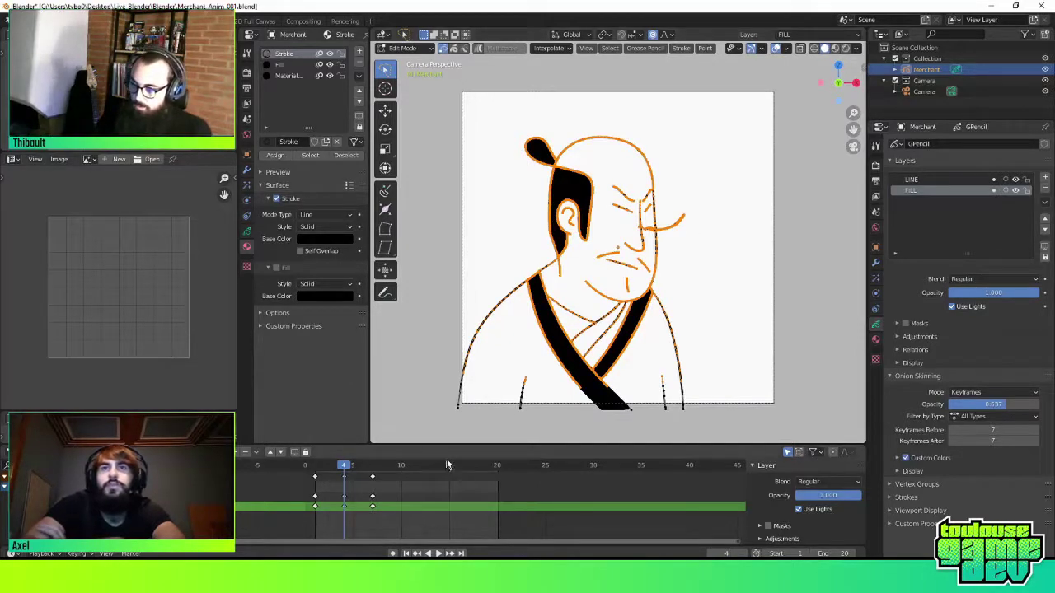
pyautogui.press('Left')
pyautogui.press('Left')
pyautogui.press('Left')
pyautogui.press('space')
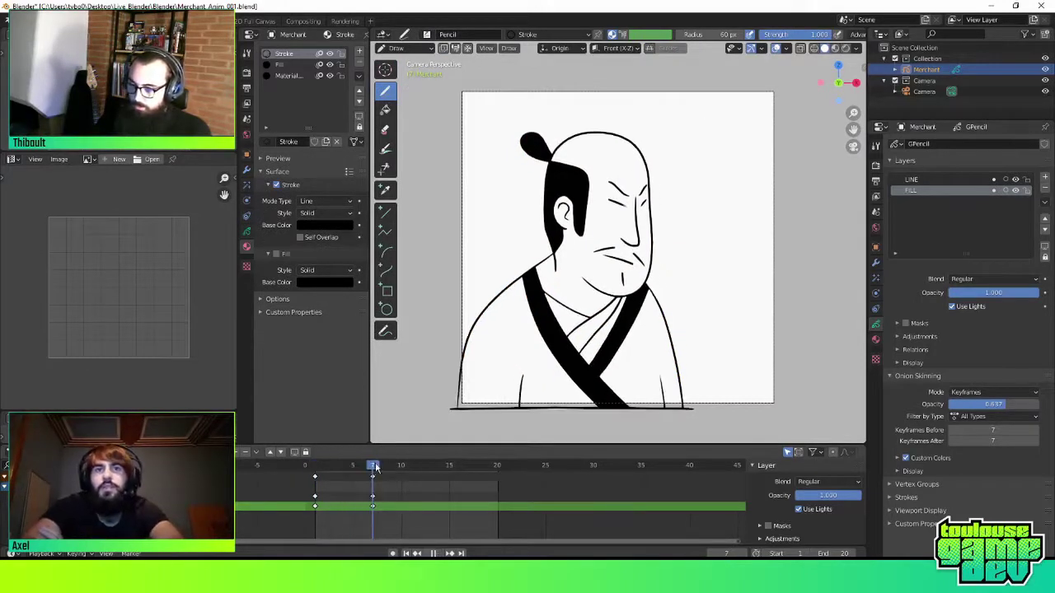
pyautogui.press('space')
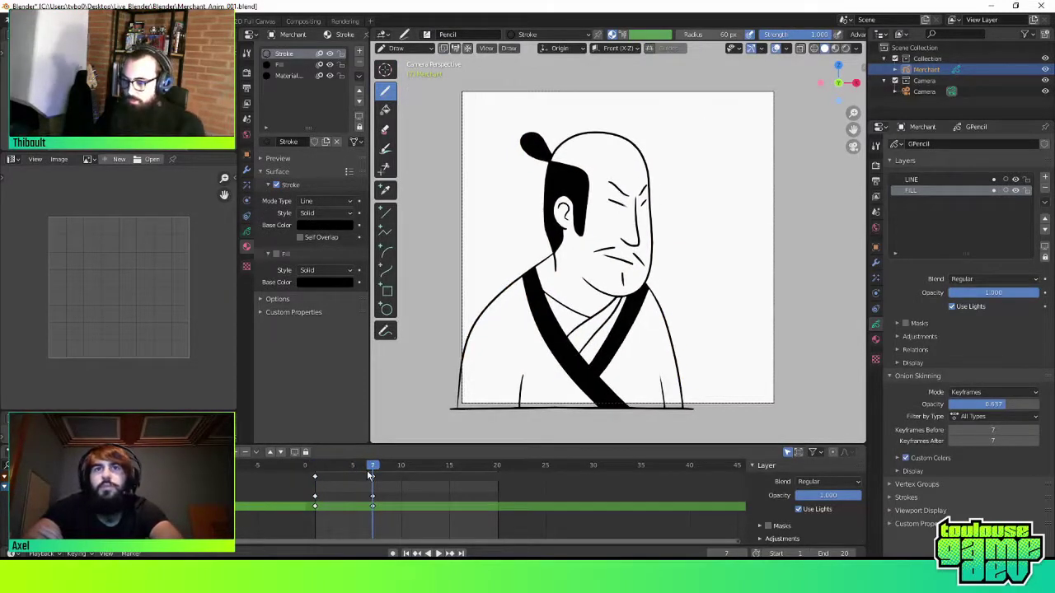
pyautogui.press('space')
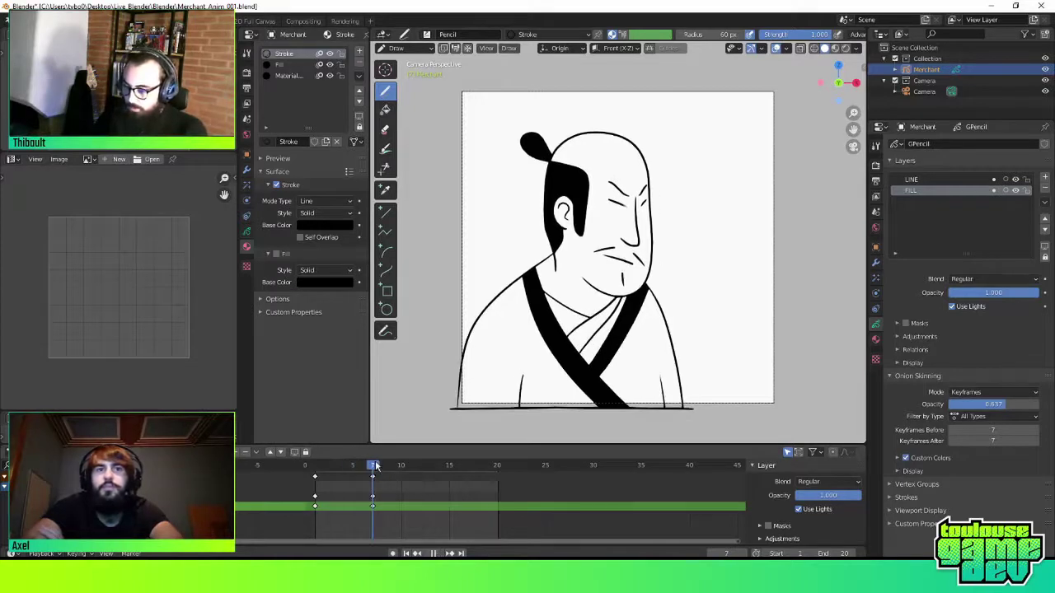
pyautogui.press('space')
# Enter Edit Mode on frame 7 and lasso-select only the head strokes
pyautogui.hotkey('ctrl', 'Tab')
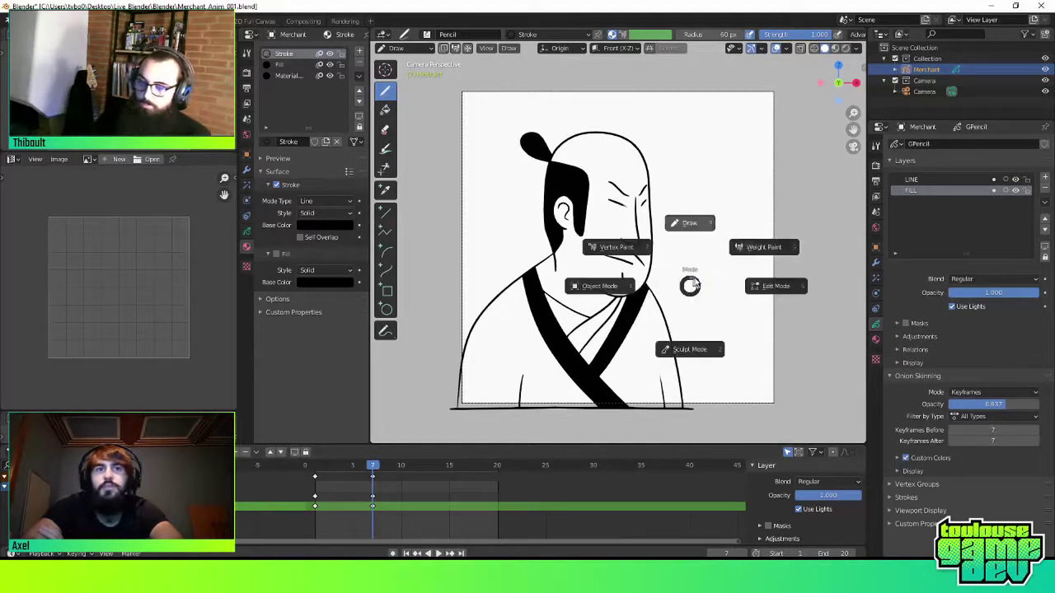
pyautogui.click(789, 286)
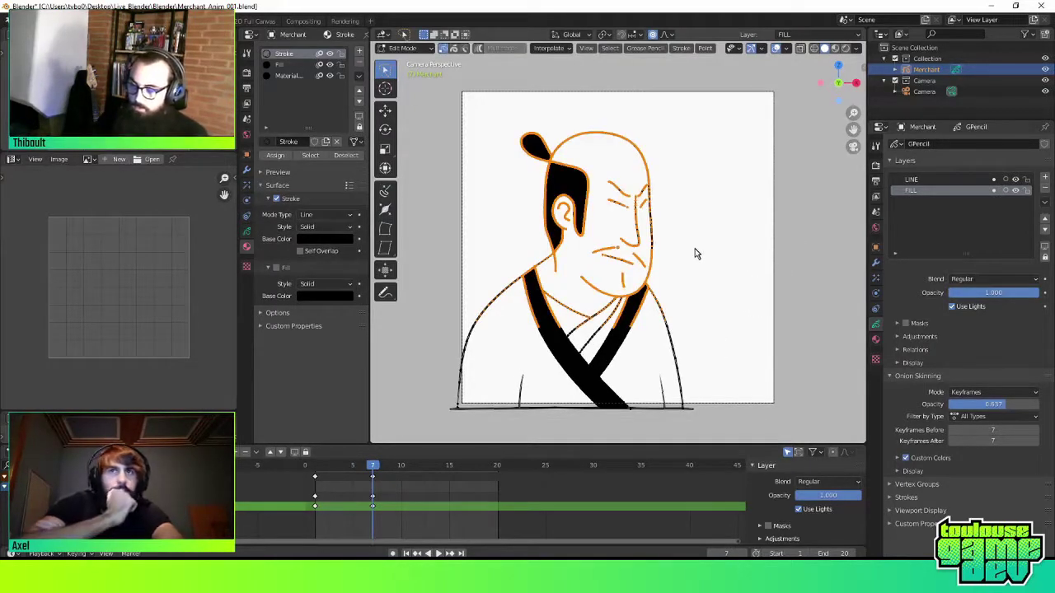
pyautogui.press('space')
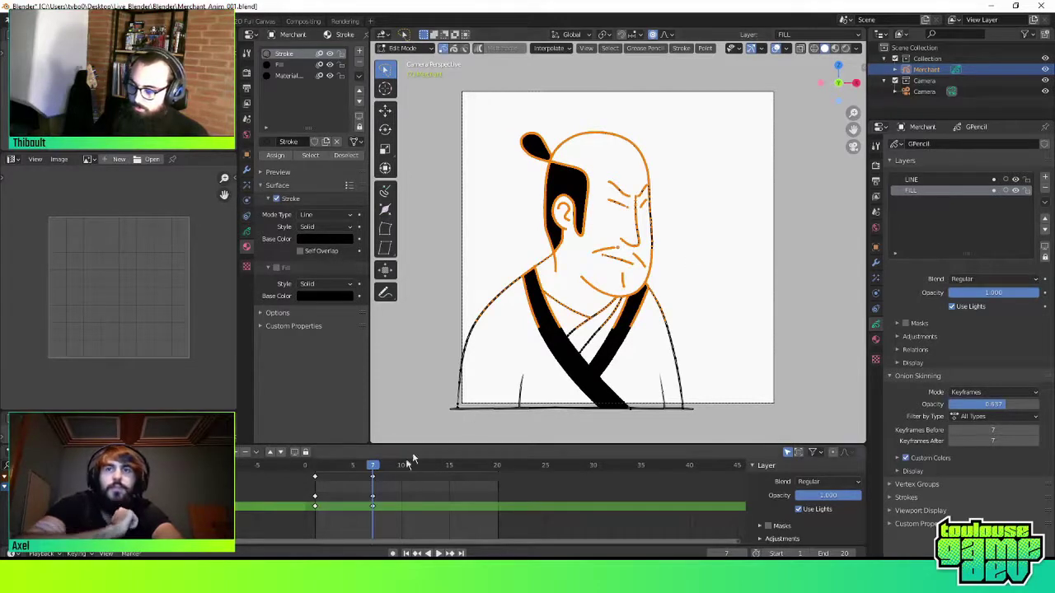
pyautogui.click(373, 466)
pyautogui.press('Escape')
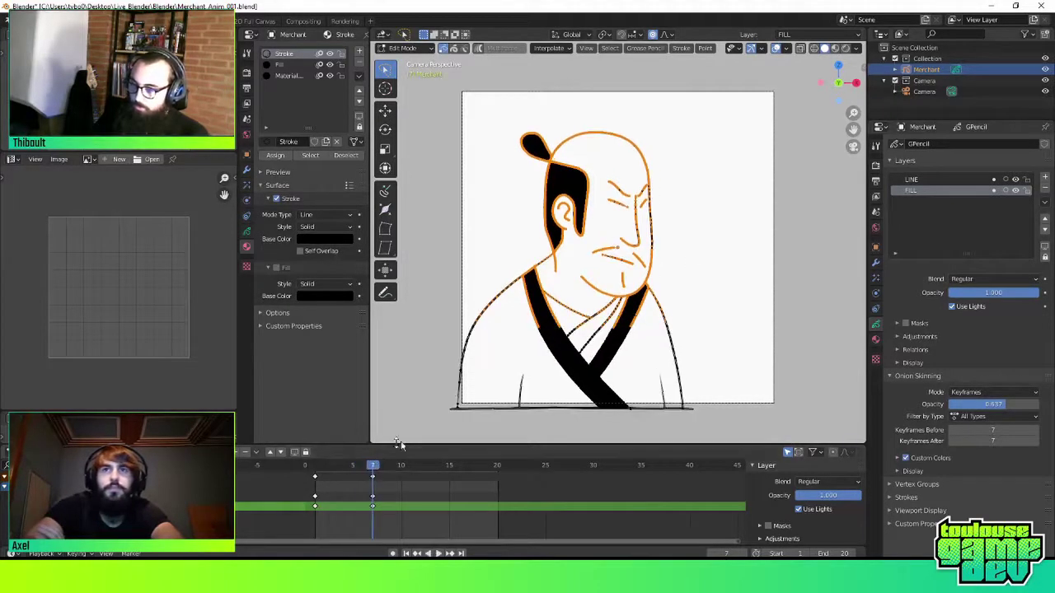
pyautogui.moveTo(552, 111); pyautogui.dragTo(524, 224)
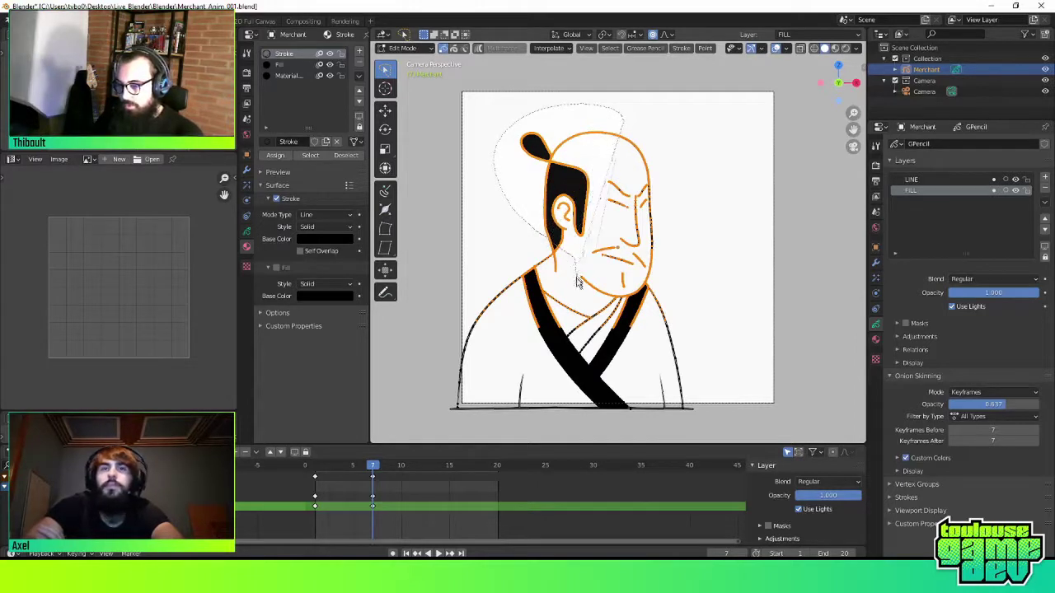
pyautogui.hotkey('ctrl', 'z')
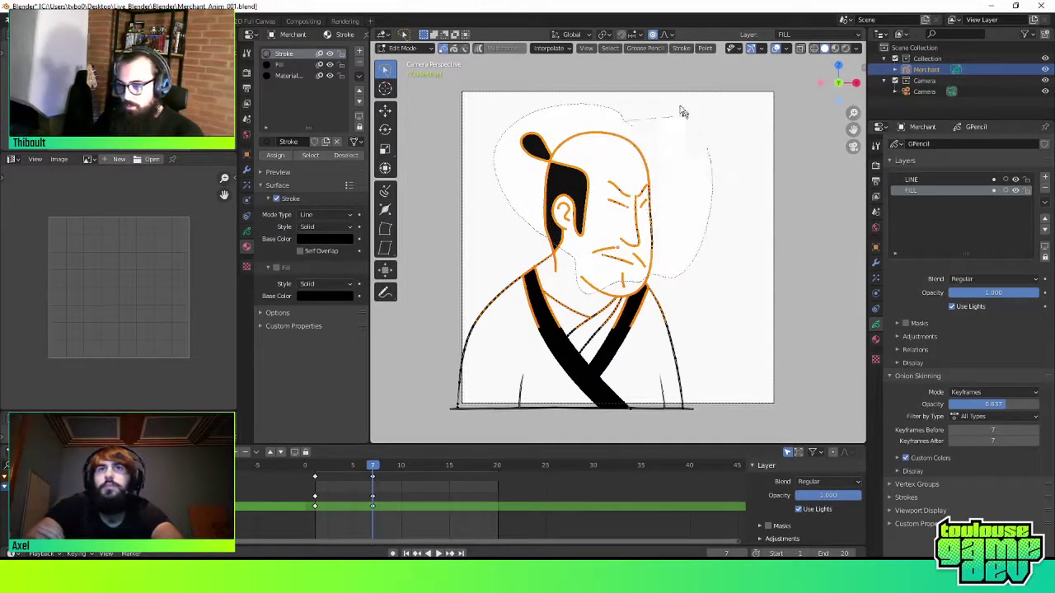
pyautogui.hotkey('ctrl', 'z')
pyautogui.hotkey('ctrl', 'z')
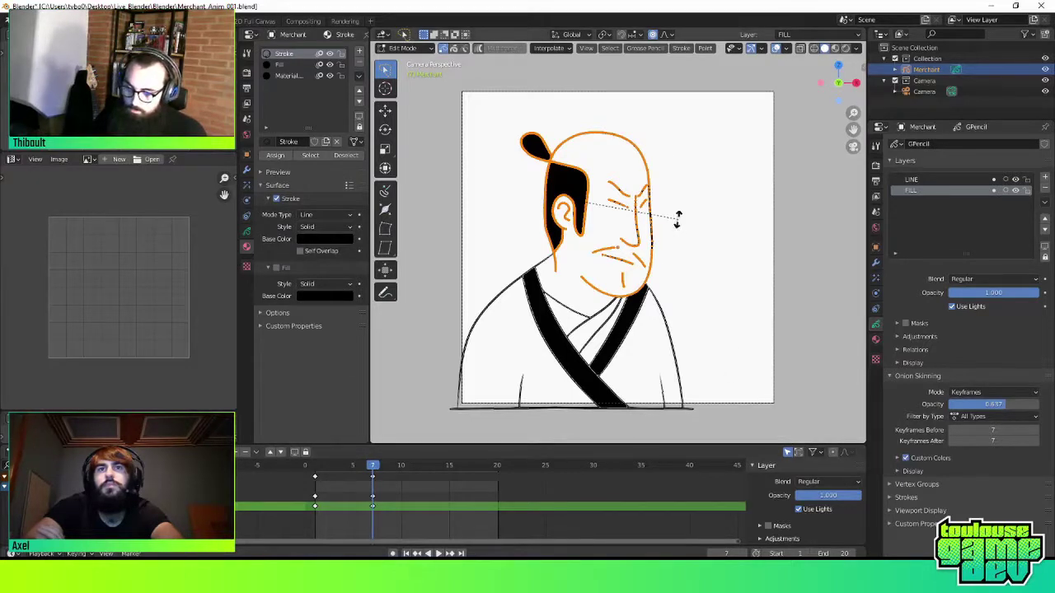
# Rotate the head slightly with proportional falloff, adjusting the influence radius
pyautogui.press('r')
pyautogui.scroll(3, 678, 216)
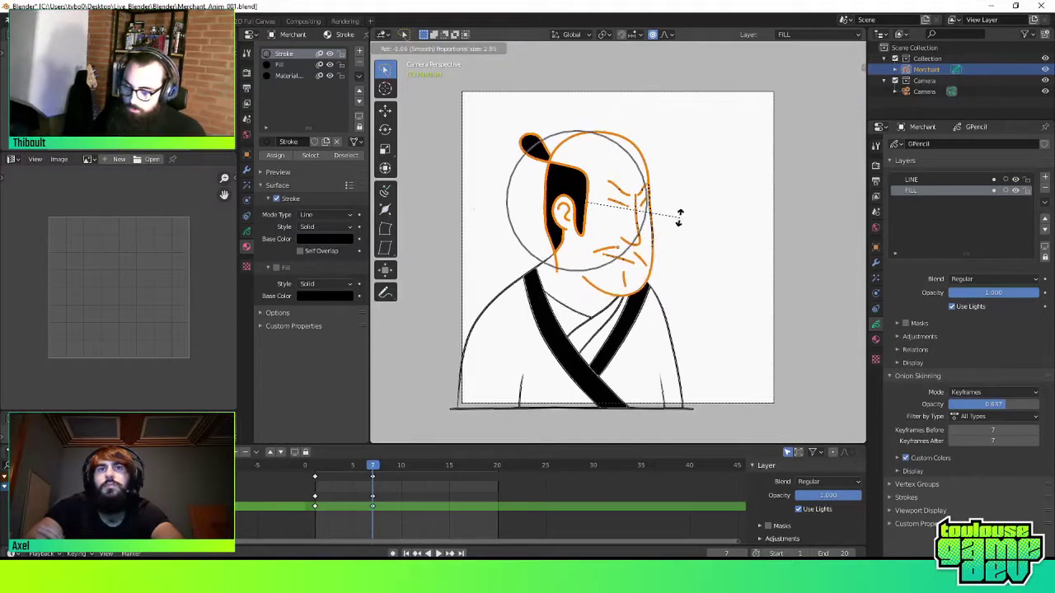
pyautogui.scroll(6, 678, 216)
pyautogui.scroll(3, 678, 216)
pyautogui.scroll(-1, 678, 216)
pyautogui.scroll(-2, 678, 216)
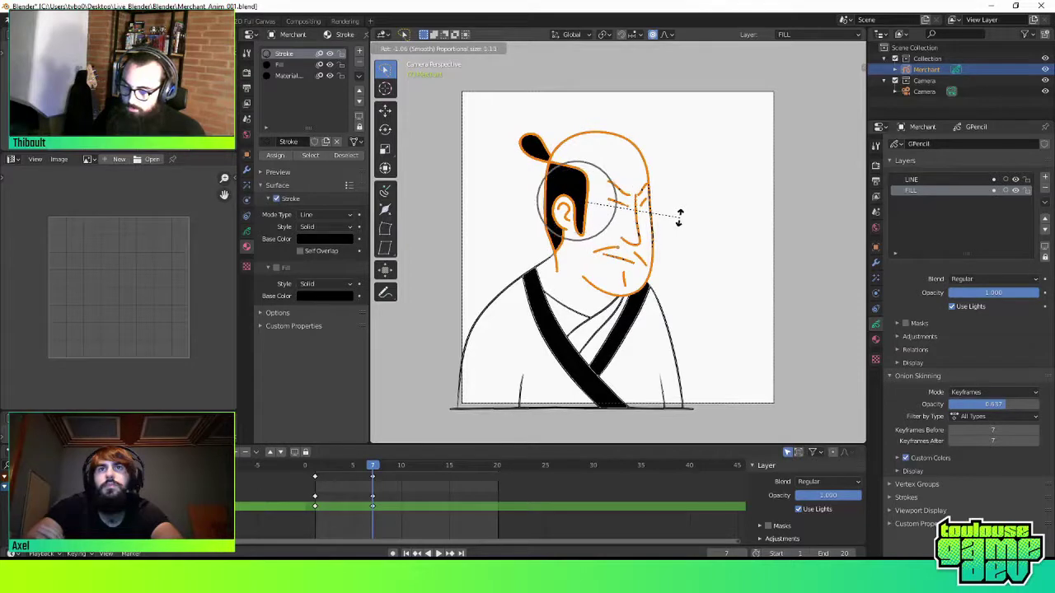
pyautogui.scroll(1, 678, 216)
pyautogui.scroll(-1, 678, 216)
pyautogui.scroll(1, 678, 216)
pyautogui.scroll(1, 679, 216)
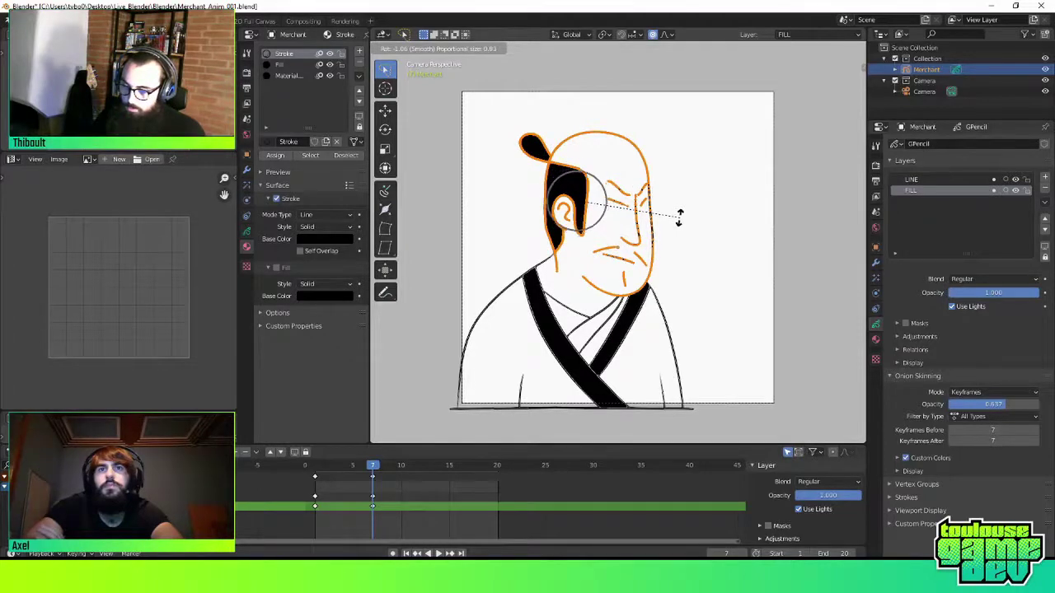
pyautogui.scroll(5, 678, 216)
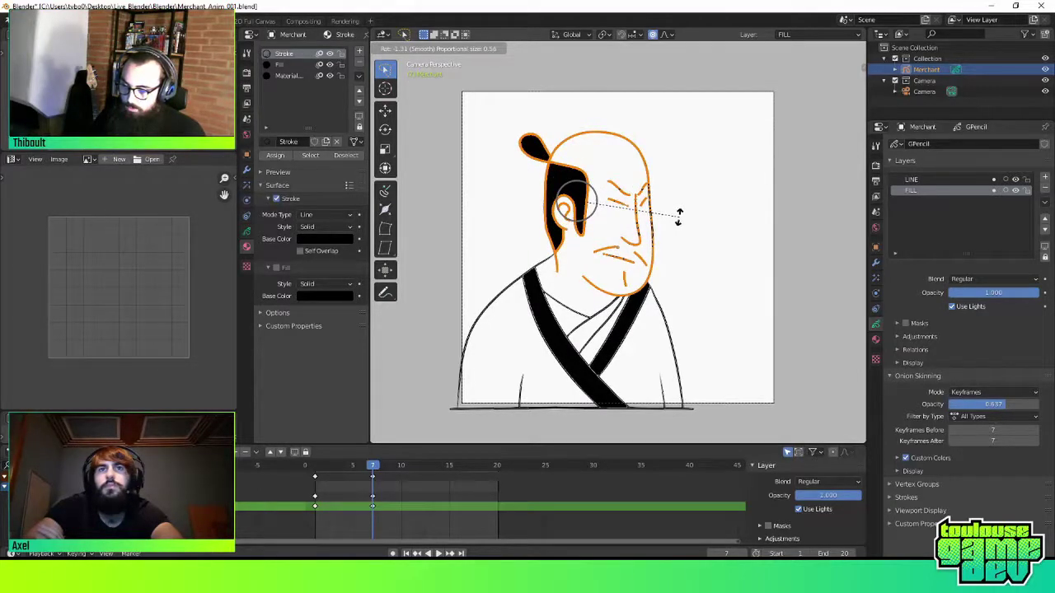
pyautogui.scroll(3, 678, 215)
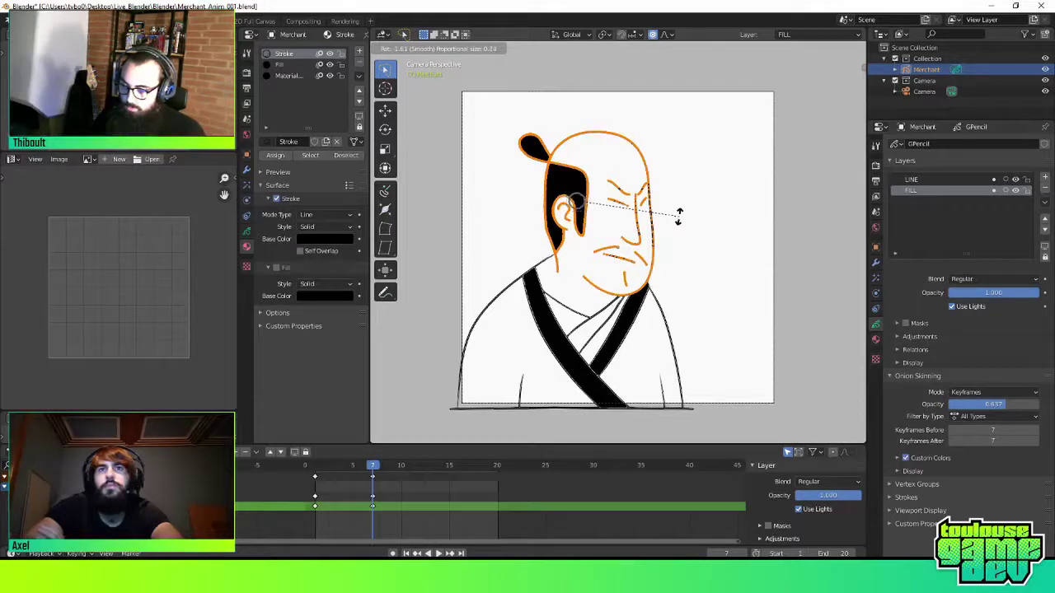
pyautogui.click(678, 217)
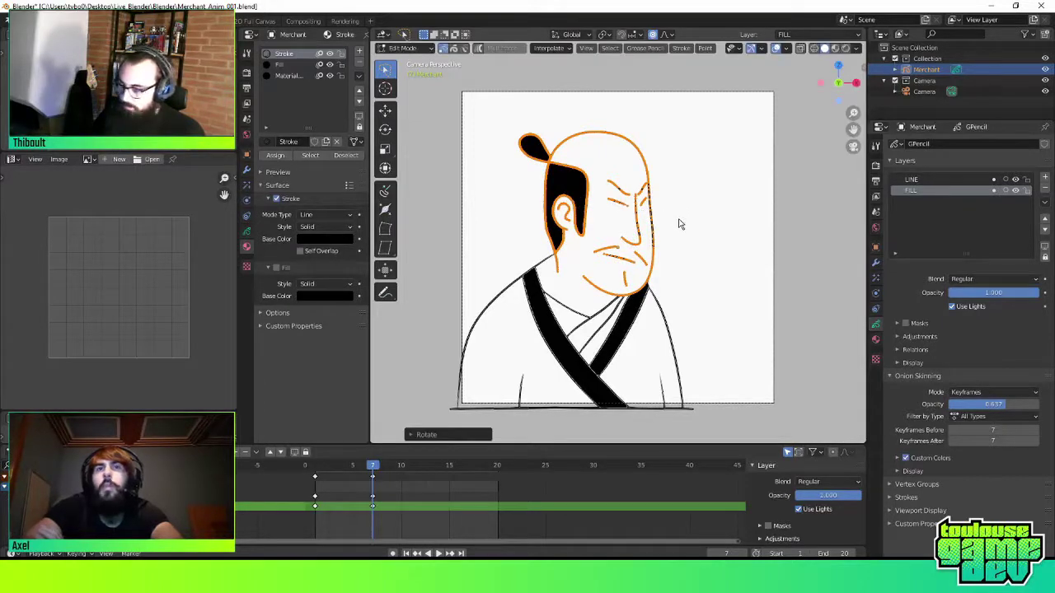
# Nudge the head sideways along X and switch back to Draw mode
pyautogui.press('g')
pyautogui.press('x')
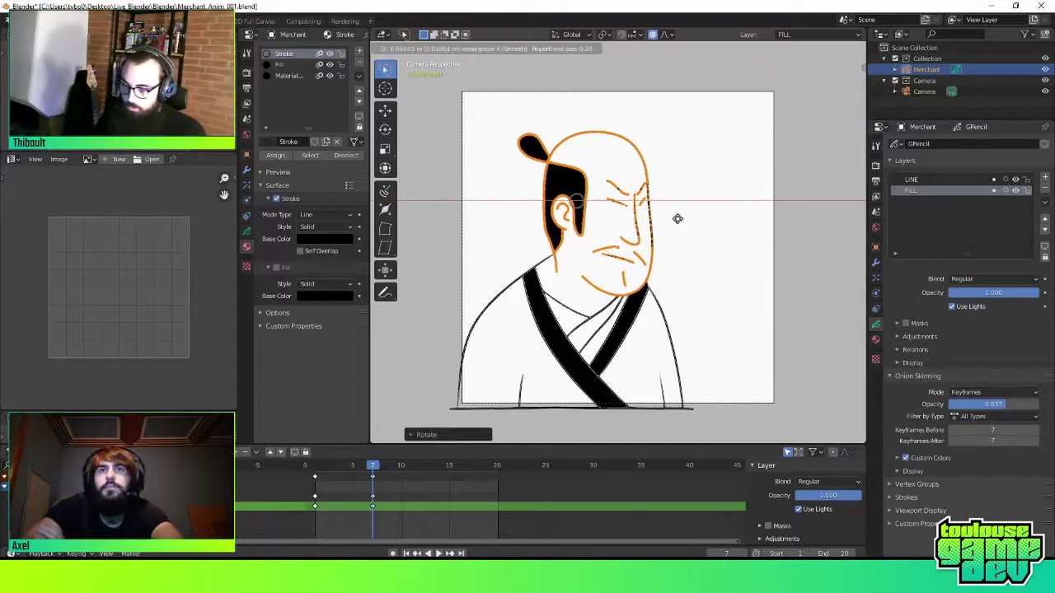
pyautogui.click(676, 218)
pyautogui.hotkey('ctrl', 'Tab')
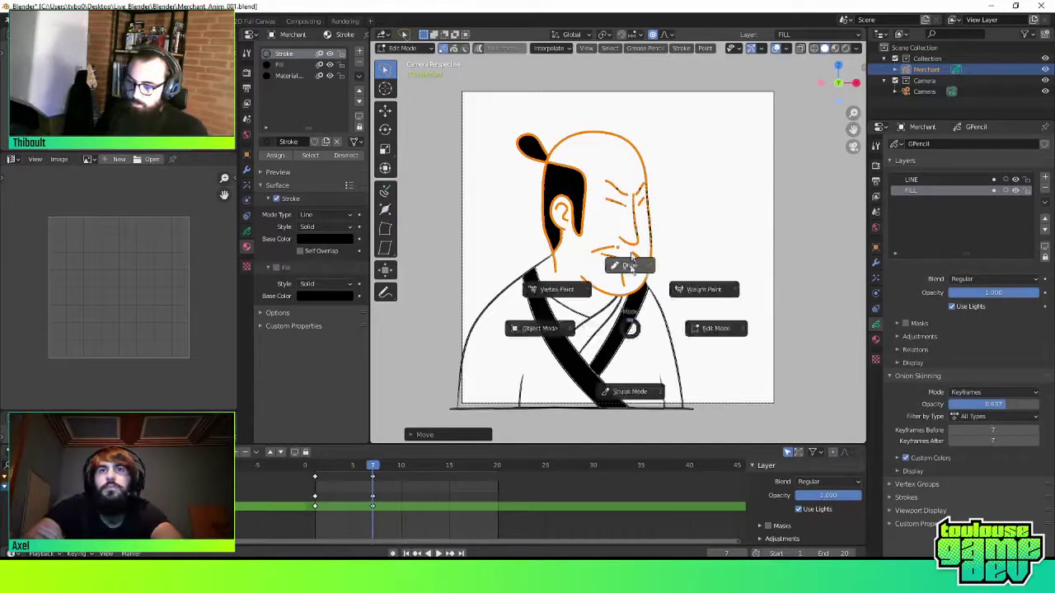
pyautogui.click(666, 331)
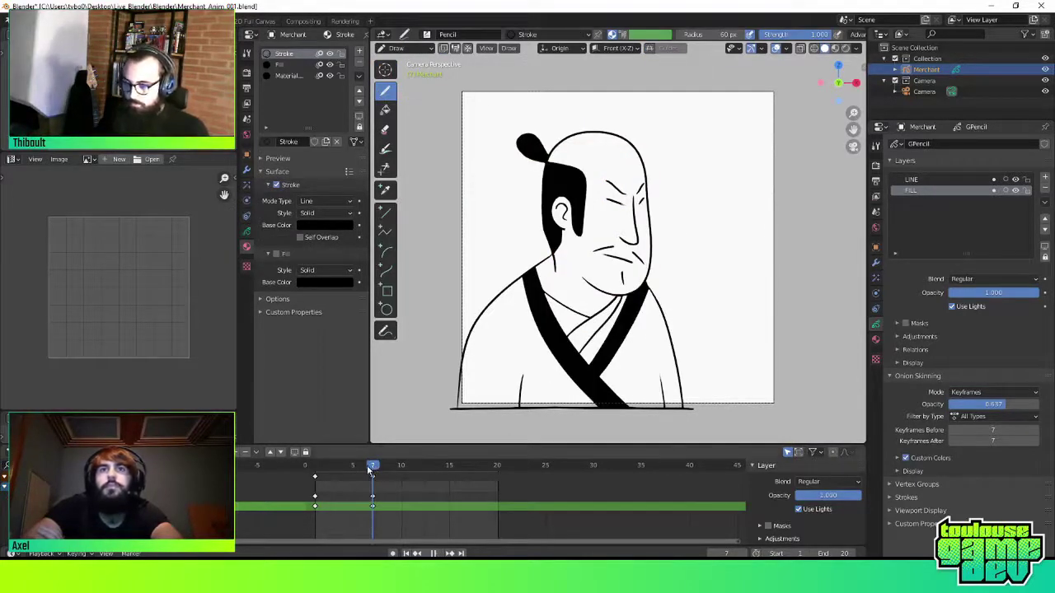
# Scrub the timeline to frame 7 and zoom in on the top of the head
pyautogui.moveTo(370, 470)
pyautogui.mouseDown()
pyautogui.moveTo(382, 474)
pyautogui.moveTo(353, 471)
pyautogui.mouseUp()
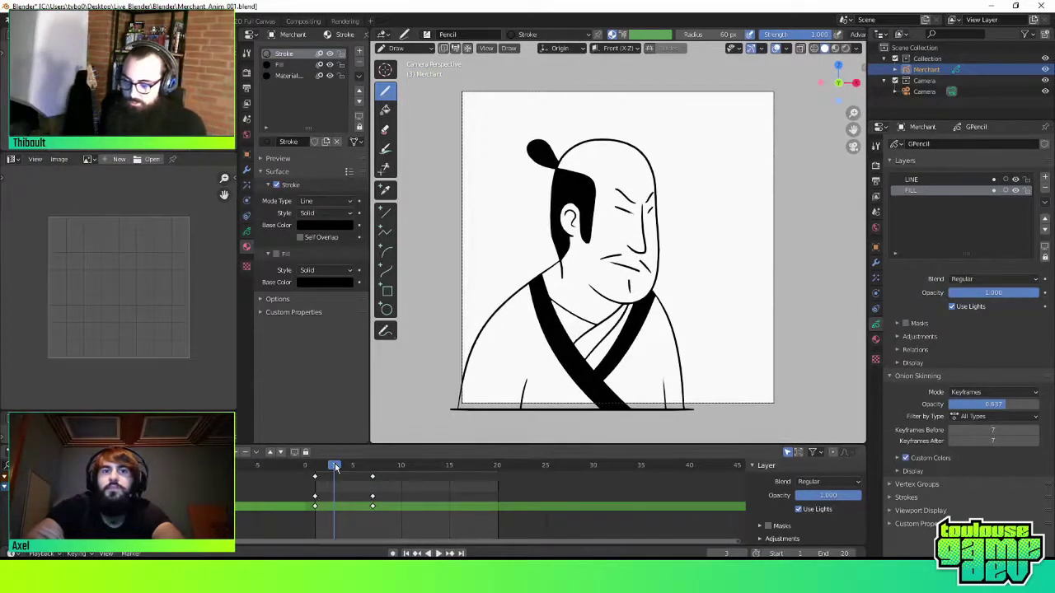
pyautogui.moveTo(336, 468); pyautogui.dragTo(373, 467)
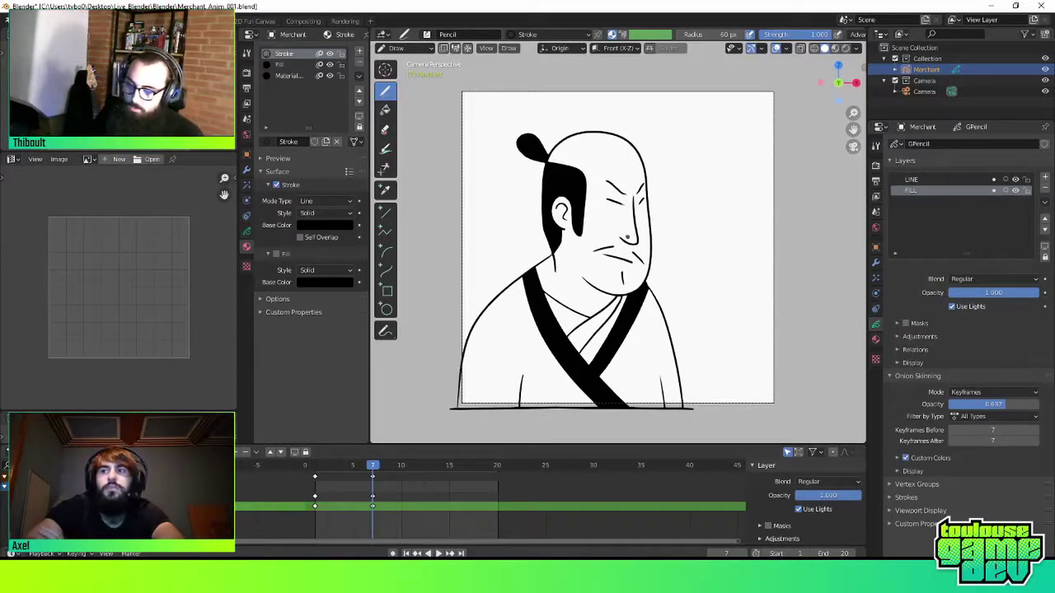
pyautogui.scroll(2, 645, 249)
pyautogui.scroll(3, 675, 223)
pyautogui.scroll(1, 695, 205)
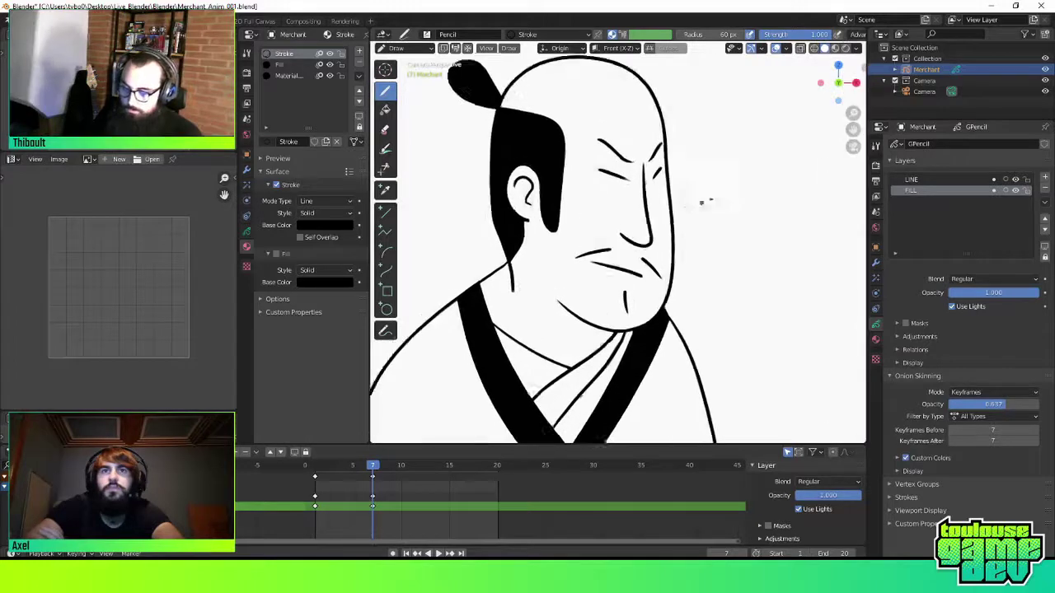
pyautogui.keyDown('shift'); pyautogui.moveTo(686, 199); pyautogui.dragTo(683, 249, button='middle'); pyautogui.keyUp('shift')
# In Edit Mode, select the two small eye strokes and delete them
pyautogui.hotkey('ctrl', 'Tab')
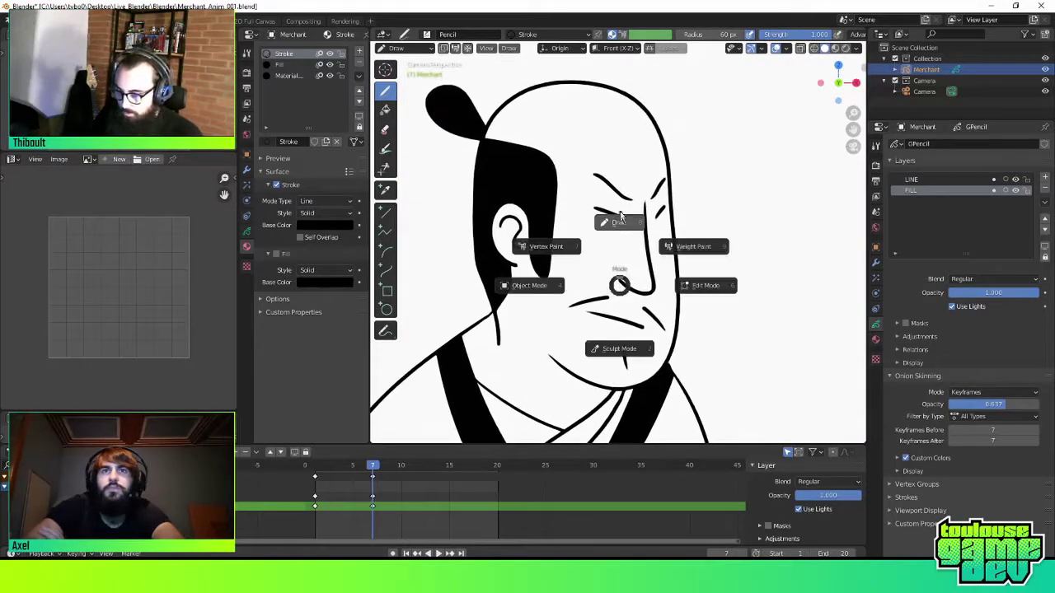
pyautogui.press('Tab')
pyautogui.click(662, 213)
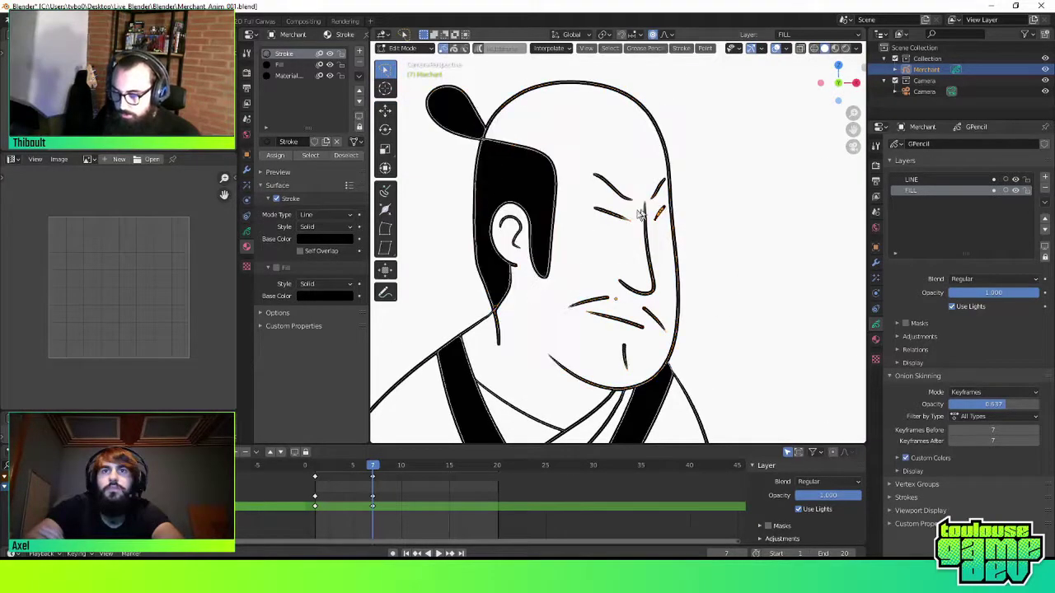
pyautogui.keyDown('shift'); pyautogui.click(636, 213); pyautogui.keyUp('shift')
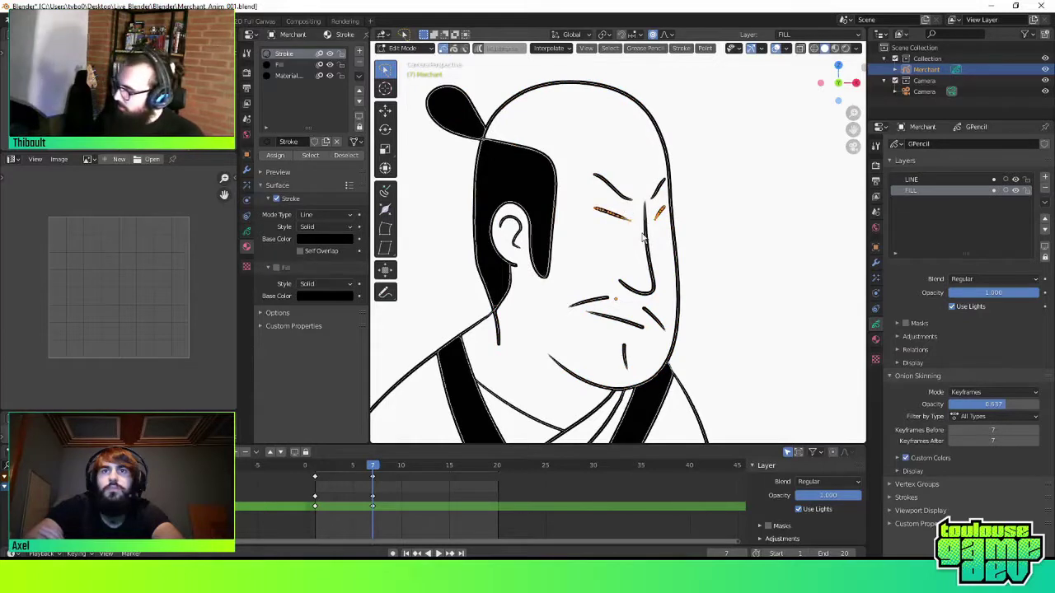
pyautogui.press('x')
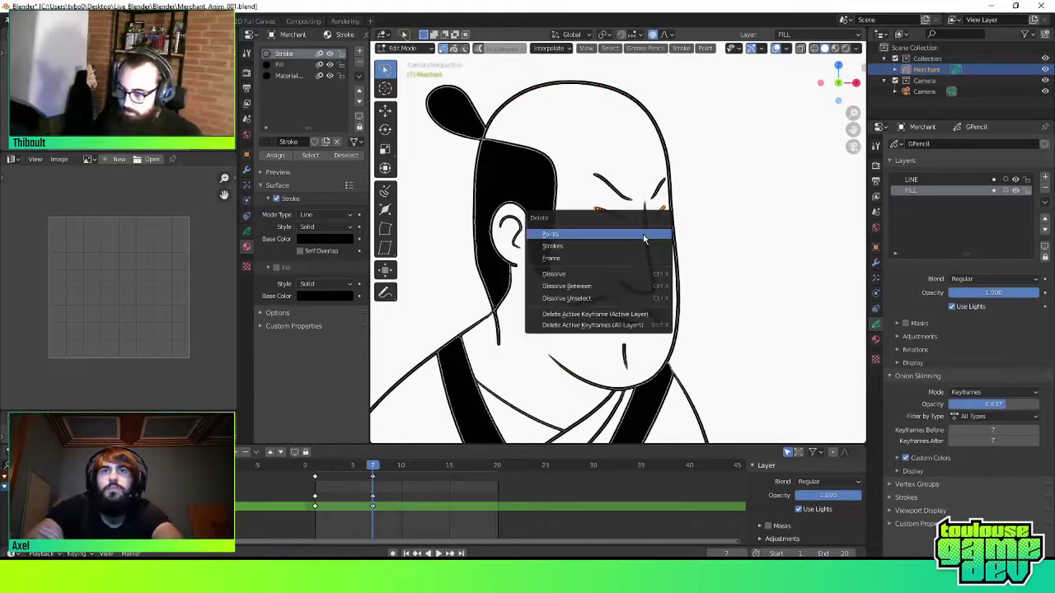
pyautogui.click(644, 238)
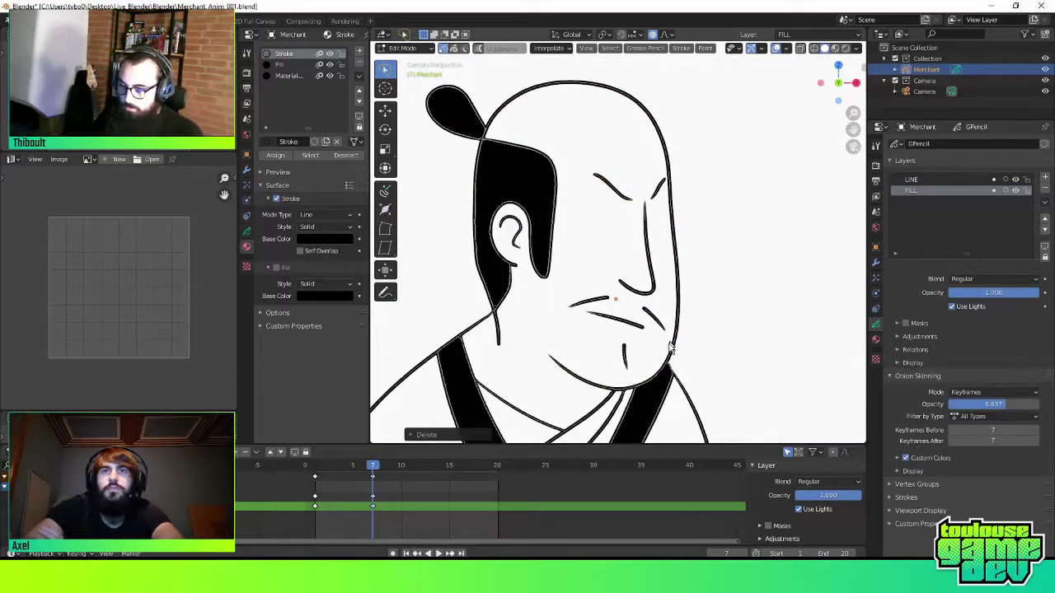
# Return to Draw mode and enable onion skinning on the LINE and FILL layers
pyautogui.hotkey('ctrl', 'Tab')
pyautogui.click(691, 330)
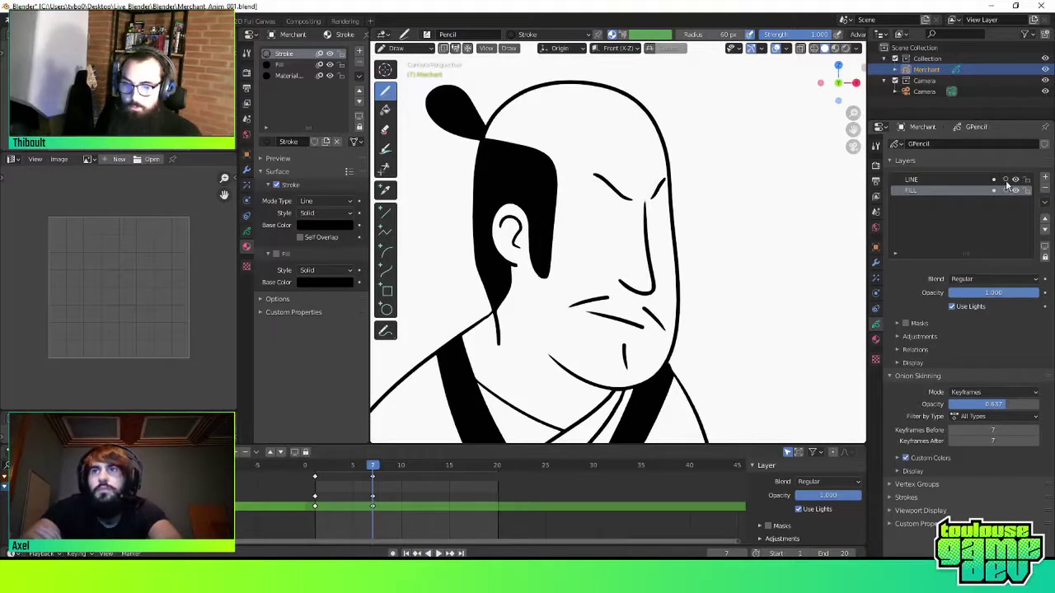
pyautogui.click(1004, 181)
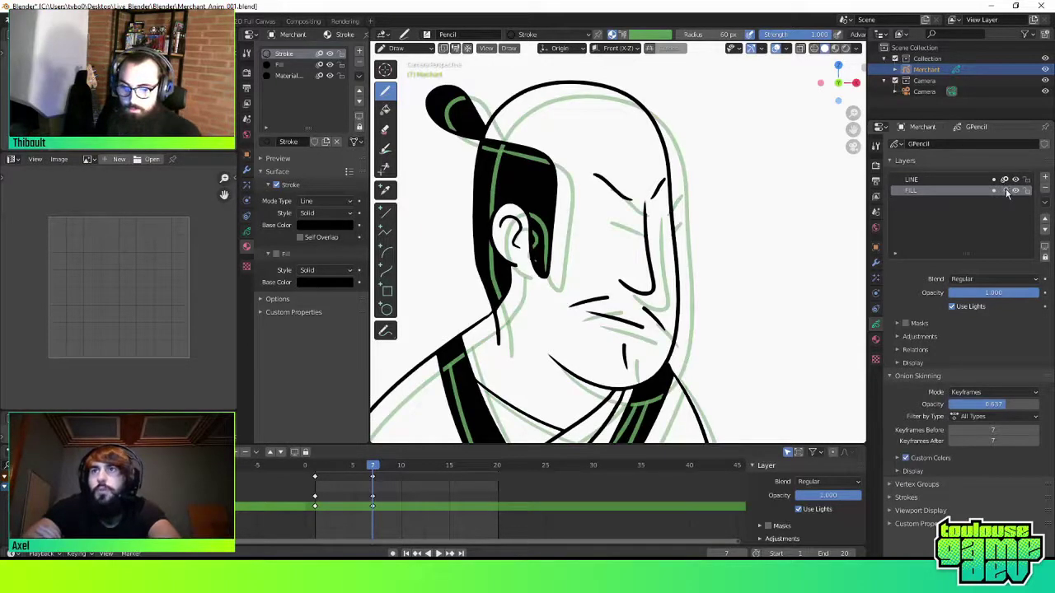
pyautogui.click(1004, 191)
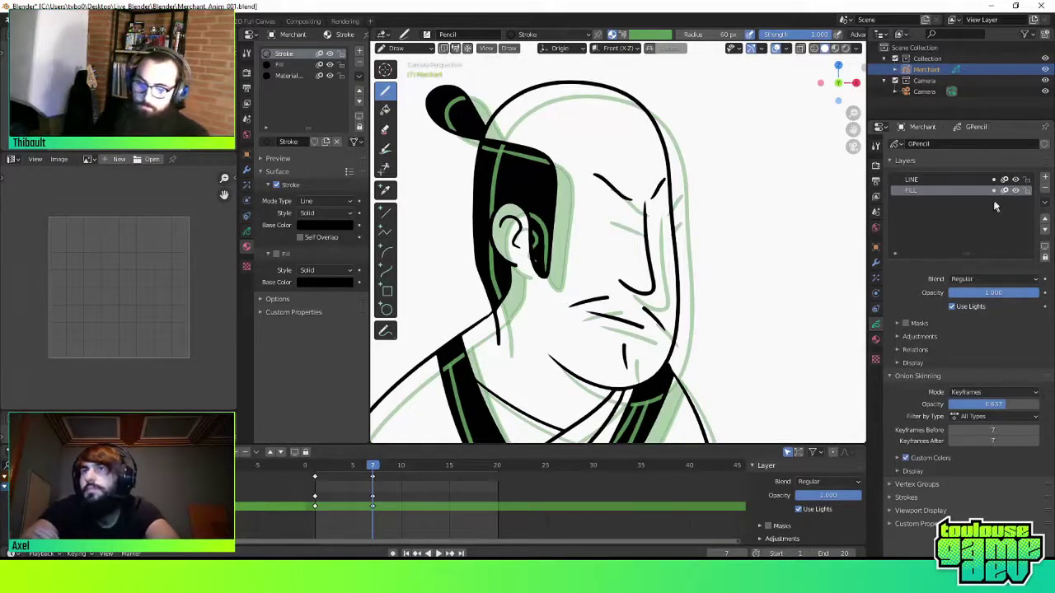
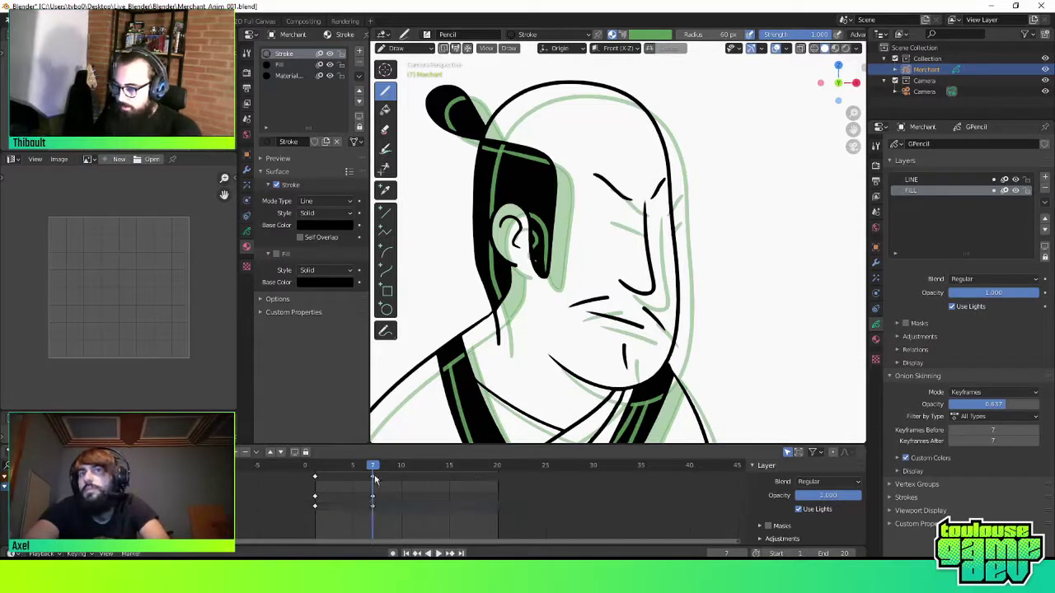
# Duplicate the selected keyframes onto frame 6 and play the animation to review the timing
pyautogui.click(384, 486)
pyautogui.hotkey('shift', 'd')
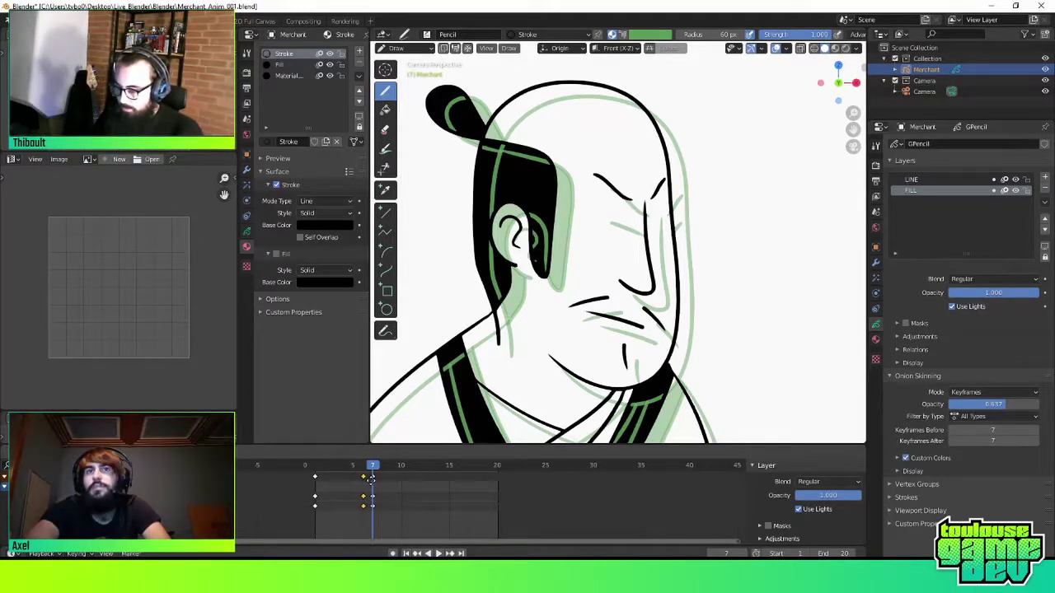
pyautogui.click(373, 486)
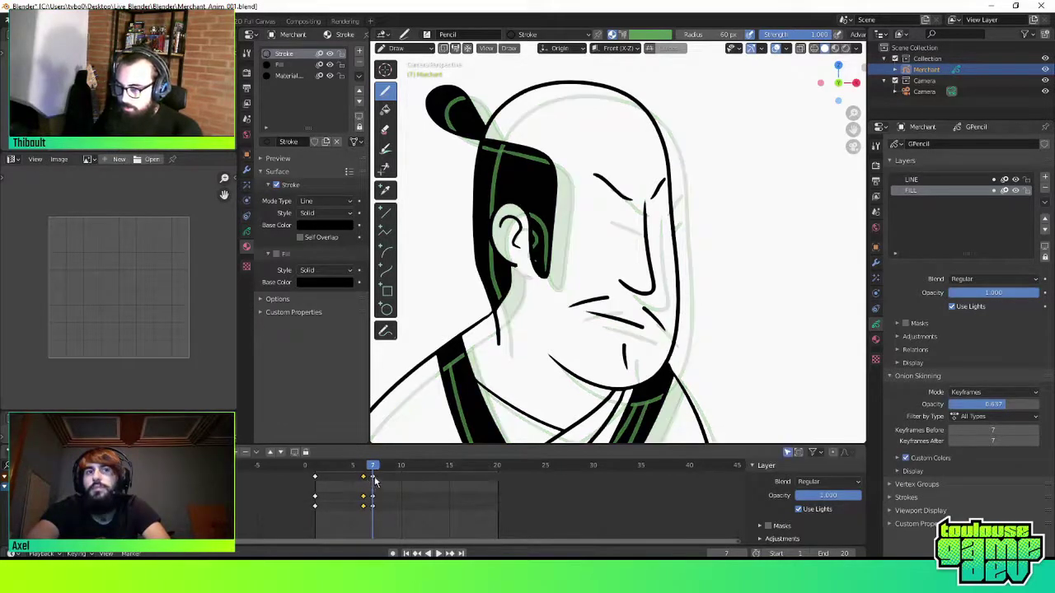
pyautogui.press('space')
pyautogui.press('Escape')
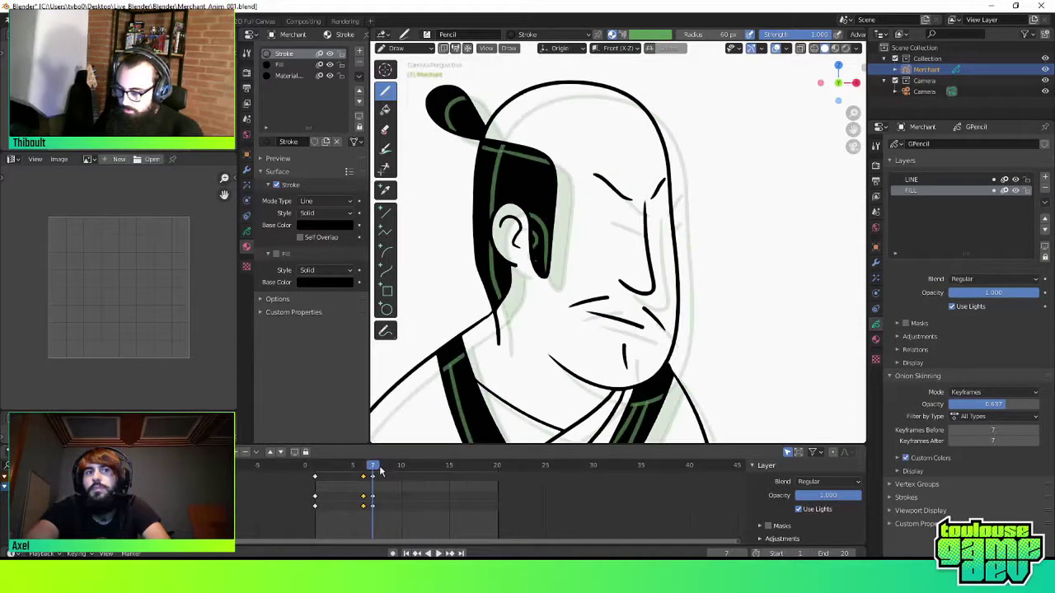
# Duplicate the FILL and LINE frame-7 keyframes onto frame 8 and move the playhead to frame 8
pyautogui.click(377, 475)
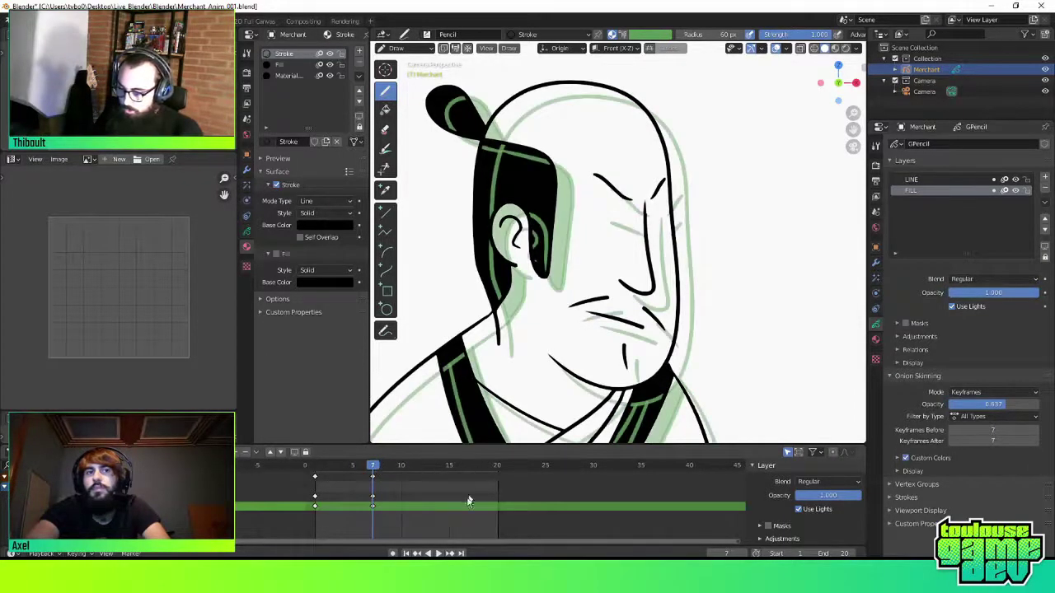
pyautogui.press('Tab')
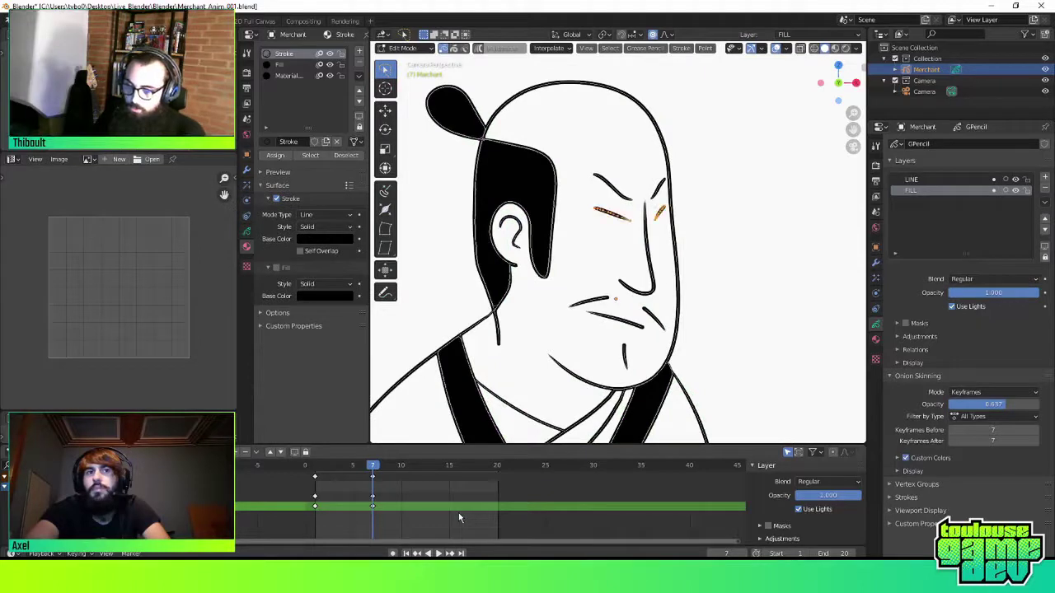
pyautogui.click(373, 482)
pyautogui.hotkey('shift', 'd')
pyautogui.click(383, 482)
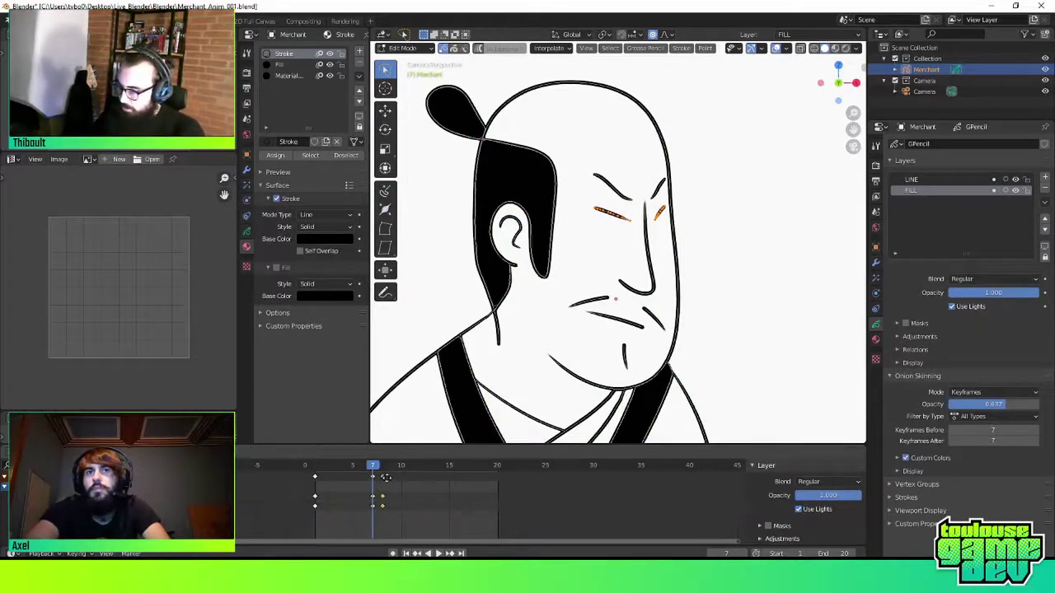
pyautogui.moveTo(375, 468); pyautogui.dragTo(383, 468)
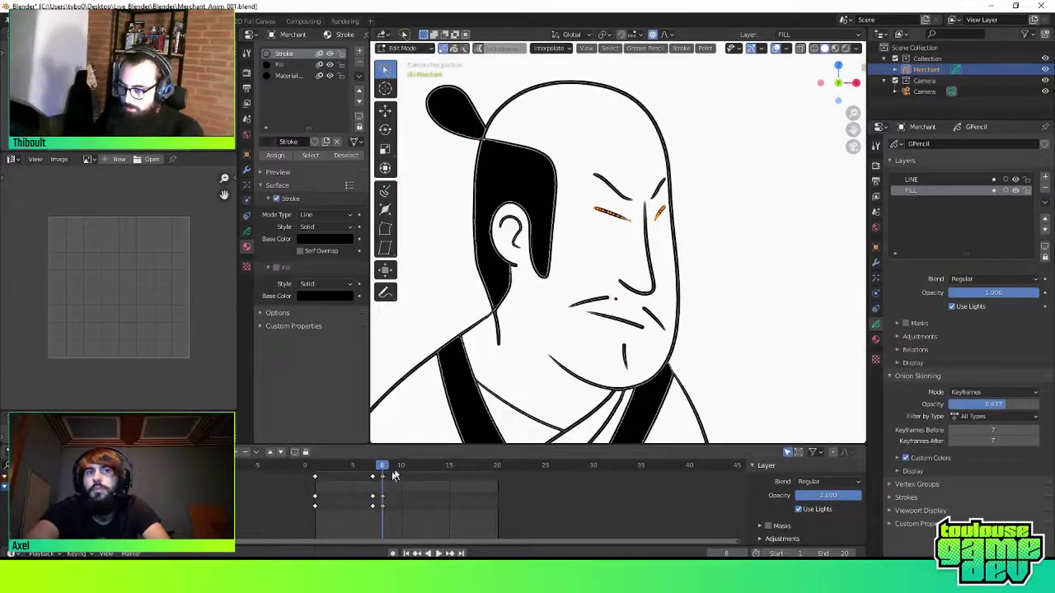
# Make FILL the active layer and switch to Draw Mode
pyautogui.click(658, 219)
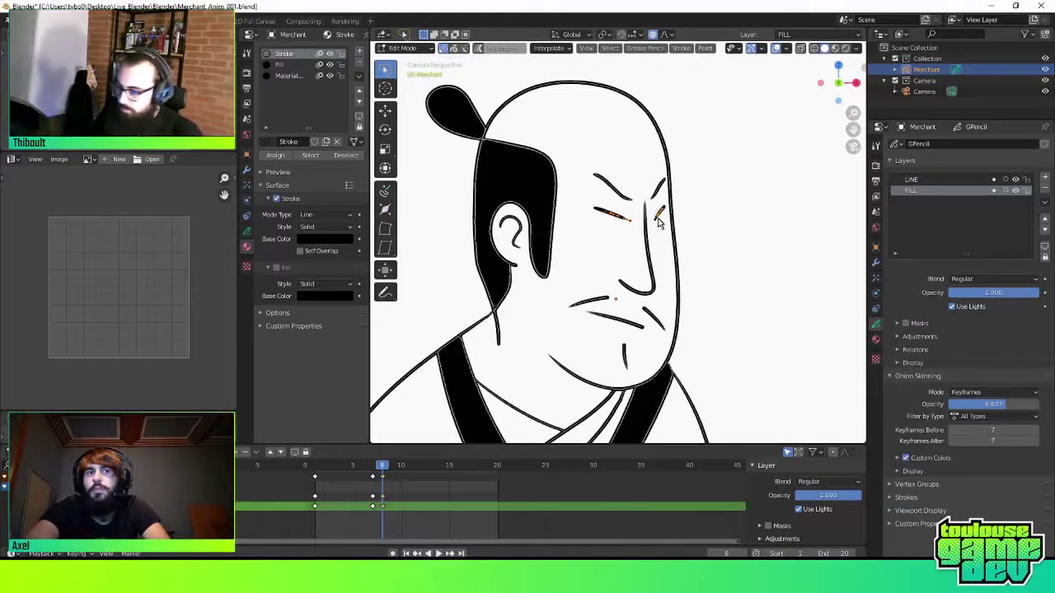
pyautogui.hotkey('ctrl', 'Tab')
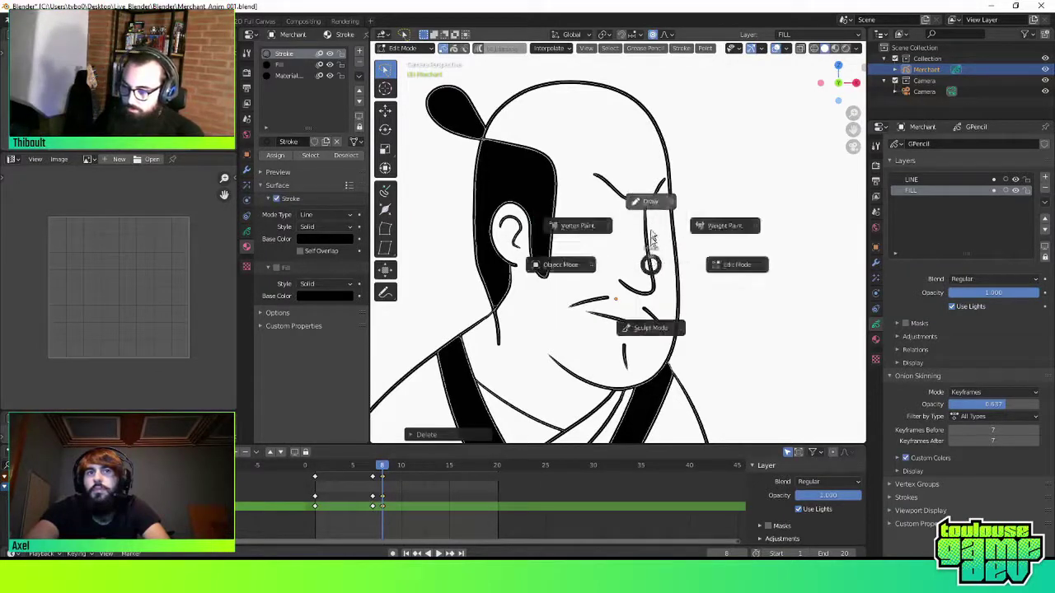
pyautogui.click(652, 200)
# Enable layer onion skinning, draw open almond eyes at frame 8, then return to Object Mode
pyautogui.click(1004, 190)
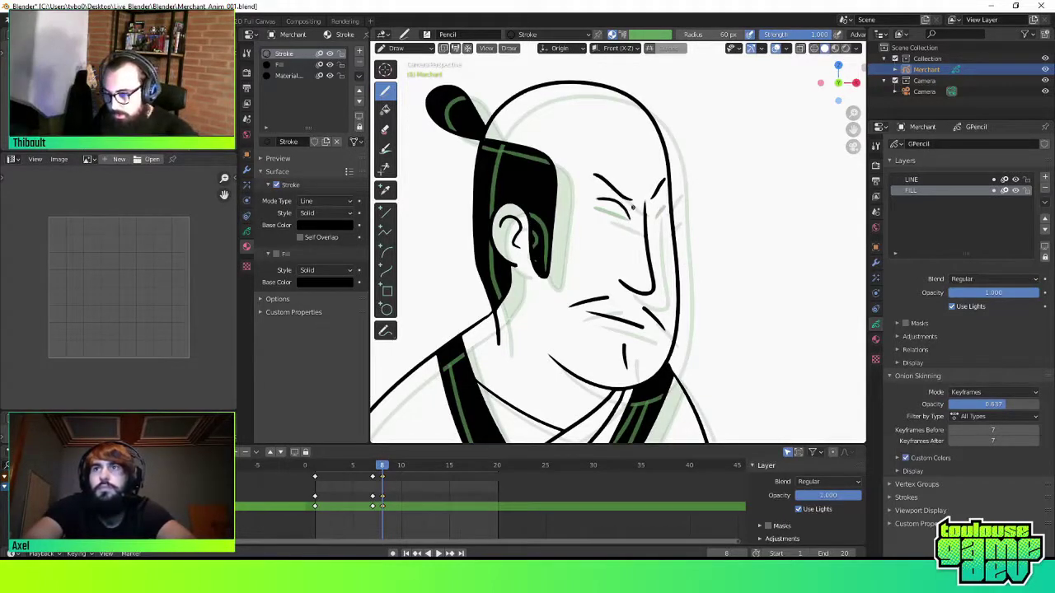
pyautogui.moveTo(595, 203); pyautogui.dragTo(631, 218)
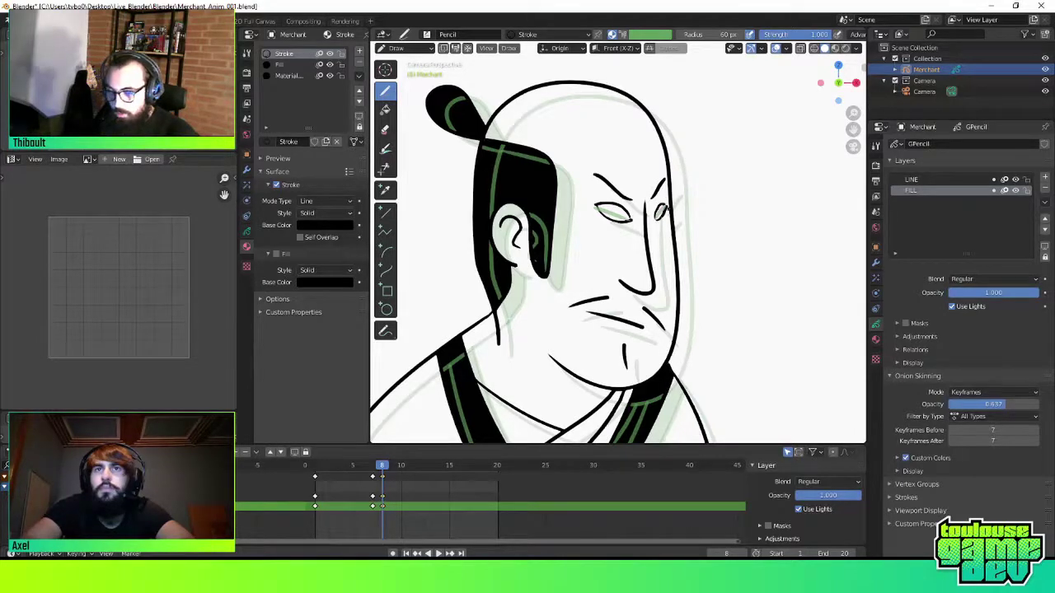
pyautogui.hotkey('ctrl', 'Tab')
pyautogui.click(680, 213)
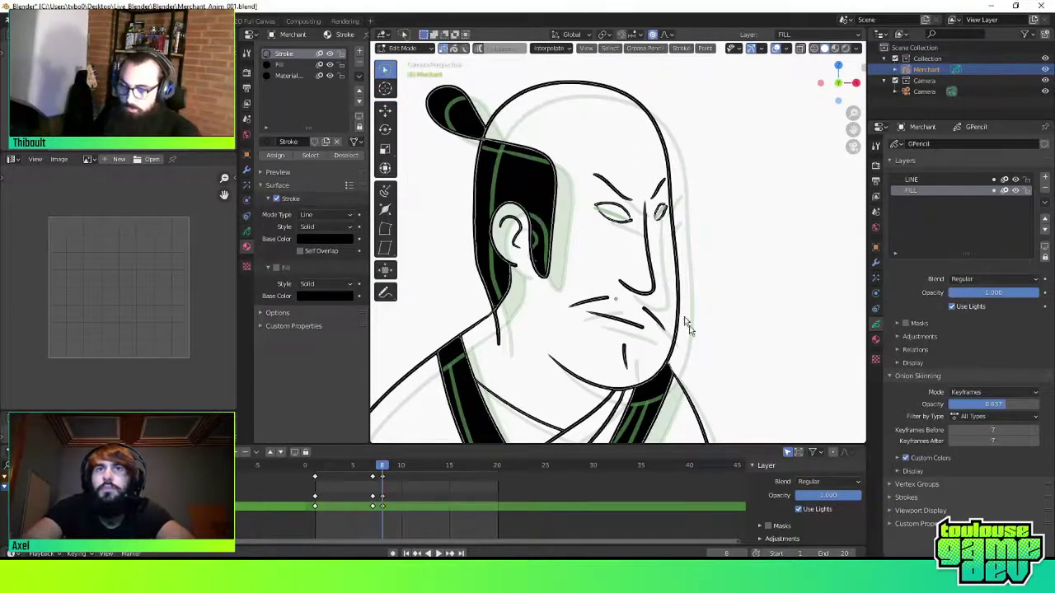
pyautogui.hotkey('ctrl', 'Tab')
pyautogui.click(651, 299)
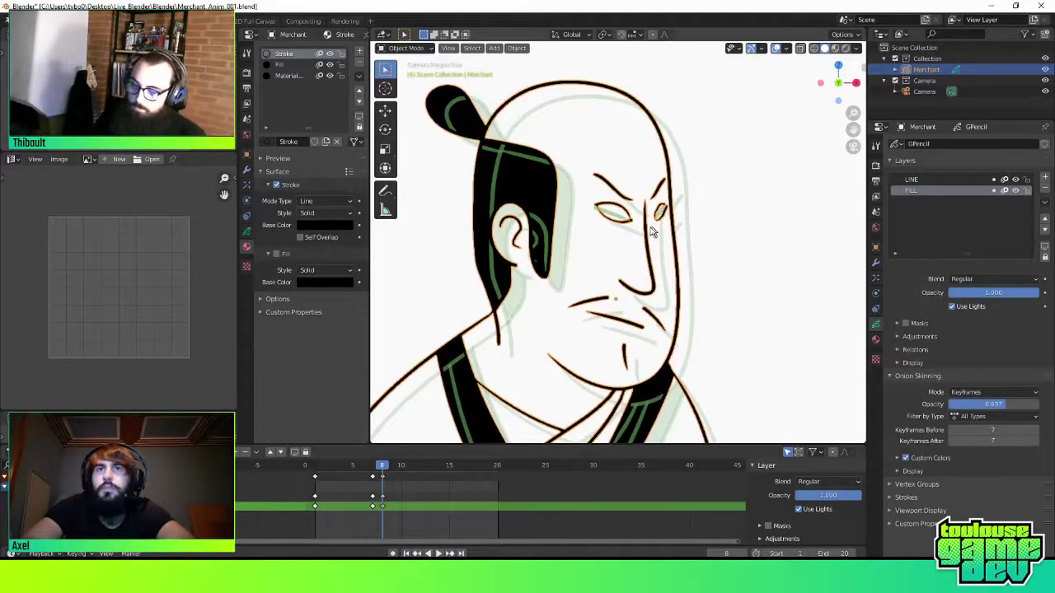
# Zoom in and, in Edit Mode, enlarge the small right-eye stroke and shift it left and down
pyautogui.scroll(2, 651, 233)
pyautogui.scroll(2, 655, 247)
pyautogui.scroll(1, 659, 264)
pyautogui.scroll(2, 651, 275)
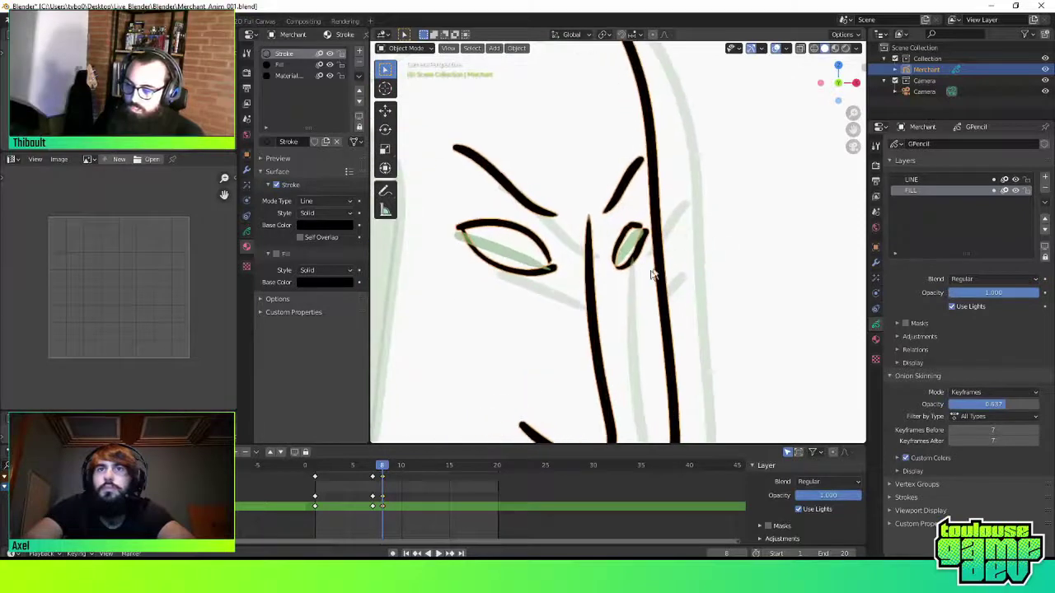
pyautogui.press('Tab')
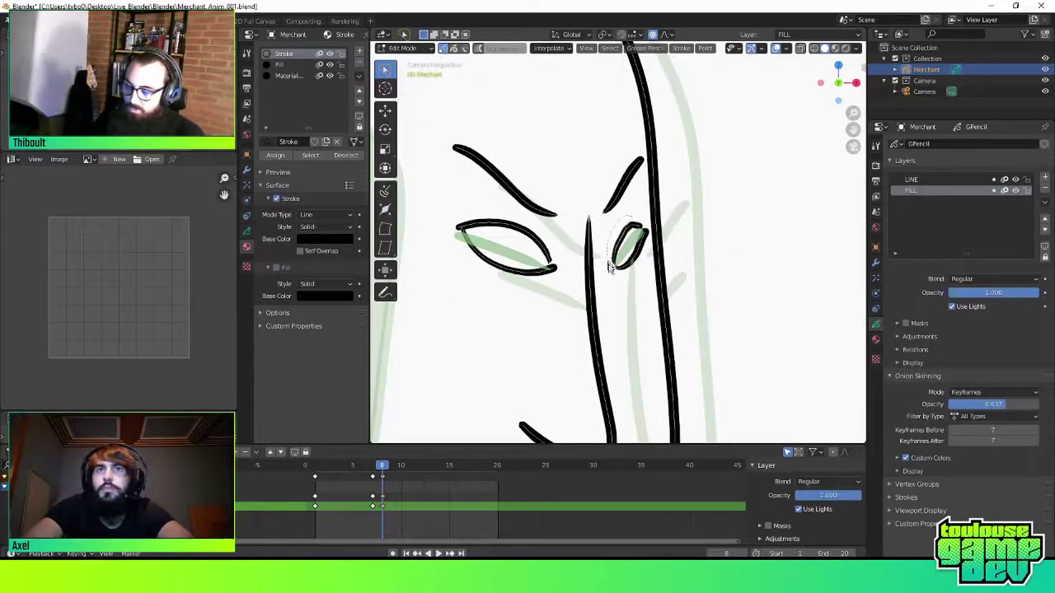
pyautogui.click(639, 257)
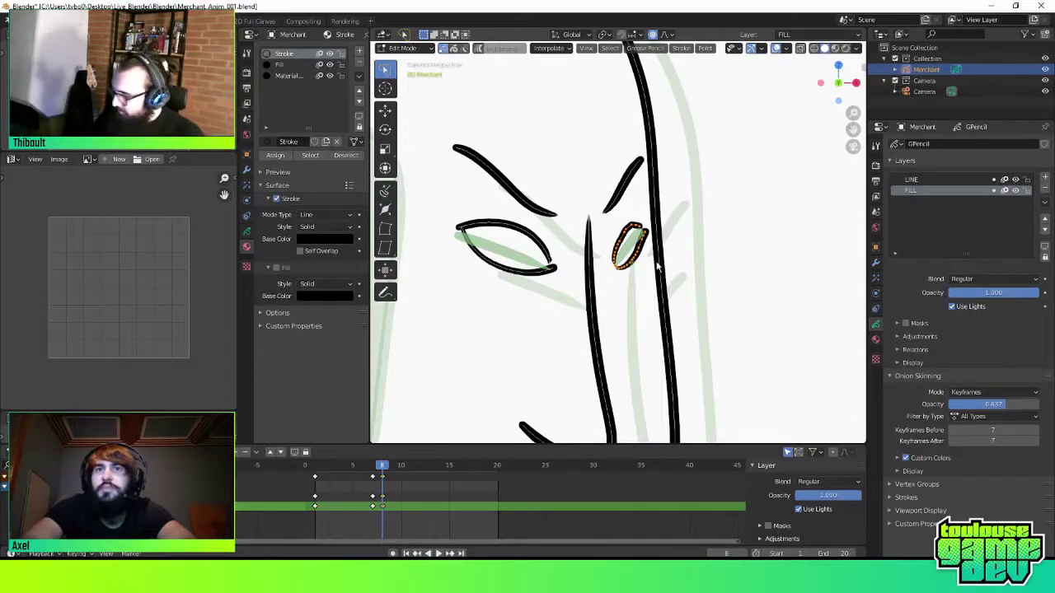
pyautogui.press('g')
pyautogui.press('Escape')
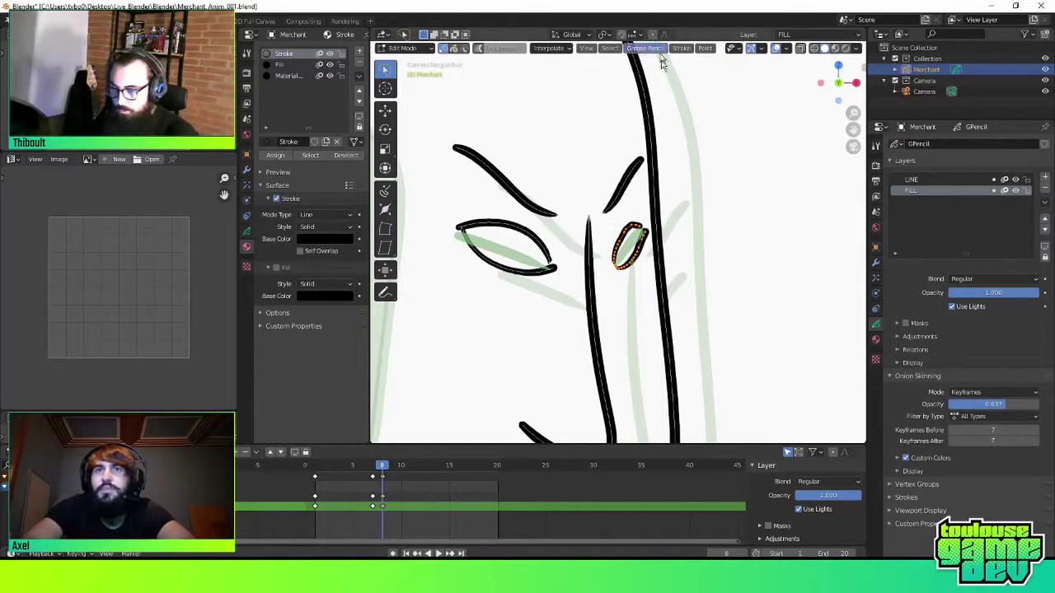
pyautogui.press('s')
pyautogui.click(680, 243)
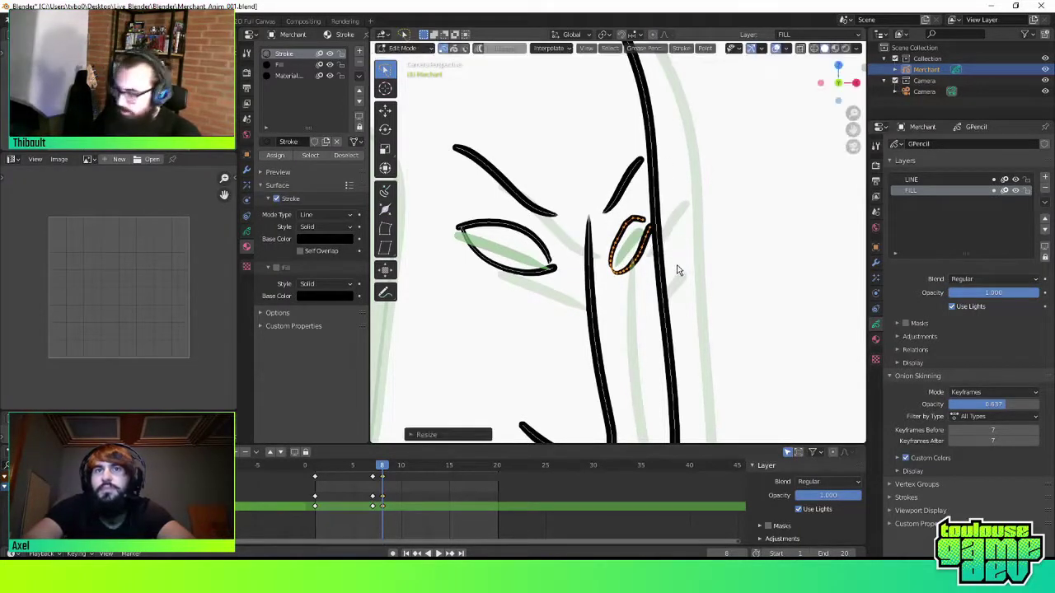
pyautogui.press('g')
pyautogui.click(674, 264)
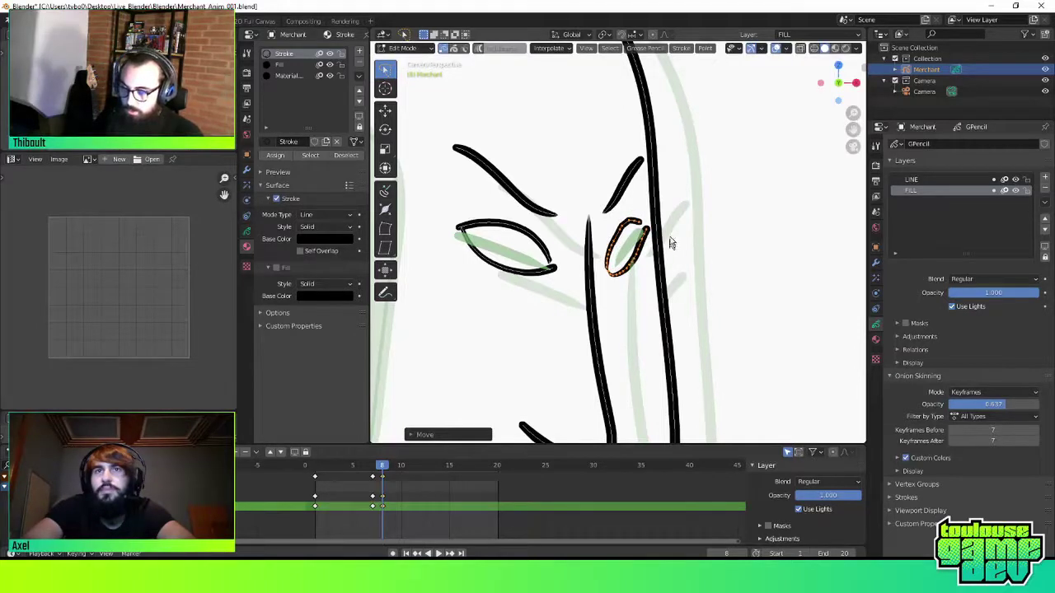
# In Sculpt Mode, shrink the brush radius, reshape the eye fill, and limit sculpting to selected points
pyautogui.hotkey('ctrl', 'Tab')
pyautogui.click(674, 316)
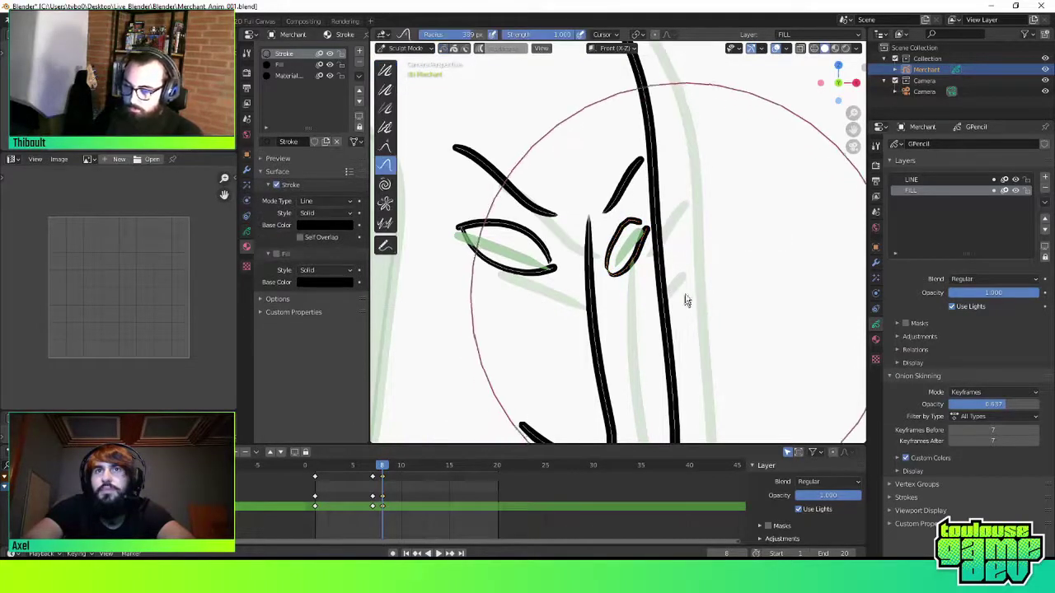
pyautogui.rightClick(644, 253)
pyautogui.moveTo(643, 253); pyautogui.dragTo(610, 256)
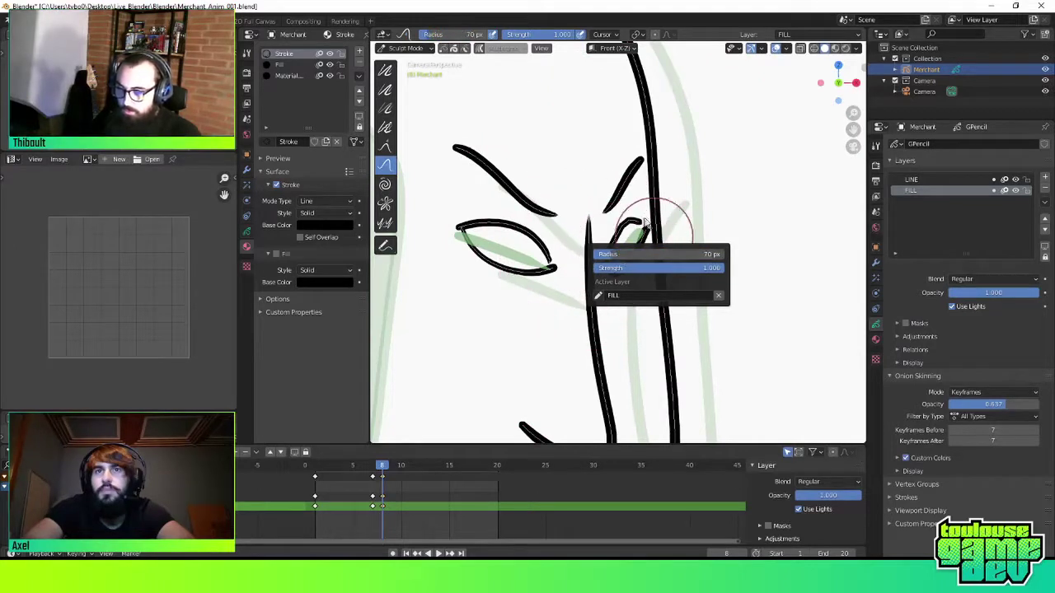
pyautogui.moveTo(683, 223); pyautogui.dragTo(647, 255)
pyautogui.press('Tab')
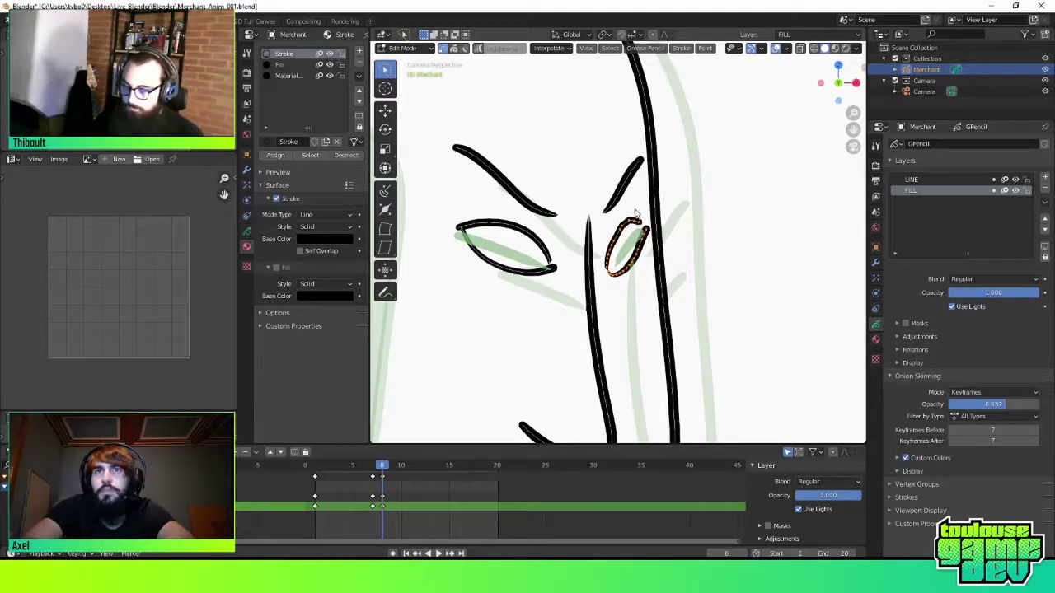
pyautogui.hotkey('ctrl', 'Tab')
pyautogui.click(633, 279)
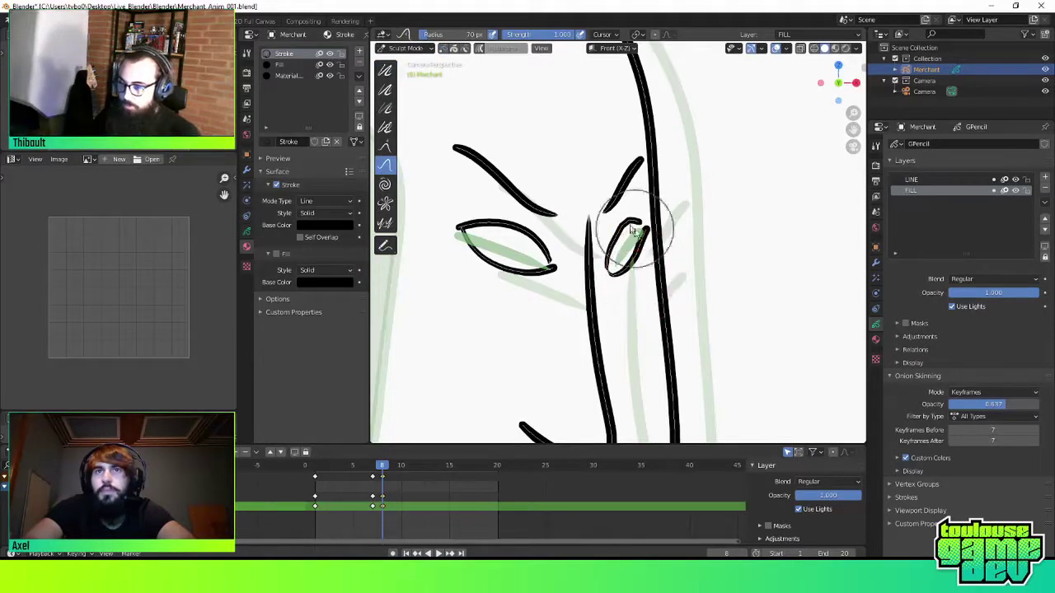
pyautogui.click(453, 48)
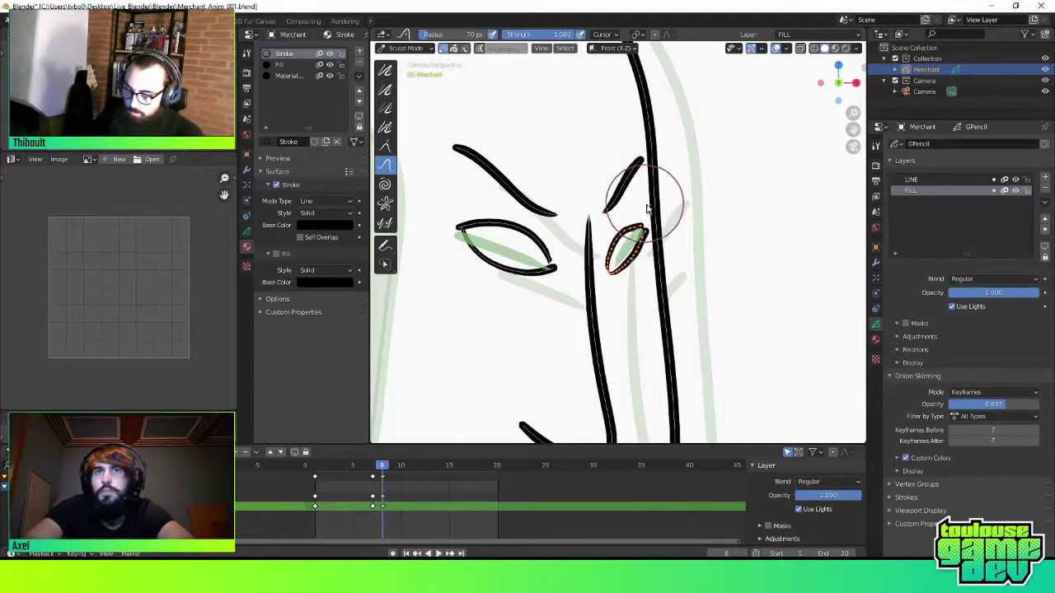
# Finish sculpting the eye fill, turn off the selected-points limit, and end in Edit Mode
pyautogui.press('Tab')
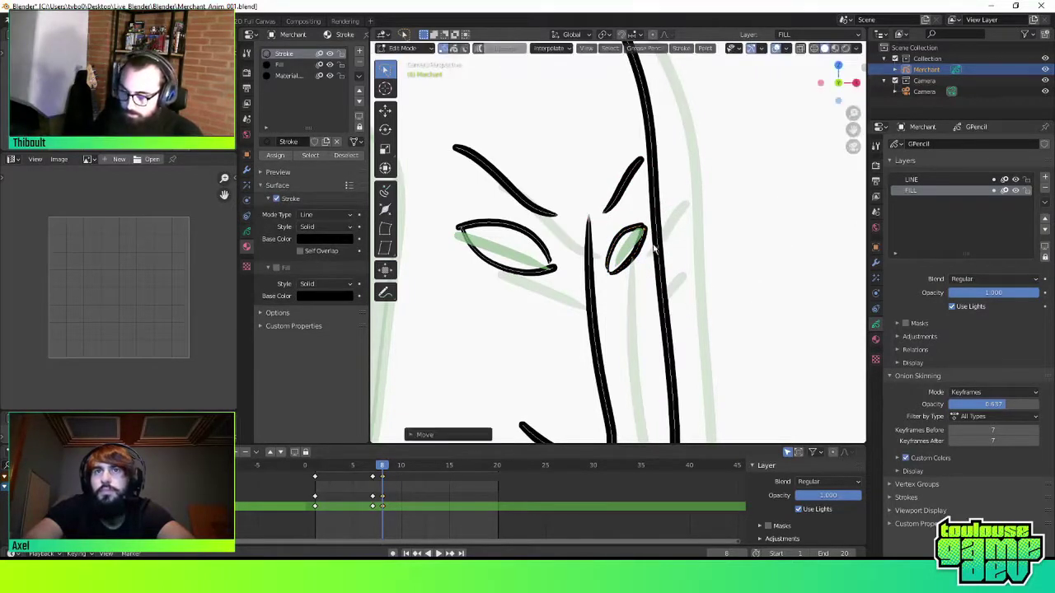
pyautogui.hotkey('ctrl', 'Tab')
pyautogui.click(632, 294)
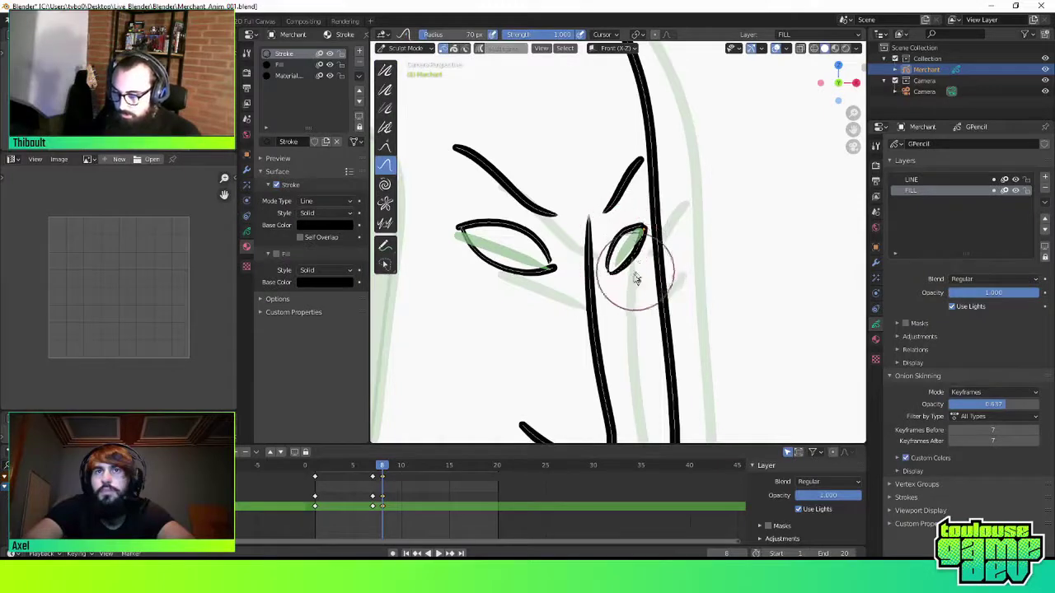
pyautogui.hotkey('ctrl', 'Tab')
pyautogui.scroll(-1, 604, 301)
pyautogui.scroll(-2, 604, 302)
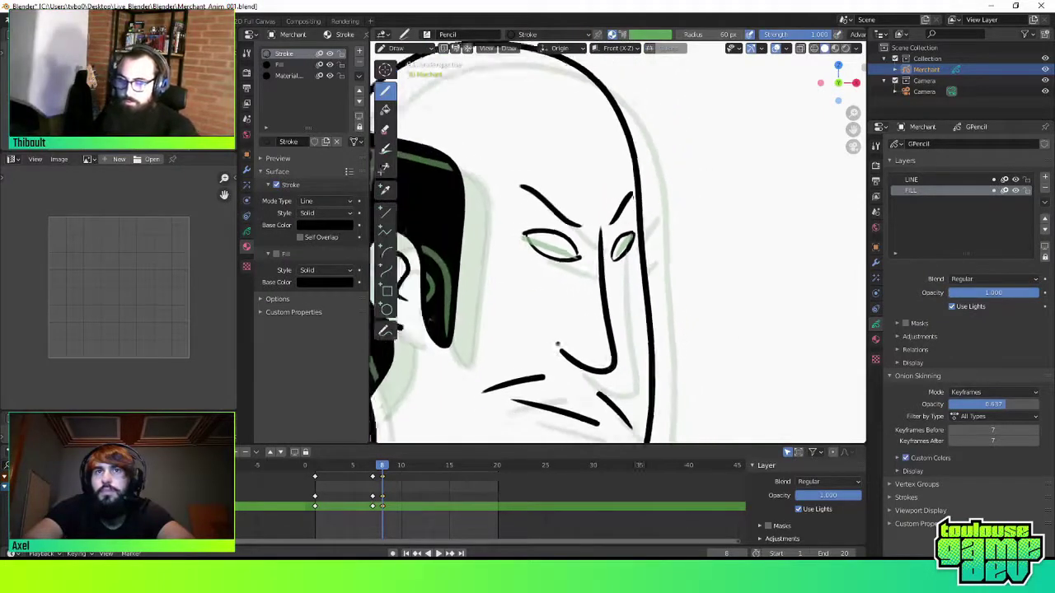
pyautogui.scroll(2, 604, 302)
pyautogui.hotkey('ctrl', 'Tab')
pyautogui.click(639, 263)
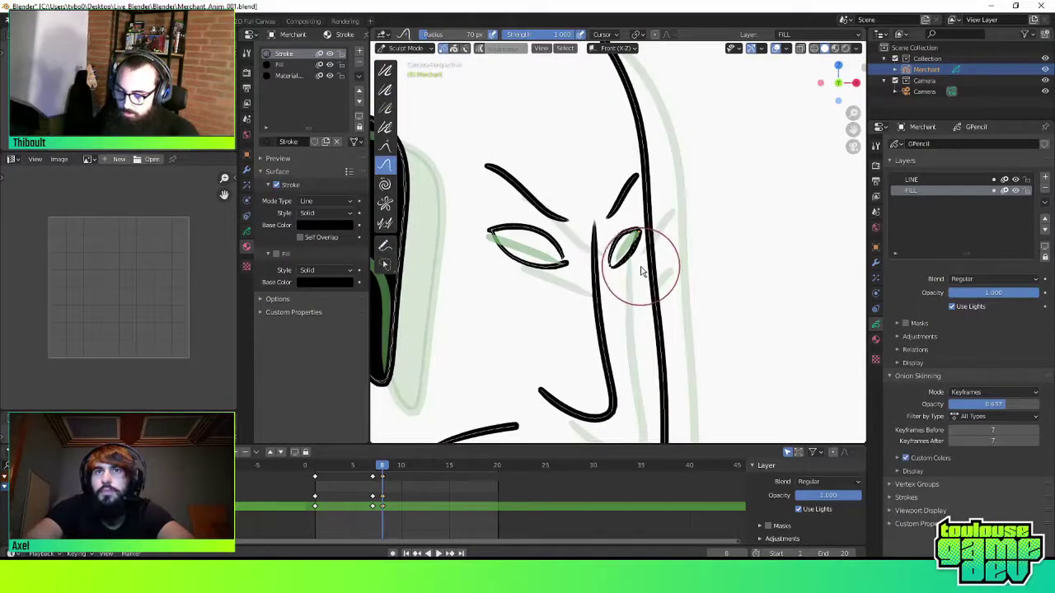
pyautogui.click(453, 48)
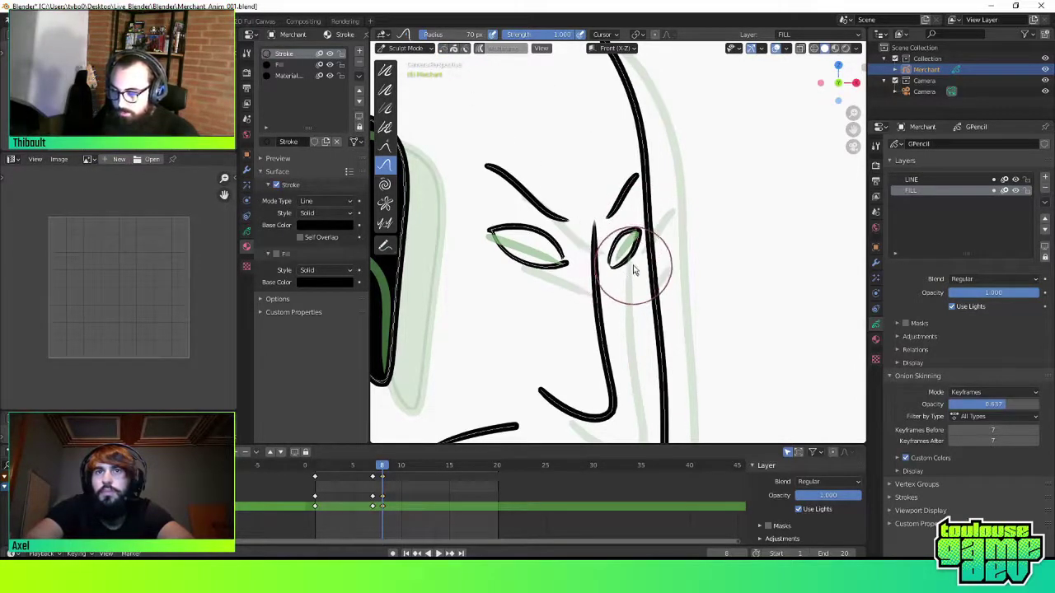
pyautogui.hotkey('ctrl', 'Tab')
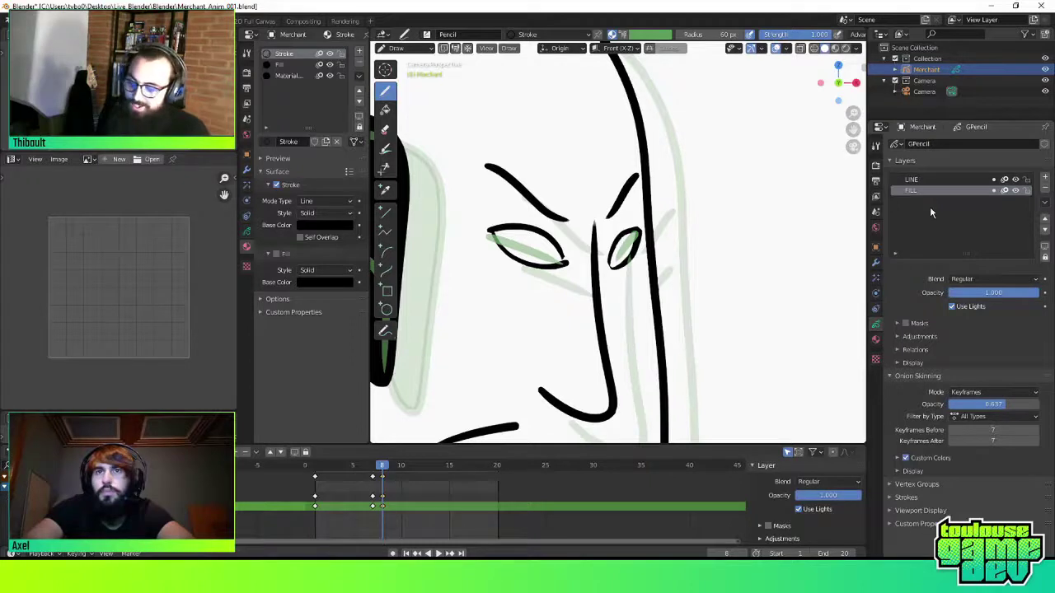
pyautogui.hotkey('ctrl', 'Tab')
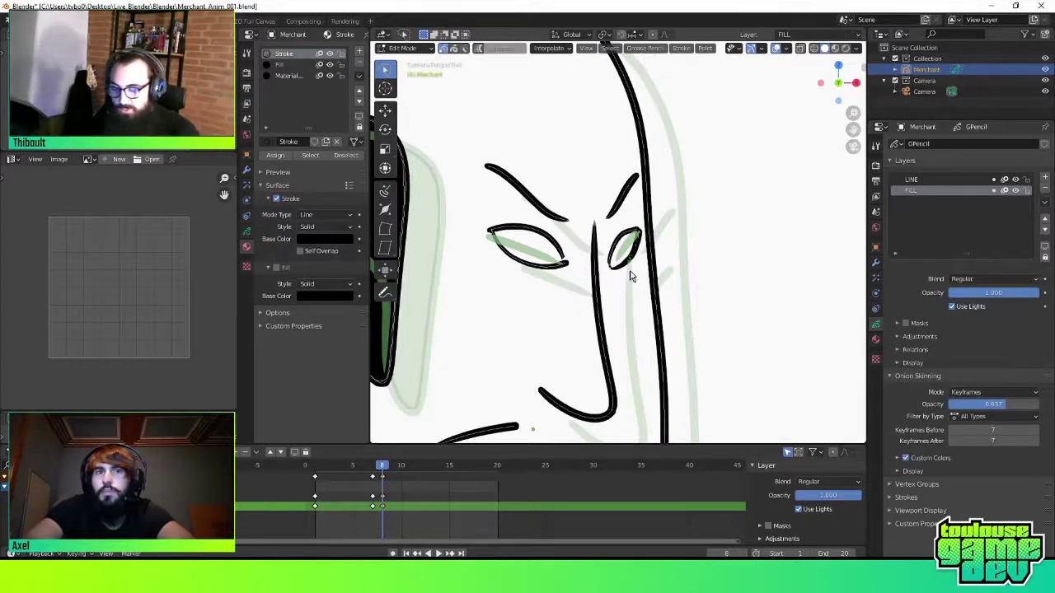
# Select both eye strokes, paste the copied strokes, delete them, then undo the deletion
pyautogui.click(614, 241)
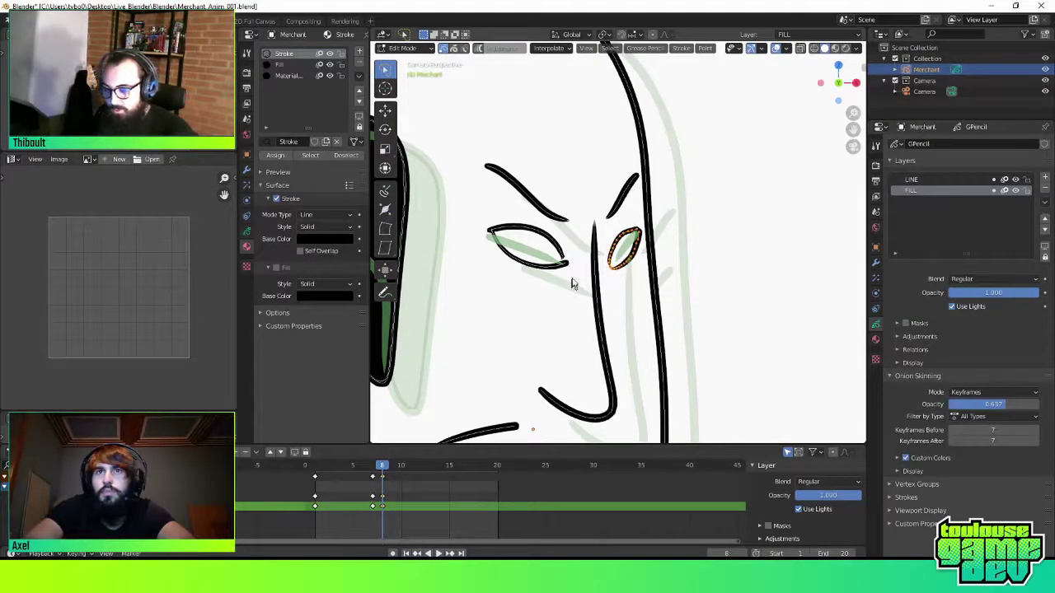
pyautogui.keyDown('shift'); pyautogui.click(529, 285); pyautogui.keyUp('shift')
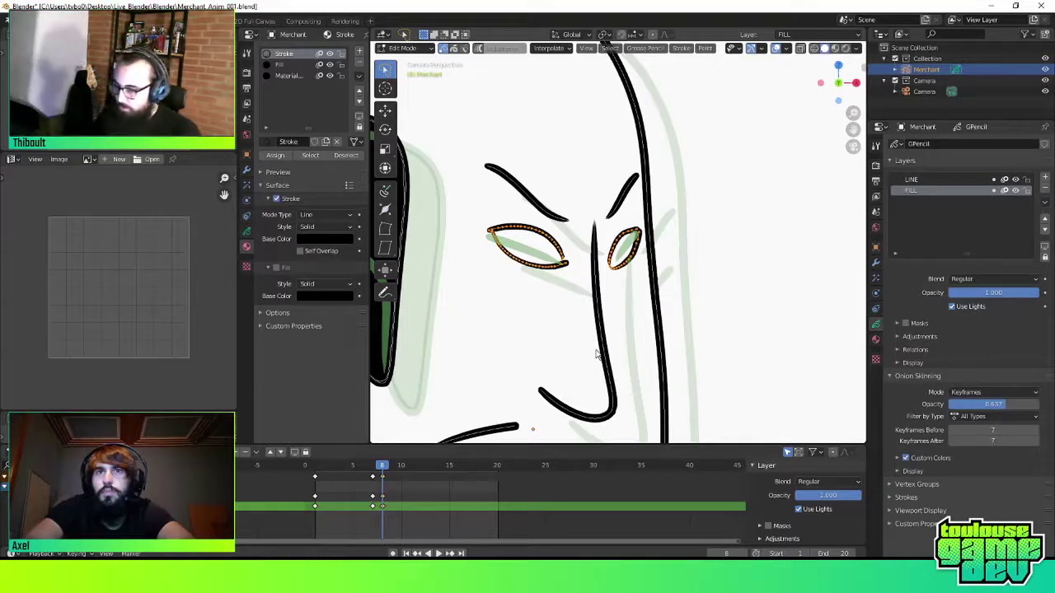
pyautogui.hotkey('ctrl', 'v')
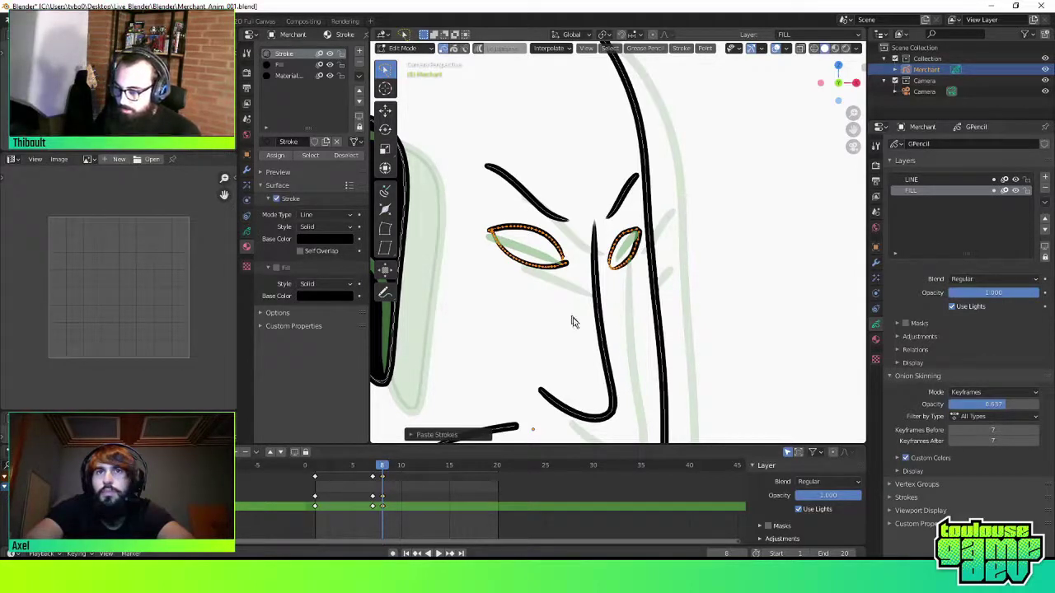
pyautogui.press('x')
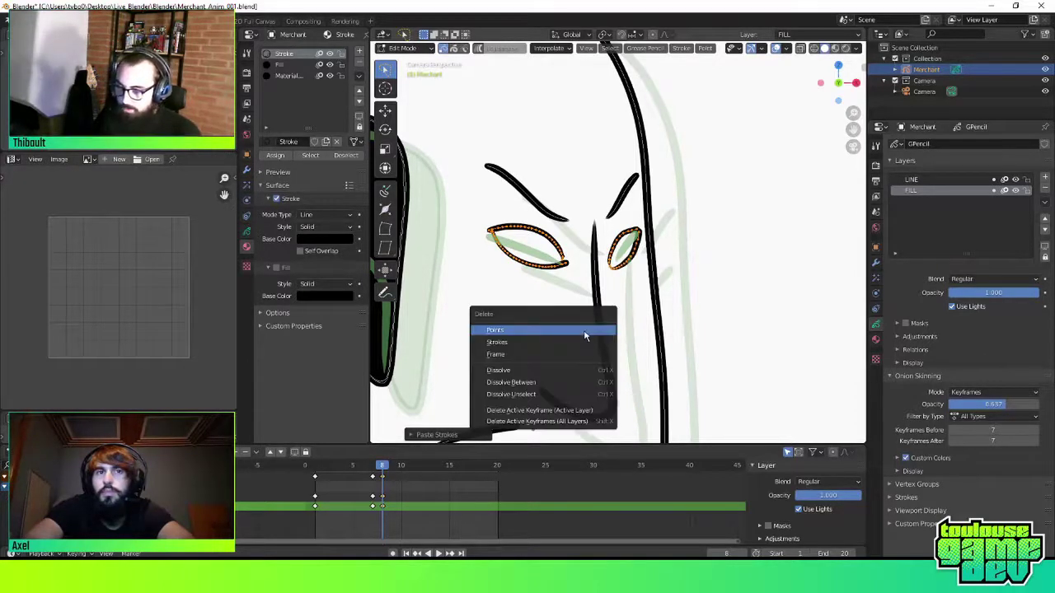
pyautogui.click(603, 365)
pyautogui.hotkey('ctrl', 'z')
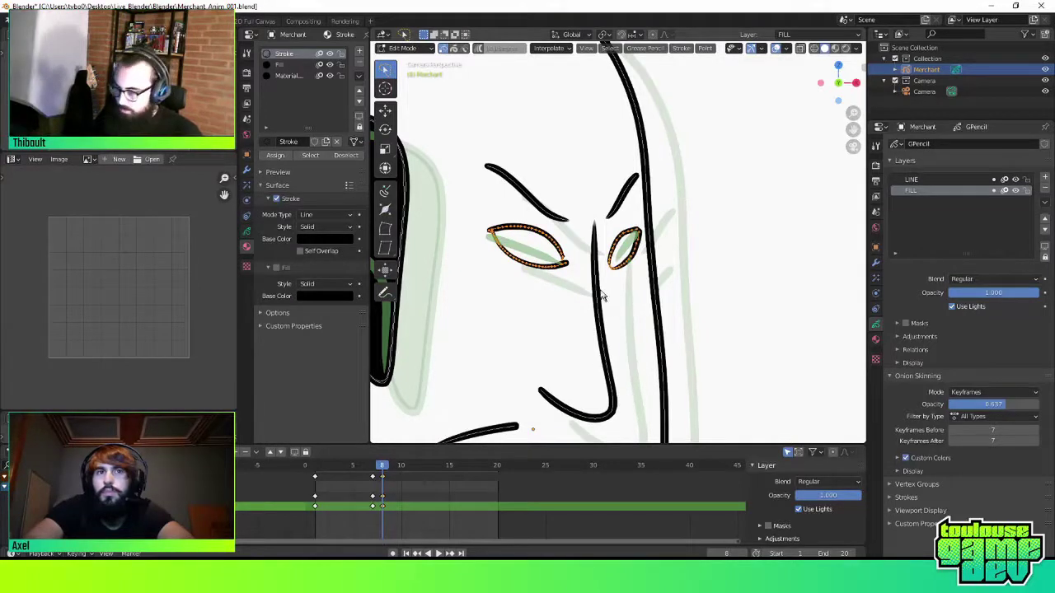
# Delete the eye strokes again, make LINE the working layer, and resume drawing
pyautogui.press('x')
pyautogui.click(574, 280)
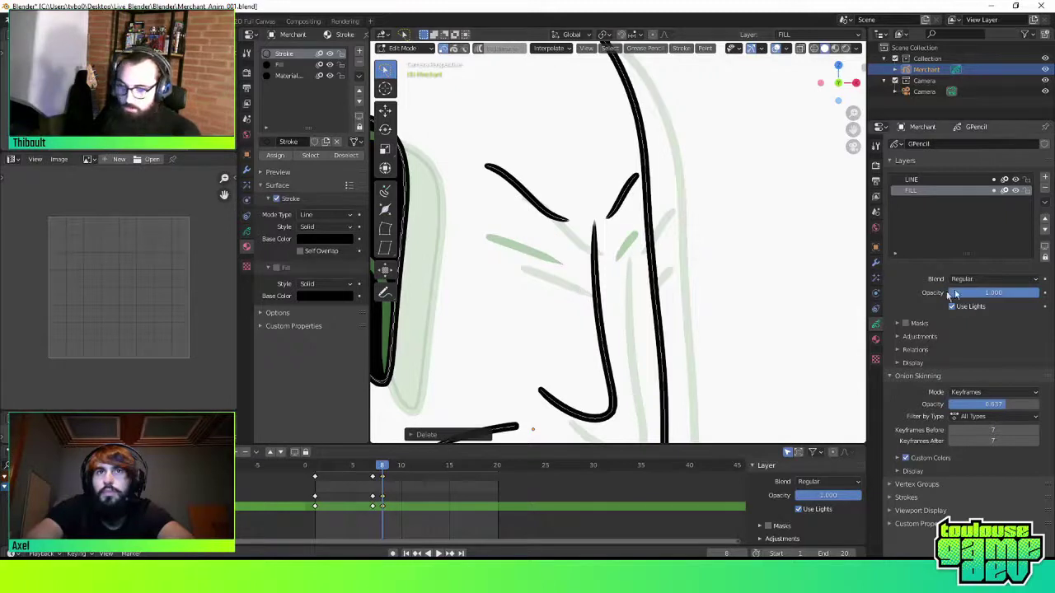
pyautogui.click(936, 179)
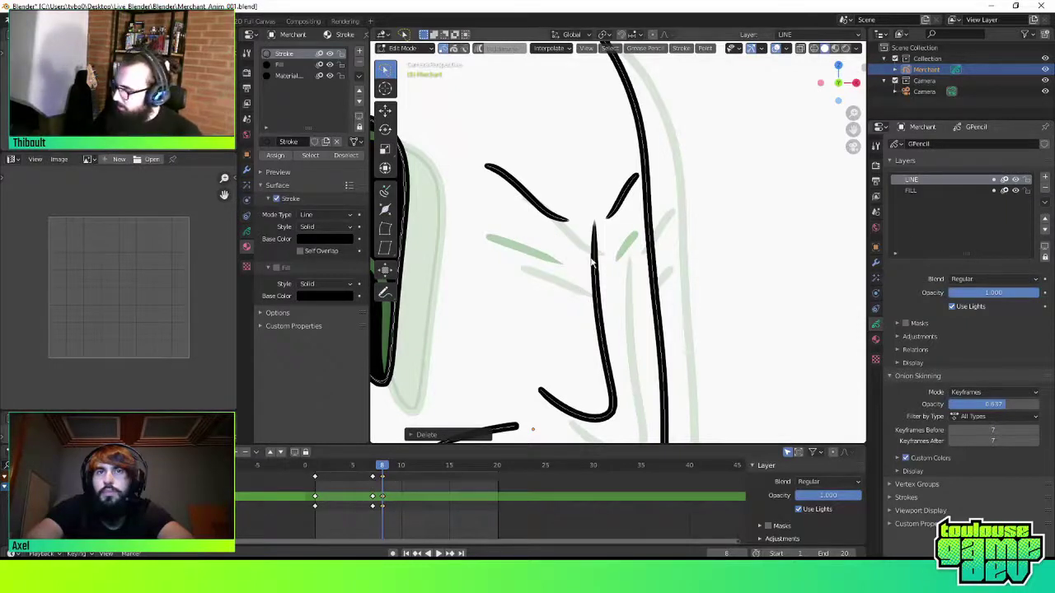
pyautogui.hotkey('ctrl', 'z')
pyautogui.press('Tab')
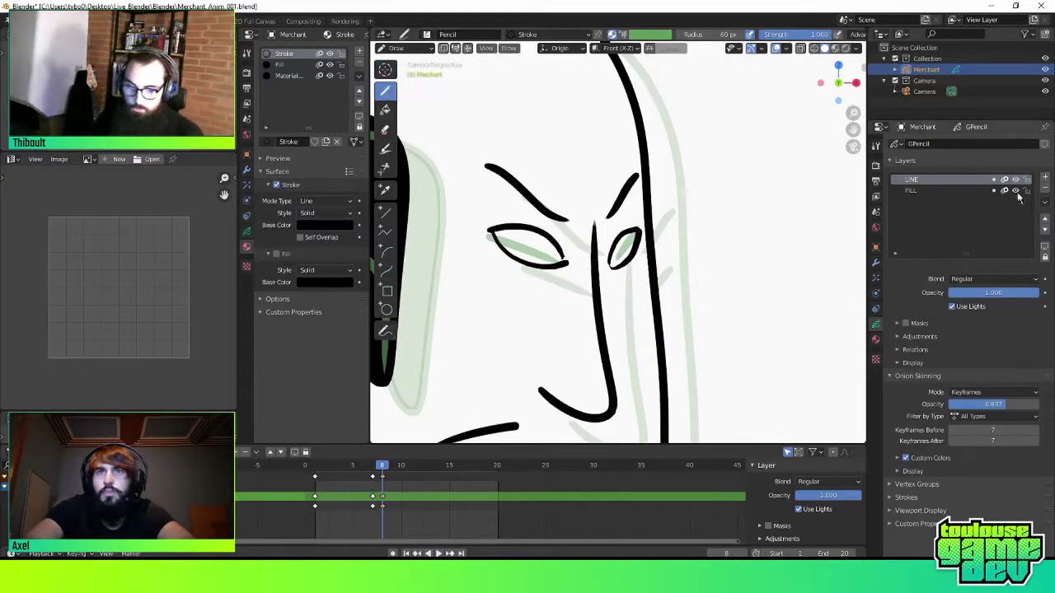
# Hide and reshow the LINE layer, centre the face, and undo the last two pupil marks
pyautogui.click(1016, 180)
pyautogui.click(1015, 180)
pyautogui.click(1016, 179)
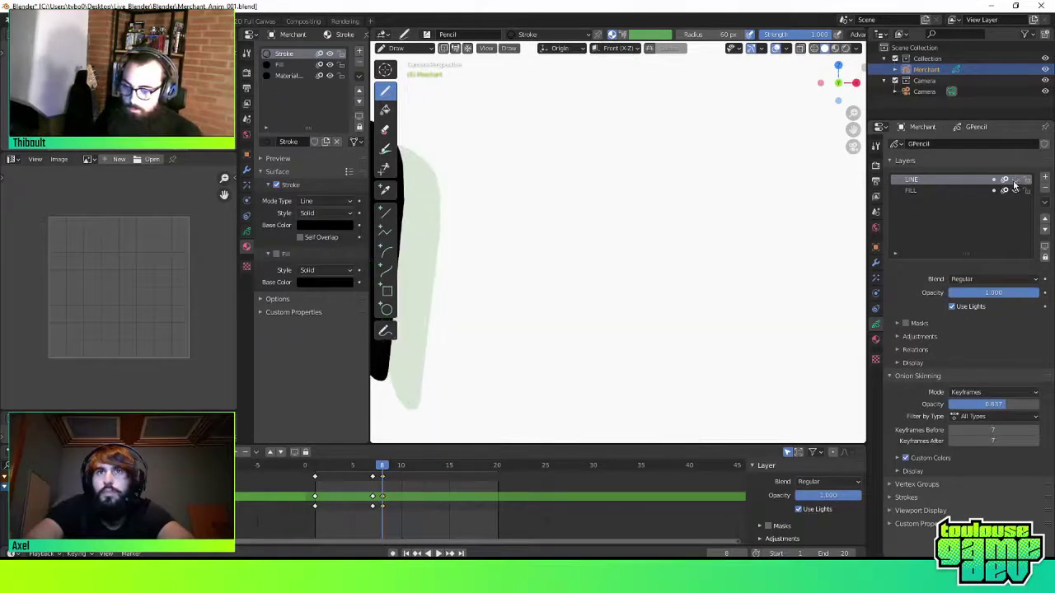
pyautogui.scroll(-4, 753, 236)
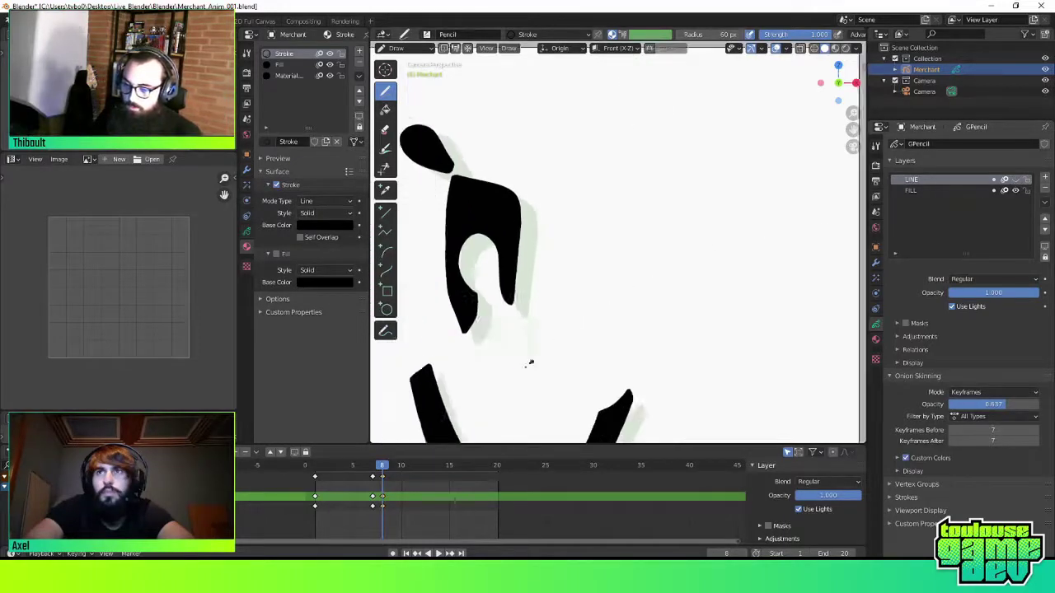
pyautogui.click(1015, 179)
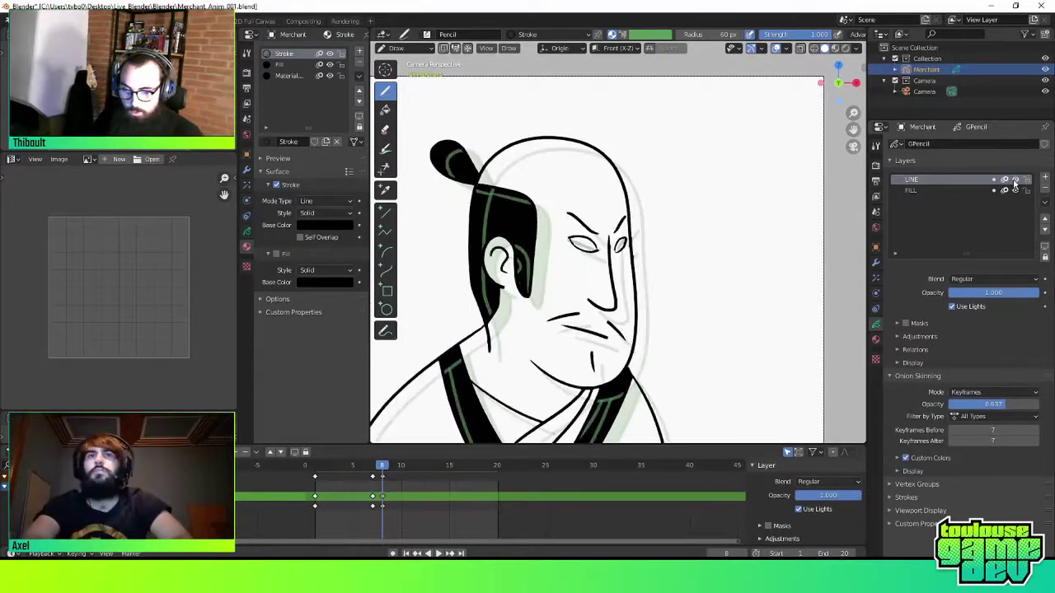
pyautogui.click(1015, 180)
pyautogui.click(1016, 179)
pyautogui.scroll(4, 641, 258)
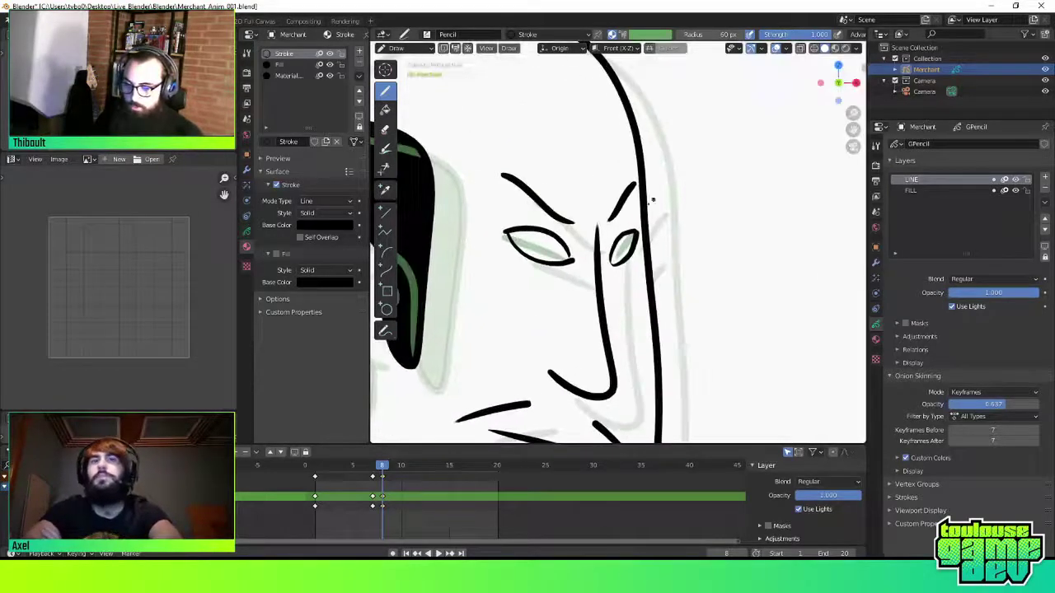
pyautogui.scroll(-1, 642, 258)
pyautogui.keyDown('shift'); pyautogui.moveTo(641, 259); pyautogui.dragTo(687, 285, button='middle'); pyautogui.keyUp('shift')
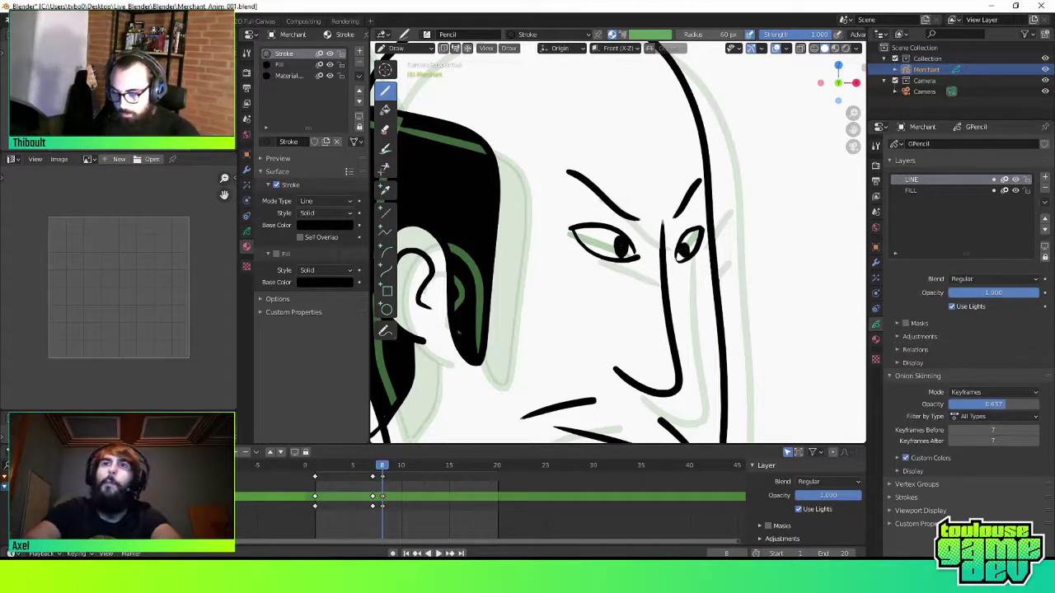
pyautogui.hotkey('ctrl', 'z')
pyautogui.hotkey('ctrl', 'z')
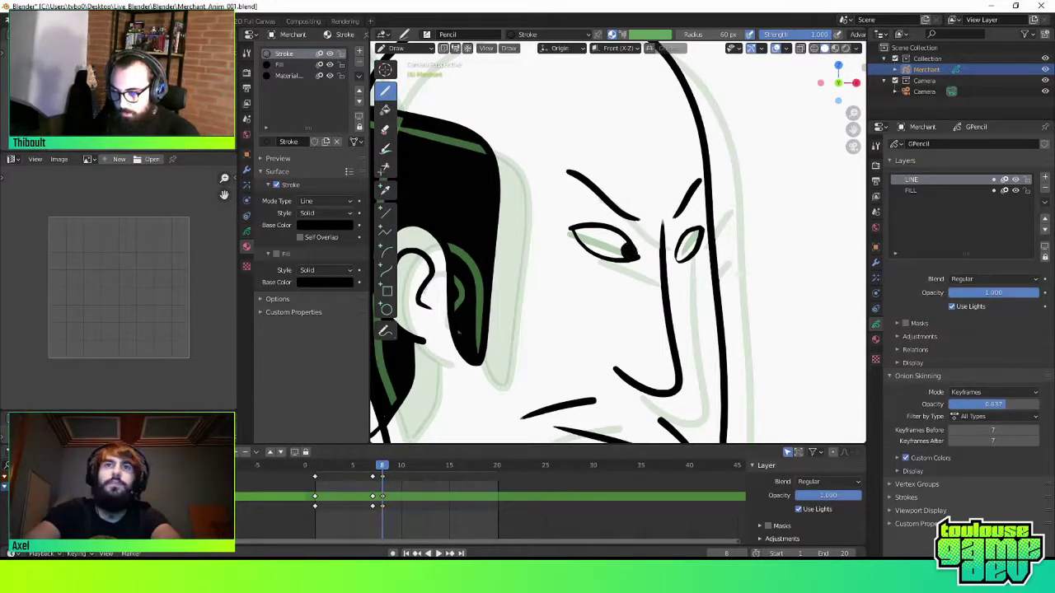
pyautogui.hotkey('ctrl', 'z')
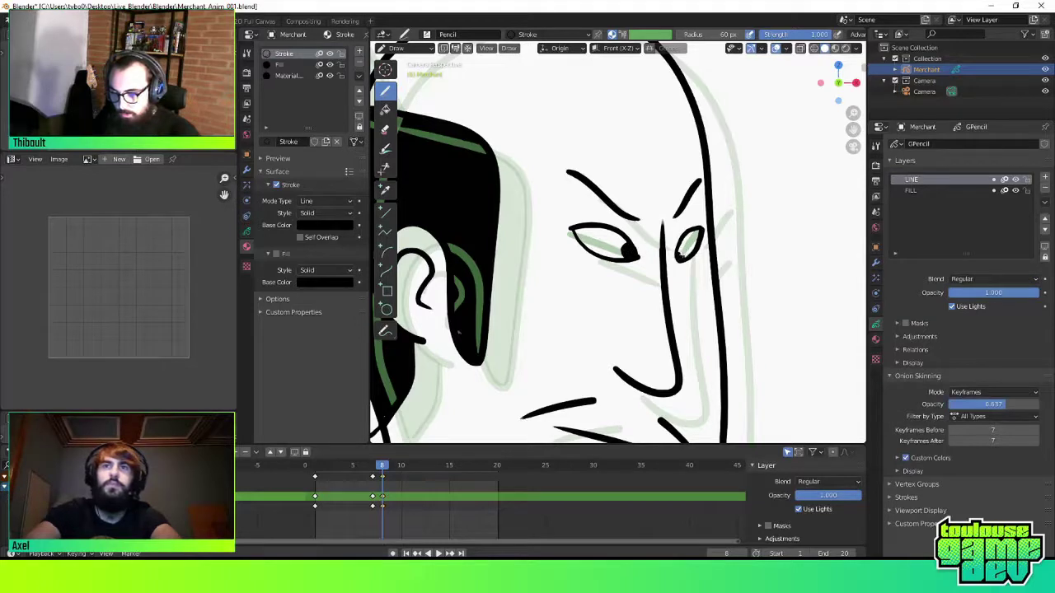
# Select both old eyebrow strokes in Edit Mode and delete them
pyautogui.press('Tab')
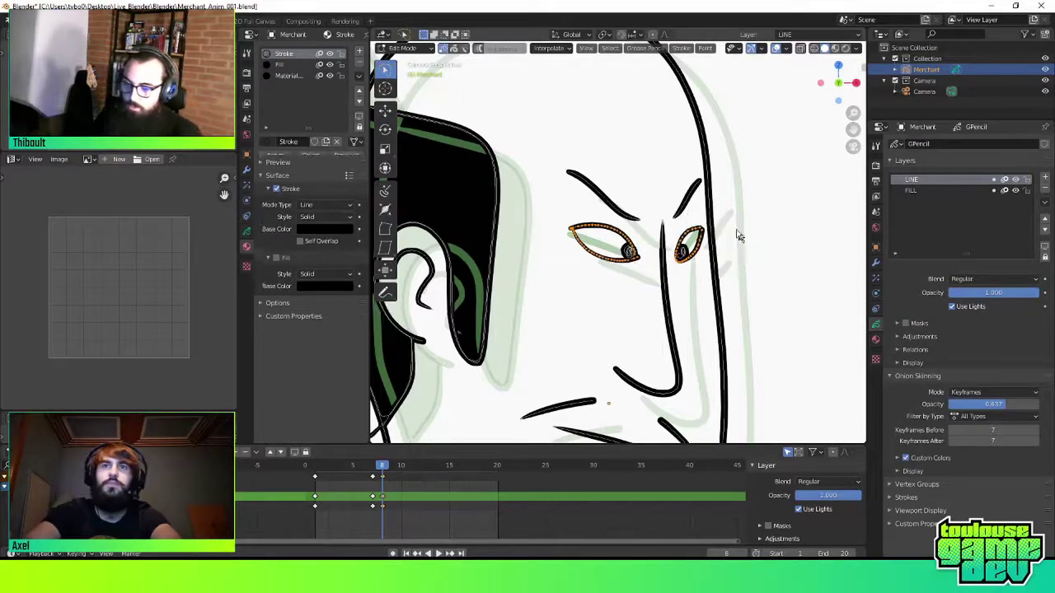
pyautogui.click(642, 216)
pyautogui.keyDown('shift'); pyautogui.click(688, 198); pyautogui.keyUp('shift')
pyautogui.scroll(-2, 677, 297)
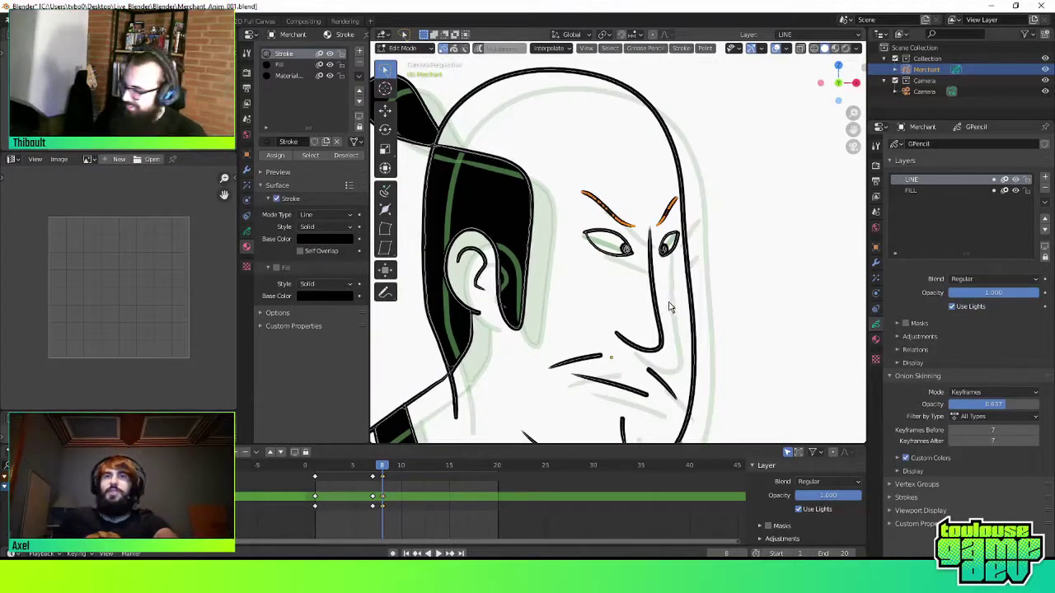
pyautogui.press('x')
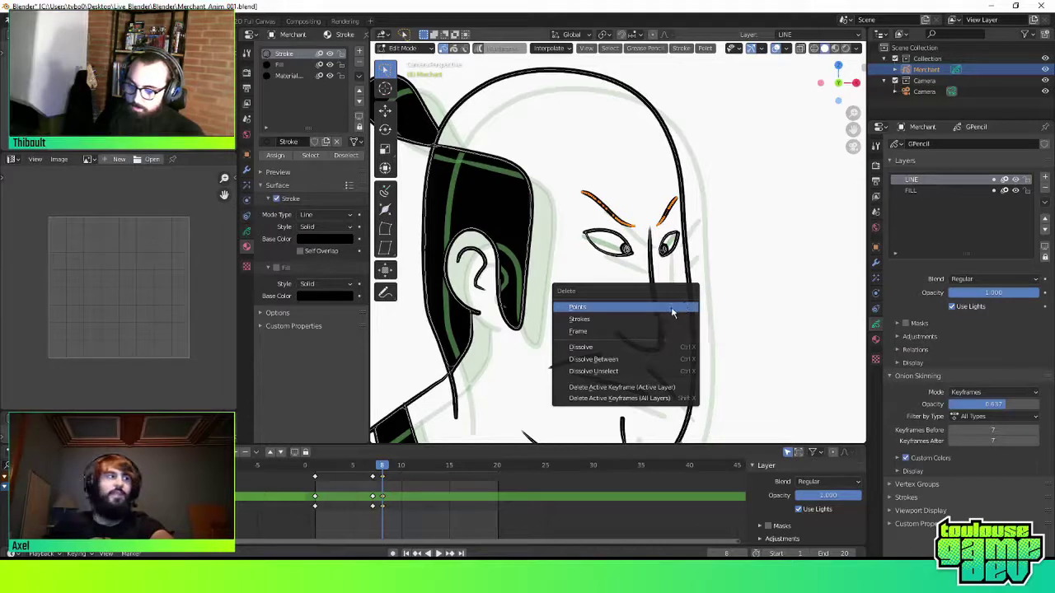
pyautogui.click(672, 312)
# Draw new shorter eyebrows above both eyes, then frame the mouth in Edit Mode
pyautogui.hotkey('ctrl', 'Tab')
pyautogui.click(609, 184)
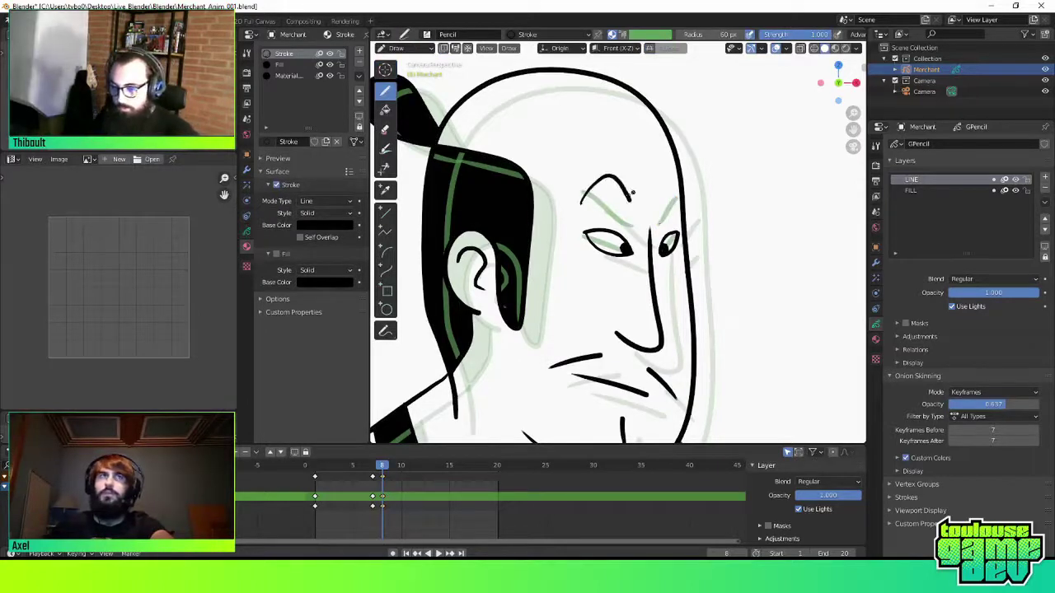
pyautogui.hotkey('ctrl', 'z')
pyautogui.moveTo(579, 183); pyautogui.dragTo(630, 205)
pyautogui.hotkey('ctrl', 'z')
pyautogui.moveTo(587, 175)
pyautogui.mouseDown()
pyautogui.moveTo(630, 204)
pyautogui.moveTo(678, 176)
pyautogui.mouseUp()
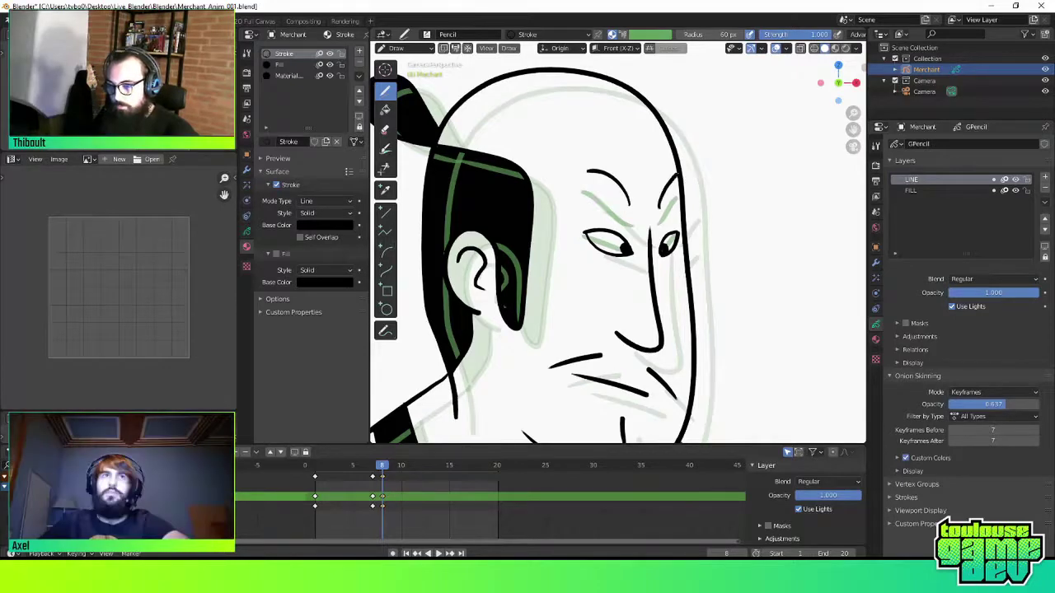
pyautogui.press('Tab')
pyautogui.keyDown('shift'); pyautogui.moveTo(603, 381); pyautogui.dragTo(636, 324, button='middle'); pyautogui.keyUp('shift')
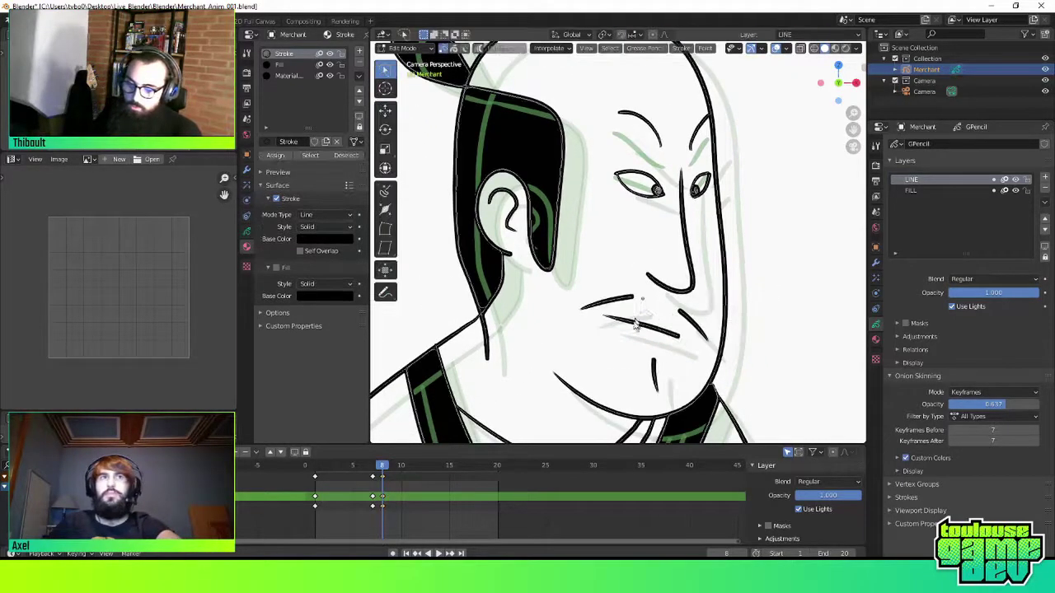
# Delete the mouth stroke, try a new short mouth, and turn off LINE onion skinning
pyautogui.press('x')
pyautogui.click(659, 347)
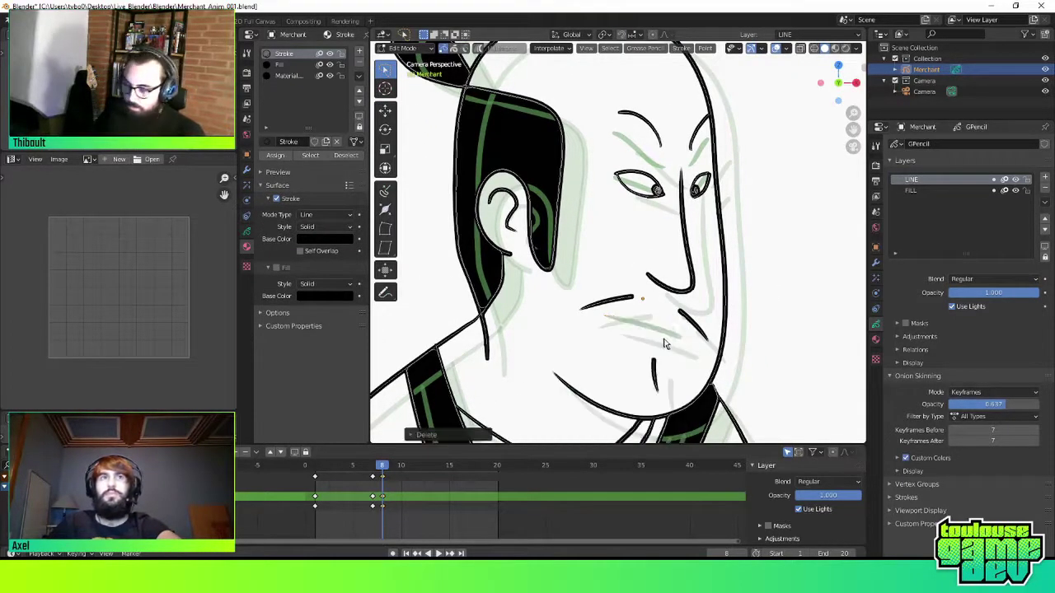
pyautogui.press('Tab')
pyautogui.moveTo(614, 325)
pyautogui.mouseDown()
pyautogui.moveTo(646, 310)
pyautogui.moveTo(642, 323)
pyautogui.mouseUp()
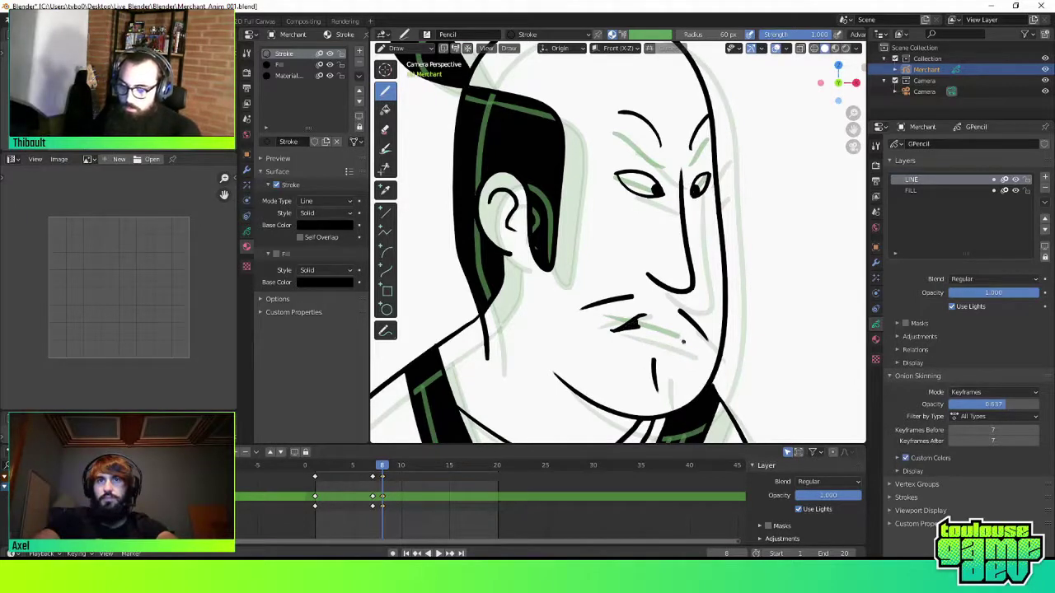
pyautogui.hotkey('ctrl', 'z')
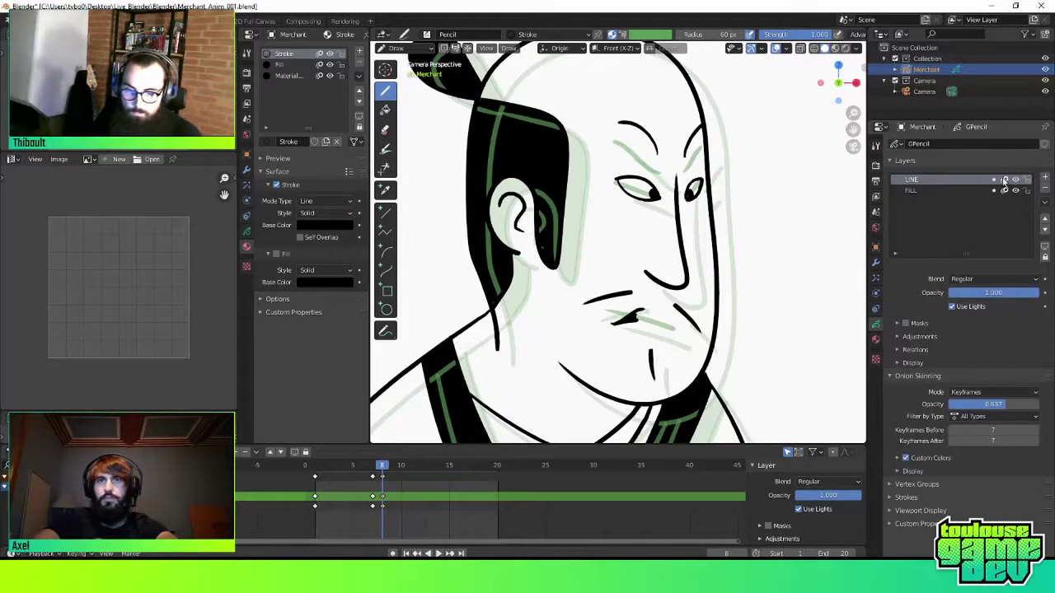
pyautogui.click(1004, 180)
pyautogui.press('Tab')
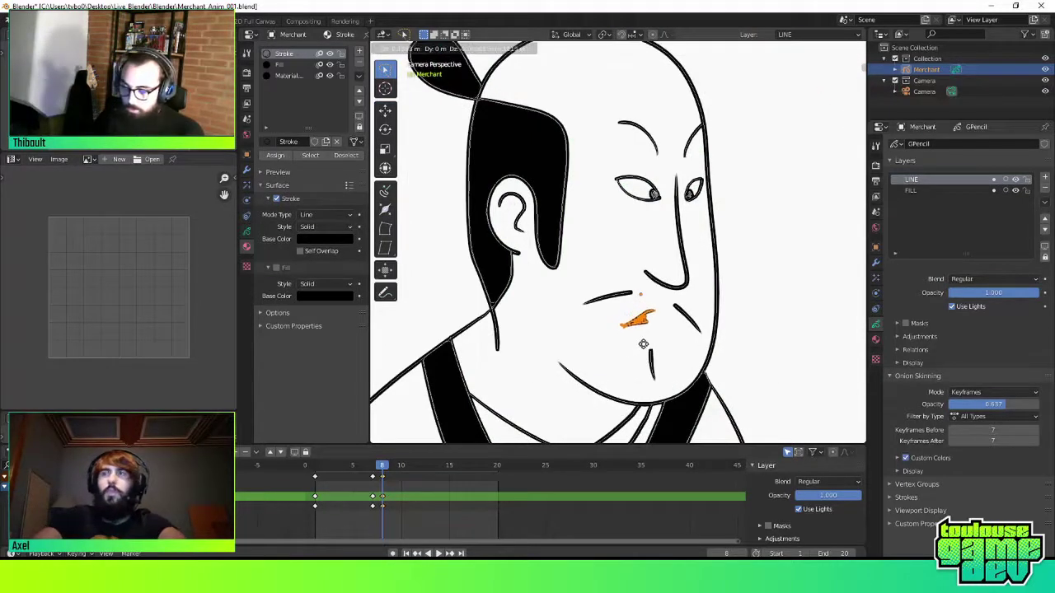
pyautogui.hotkey('ctrl', 'Tab')
pyautogui.click(747, 392)
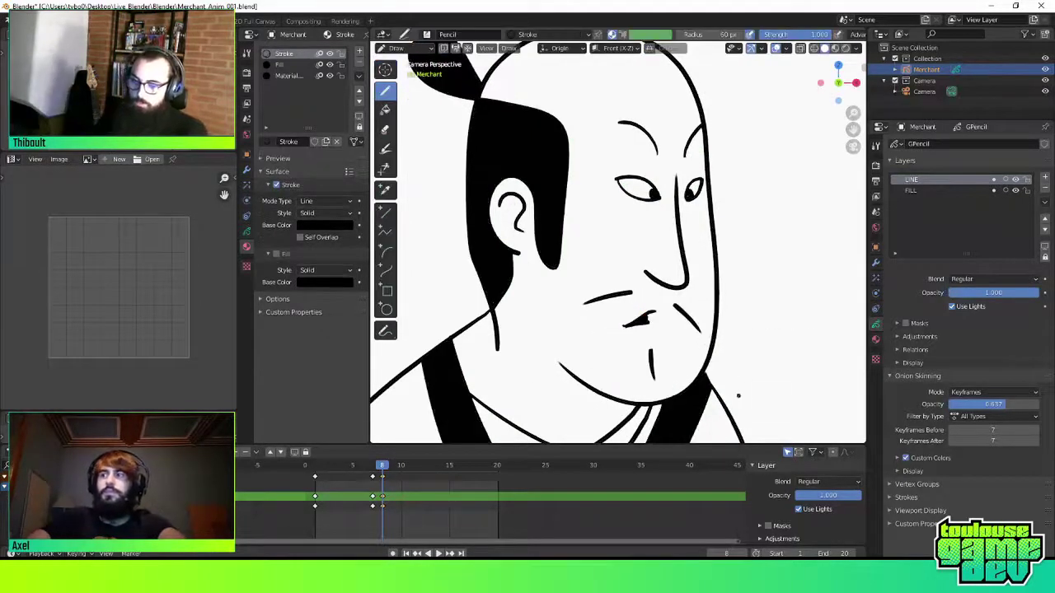
pyautogui.hotkey('ctrl', 'z')
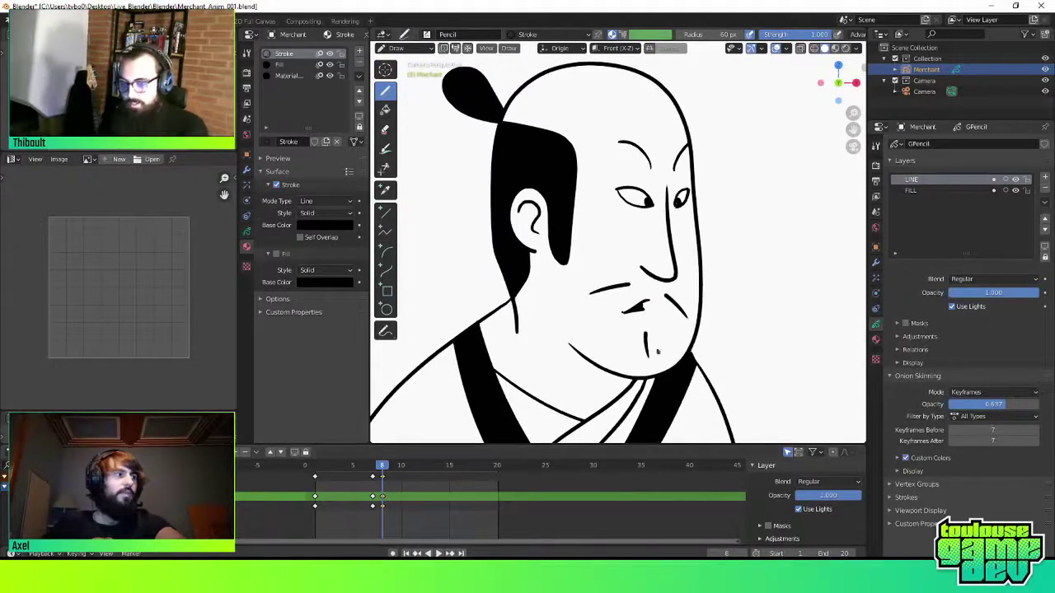
pyautogui.hotkey('ctrl', 'z')
pyautogui.hotkey('ctrl', 'z')
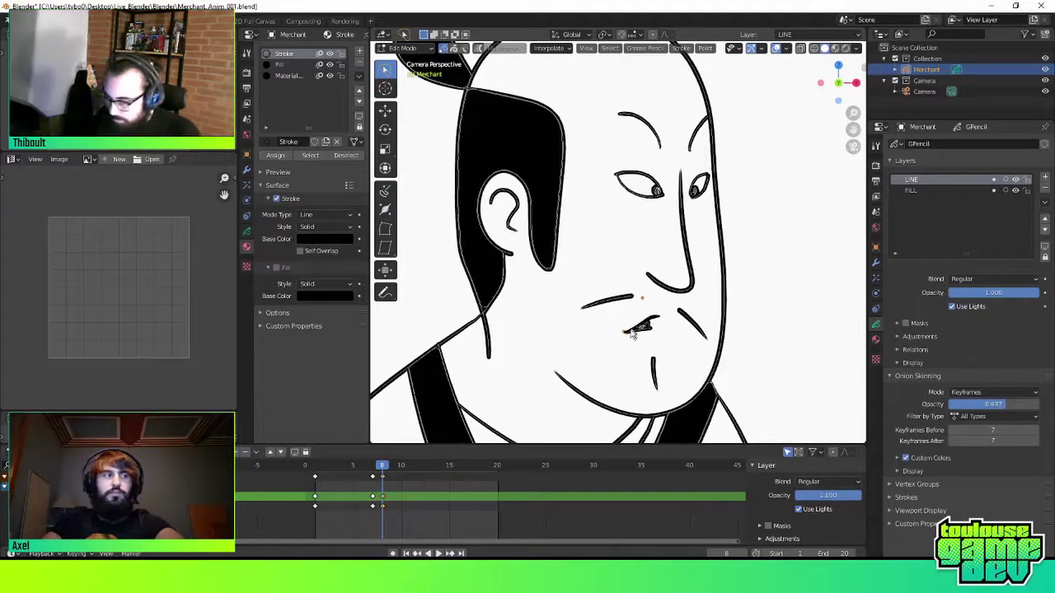
# Delete stray mouth points, move the remaining ones into place, and return to drawing with the whole character shown
pyautogui.scroll(2, 626, 344)
pyautogui.scroll(2, 629, 350)
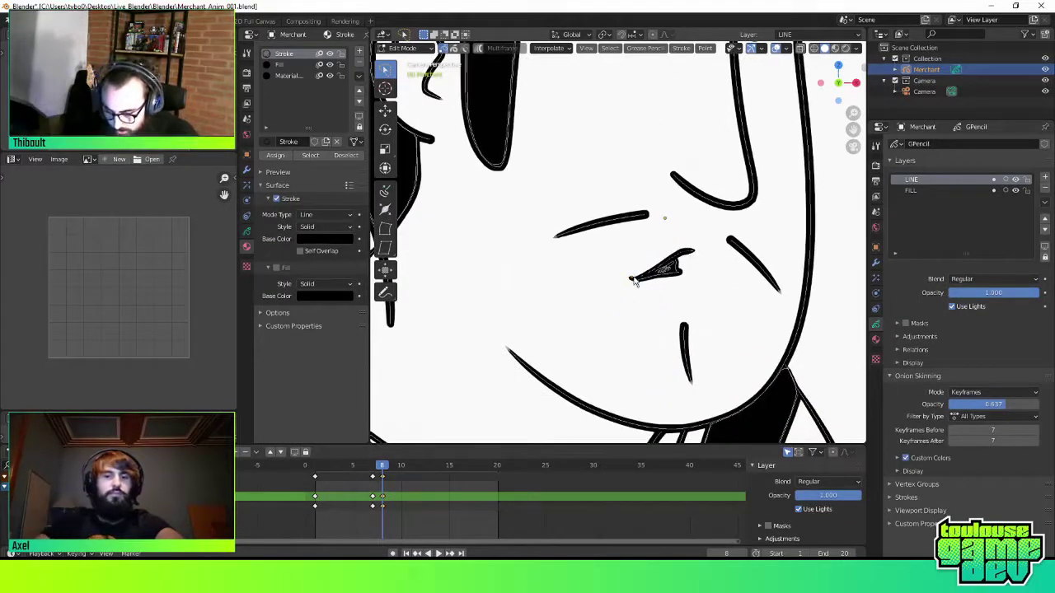
pyautogui.press('x')
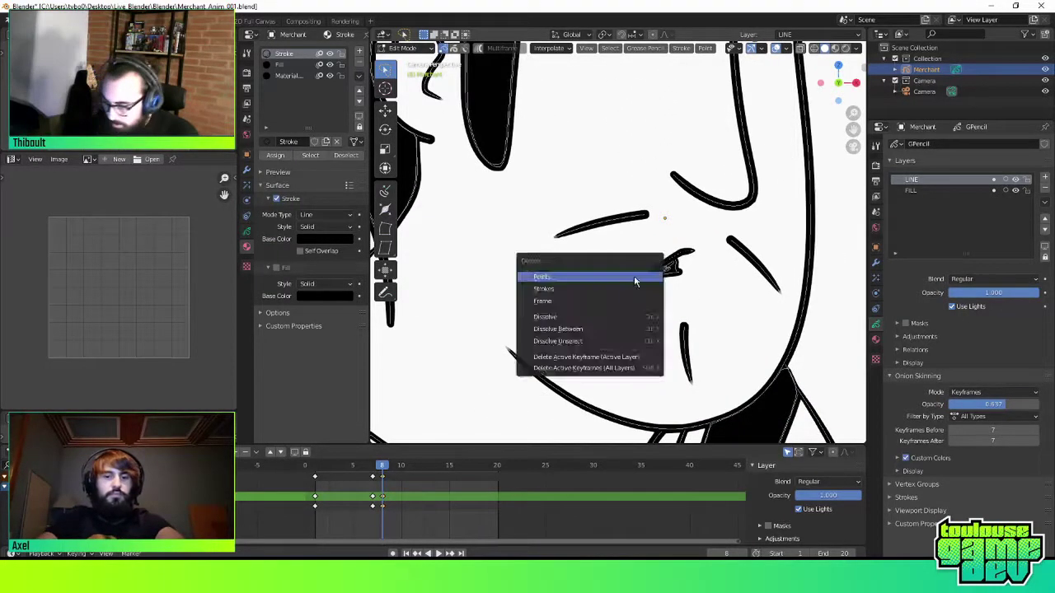
pyautogui.click(633, 280)
pyautogui.press('x')
pyautogui.click(659, 306)
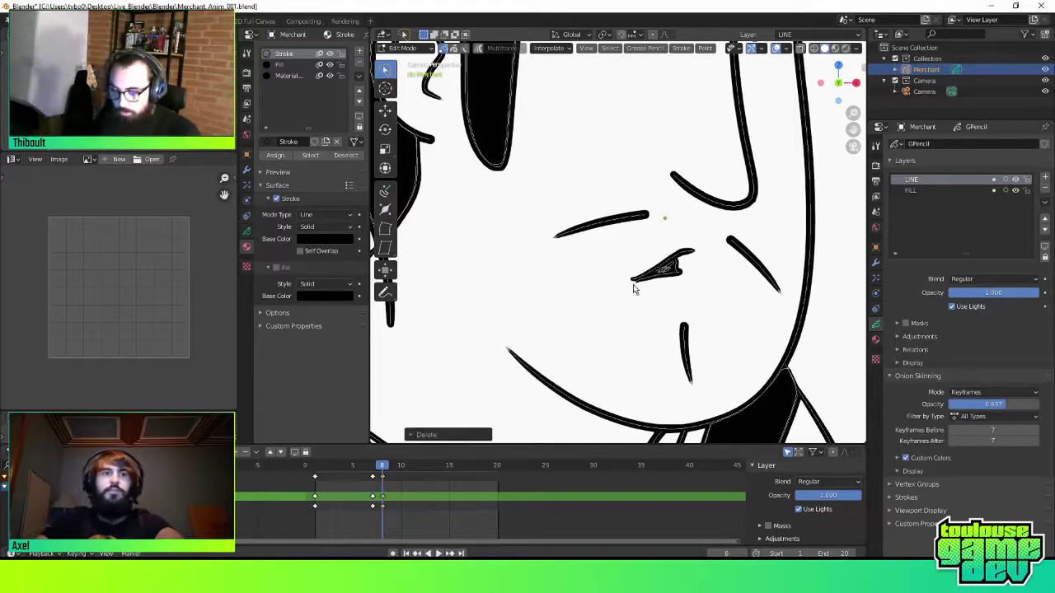
pyautogui.press('g')
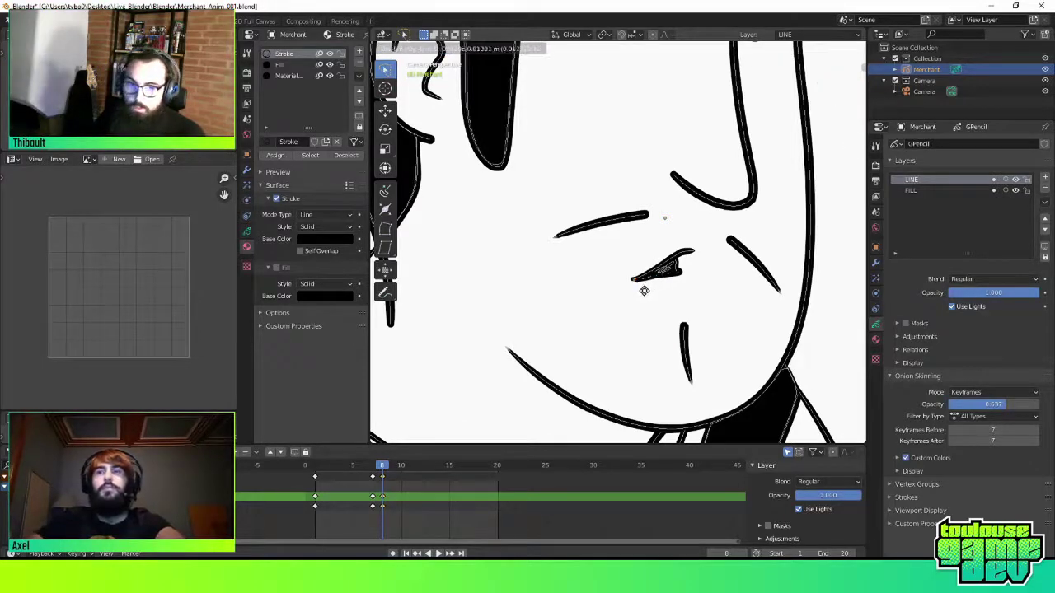
pyautogui.click(644, 290)
pyautogui.scroll(-3, 667, 308)
pyautogui.press('Tab')
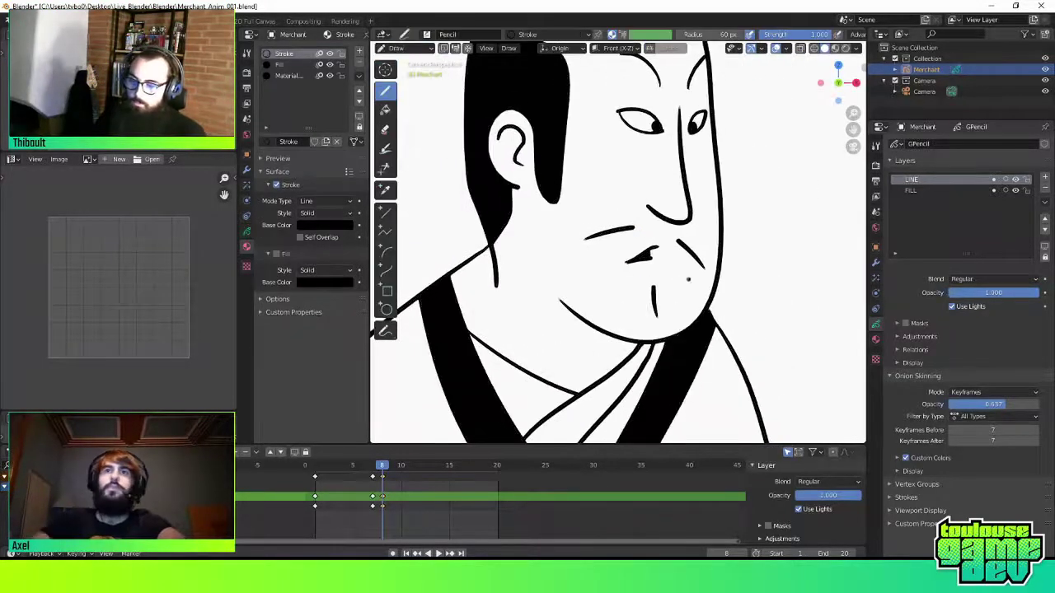
pyautogui.press('Home')
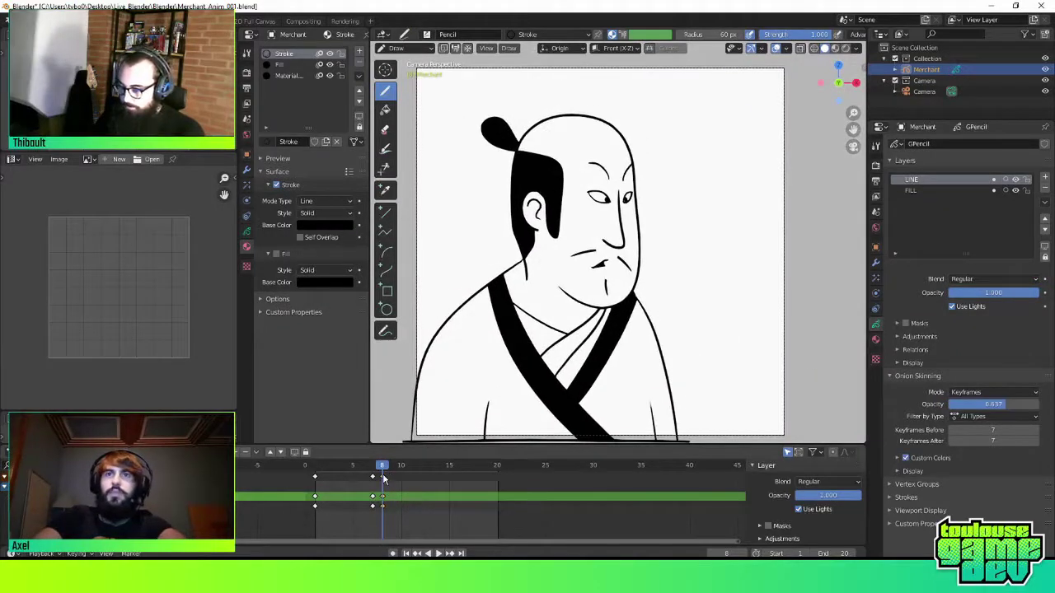
# Compare frames 7 and 8, select the frame-7 keys, and go back to frame 4
pyautogui.moveTo(382, 471)
pyautogui.mouseDown()
pyautogui.moveTo(372, 470)
pyautogui.moveTo(383, 469)
pyautogui.mouseUp()
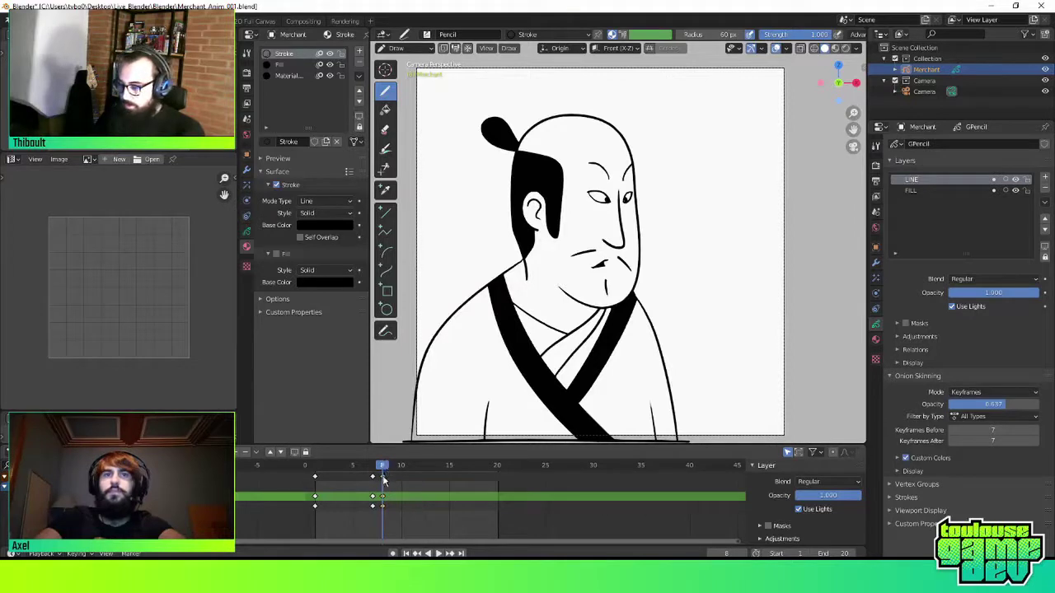
pyautogui.click(373, 476)
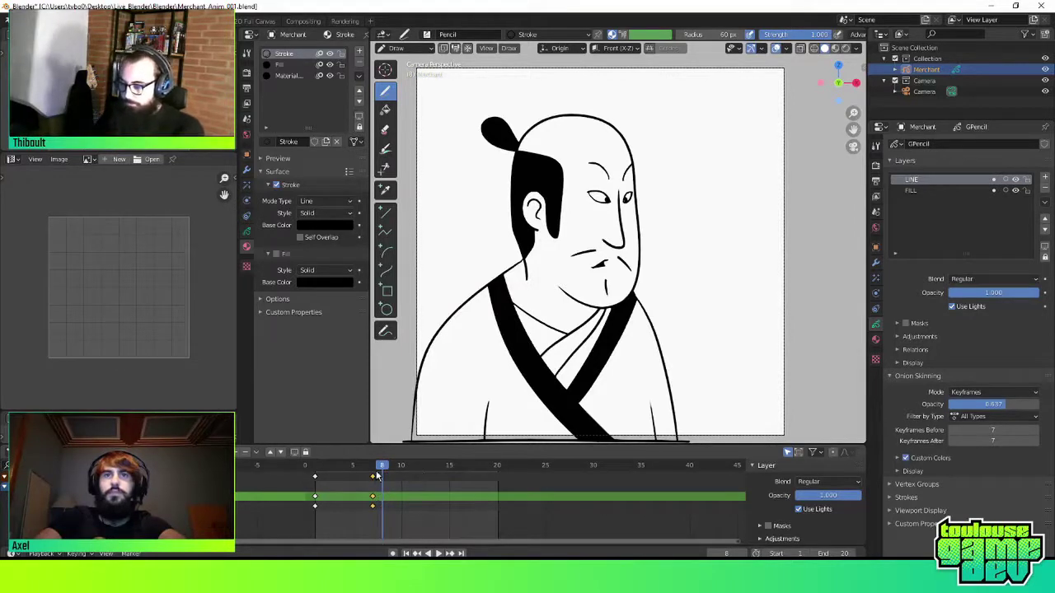
pyautogui.moveTo(377, 471); pyautogui.dragTo(344, 468)
pyautogui.press('Left')
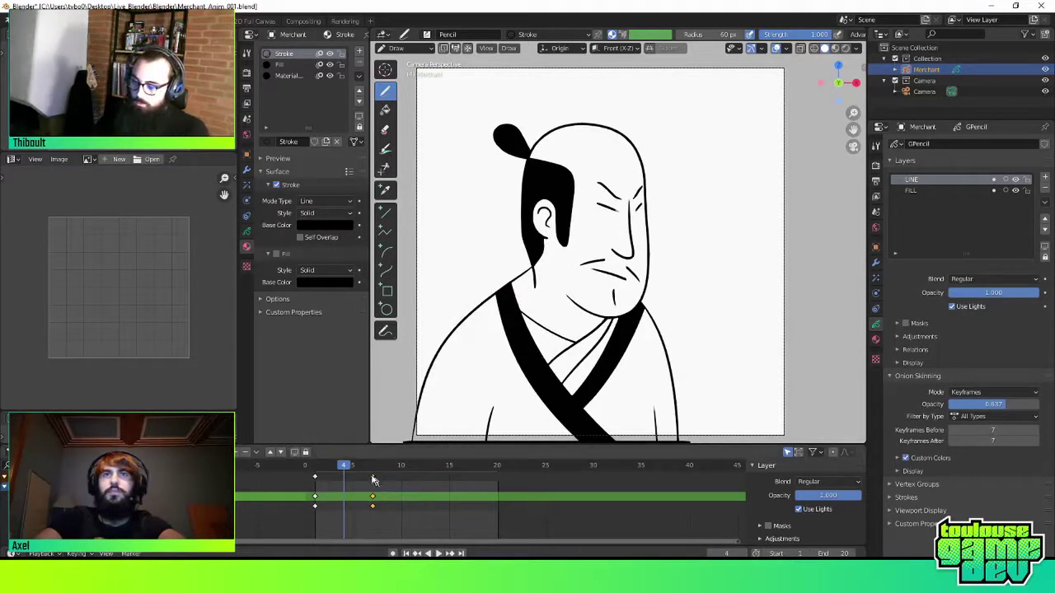
# Play and stop the animation, then scrub through frames 1 to 5 around the frame-4 pose
pyautogui.press('space')
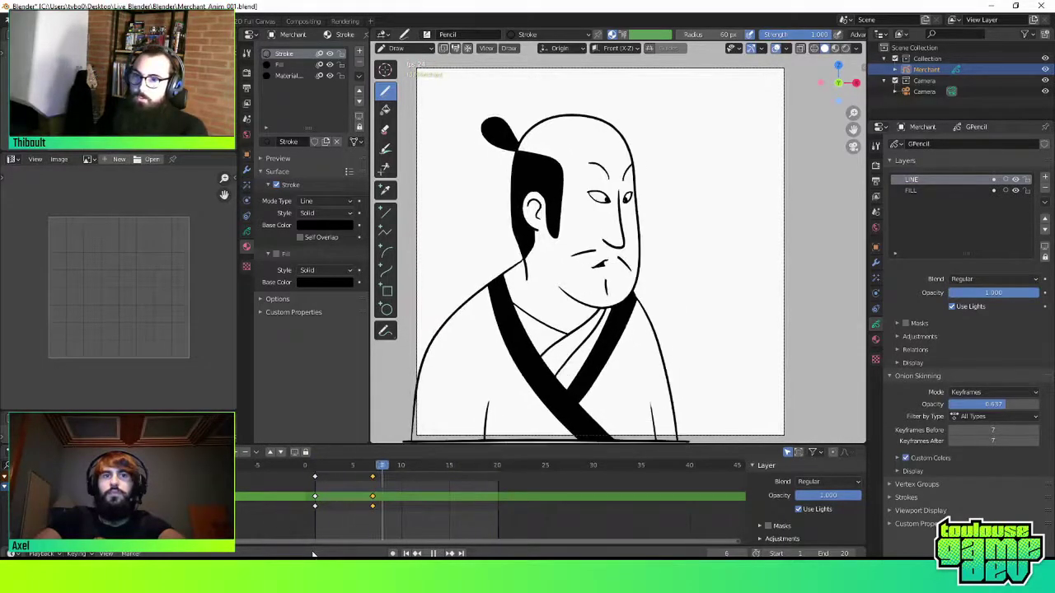
pyautogui.press('space')
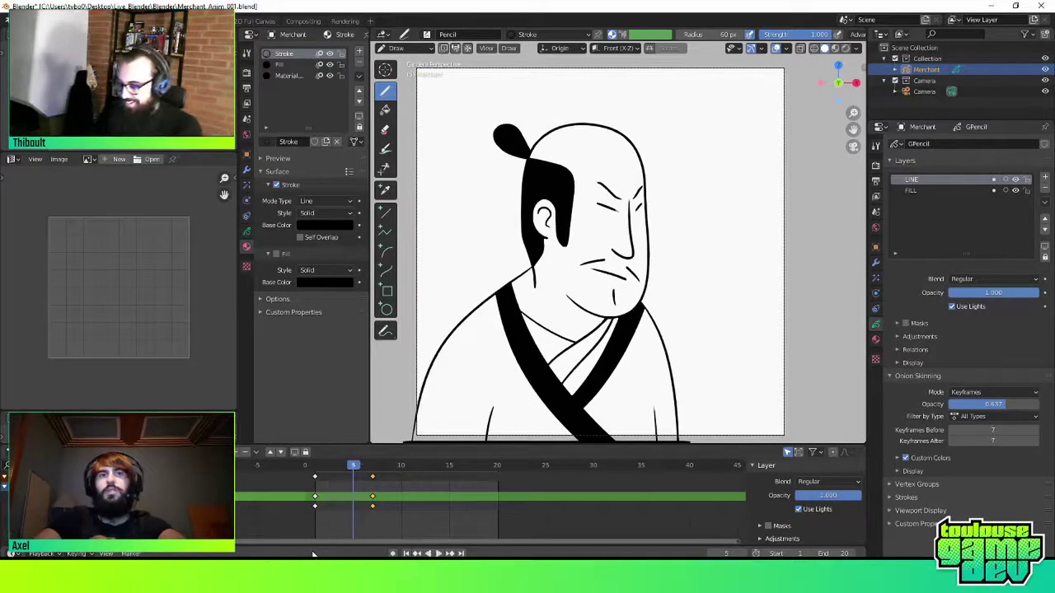
pyautogui.press('Left')
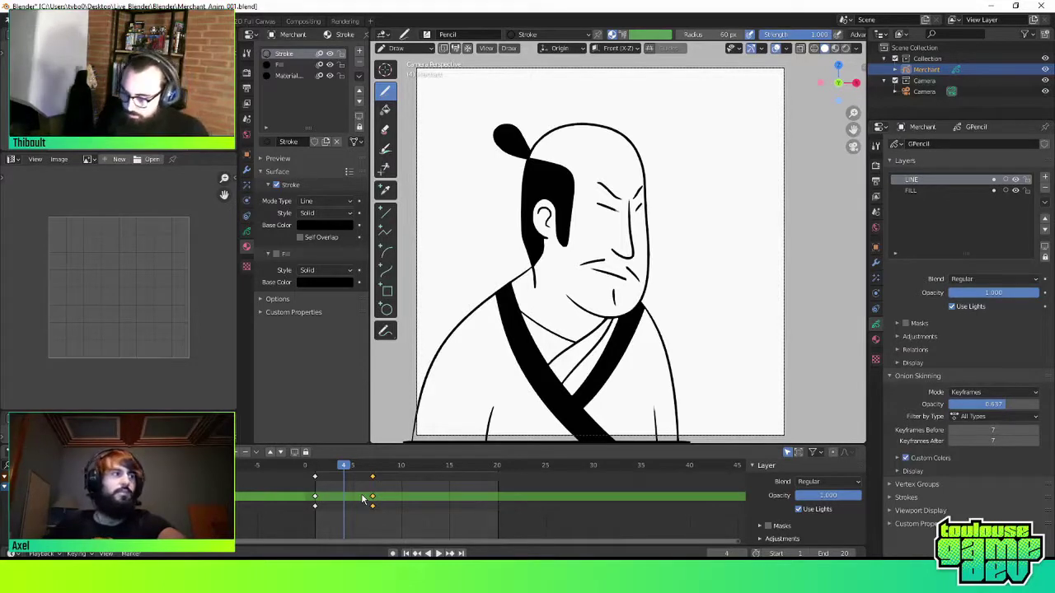
pyautogui.press('space')
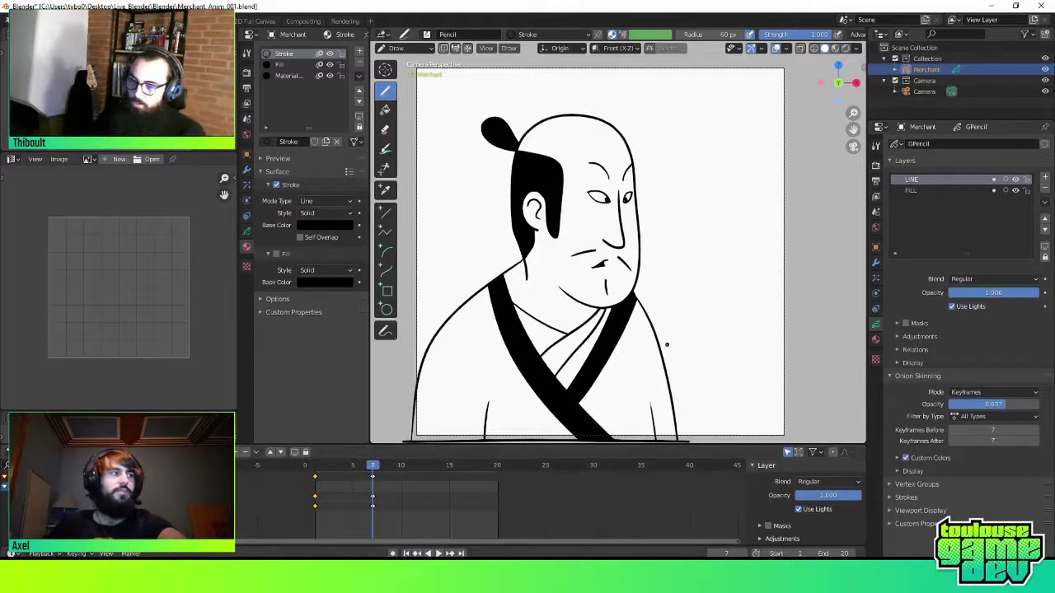
pyautogui.moveTo(345, 467); pyautogui.dragTo(359, 465)
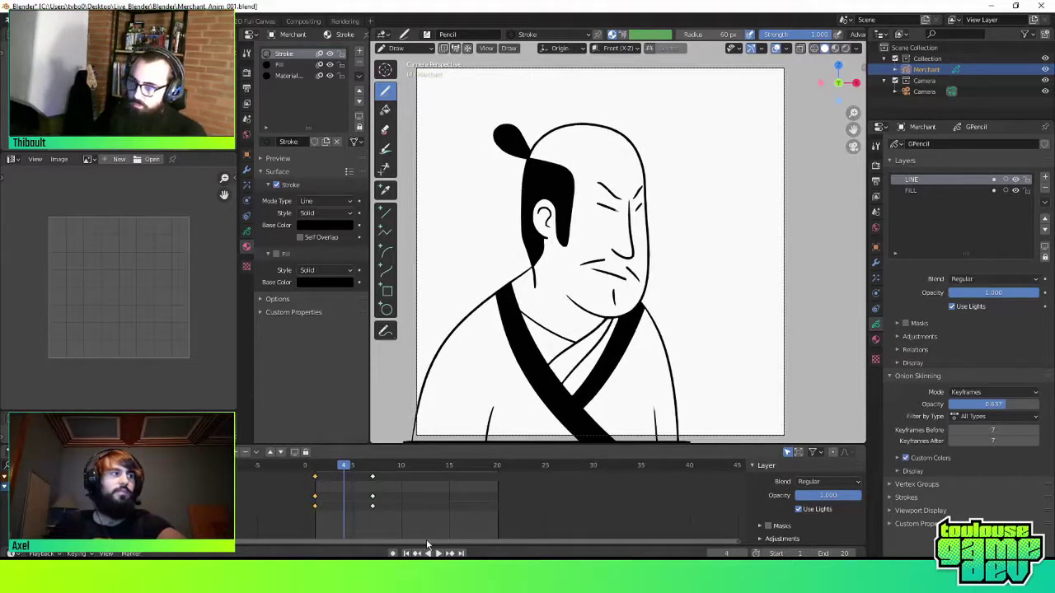
pyautogui.moveTo(323, 467); pyautogui.dragTo(353, 467)
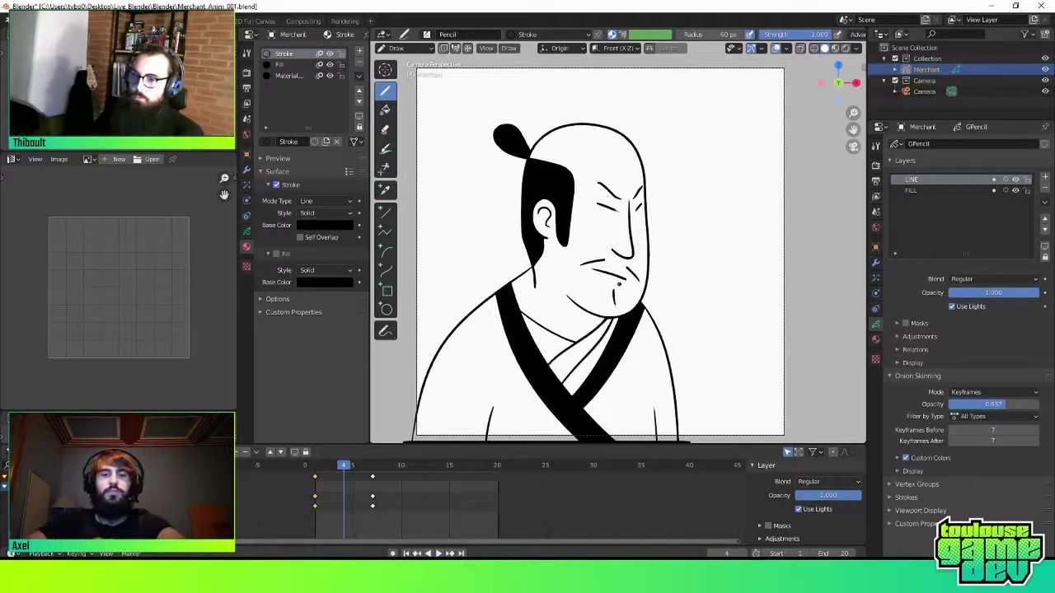
# In Edit Mode, soft-move the frame-4 face strokes with proportional falloff, shifting them slightly left
pyautogui.hotkey('ctrl', 'Tab')
pyautogui.click(709, 285)
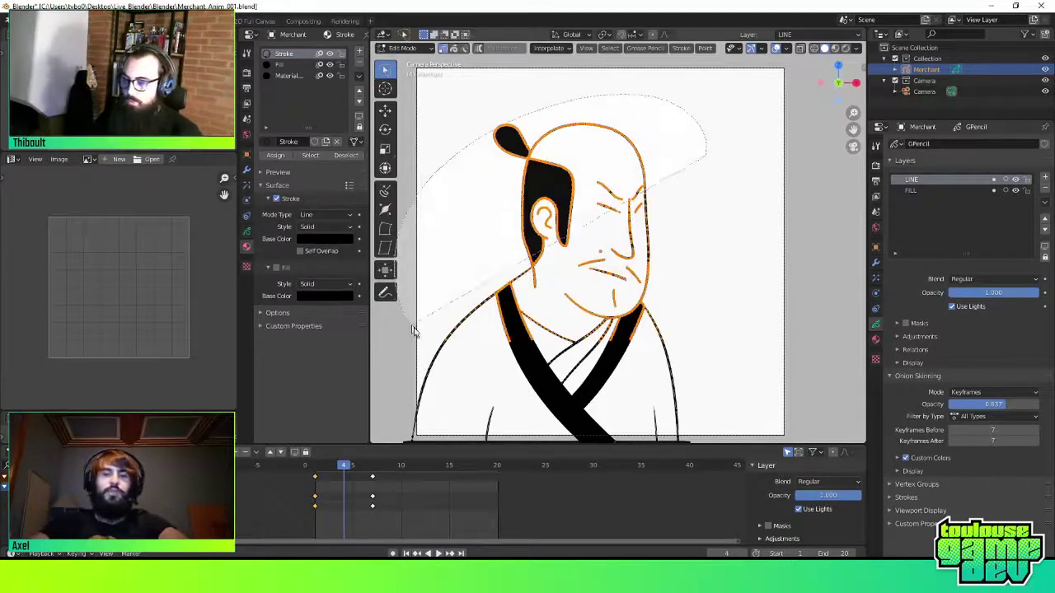
pyautogui.press('g')
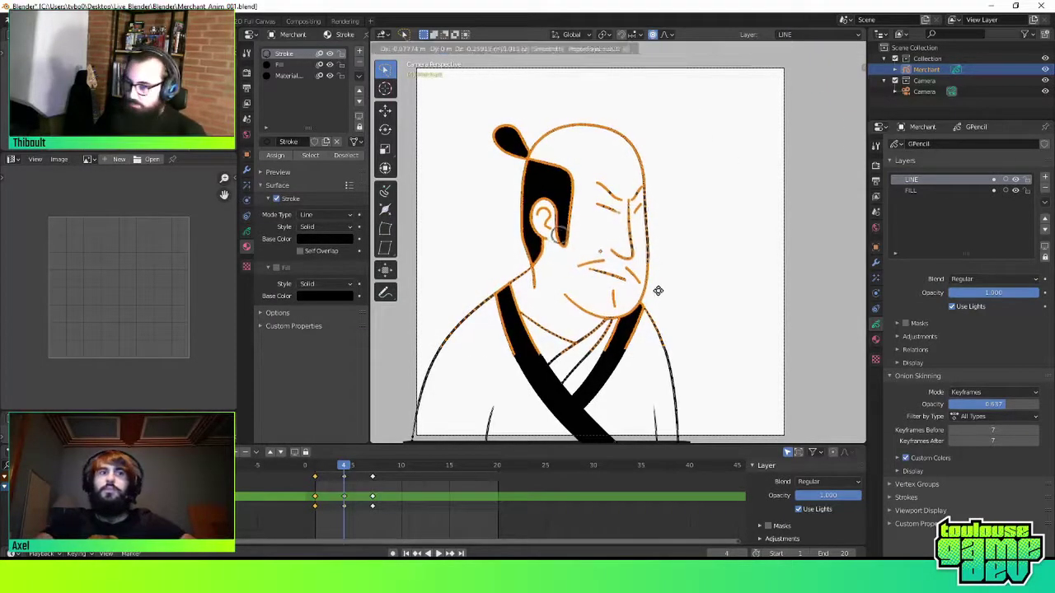
pyautogui.press('Escape')
pyautogui.press('g')
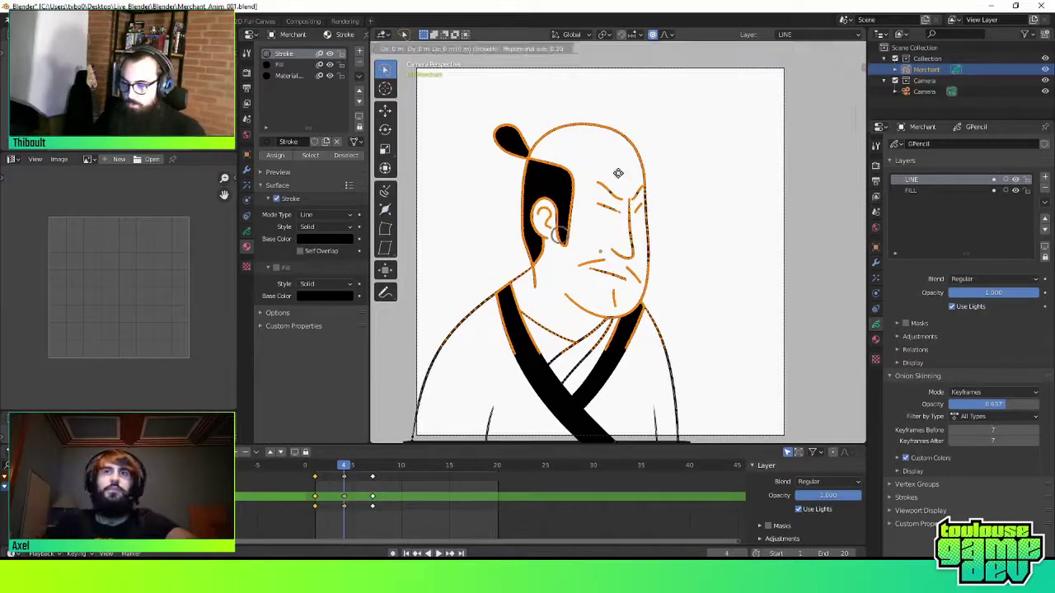
pyautogui.scroll(-10, 617, 175)
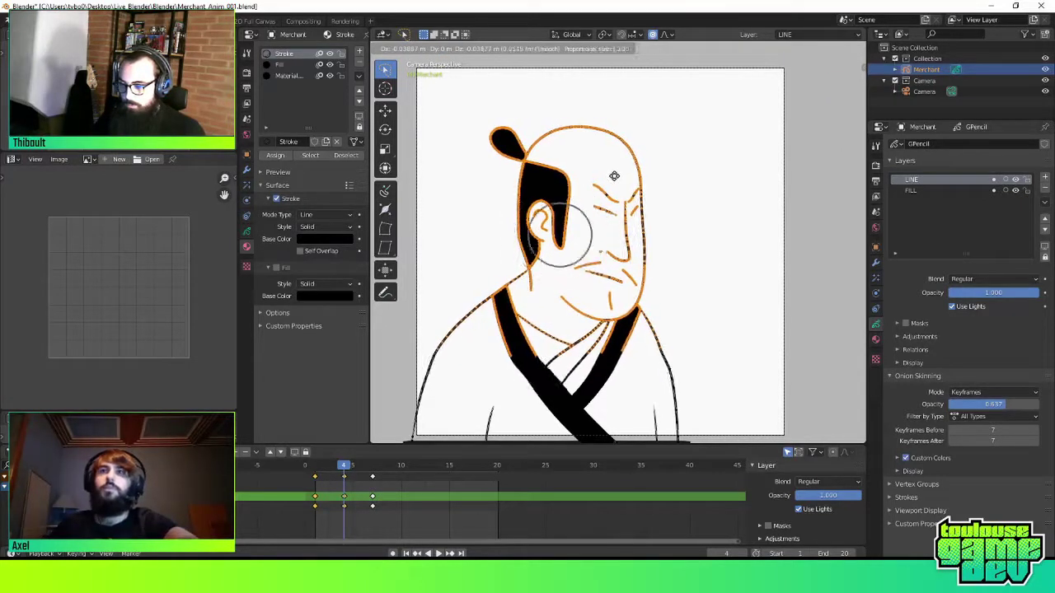
pyautogui.scroll(-3, 614, 176)
pyautogui.click(621, 180)
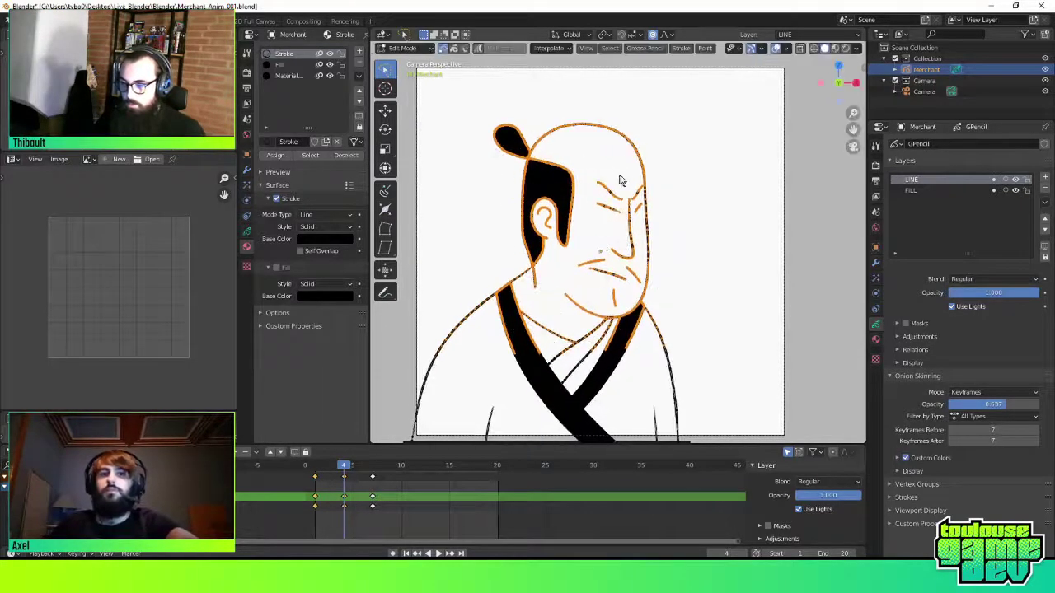
pyautogui.press('g')
pyautogui.click(642, 181)
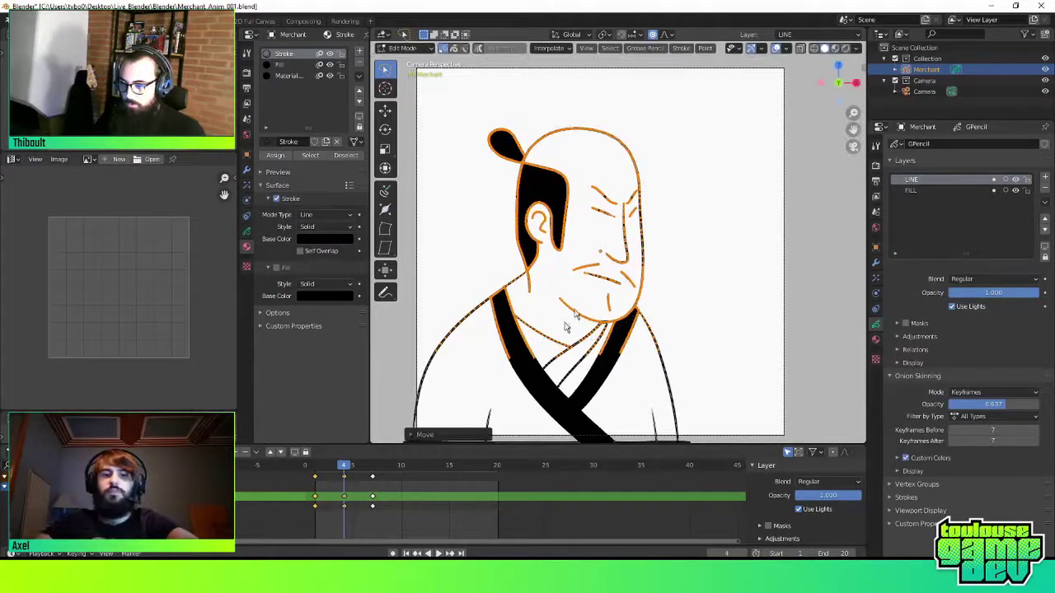
# Scrub and play back the animation to check the edit, then re-enter Edit Mode
pyautogui.moveTo(366, 459); pyautogui.dragTo(344, 458)
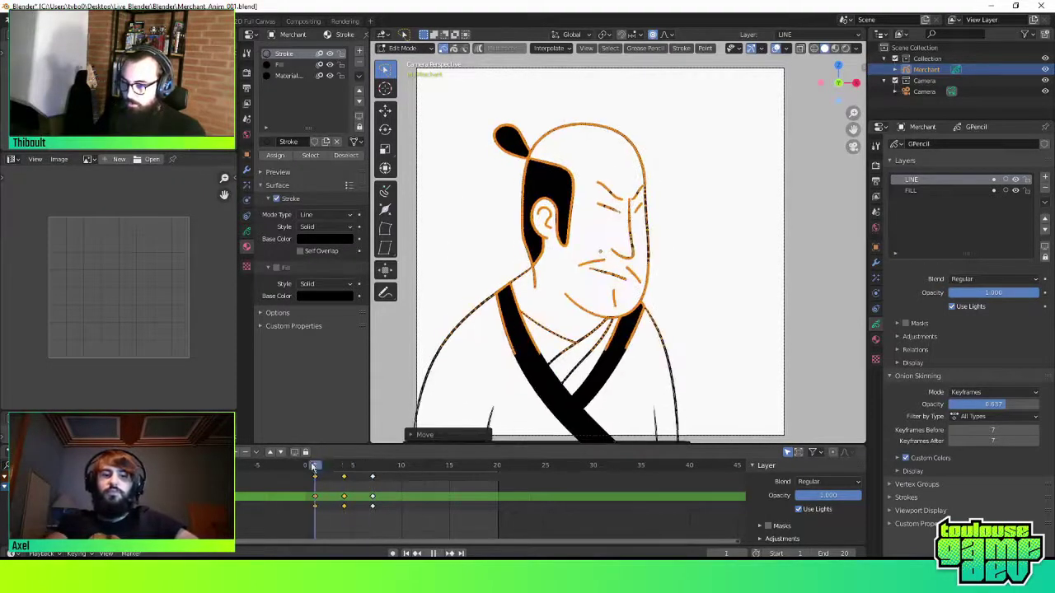
pyautogui.press('space')
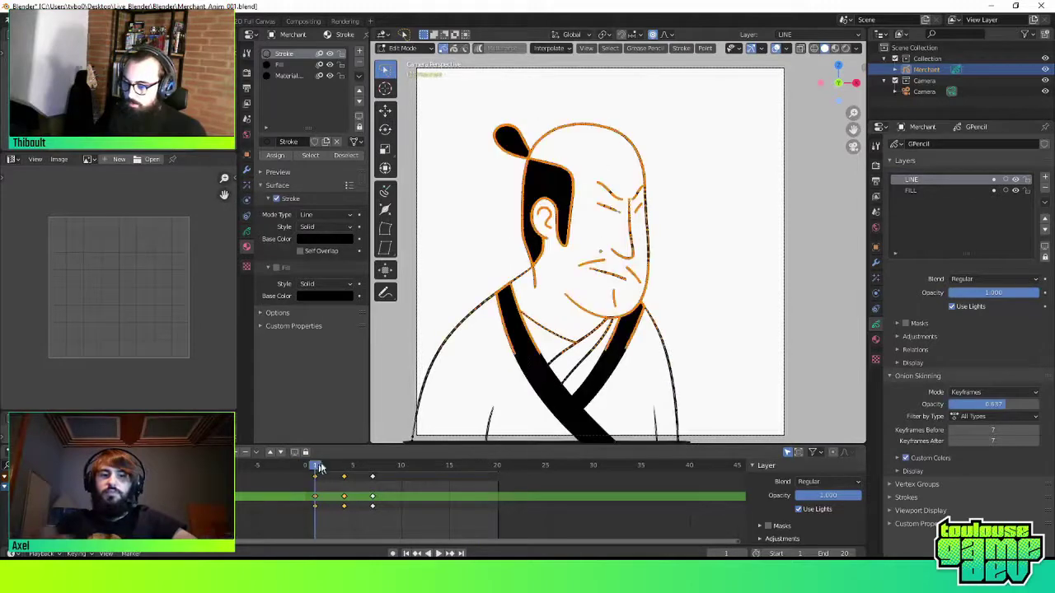
pyautogui.press('Tab')
pyautogui.press('space')
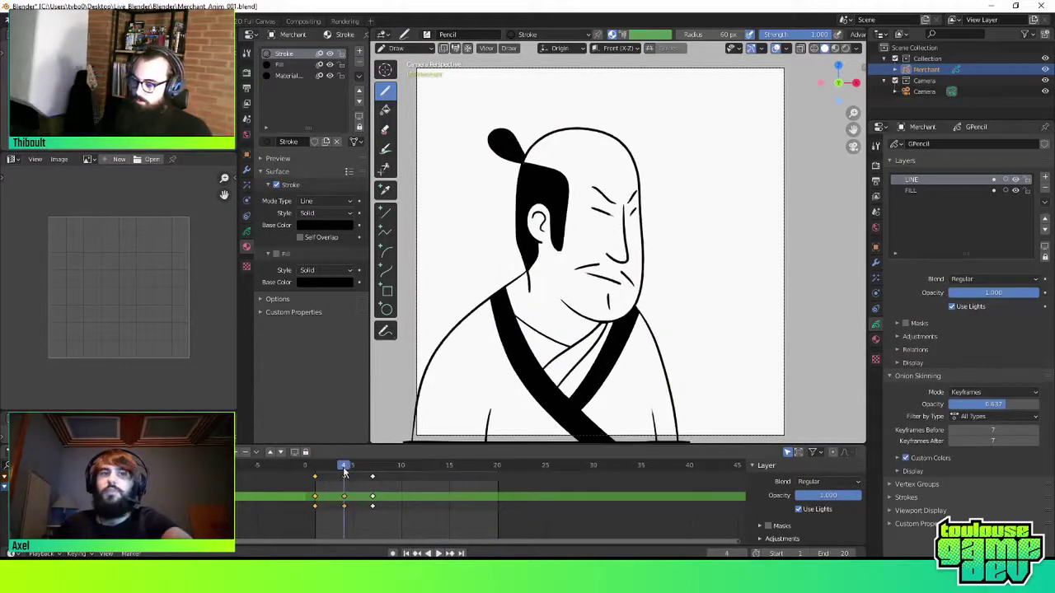
pyautogui.press('space')
pyautogui.hotkey('ctrl', 'Tab')
pyautogui.click(623, 277)
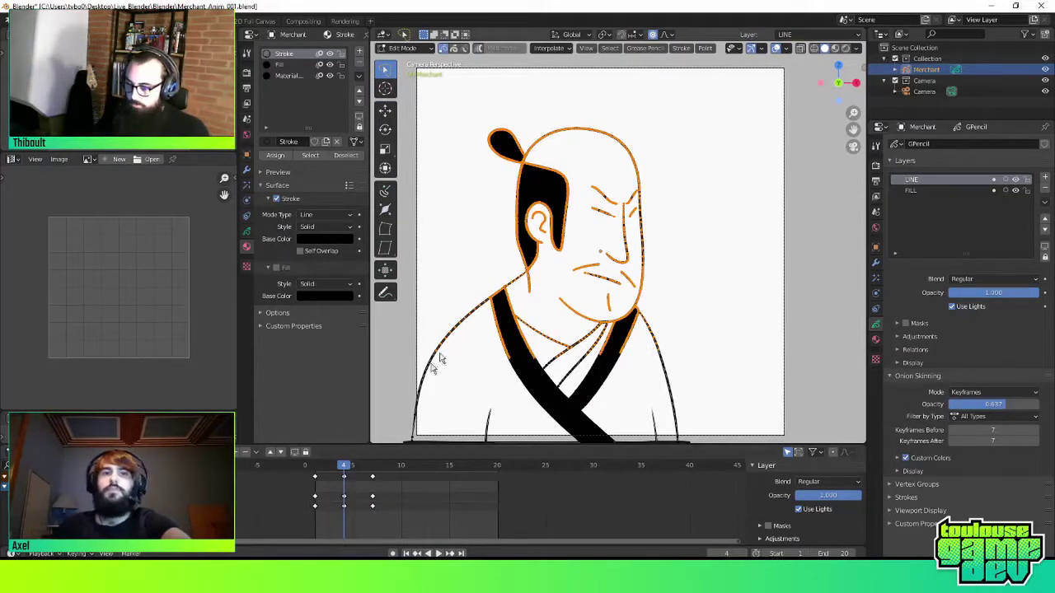
# Delete the frame-4 keyframes and confirm a soft move of the face strokes in Edit Mode
pyautogui.press('x')
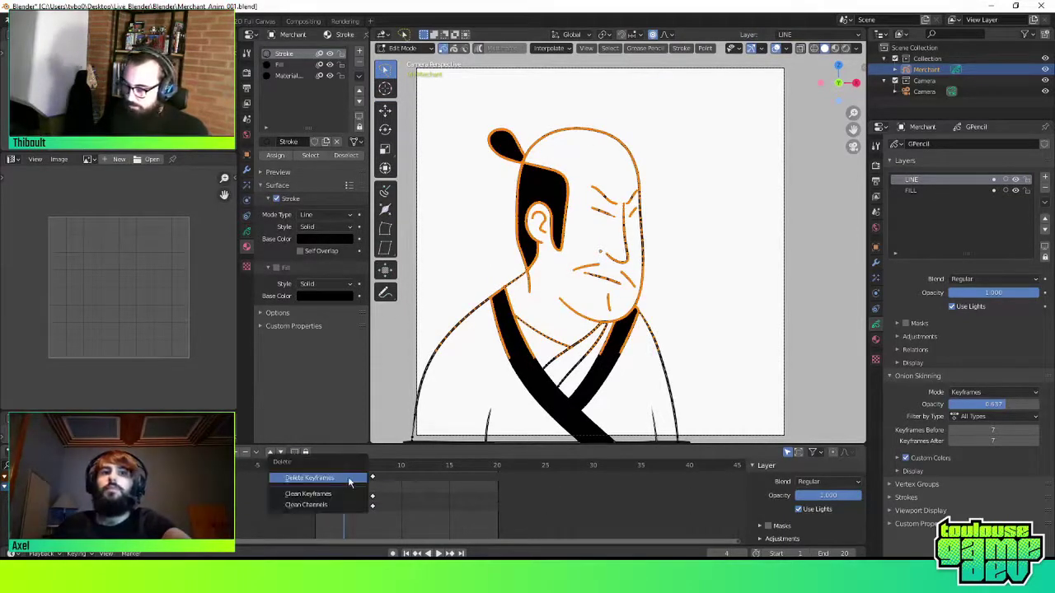
pyautogui.click(330, 486)
pyautogui.hotkey('ctrl', 'Tab')
pyautogui.click(625, 279)
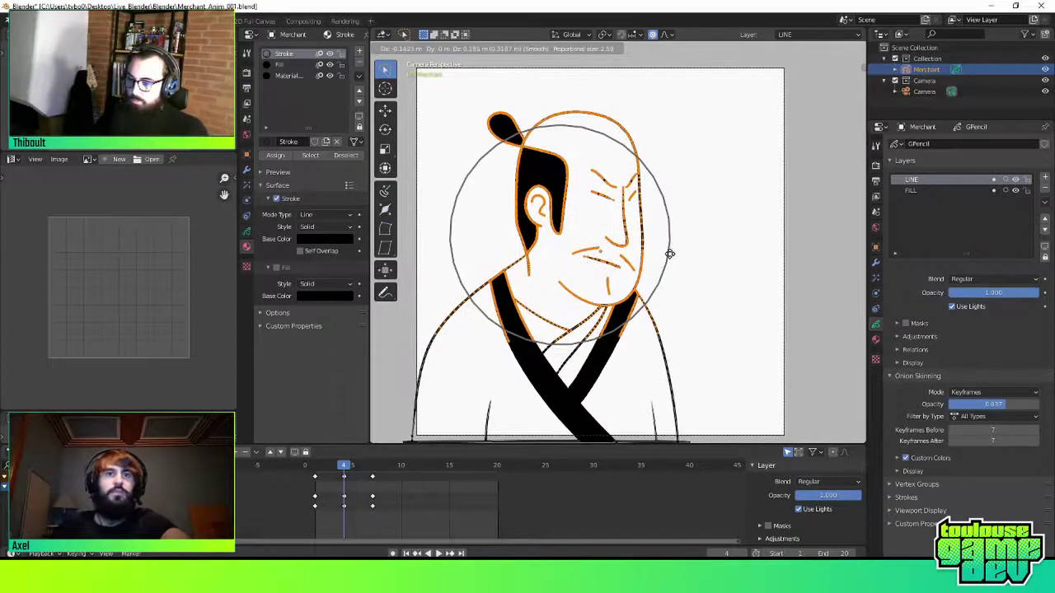
pyautogui.click(671, 259)
# Scrub through frames 1 to 20, return to Draw mode, and play the animation for review
pyautogui.click(314, 466)
pyautogui.moveTo(314, 467); pyautogui.dragTo(497, 466)
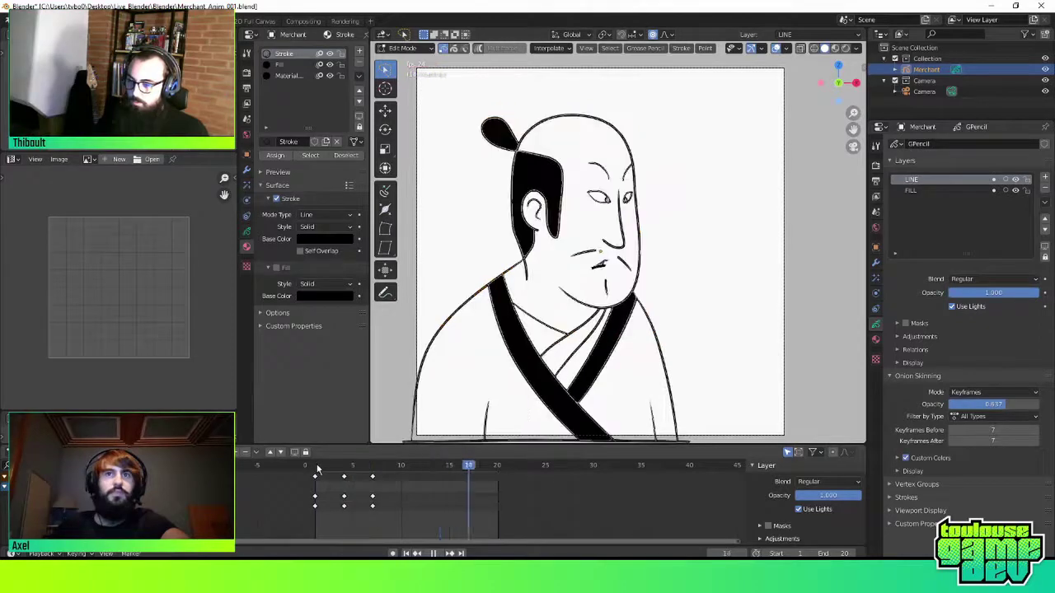
pyautogui.hotkey('ctrl', 'Tab')
pyautogui.click(374, 416)
pyautogui.press('space')
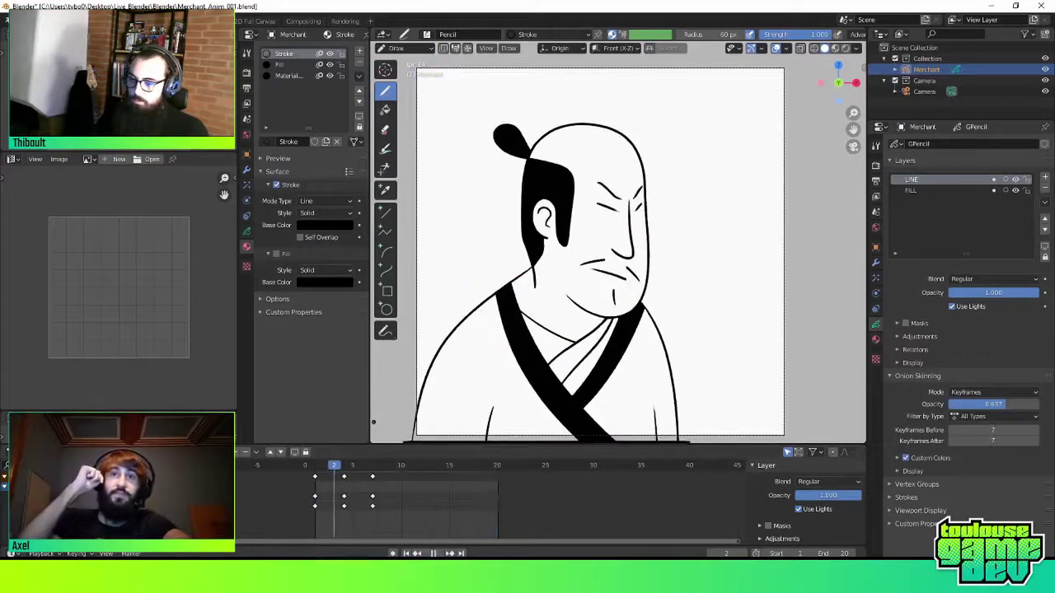
pyautogui.press('space')
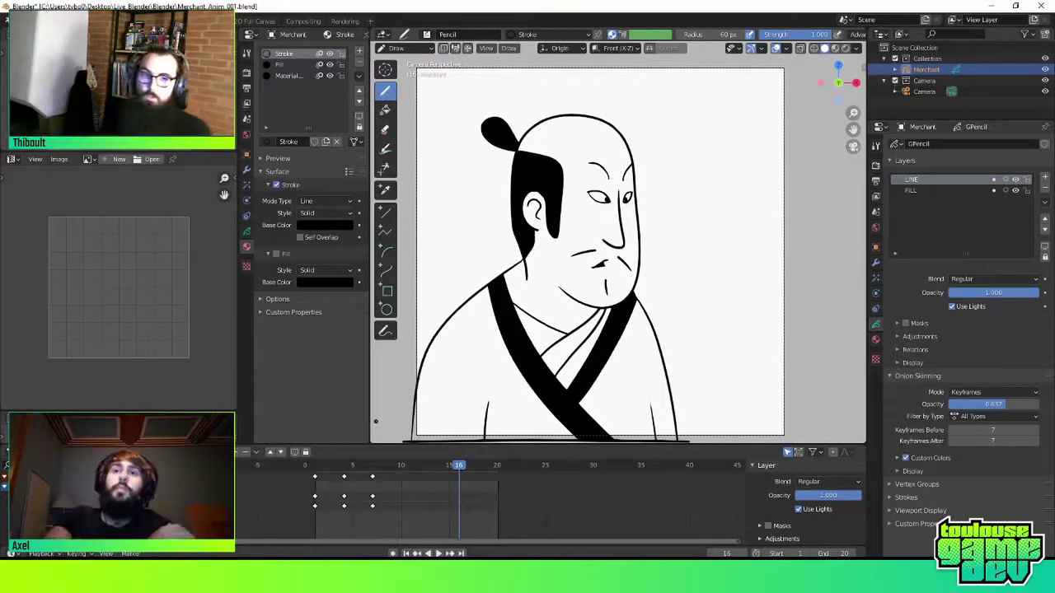
# Delete the frame-3 keyframes, leaving keys only at frames 1 and 7
pyautogui.click(333, 467)
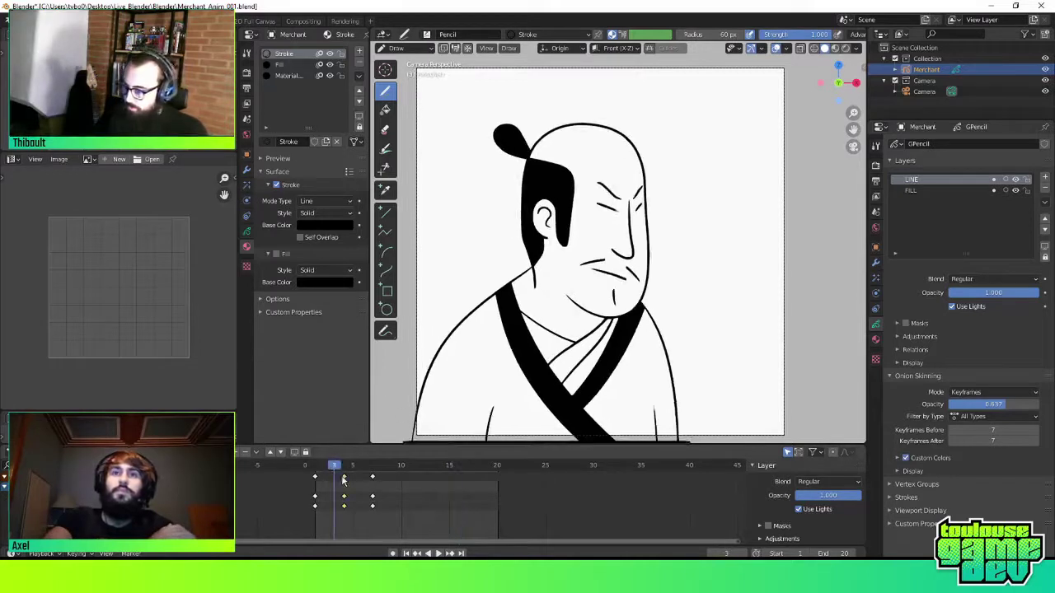
pyautogui.press('x')
pyautogui.click(354, 482)
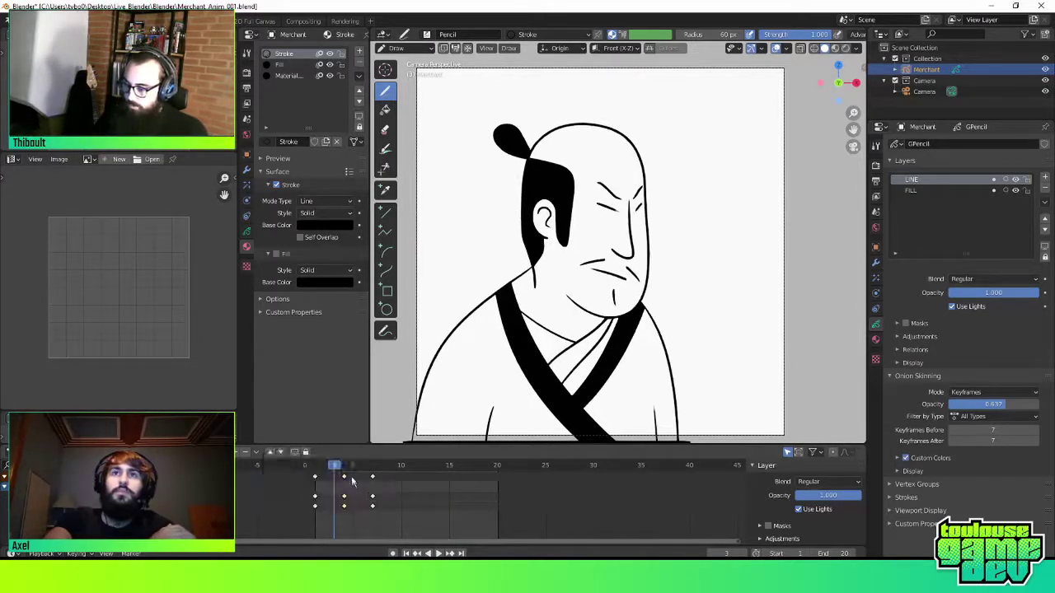
pyautogui.press('x')
pyautogui.click(346, 482)
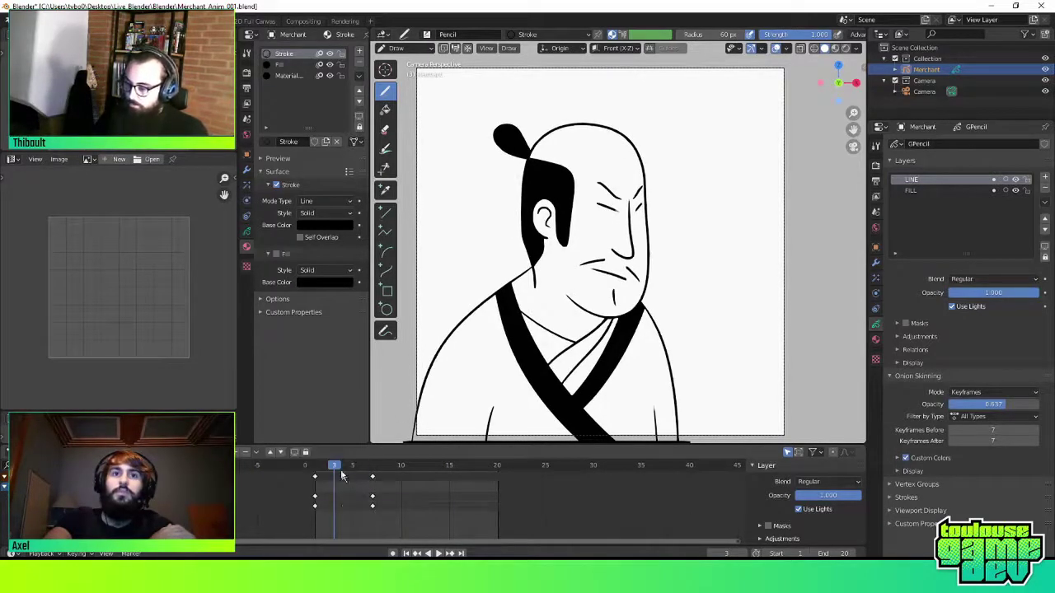
pyautogui.click(320, 468)
# Play the animation back to review the new timing
pyautogui.press('space')
pyautogui.press('space')
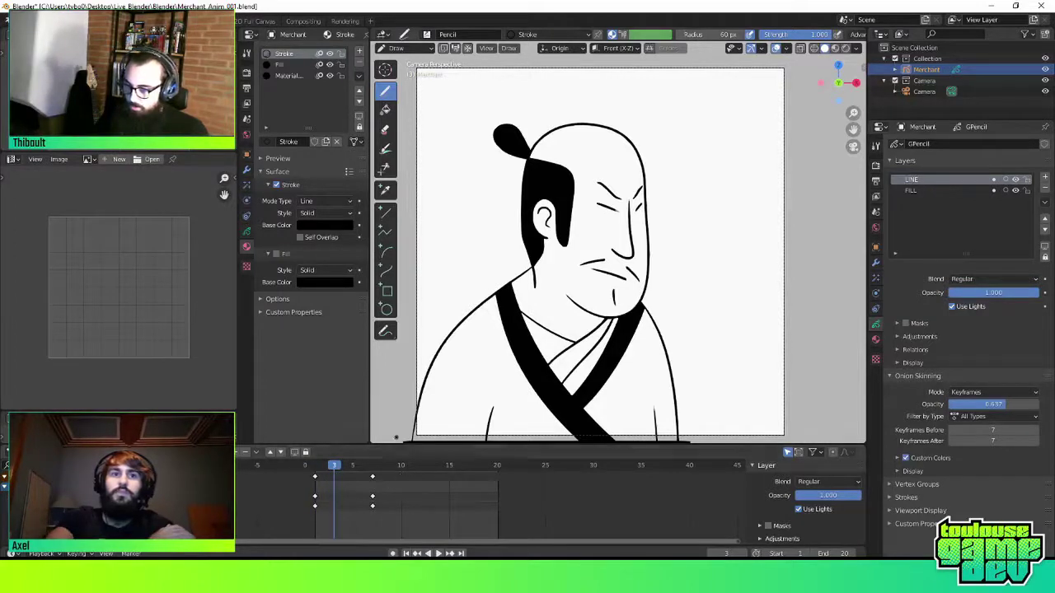
pyautogui.press('space')
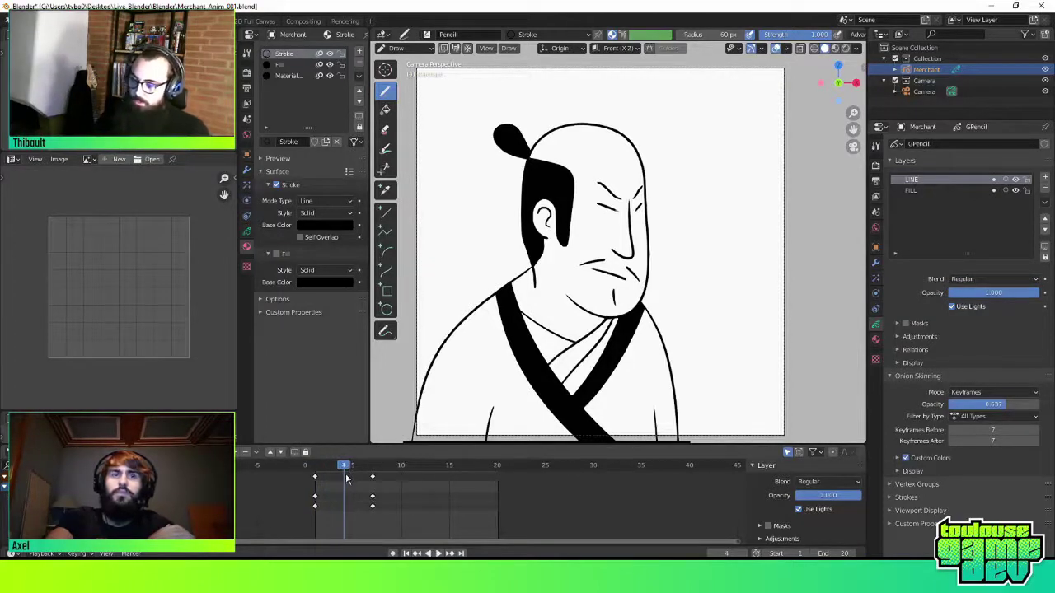
pyautogui.press('space')
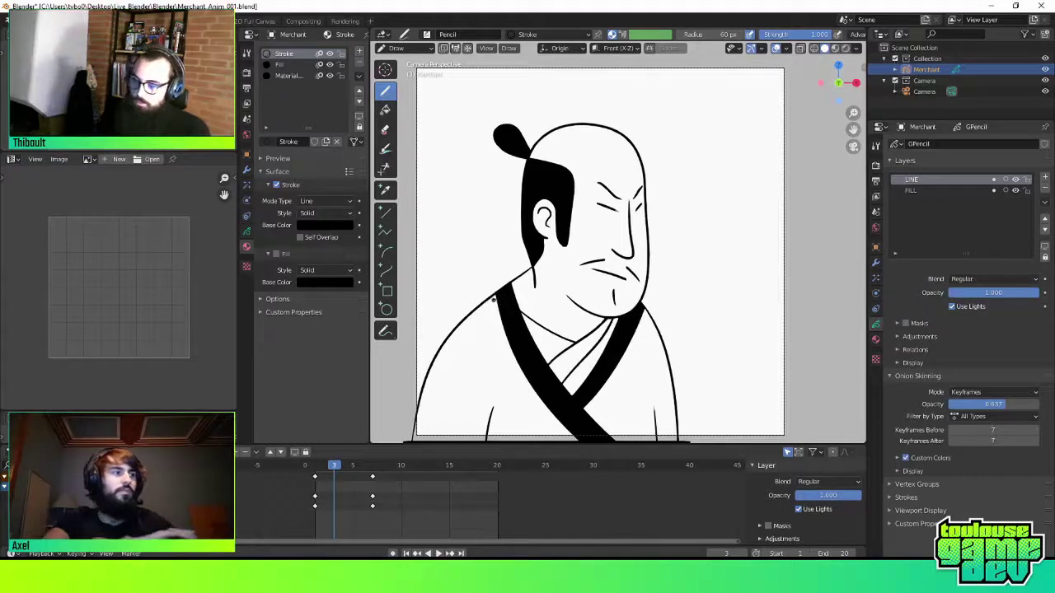
pyautogui.hotkey('ctrl', 'Tab')
# In Edit Mode, lasso-select the head strokes and nudge them at frame 3 with proportional editing
pyautogui.click(577, 299)
pyautogui.moveTo(676, 126)
pyautogui.mouseDown()
pyautogui.moveTo(472, 368)
pyautogui.moveTo(699, 358)
pyautogui.mouseUp()
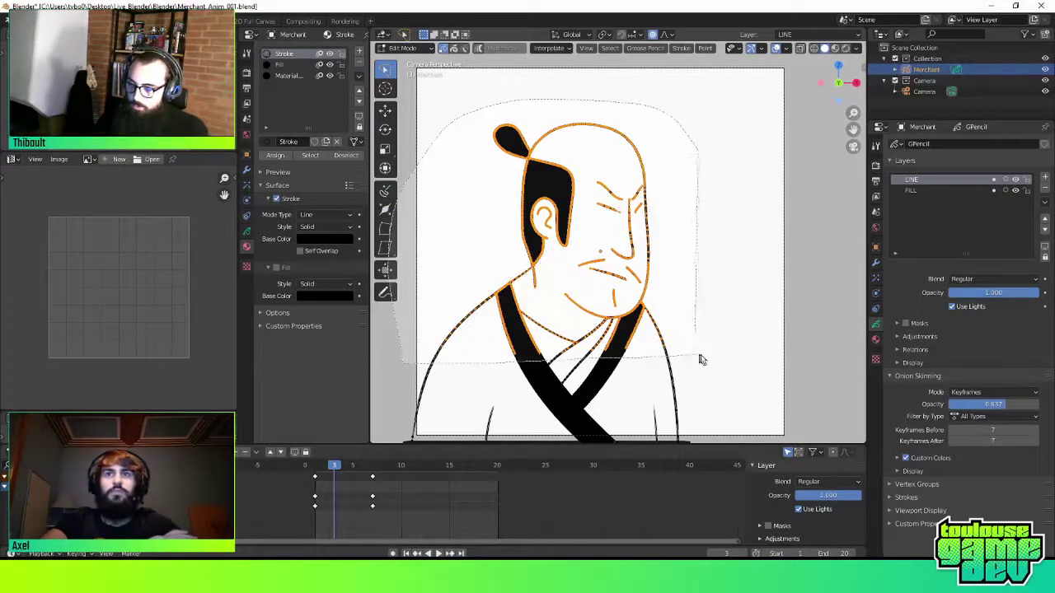
pyautogui.click(314, 468)
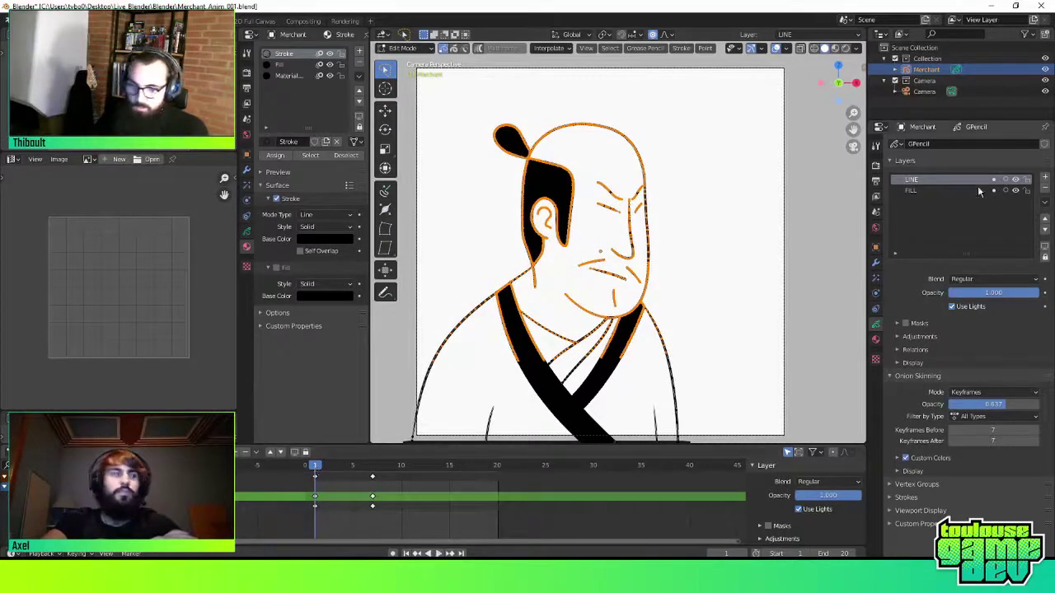
pyautogui.click(318, 468)
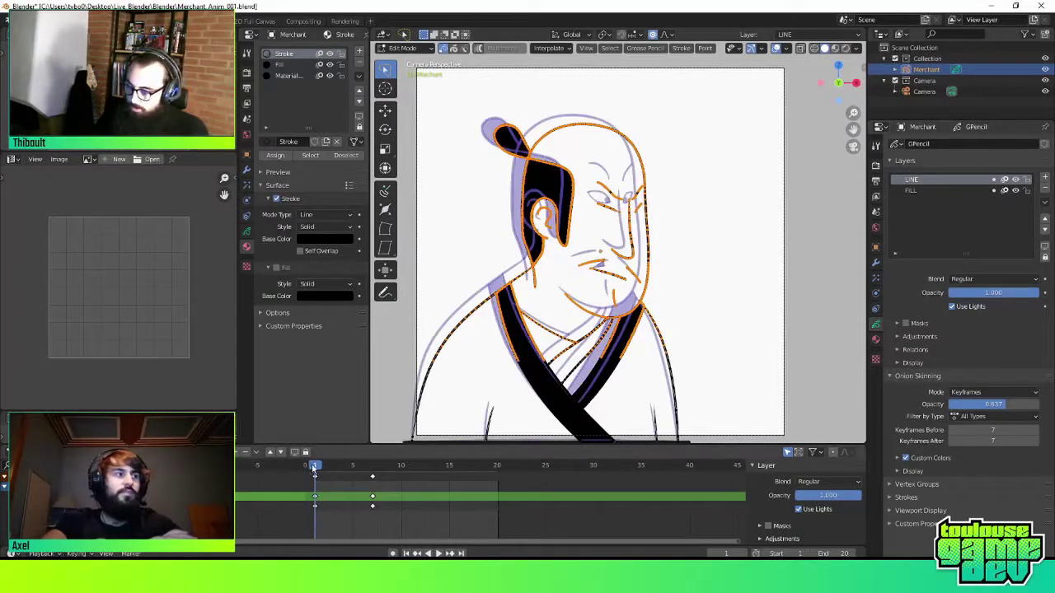
pyautogui.moveTo(325, 468); pyautogui.dragTo(333, 468)
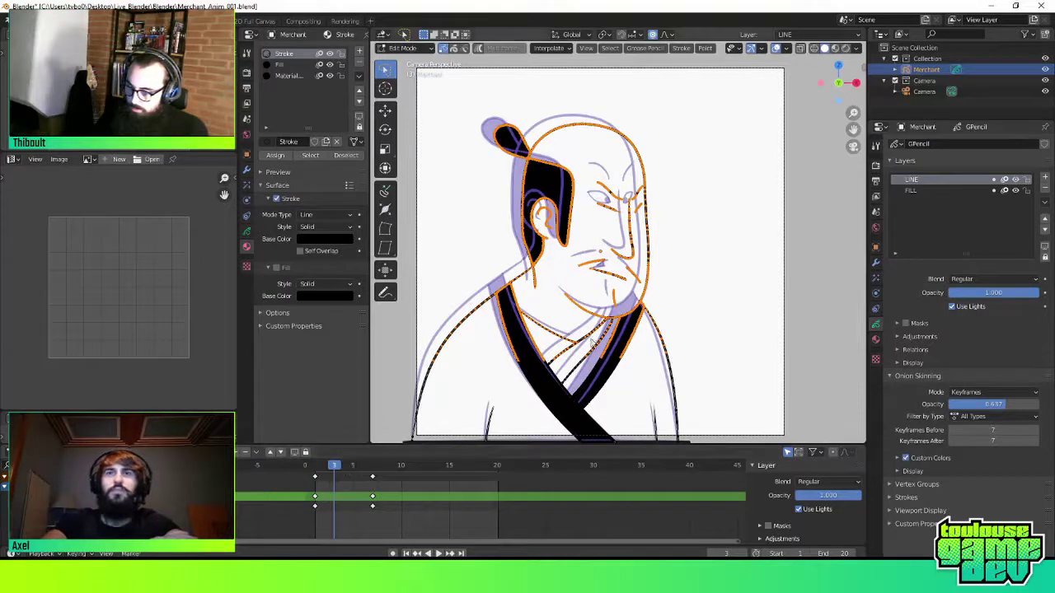
pyautogui.press('g')
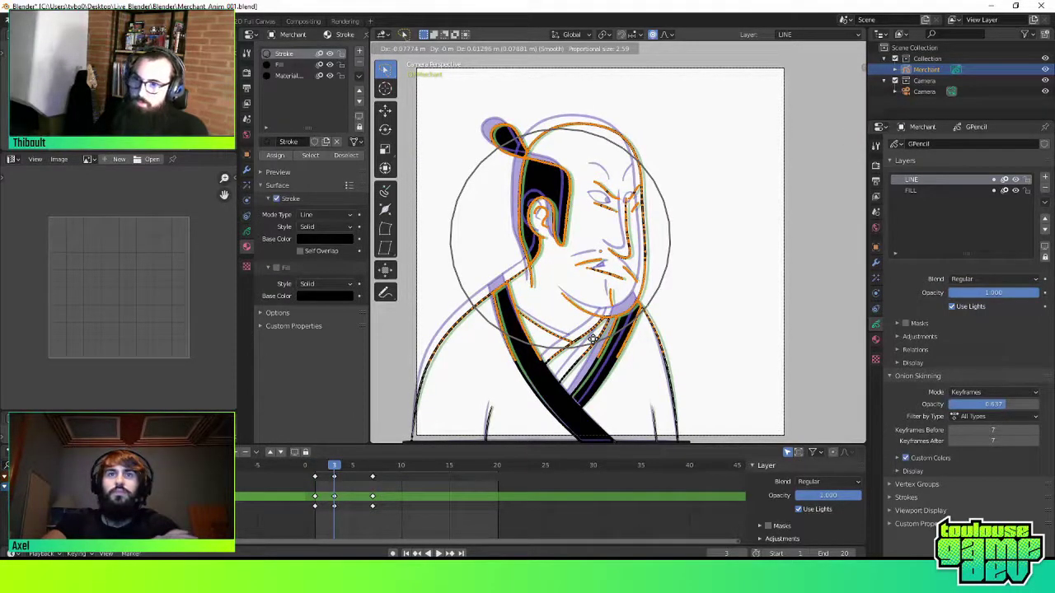
pyautogui.click(592, 338)
# Inspect the face and flip between keyframes to compare the poses
pyautogui.scroll(2, 581, 321)
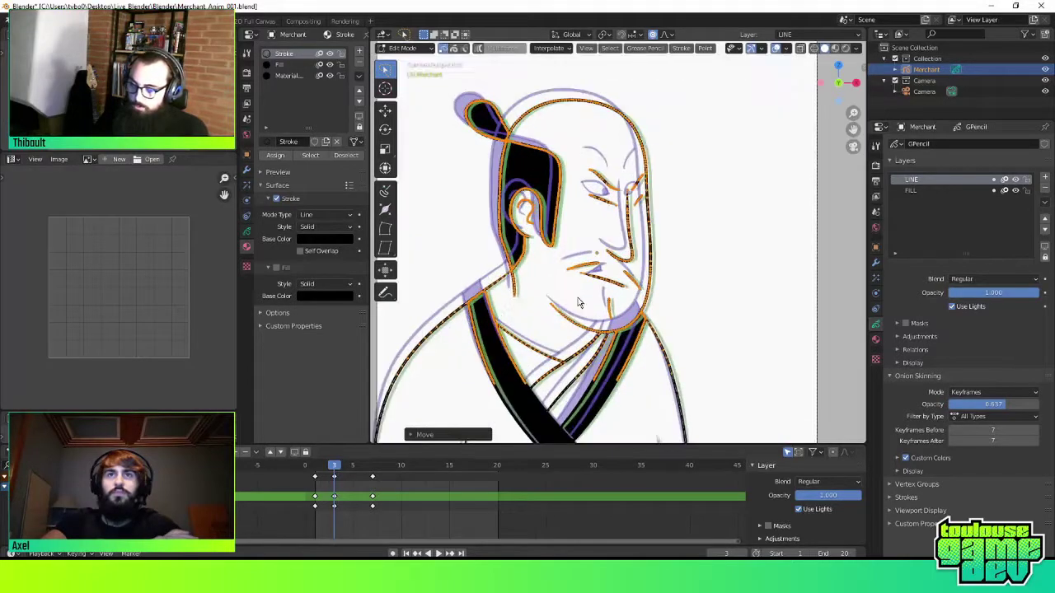
pyautogui.scroll(3, 575, 309)
pyautogui.scroll(-3, 574, 309)
pyautogui.keyDown('shift'); pyautogui.moveTo(568, 323); pyautogui.dragTo(622, 313, button='middle'); pyautogui.keyUp('shift')
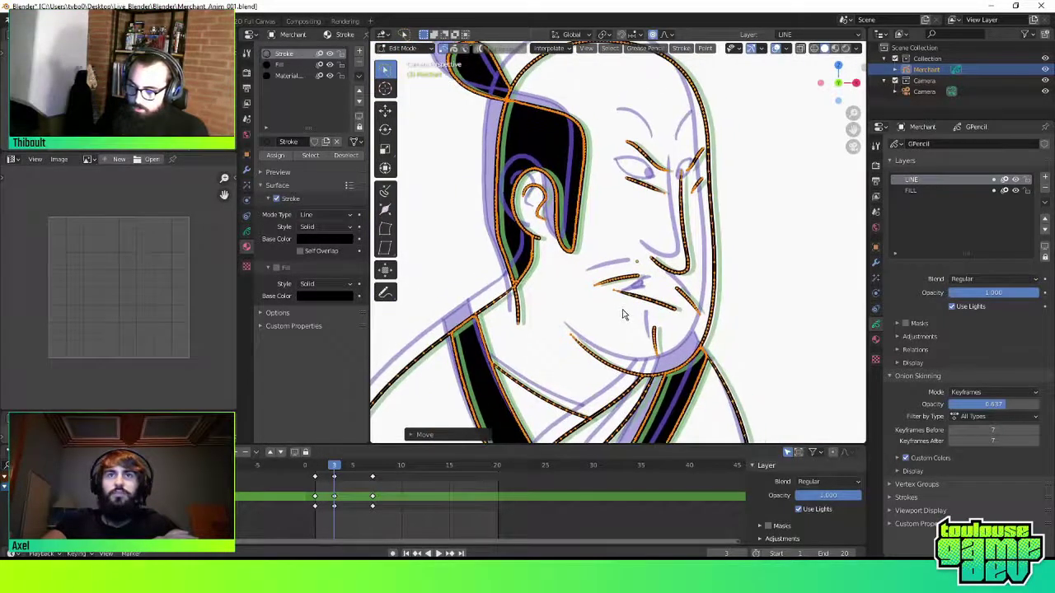
pyautogui.scroll(-3, 460, 415)
pyautogui.press('Up')
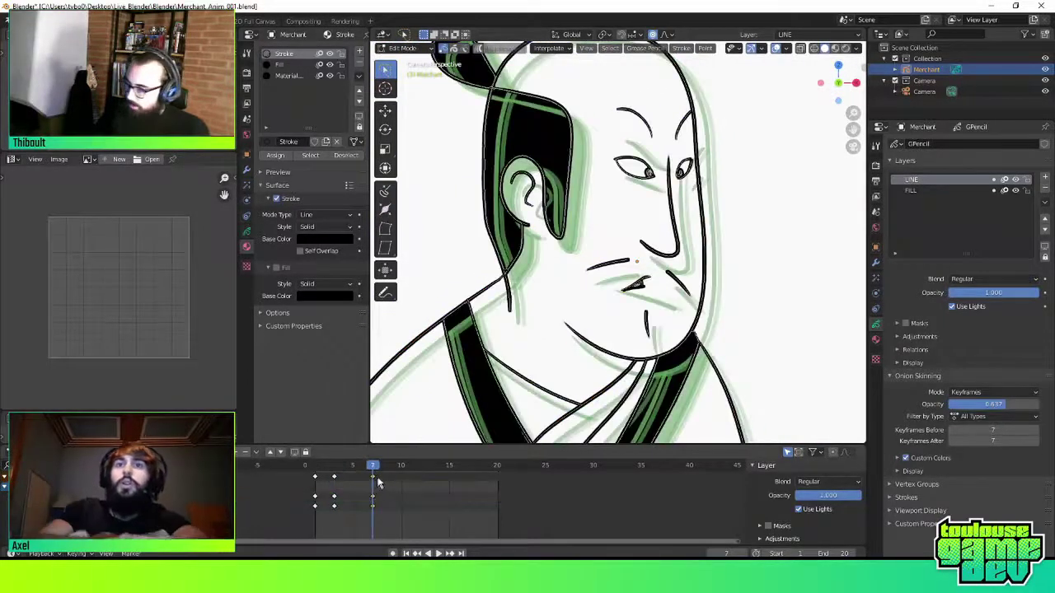
pyautogui.press('Down')
pyautogui.press('Up')
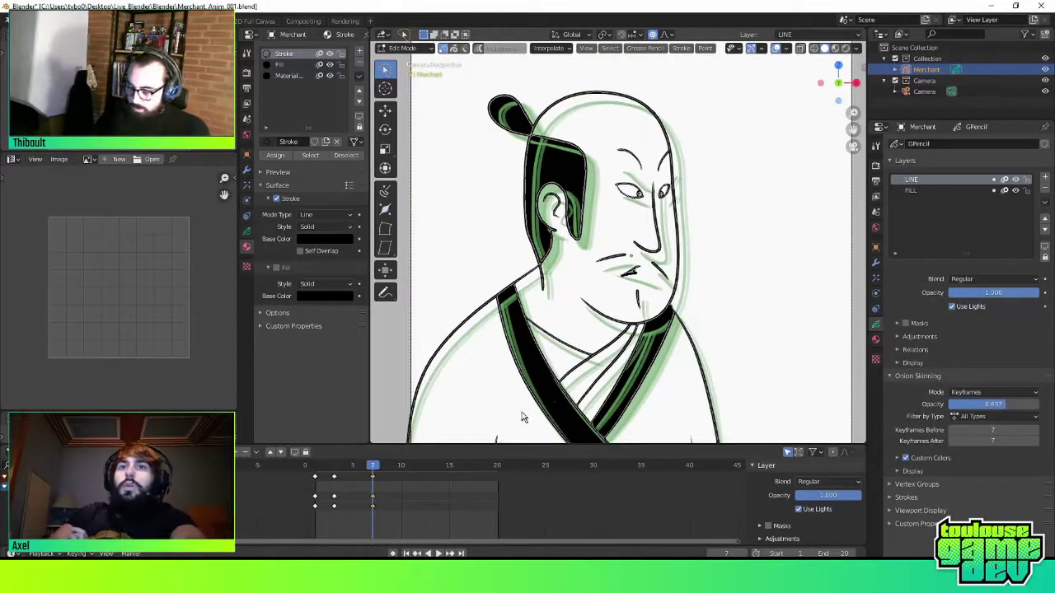
# Duplicate the frame-7 keys with Shift+D as a new in-between at frame 5
pyautogui.click(333, 477)
pyautogui.hotkey('shift', 'd')
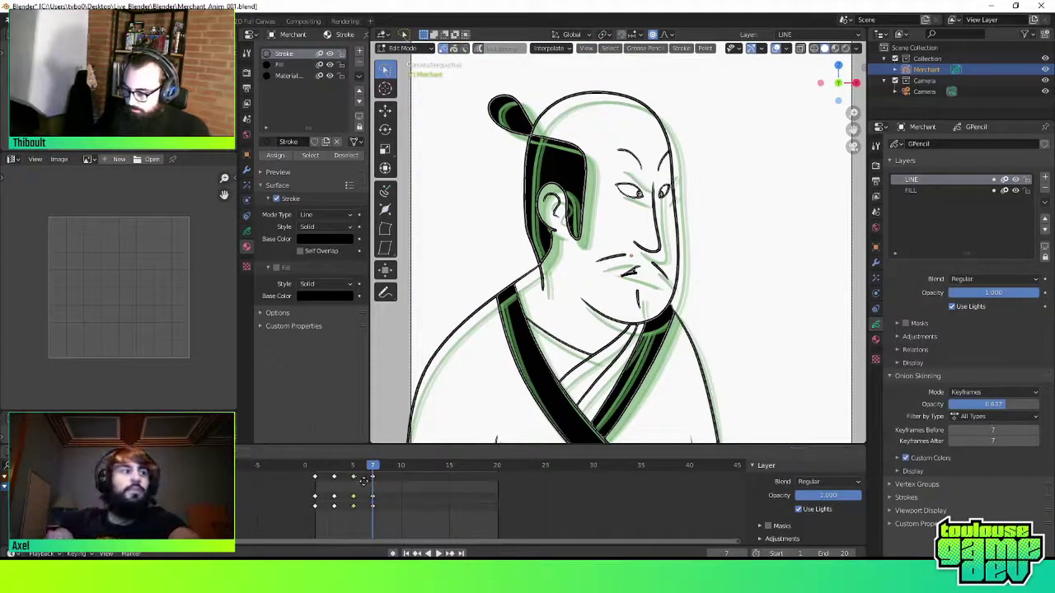
pyautogui.press('Down')
pyautogui.press('Down')
pyautogui.press('Up')
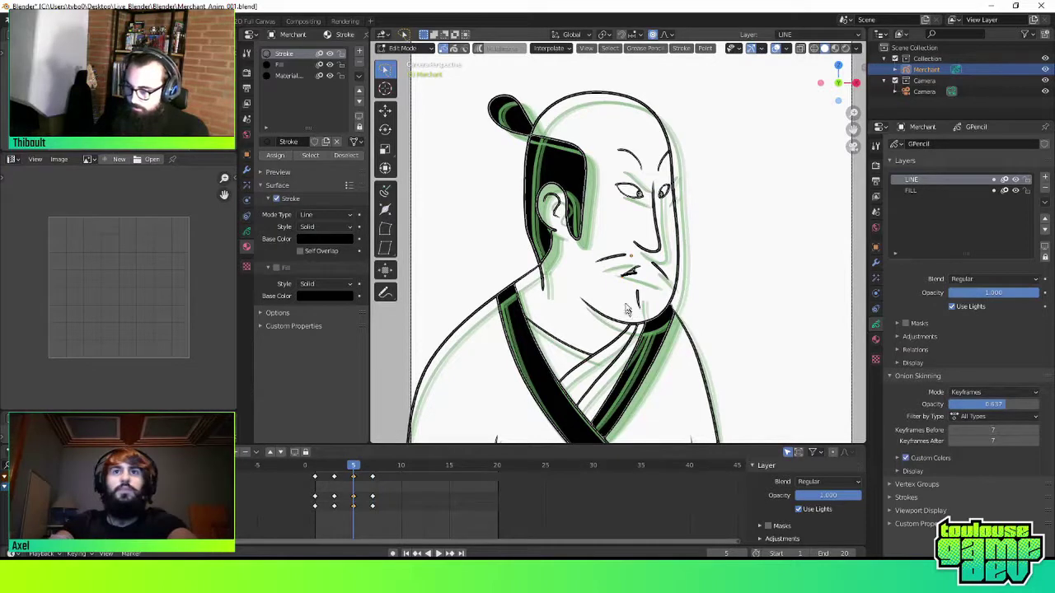
# Lasso the head and body strokes at frame 5, softly shift them, then return to Draw mode
pyautogui.moveTo(626, 309); pyautogui.dragTo(375, 314)
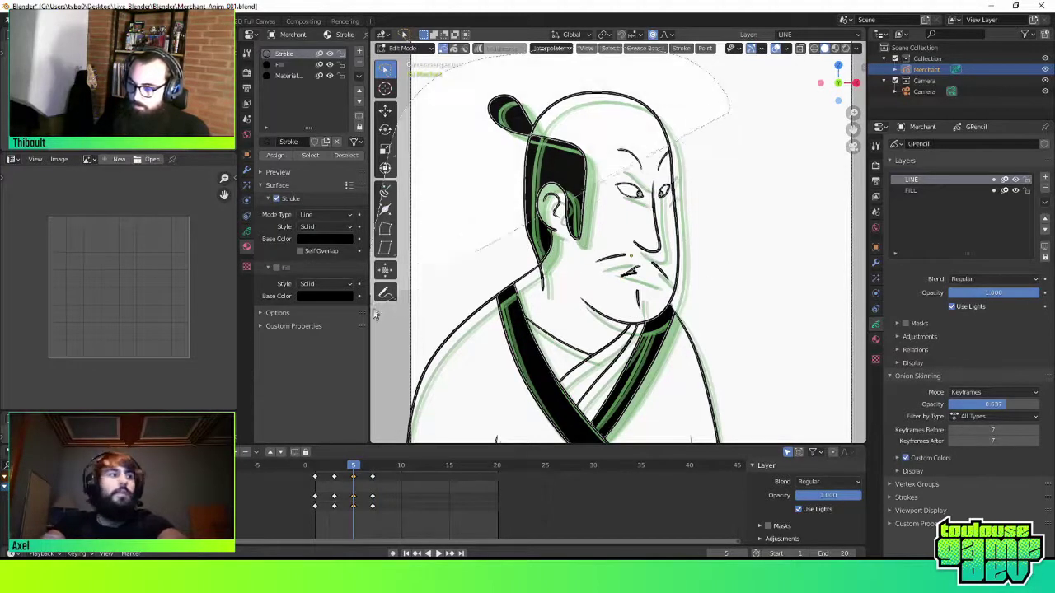
pyautogui.moveTo(375, 314); pyautogui.dragTo(750, 375)
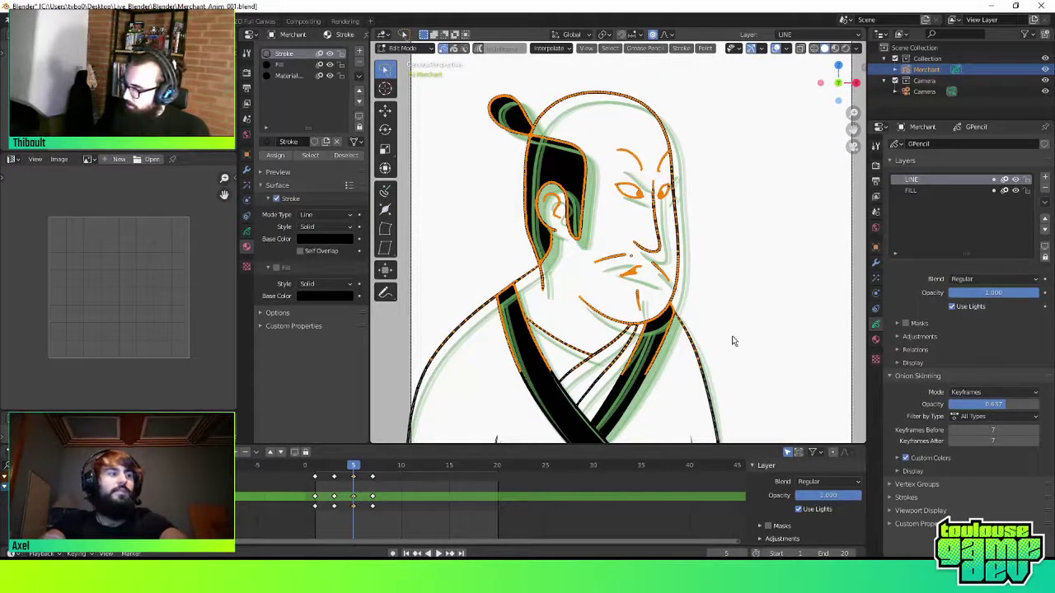
pyautogui.press('g')
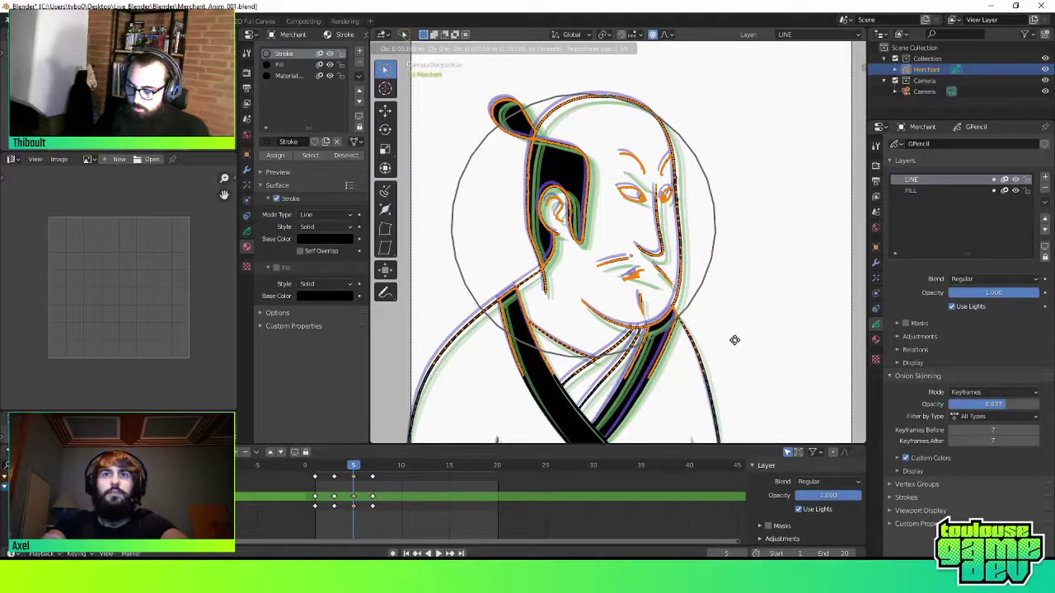
pyautogui.click(735, 339)
pyautogui.press('Tab')
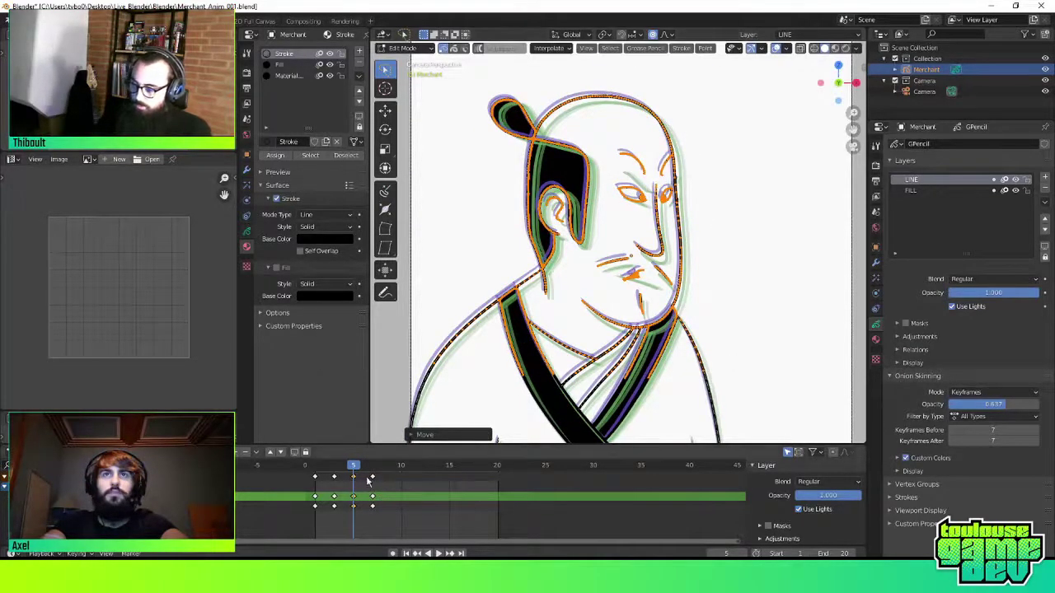
pyautogui.hotkey('ctrl', 'Tab')
pyautogui.click(617, 266)
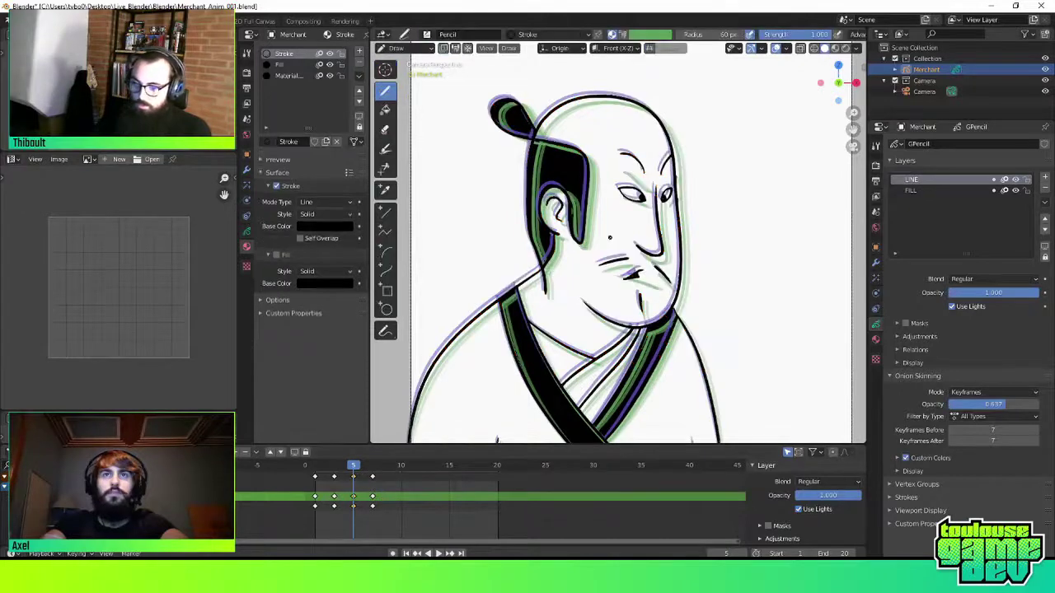
# Hide onion-skin ghosts, switch to camera view, and play the animation from frame 1
pyautogui.click(991, 192)
pyautogui.press('KP_0')
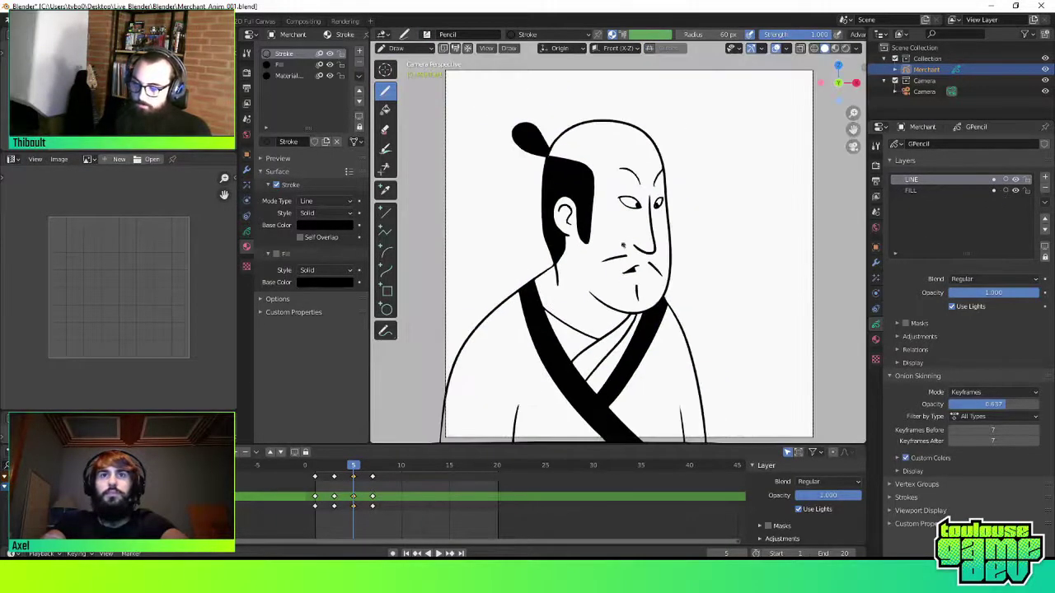
pyautogui.click(314, 467)
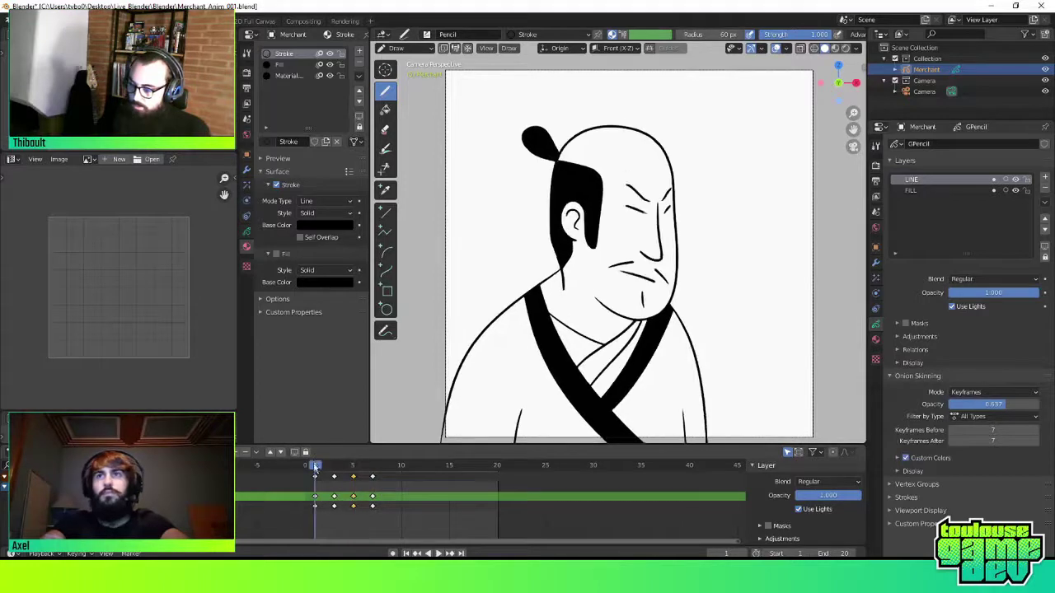
pyautogui.press('space')
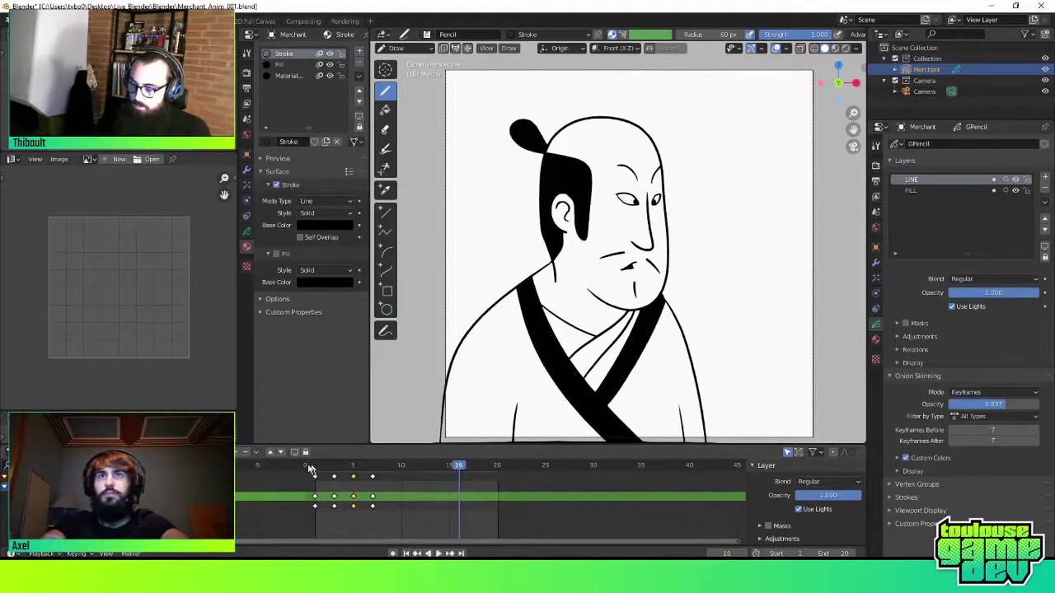
pyautogui.press('Escape')
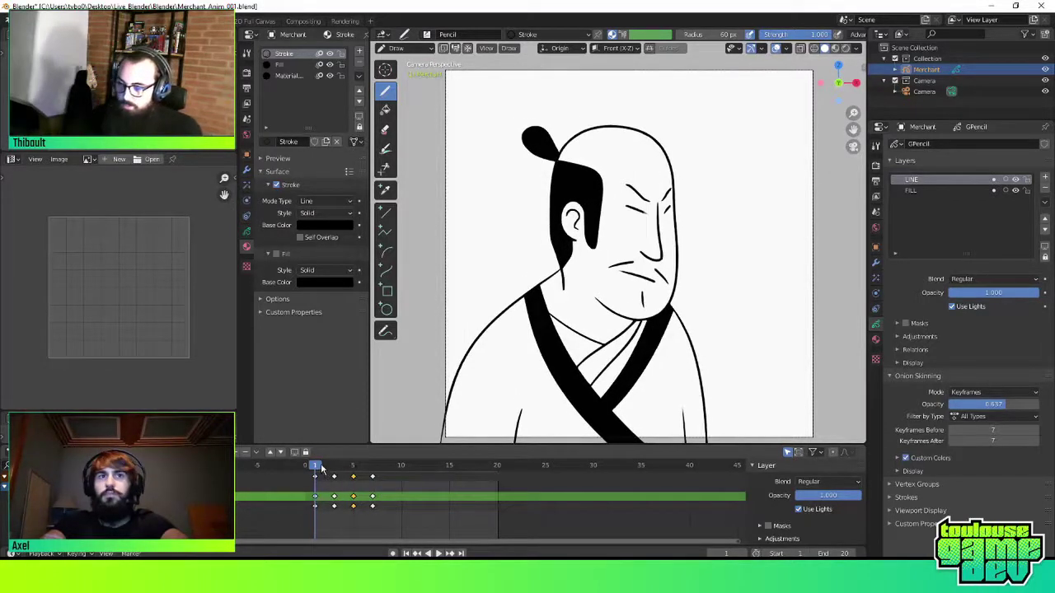
# Compare frames 1 and 2, then lasso-select the merchant's strokes in Edit Mode at frame 3
pyautogui.click(325, 466)
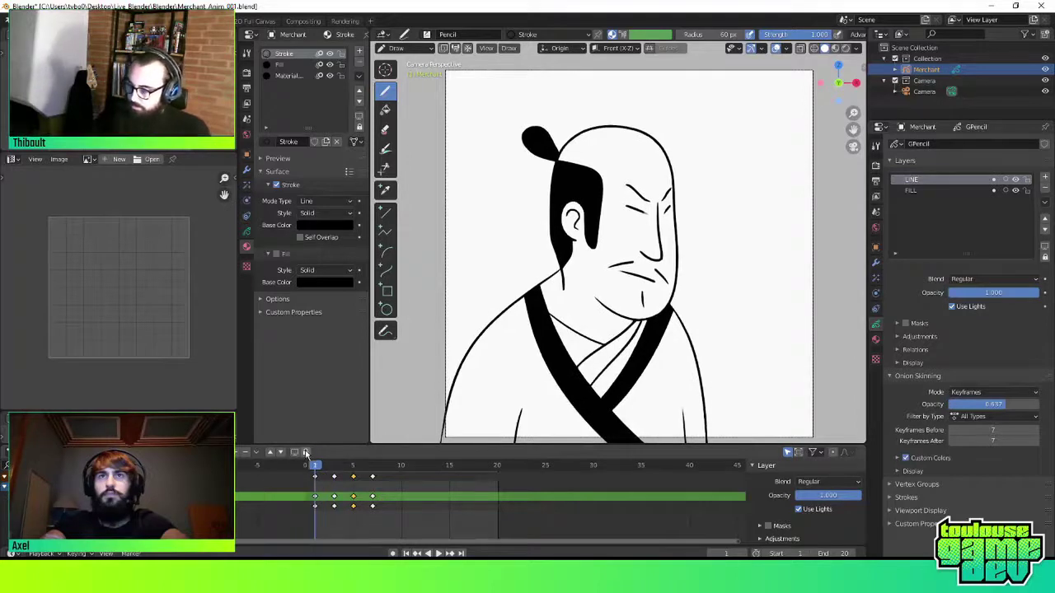
pyautogui.click(314, 466)
pyautogui.click(325, 467)
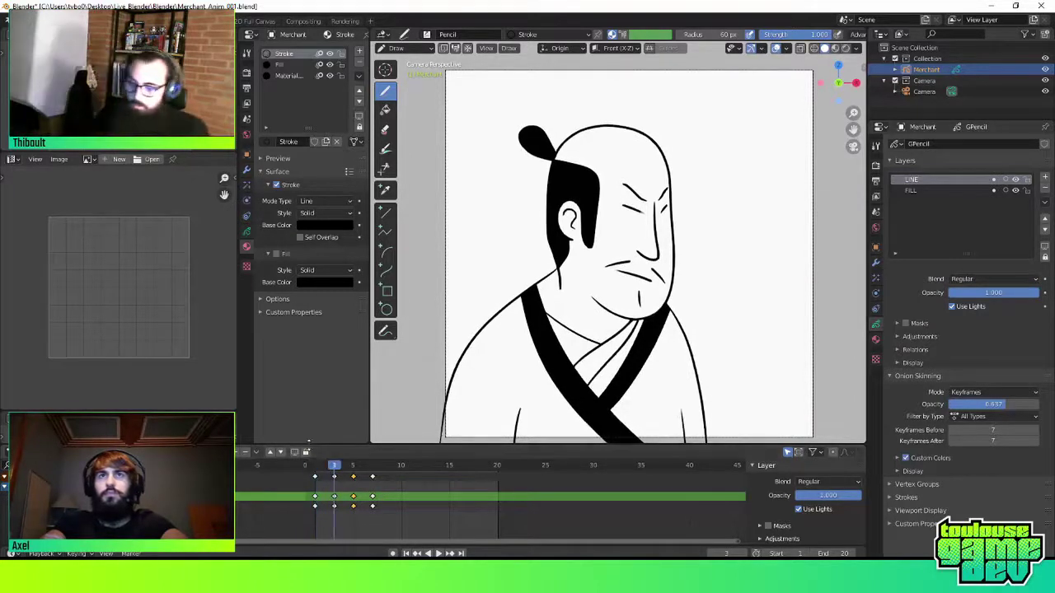
pyautogui.click(315, 467)
pyautogui.moveTo(316, 467); pyautogui.dragTo(344, 507)
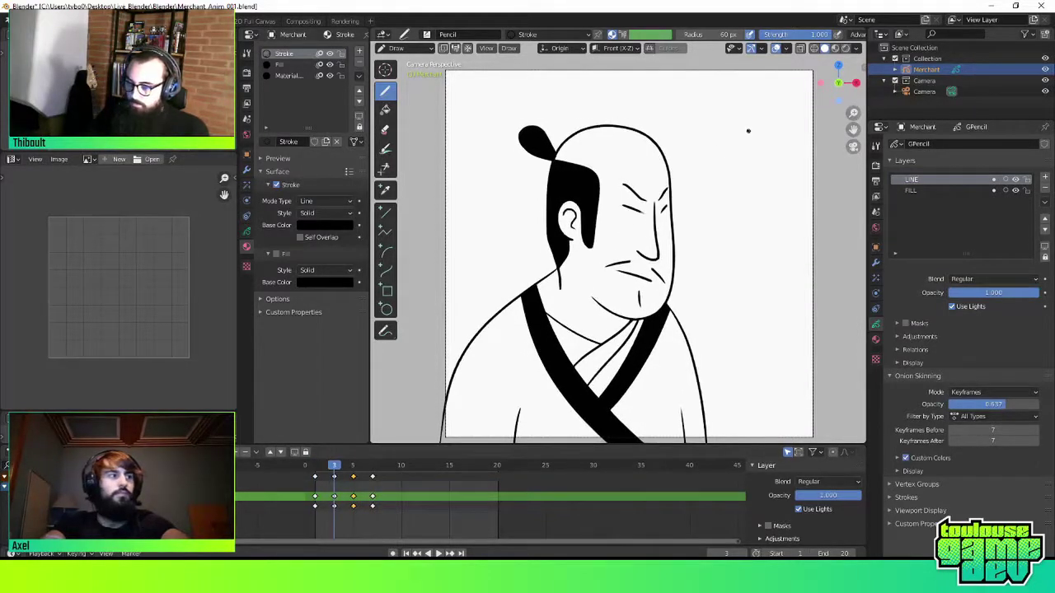
pyautogui.press('Tab')
pyautogui.moveTo(709, 165)
pyautogui.mouseDown()
pyautogui.moveTo(605, 366)
pyautogui.moveTo(713, 370)
pyautogui.mouseUp()
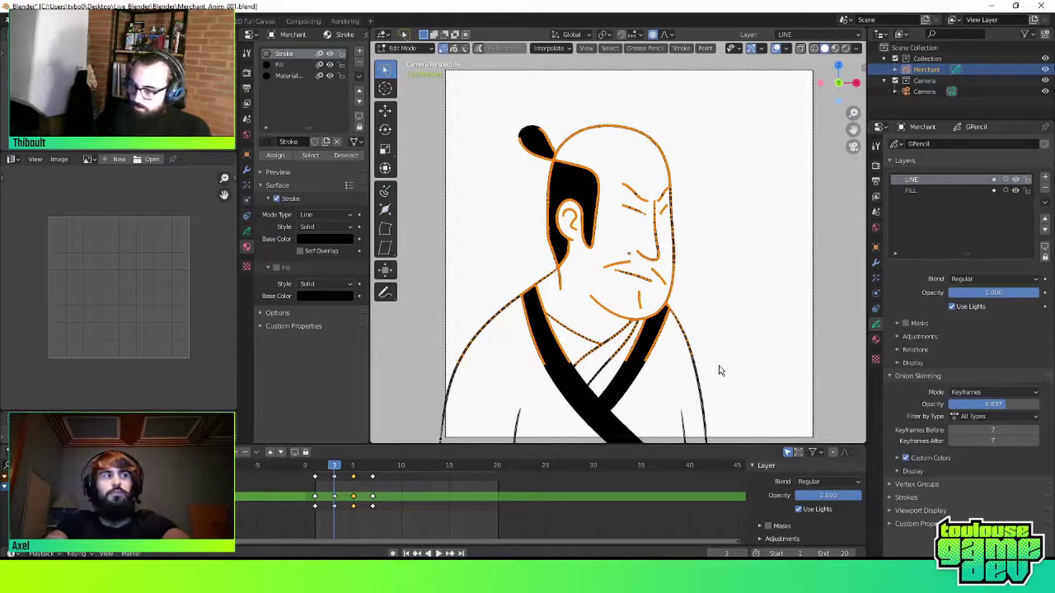
# Softly move the selected head strokes on frame 3 and play the animation to review
pyautogui.press('g')
pyautogui.click(718, 367)
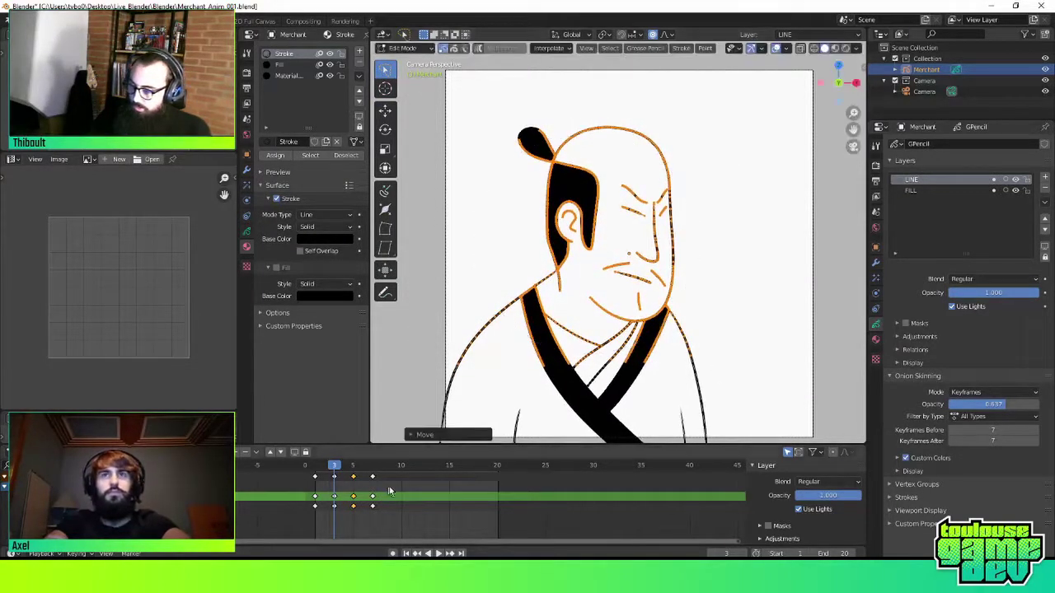
pyautogui.press('space')
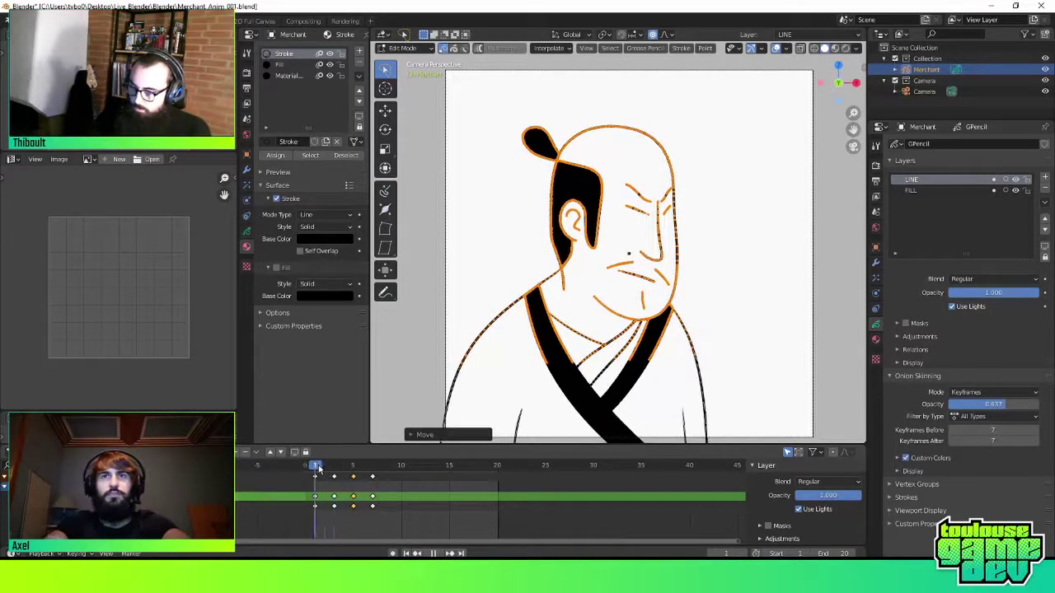
pyautogui.press('space')
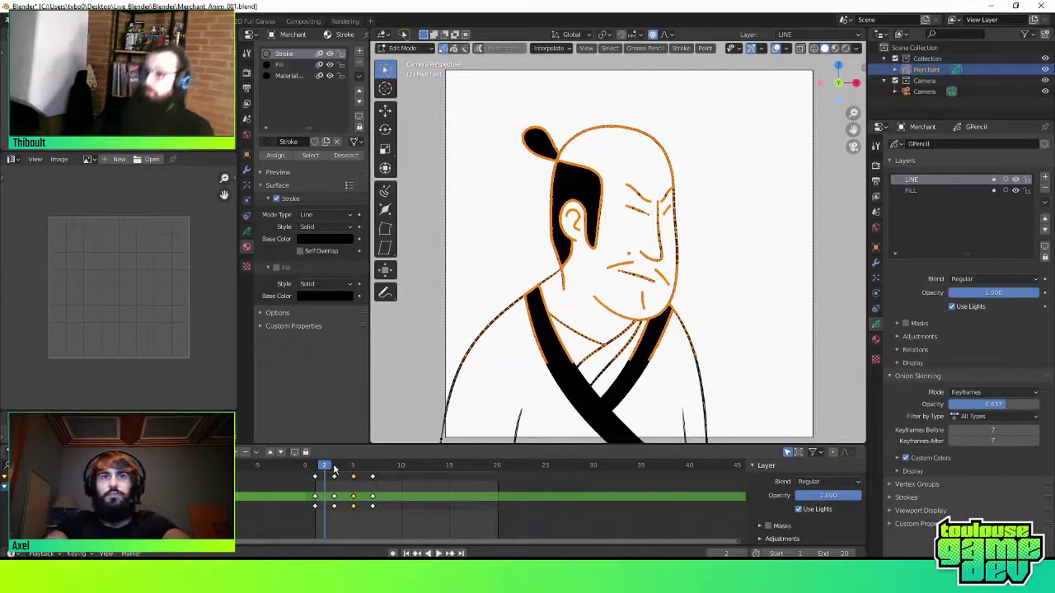
pyautogui.press('space')
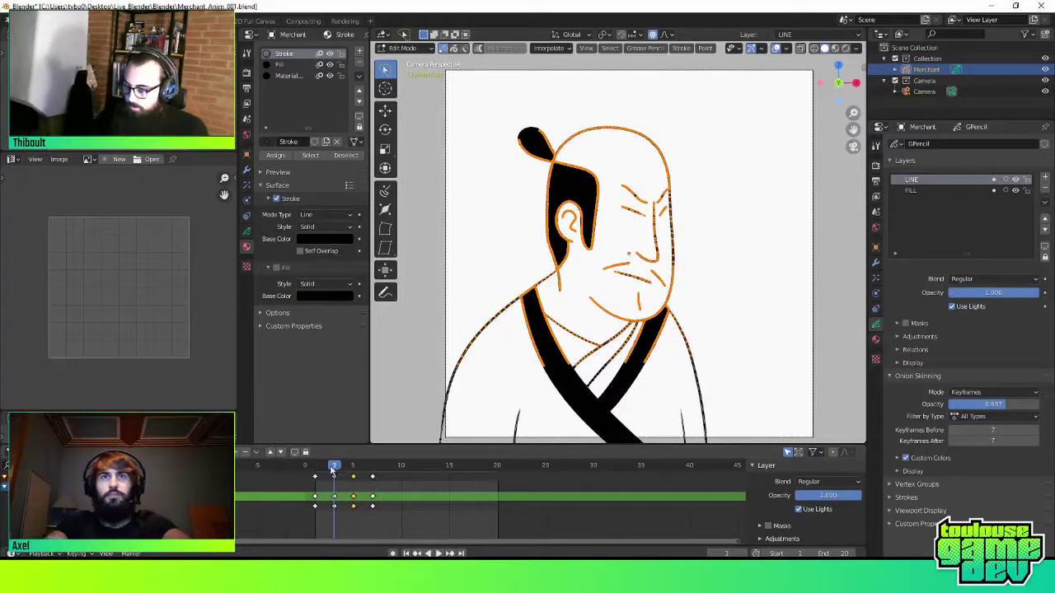
# Switch briefly to Draw mode, then return to Edit Mode on the frame-3 drawing
pyautogui.hotkey('ctrl', 'Tab')
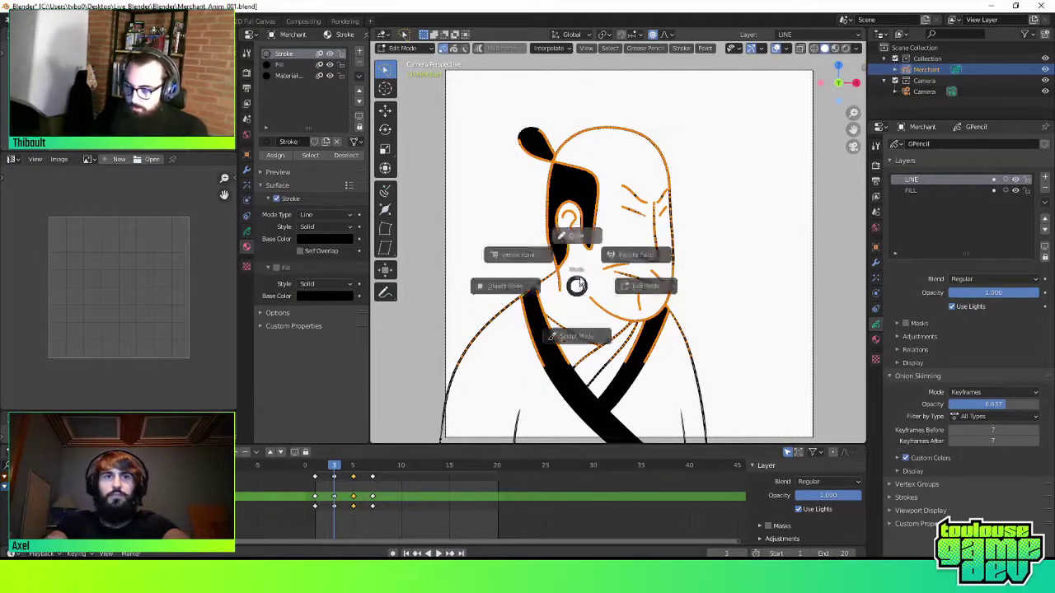
pyautogui.click(492, 340)
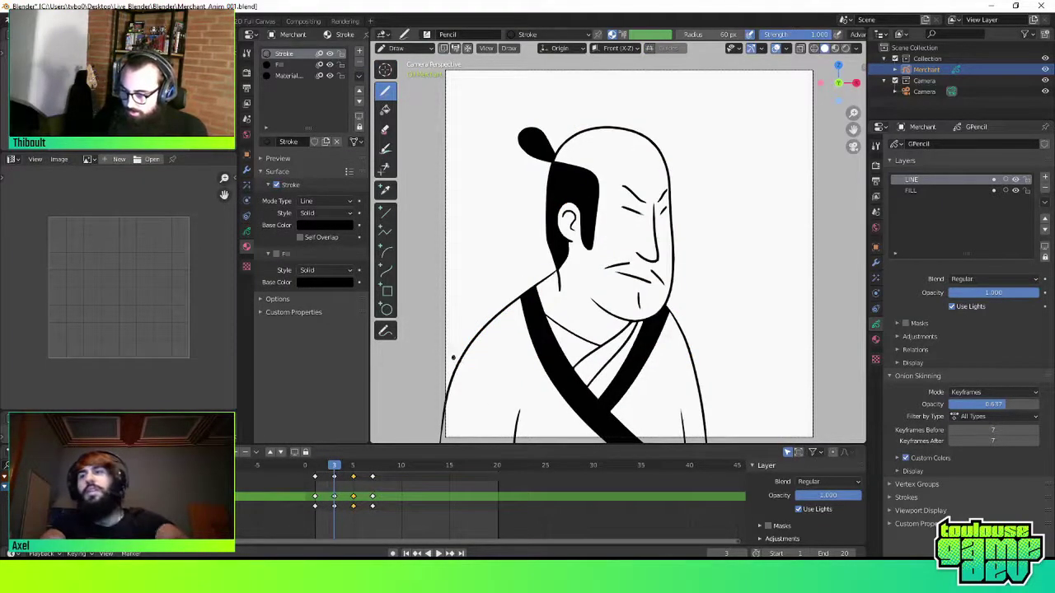
pyautogui.press('Tab')
pyautogui.click(316, 468)
pyautogui.moveTo(316, 468); pyautogui.dragTo(333, 468)
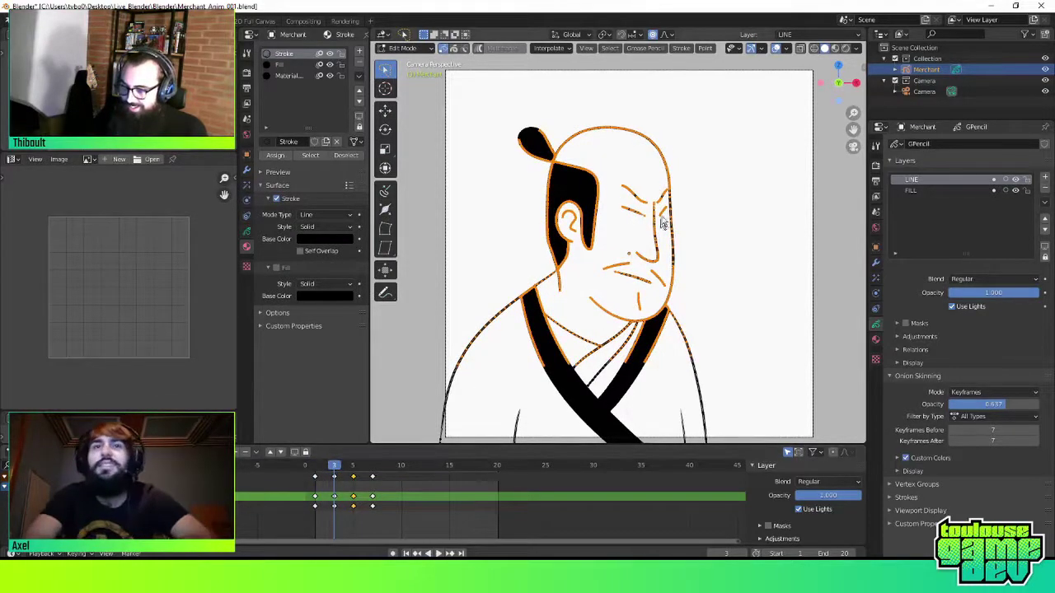
# Lasso-select the head and face strokes on frame 3, extending to the whole chin stroke with Ctrl+L
pyautogui.moveTo(589, 107)
pyautogui.mouseDown()
pyautogui.moveTo(475, 236)
pyautogui.moveTo(542, 264)
pyautogui.mouseUp()
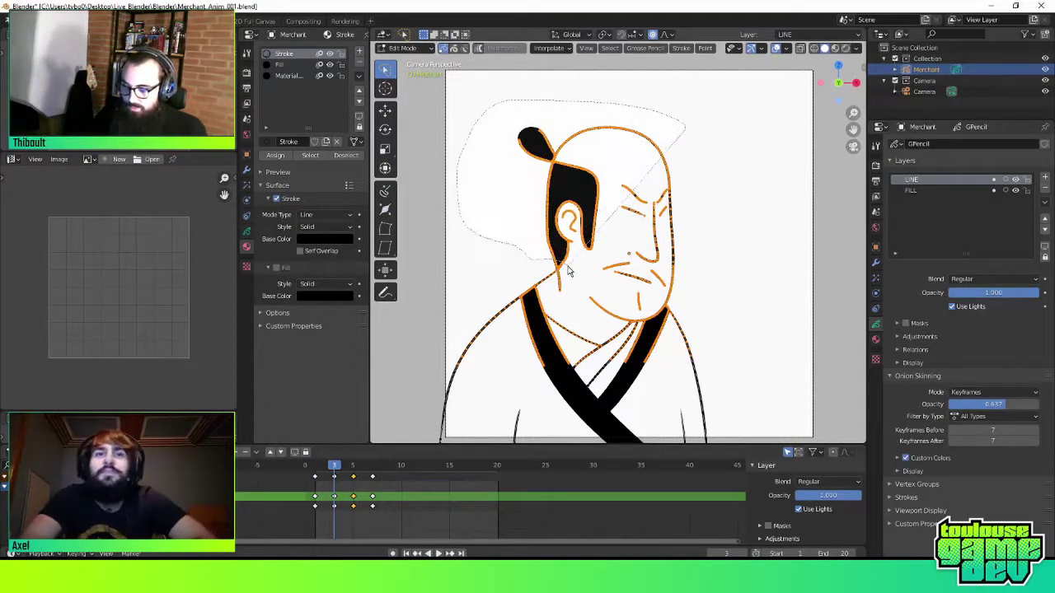
pyautogui.press('space')
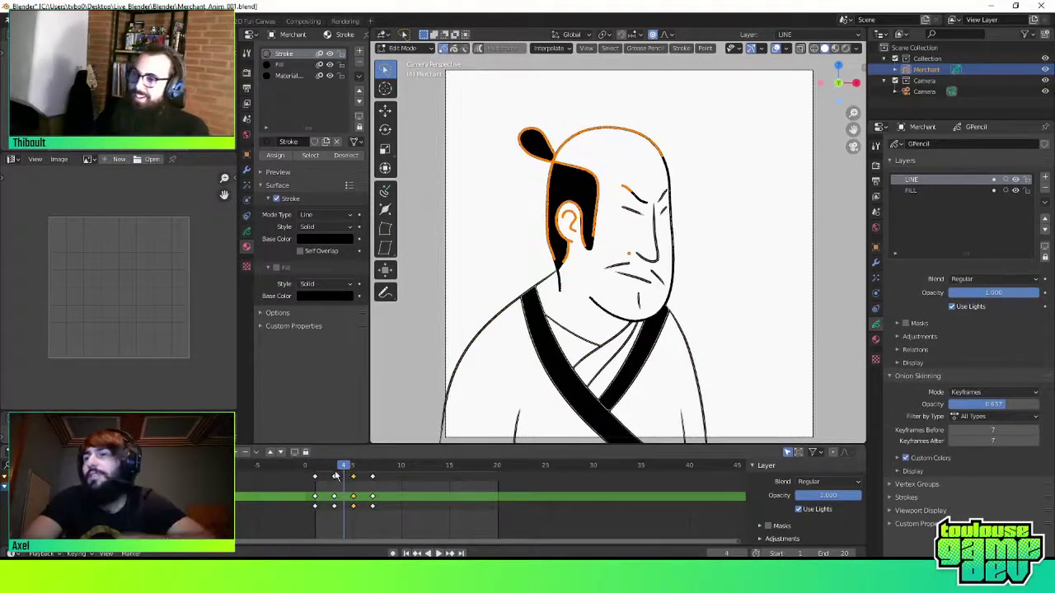
pyautogui.click(330, 474)
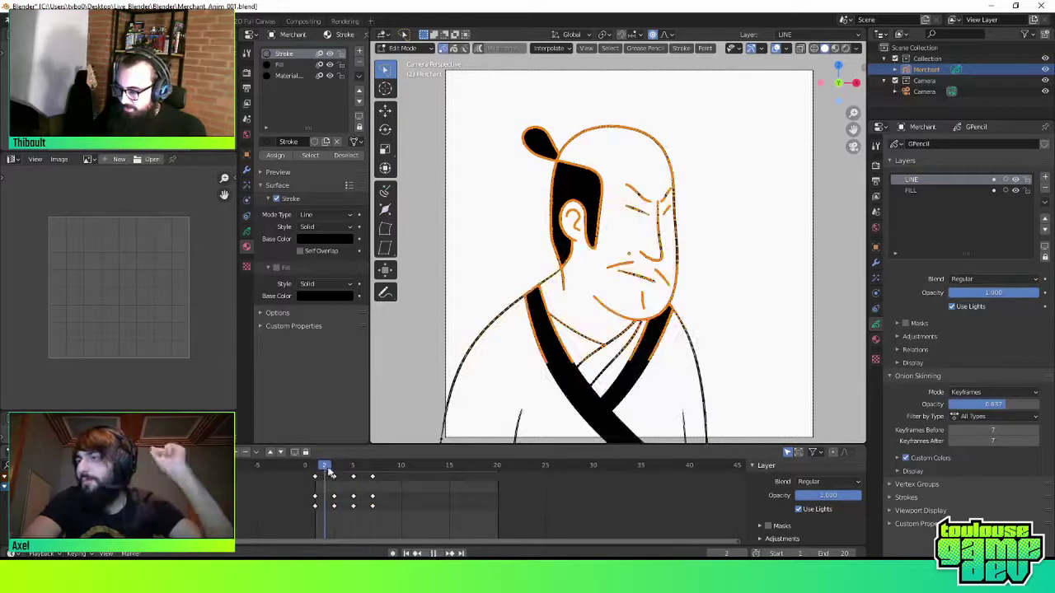
pyautogui.press('space')
pyautogui.hotkey('ctrl', 'Tab')
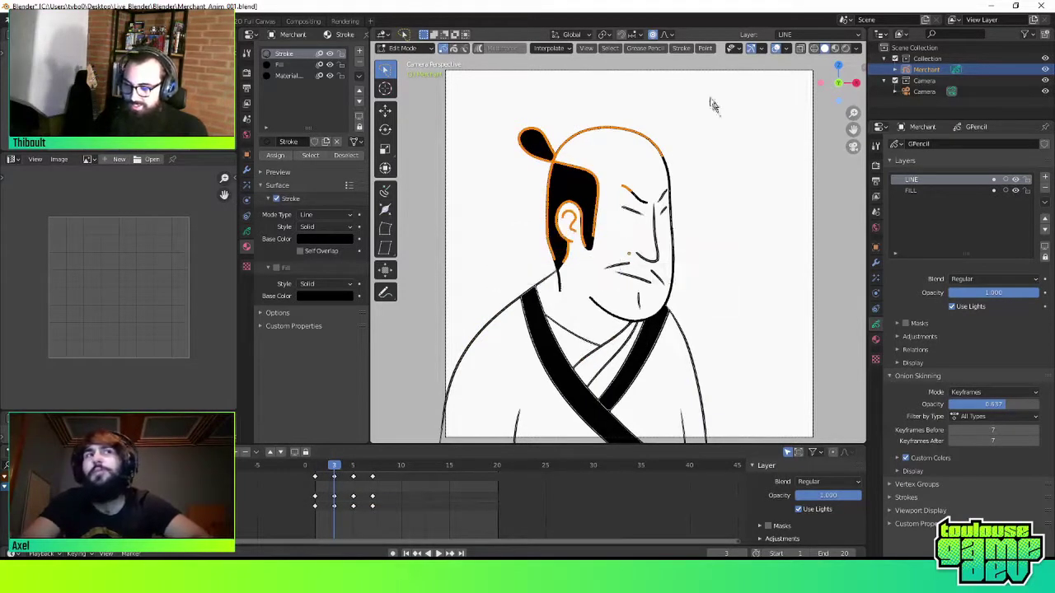
pyautogui.keyDown('ctrl'); pyautogui.moveTo(712, 104); pyautogui.dragTo(549, 270, button='right'); pyautogui.keyUp('ctrl')
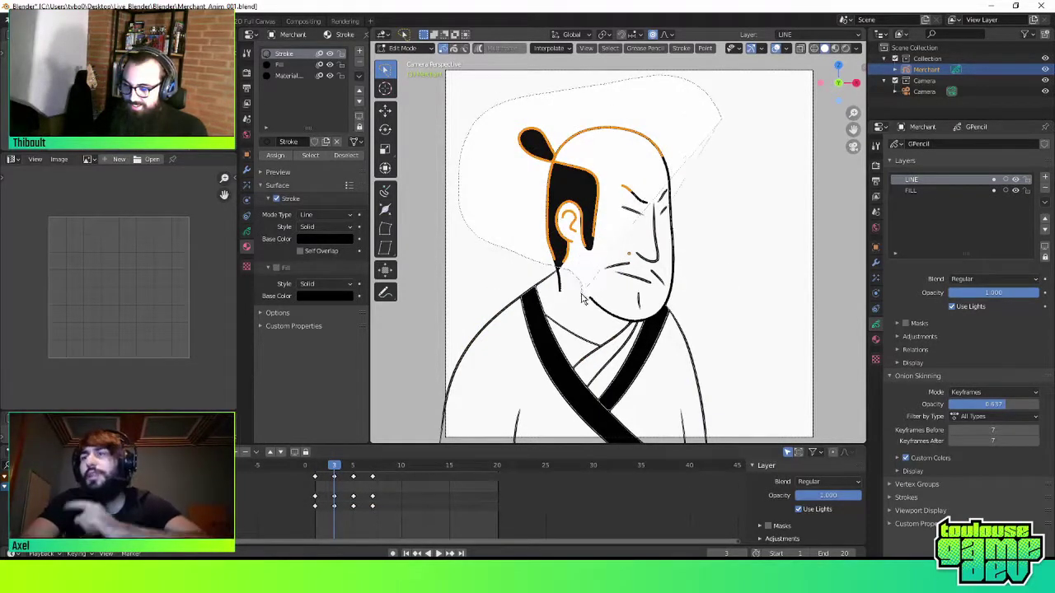
pyautogui.keyDown('ctrl'); pyautogui.moveTo(582, 298); pyautogui.dragTo(707, 181, button='right'); pyautogui.keyUp('ctrl')
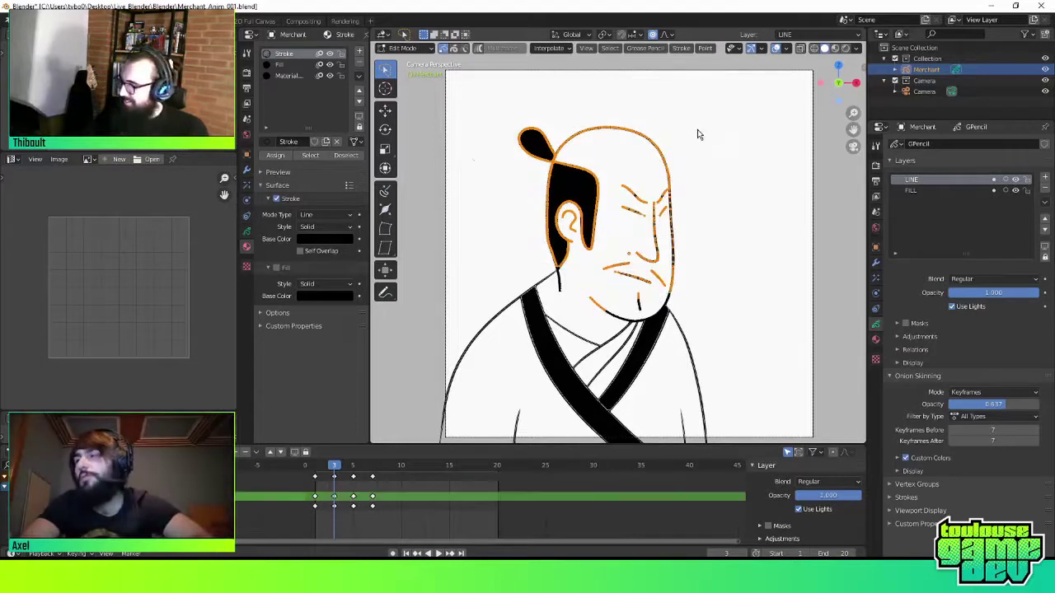
pyautogui.hotkey('ctrl', 'l')
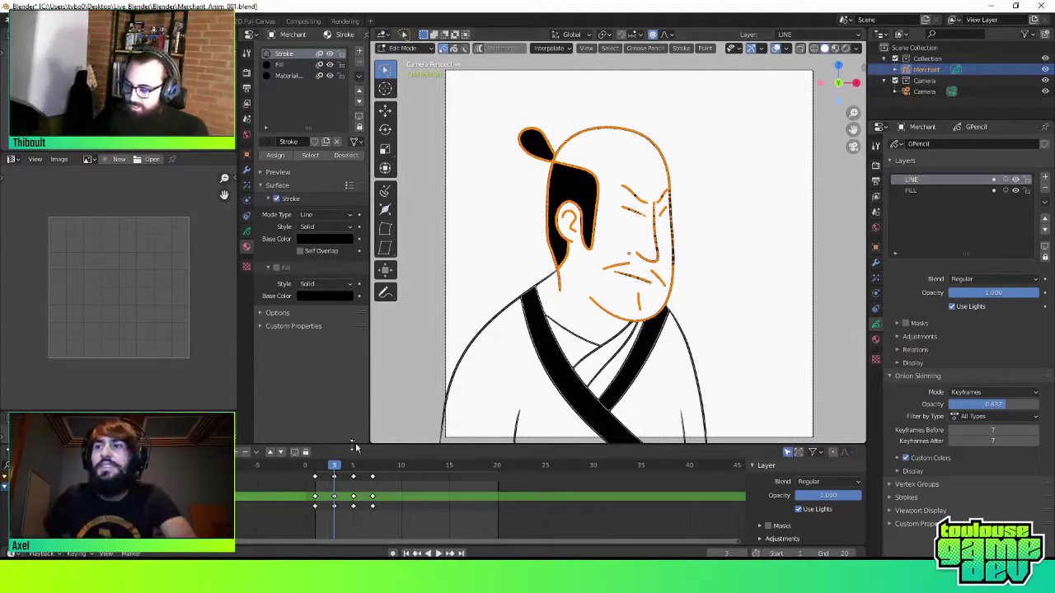
# Rotate the mouth and nearby face lines on frame 3, shrinking the proportional falloff radius with the wheel
pyautogui.press('r')
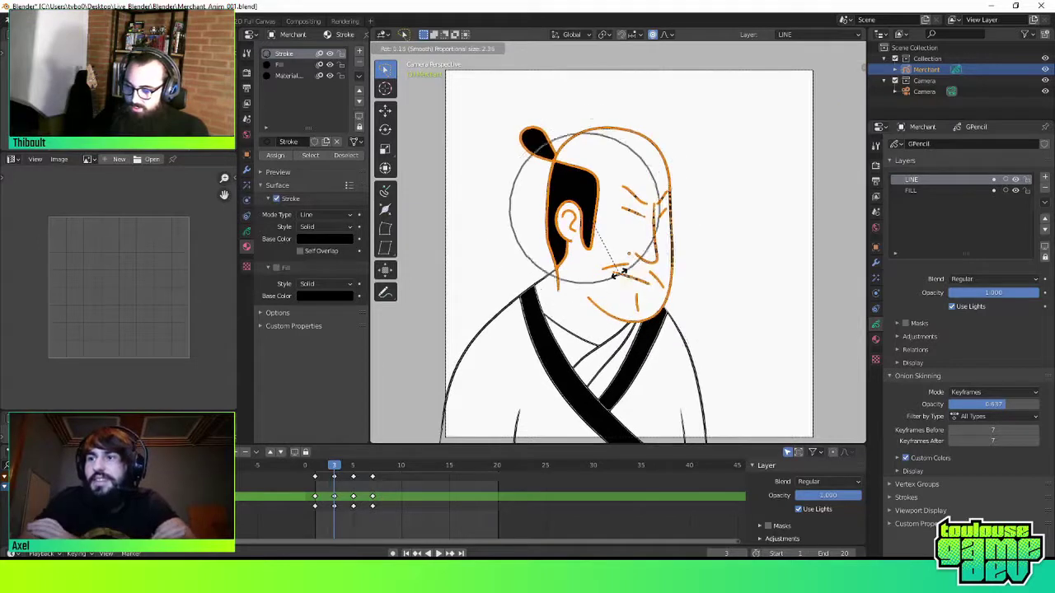
pyautogui.scroll(3, 620, 274)
pyautogui.scroll(-5, 620, 274)
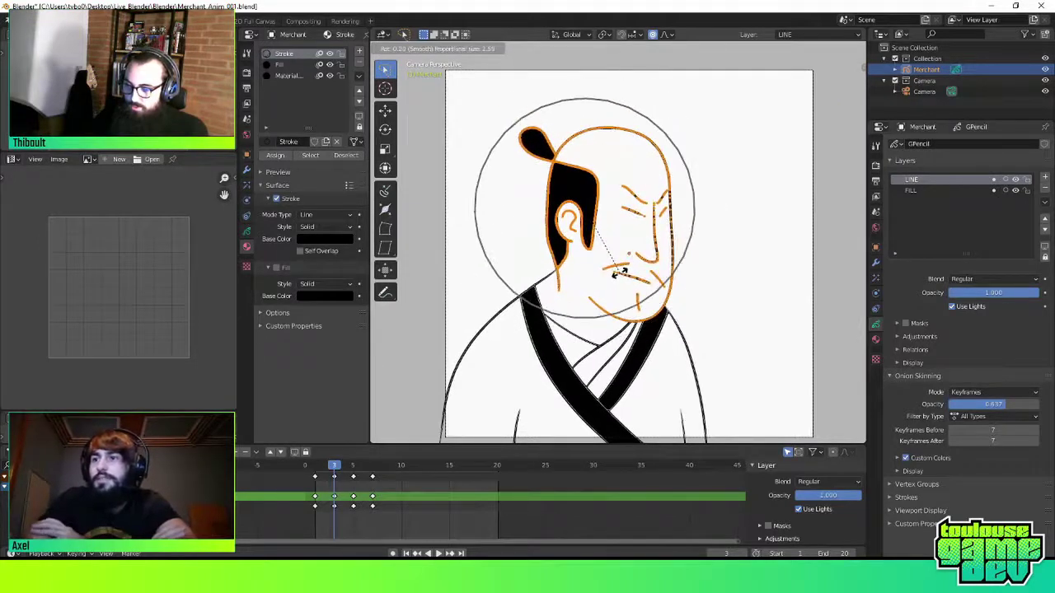
pyautogui.scroll(3, 620, 275)
pyautogui.scroll(2, 620, 275)
pyautogui.scroll(2, 619, 274)
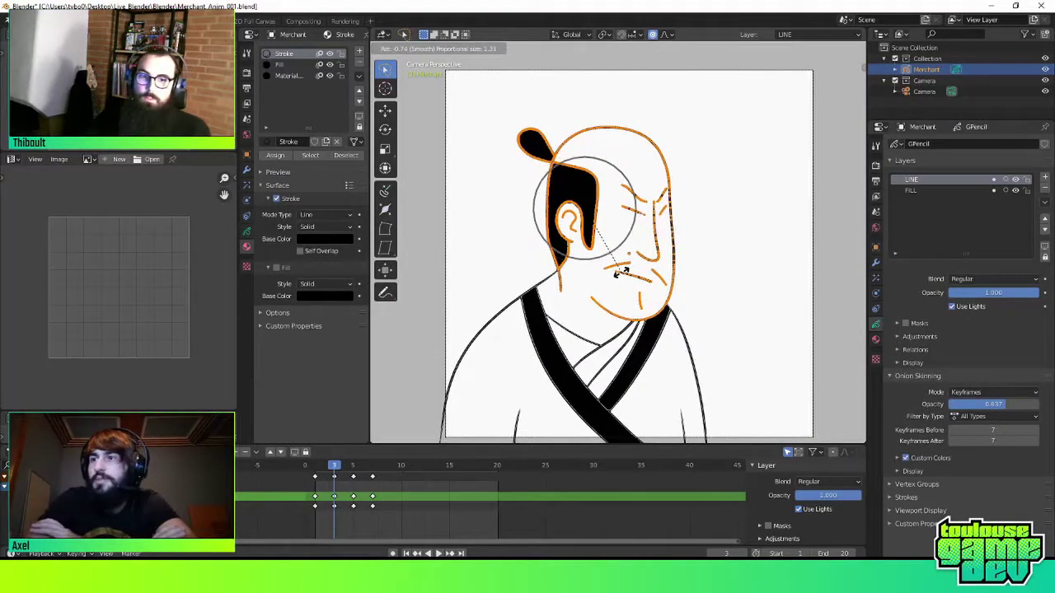
pyautogui.scroll(2, 620, 274)
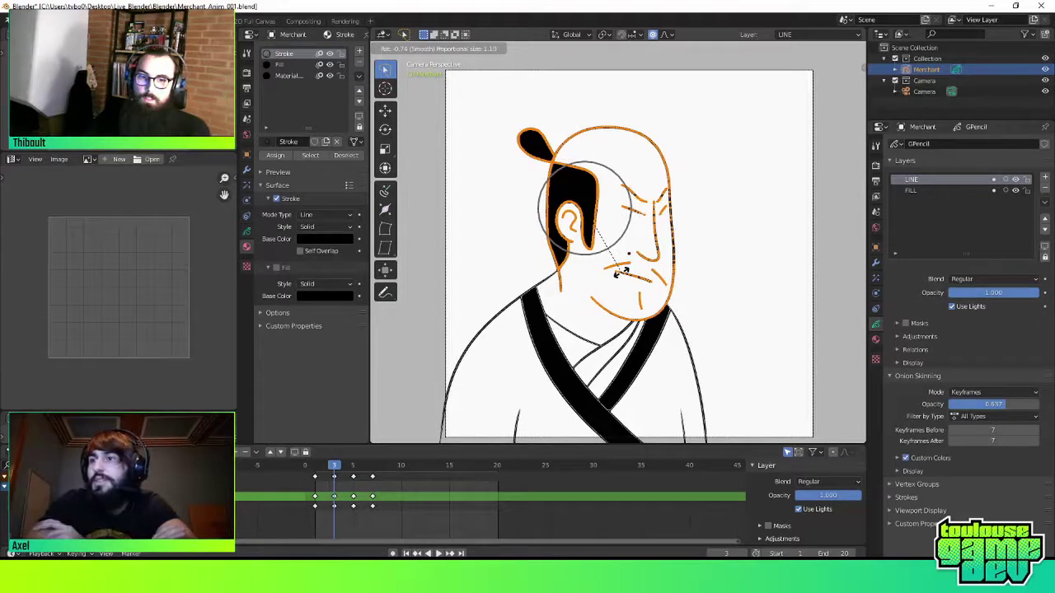
pyautogui.scroll(2, 624, 272)
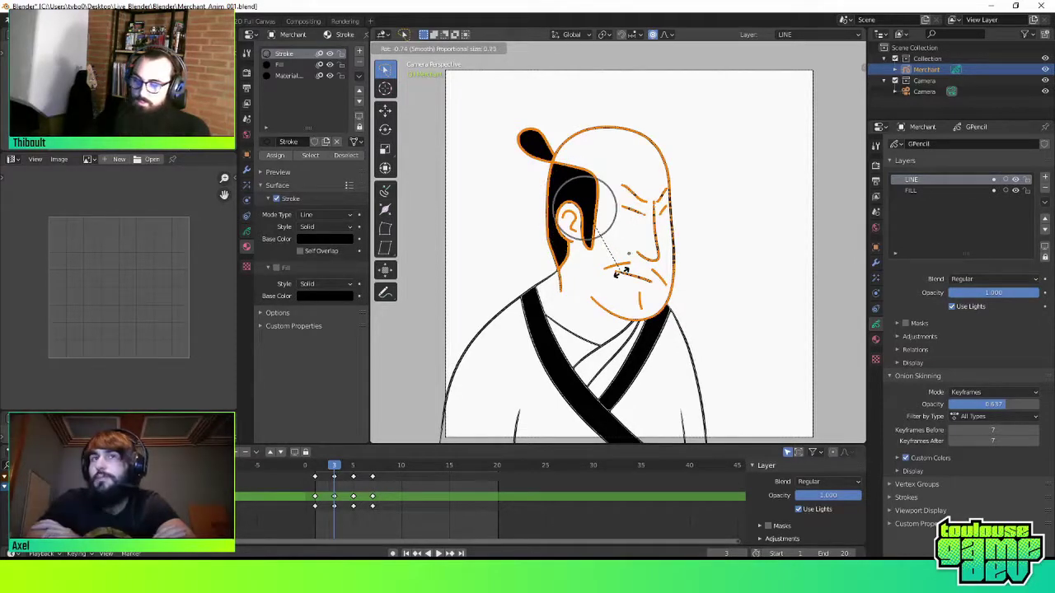
pyautogui.scroll(1, 623, 272)
pyautogui.click(622, 275)
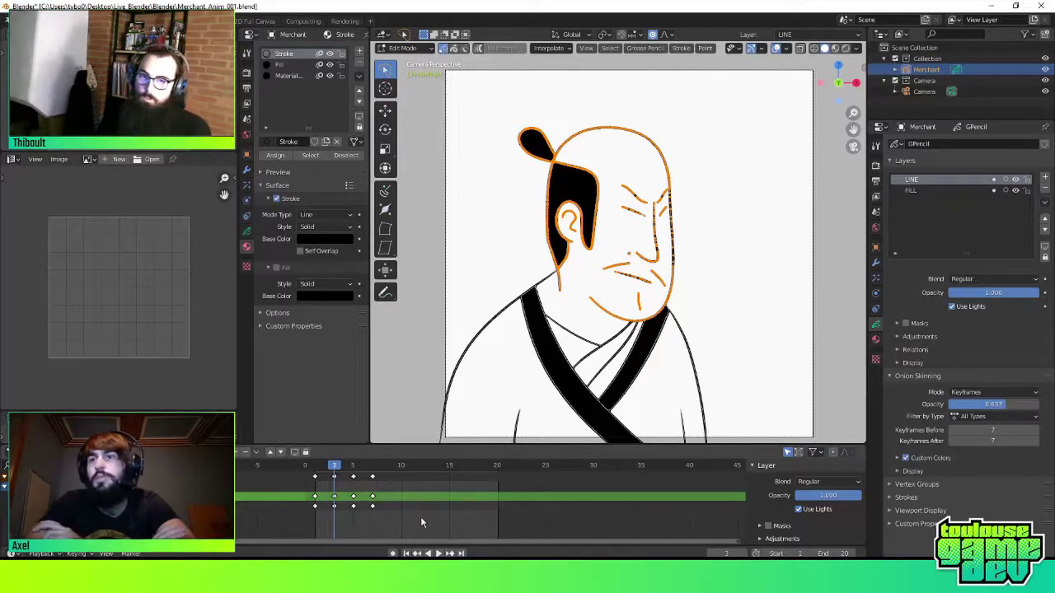
# Shift the later keyframes two frames later, to frames 7 and 9, and go to frame 5
pyautogui.moveTo(412, 528); pyautogui.dragTo(362, 476)
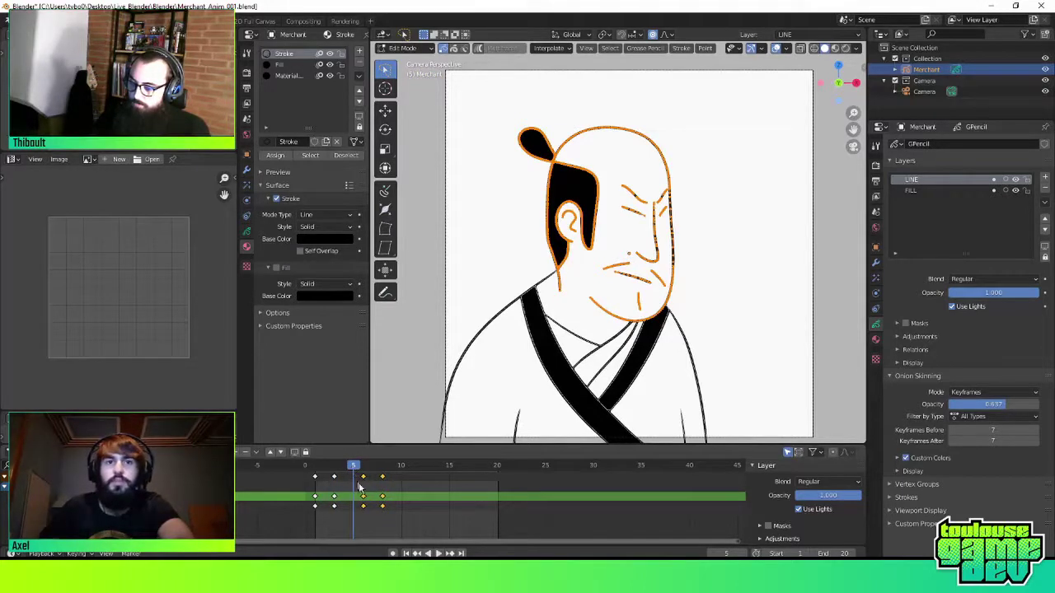
pyautogui.press('Escape')
pyautogui.moveTo(341, 469); pyautogui.dragTo(352, 467)
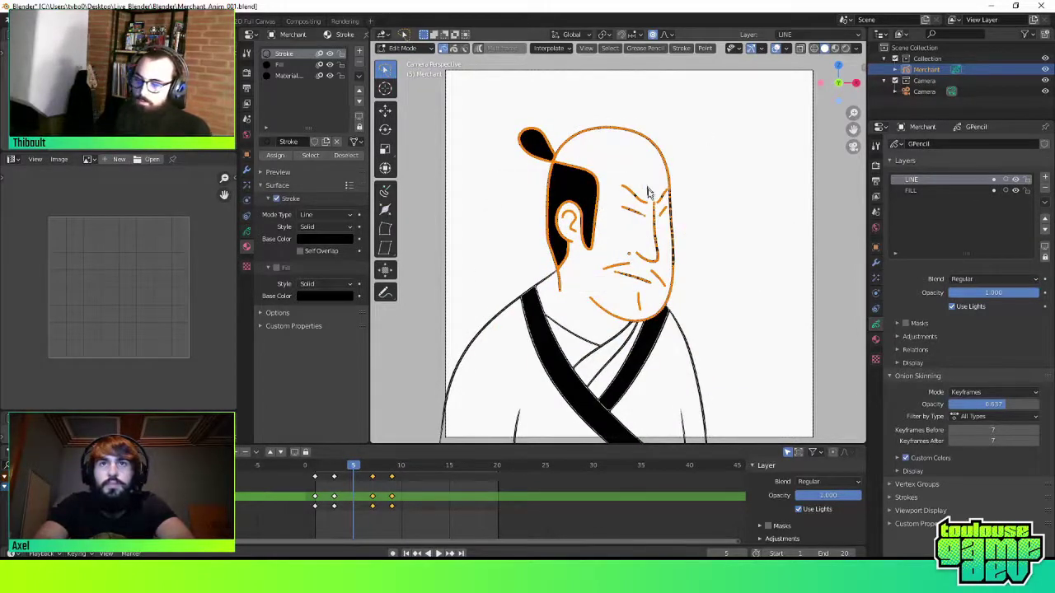
# In Edit Mode, select the body strokes at frame 5 and start a soft move, then cancel it
pyautogui.hotkey('ctrl', 'Tab')
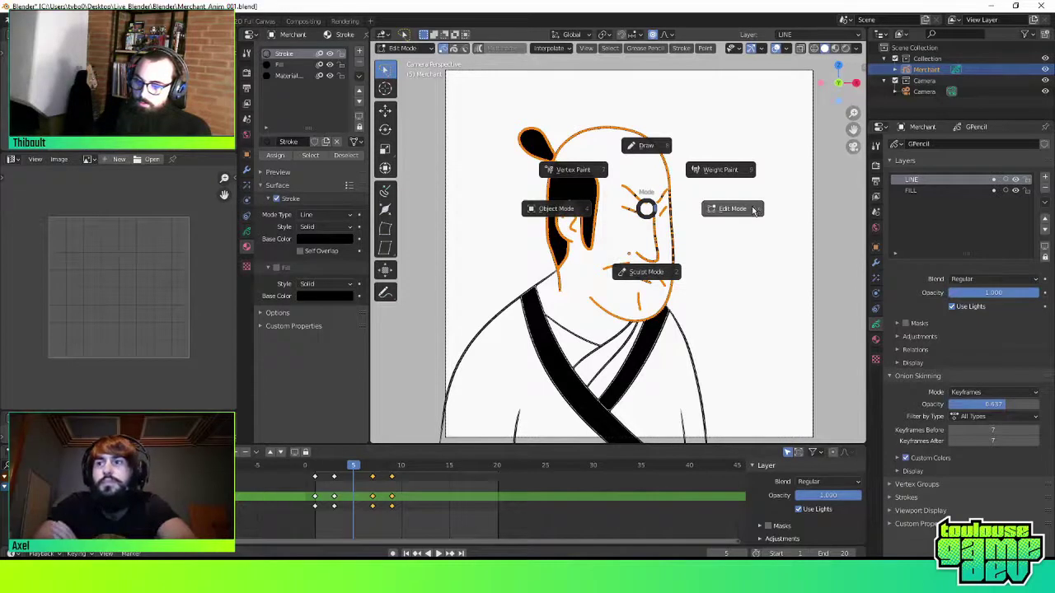
pyautogui.click(753, 208)
pyautogui.moveTo(752, 208); pyautogui.dragTo(754, 355)
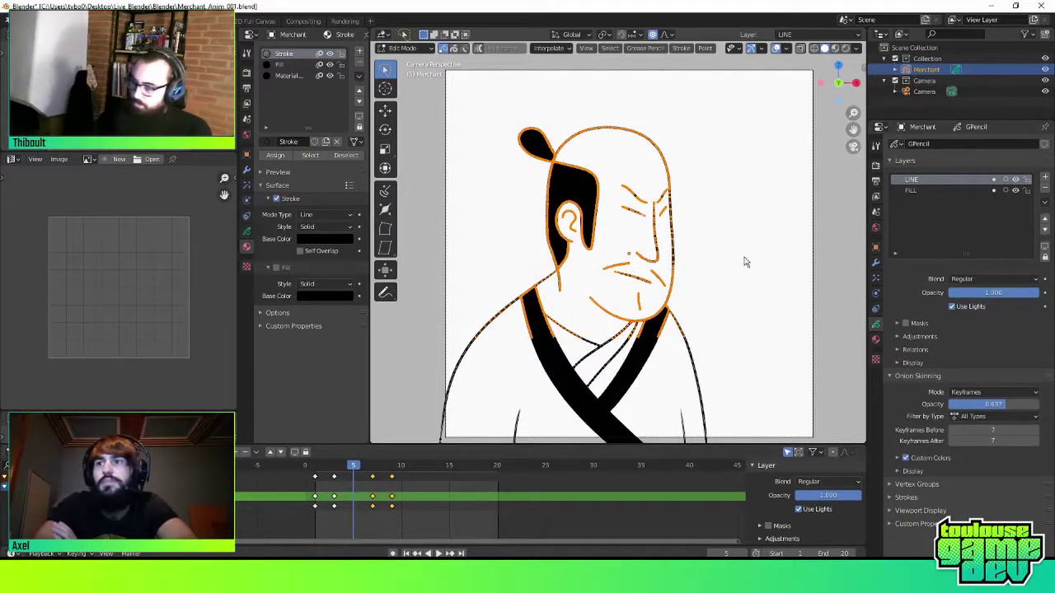
pyautogui.press('g')
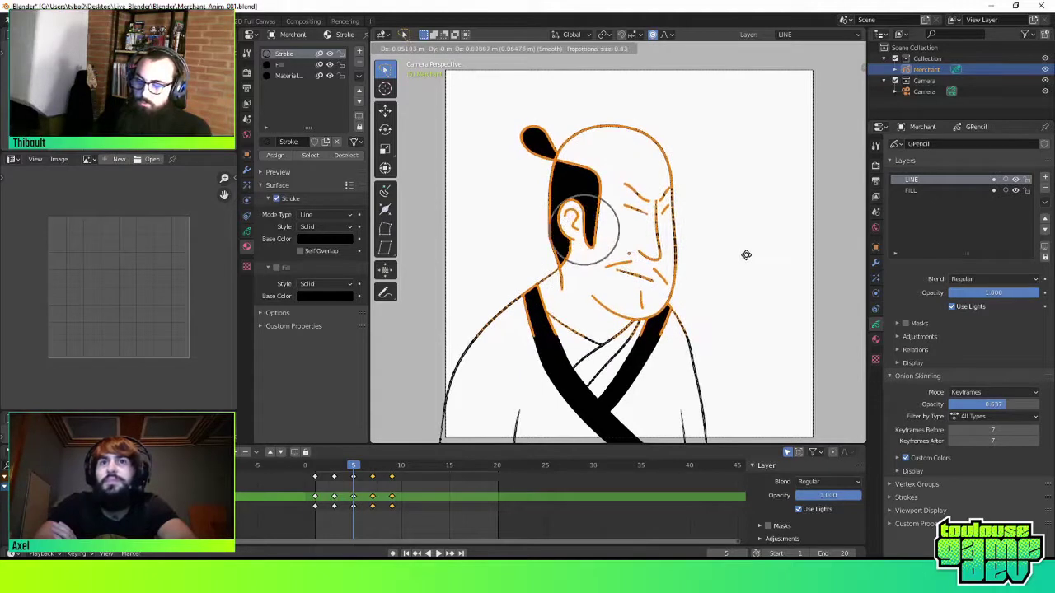
pyautogui.rightClick(747, 262)
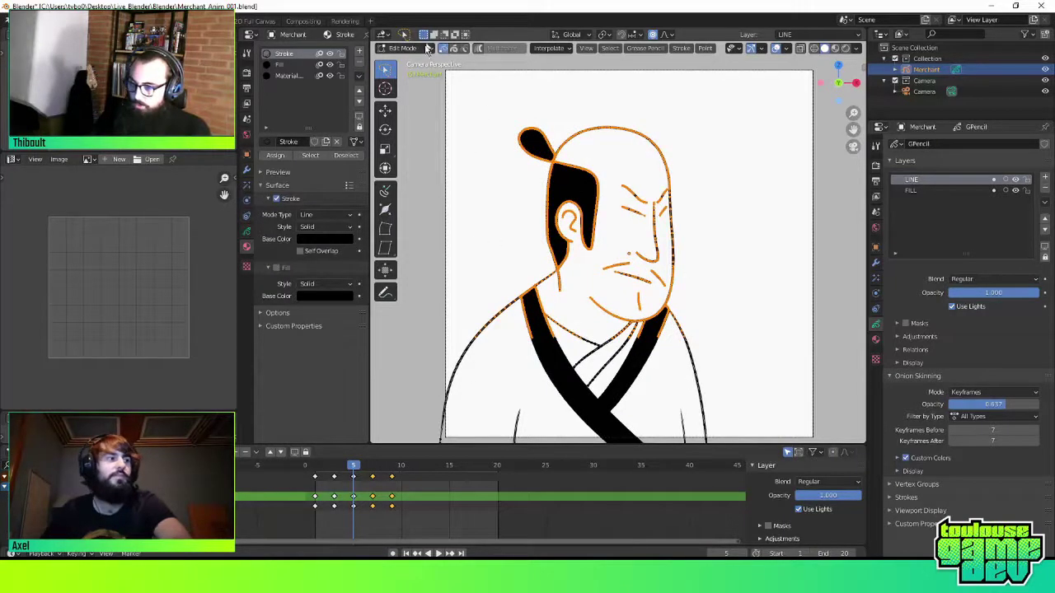
# Interpolate an in-between drawing, move the frame-3 keyframe to frame 4, and play it back
pyautogui.click(559, 49)
pyautogui.click(556, 81)
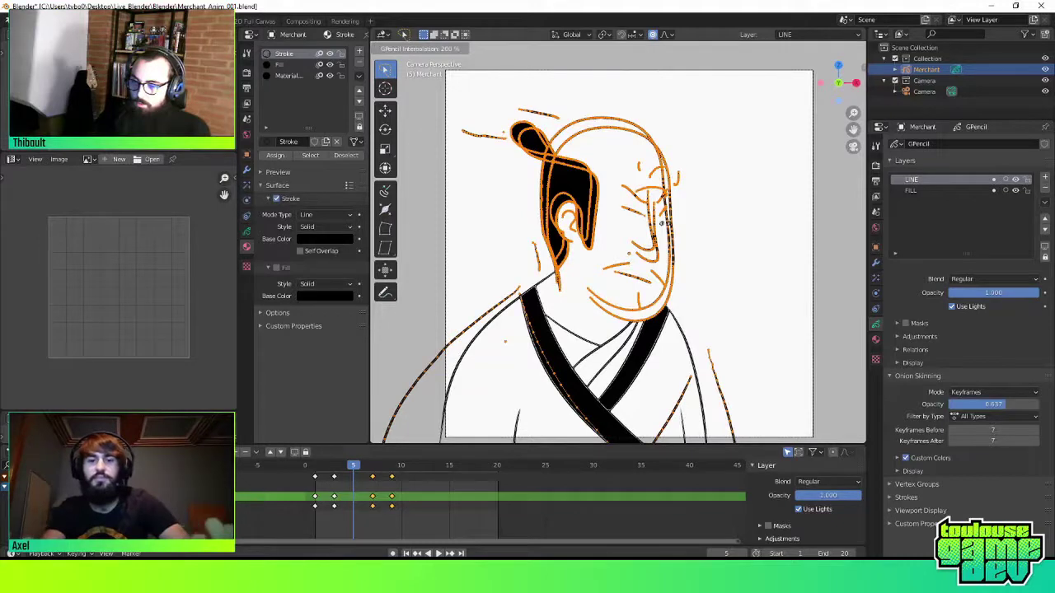
pyautogui.click(453, 219)
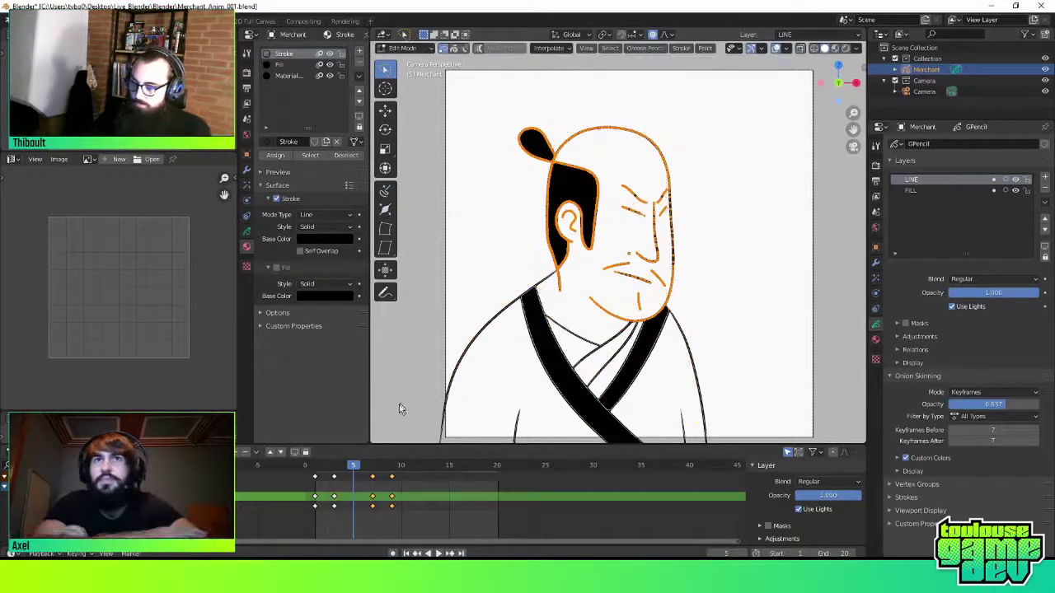
pyautogui.moveTo(333, 477); pyautogui.dragTo(344, 477)
pyautogui.press('space')
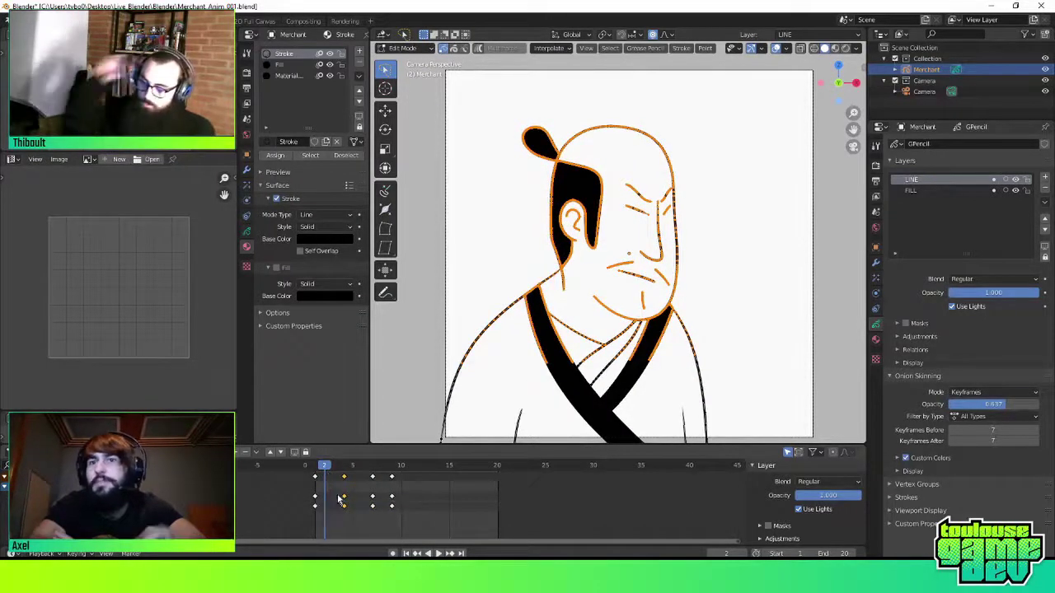
pyautogui.moveTo(328, 468); pyautogui.dragTo(314, 474)
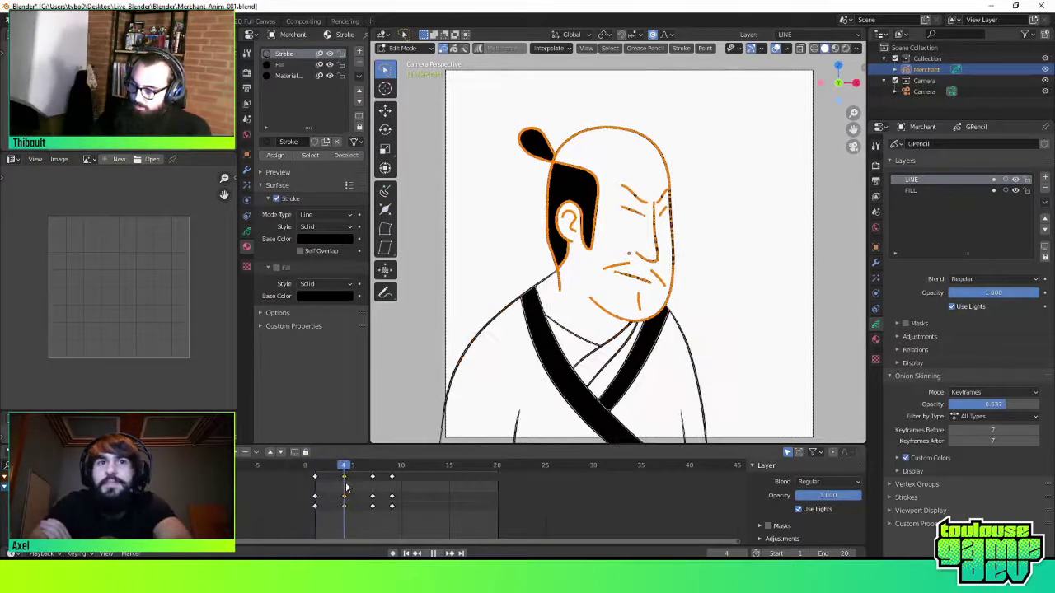
pyautogui.press('space')
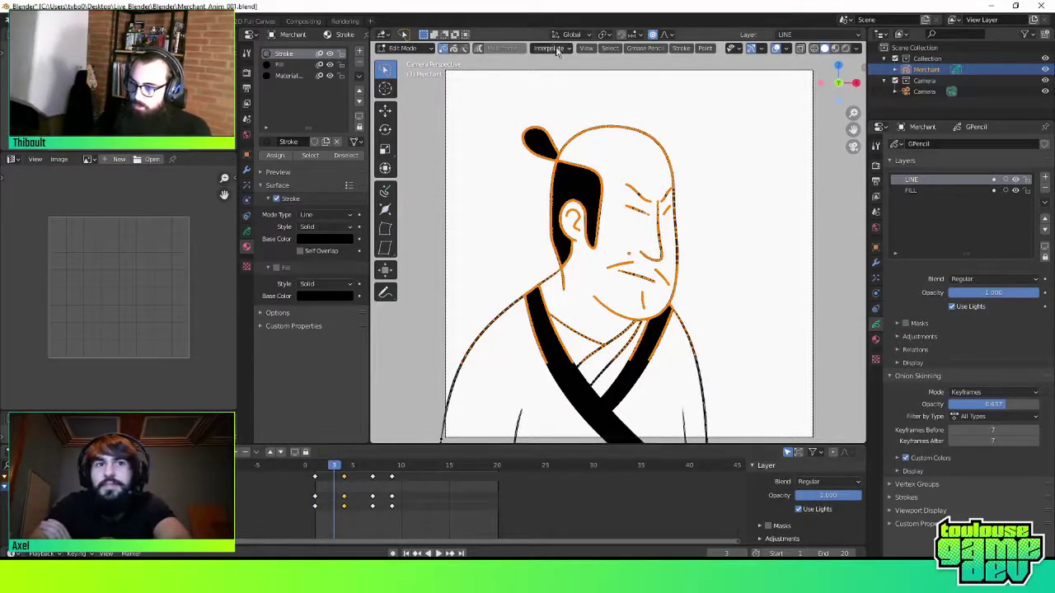
# Interpolate in-between strokes for frame 3 and replay to compare neighbouring poses
pyautogui.click(550, 48)
pyautogui.click(550, 81)
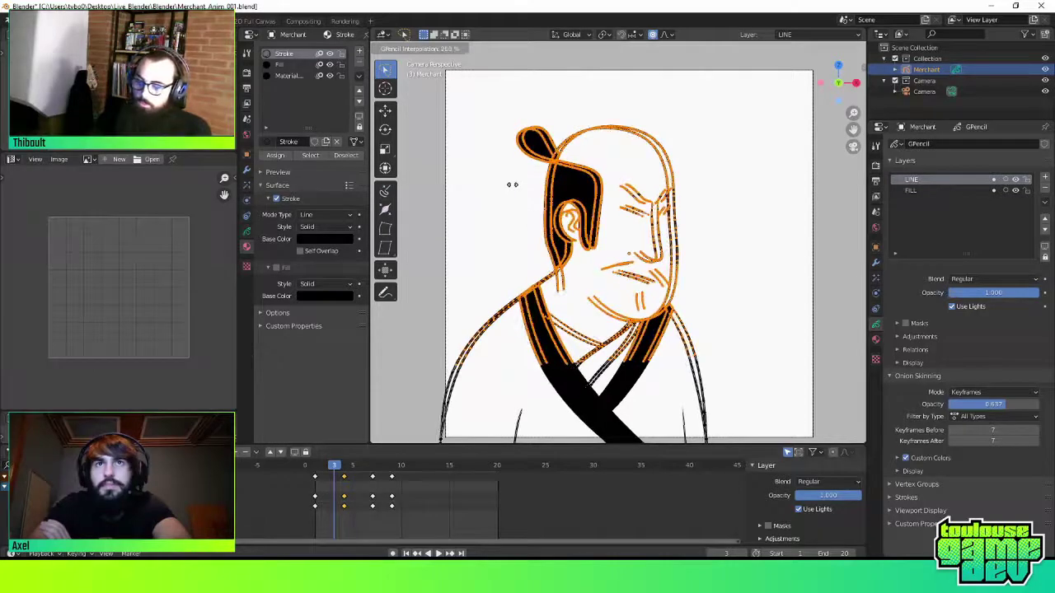
pyautogui.click(493, 183)
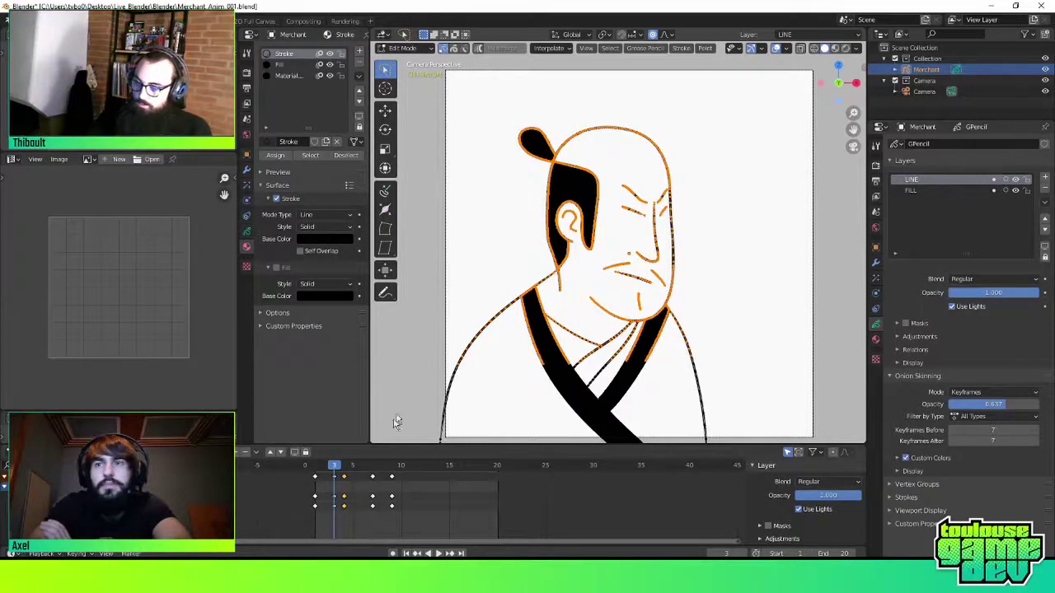
pyautogui.press('space')
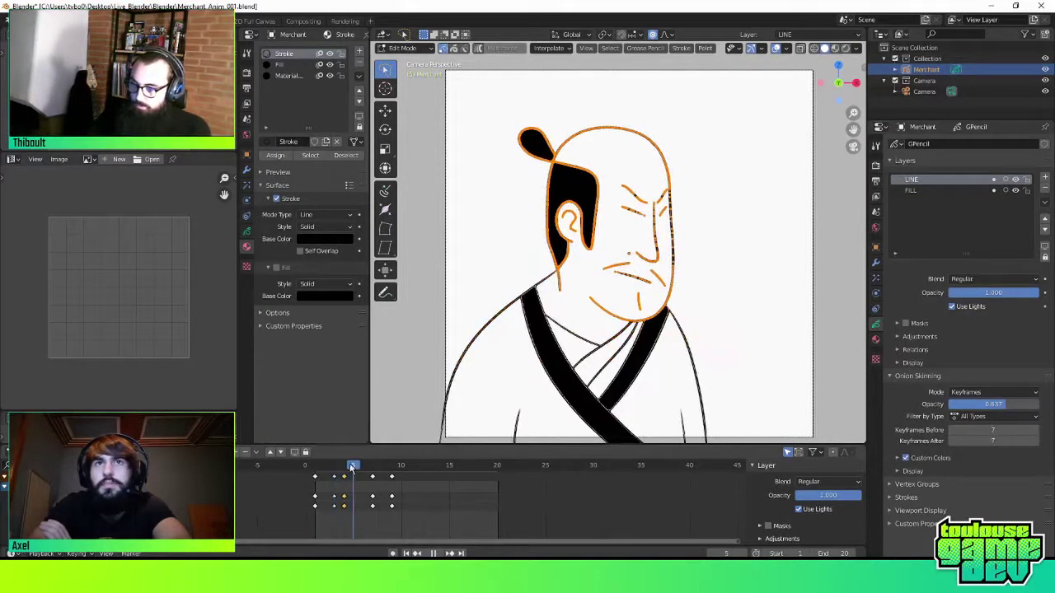
pyautogui.press('space')
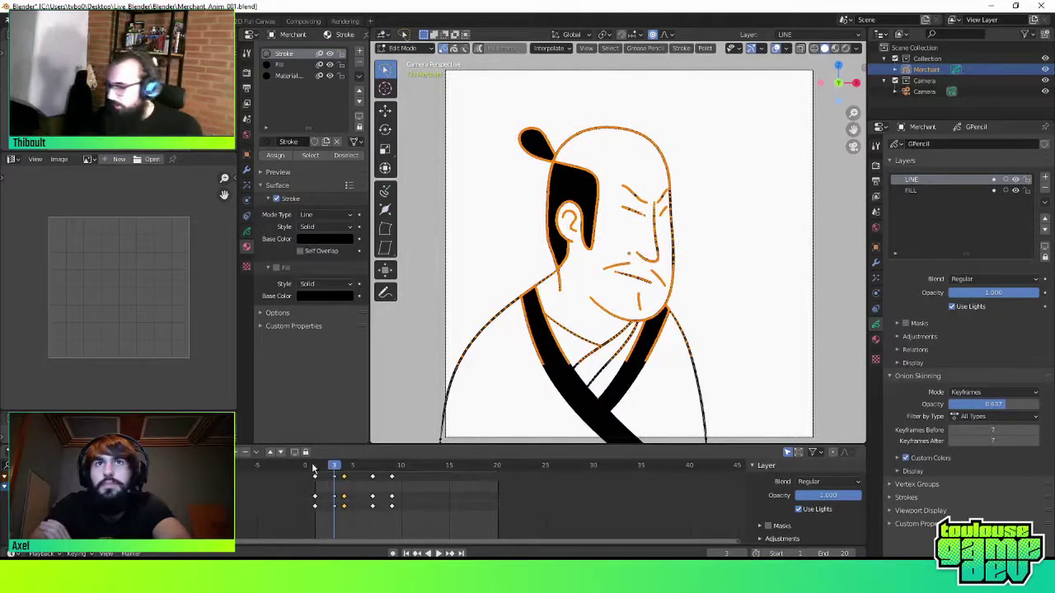
pyautogui.press('space')
pyautogui.press('Escape')
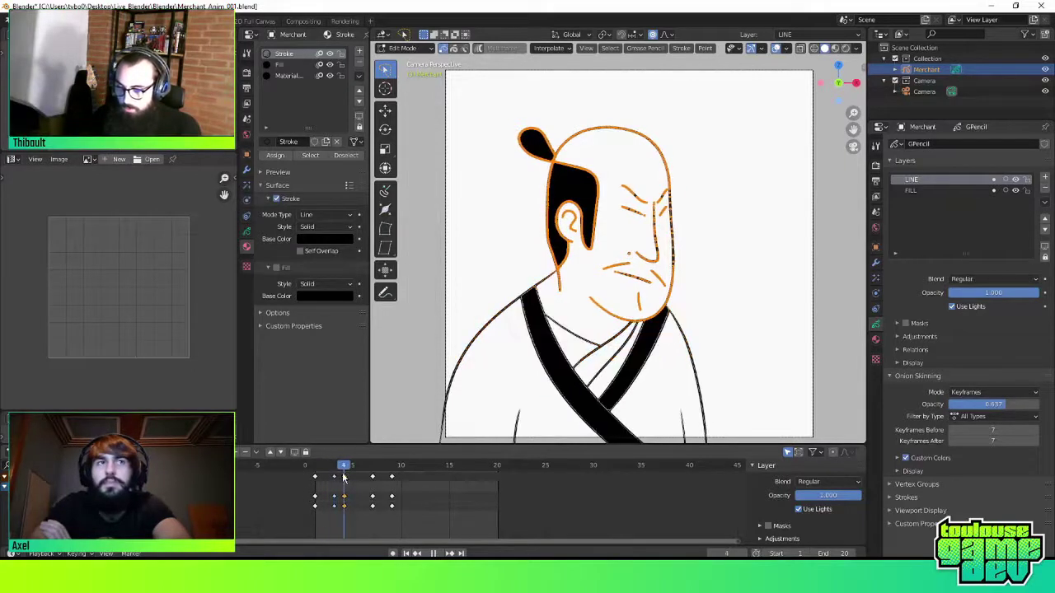
pyautogui.press('space')
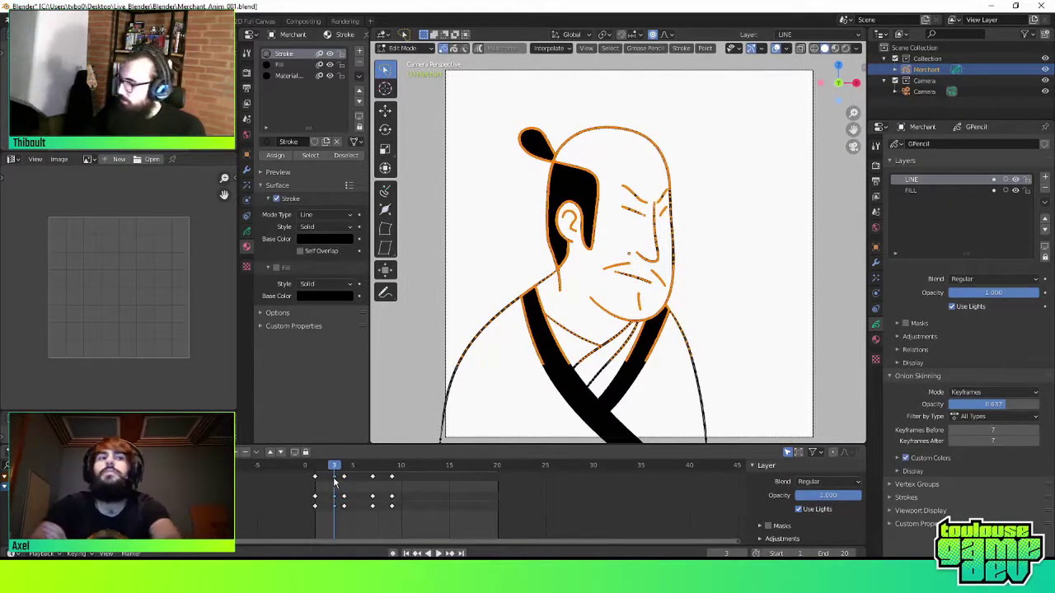
# Delete the frame-3 keyframes and move the frame-4 keyframes back to frame 3
pyautogui.press('x')
pyautogui.click(334, 481)
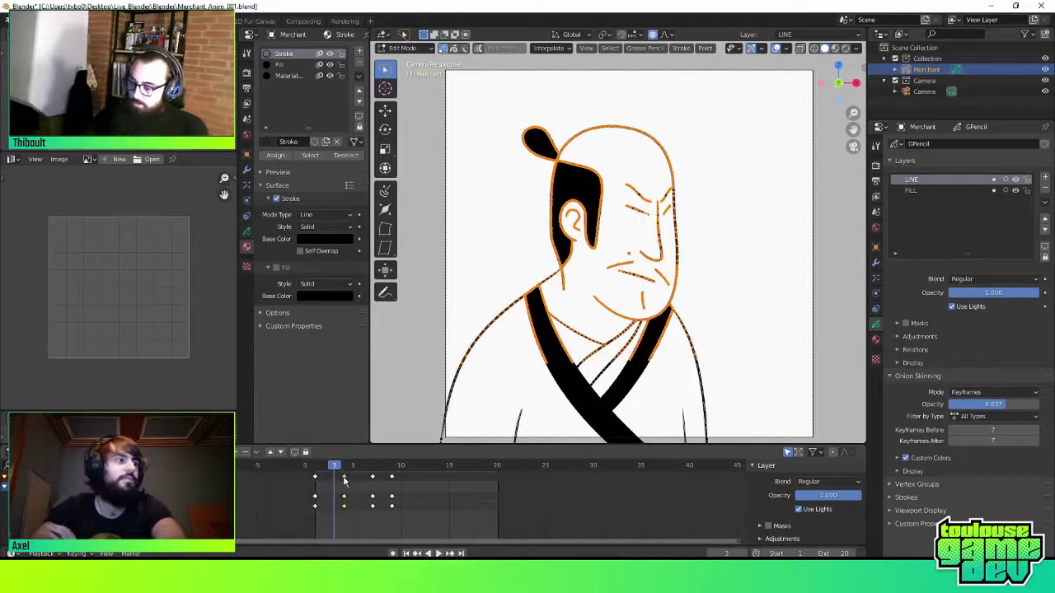
pyautogui.moveTo(346, 485)
pyautogui.mouseDown()
pyautogui.moveTo(374, 478)
pyautogui.moveTo(372, 466)
pyautogui.mouseUp()
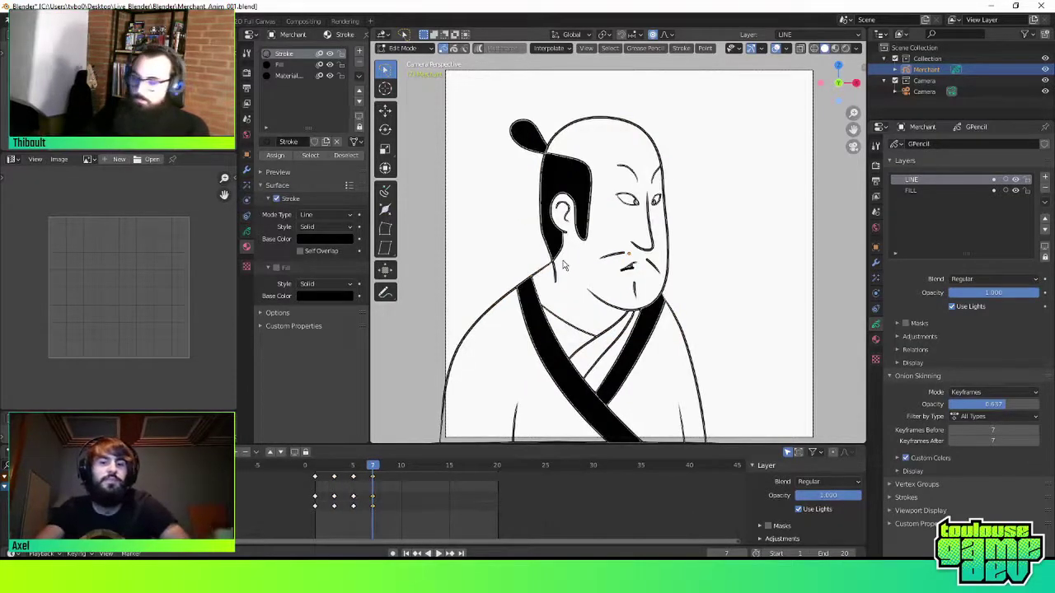
# Switch to Draw mode and replay the animation to review the retimed keyframes
pyautogui.hotkey('ctrl', 'Tab')
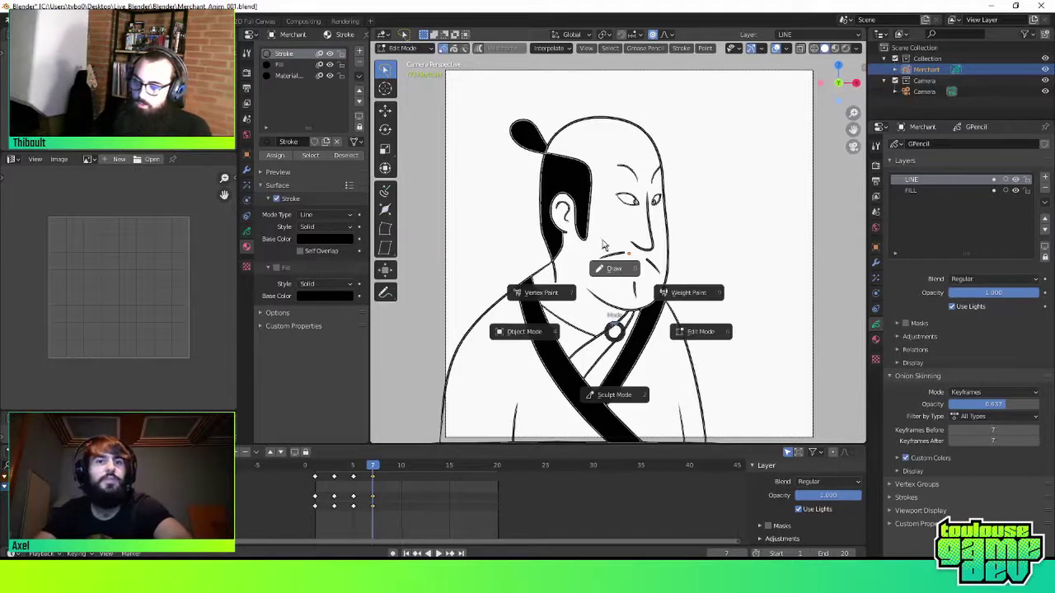
pyautogui.click(572, 351)
pyautogui.press('space')
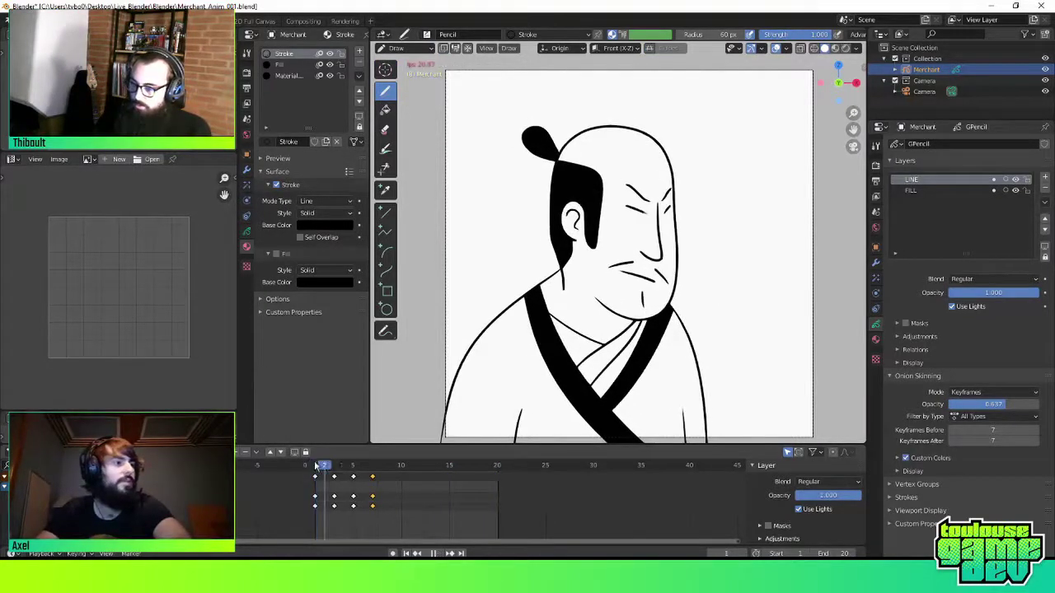
pyautogui.press('Escape')
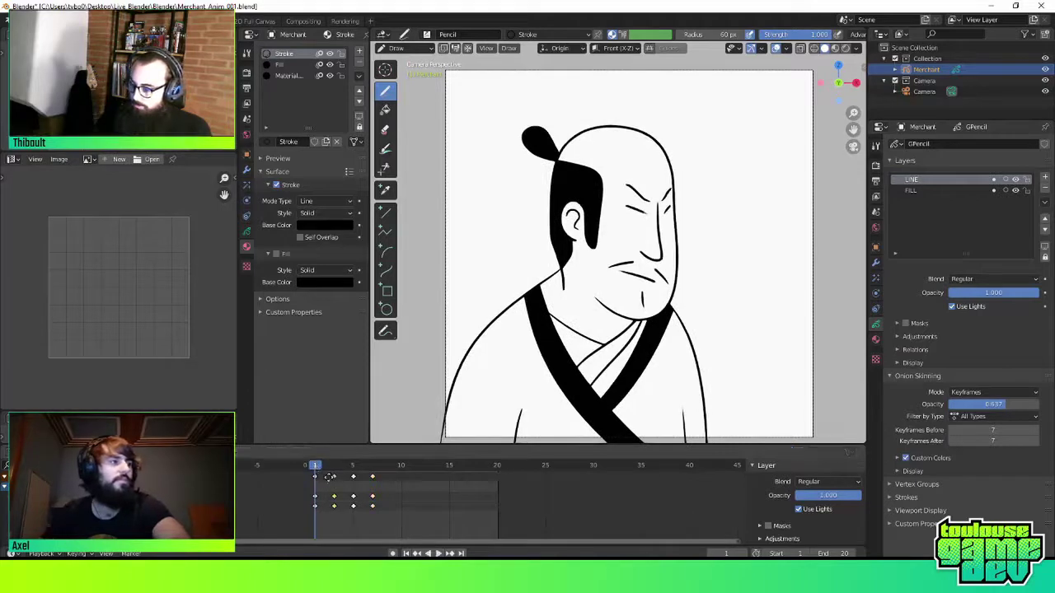
pyautogui.press('space')
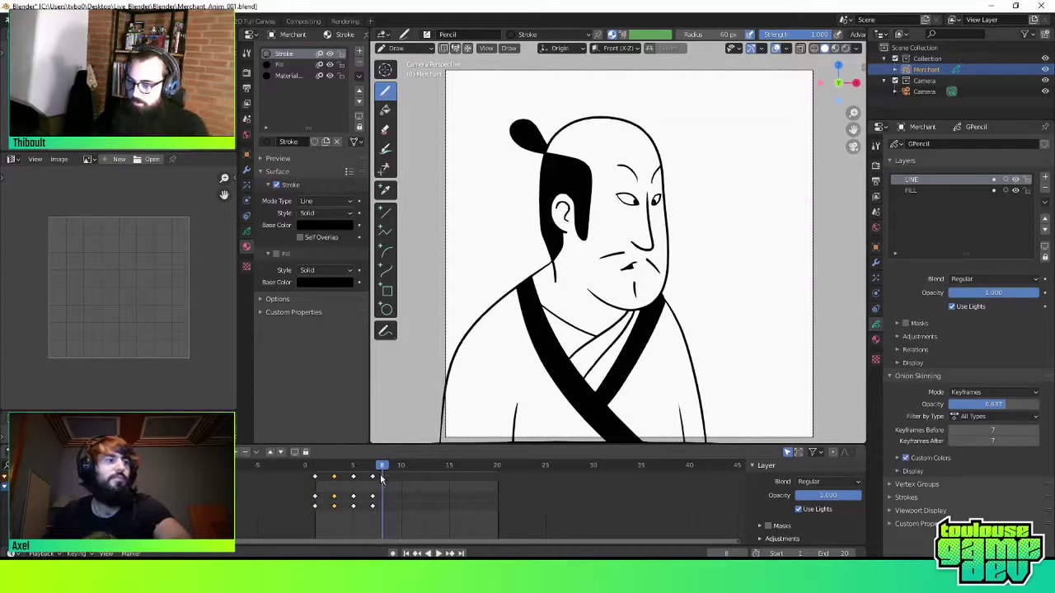
pyautogui.click(342, 465)
pyautogui.press('space')
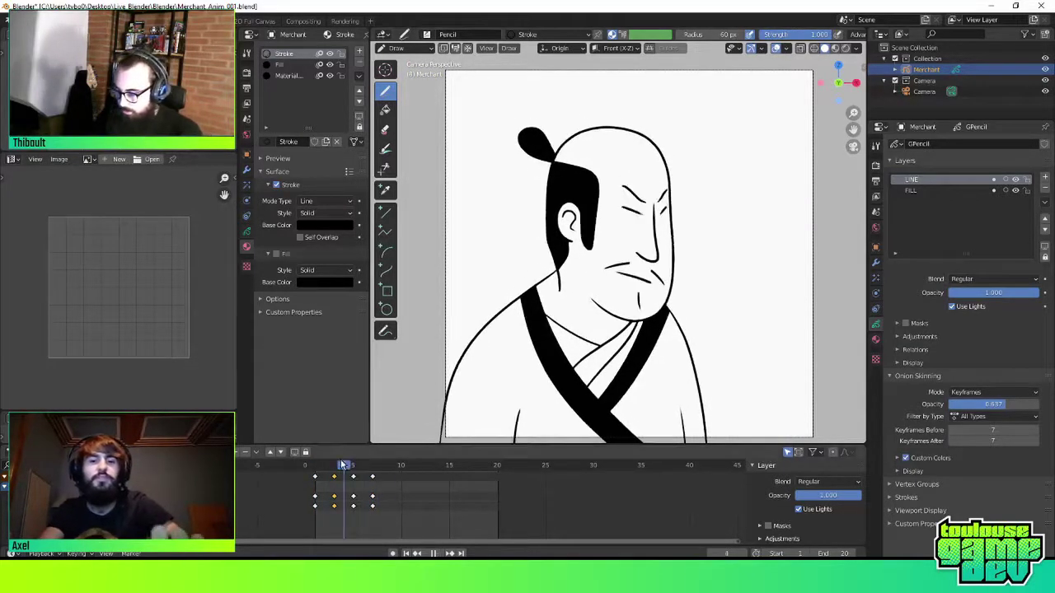
pyautogui.press('Escape')
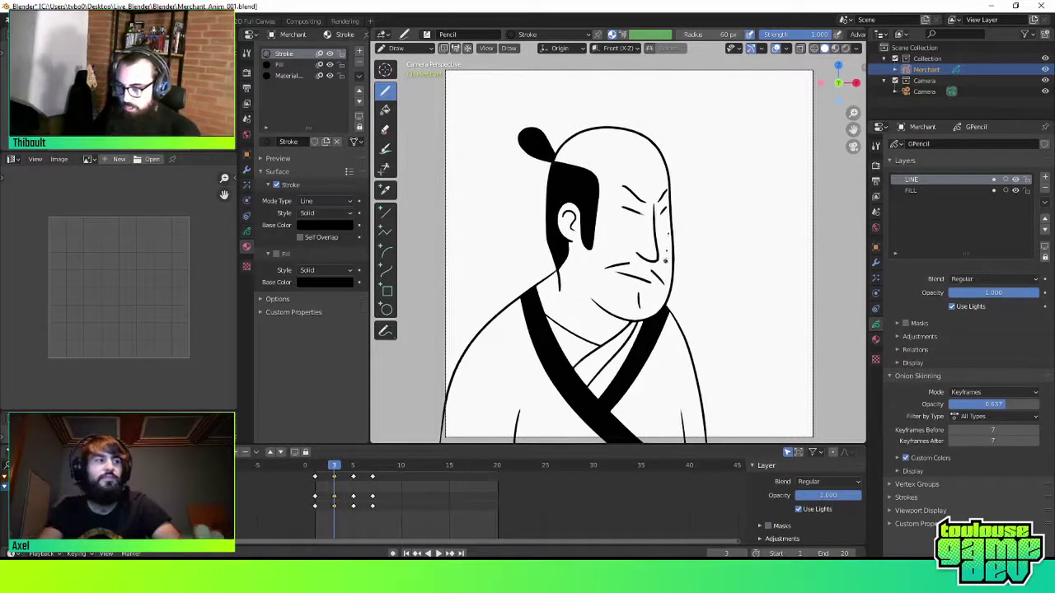
# In Edit Mode, select the head strokes and rotate them with smooth proportional falloff
pyautogui.hotkey('ctrl', 'Tab')
pyautogui.click(746, 319)
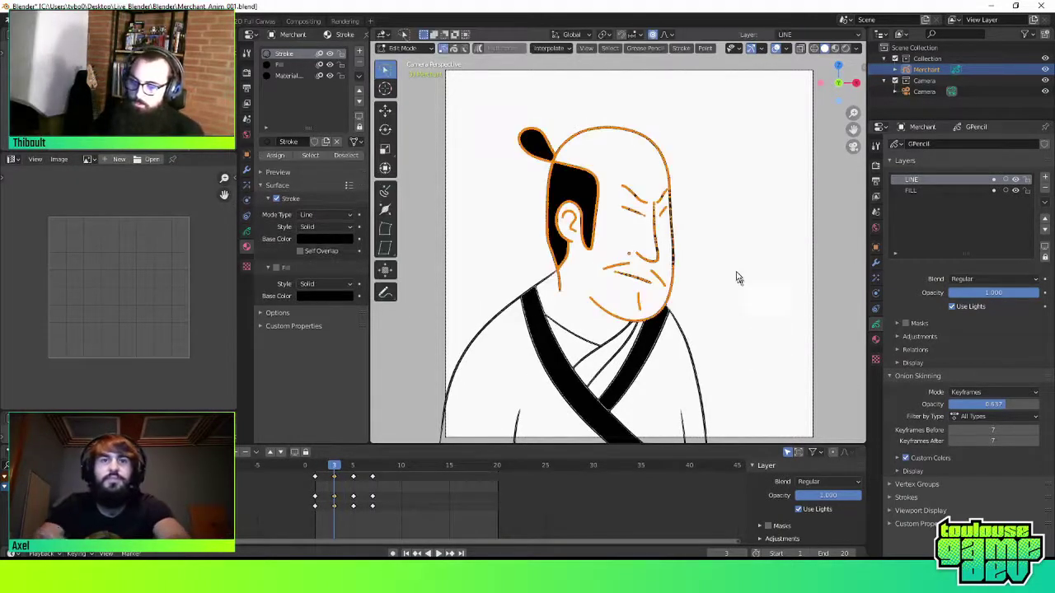
pyautogui.press('c')
pyautogui.press('a')
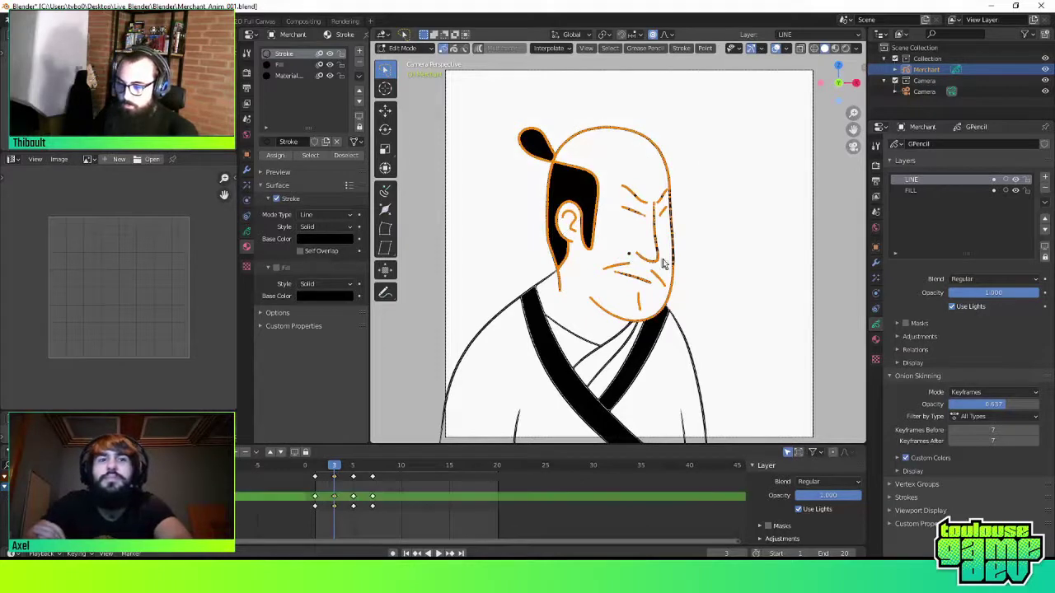
pyautogui.press('r')
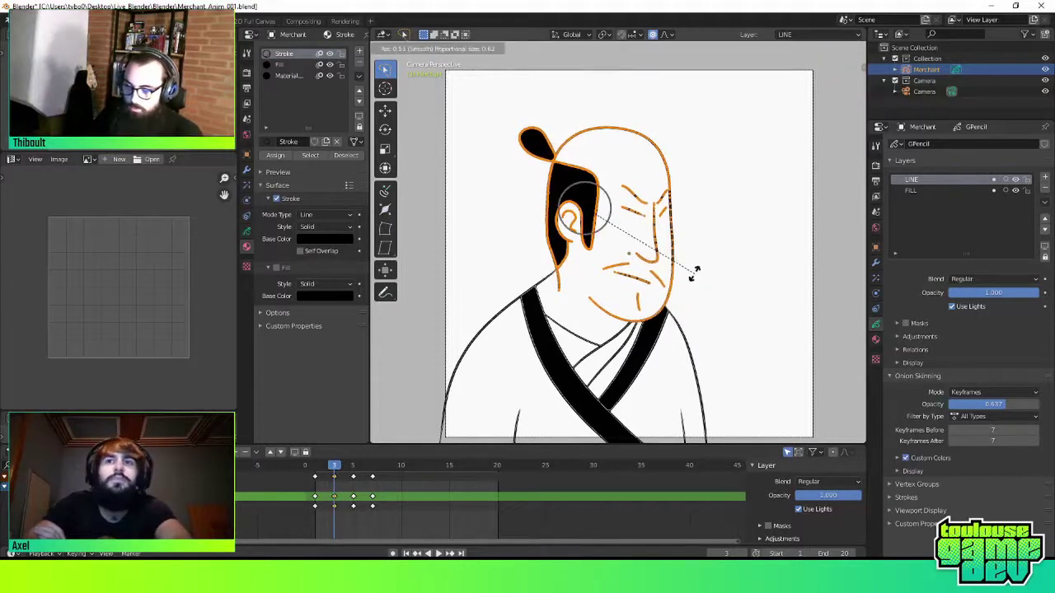
pyautogui.click(693, 269)
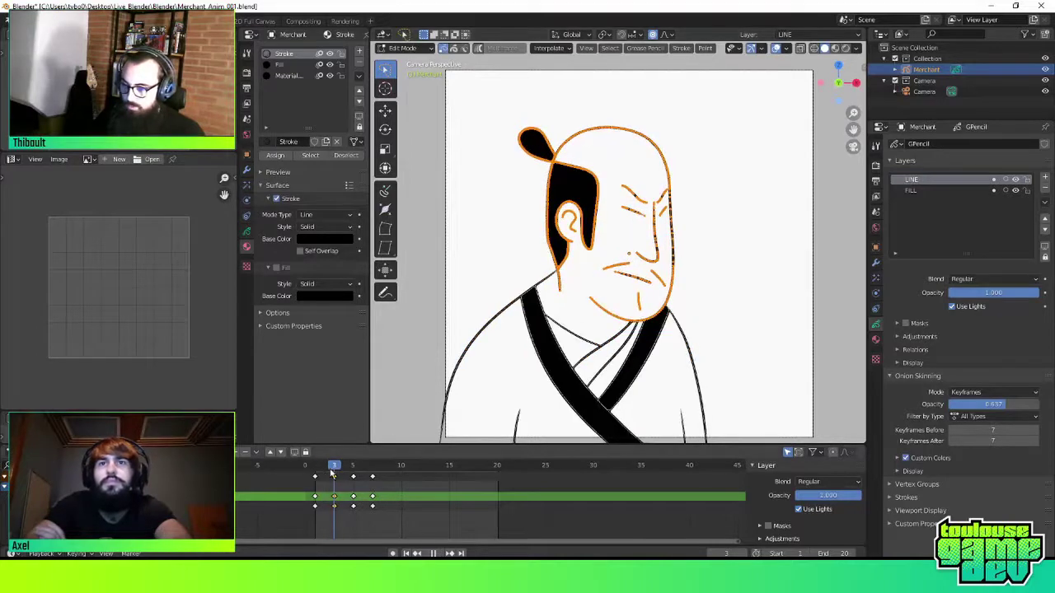
# Rotate the head strokes twice more, adjusting the falloff radius with the wheel
pyautogui.press('r')
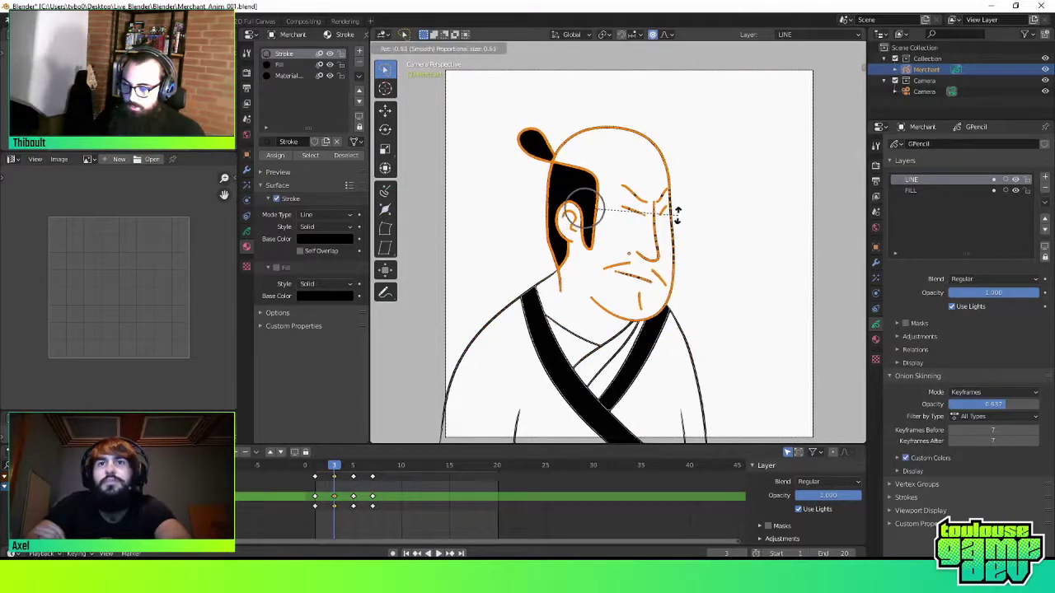
pyautogui.scroll(6, 677, 216)
pyautogui.click(676, 216)
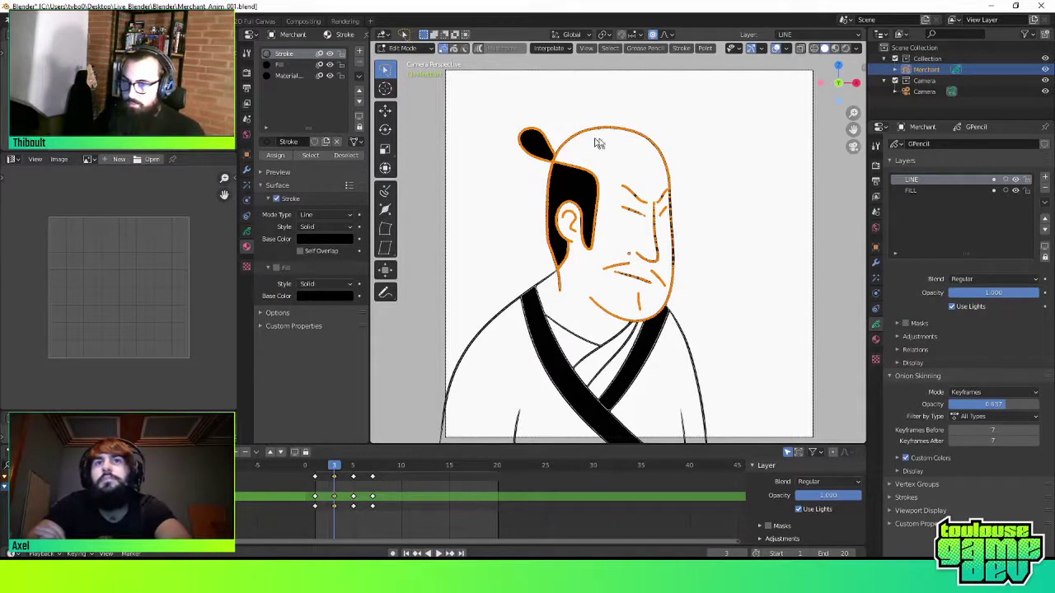
pyautogui.press('r')
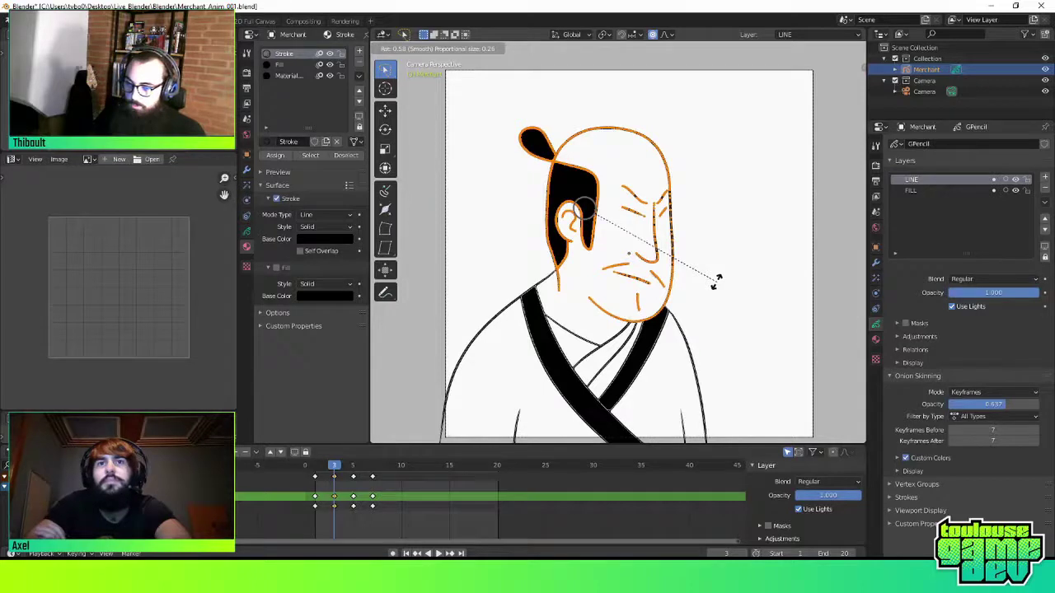
pyautogui.click(715, 282)
# Shift the head strokes sideways along X and check the pose against frame 2
pyautogui.press('g')
pyautogui.press('x')
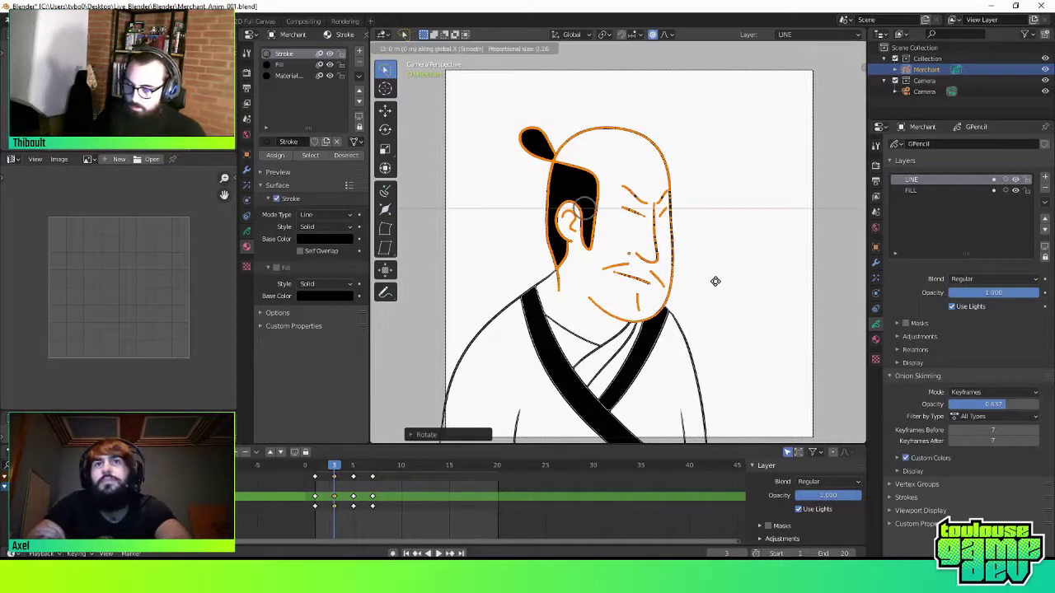
pyautogui.click(716, 281)
pyautogui.moveTo(338, 466); pyautogui.dragTo(324, 467)
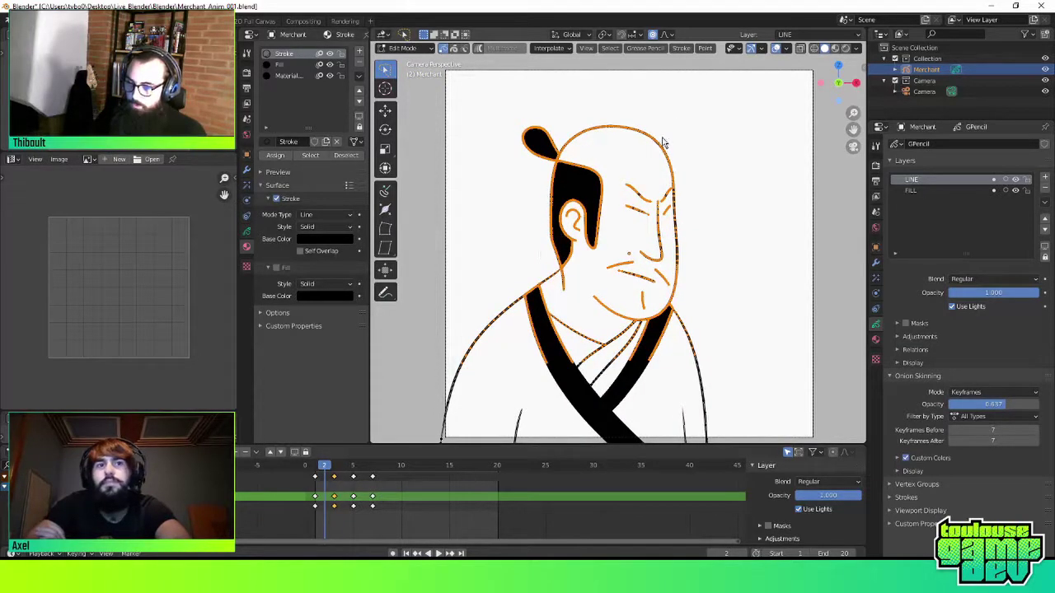
# Play the animation, compare the frame 6 pose, then settle on frame 5
pyautogui.press('space')
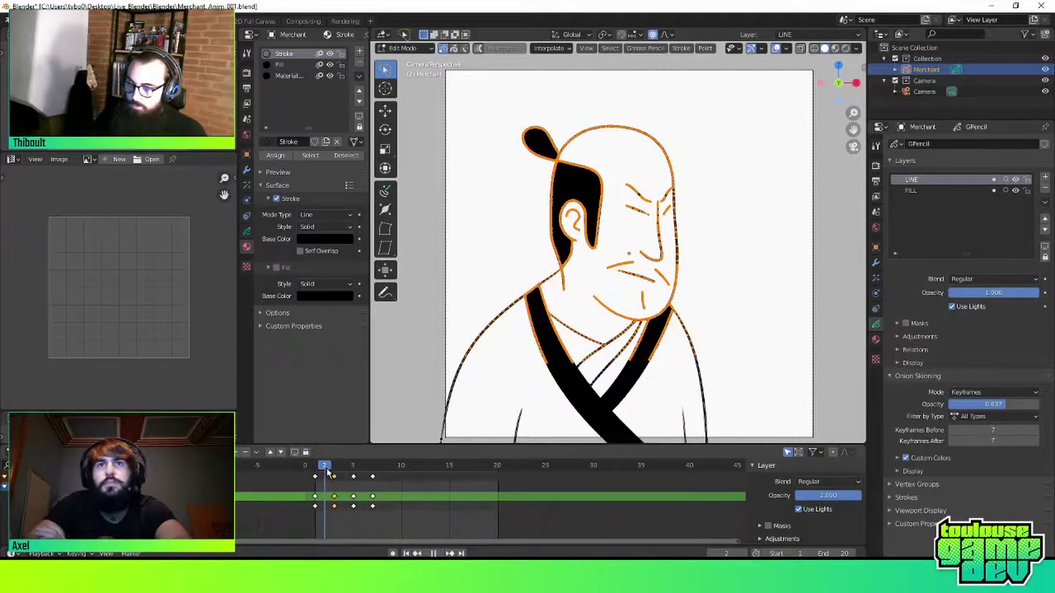
pyautogui.press('space')
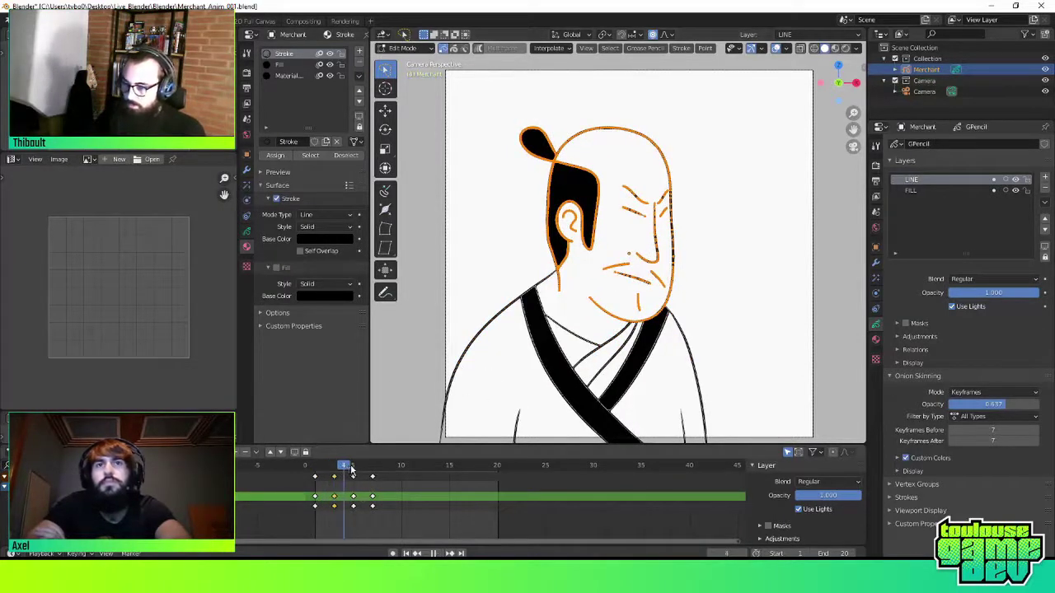
pyautogui.moveTo(351, 470)
pyautogui.mouseDown()
pyautogui.moveTo(381, 467)
pyautogui.moveTo(346, 467)
pyautogui.moveTo(372, 467)
pyautogui.moveTo(356, 467)
pyautogui.mouseUp()
pyautogui.moveTo(696, 107)
pyautogui.mouseDown()
pyautogui.moveTo(567, 265)
pyautogui.moveTo(581, 288)
pyautogui.mouseUp()
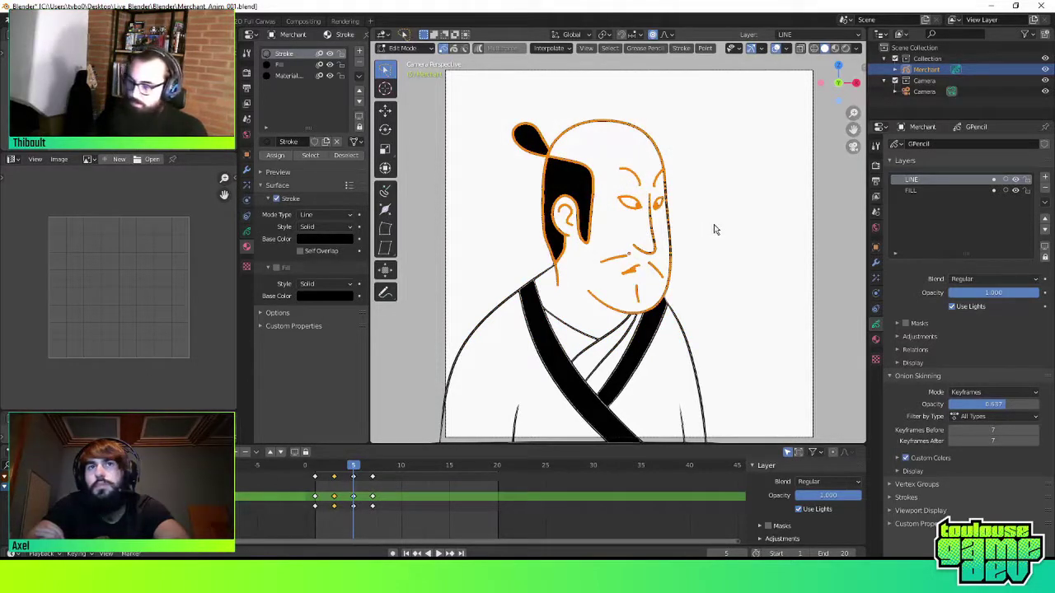
# Slightly rotate and nudge frame 5's head strokes, check frame 7, then return to Draw mode
pyautogui.press('r')
pyautogui.click(712, 234)
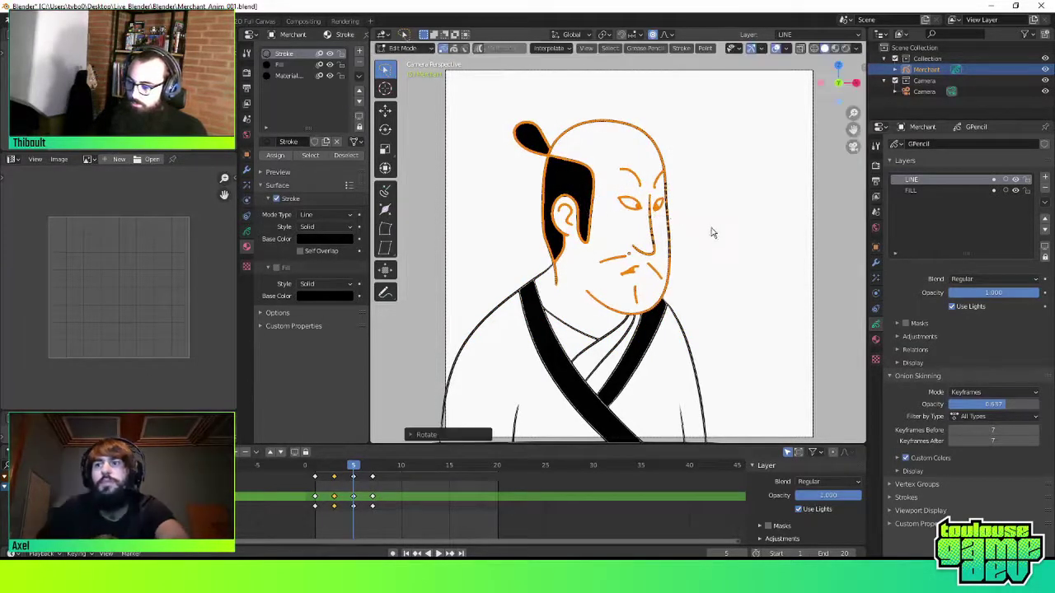
pyautogui.press('g')
pyautogui.click(711, 231)
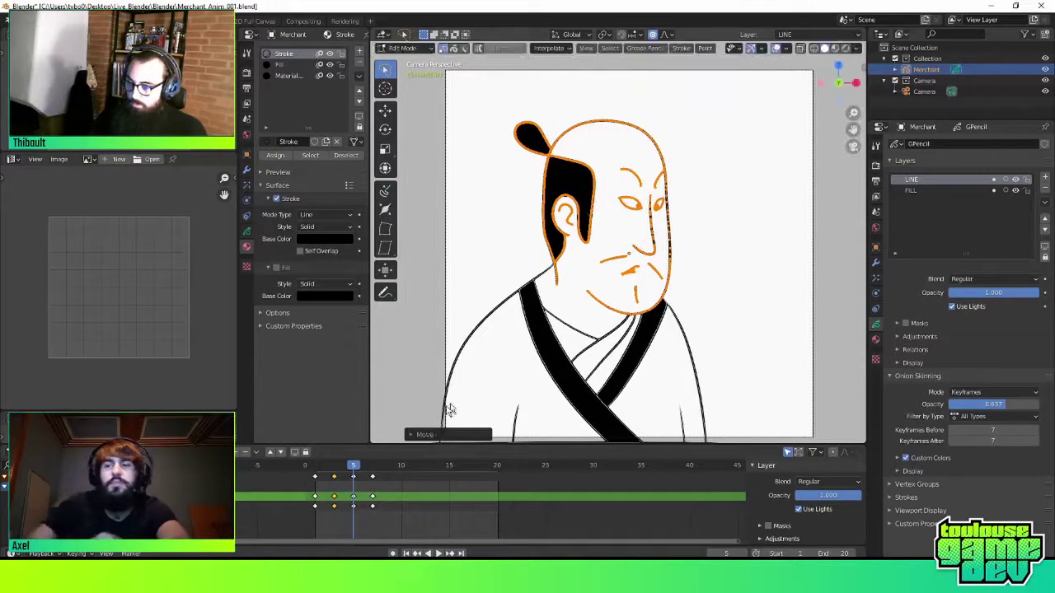
pyautogui.moveTo(349, 466); pyautogui.dragTo(378, 469)
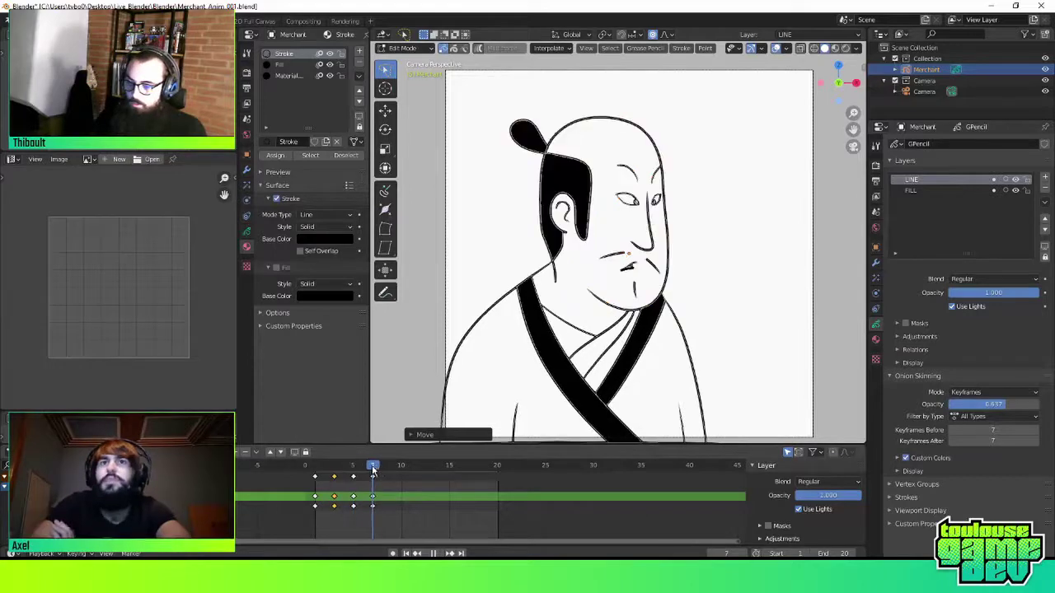
pyautogui.hotkey('shift', 'Left')
pyautogui.press('Tab')
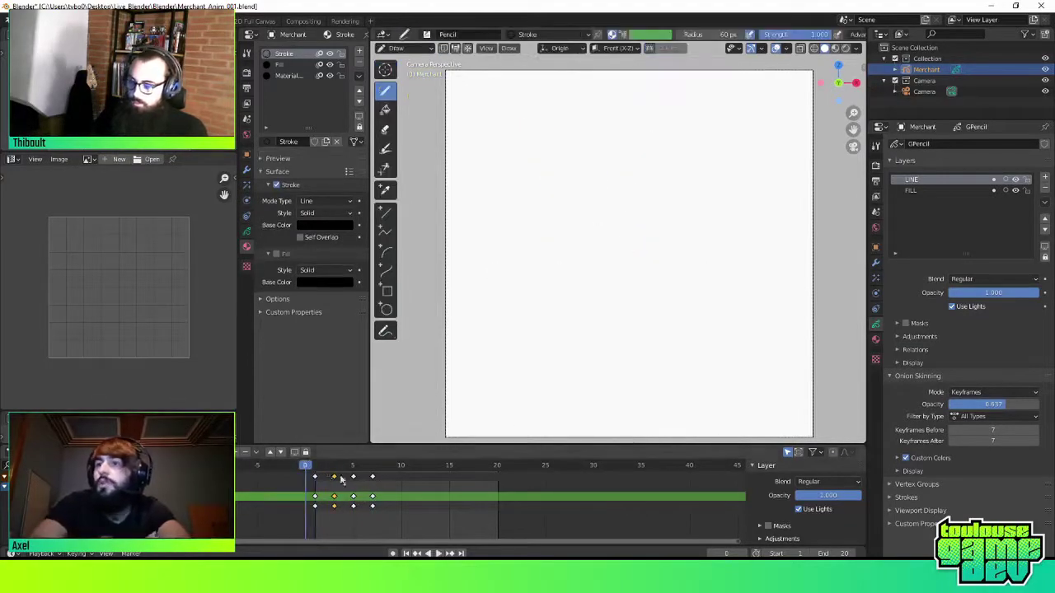
# Replay the animation twice, then shift the frame-7 keyframe column to frame 6
pyautogui.press('space')
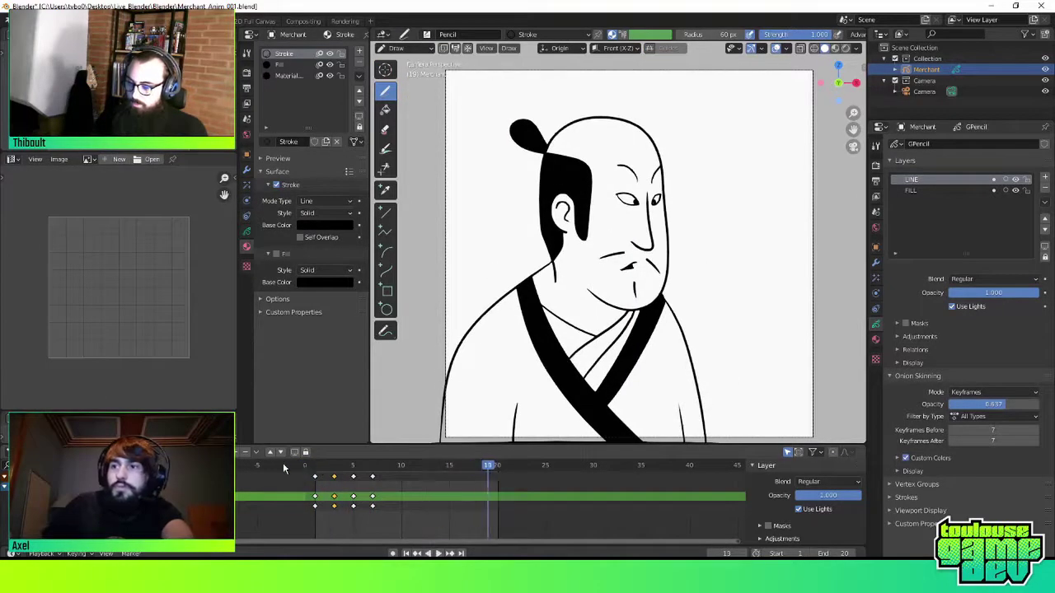
pyautogui.press('Escape')
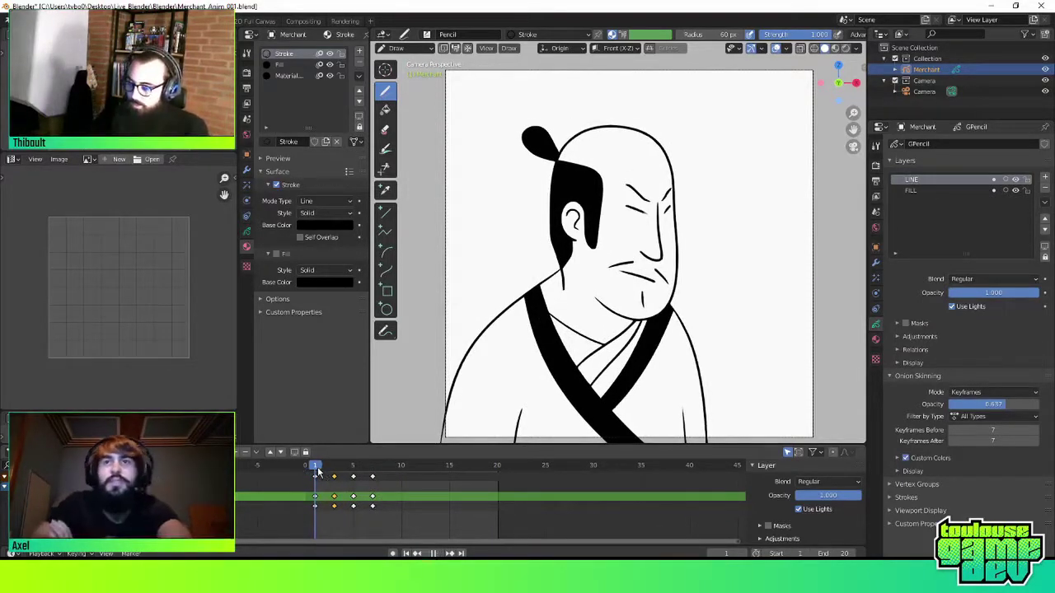
pyautogui.press('space')
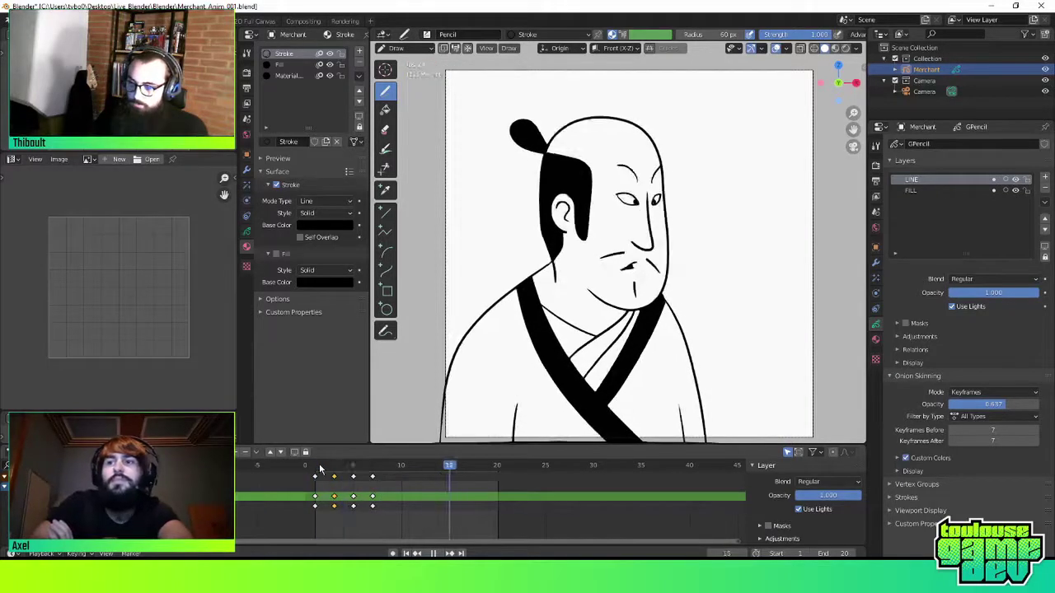
pyautogui.press('Escape')
pyautogui.hotkey('ctrl', 'z')
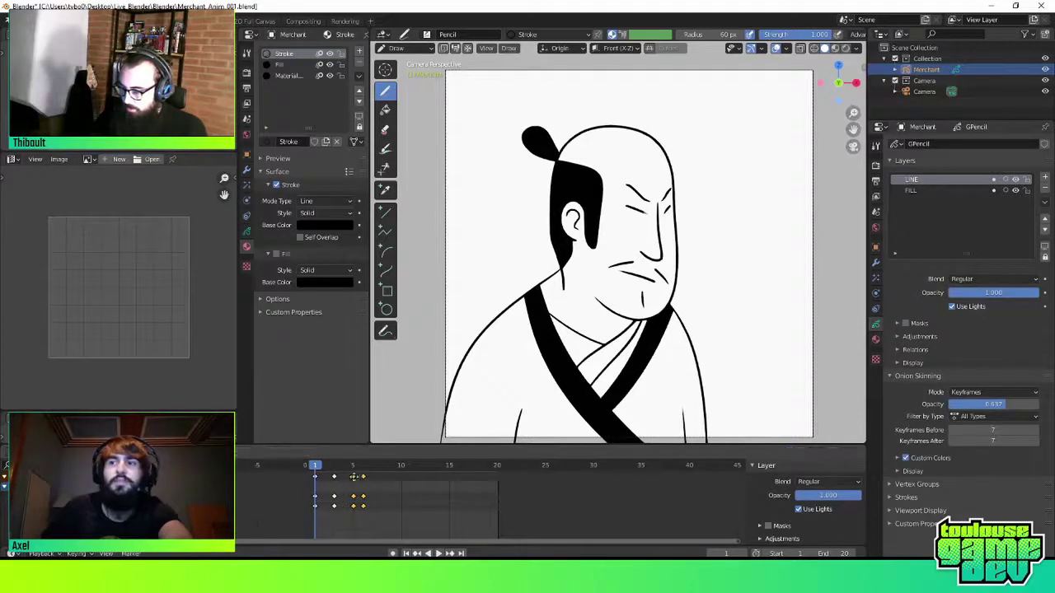
# Drag the last keyframe column from frame 6 back to frame 7 and replay from frame 1
pyautogui.press('space')
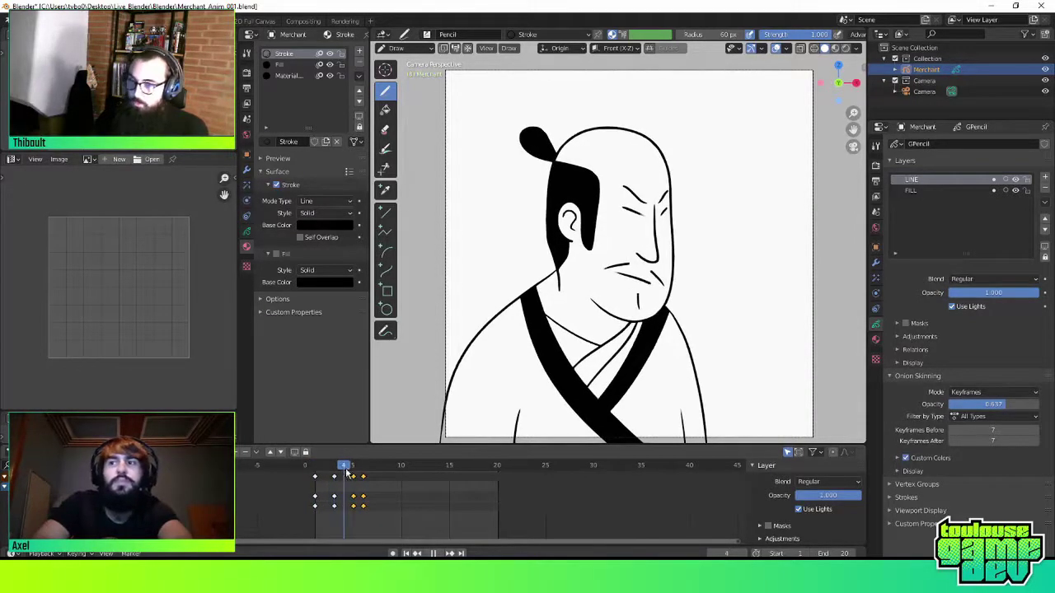
pyautogui.press('space')
pyautogui.moveTo(363, 477); pyautogui.dragTo(374, 477)
pyautogui.press('space')
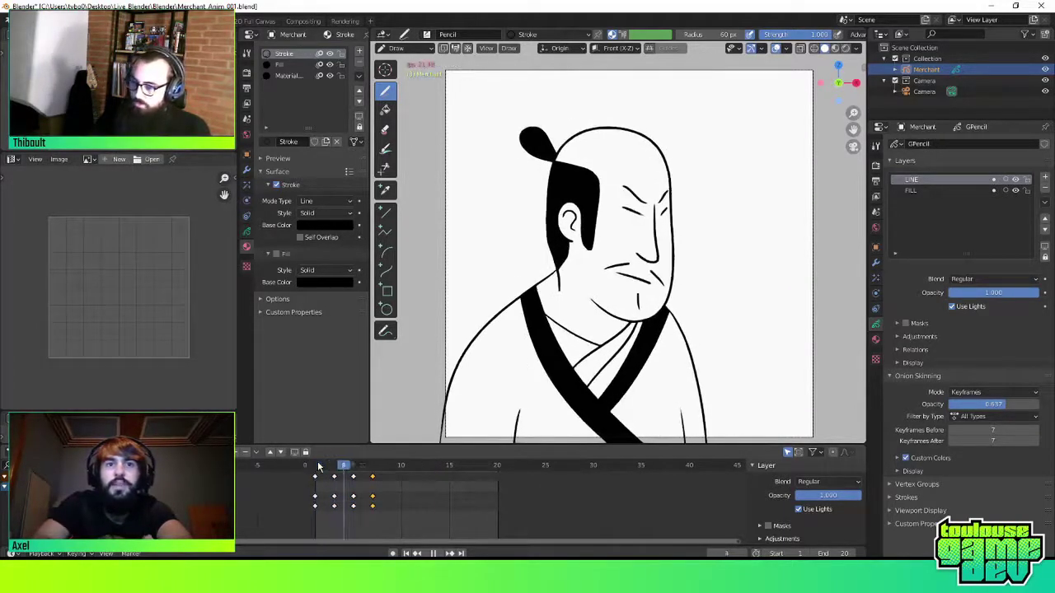
pyautogui.press('space')
pyautogui.click(315, 466)
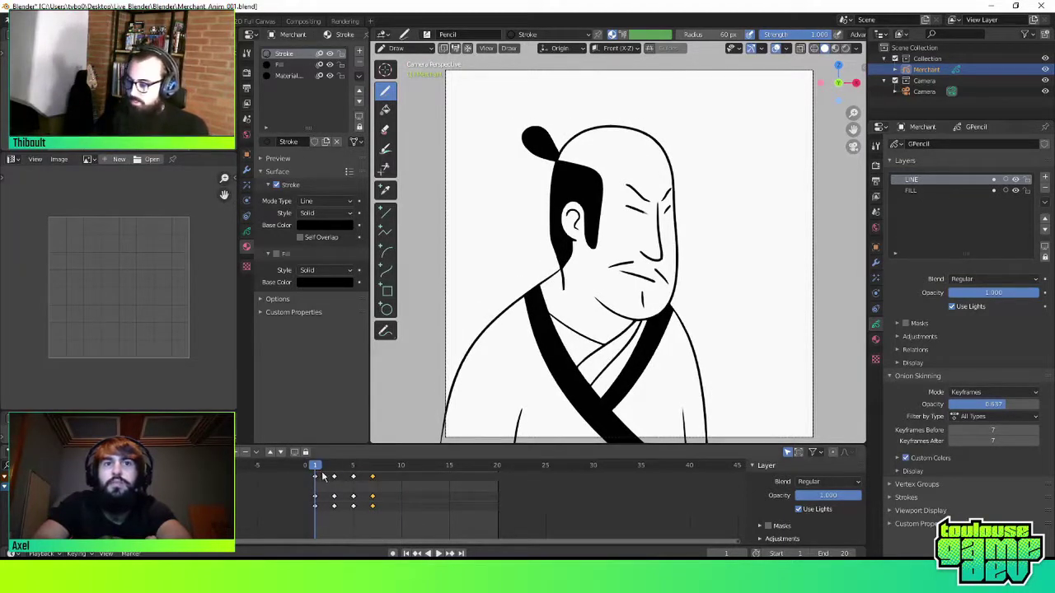
pyautogui.press('space')
pyautogui.press('space')
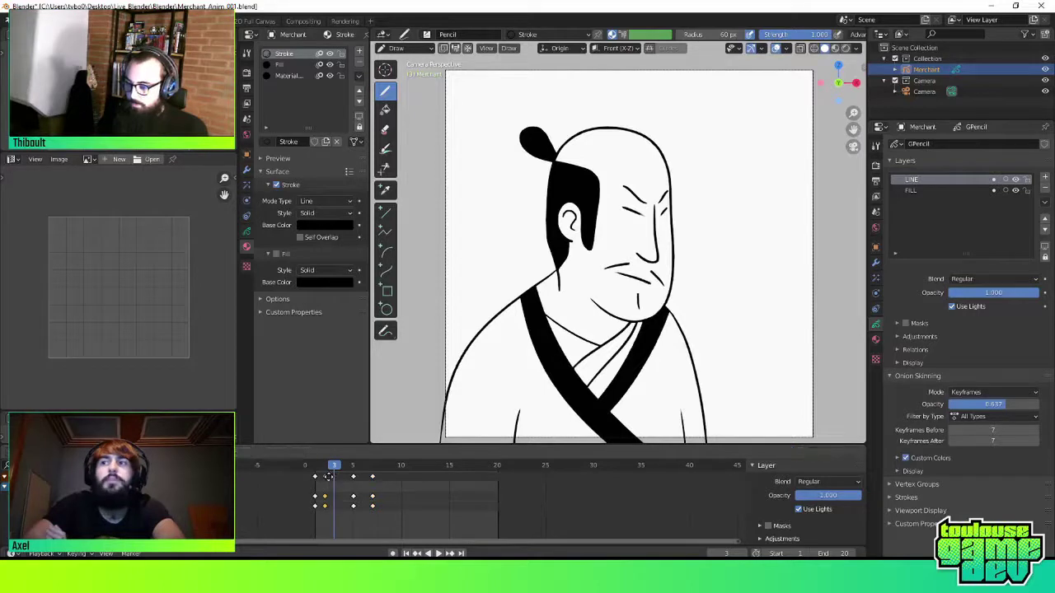
# Pull the keyframes together onto frames 1–4 and box-select the remaining keys
pyautogui.moveTo(334, 478); pyautogui.dragTo(371, 482)
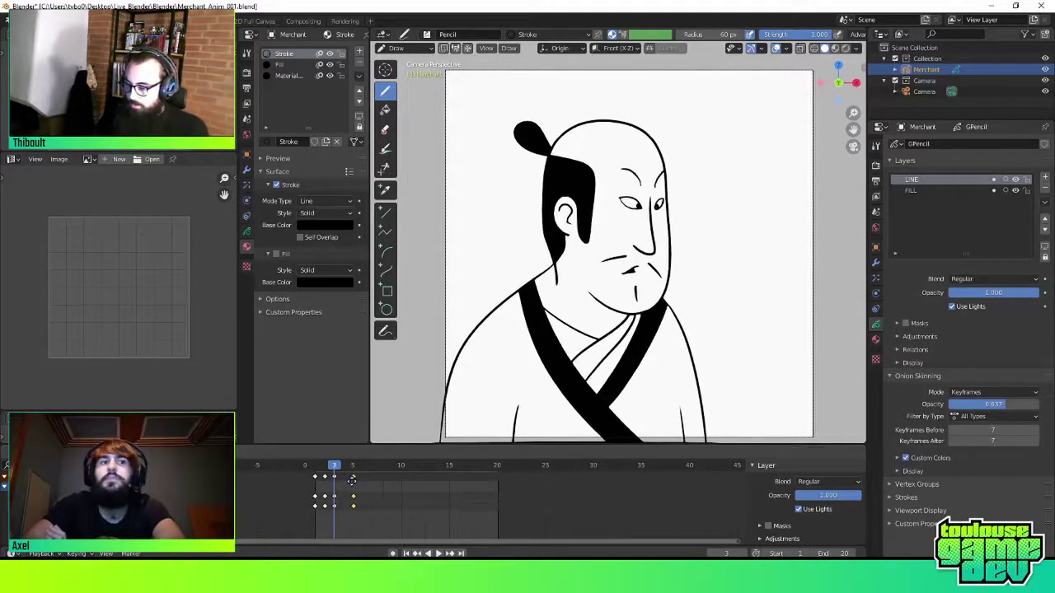
pyautogui.hotkey('ctrl', 'z')
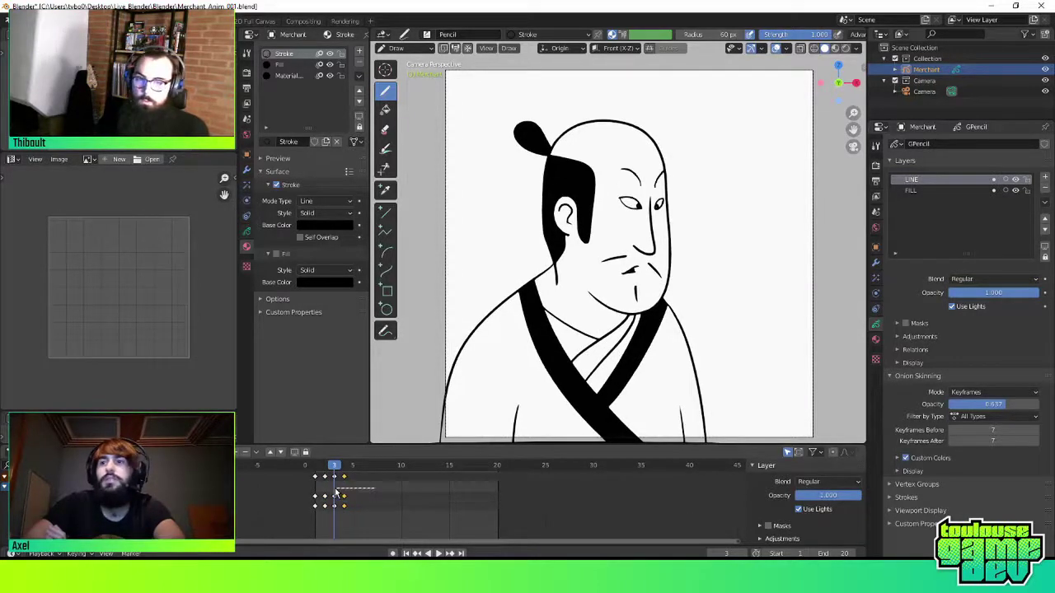
pyautogui.moveTo(363, 482)
pyautogui.mouseDown()
pyautogui.moveTo(323, 486)
pyautogui.moveTo(368, 484)
pyautogui.mouseUp()
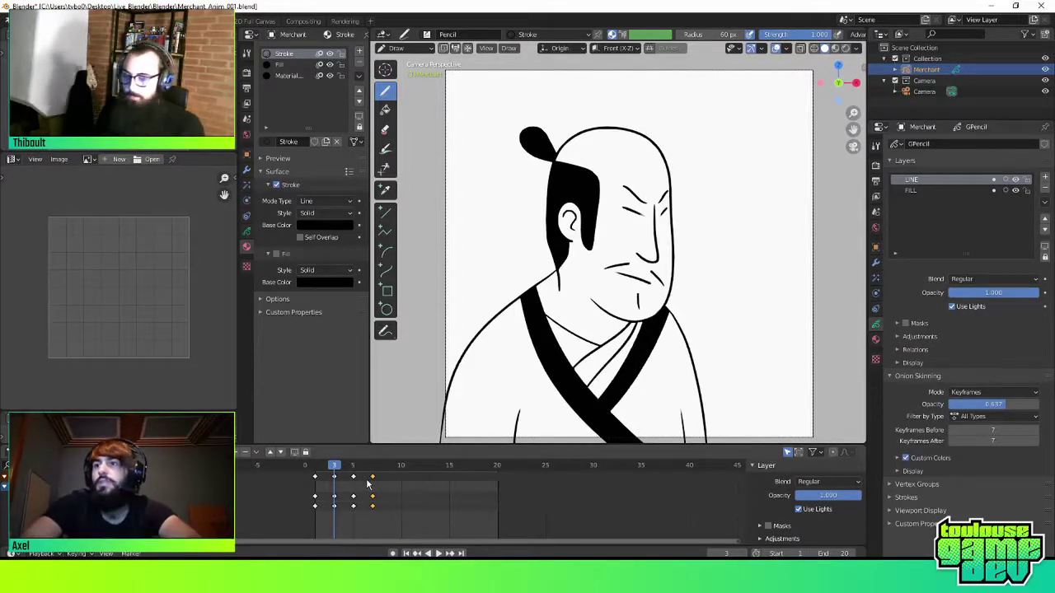
# Jump ahead to the next keyframe to show the merchant's final wide-eyed pose
pyautogui.press('Right')
pyautogui.press('Right')
pyautogui.press('Right')
pyautogui.press('Right')
pyautogui.press('Right')
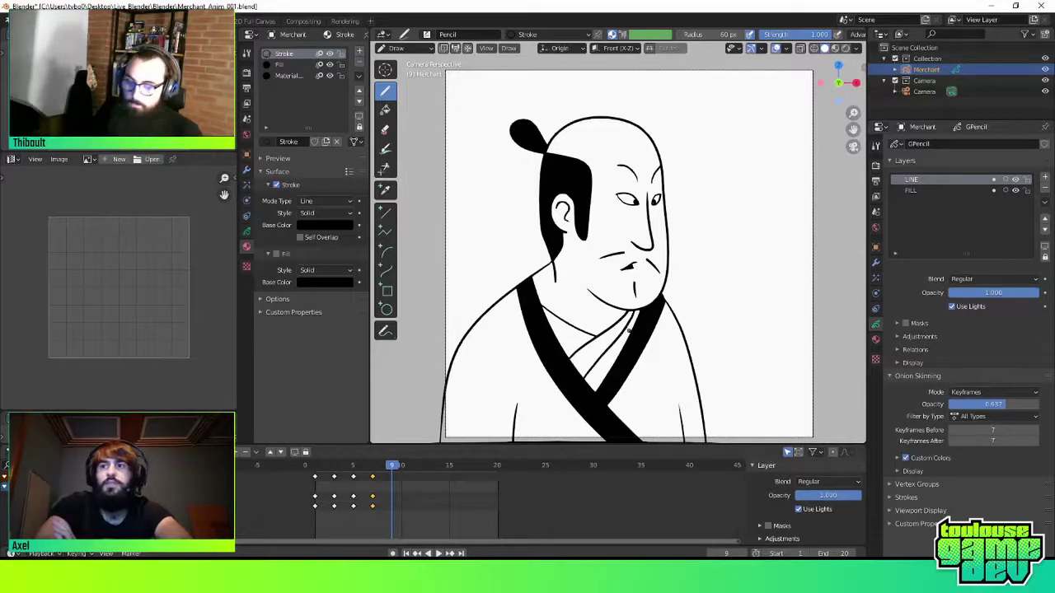
# Compress the LINE and FILL keyframes onto consecutive frames starting at frame 1
pyautogui.moveTo(434, 439); pyautogui.dragTo(716, 439)
pyautogui.press('space')
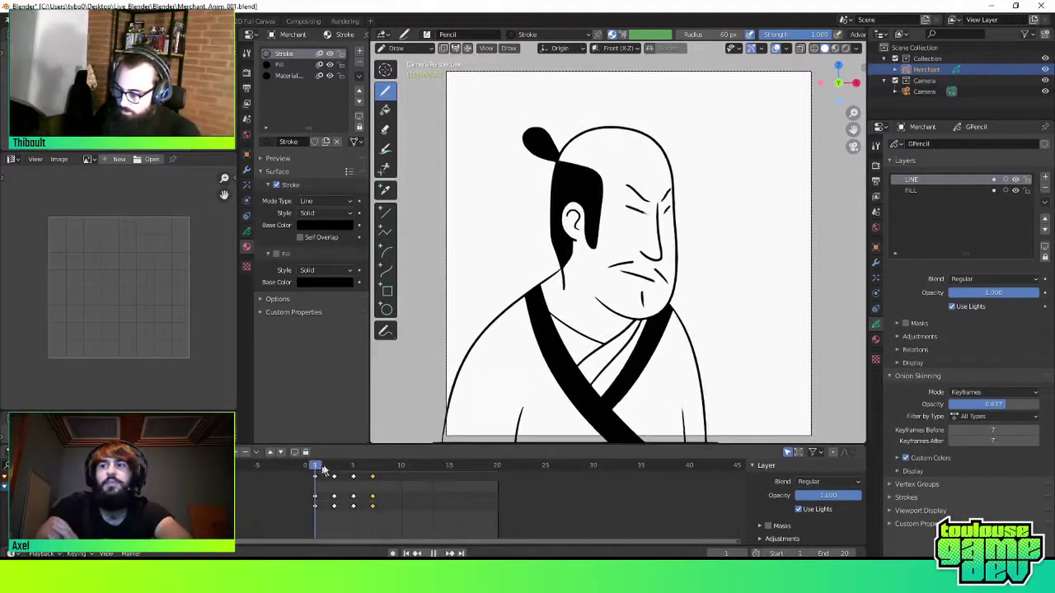
pyautogui.press('space')
# Play the quicker animation from an early frame, from frame 8, and from frame 1
pyautogui.click(331, 467)
pyautogui.press('space')
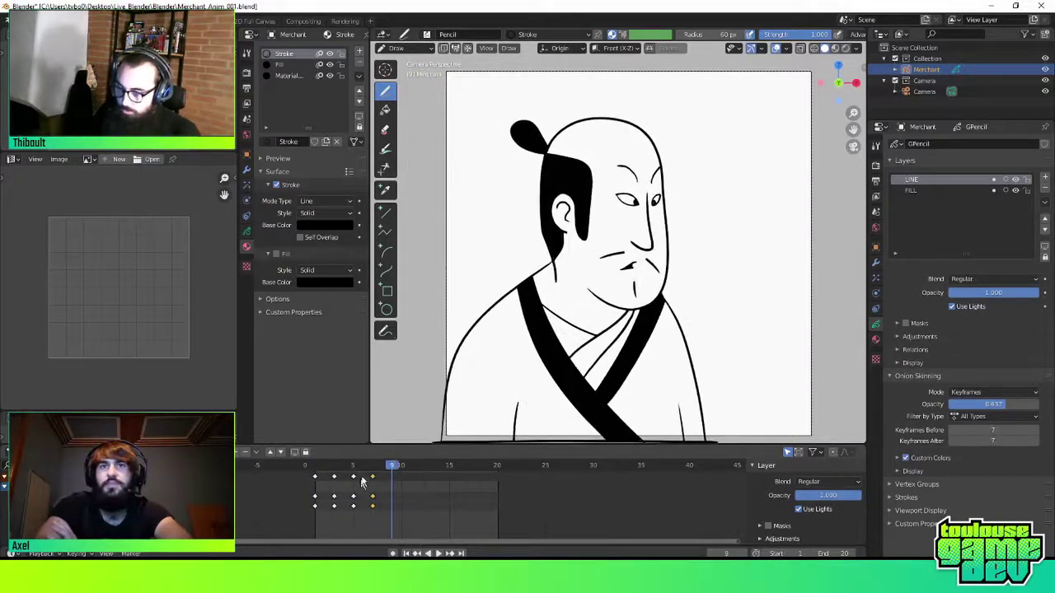
pyautogui.click(384, 467)
pyautogui.press('space')
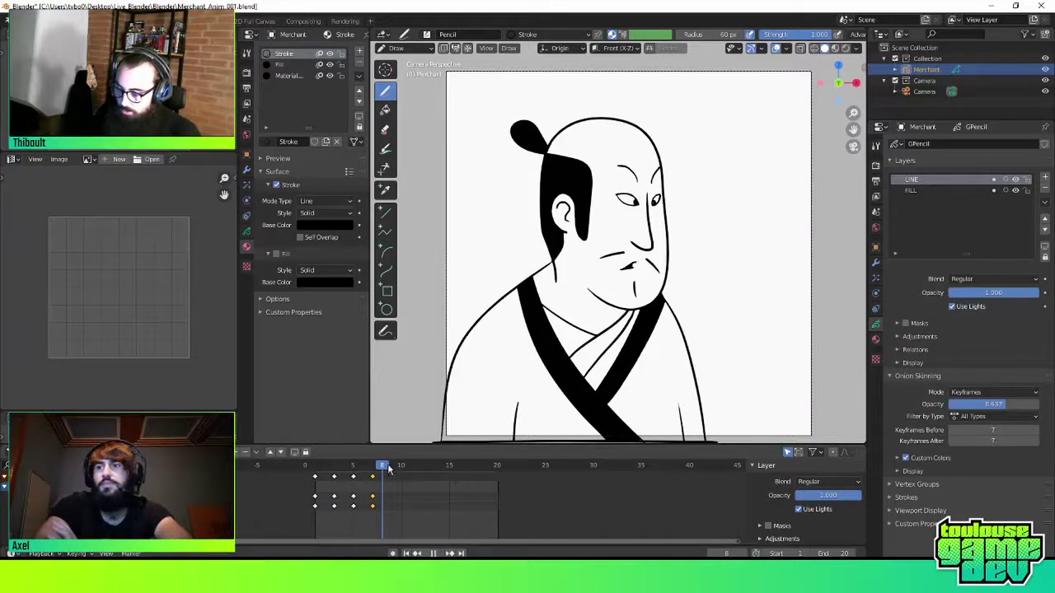
pyautogui.press('Escape')
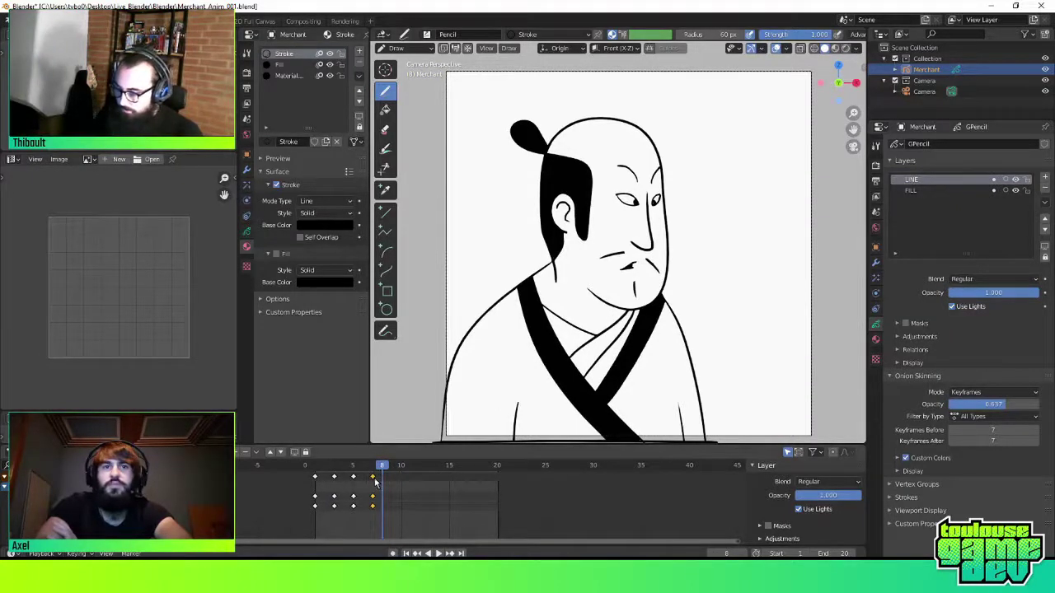
pyautogui.hotkey('shift', 'Left')
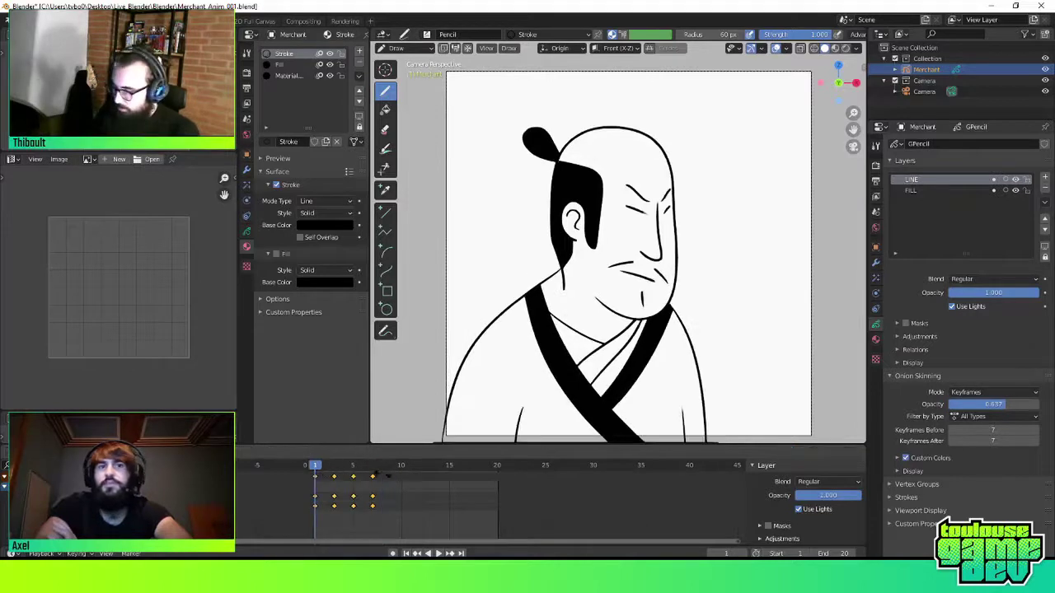
pyautogui.press('space')
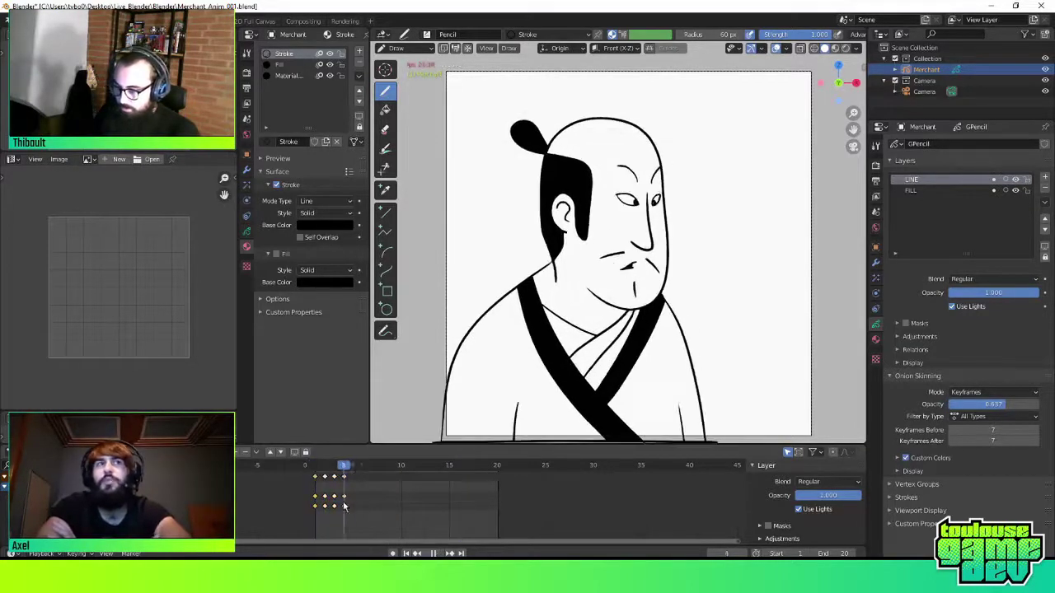
pyautogui.press('space')
# Replay the retimed animation from frame 1 several more times to review the timing
pyautogui.hotkey('shift', 'Left')
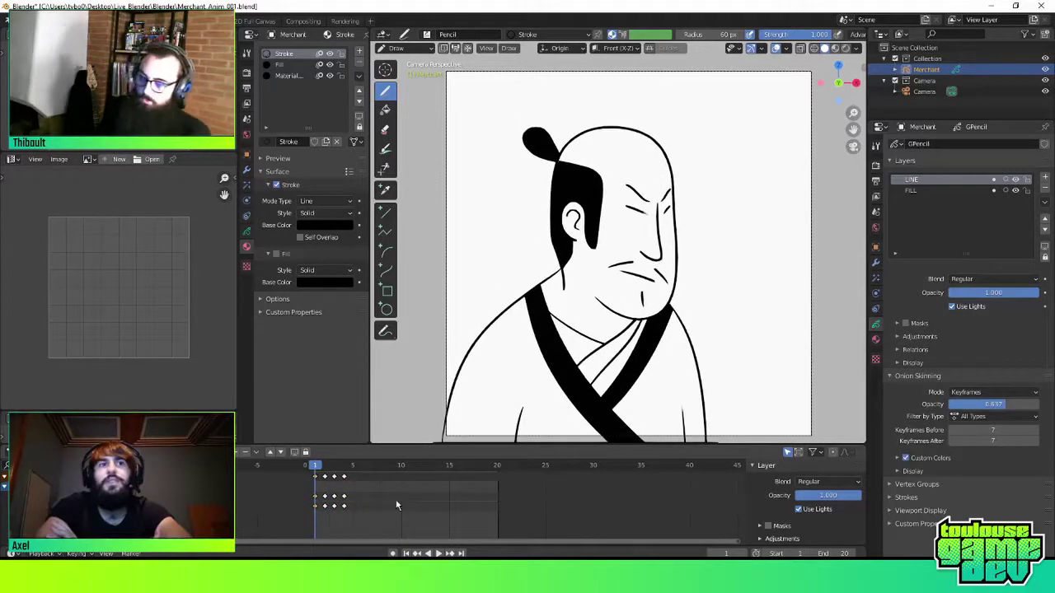
pyautogui.press('space')
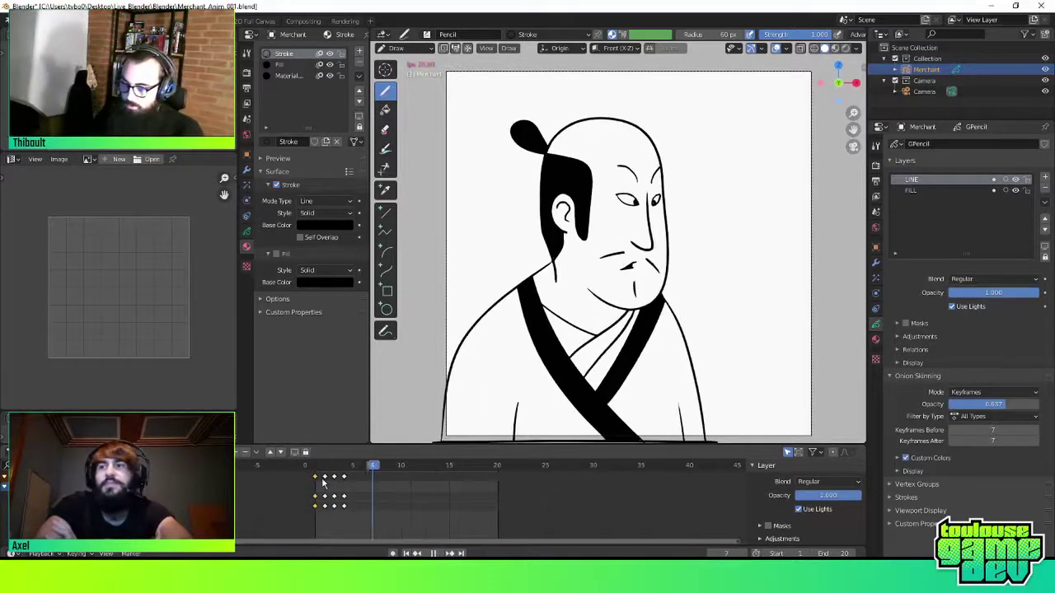
pyautogui.press('space')
pyautogui.press('space')
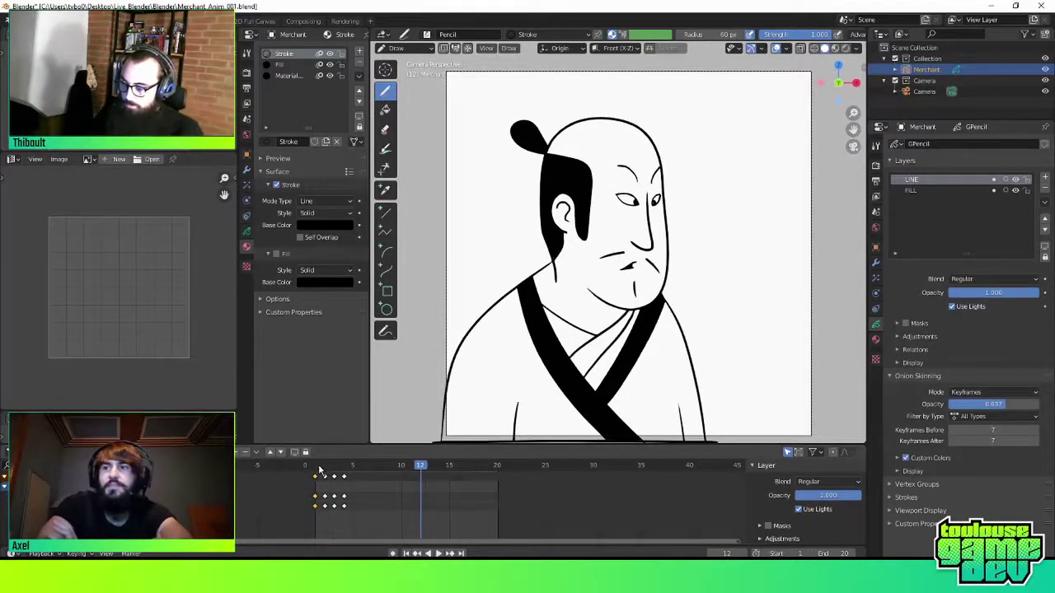
pyautogui.press('Escape')
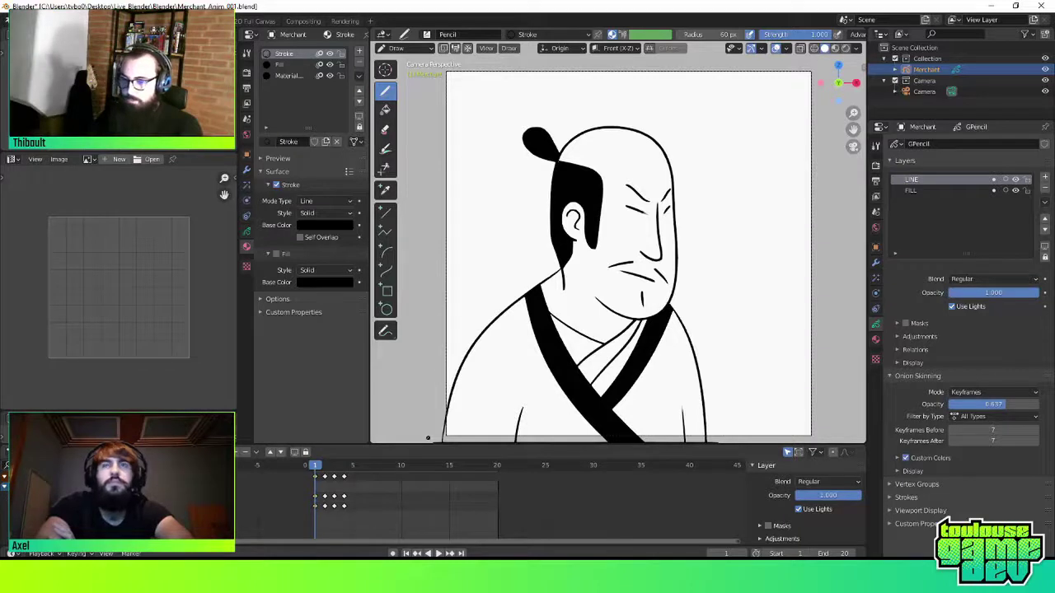
pyautogui.press('space')
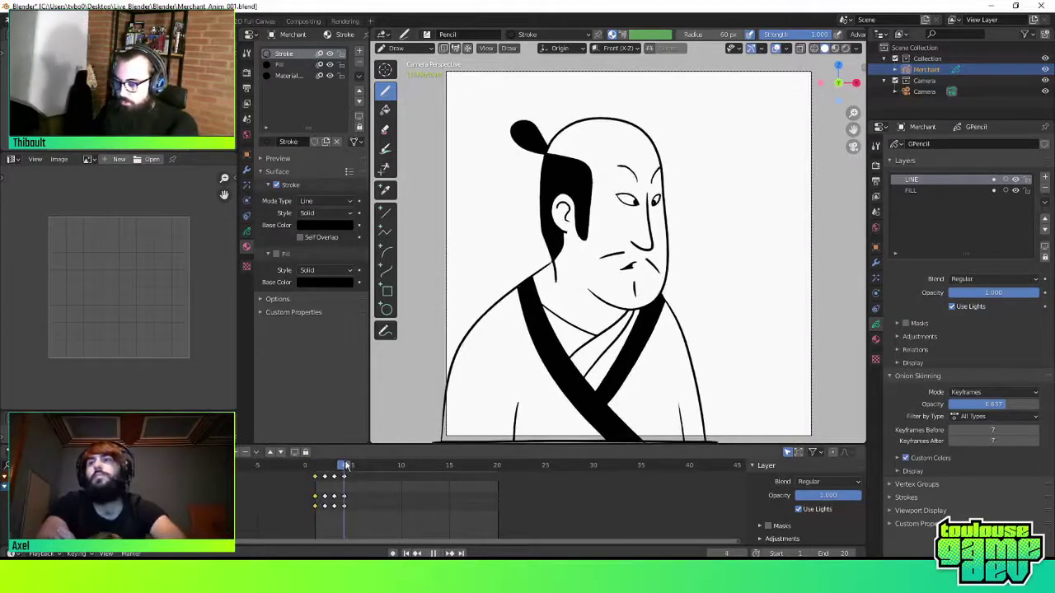
pyautogui.press('space')
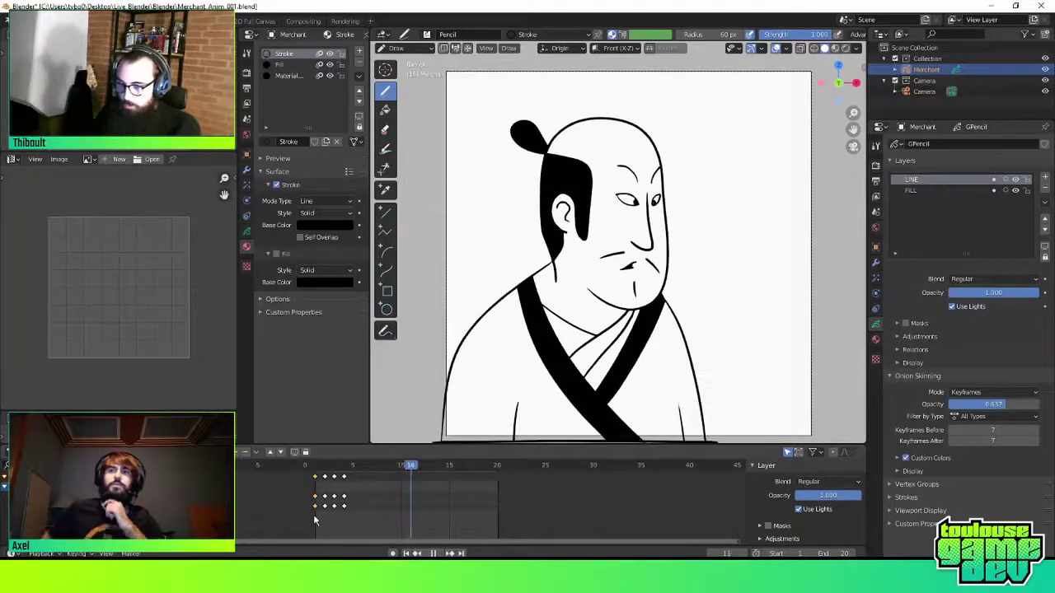
pyautogui.click(314, 466)
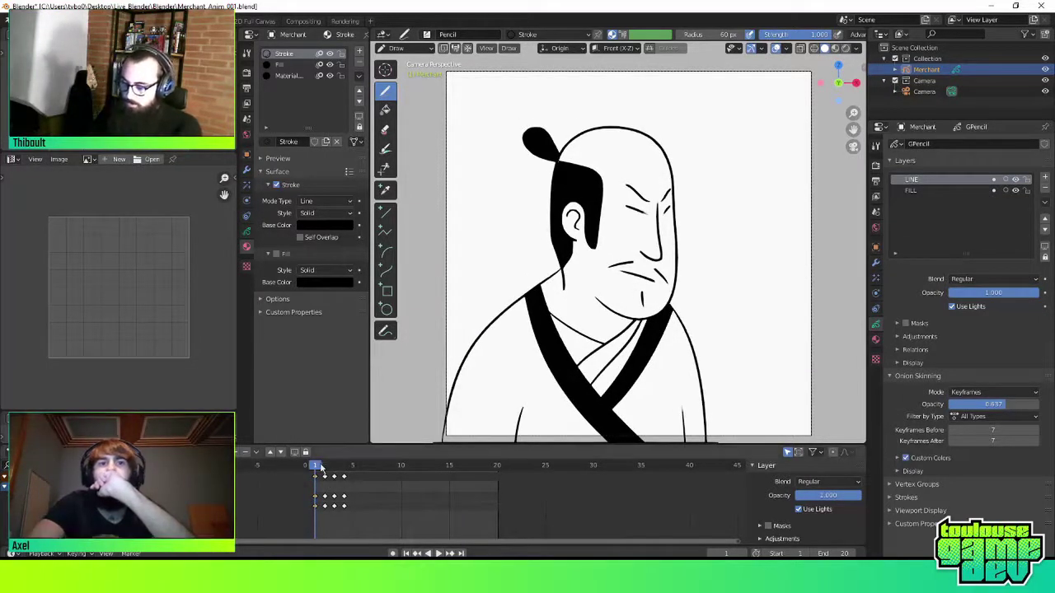
pyautogui.press('space')
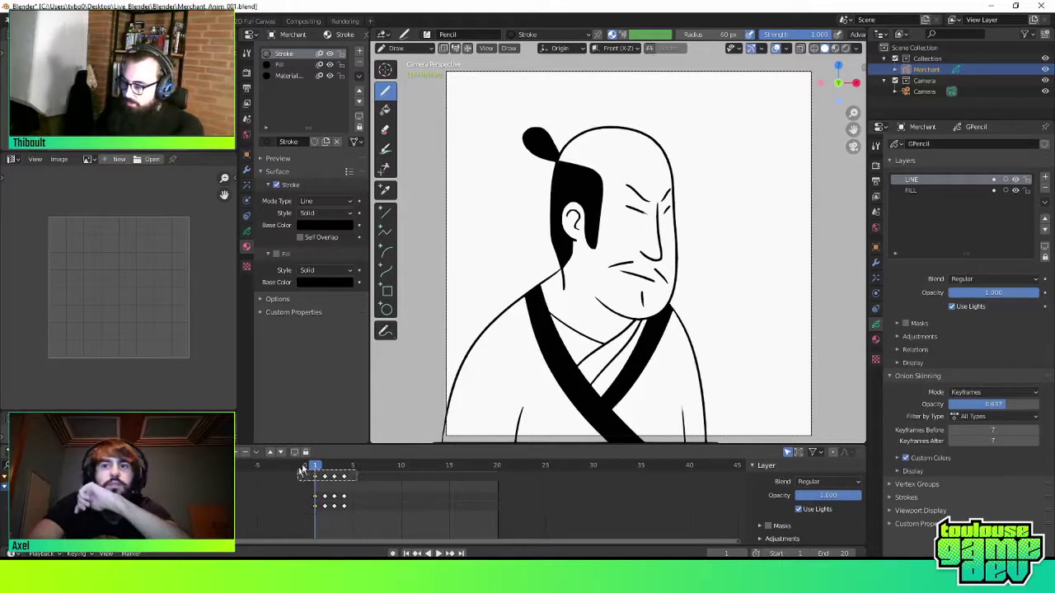
# Scale all keyframes by 2 onto frames 1, 3, 5 and 7, then scrub to frame 2
pyautogui.press('a')
pyautogui.press('s')
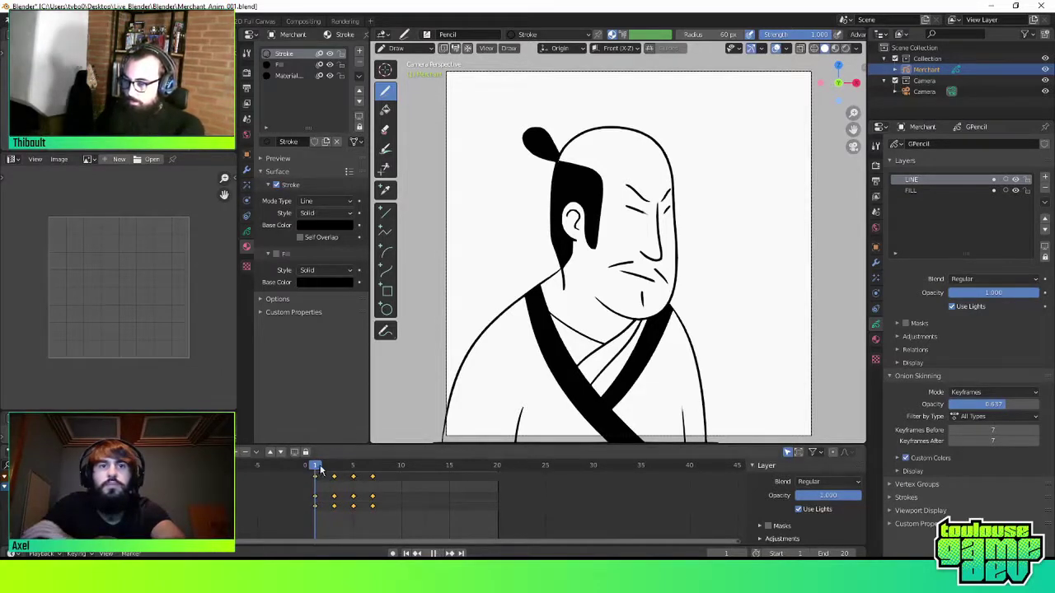
pyautogui.moveTo(321, 468); pyautogui.dragTo(334, 468)
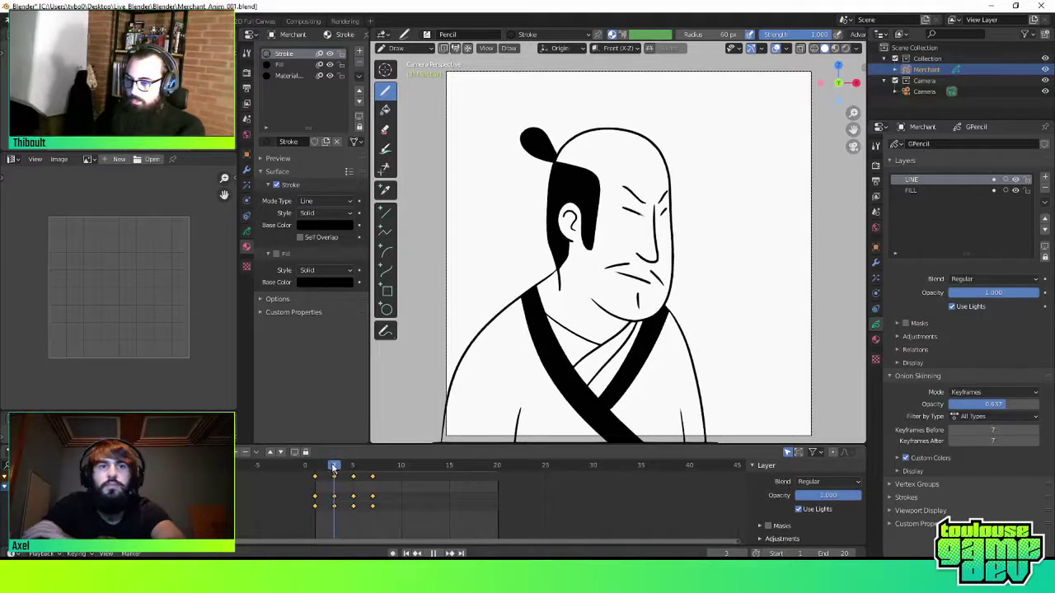
pyautogui.moveTo(334, 468); pyautogui.dragTo(315, 467)
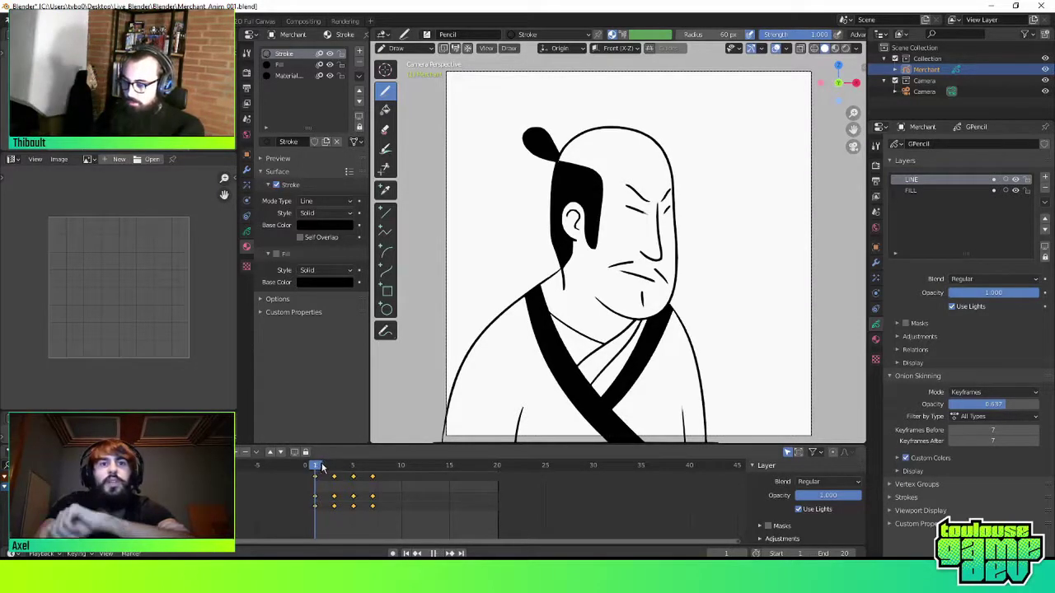
pyautogui.moveTo(336, 463); pyautogui.dragTo(324, 467)
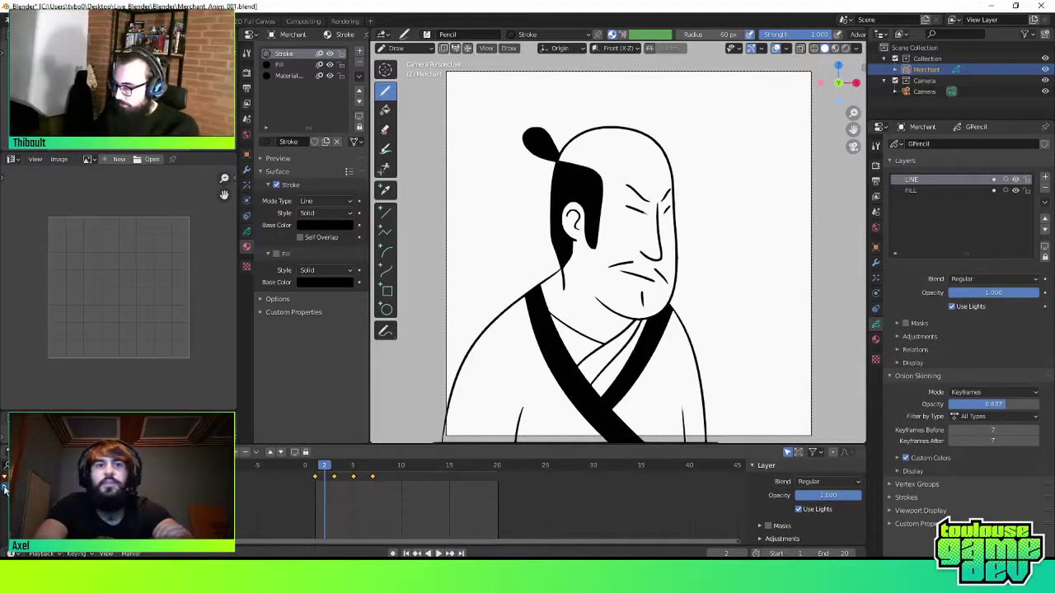
# Step to frame 3, expand the LINE and FILL channels, and make FILL active
pyautogui.click(314, 522)
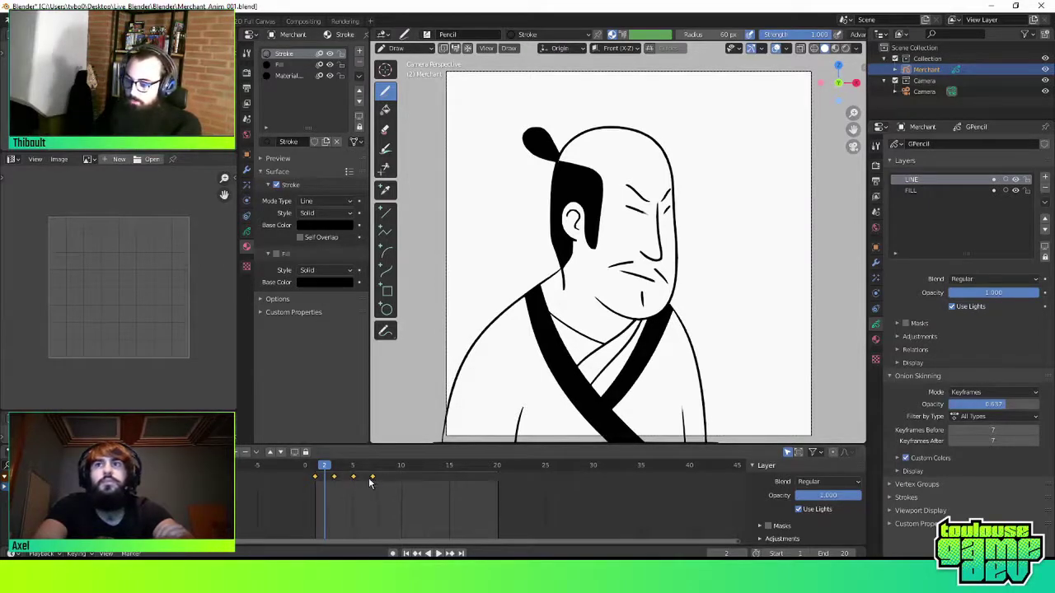
pyautogui.press('Right')
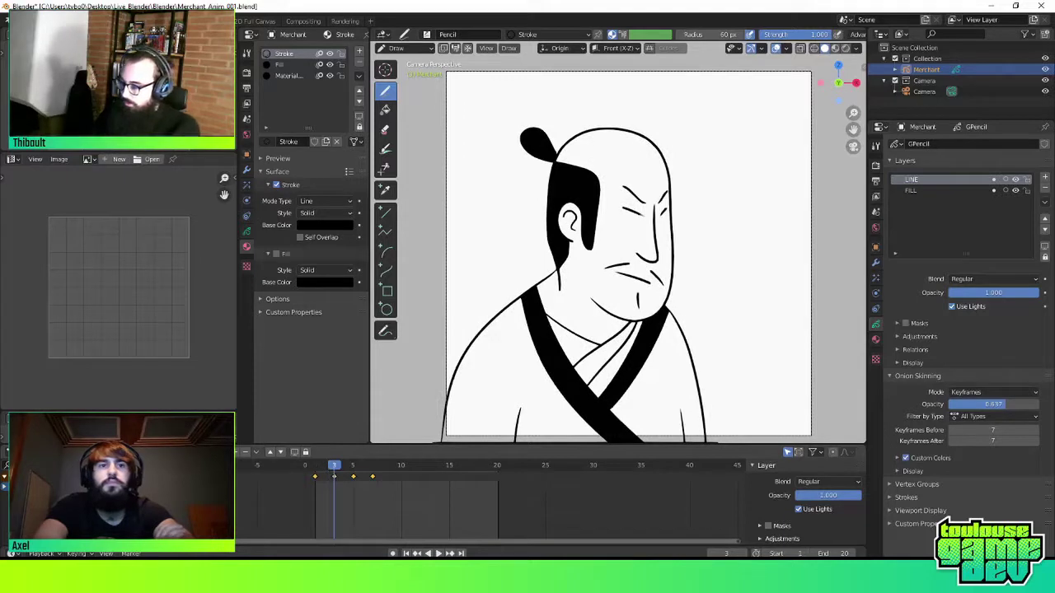
pyautogui.press('ctrl+KP_Add')
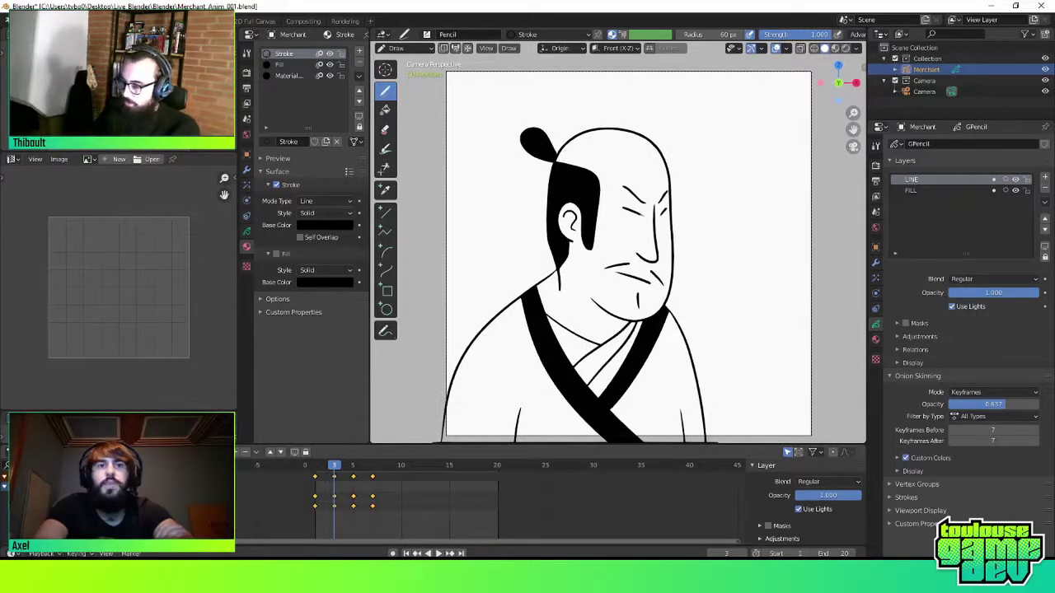
pyautogui.click(341, 506)
# Delete FILL's frame-3 keyframe, undo, then delete it once more
pyautogui.press('x')
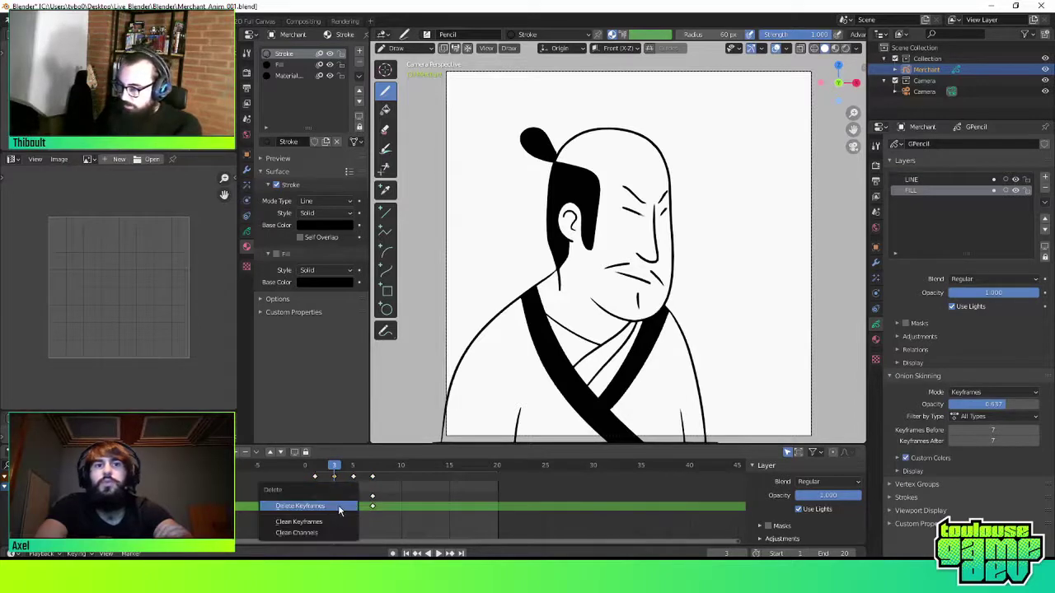
pyautogui.click(342, 508)
pyautogui.hotkey('ctrl', 'z')
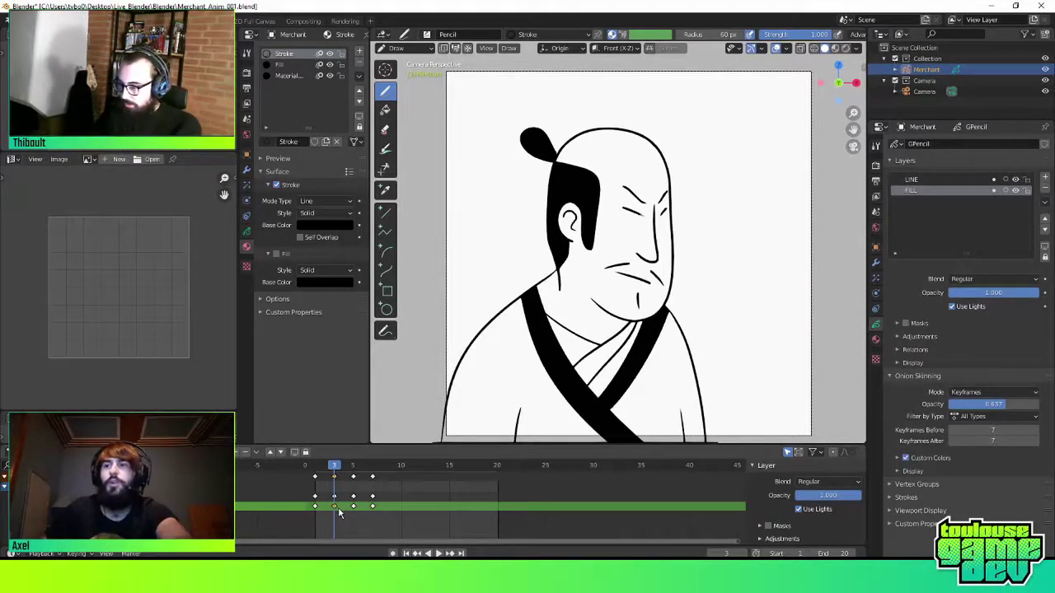
pyautogui.press('x')
pyautogui.click(342, 512)
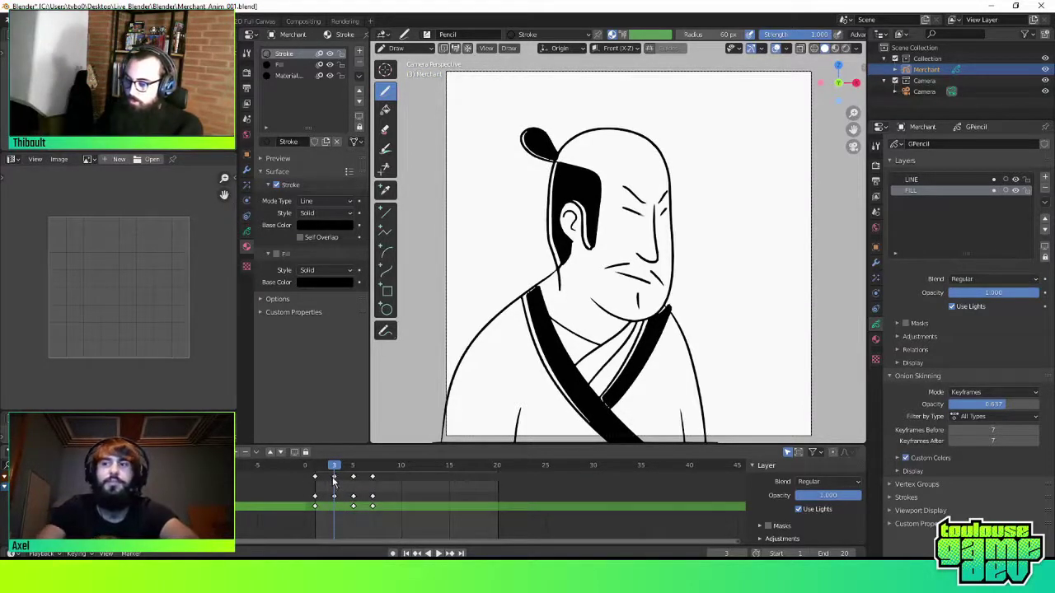
# Reselect FILL, restore its keyframe, collapse the channels, and return to frame 1
pyautogui.click(334, 483)
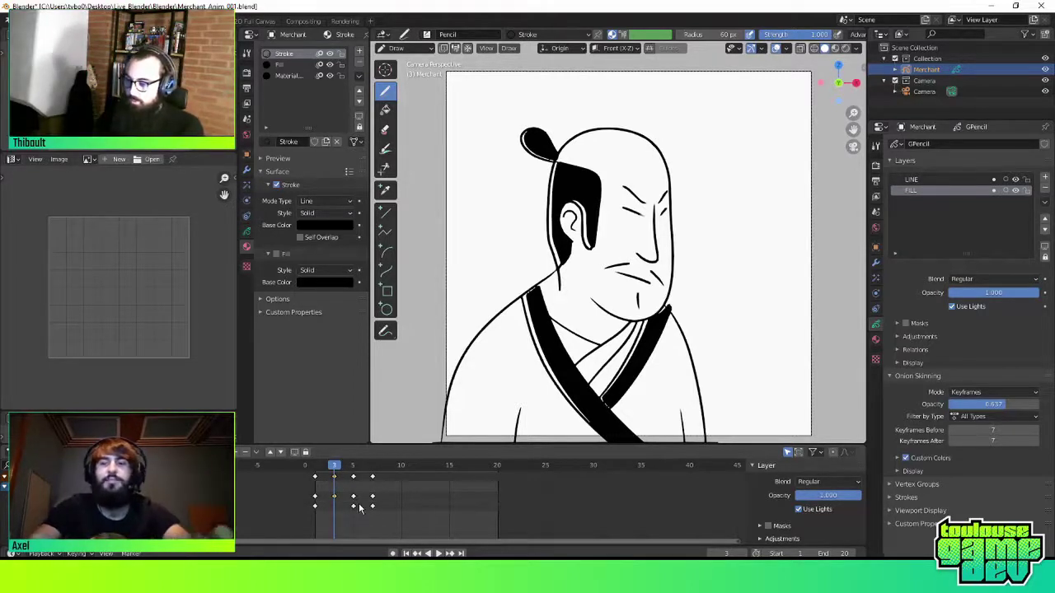
pyautogui.click(351, 492)
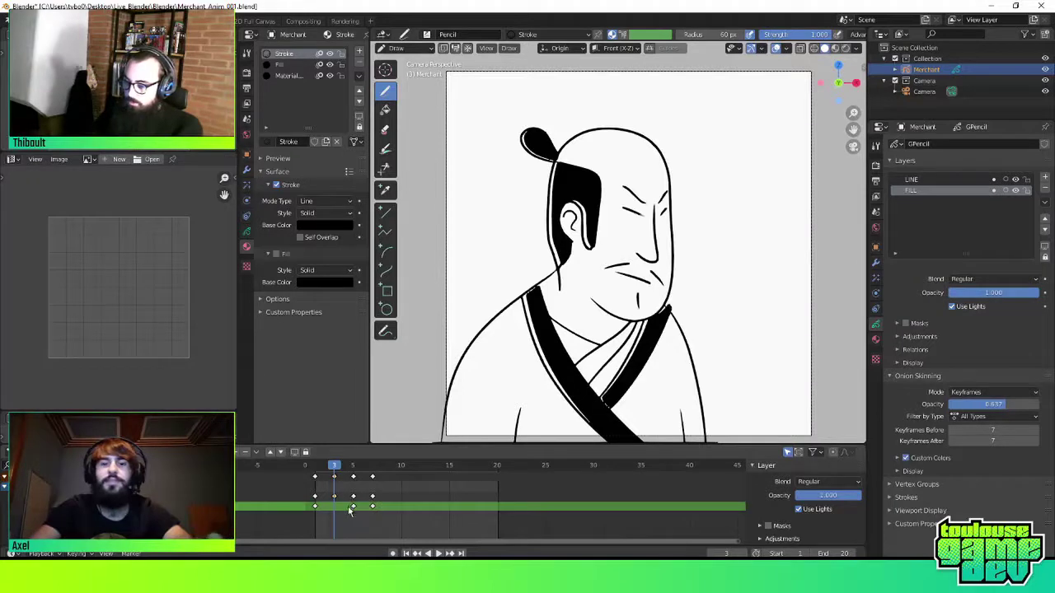
pyautogui.hotkey('ctrl', 'v')
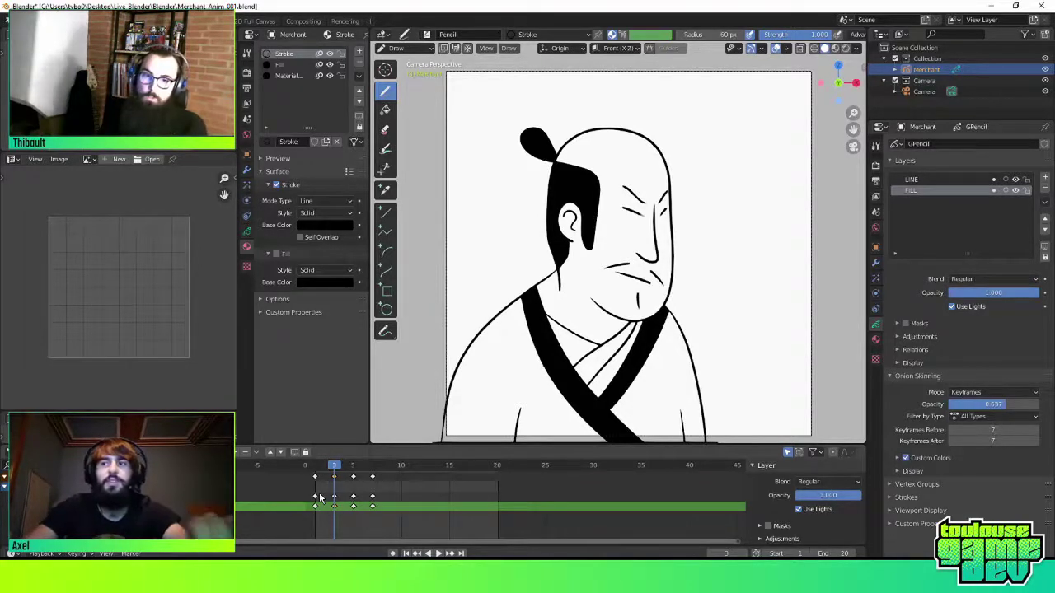
pyautogui.click(16, 487)
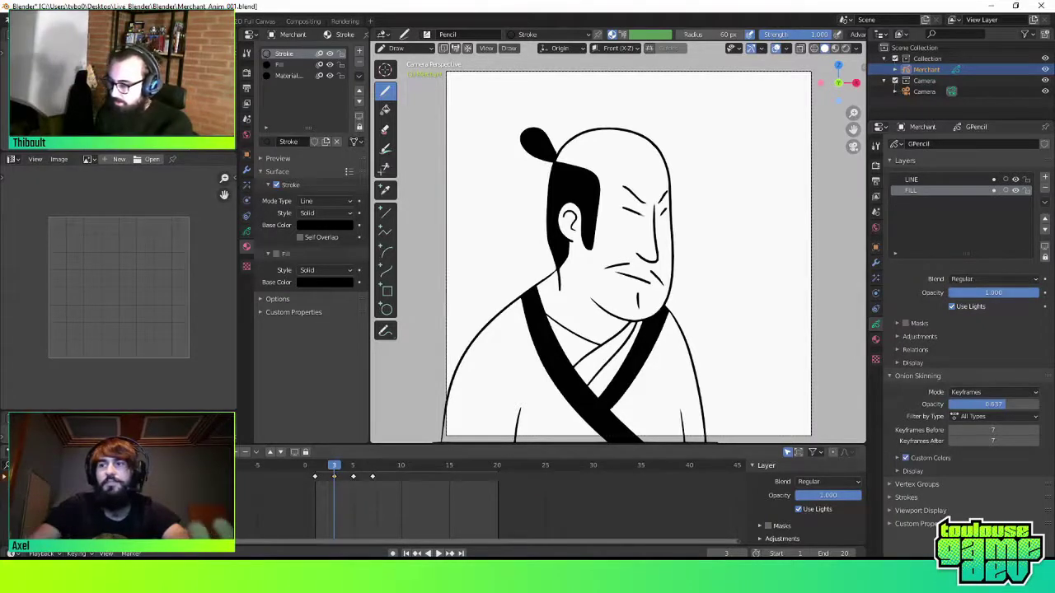
pyautogui.click(314, 466)
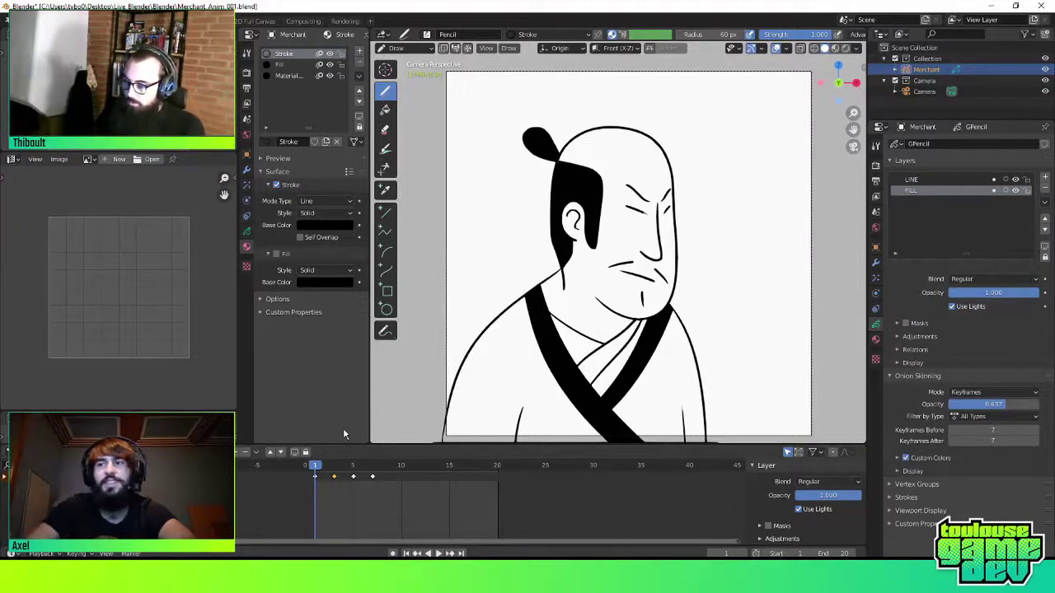
# Play and stop the animation, then lower the scene's End frame from 20 to 7
pyautogui.press('space')
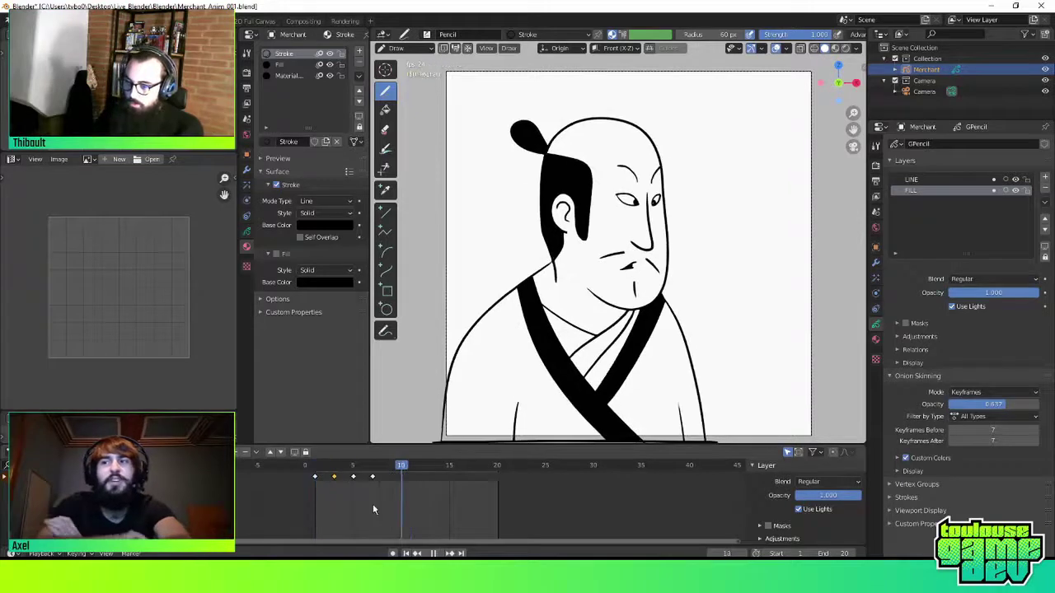
pyautogui.press('space')
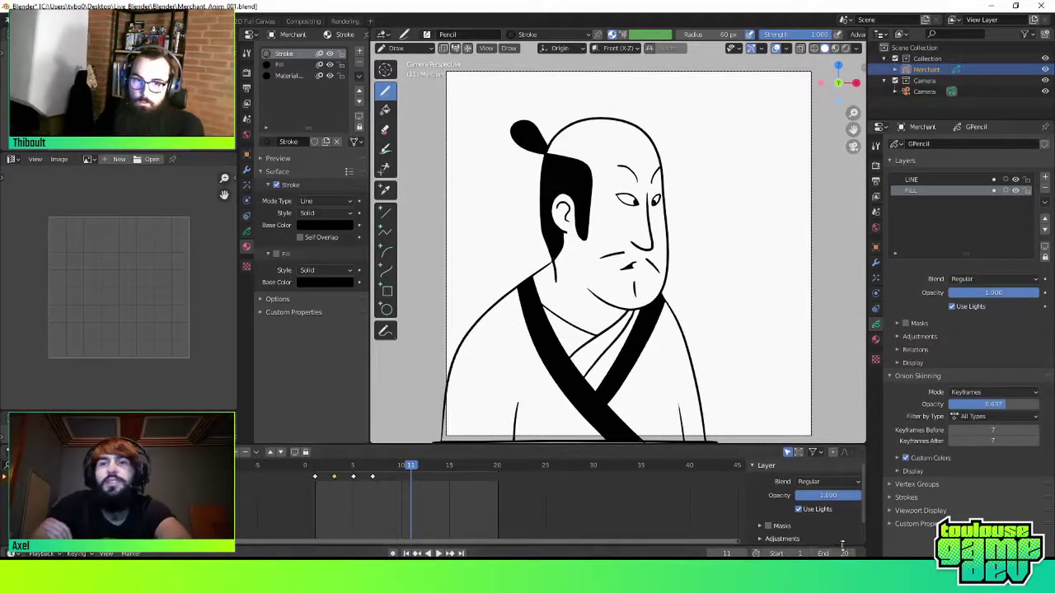
pyautogui.moveTo(841, 553); pyautogui.dragTo(811, 554)
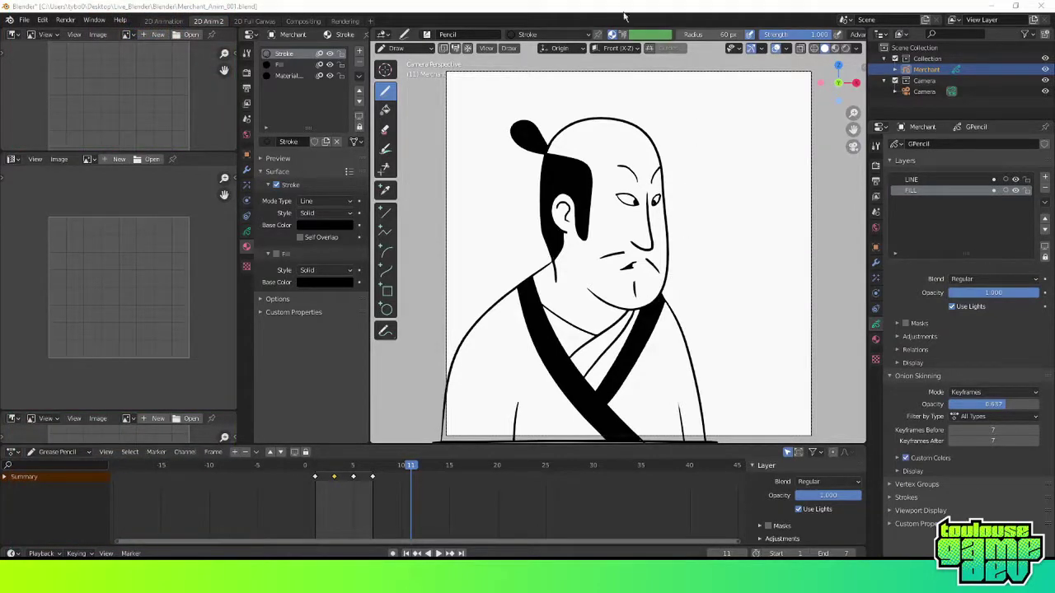
# Expand the dope sheet summary and make LINE, then FILL, the active layer
pyautogui.click(5, 477)
pyautogui.click(10, 487)
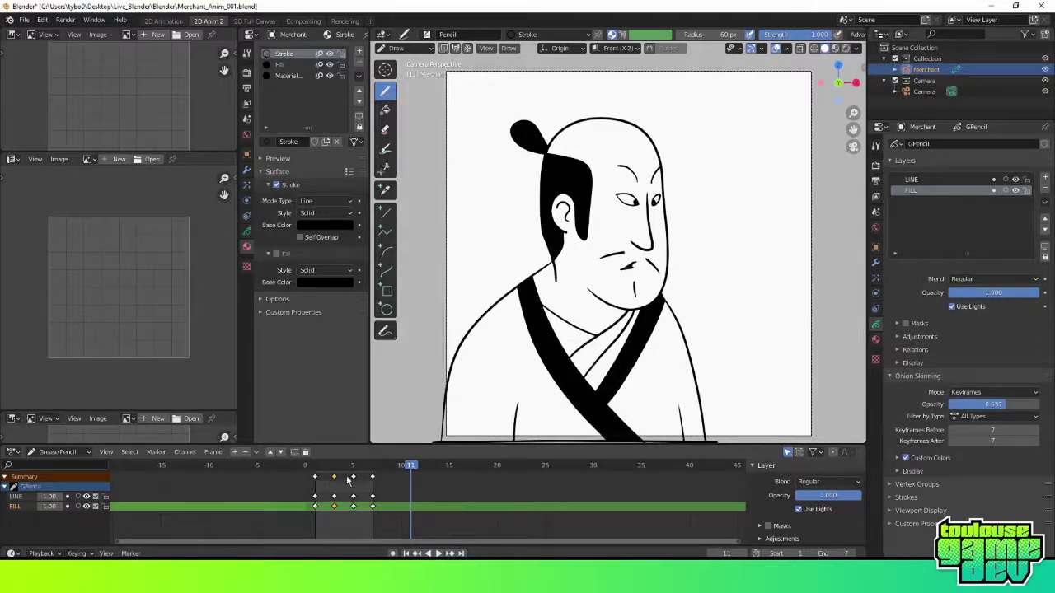
pyautogui.click(23, 498)
pyautogui.click(25, 507)
# Fold the channels back, return to frame 1, and maximize the BlenderMarket Spritehandler page
pyautogui.click(333, 483)
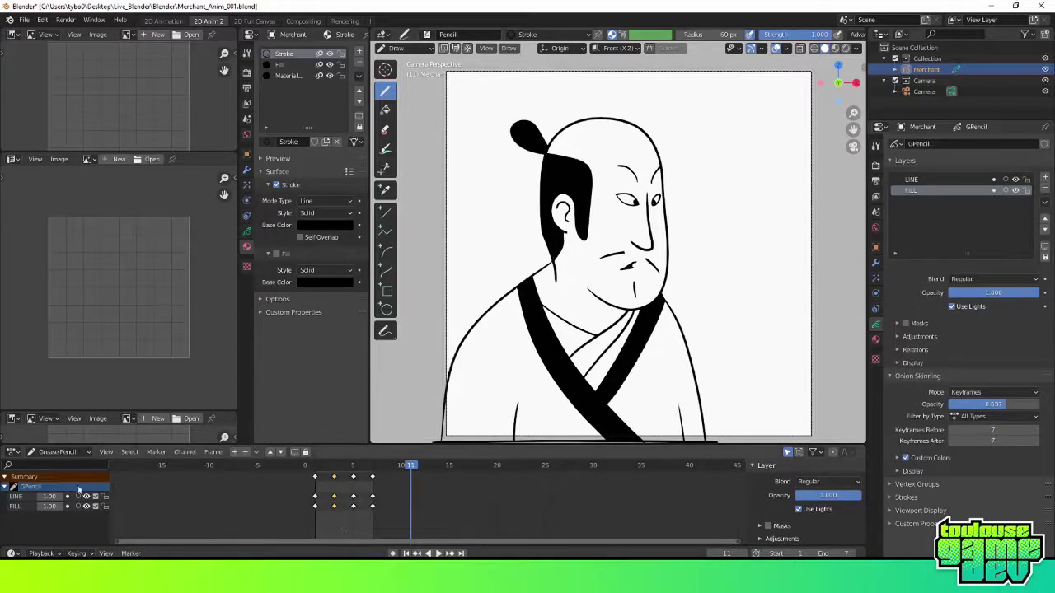
pyautogui.click(4, 488)
pyautogui.click(4, 478)
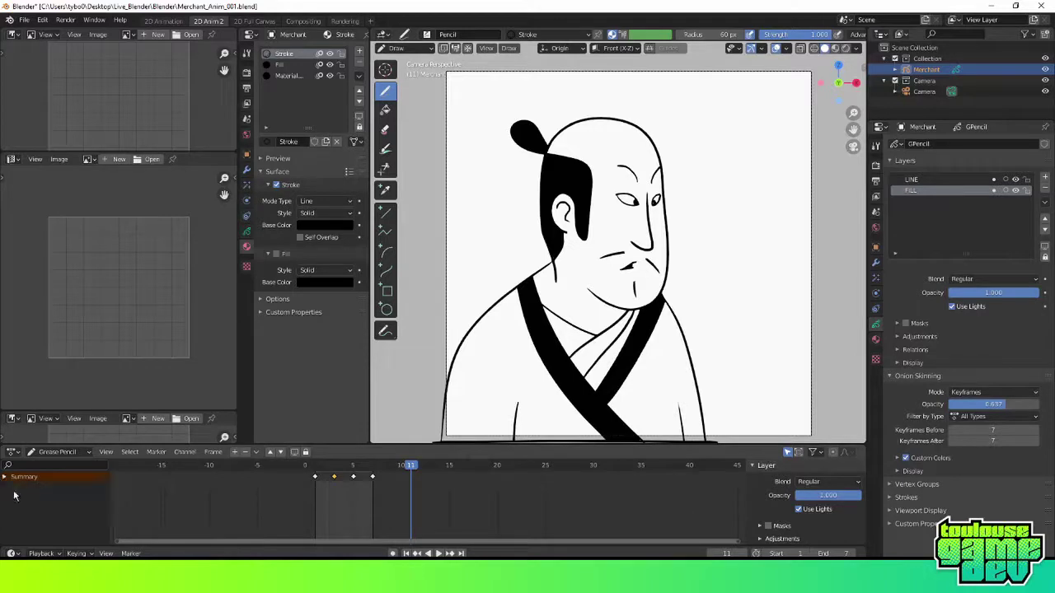
pyautogui.moveTo(403, 503); pyautogui.dragTo(315, 502)
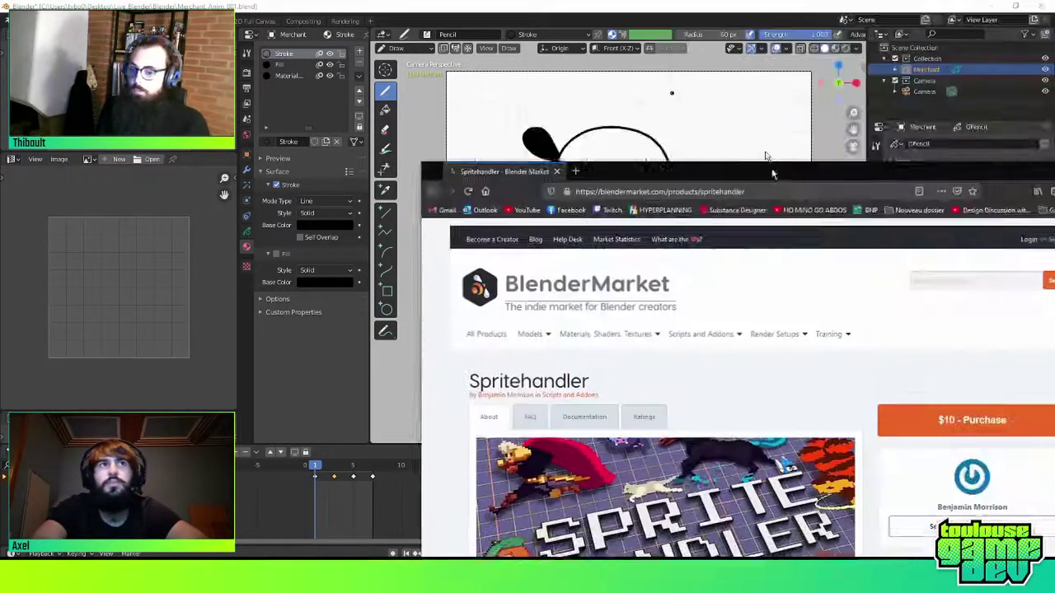
pyautogui.doubleClick(772, 174)
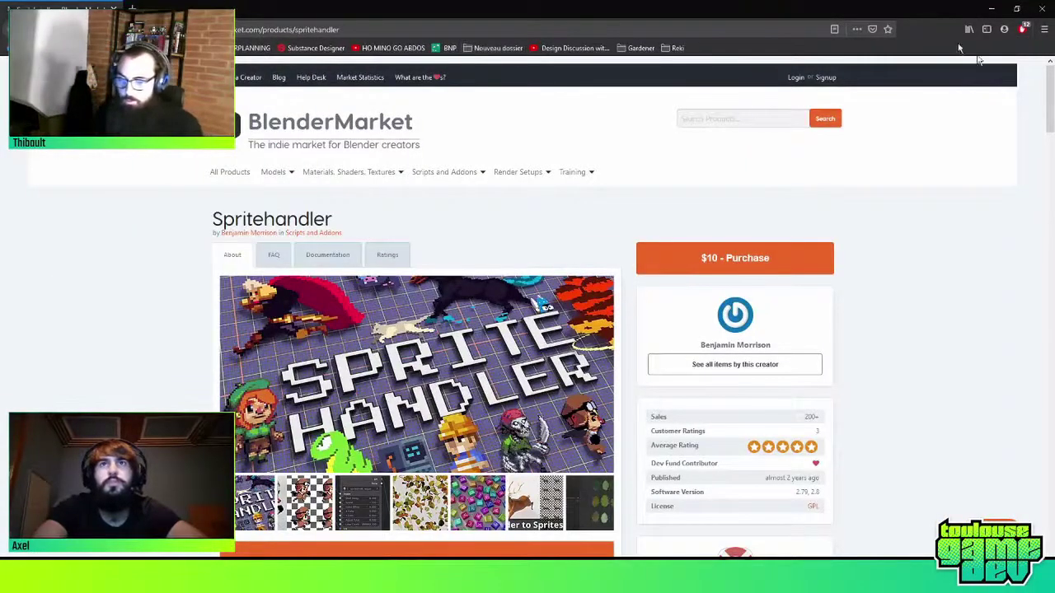
# Scroll the $10 Spritehandler add-on page and show the Render to Spritesheet deer image in its gallery
pyautogui.middleClick(952, 262)
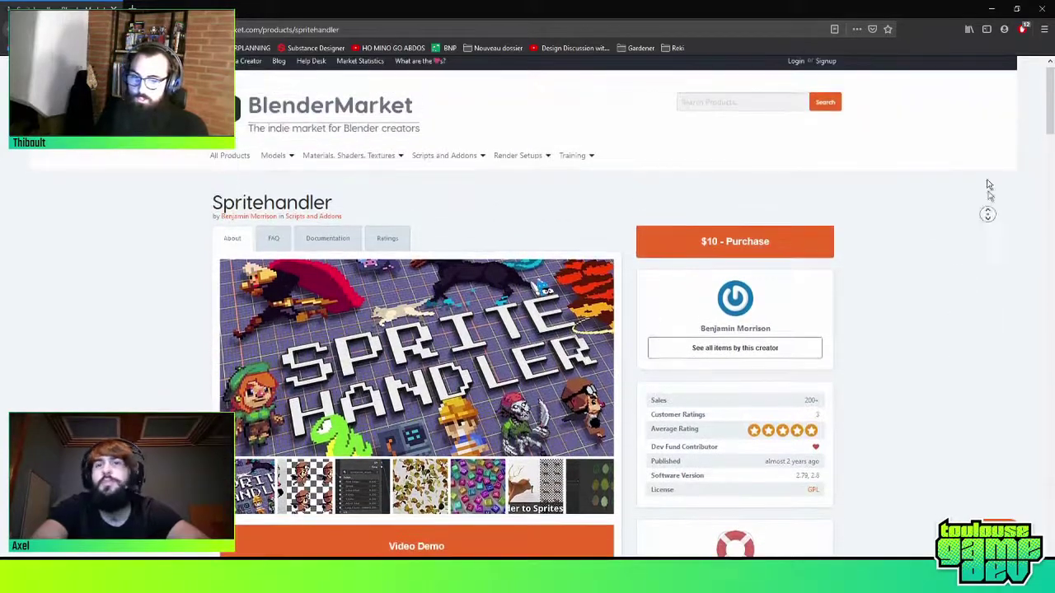
pyautogui.click(1050, 91)
pyautogui.moveTo(1050, 90); pyautogui.dragTo(1050, 134)
pyautogui.middleClick(929, 148)
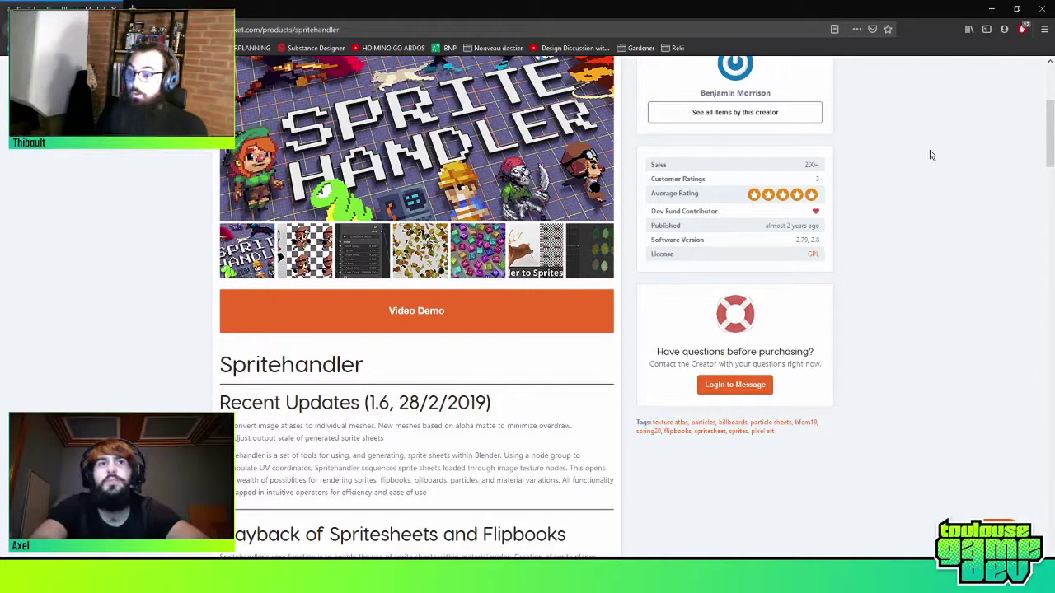
pyautogui.scroll(1, 1050, 123)
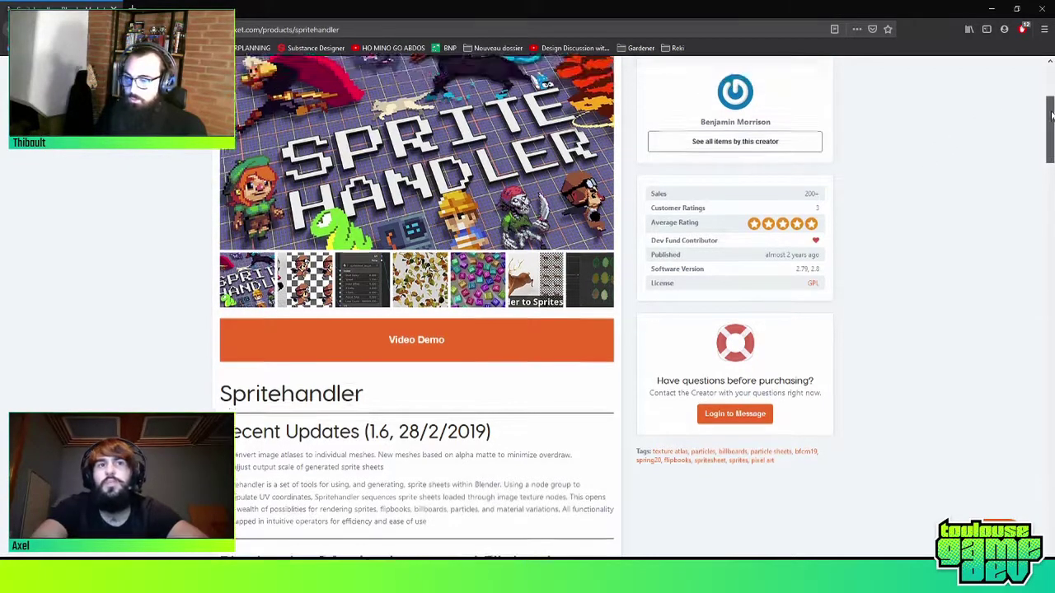
pyautogui.click(536, 339)
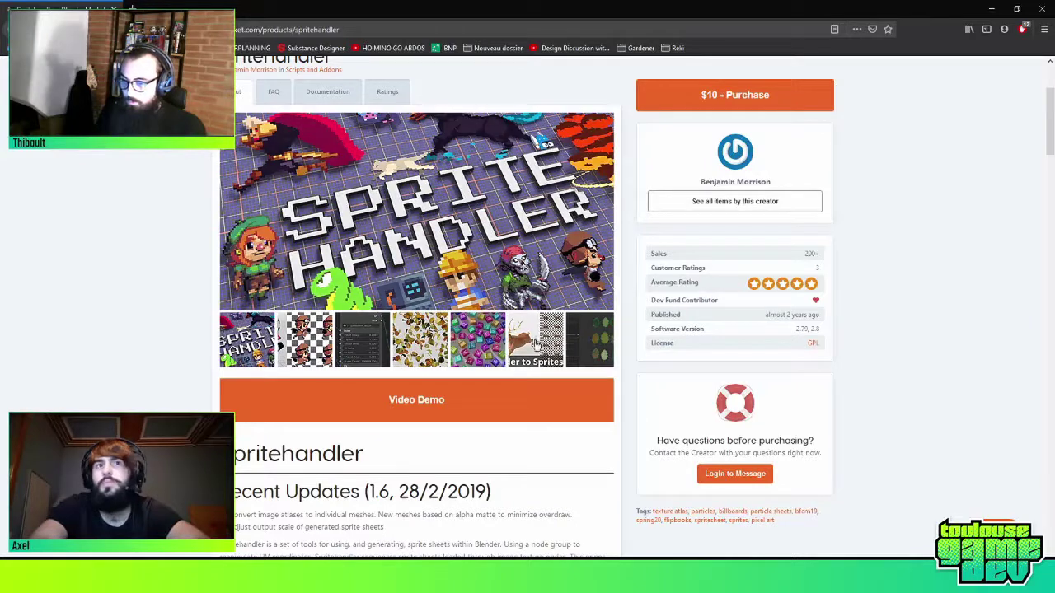
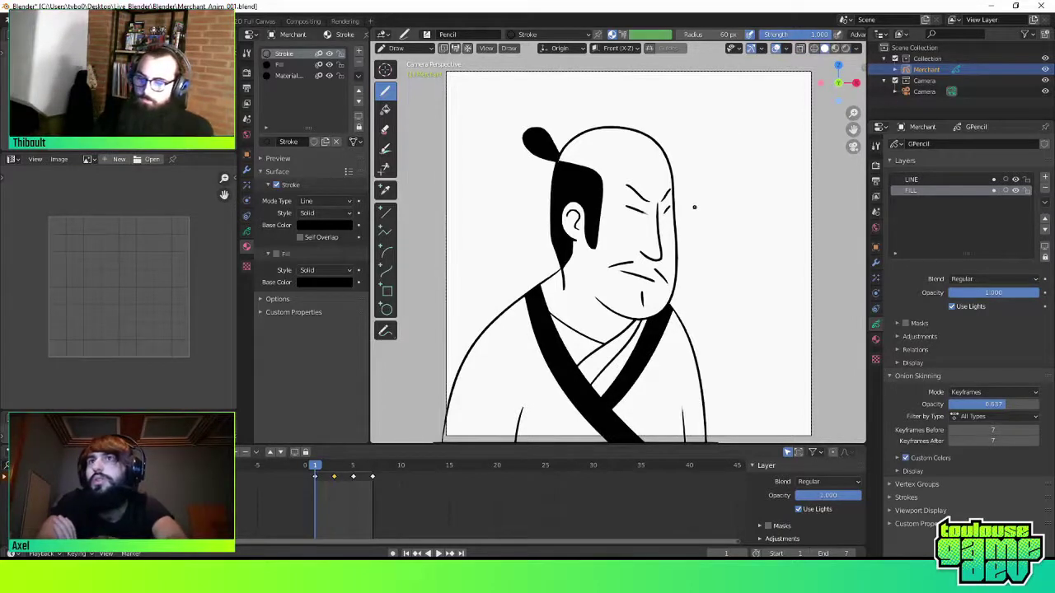
# In Object Mode, duplicate the Merchant drawing and place the copy to its right
pyautogui.hotkey('ctrl', 'Tab')
pyautogui.click(600, 213)
pyautogui.scroll(-2, 678, 228)
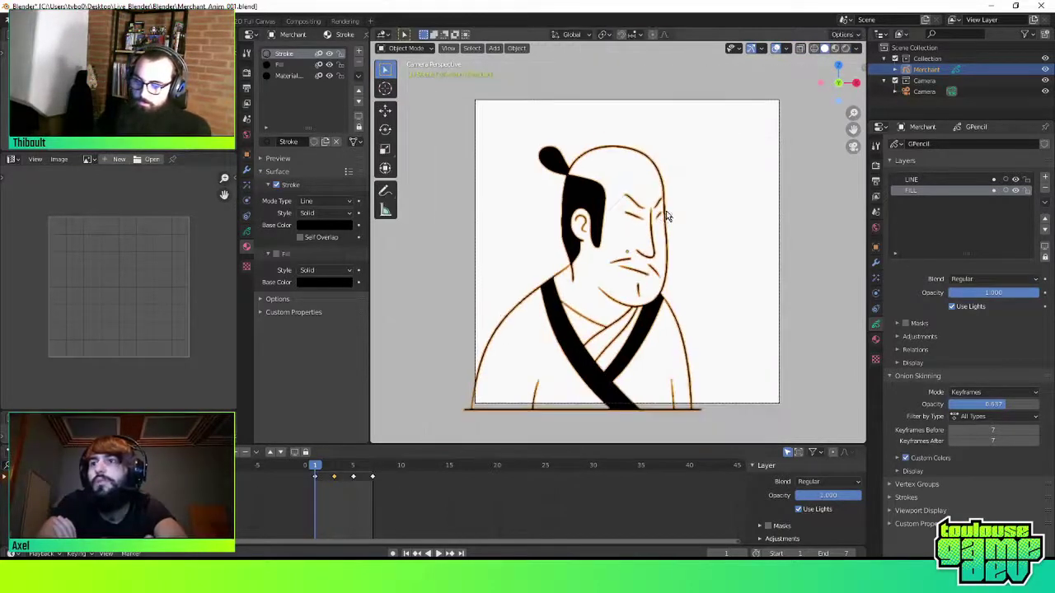
pyautogui.keyDown('shift'); pyautogui.moveTo(679, 228); pyautogui.dragTo(635, 216, button='middle'); pyautogui.keyUp('shift')
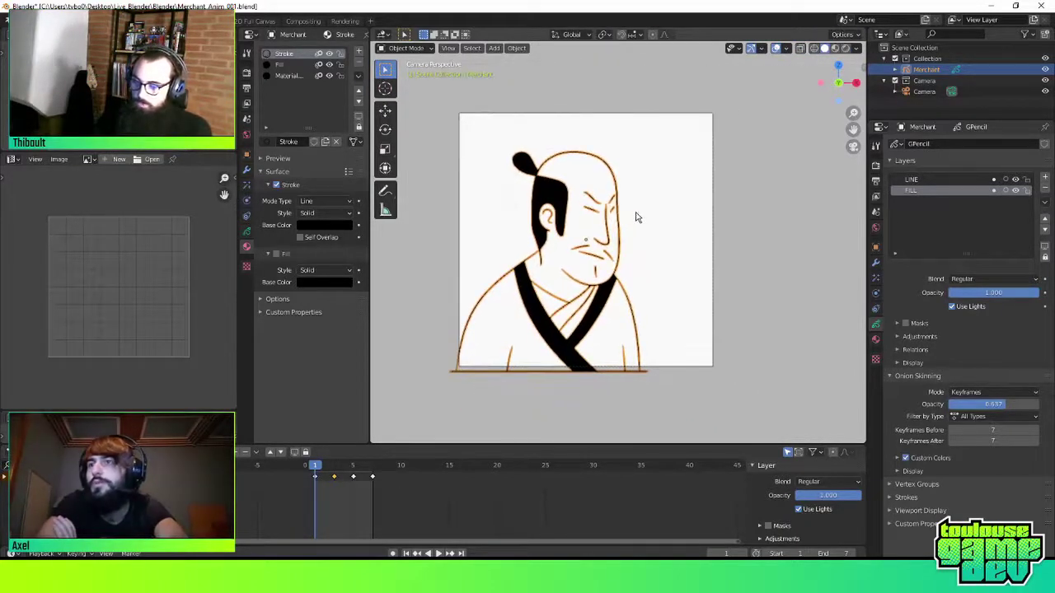
pyautogui.hotkey('shift', 'd')
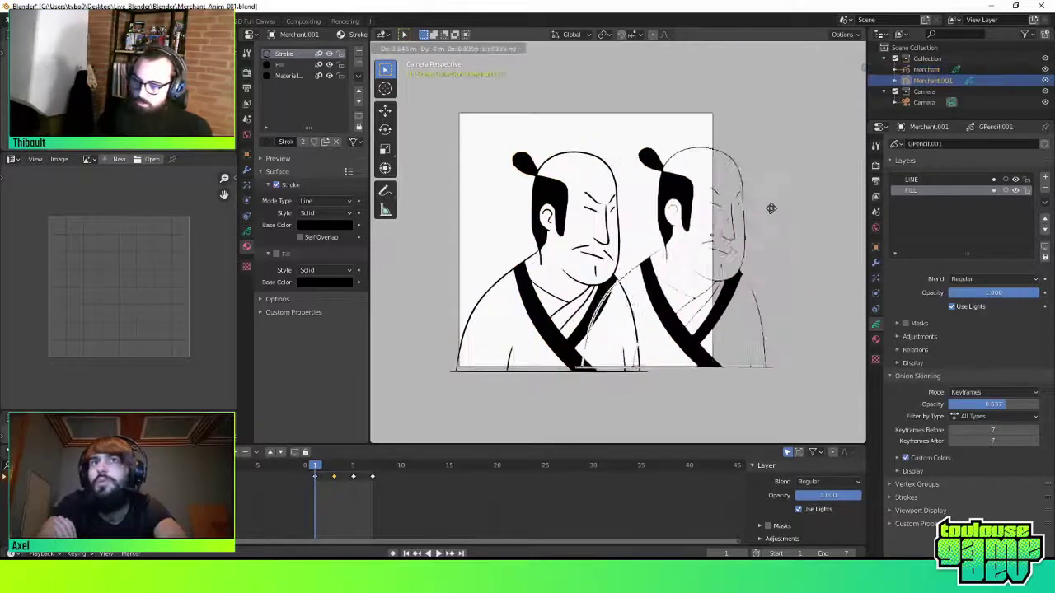
pyautogui.click(833, 209)
pyautogui.keyDown('shift'); pyautogui.moveTo(816, 234); pyautogui.dragTo(767, 237, button='middle'); pyautogui.keyUp('shift')
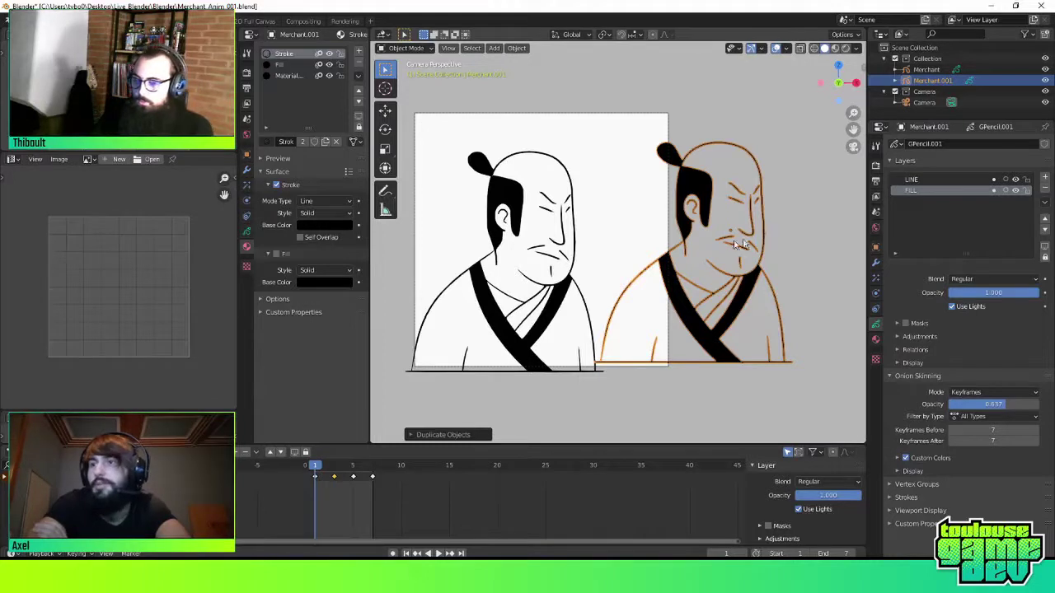
# Add the left merchant drawing to the selection and toggle between Draw and Object modes
pyautogui.keyDown('shift'); pyautogui.click(567, 222); pyautogui.keyUp('shift')
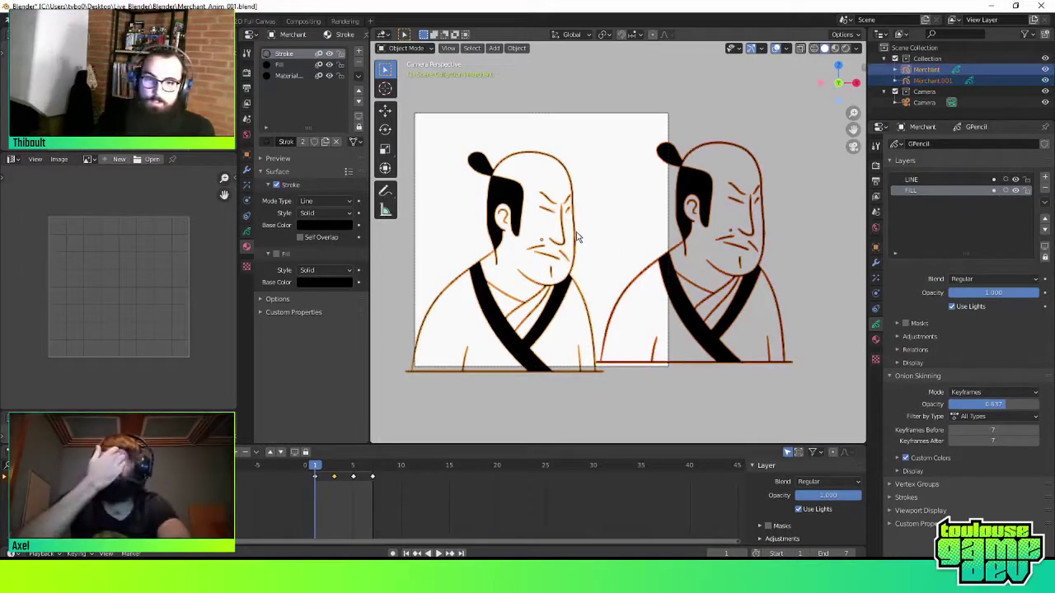
pyautogui.hotkey('ctrl', 'Tab')
pyautogui.click(584, 162)
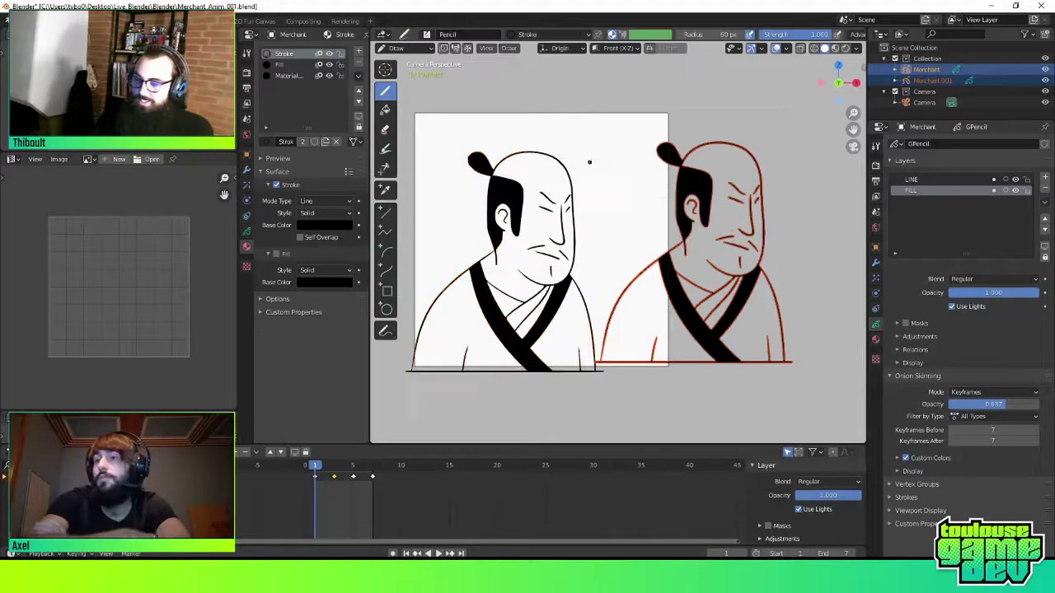
pyautogui.hotkey('ctrl', 'Tab')
pyautogui.click(493, 196)
pyautogui.hotkey('ctrl', 'Tab')
pyautogui.click(617, 134)
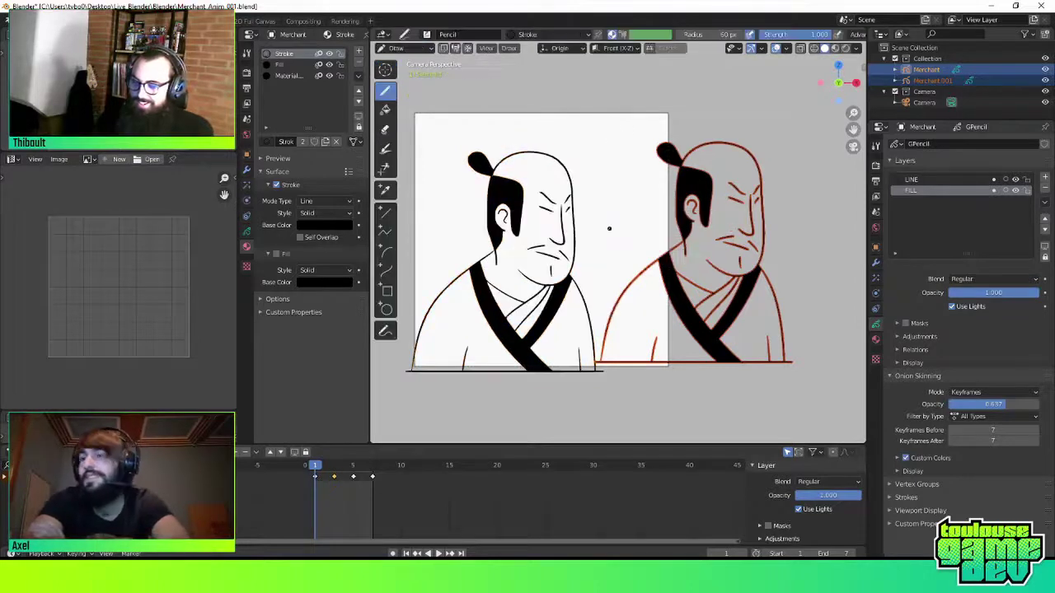
# Try Sculpt Mode, then return to Object Mode and select the left merchant drawing
pyautogui.hotkey('ctrl', 'Tab')
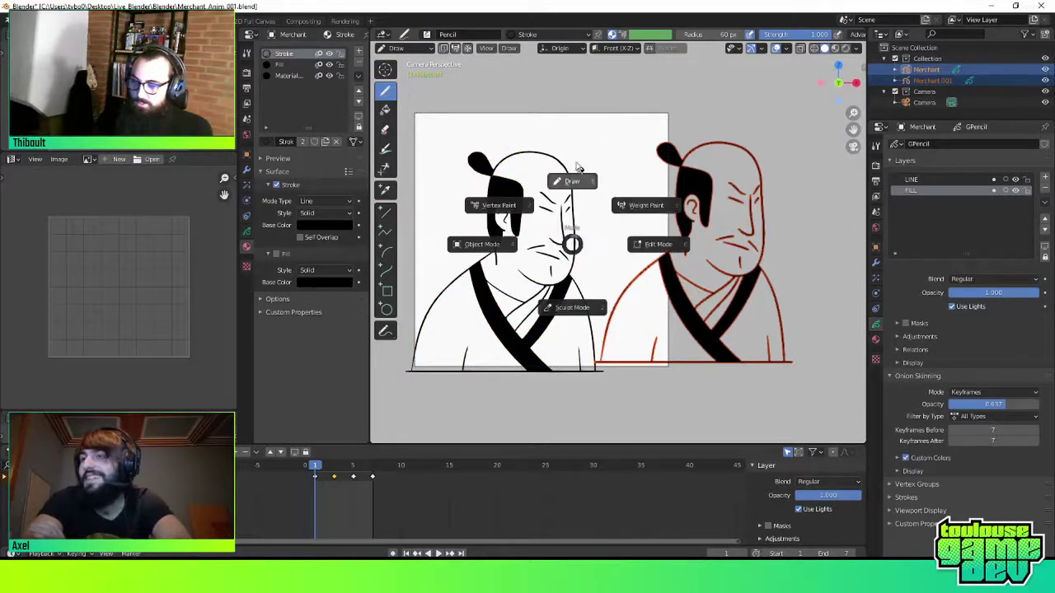
pyautogui.hotkey('ctrl', 'Tab')
pyautogui.click(599, 298)
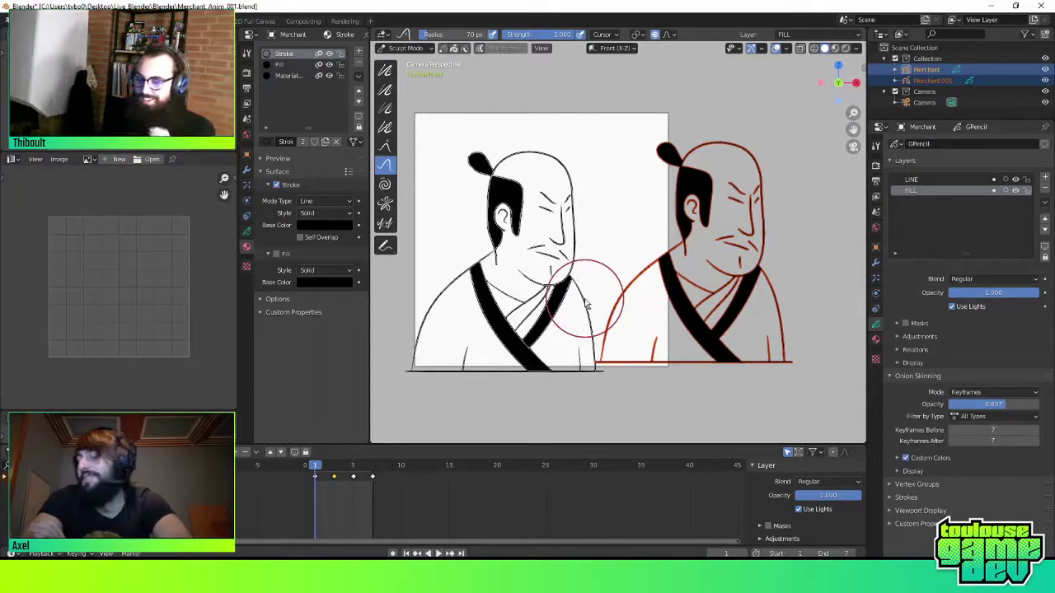
pyautogui.hotkey('ctrl', 'Tab')
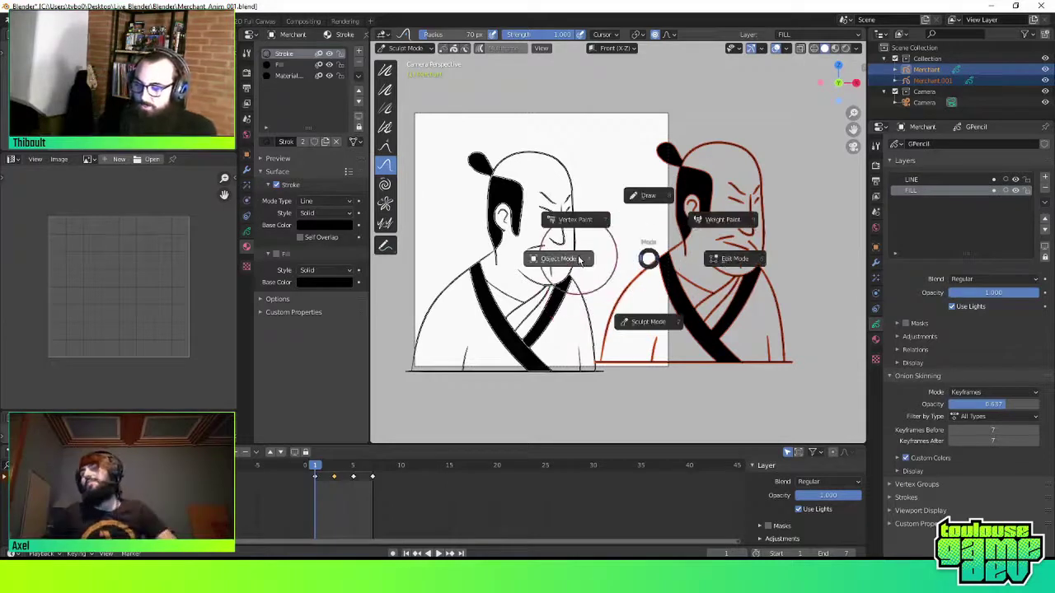
pyautogui.click(682, 244)
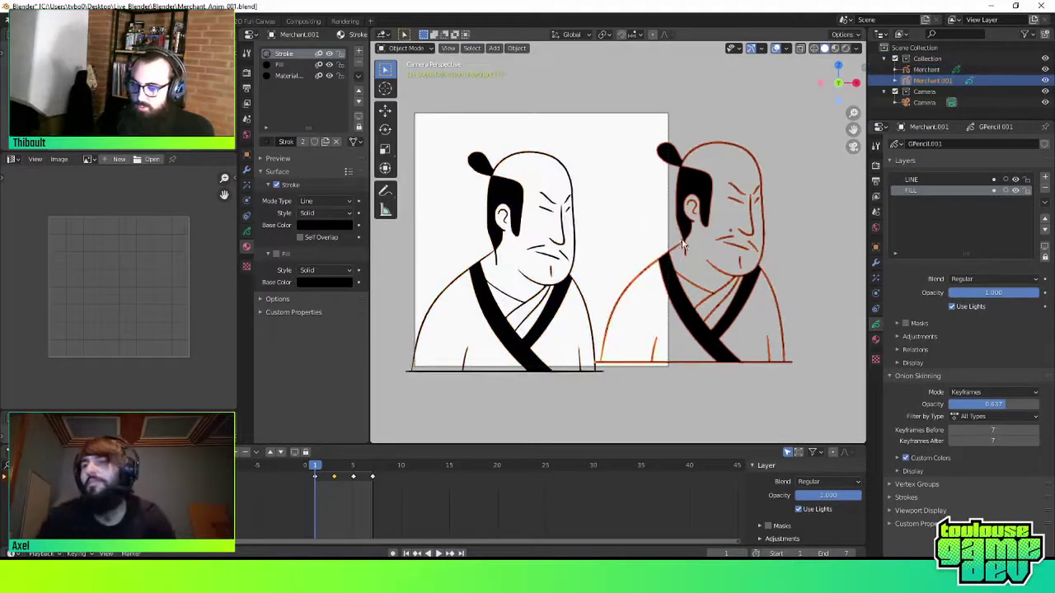
pyautogui.click(554, 253)
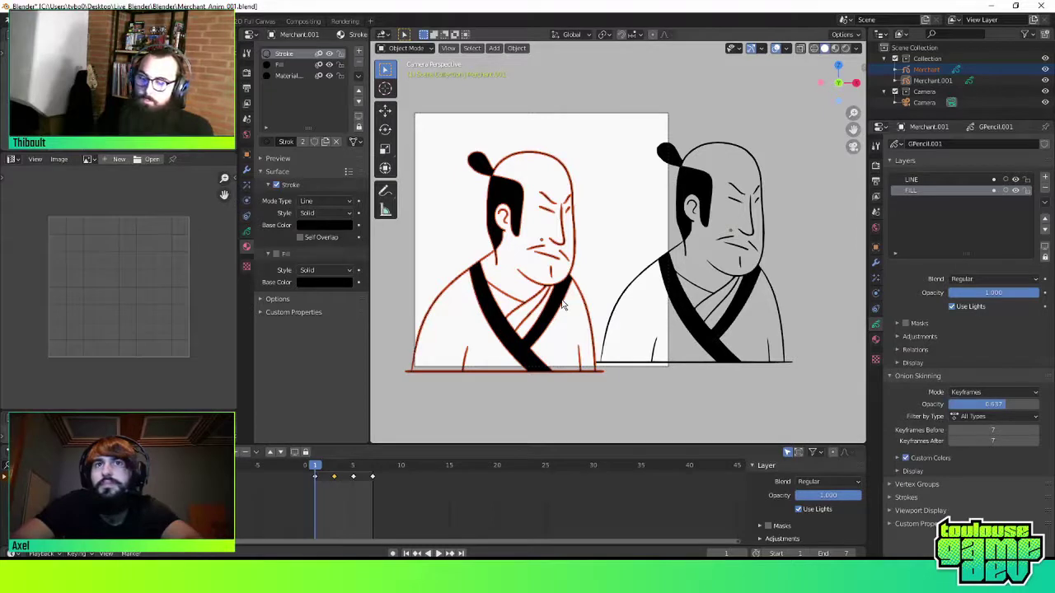
# Make the left merchant active, test-sculpt its cheek outline in Sculpt Mode, and undo the edits
pyautogui.click(653, 305)
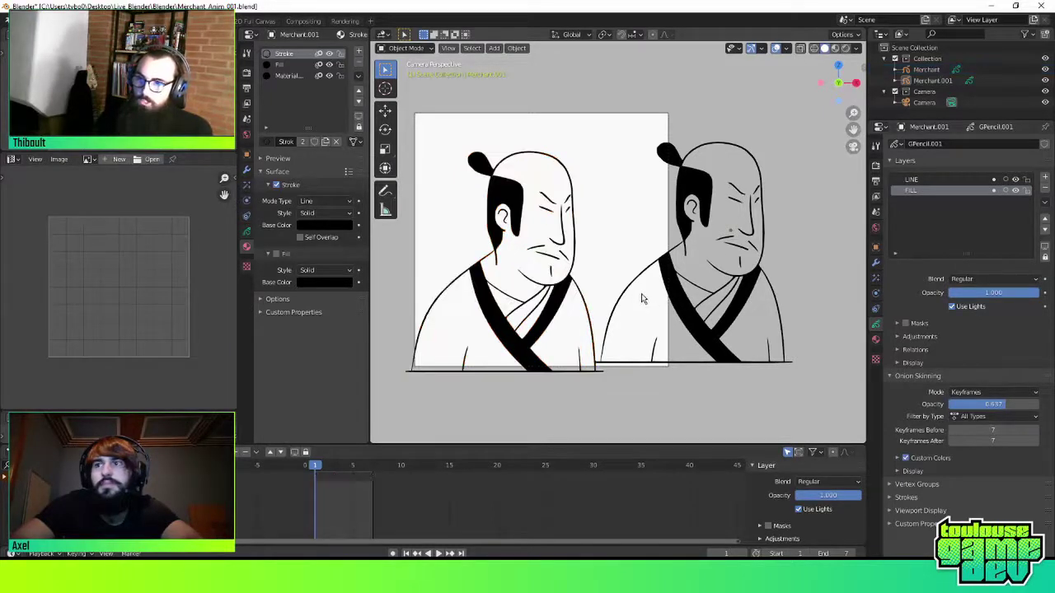
pyautogui.click(598, 303)
pyautogui.hotkey('ctrl', 'Tab')
pyautogui.click(577, 168)
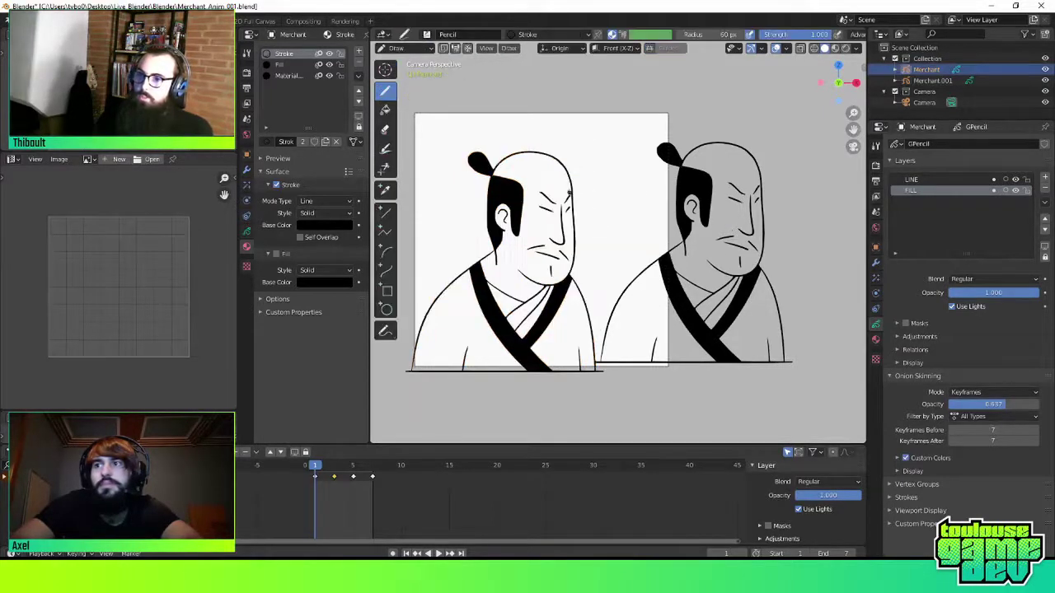
pyautogui.hotkey('ctrl', 'Tab')
pyautogui.click(569, 247)
pyautogui.moveTo(607, 235); pyautogui.dragTo(572, 236)
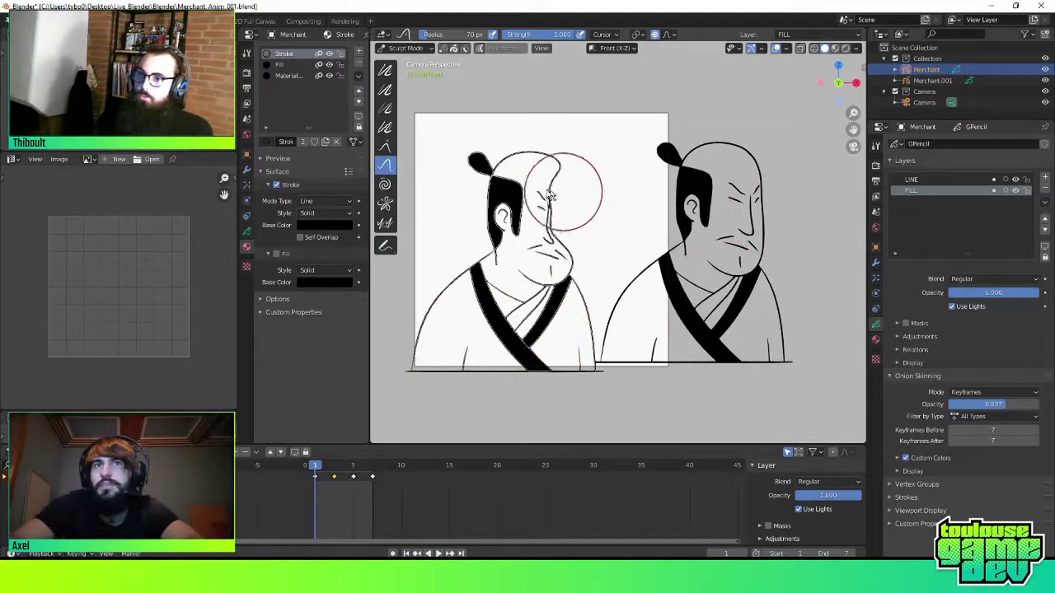
pyautogui.moveTo(565, 188); pyautogui.dragTo(595, 235)
pyautogui.hotkey('ctrl', 'z')
pyautogui.hotkey('ctrl', 'z')
pyautogui.hotkey('ctrl', 'z')
# Back in Object Mode, make Merchant.001 active and delete it
pyautogui.hotkey('ctrl', 'Tab')
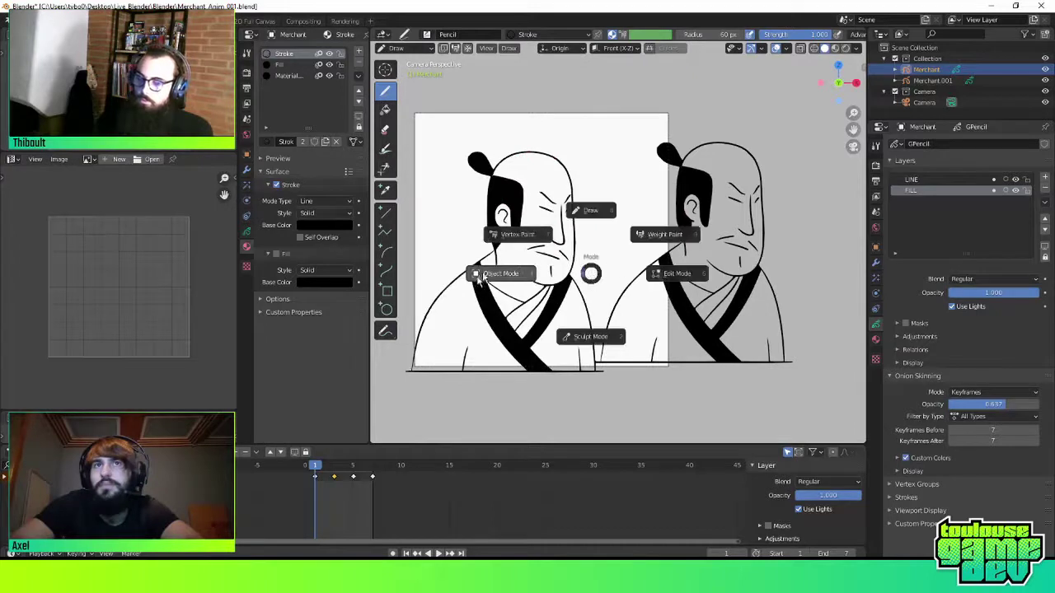
pyautogui.click(500, 276)
pyautogui.click(716, 249)
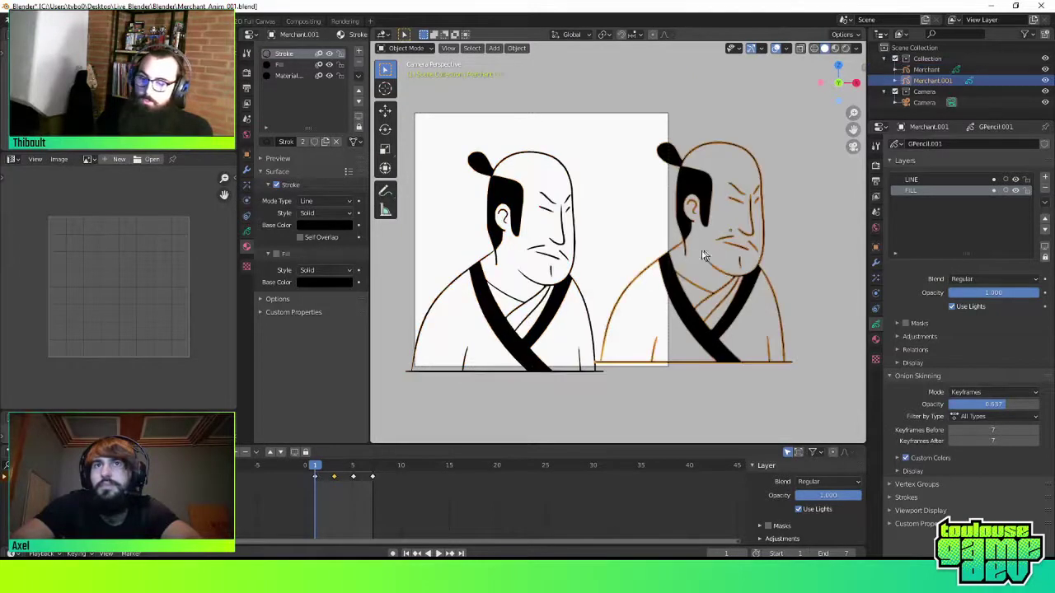
pyautogui.keyDown('shift'); pyautogui.click(577, 256); pyautogui.keyUp('shift')
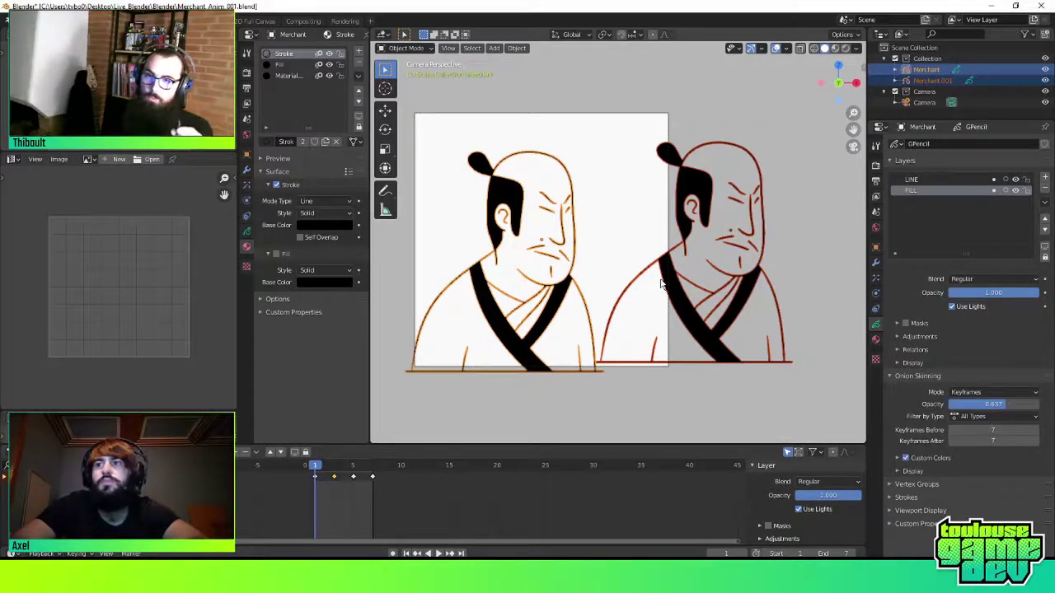
pyautogui.click(748, 320)
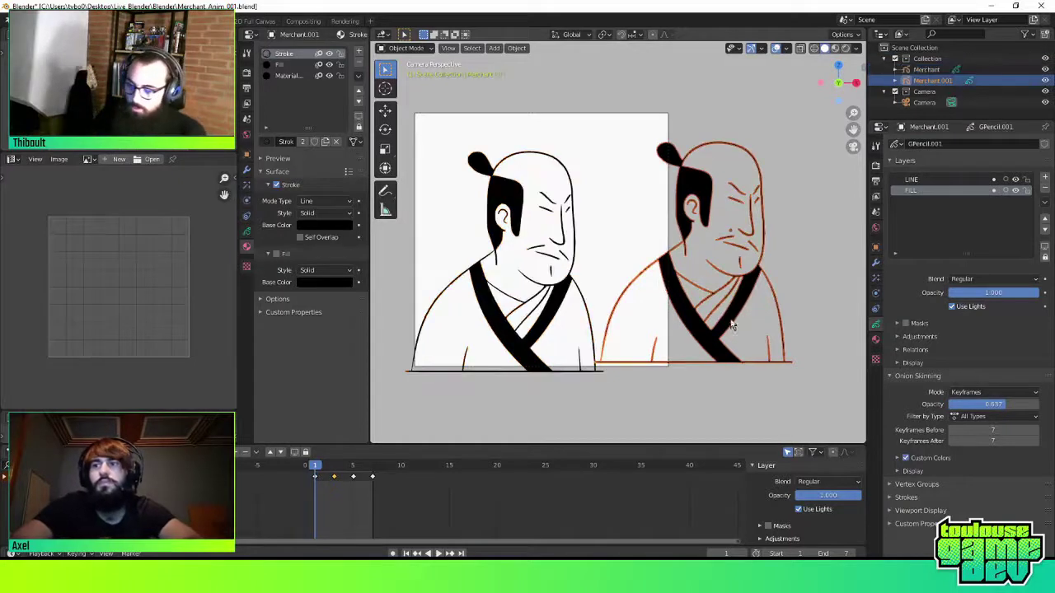
pyautogui.press('Delete')
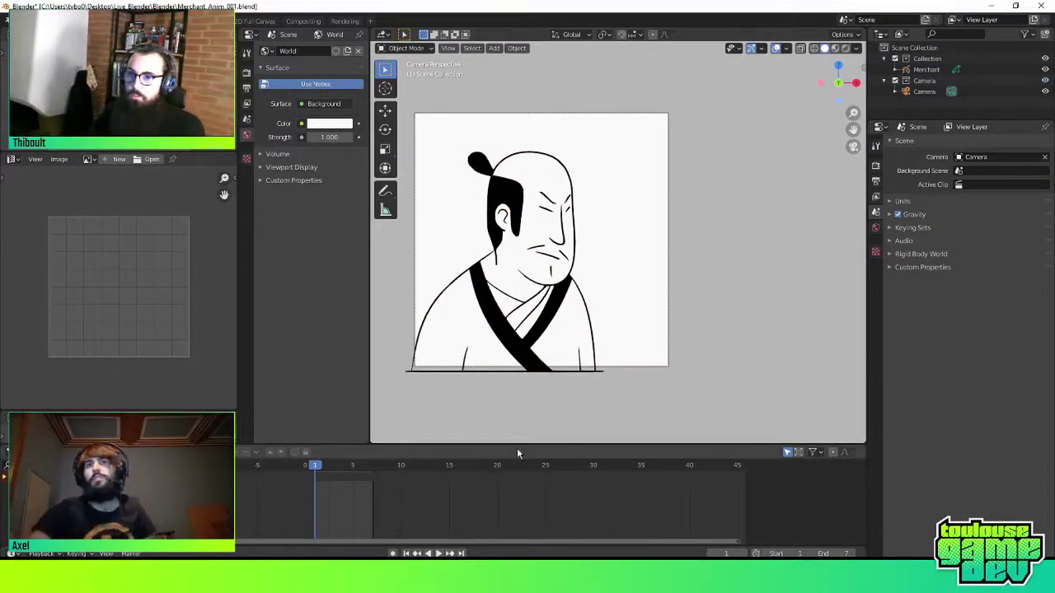
# In Output Properties, change Resolution X and Y to 512 and re-centre the camera frame
pyautogui.press('Home')
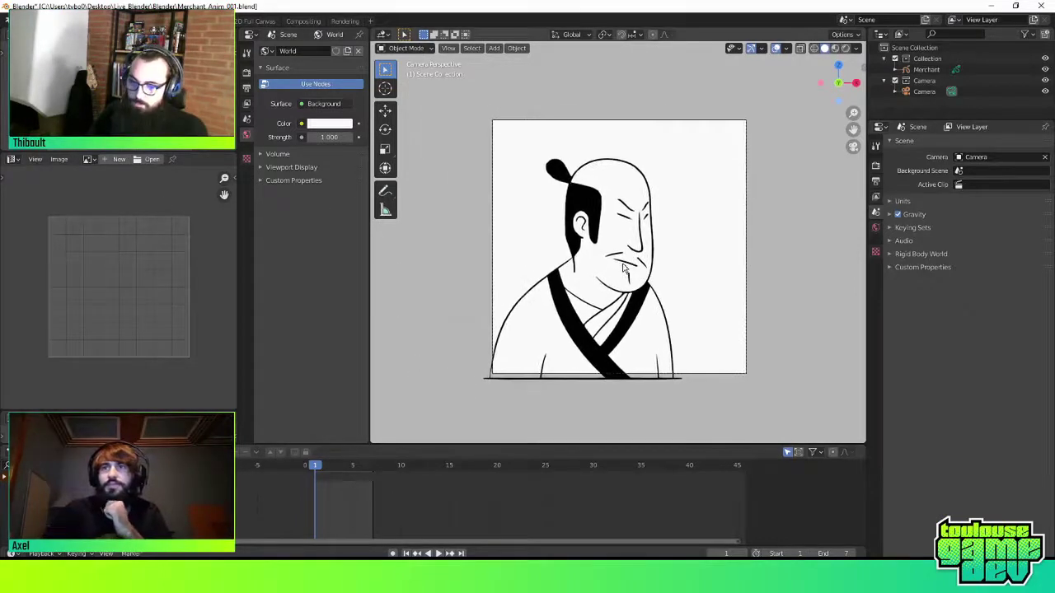
pyautogui.click(875, 165)
pyautogui.click(875, 181)
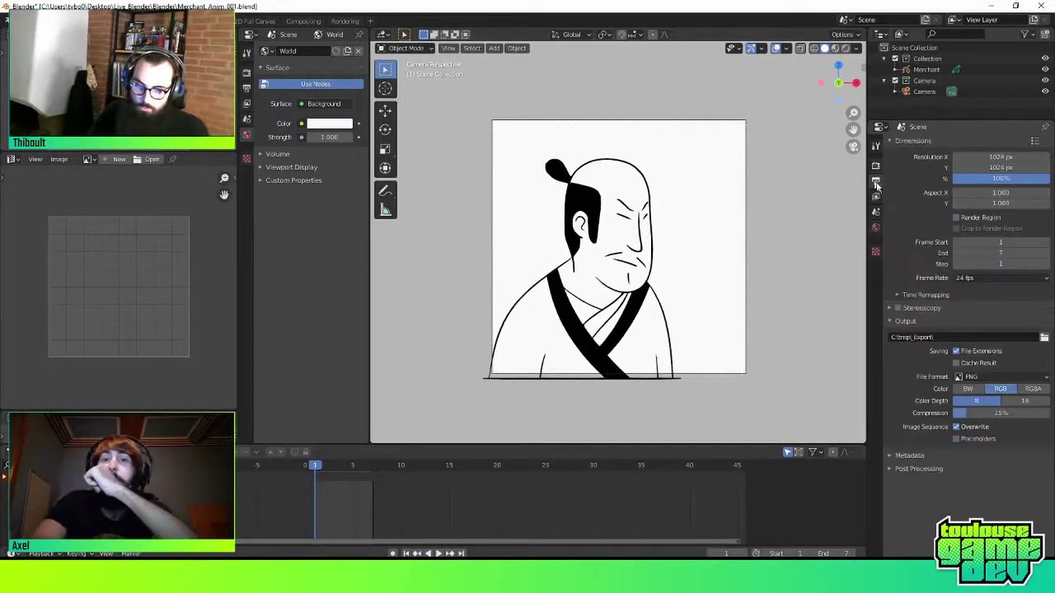
pyautogui.moveTo(1000, 168); pyautogui.dragTo(1001, 157)
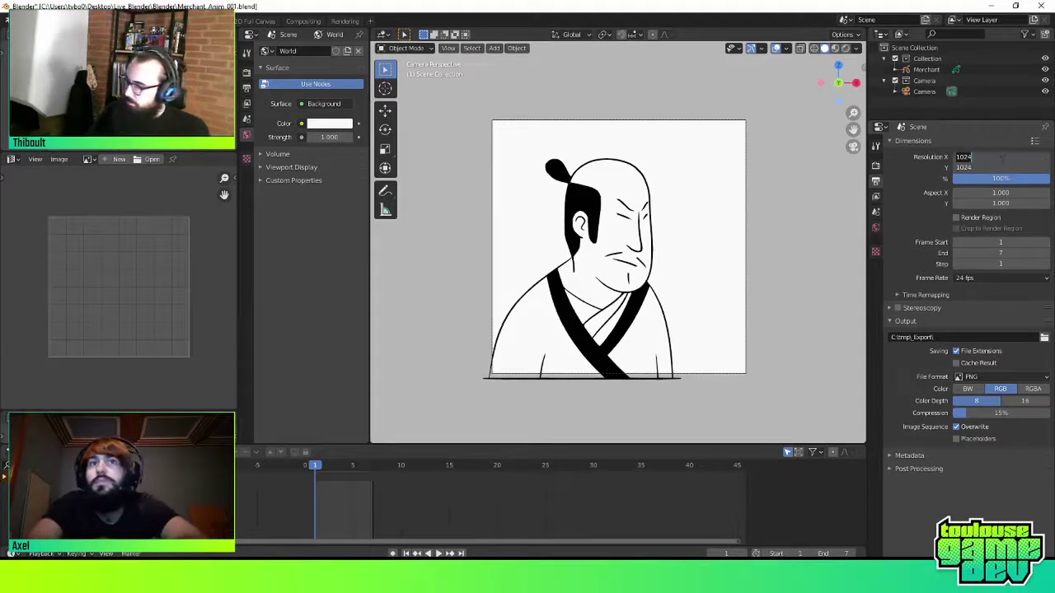
pyautogui.write('512')
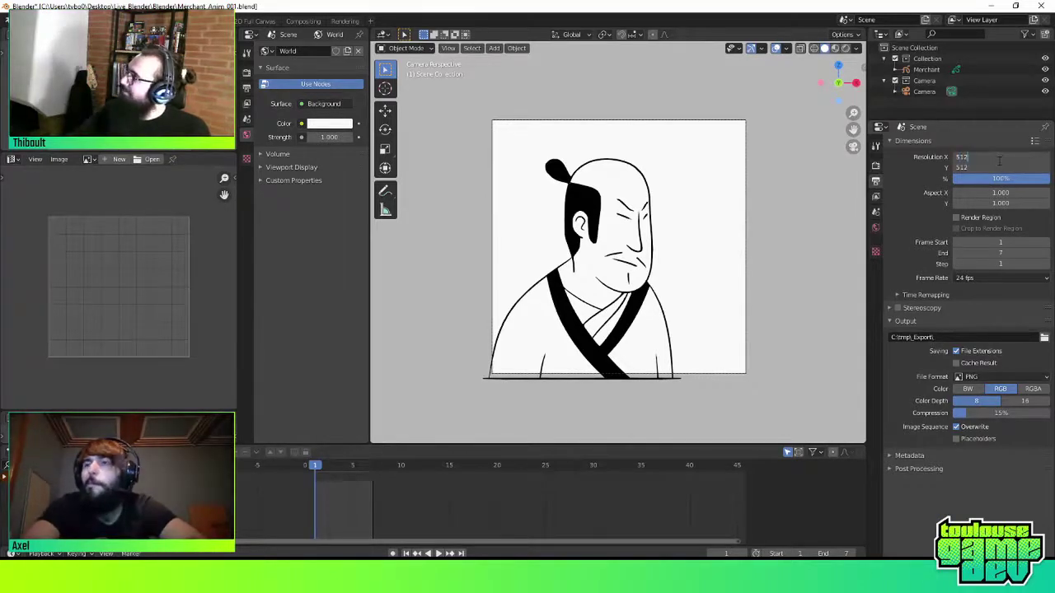
pyautogui.press('Return')
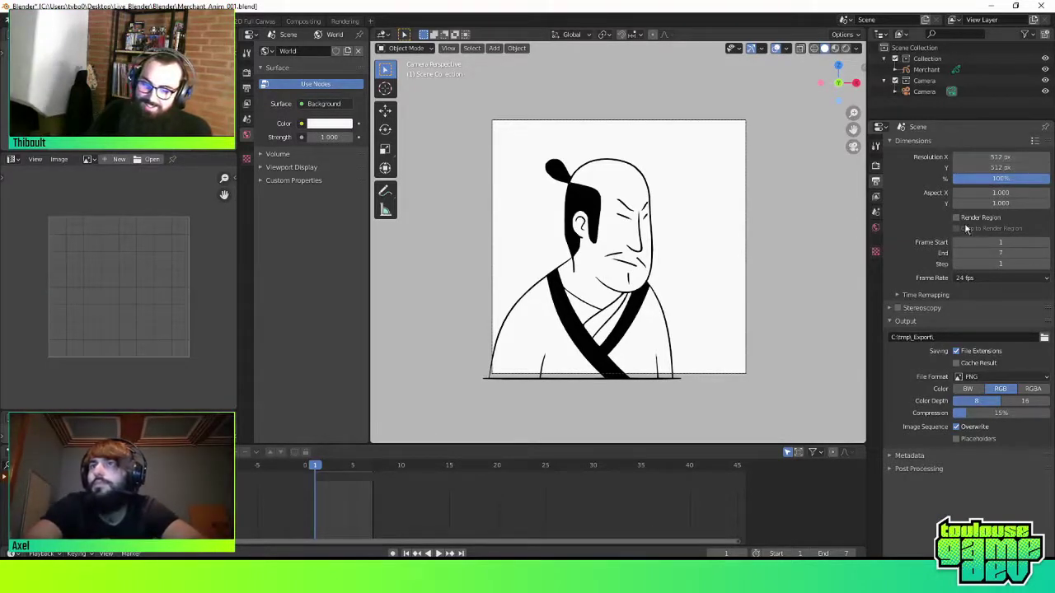
pyautogui.press('Home')
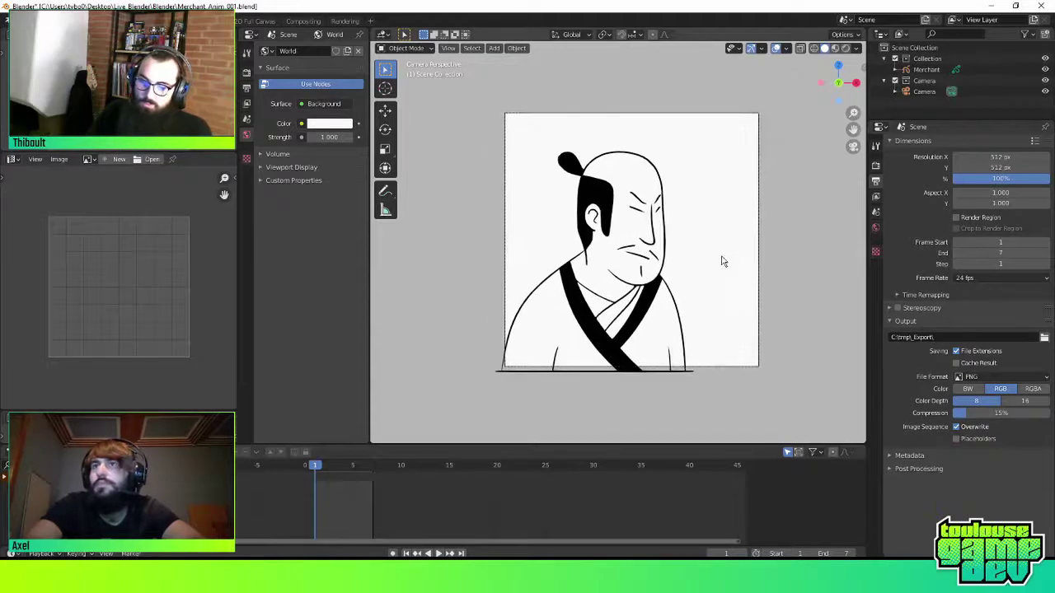
pyautogui.scroll(1, 722, 262)
pyautogui.scroll(1, 722, 261)
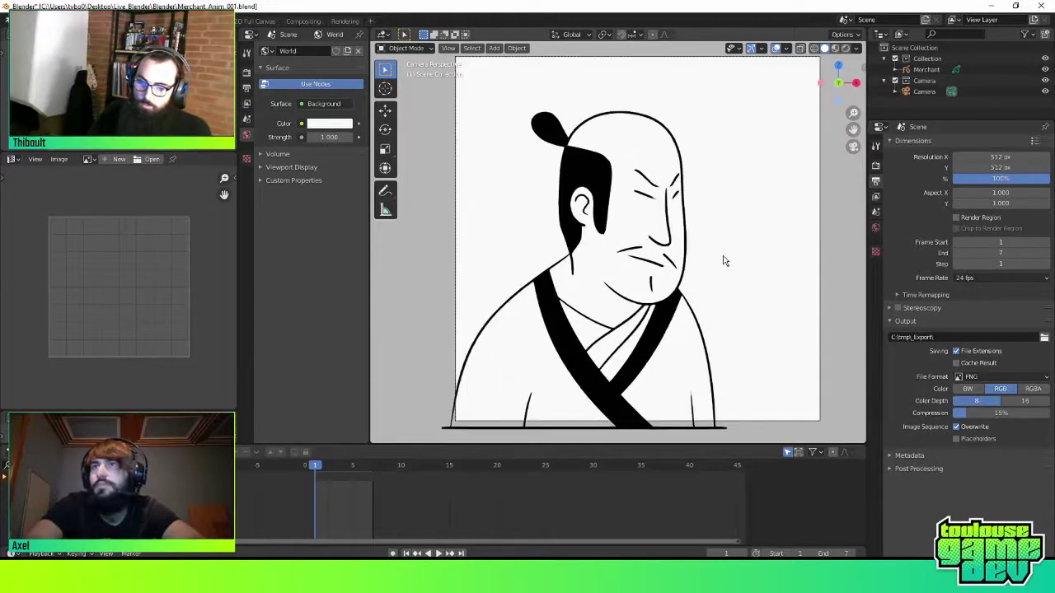
pyautogui.scroll(-1, 724, 261)
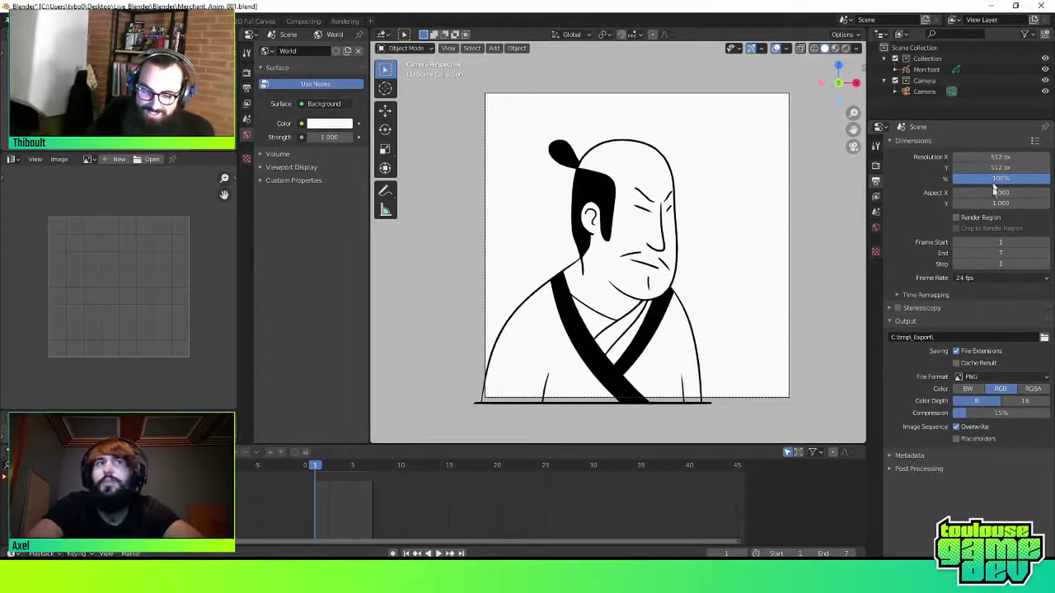
pyautogui.click(891, 142)
pyautogui.click(891, 142)
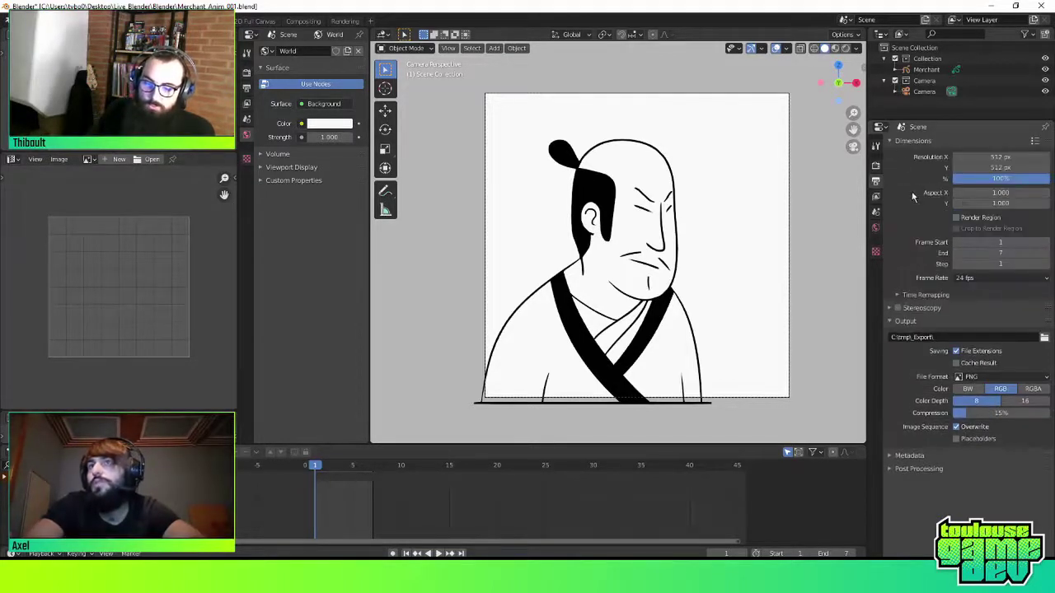
pyautogui.click(892, 322)
pyautogui.click(892, 322)
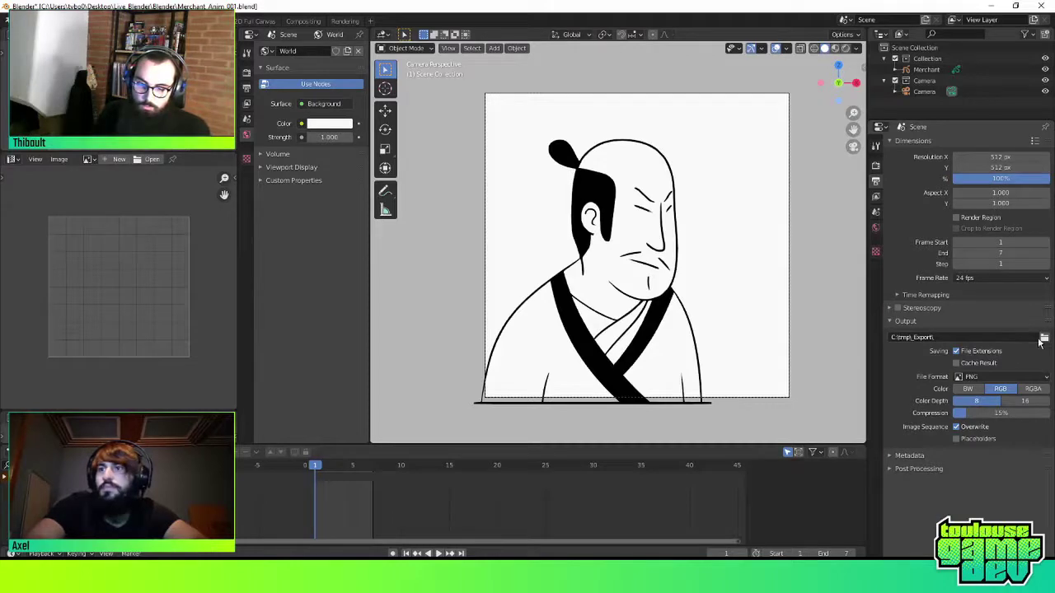
# Set the output path to Desktop\Live_Blender\Blender\Export and drag PNG Compression down to 0%
pyautogui.click(1045, 339)
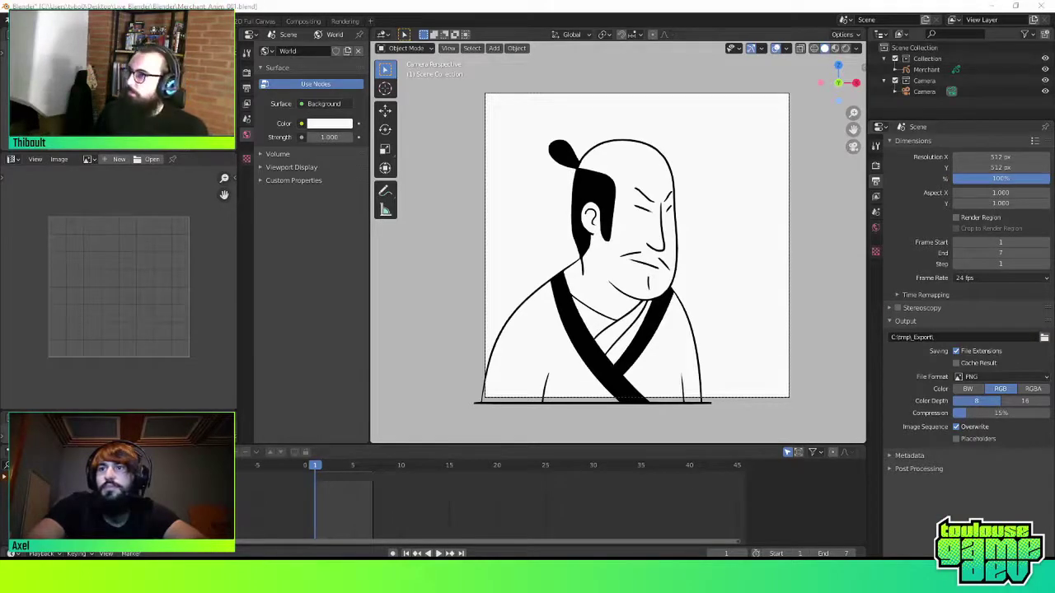
pyautogui.moveTo(445, 8)
pyautogui.mouseDown()
pyautogui.moveTo(495, 107)
pyautogui.moveTo(484, 107)
pyautogui.mouseUp()
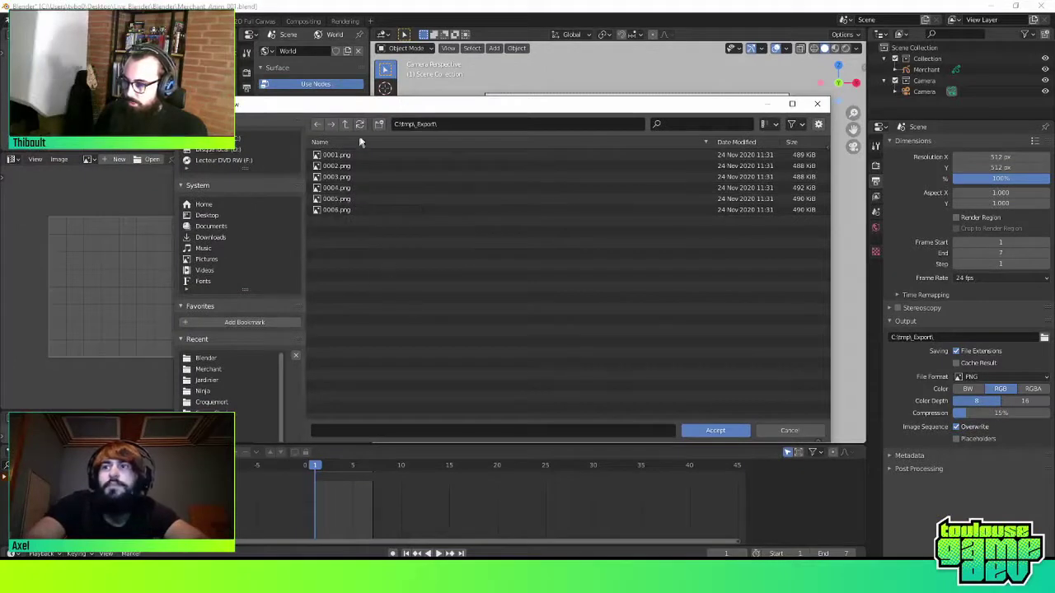
pyautogui.click(206, 216)
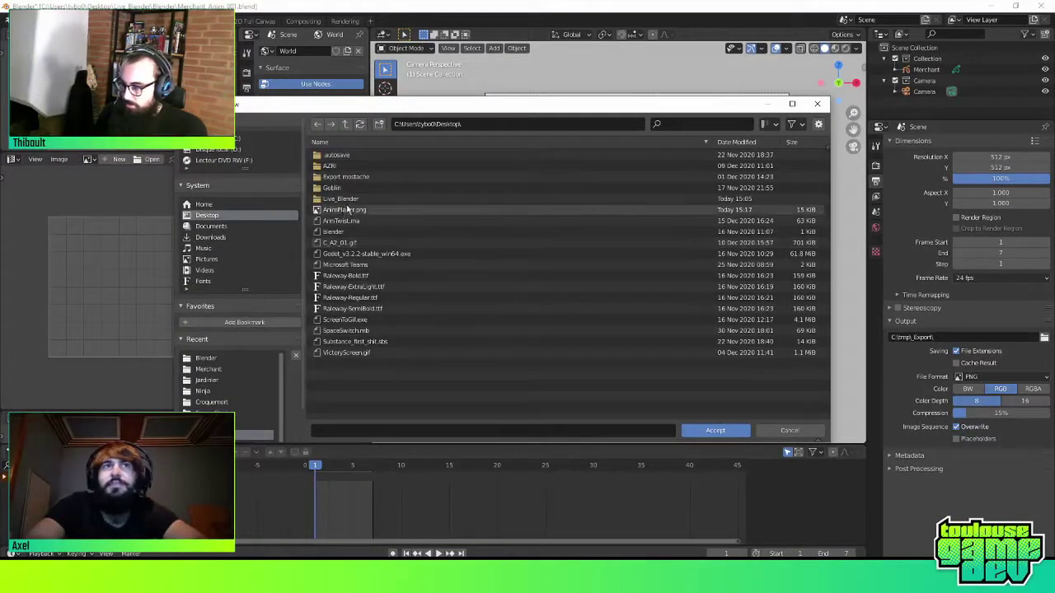
pyautogui.doubleClick(350, 199)
pyautogui.doubleClick(343, 155)
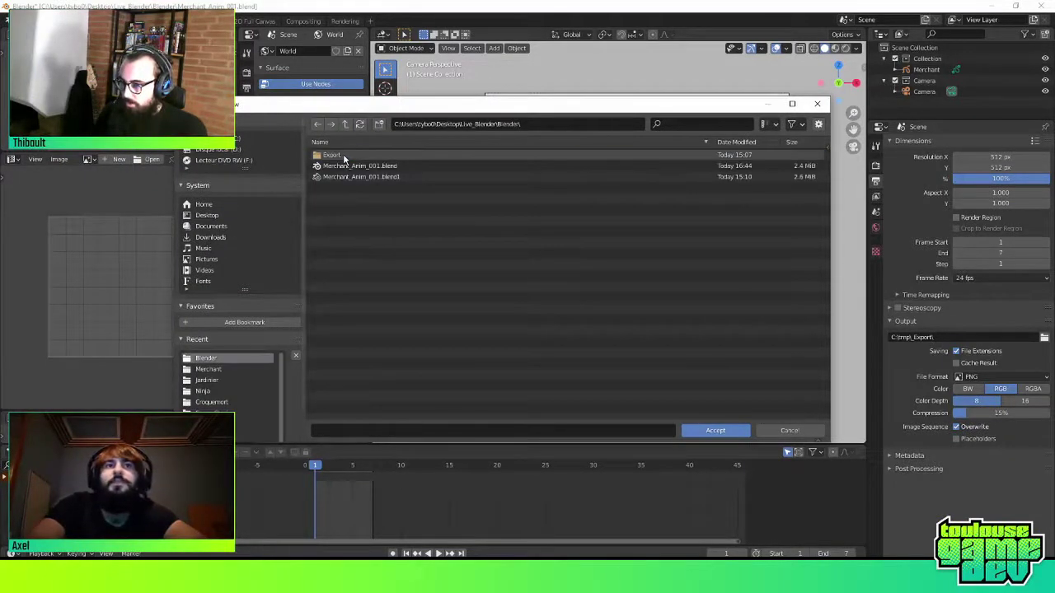
pyautogui.doubleClick(342, 156)
pyautogui.click(707, 430)
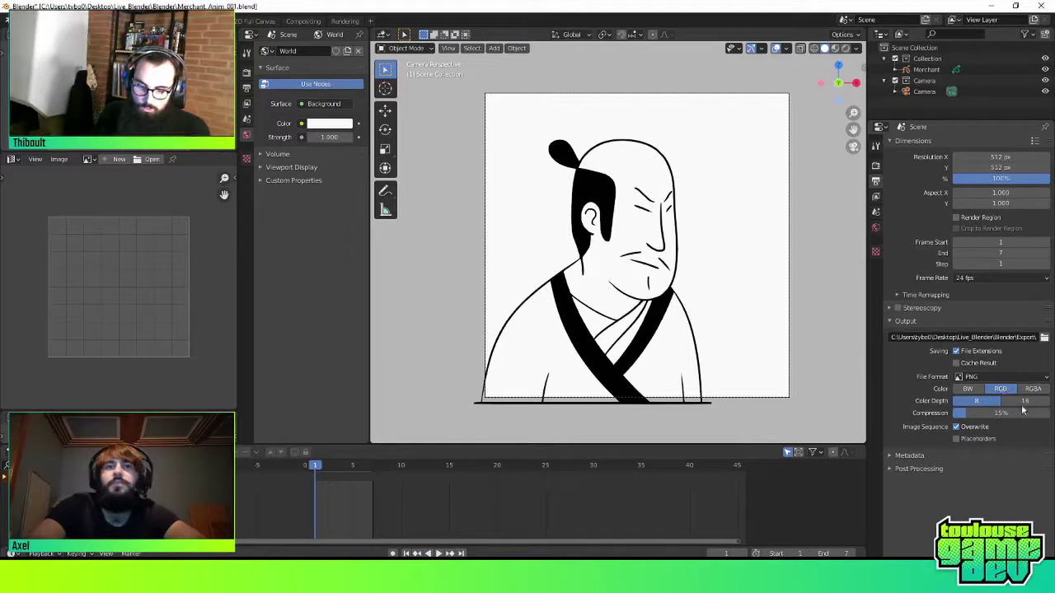
pyautogui.moveTo(992, 419); pyautogui.dragTo(952, 417)
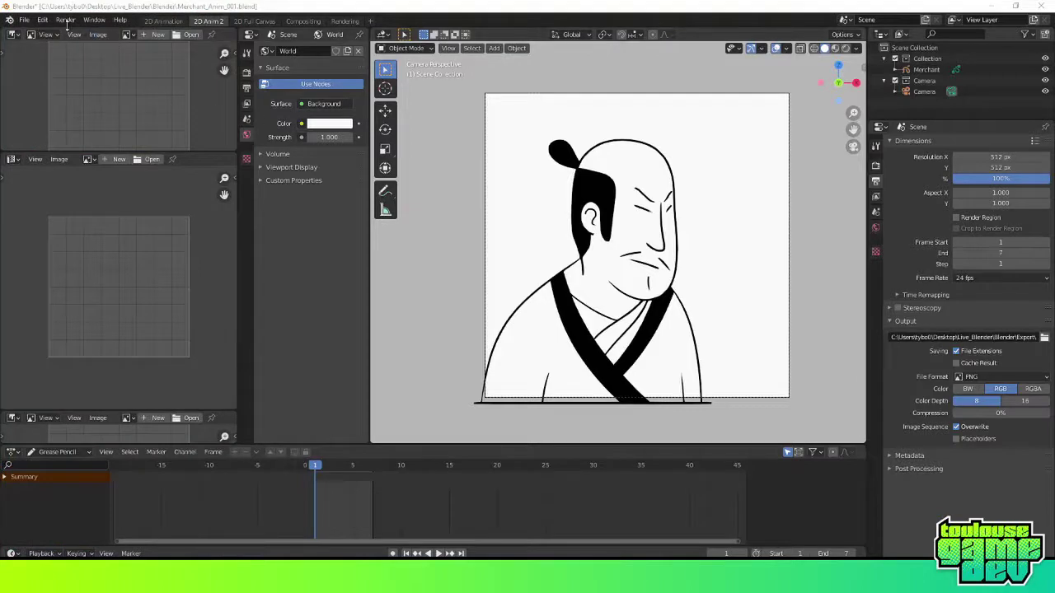
pyautogui.click(66, 20)
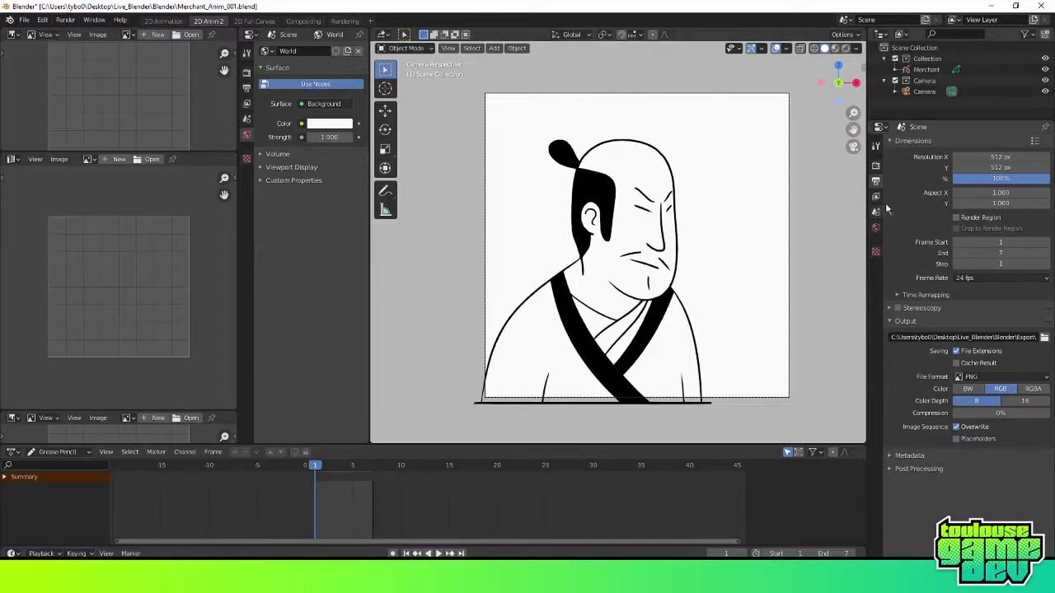
# Check the Film settings, keep output Color on RGB, and switch viewport shading to Material Preview
pyautogui.click(876, 167)
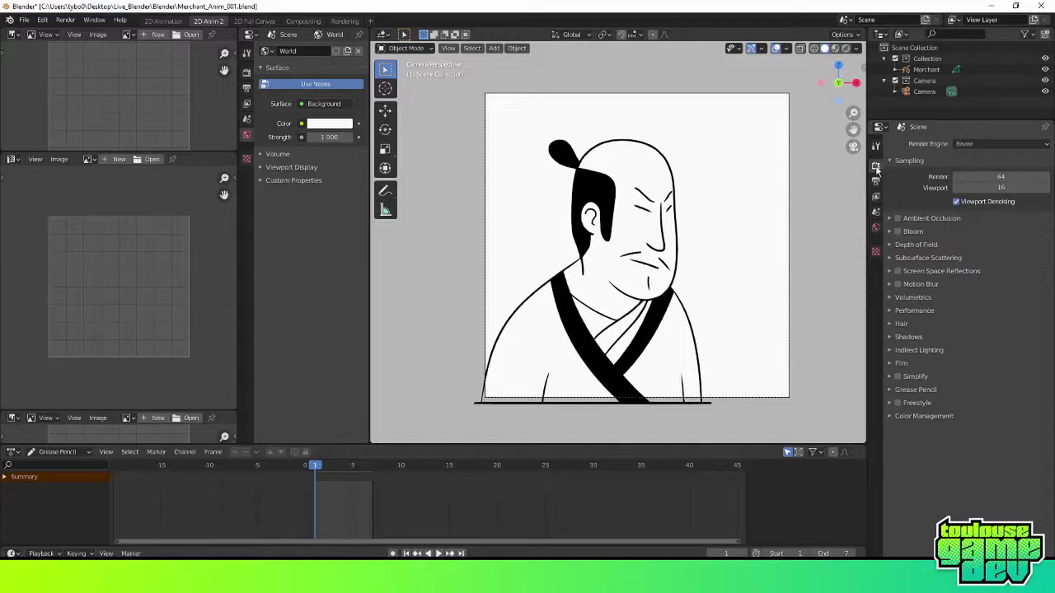
pyautogui.click(891, 365)
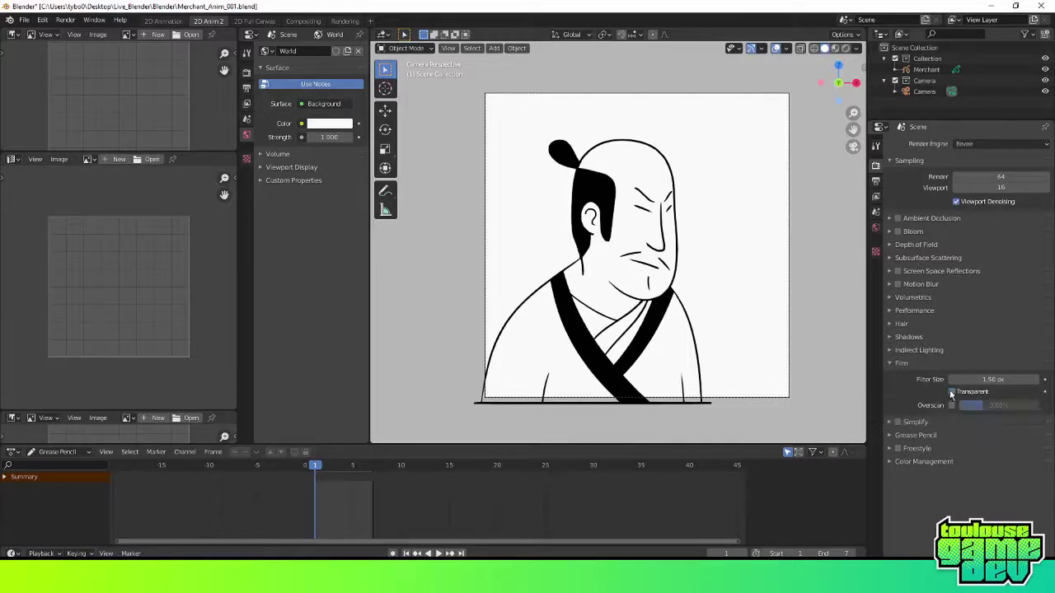
pyautogui.click(876, 181)
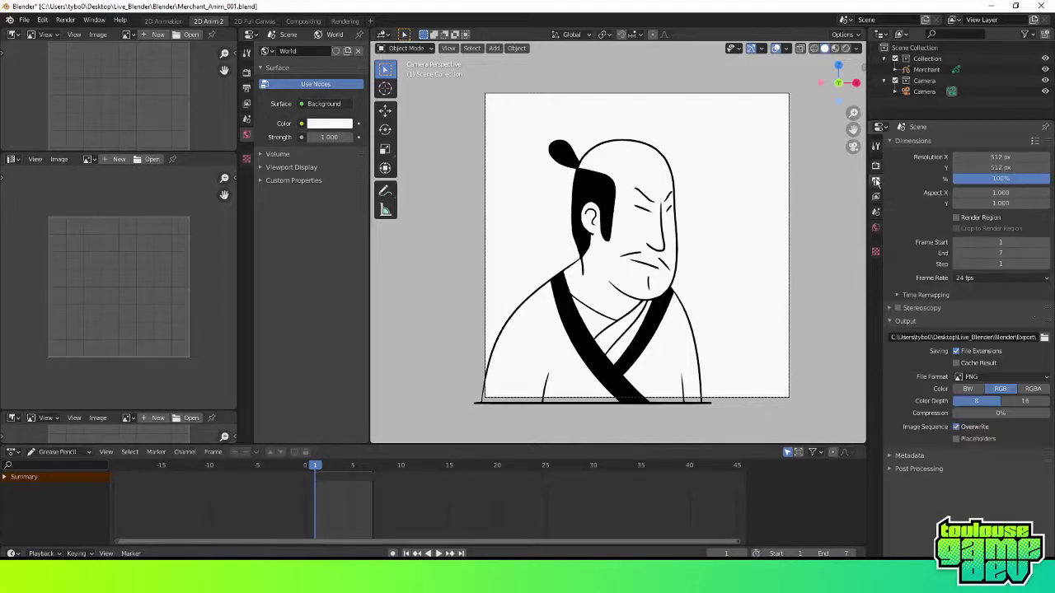
pyautogui.click(1033, 389)
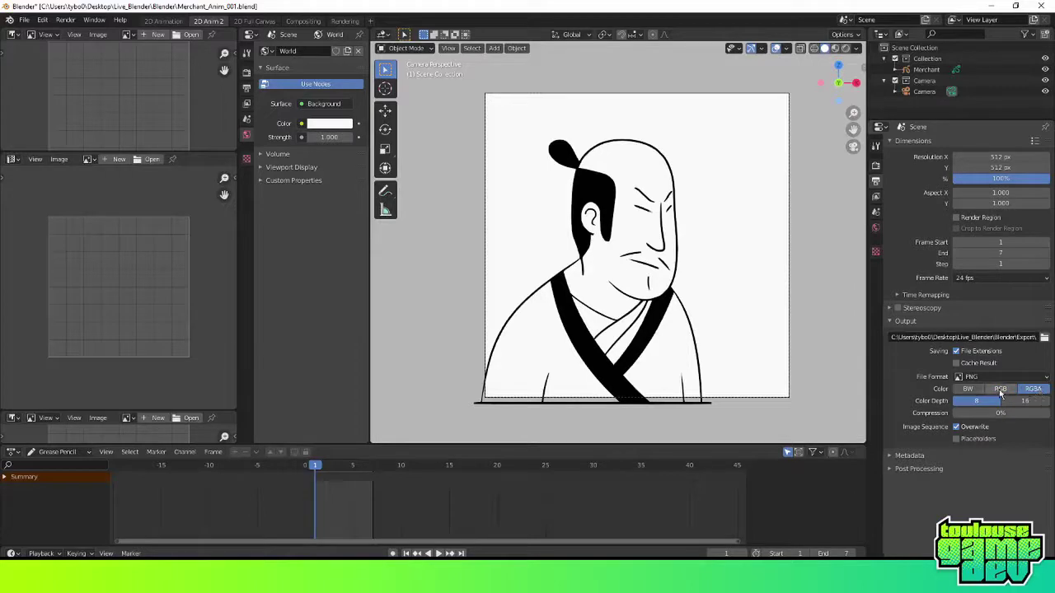
pyautogui.click(1001, 390)
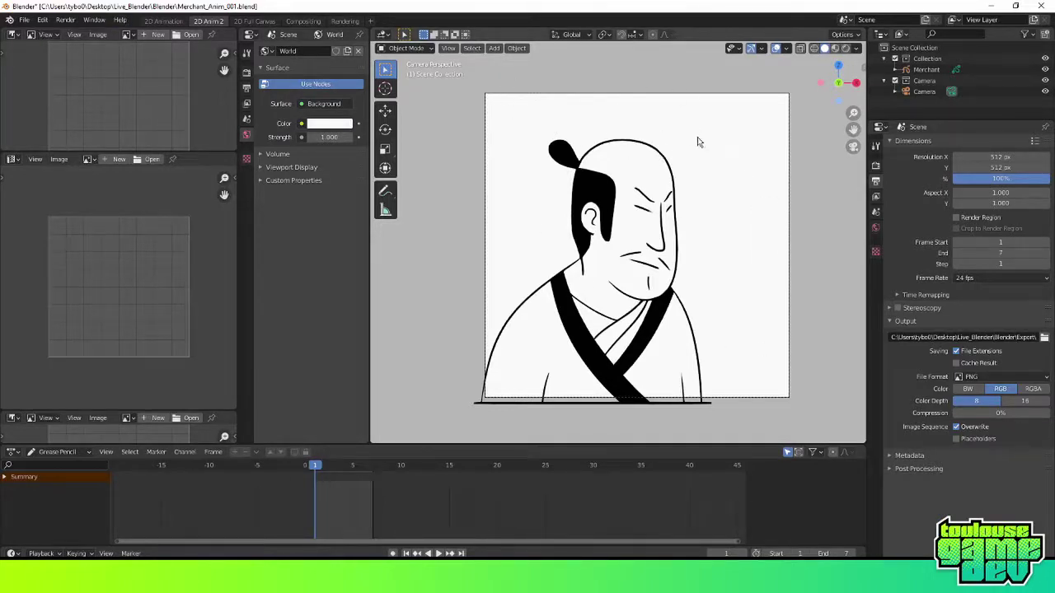
pyautogui.click(835, 48)
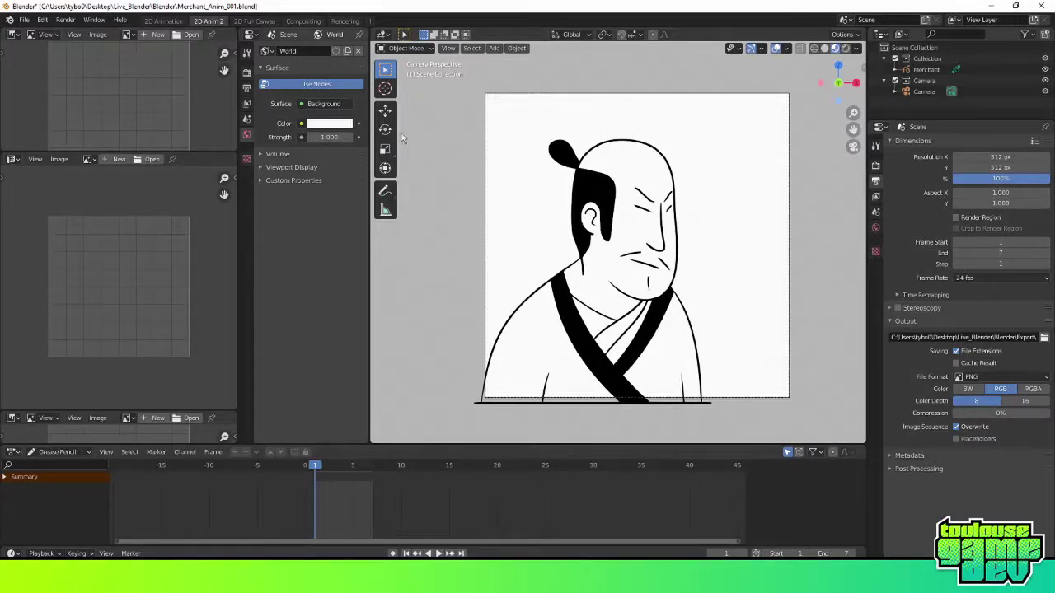
# Run Render Animation for frames 1–7, then close the Blender Render window
pyautogui.click(65, 19)
pyautogui.click(66, 20)
pyautogui.click(78, 46)
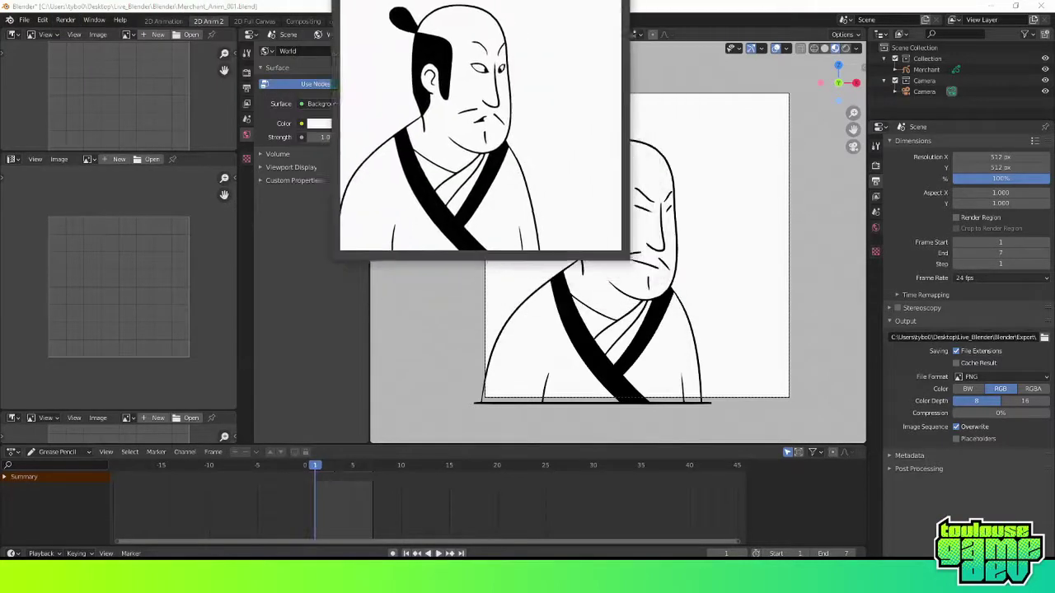
pyautogui.moveTo(426, 40); pyautogui.dragTo(424, 72)
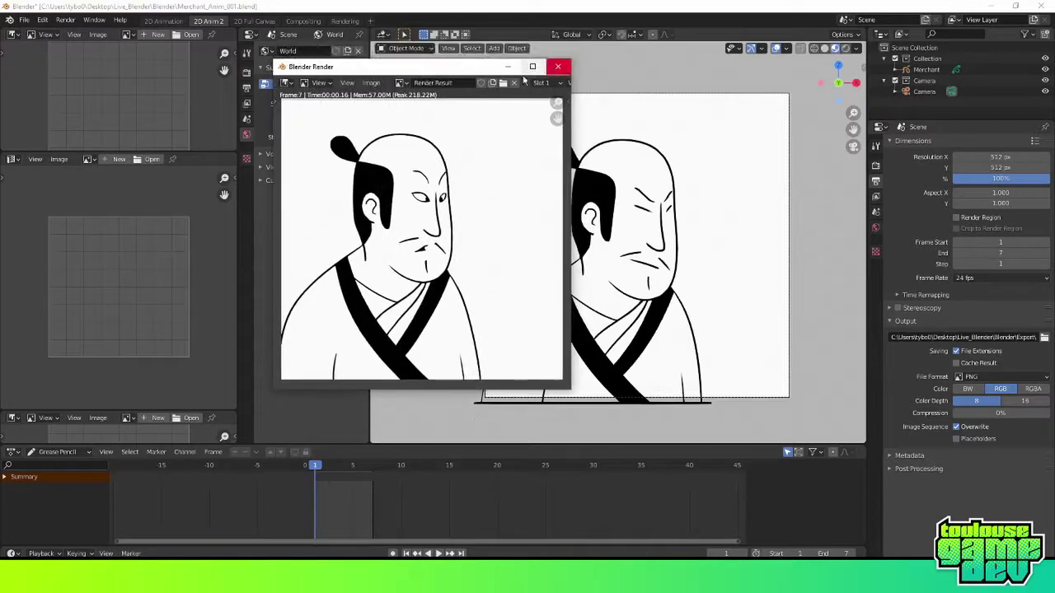
pyautogui.click(560, 66)
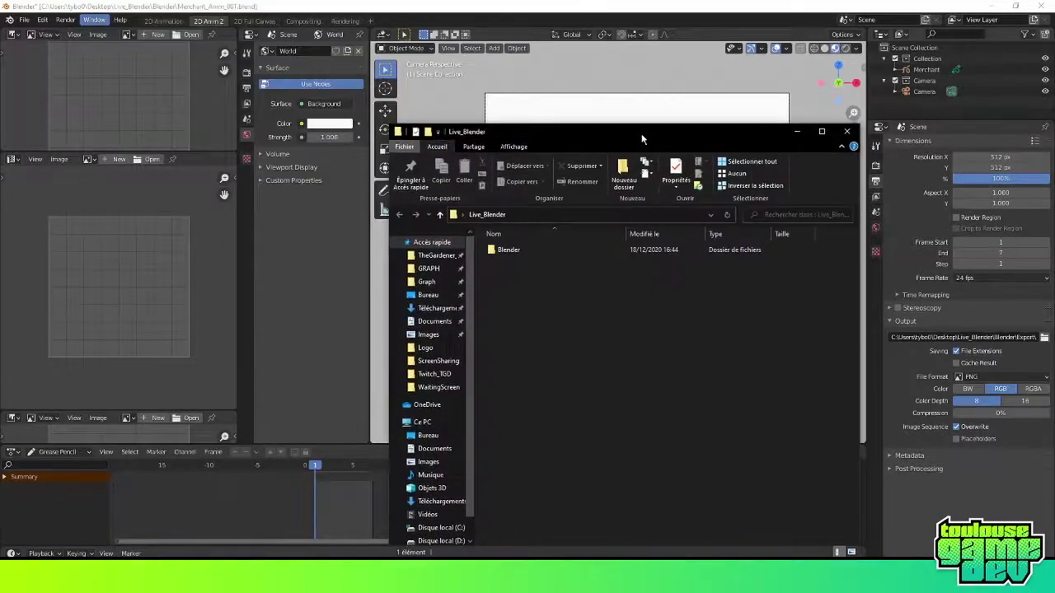
# In File Explorer, open Blender\Export, check the seven PNGs 0001–0007, then return to Blender
pyautogui.doubleClick(504, 250)
pyautogui.doubleClick(521, 253)
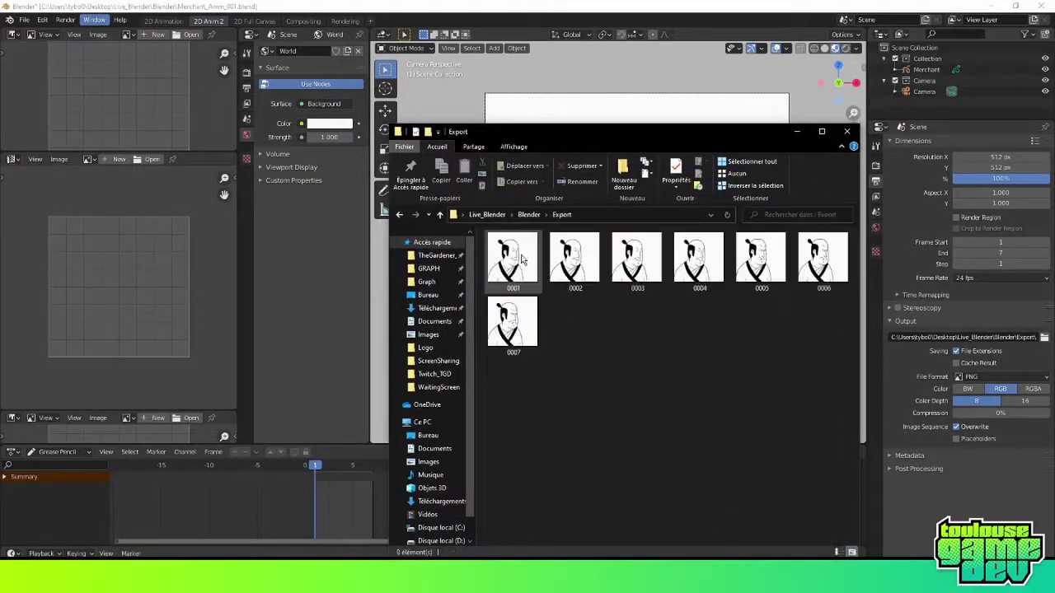
pyautogui.moveTo(807, 423)
pyautogui.mouseDown()
pyautogui.moveTo(512, 283)
pyautogui.moveTo(534, 339)
pyautogui.mouseUp()
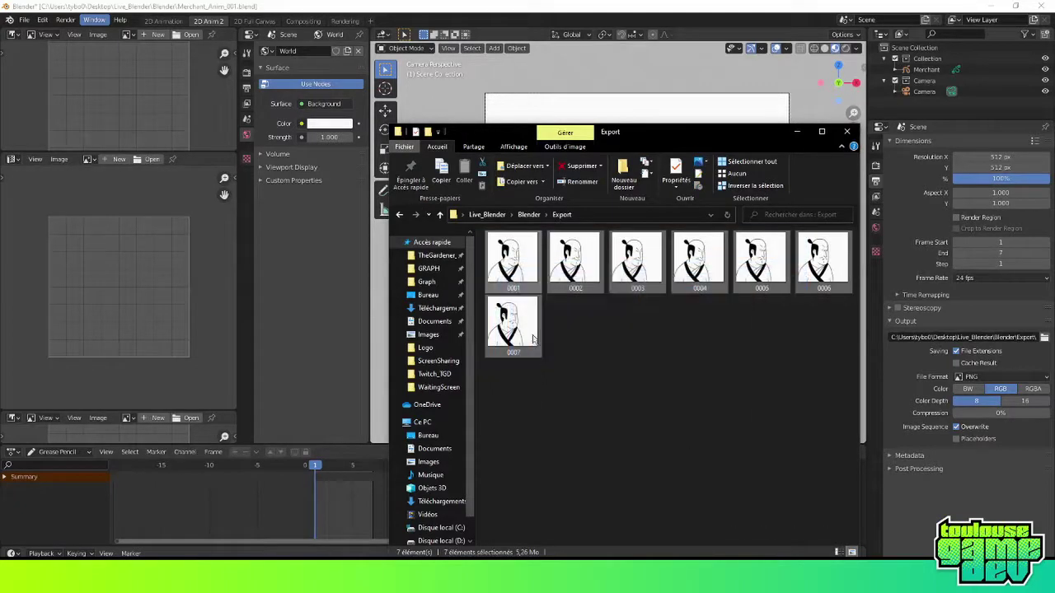
pyautogui.click(598, 357)
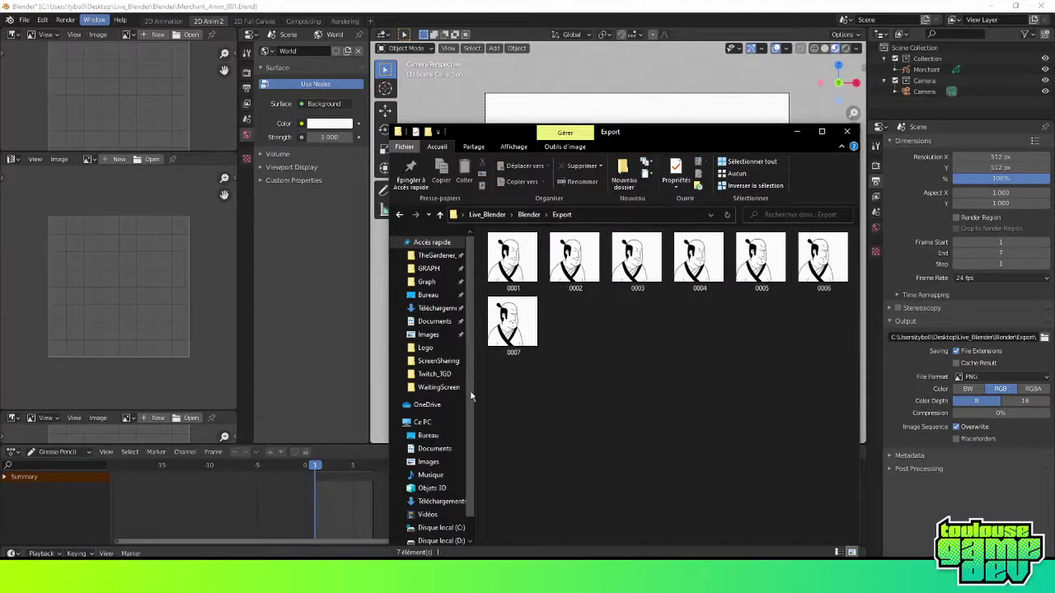
pyautogui.click(423, 239)
# Move the Merchant's frame-5 keyframe to frame 3 and play back the timing
pyautogui.click(569, 297)
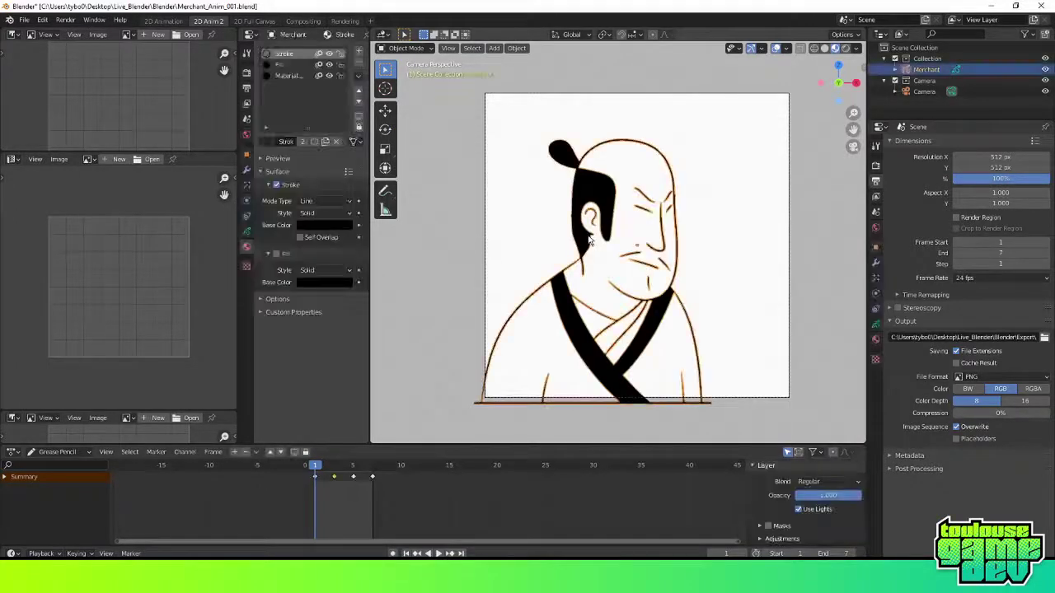
pyautogui.press('Up')
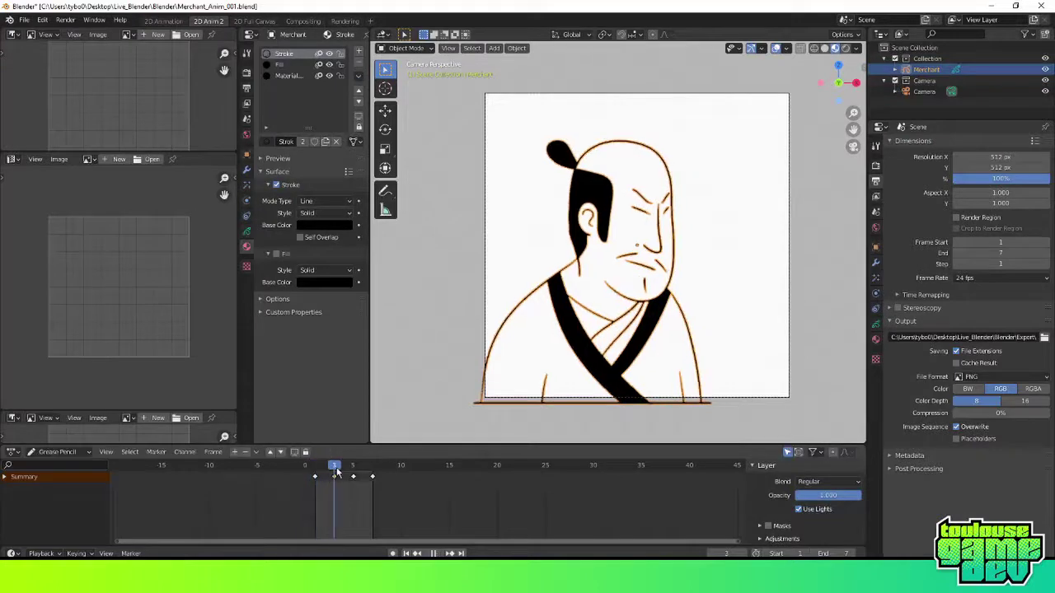
pyautogui.press('Left')
pyautogui.moveTo(334, 477)
pyautogui.mouseDown()
pyautogui.moveTo(324, 477)
pyautogui.moveTo(344, 477)
pyautogui.mouseUp()
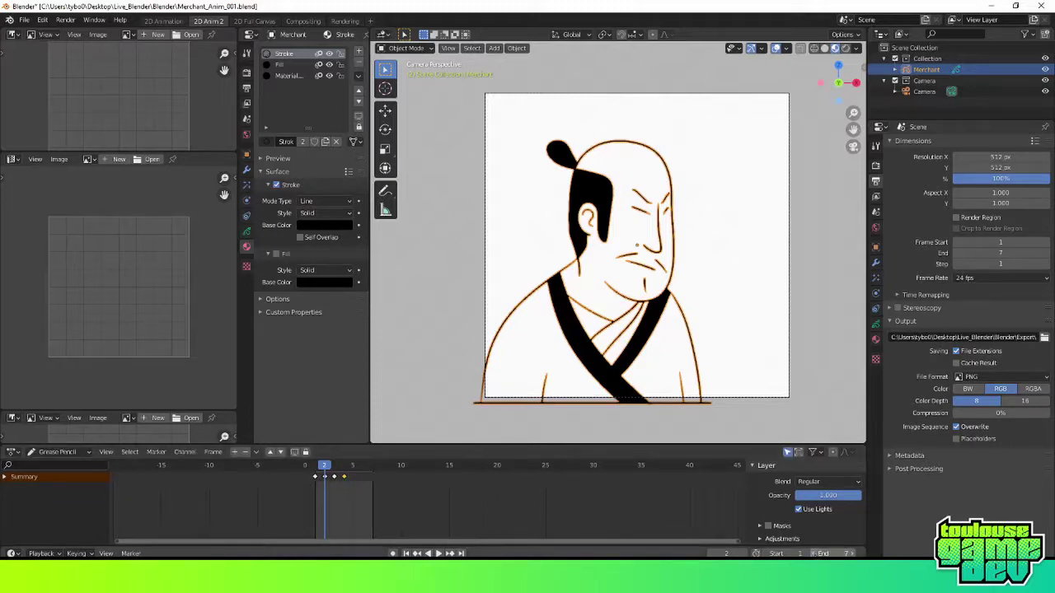
pyautogui.keyDown('ctrl'); pyautogui.scroll(-3, 816, 553); pyautogui.keyUp('ctrl')
pyautogui.press('space')
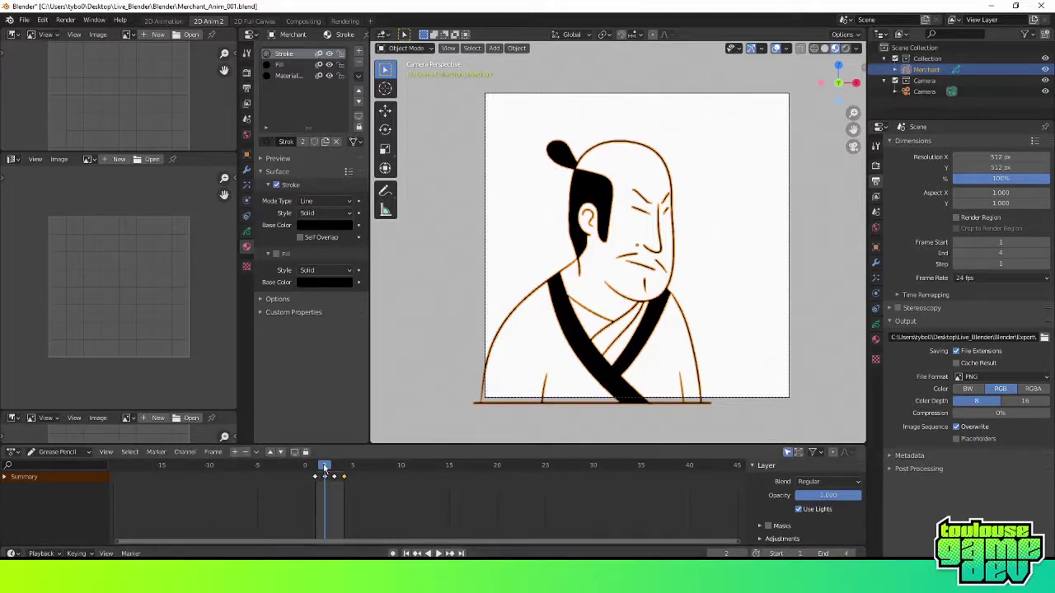
# Permanently delete the old rendered PNGs from the Export folder
pyautogui.hotkey('alt', 'Tab')
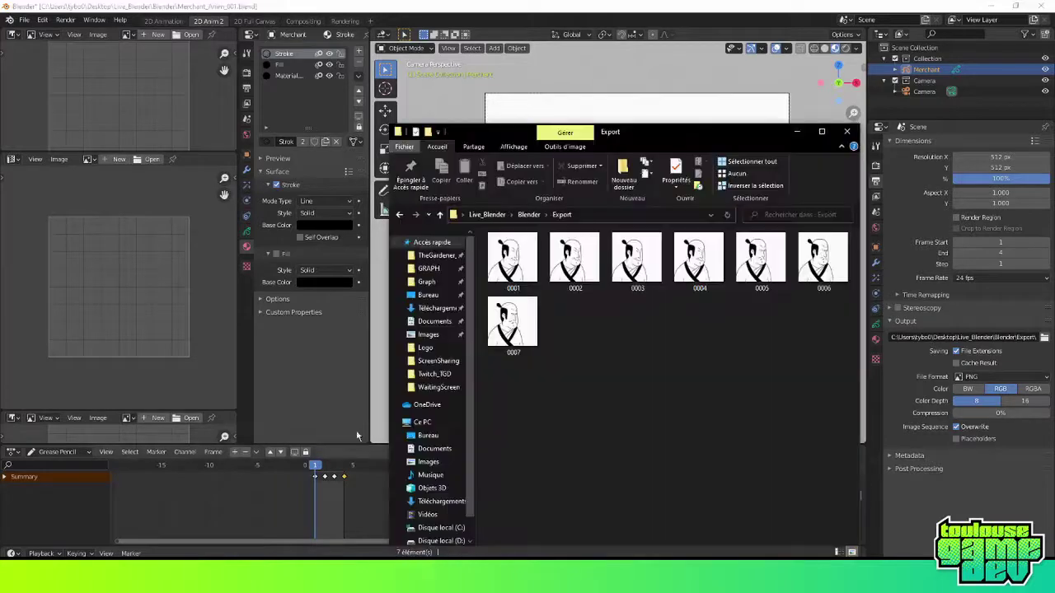
pyautogui.moveTo(499, 378); pyautogui.dragTo(836, 240)
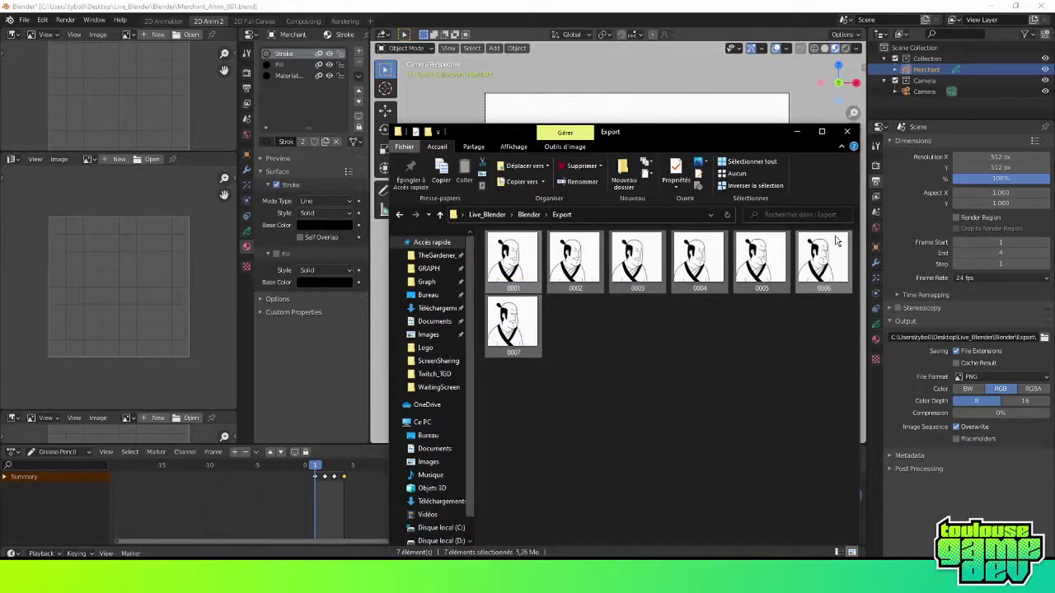
pyautogui.hotkey('shift', 'Delete')
pyautogui.press('Return')
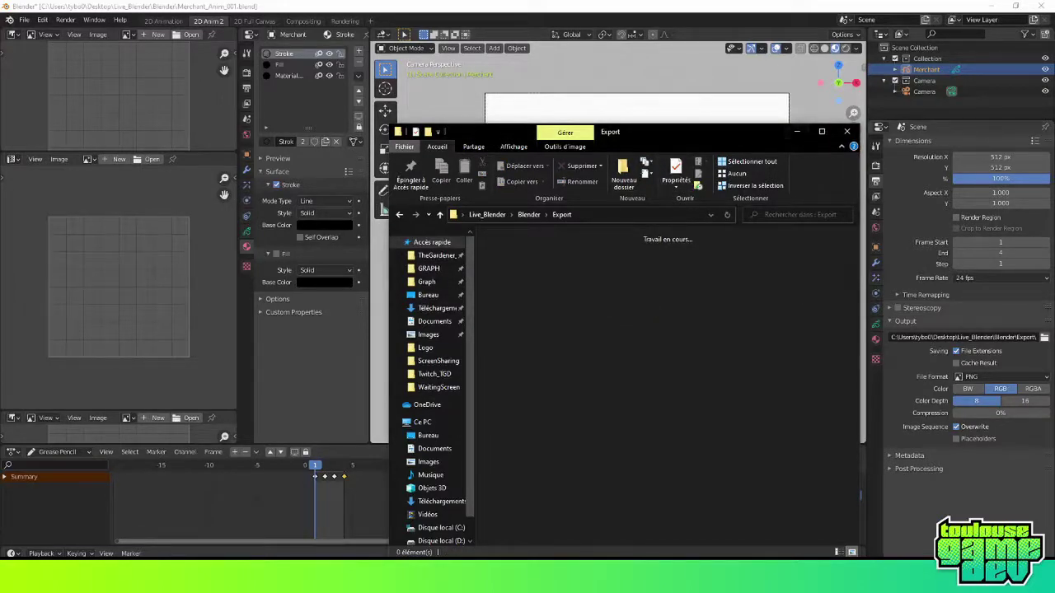
pyautogui.click(794, 132)
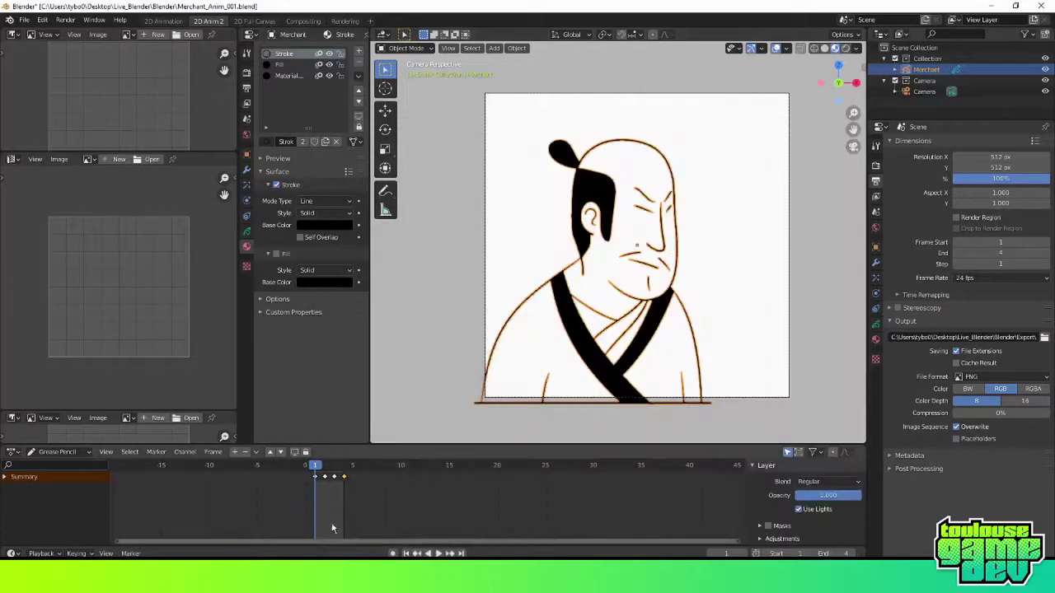
# Review the poses, then render the four-frame animation and close the render window
pyautogui.moveTo(318, 467); pyautogui.dragTo(315, 468)
pyautogui.press('Right')
pyautogui.press('Left')
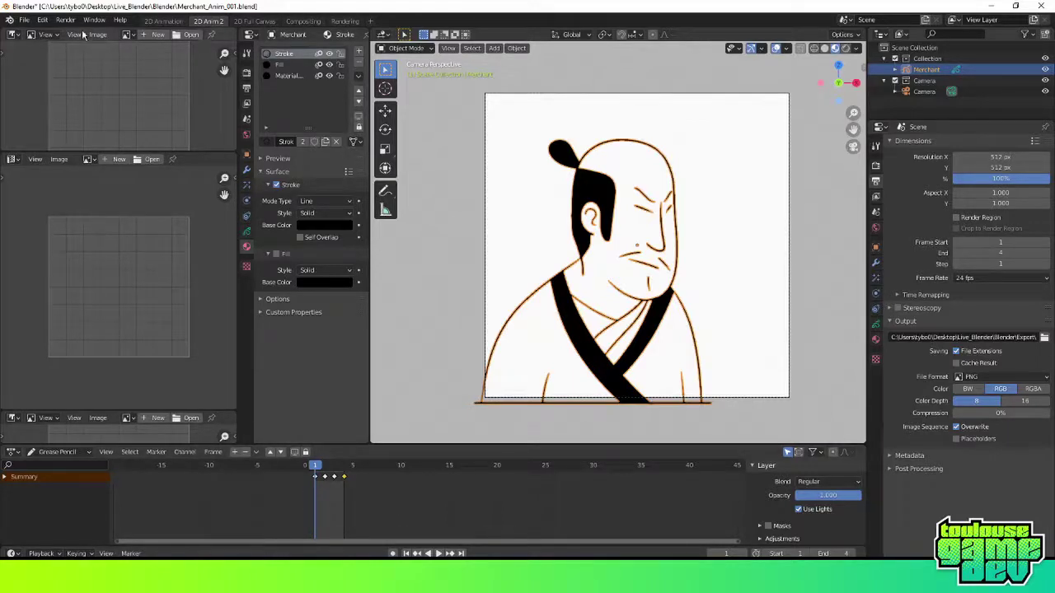
pyautogui.click(65, 20)
pyautogui.click(84, 41)
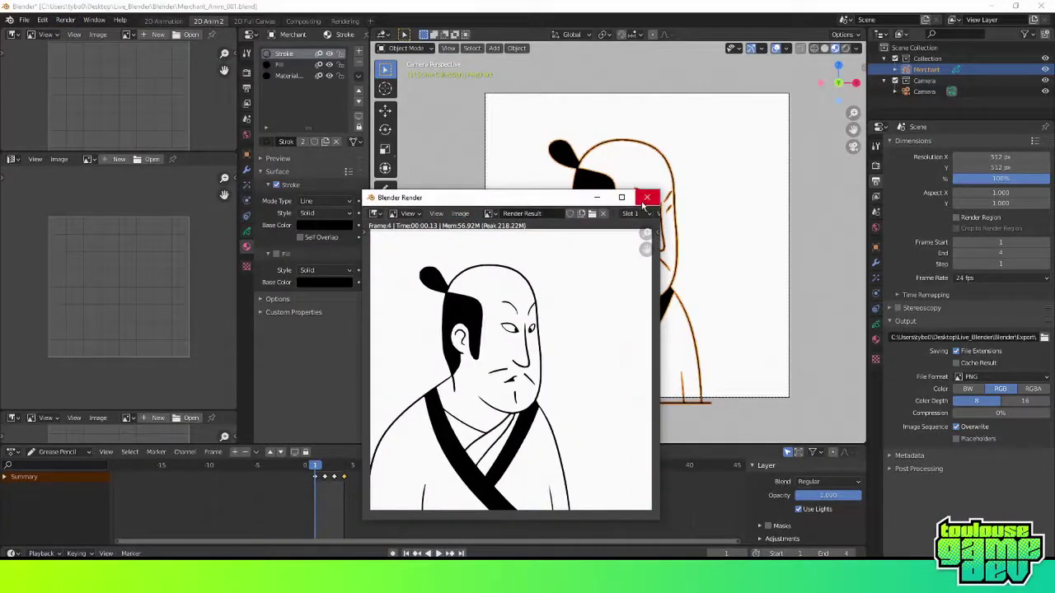
pyautogui.click(647, 197)
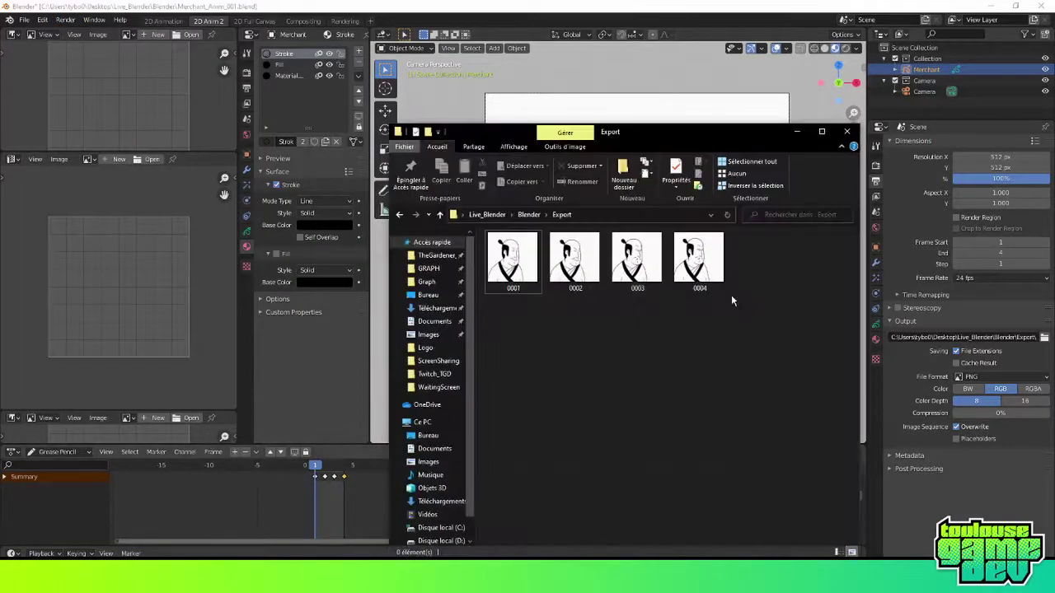
pyautogui.moveTo(733, 132); pyautogui.dragTo(665, 68)
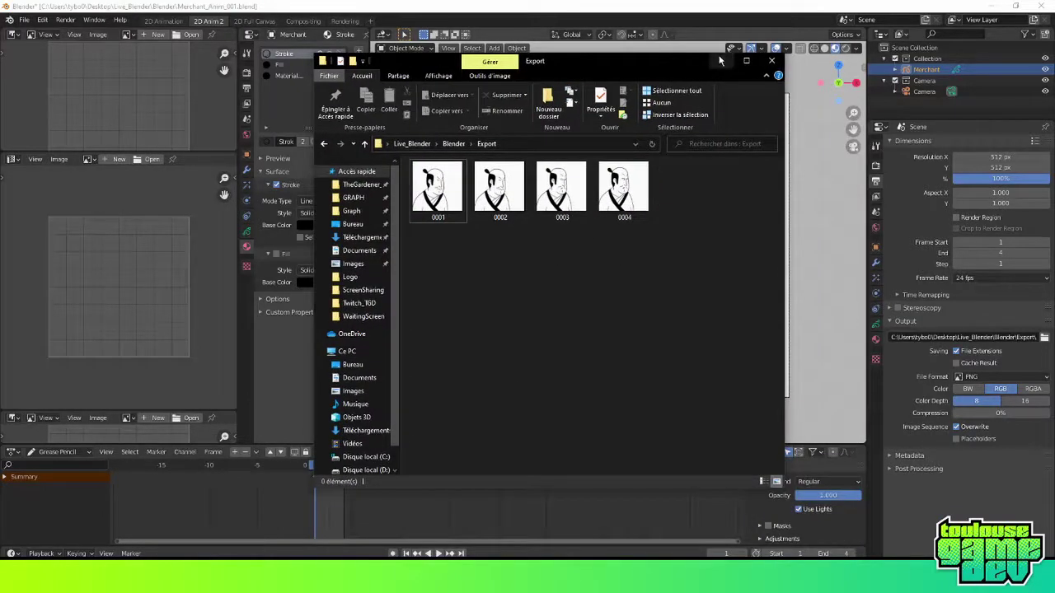
pyautogui.click(721, 60)
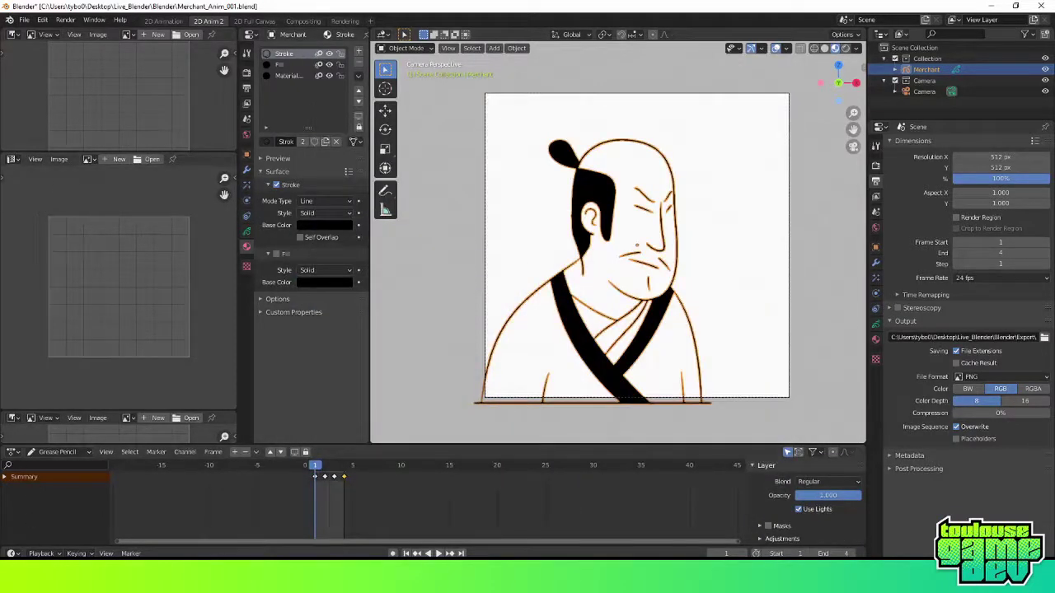
# In the 2D Animation workspace, split the viewport and make the left area an Image Editor
pyautogui.click(169, 22)
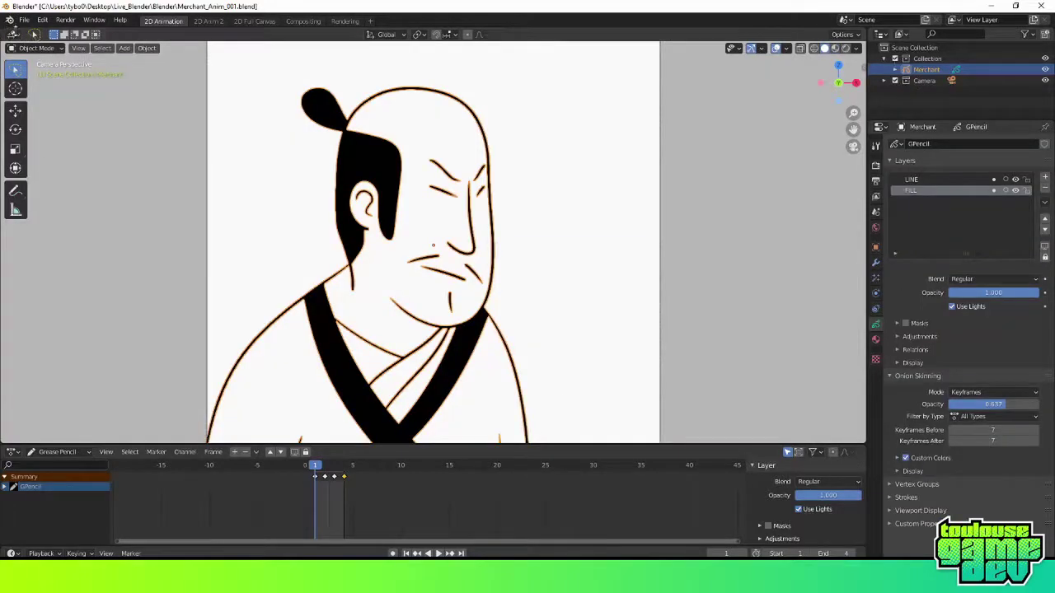
pyautogui.moveTo(4, 30); pyautogui.dragTo(343, 73)
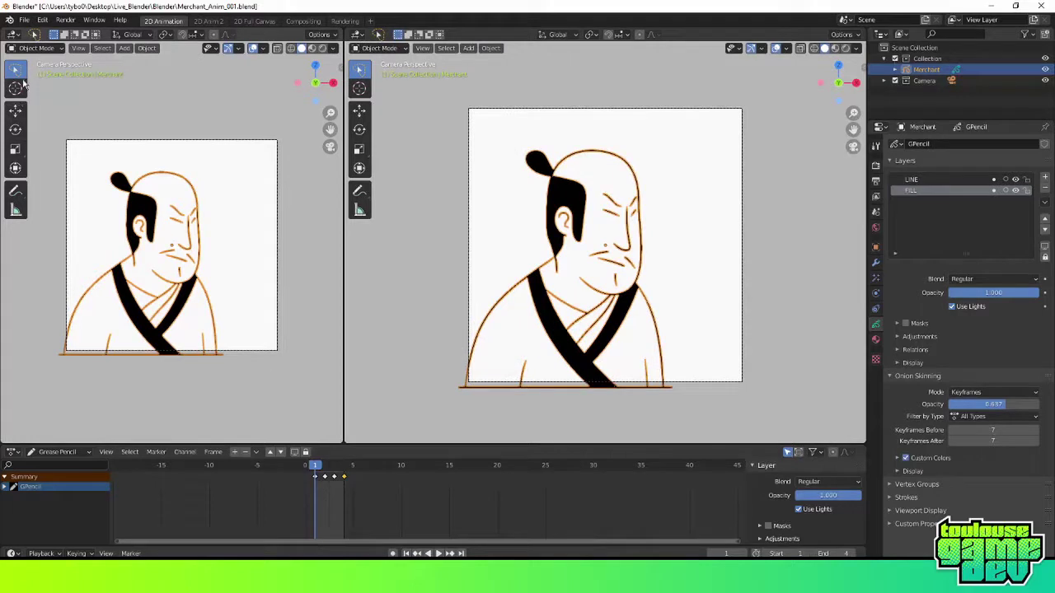
pyautogui.click(32, 49)
pyautogui.click(14, 36)
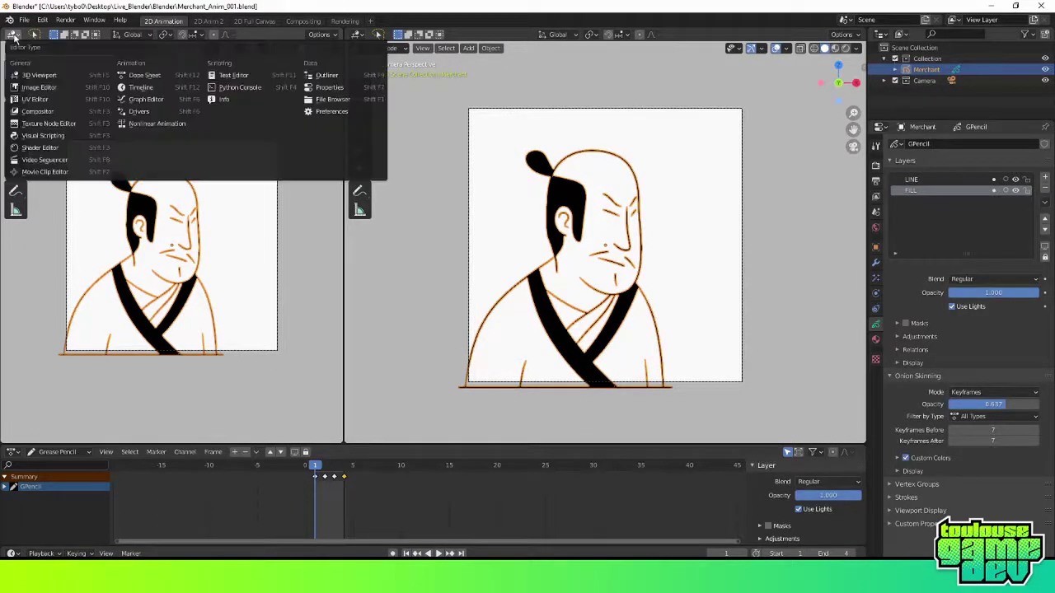
pyautogui.click(43, 101)
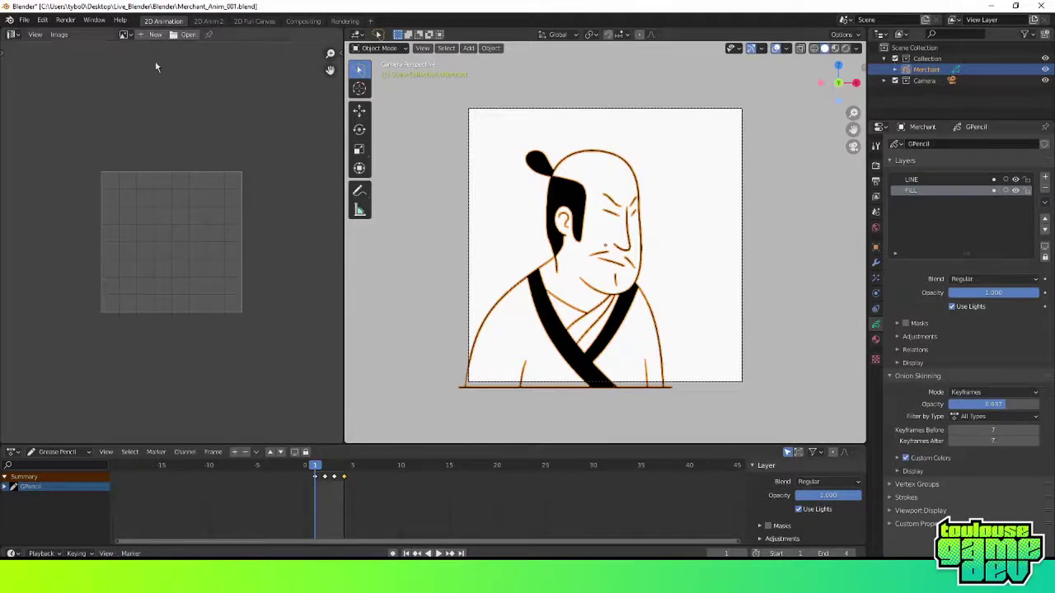
pyautogui.click(33, 35)
pyautogui.click(11, 34)
# Show the Image Editor tool shelf and widen it to reveal the Spritesheet Generator panel
pyautogui.press('t')
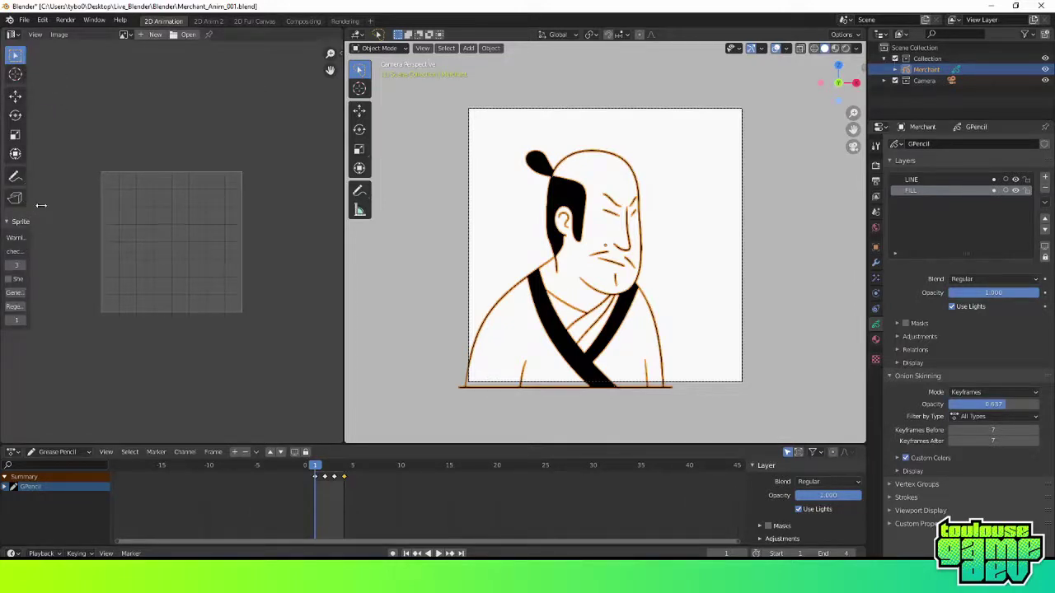
pyautogui.moveTo(31, 209); pyautogui.dragTo(120, 207)
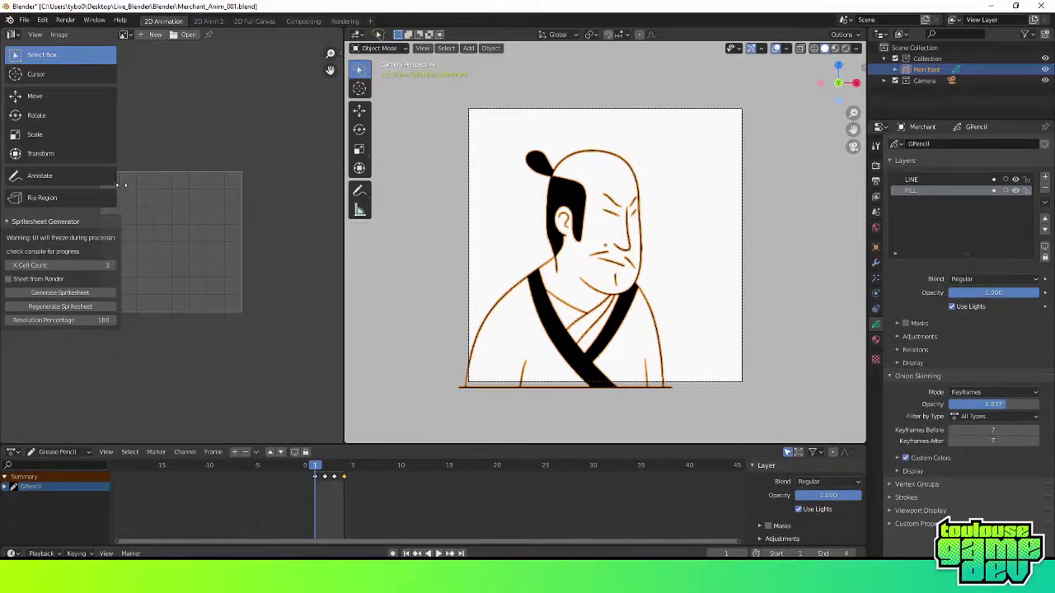
pyautogui.moveTo(121, 184); pyautogui.dragTo(129, 186)
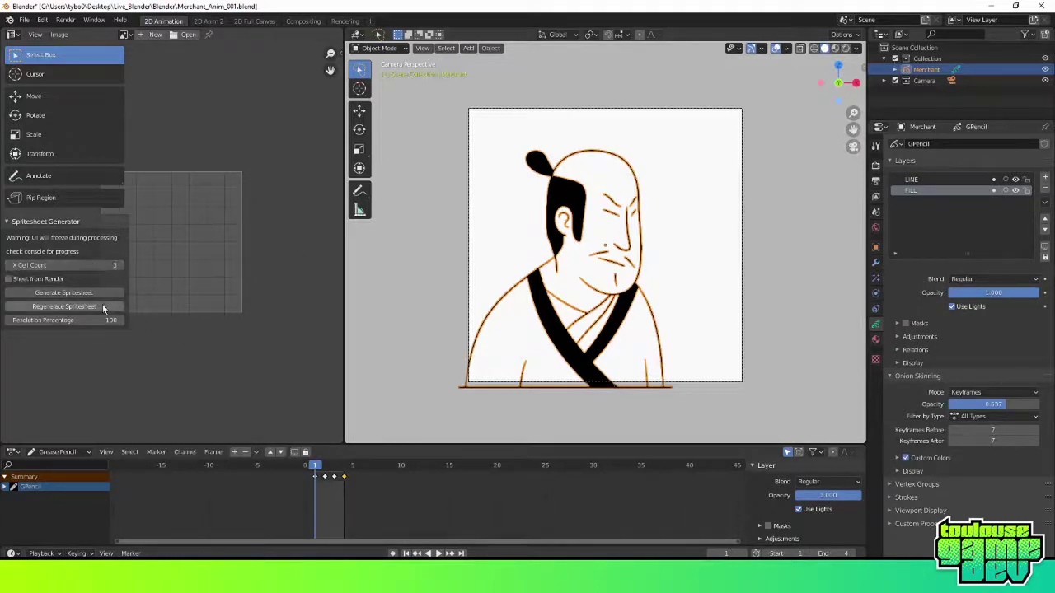
pyautogui.click(102, 304)
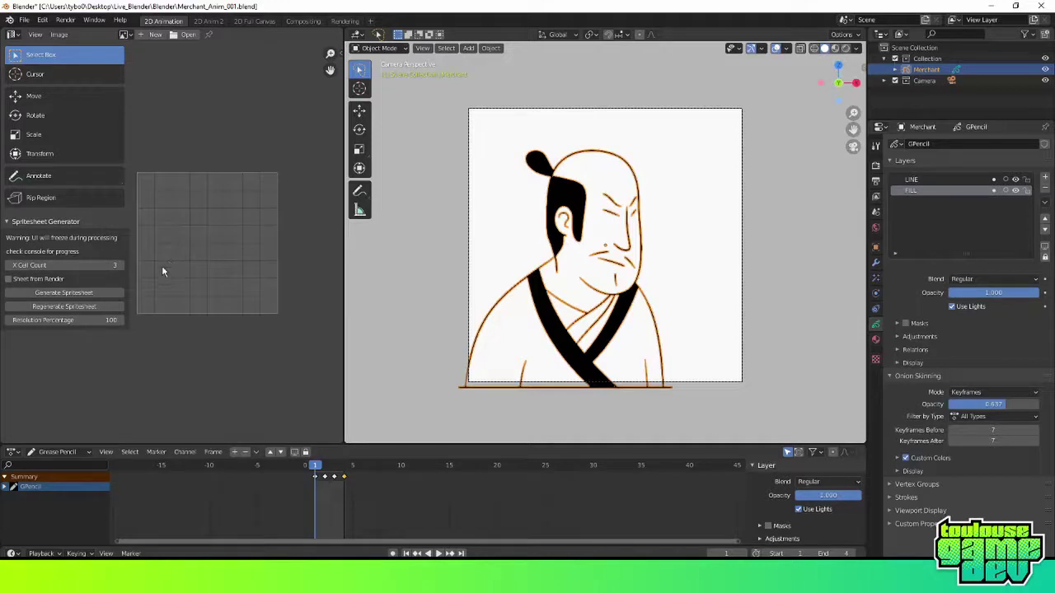
# Generate a spritesheet from Export's 0001.png–0004.png with X Cell Count set to 2
pyautogui.click(85, 297)
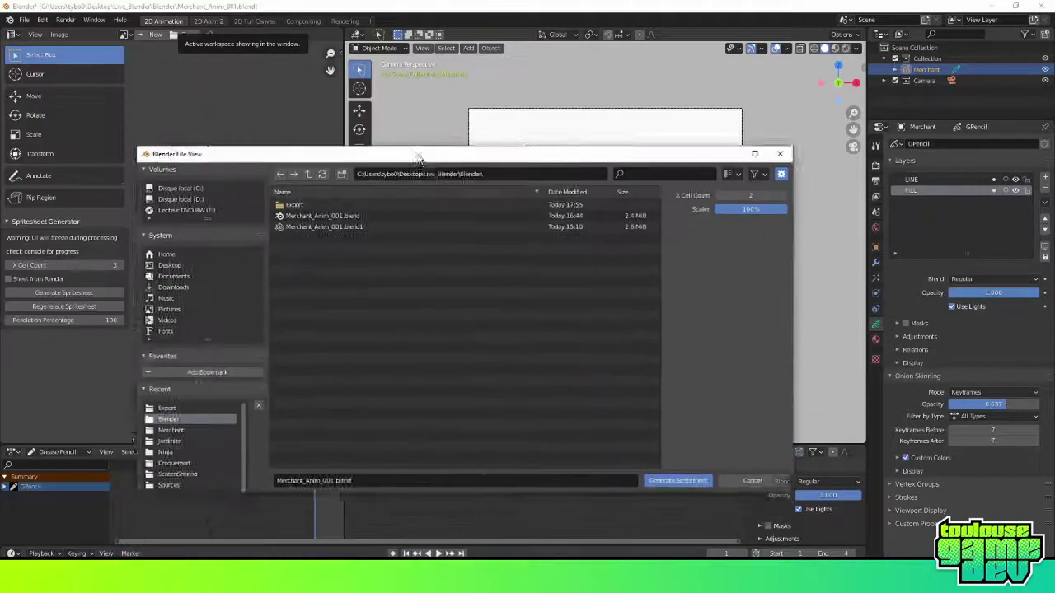
pyautogui.doubleClick(306, 150)
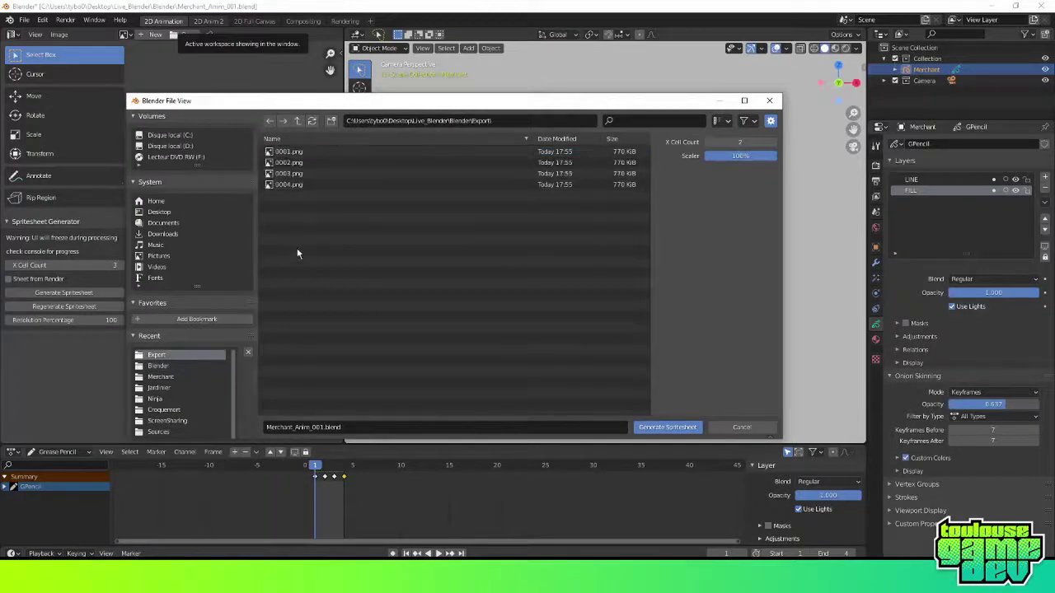
pyautogui.moveTo(297, 248); pyautogui.dragTo(266, 146)
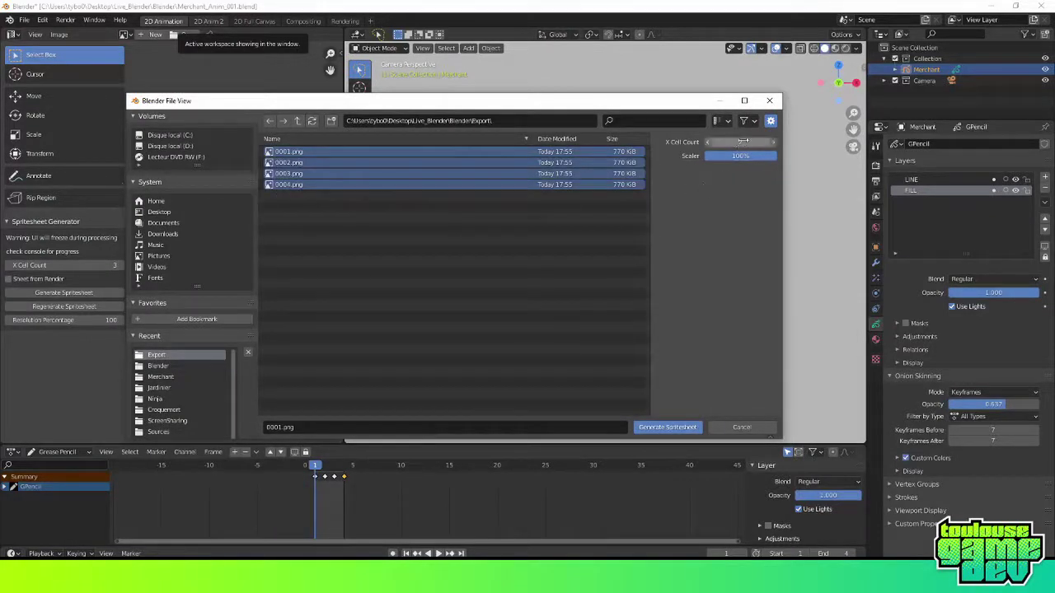
pyautogui.moveTo(740, 143)
pyautogui.click(772, 141)
pyautogui.click(772, 142)
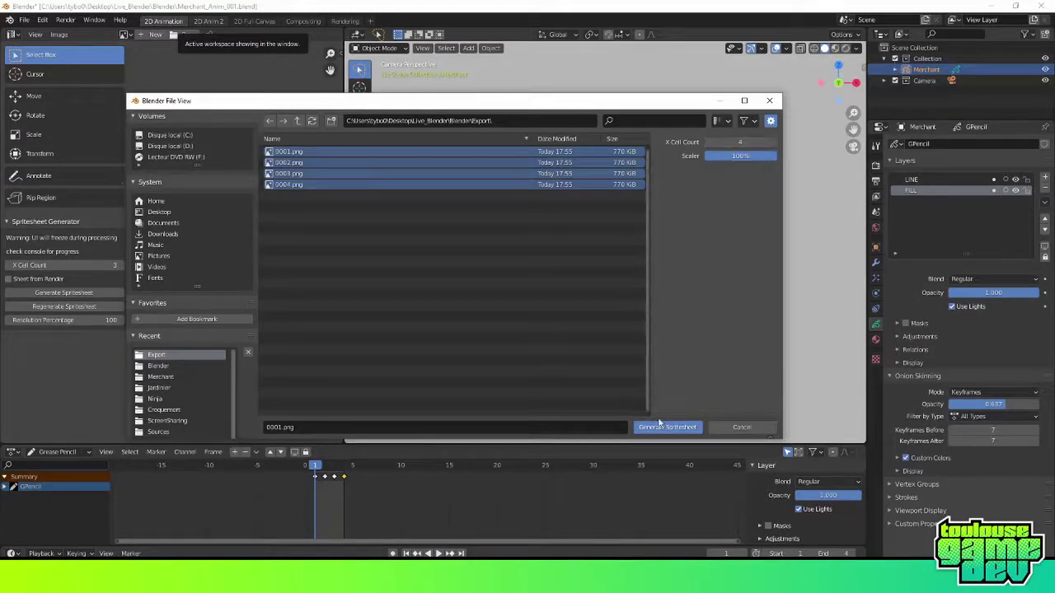
pyautogui.click(708, 142)
pyautogui.click(708, 142)
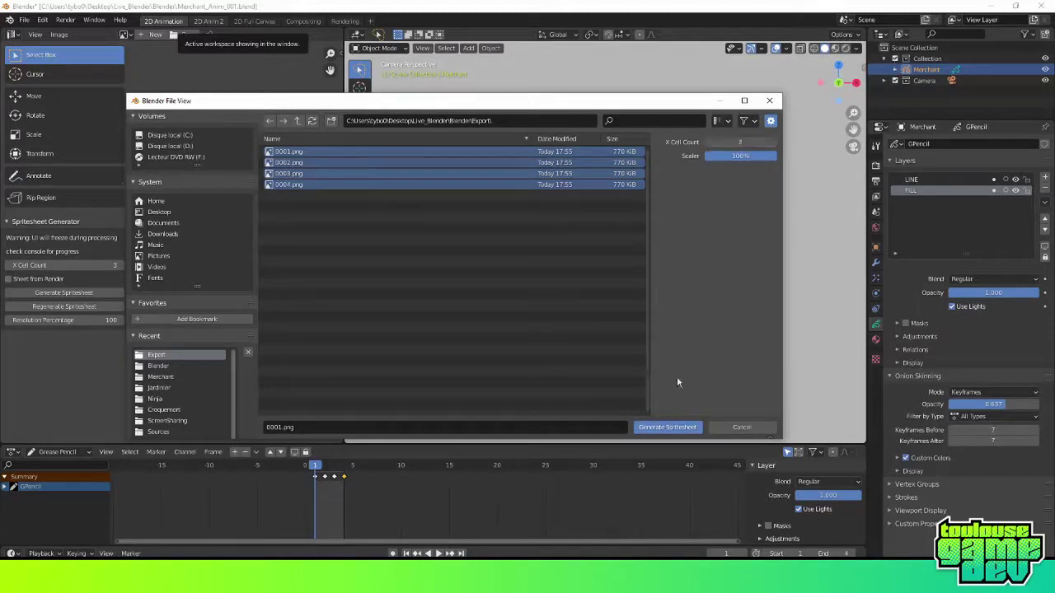
pyautogui.click(669, 427)
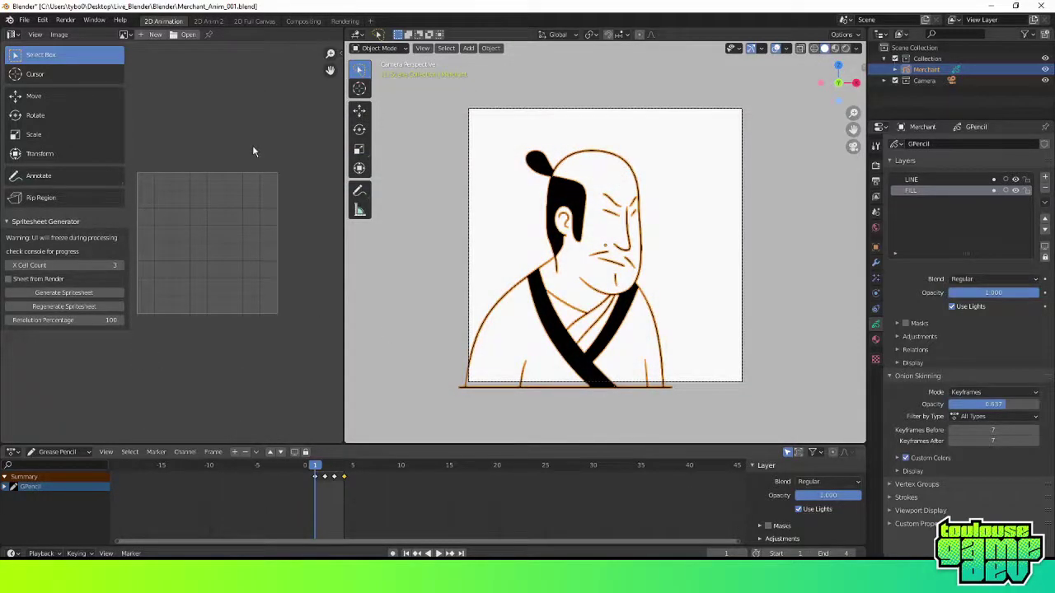
# Widen the Image Editor and regenerate the sprite sheet with X Cell Count 4
pyautogui.scroll(-3, 253, 152)
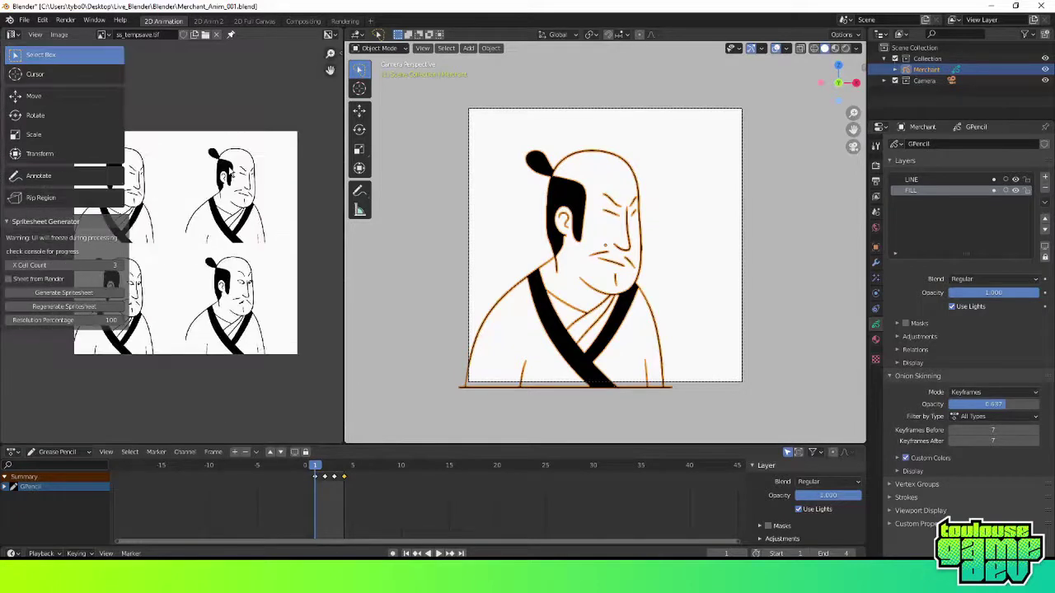
pyautogui.scroll(-1, 272, 214)
pyautogui.moveTo(342, 269); pyautogui.dragTo(429, 269)
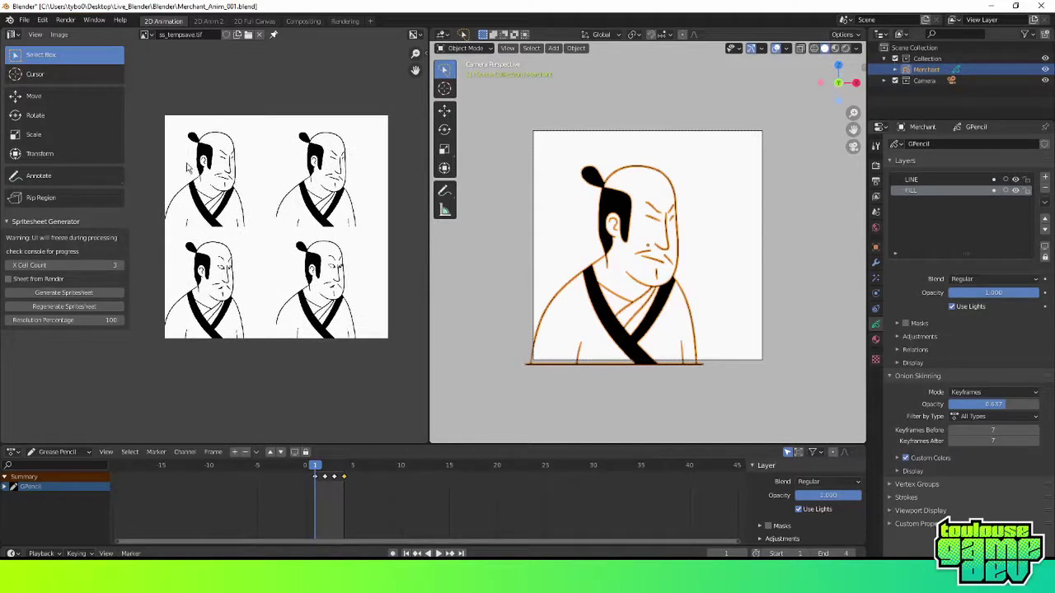
pyautogui.click(39, 266)
pyautogui.write('4')
pyautogui.press('Return')
pyautogui.click(63, 306)
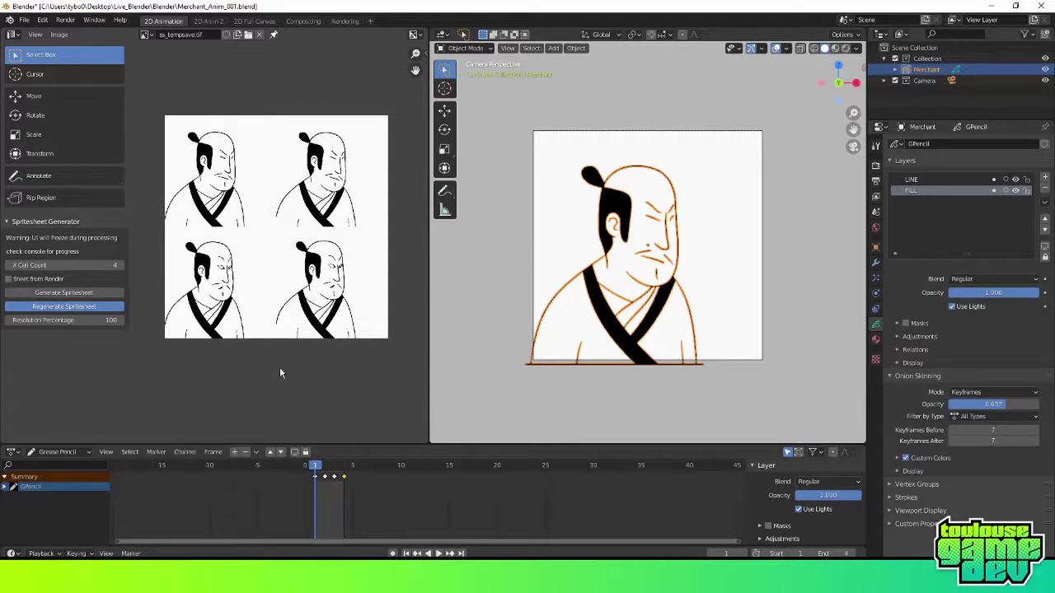
# Regenerate the sheet with 3 cells per row, then with 2 for a 2×2 grid
pyautogui.click(107, 265)
pyautogui.write('3')
pyautogui.press('Return')
pyautogui.click(101, 311)
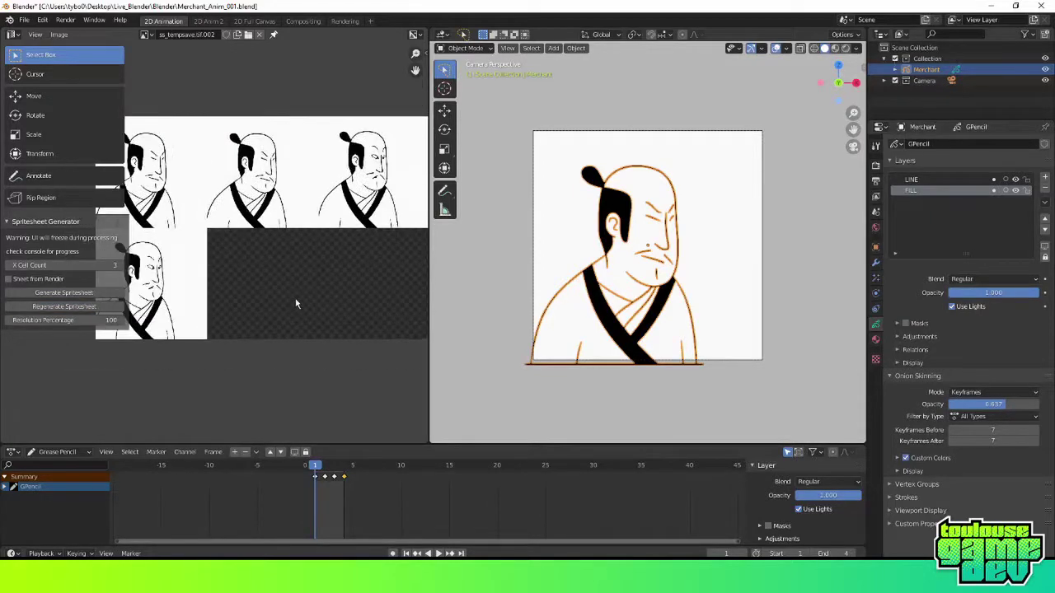
pyautogui.scroll(-2, 306, 291)
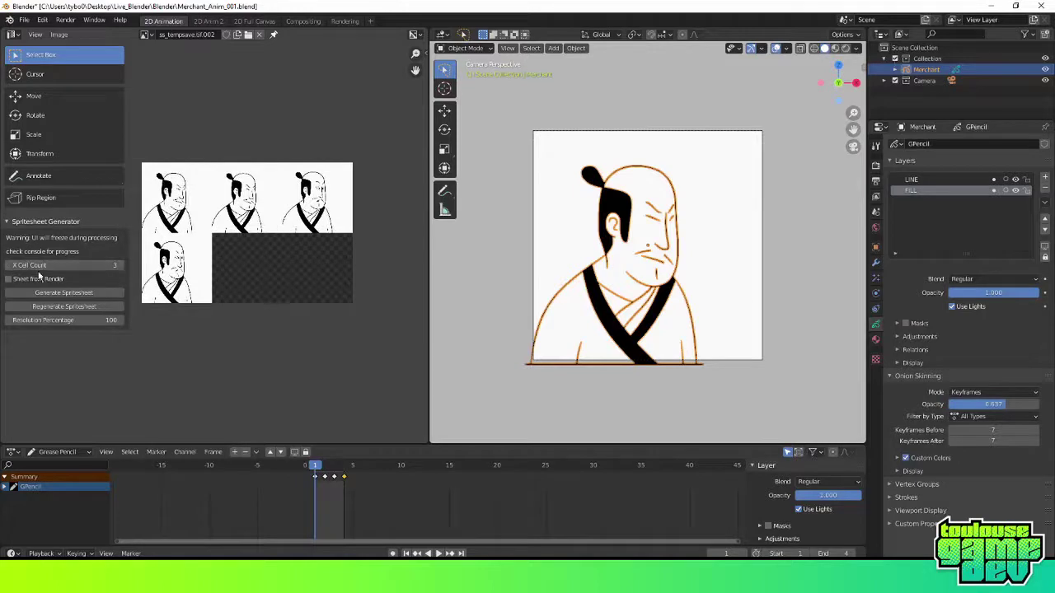
pyautogui.click(10, 266)
pyautogui.click(64, 306)
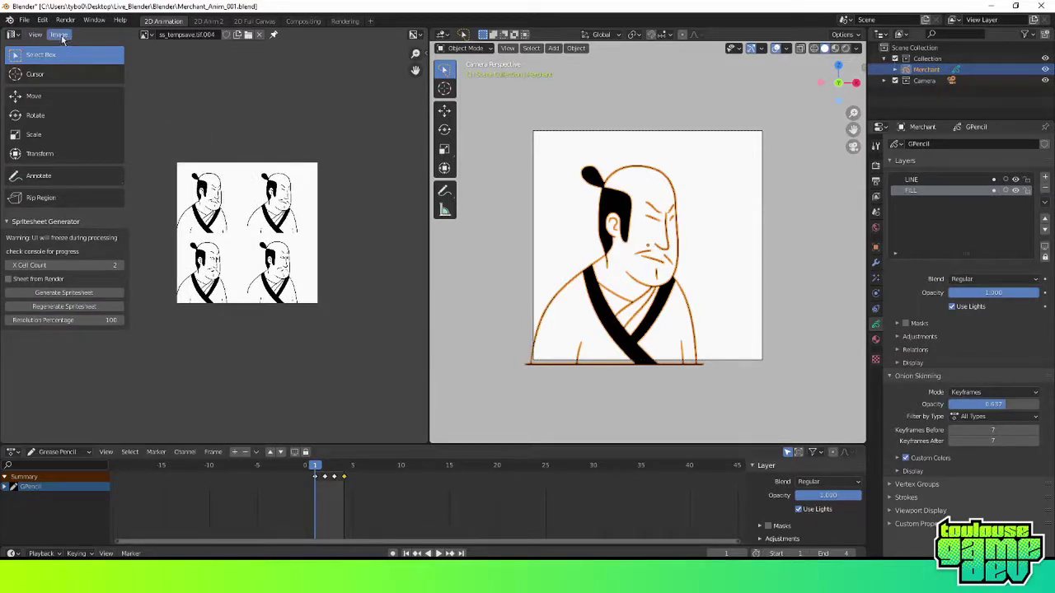
pyautogui.click(15, 35)
pyautogui.press('Escape')
pyautogui.click(60, 35)
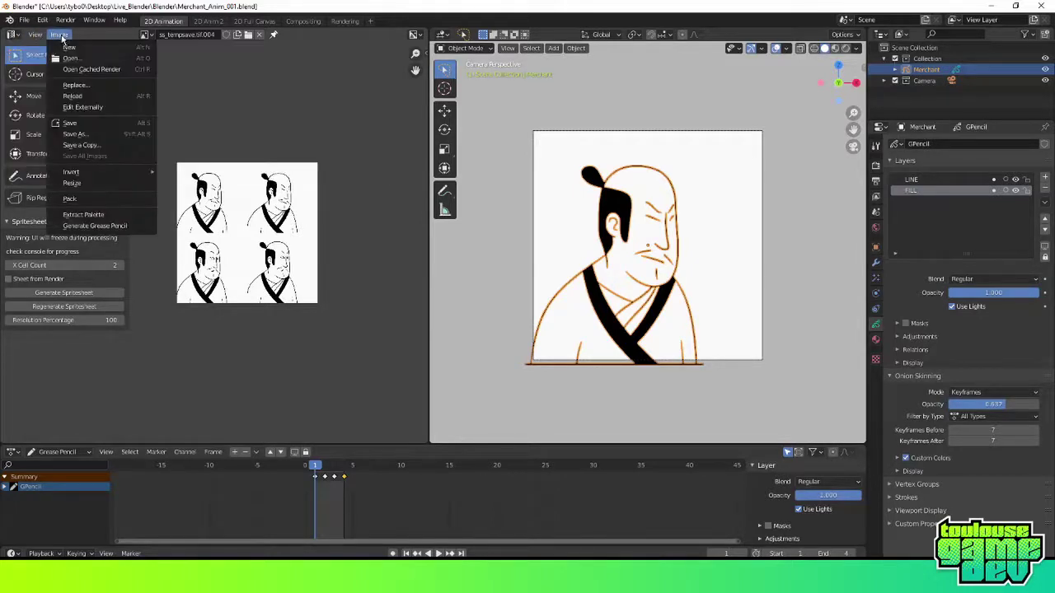
pyautogui.click(84, 136)
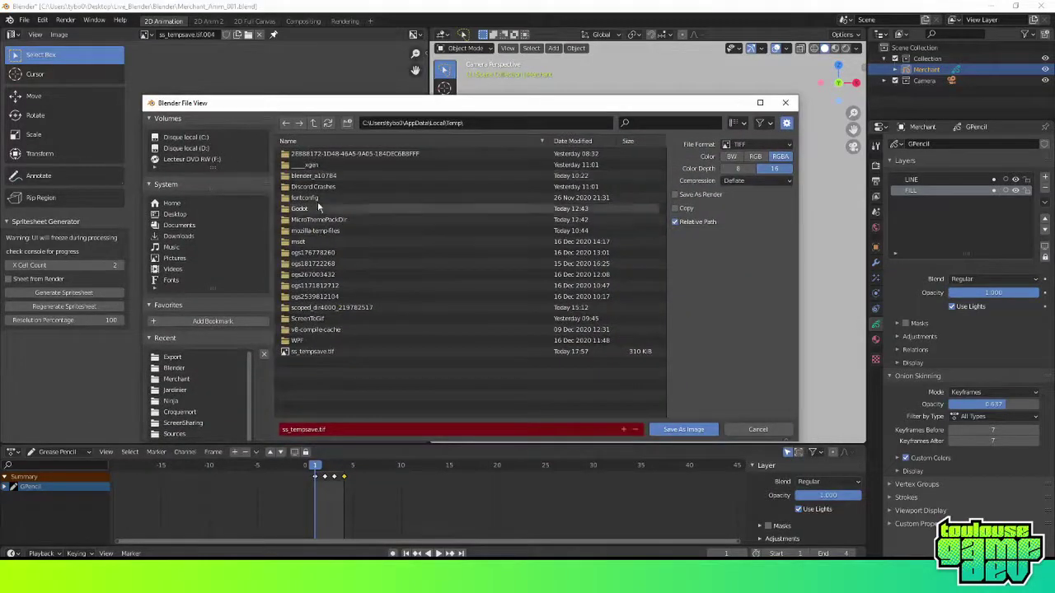
pyautogui.press('Return')
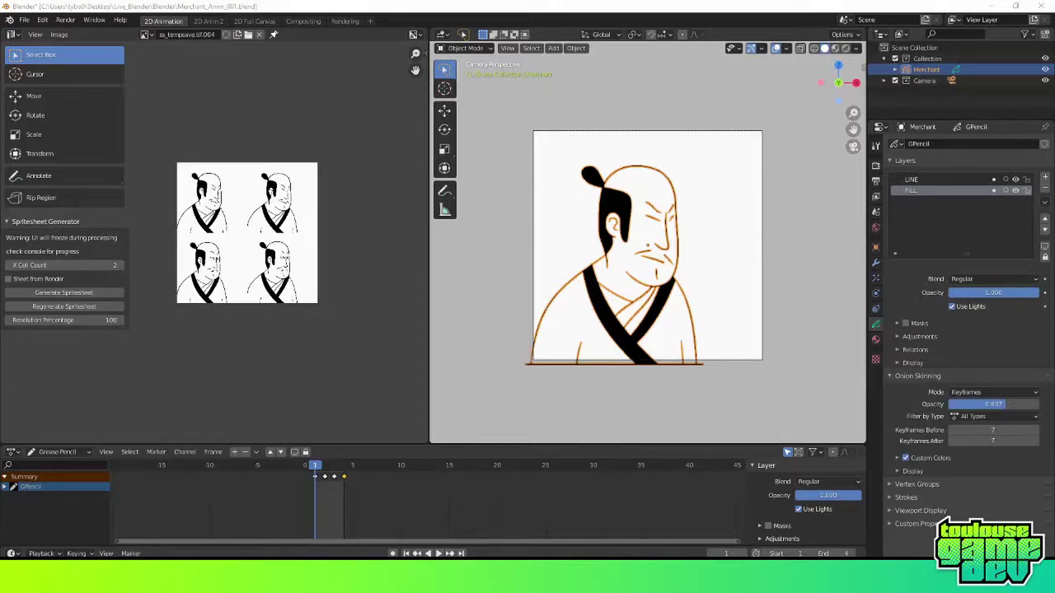
# Save the sprite sheet as EXEMPLE.png, an 8-bit RGB PNG with higher compression
pyautogui.hotkey('shift', 'alt', 's')
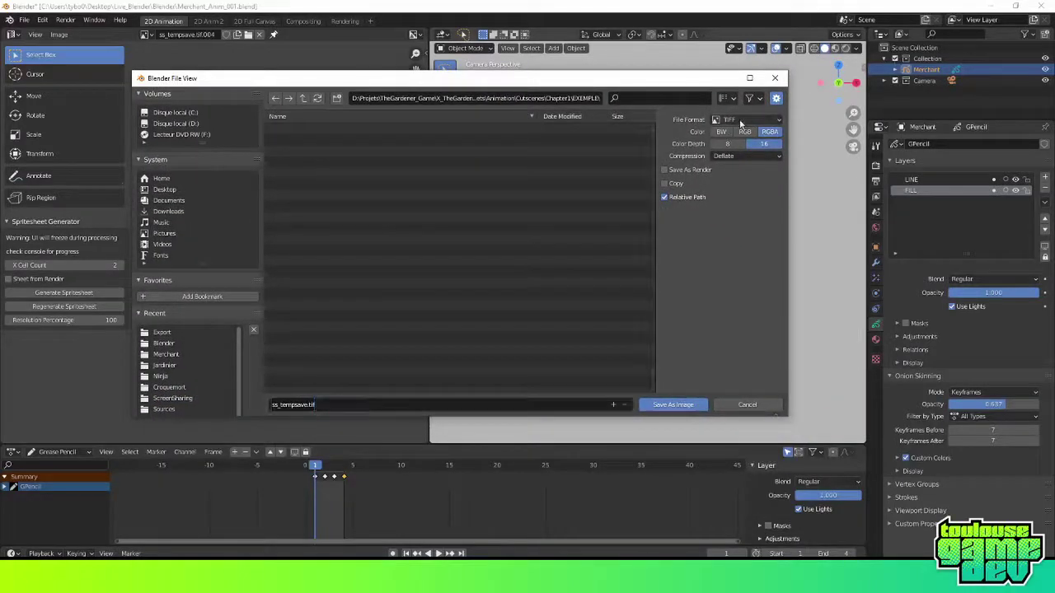
pyautogui.click(738, 120)
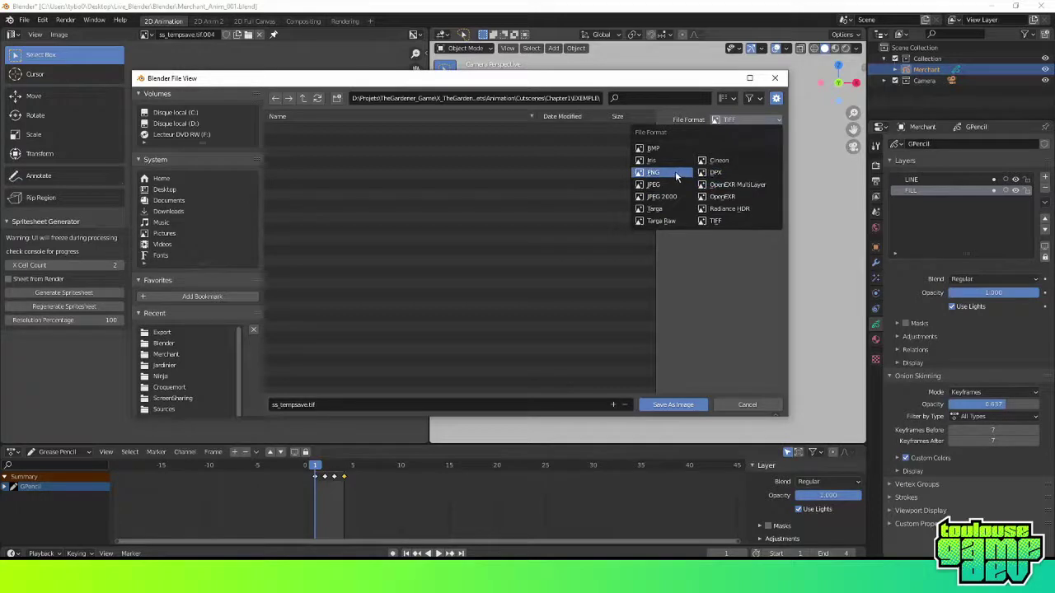
pyautogui.click(675, 175)
pyautogui.click(746, 134)
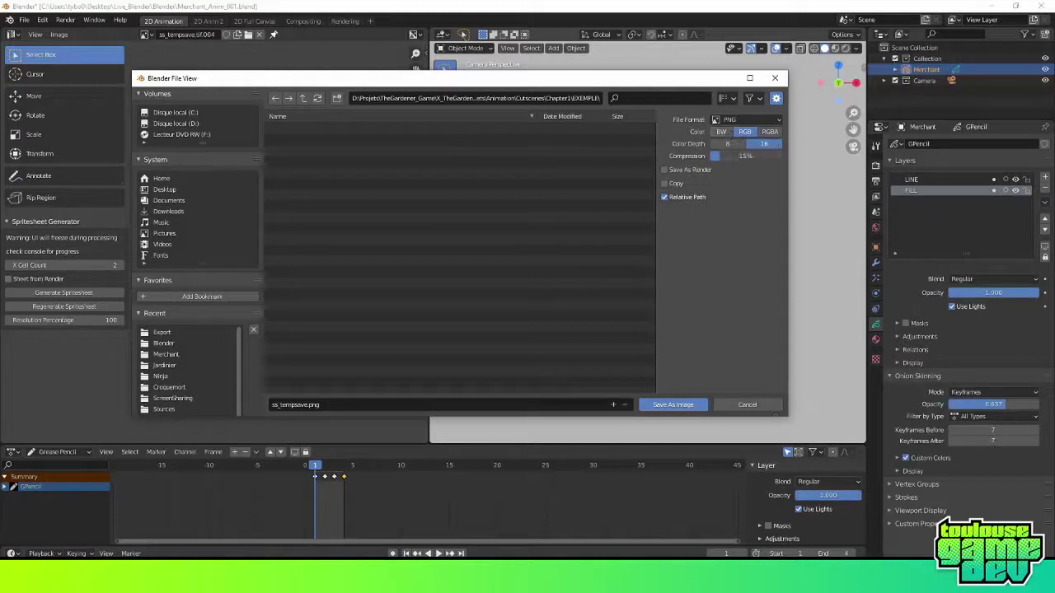
pyautogui.moveTo(733, 156); pyautogui.dragTo(741, 158)
pyautogui.click(722, 145)
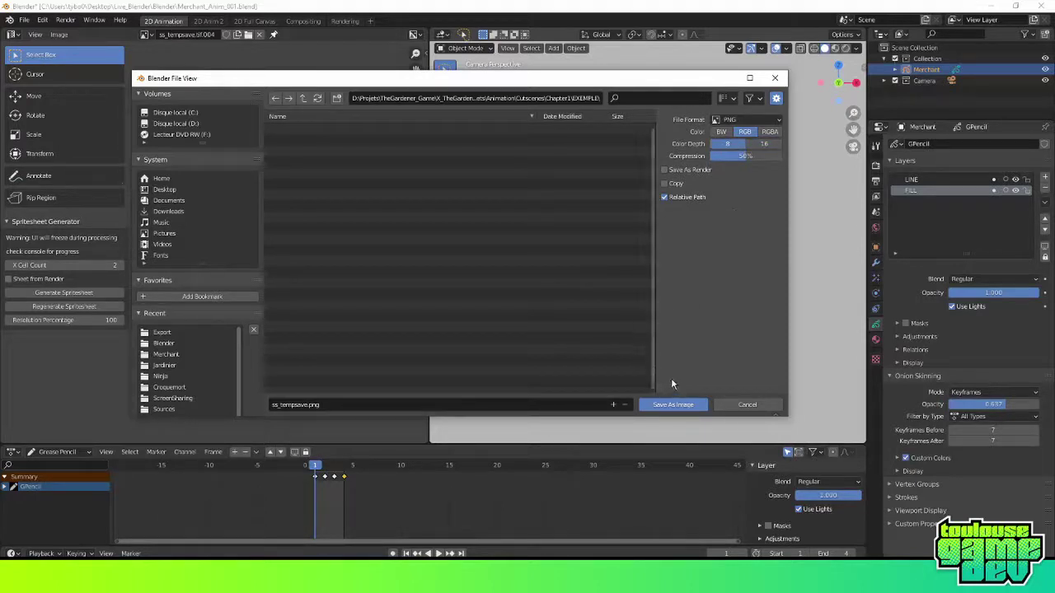
pyautogui.click(340, 404)
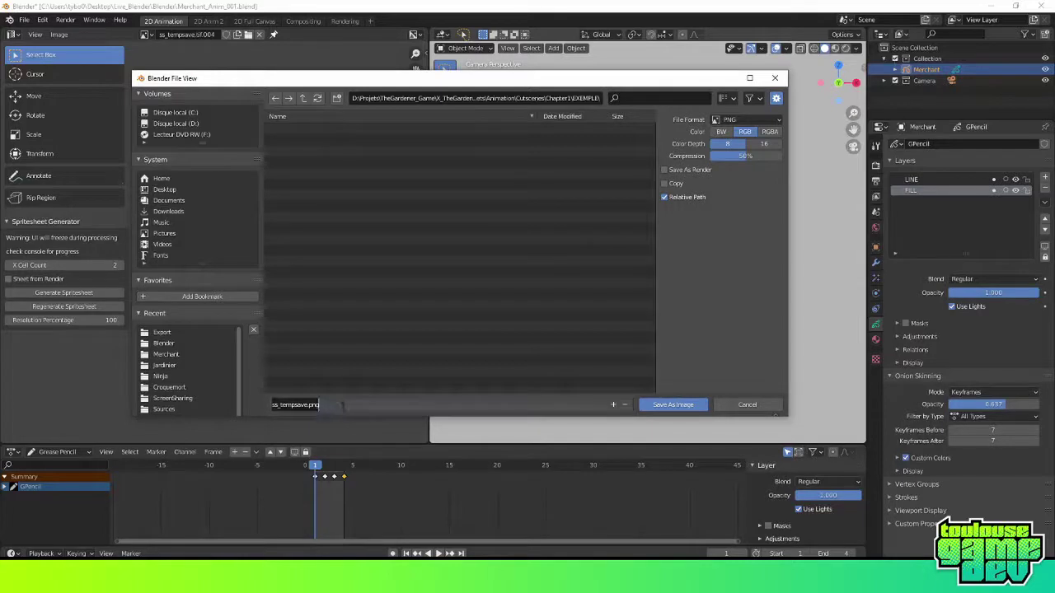
pyautogui.press('BackSpace')
pyautogui.write('EXEMPLE')
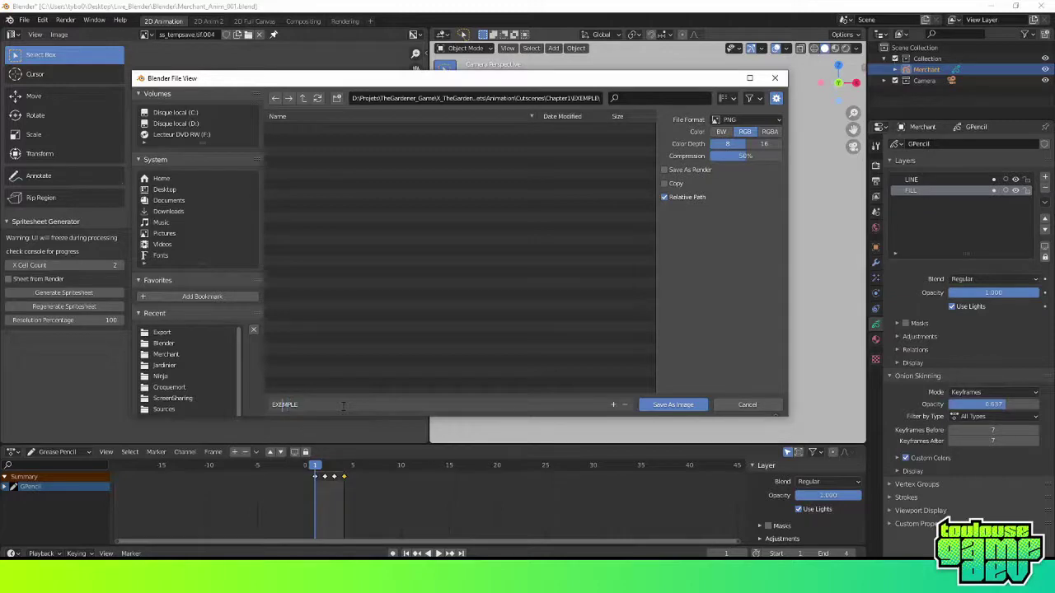
pyautogui.press('Return')
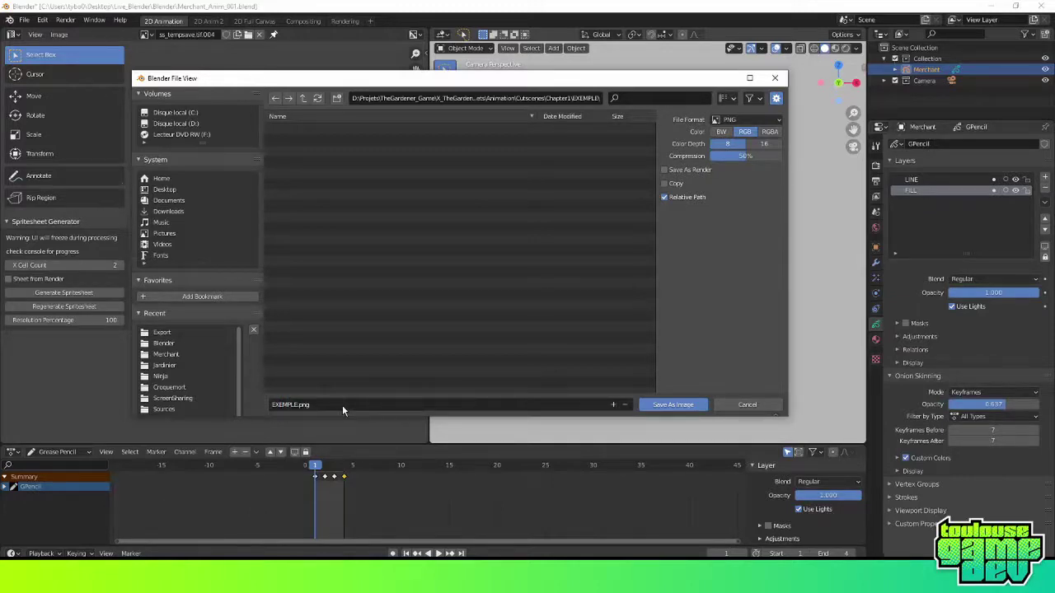
pyautogui.click(684, 405)
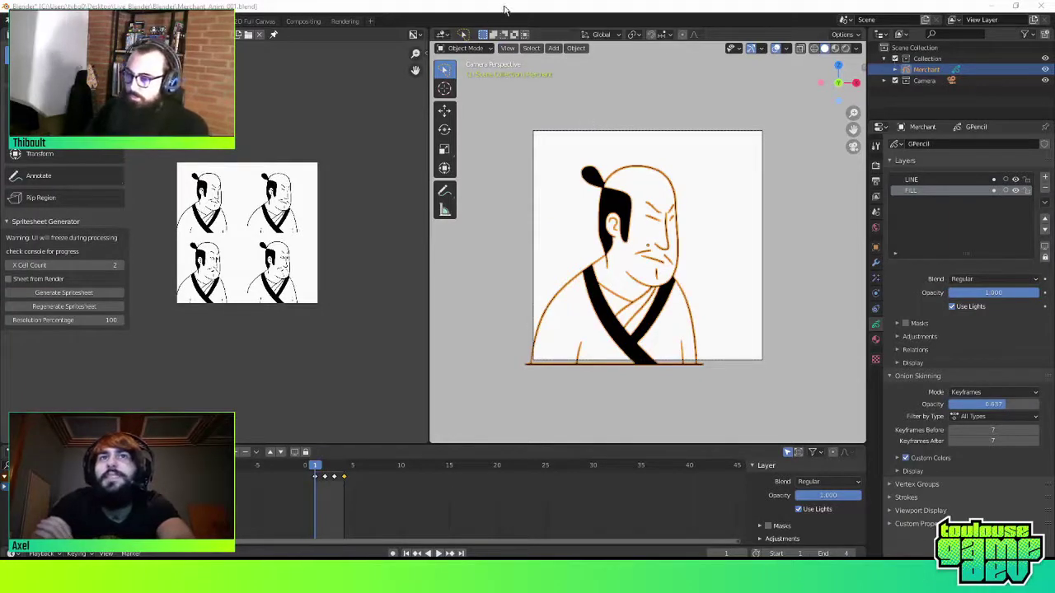
# Narrow the Image Editor so the 3D viewport gets more room
pyautogui.moveTo(431, 153); pyautogui.dragTo(332, 150)
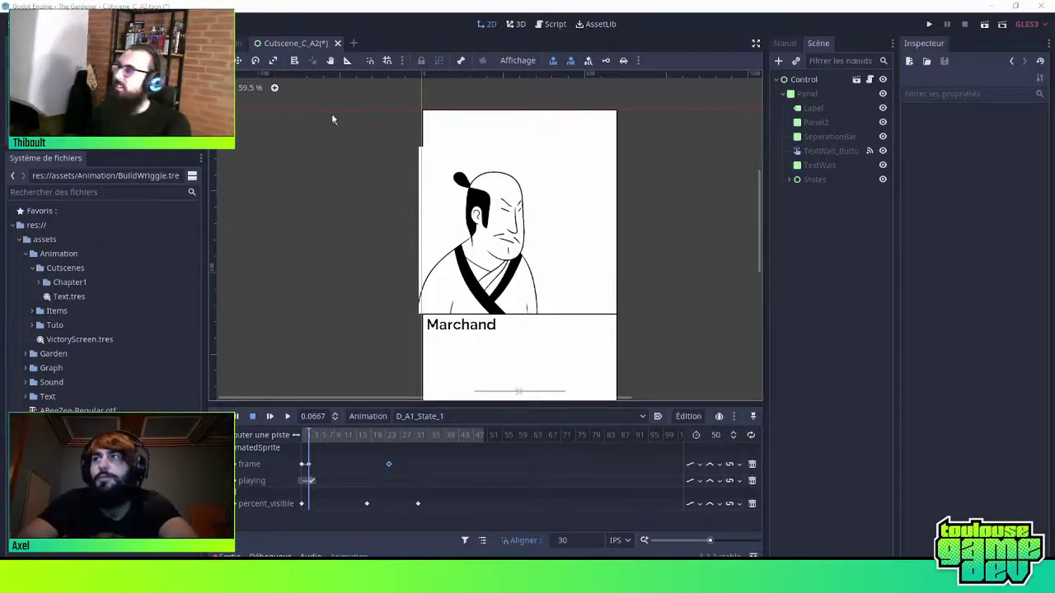
# Add a new scene tab and resize the scene tree and file system docks
pyautogui.click(354, 43)
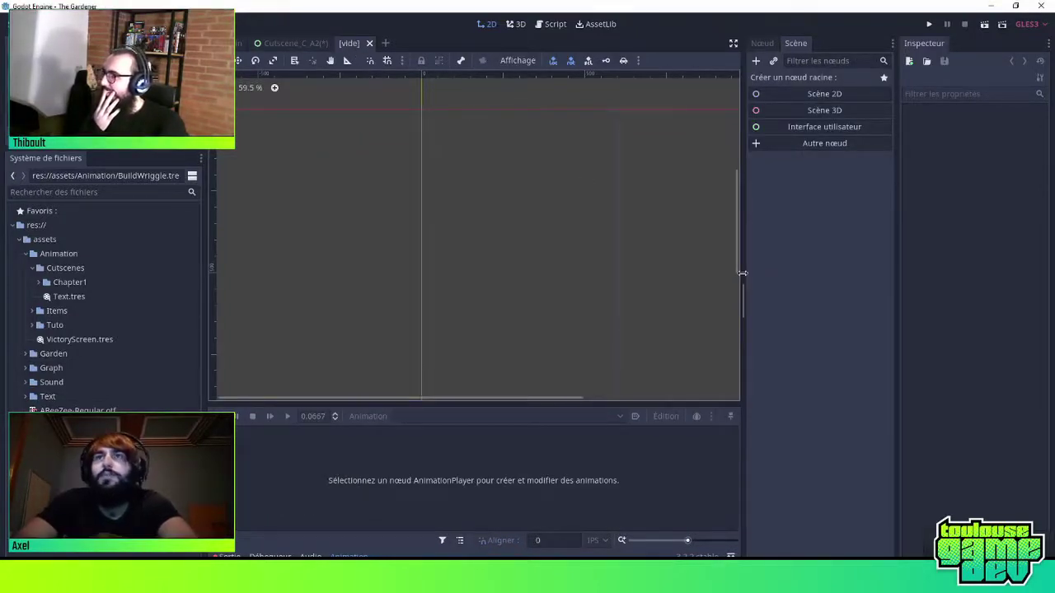
pyautogui.moveTo(742, 272); pyautogui.dragTo(749, 272)
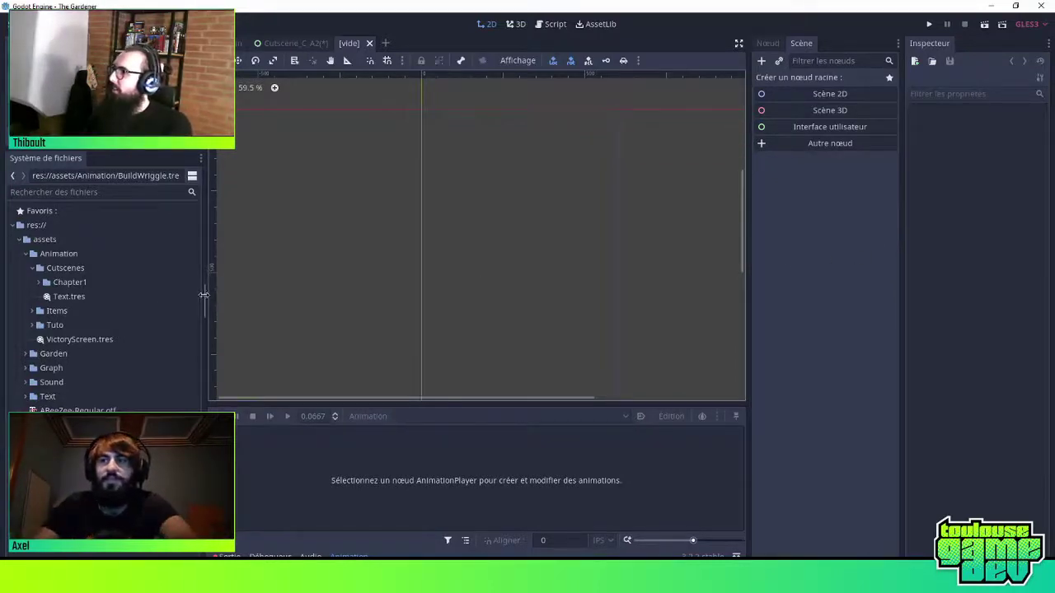
pyautogui.moveTo(203, 294); pyautogui.dragTo(178, 295)
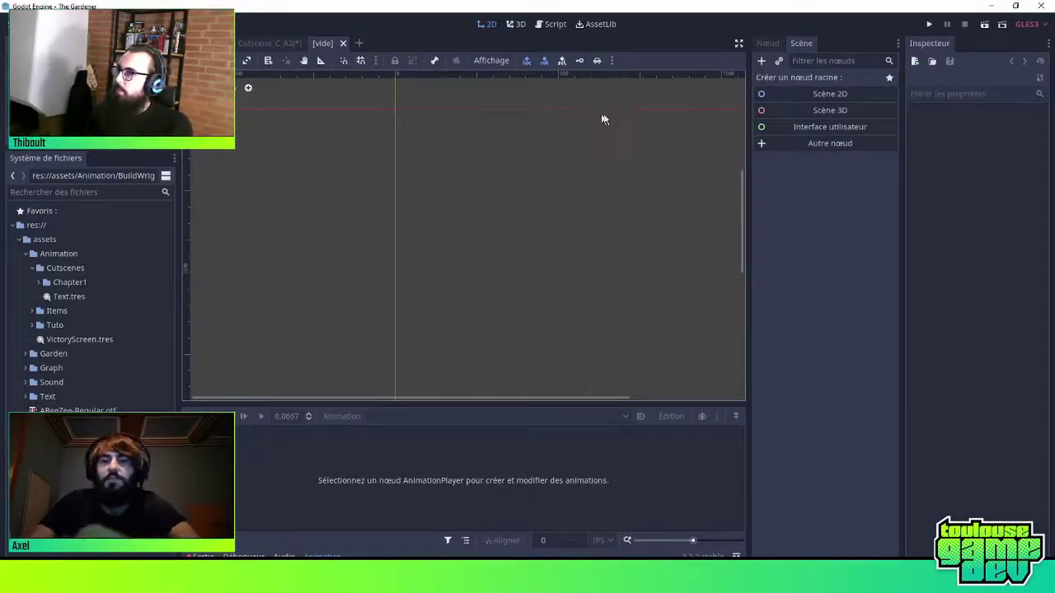
# Create a trial Node2D root scene, then close it with Ne pas enregistrer
pyautogui.click(820, 93)
pyautogui.click(816, 111)
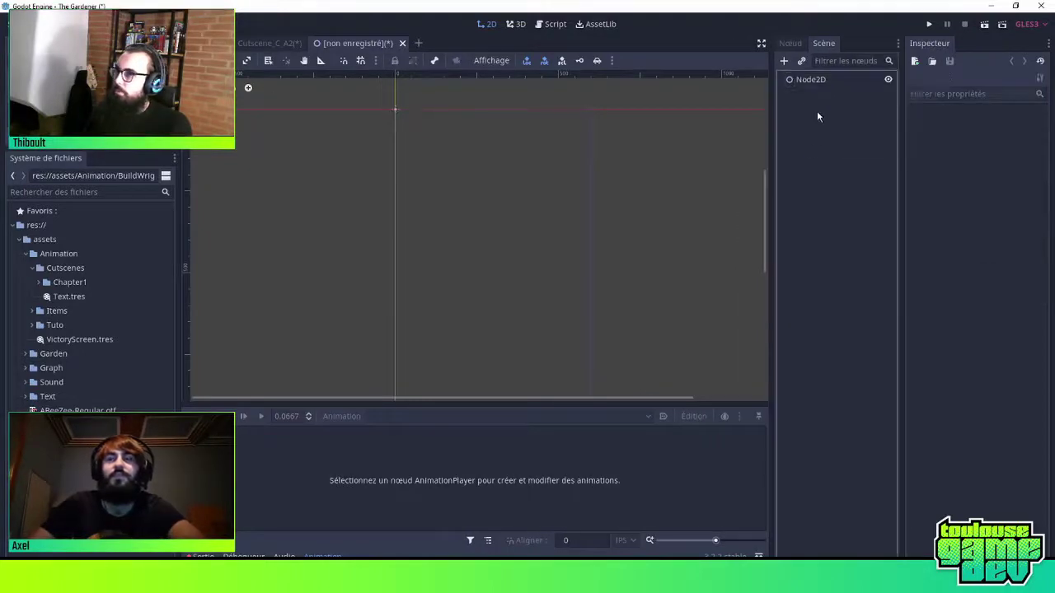
pyautogui.click(817, 82)
pyautogui.rightClick(818, 91)
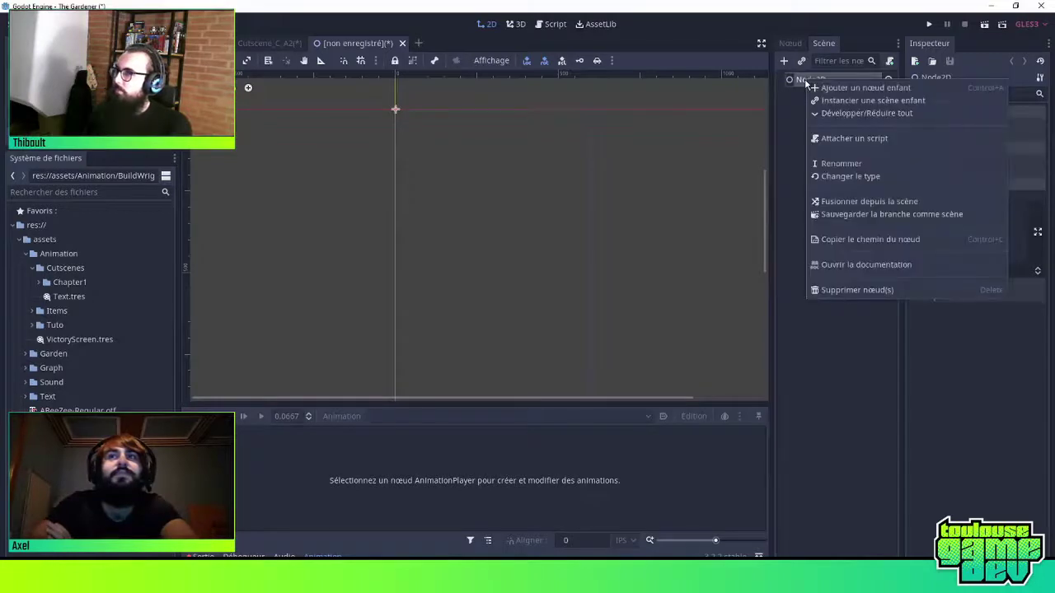
pyautogui.click(824, 79)
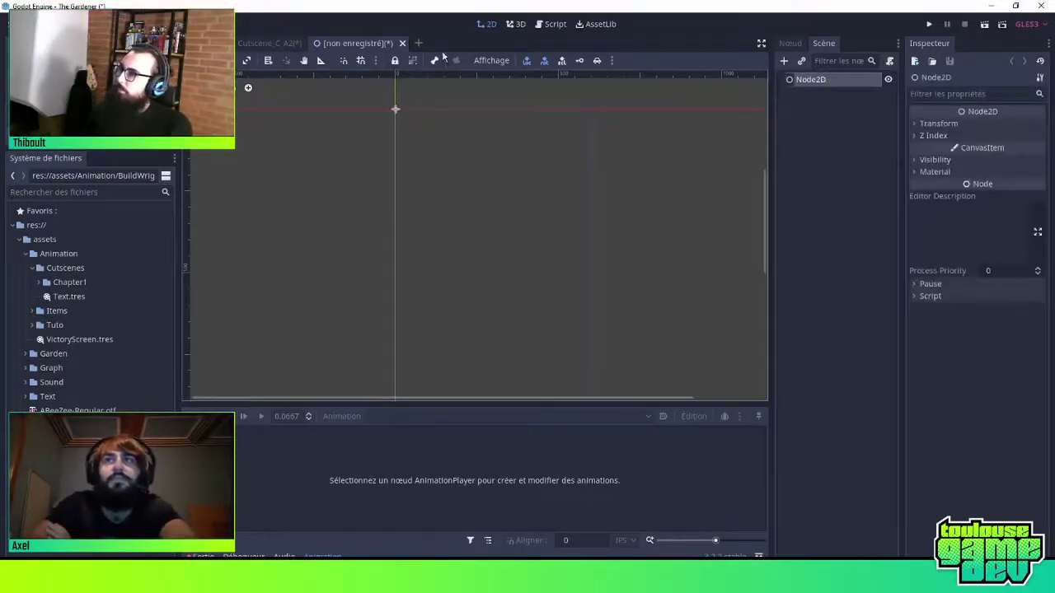
pyautogui.click(418, 42)
pyautogui.click(366, 43)
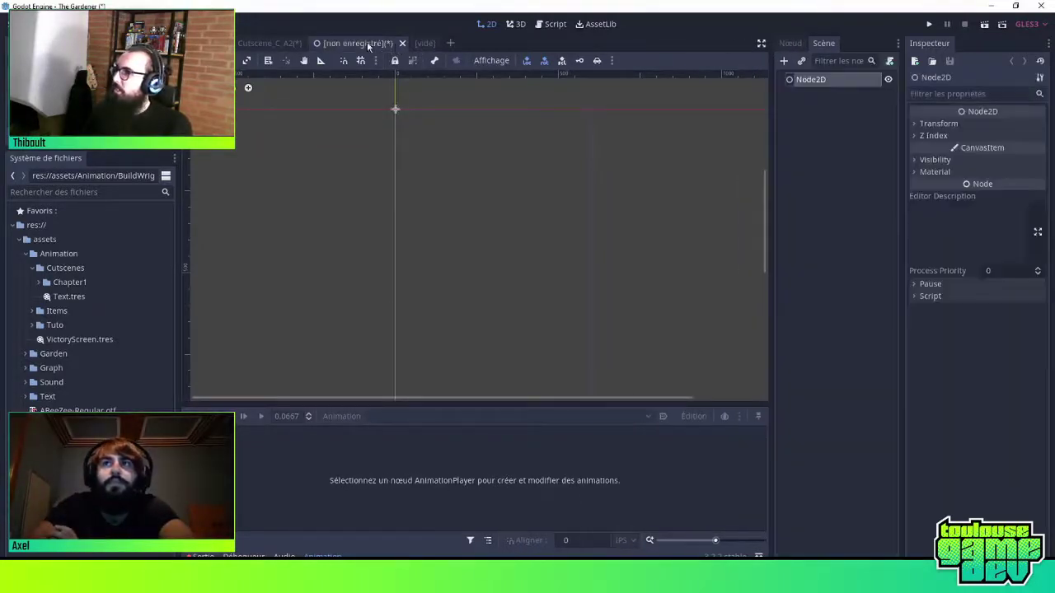
pyautogui.click(401, 44)
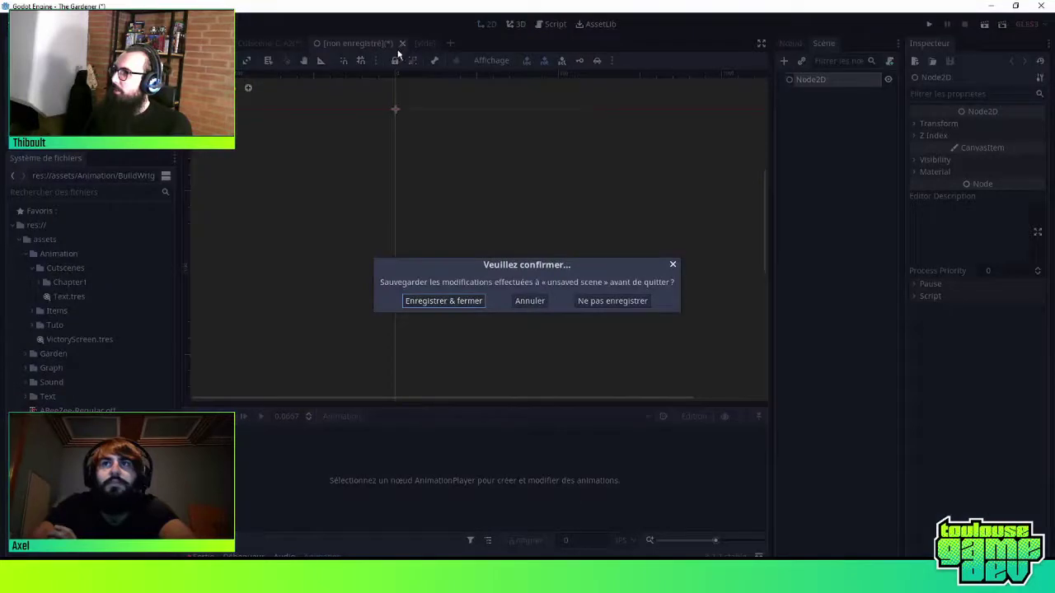
pyautogui.click(607, 302)
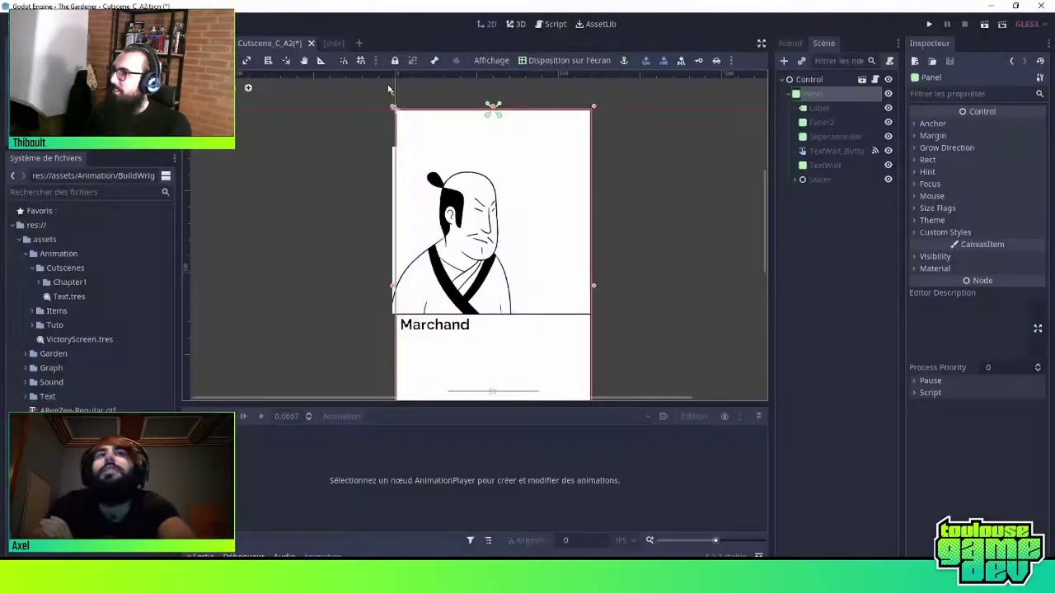
pyautogui.click(332, 46)
# Glance at Cutscene_C_A2, then switch to the empty [vide] scene tab
pyautogui.click(266, 42)
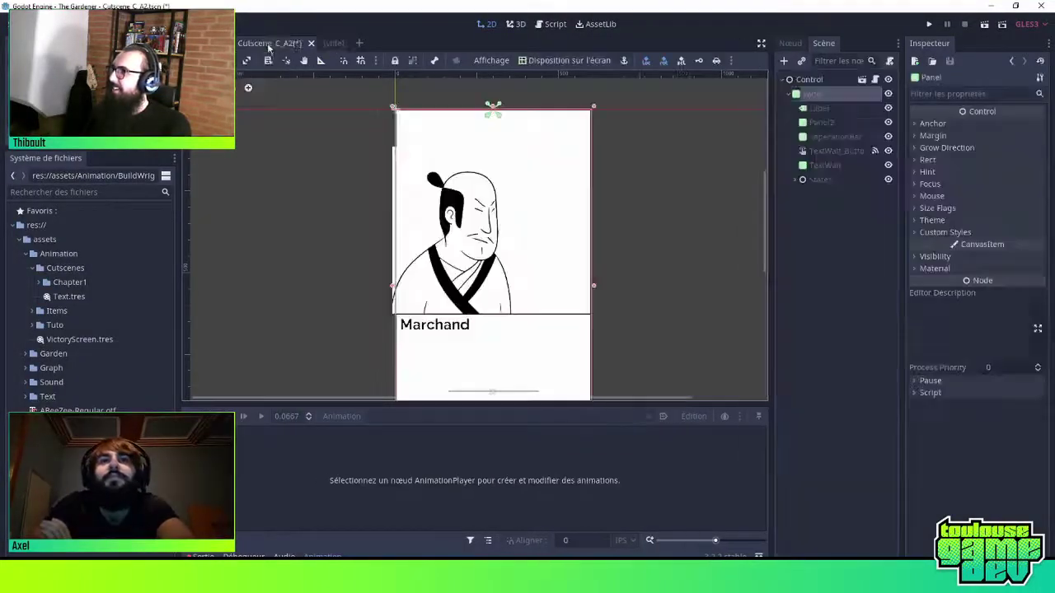
pyautogui.click(322, 43)
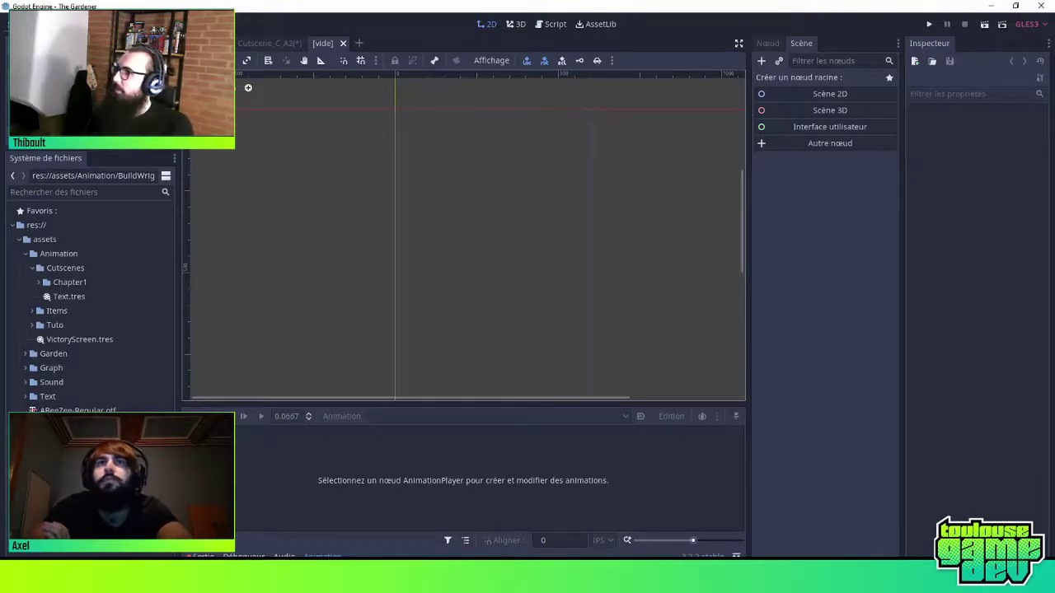
# Create an Interface utilisateur Control root and look through its Inspector properties
pyautogui.click(846, 126)
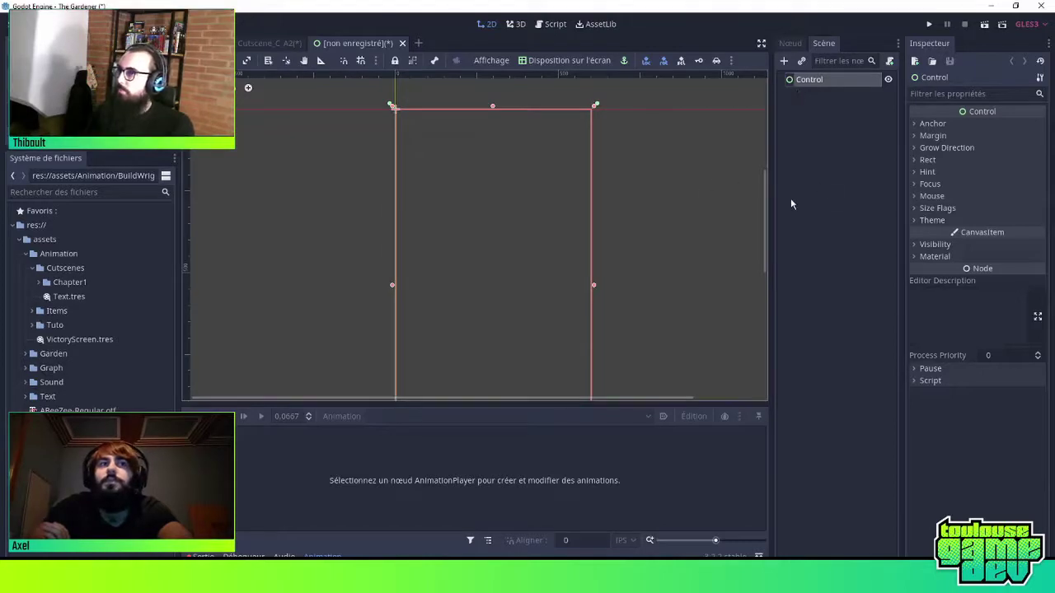
pyautogui.click(927, 161)
pyautogui.click(929, 162)
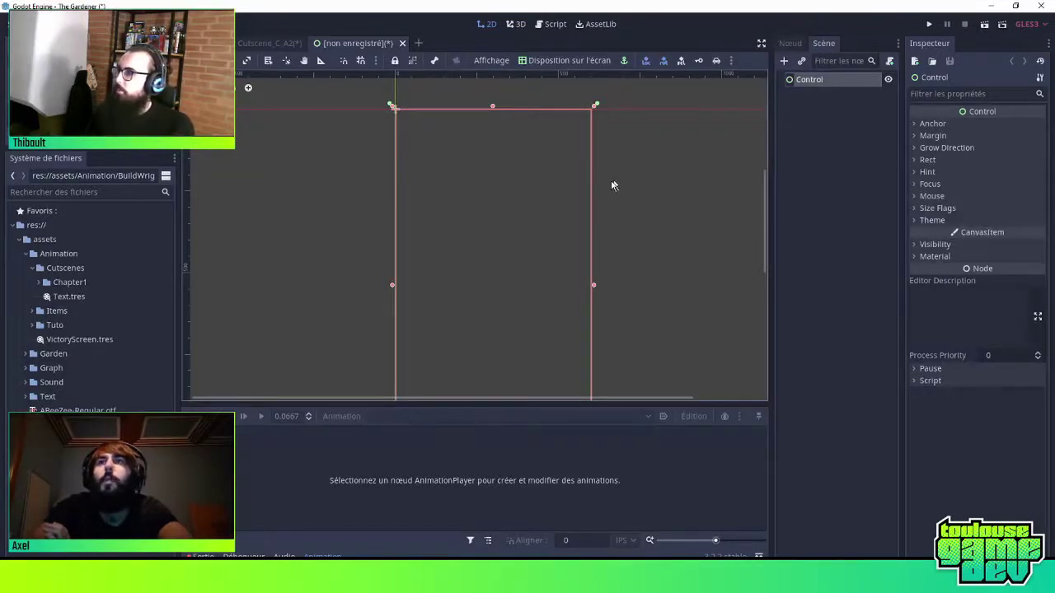
pyautogui.scroll(-1, 659, 194)
pyautogui.scroll(-1, 655, 194)
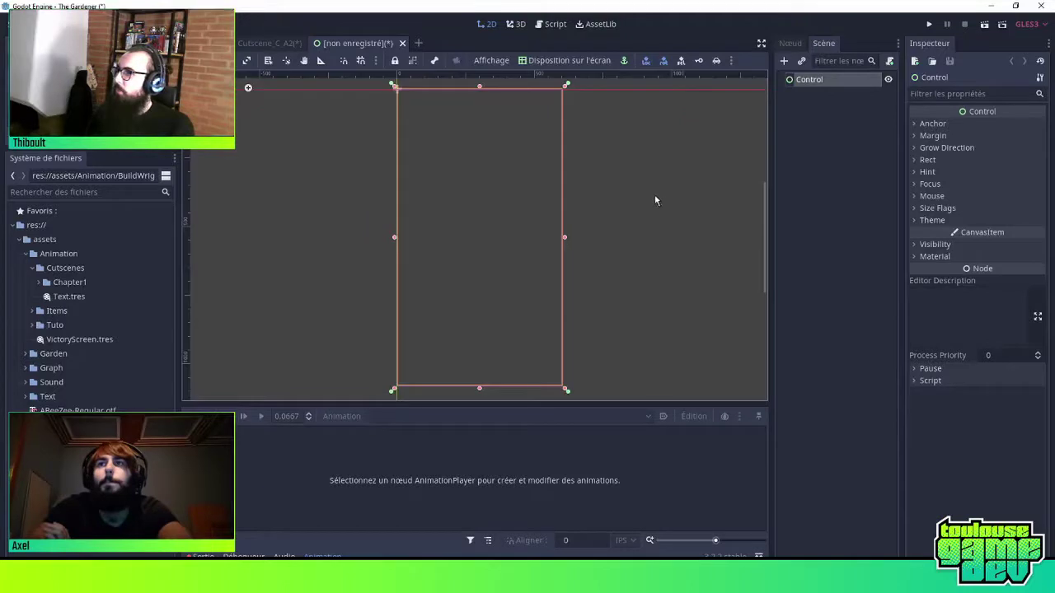
pyautogui.scroll(-1, 654, 200)
pyautogui.scroll(-1, 627, 167)
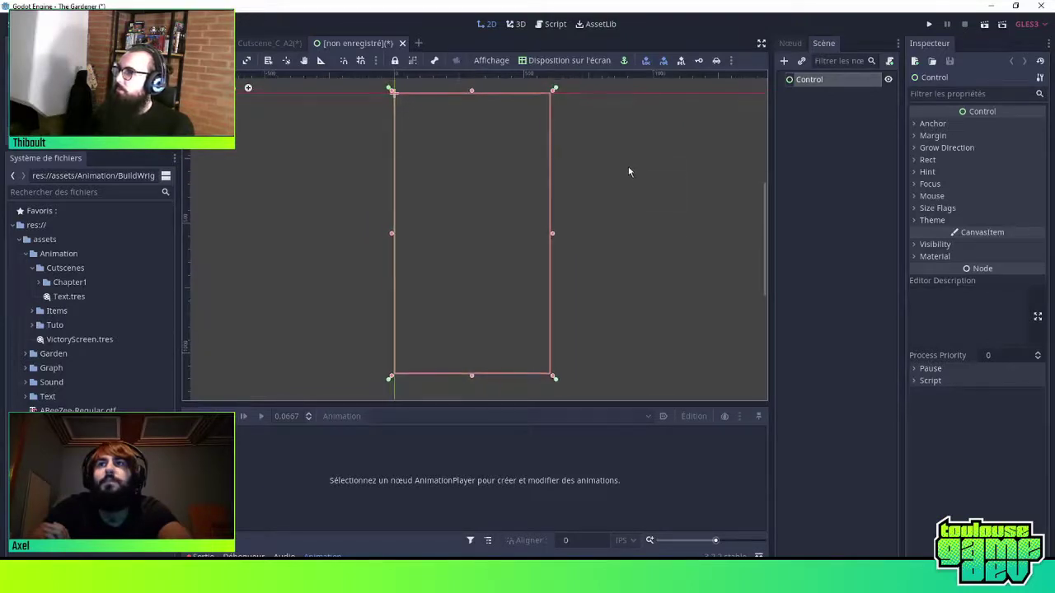
pyautogui.click(844, 119)
pyautogui.click(808, 80)
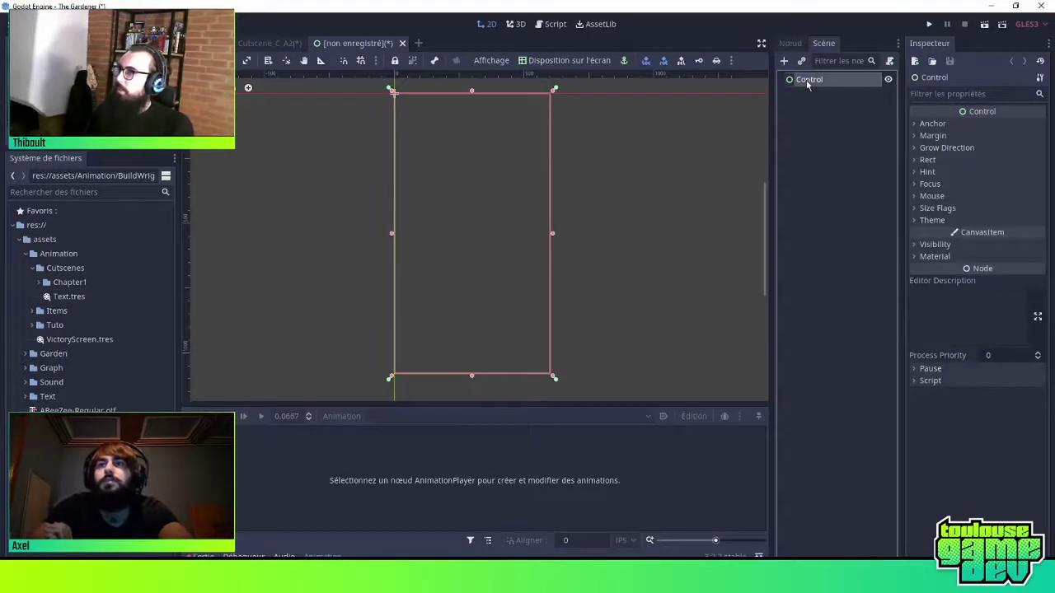
pyautogui.rightClick(811, 84)
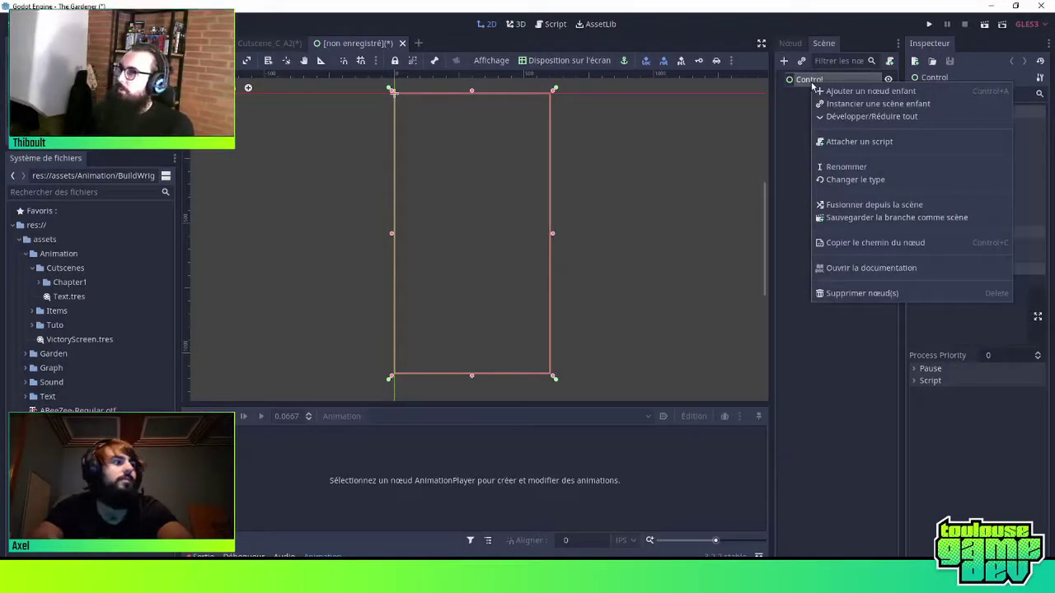
# Instance scenes/cutscenes/Cutscene.tscn under the Control root, found by searching 'cut'
pyautogui.click(924, 105)
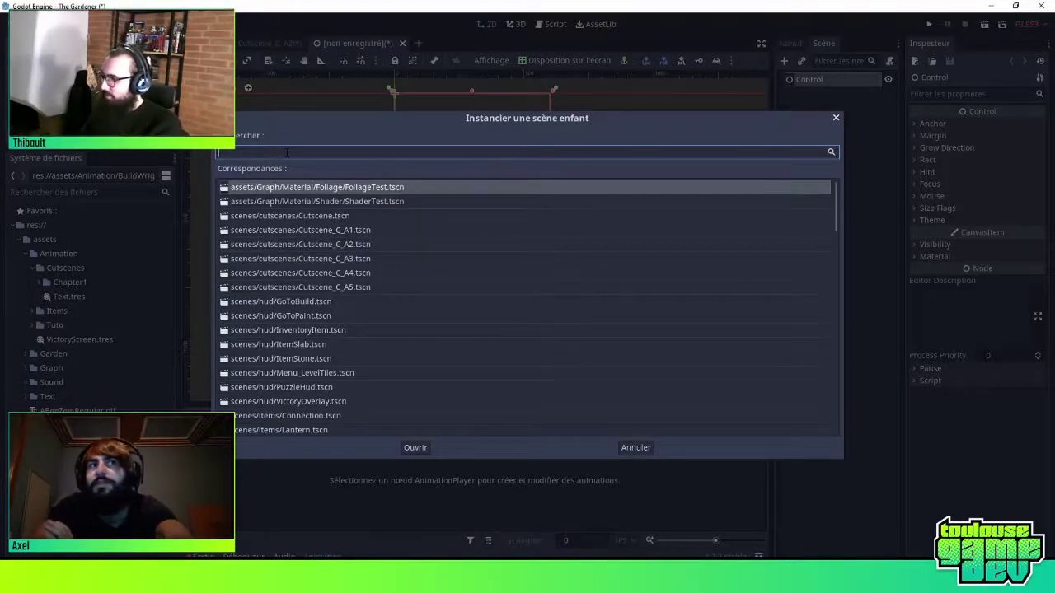
pyautogui.write('cut')
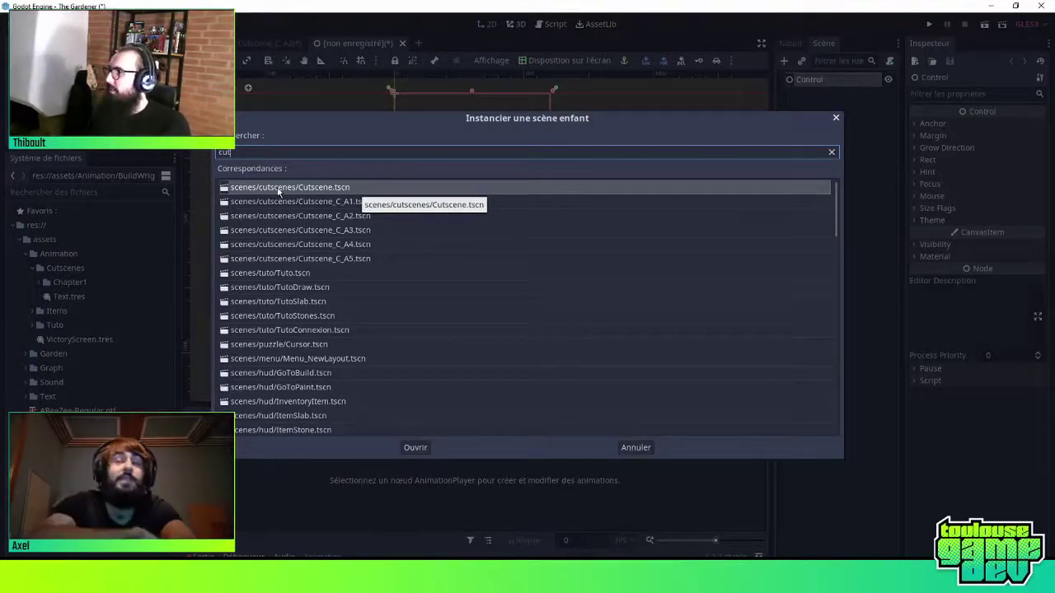
pyautogui.click(412, 448)
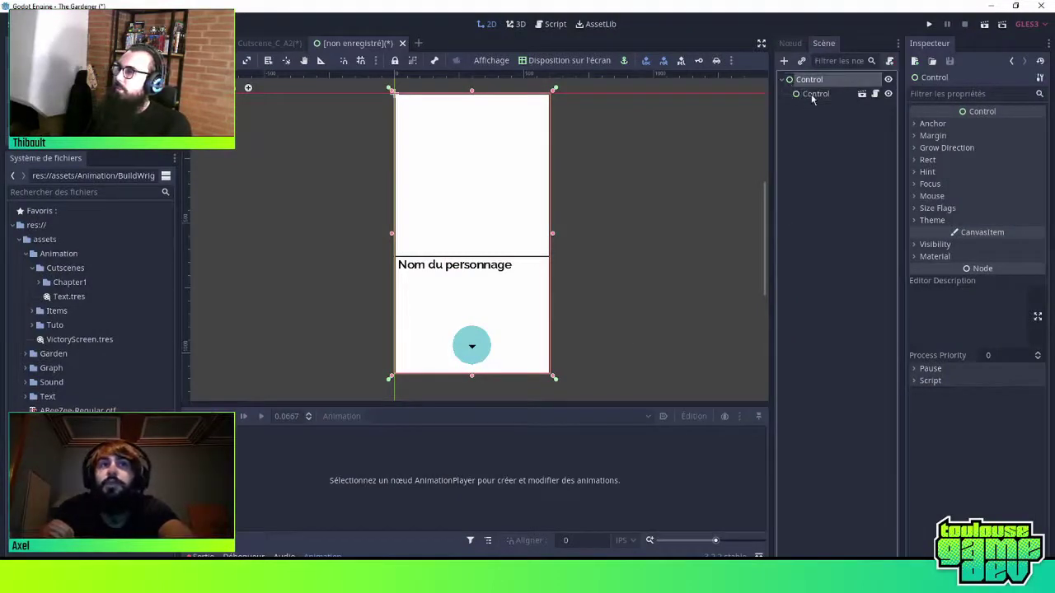
# Enable Enfants modifiables on the instanced Cutscene node
pyautogui.rightClick(815, 95)
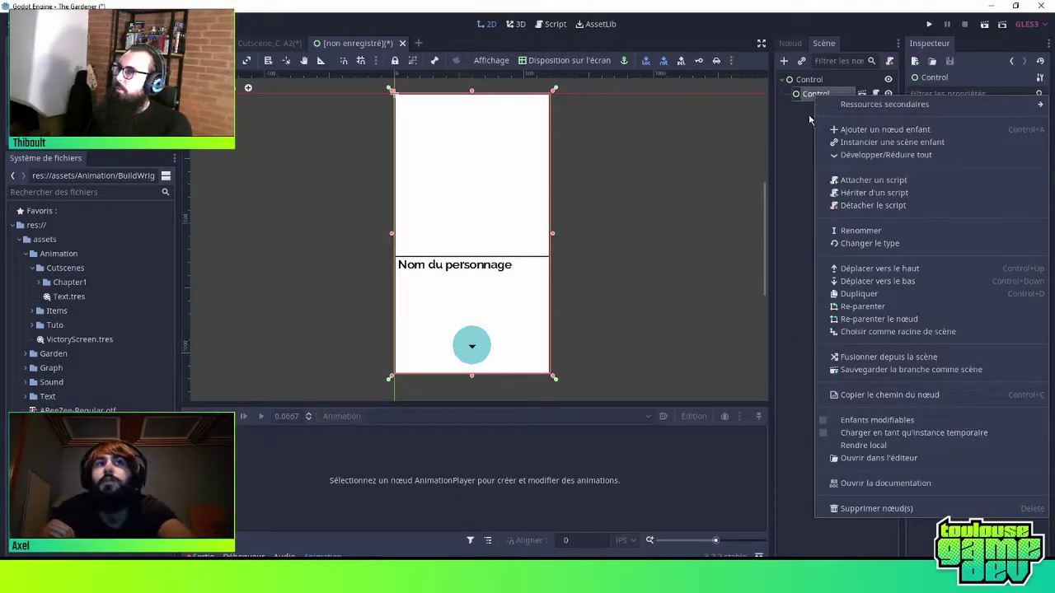
pyautogui.click(801, 123)
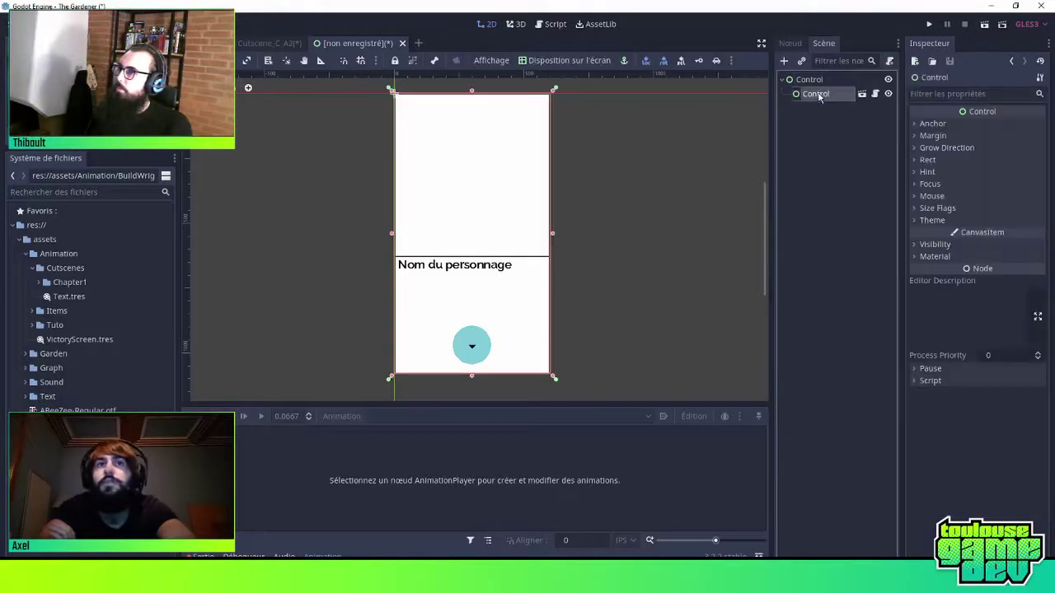
pyautogui.rightClick(816, 99)
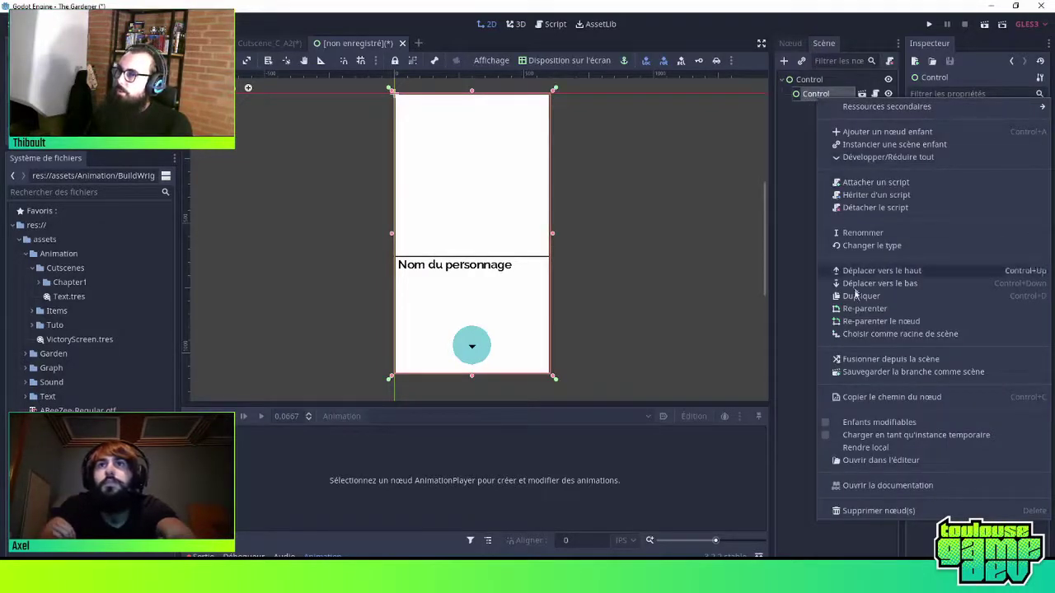
pyautogui.click(830, 423)
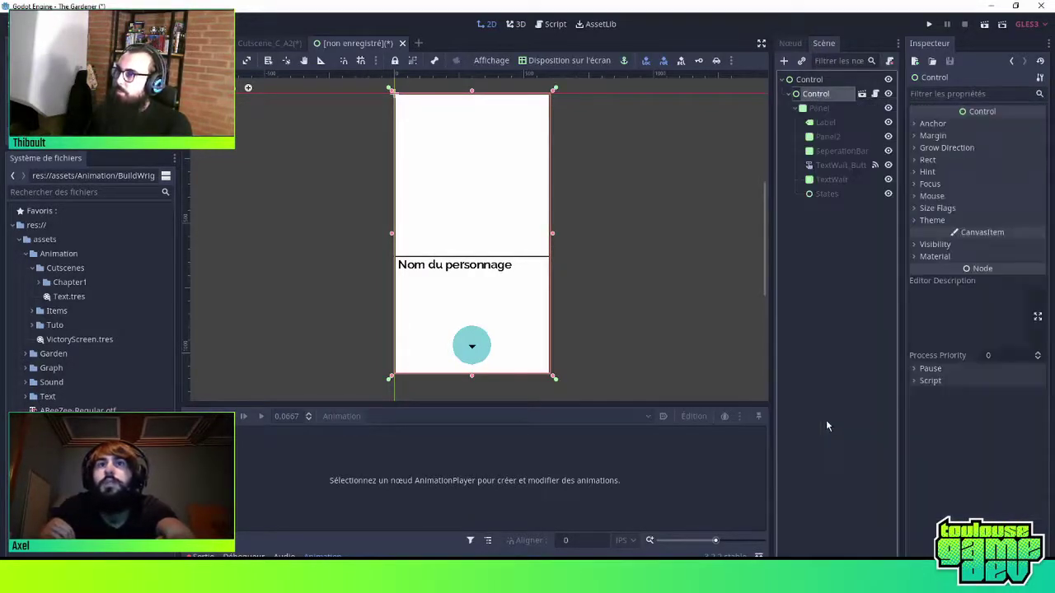
# Select the exposed Panel through States child nodes, then reselect the root Control
pyautogui.click(817, 109)
pyautogui.click(830, 194)
pyautogui.click(819, 109)
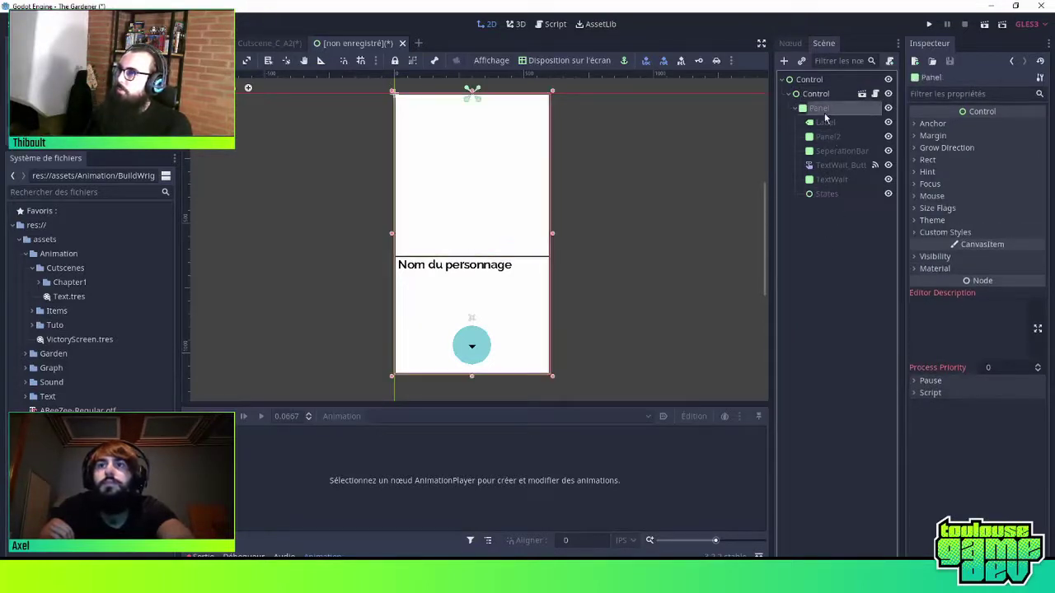
pyautogui.click(829, 192)
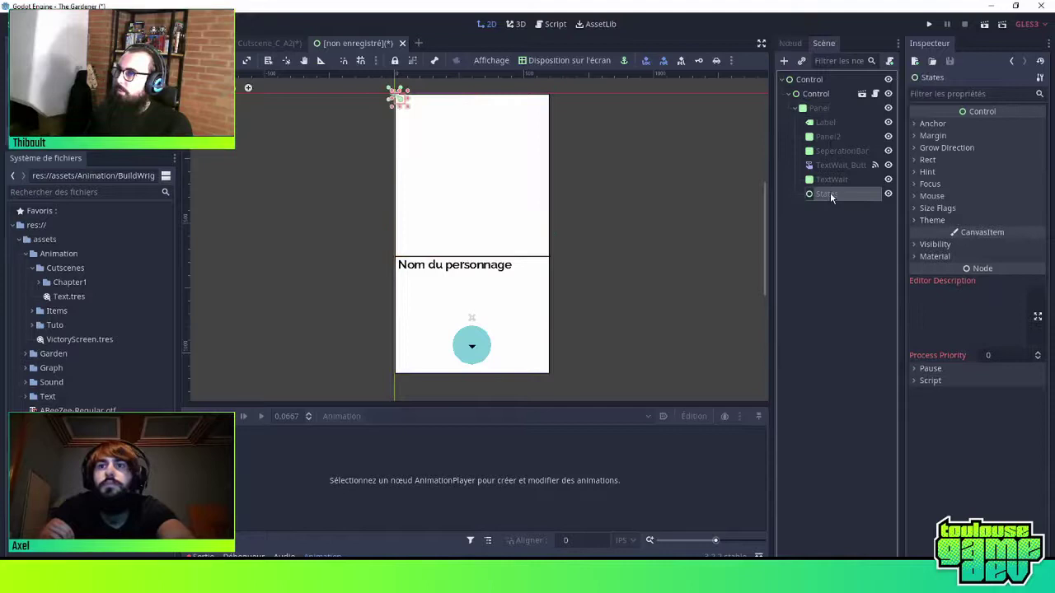
pyautogui.keyDown('shift'); pyautogui.click(825, 110); pyautogui.keyUp('shift')
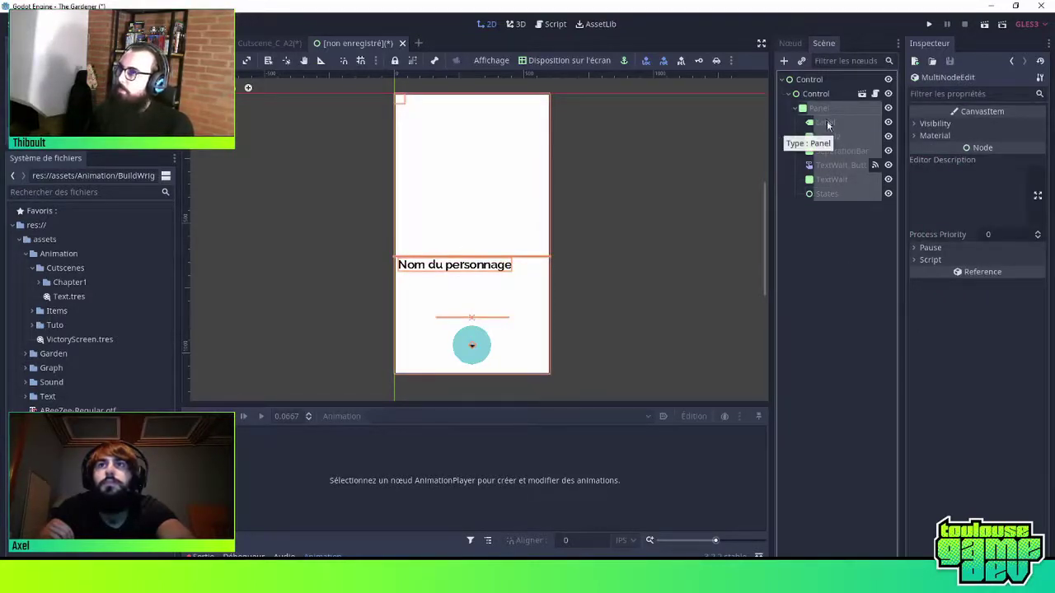
pyautogui.click(848, 242)
pyautogui.click(818, 94)
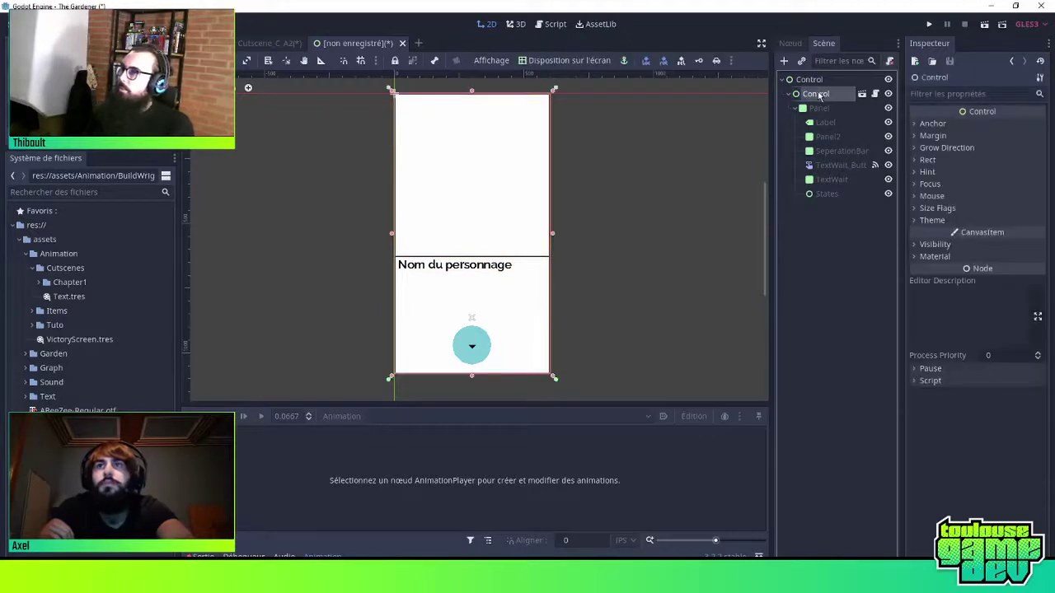
pyautogui.click(816, 81)
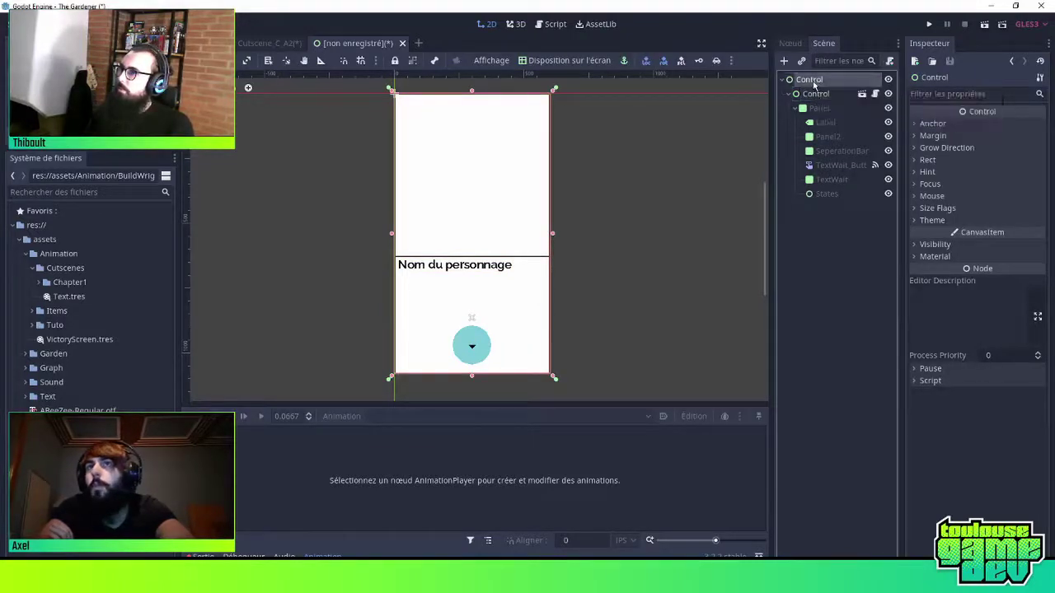
# Close the unsaved scene with Ne pas enregistrer and return to the empty tab
pyautogui.click(807, 94)
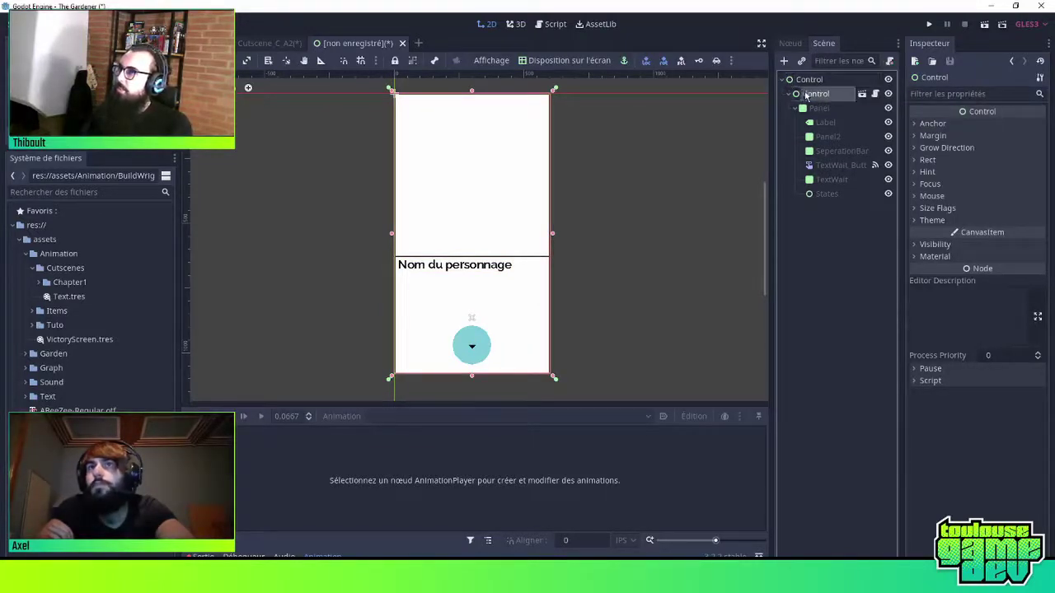
pyautogui.click(418, 43)
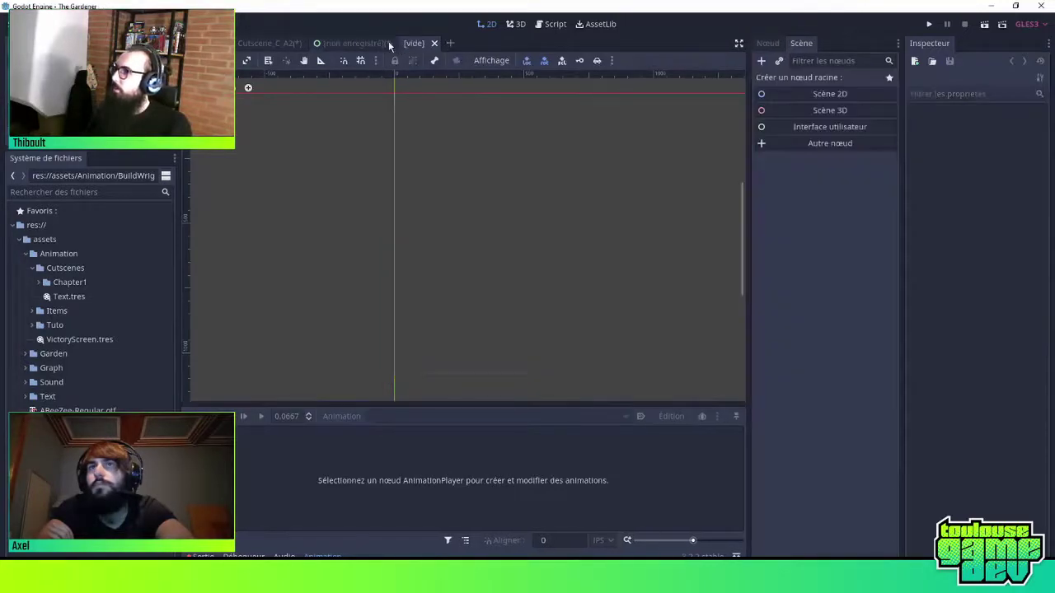
pyautogui.click(389, 42)
pyautogui.click(402, 43)
pyautogui.click(604, 302)
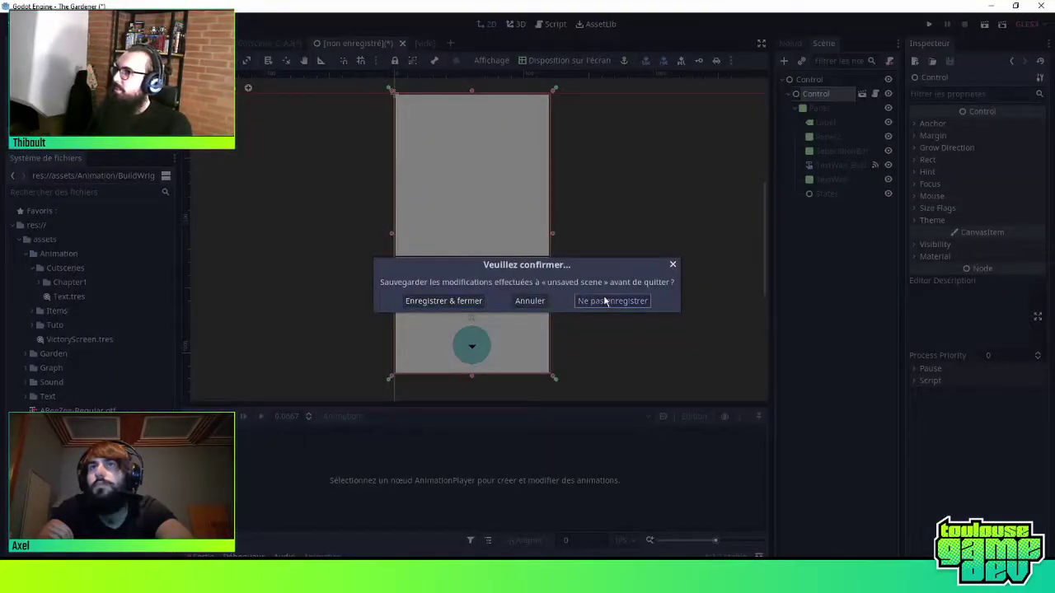
pyautogui.click(605, 301)
pyautogui.click(333, 44)
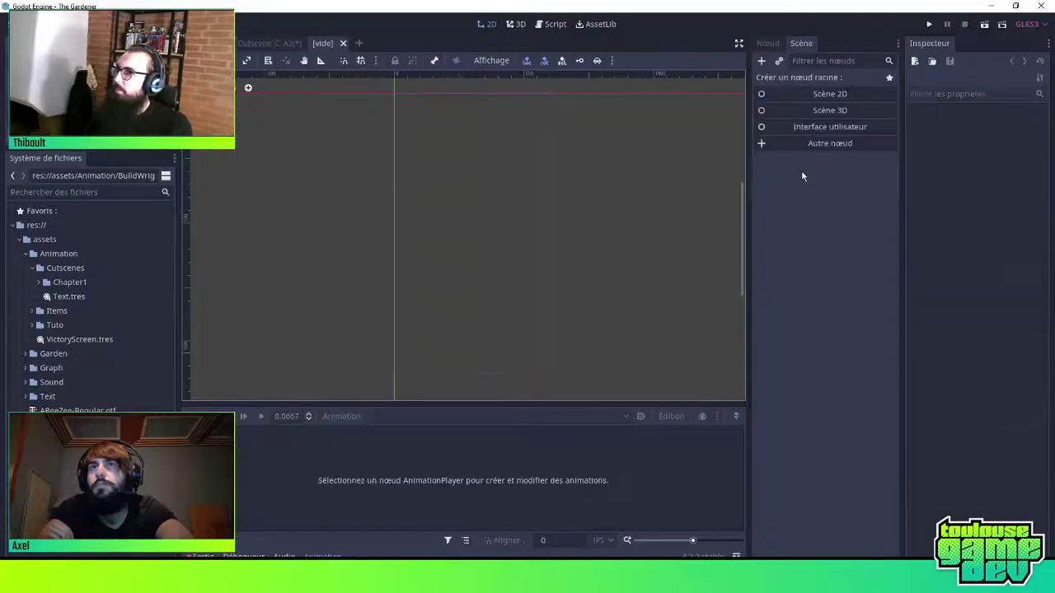
# Browse the custom root node type list, picking Control but cancelling
pyautogui.click(819, 146)
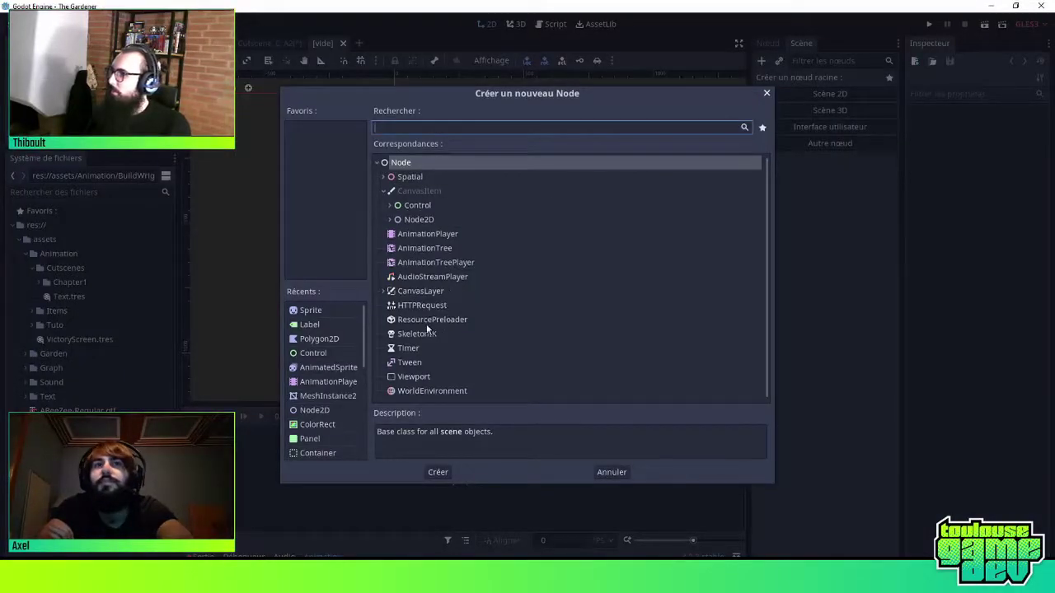
pyautogui.click(766, 93)
pyautogui.click(271, 43)
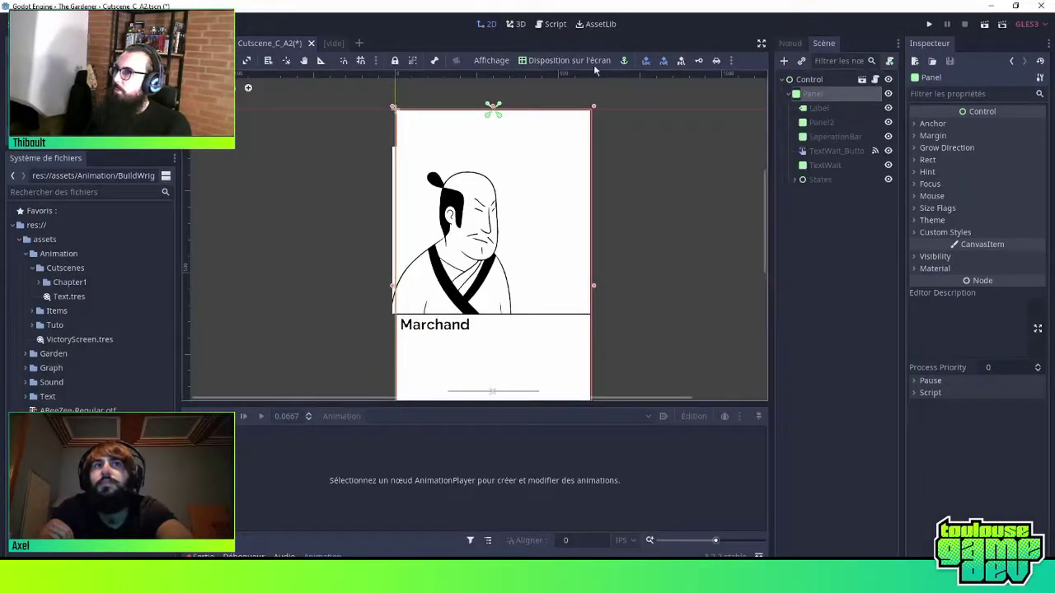
pyautogui.click(328, 44)
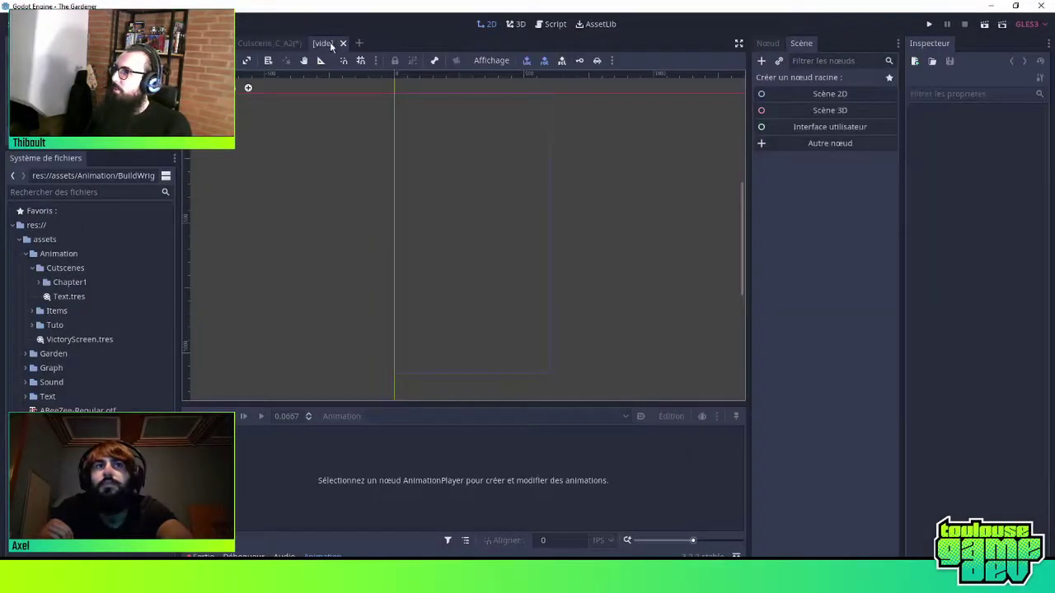
pyautogui.click(832, 143)
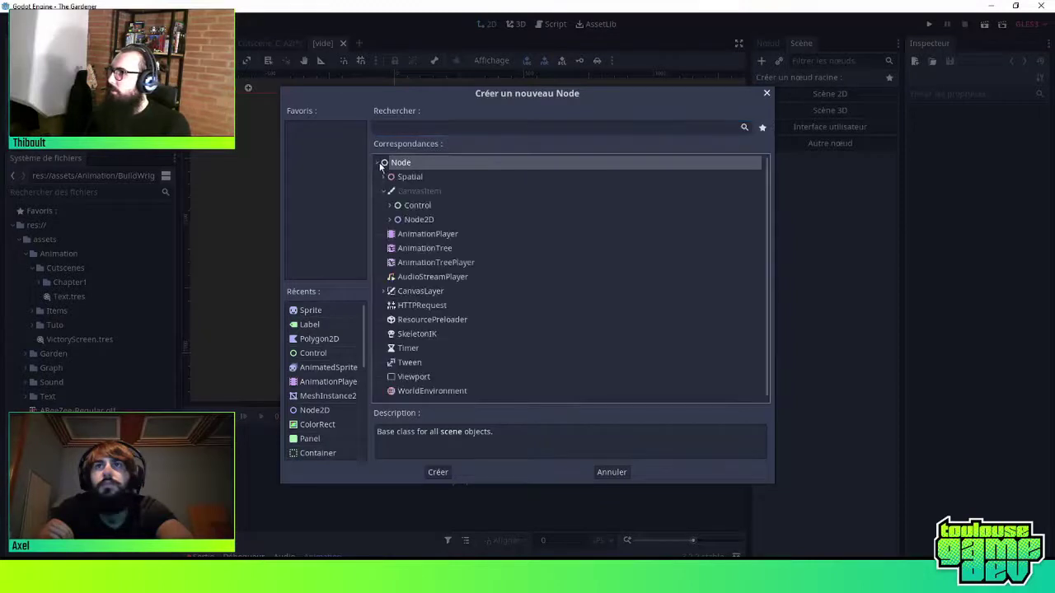
pyautogui.click(423, 207)
pyautogui.click(614, 476)
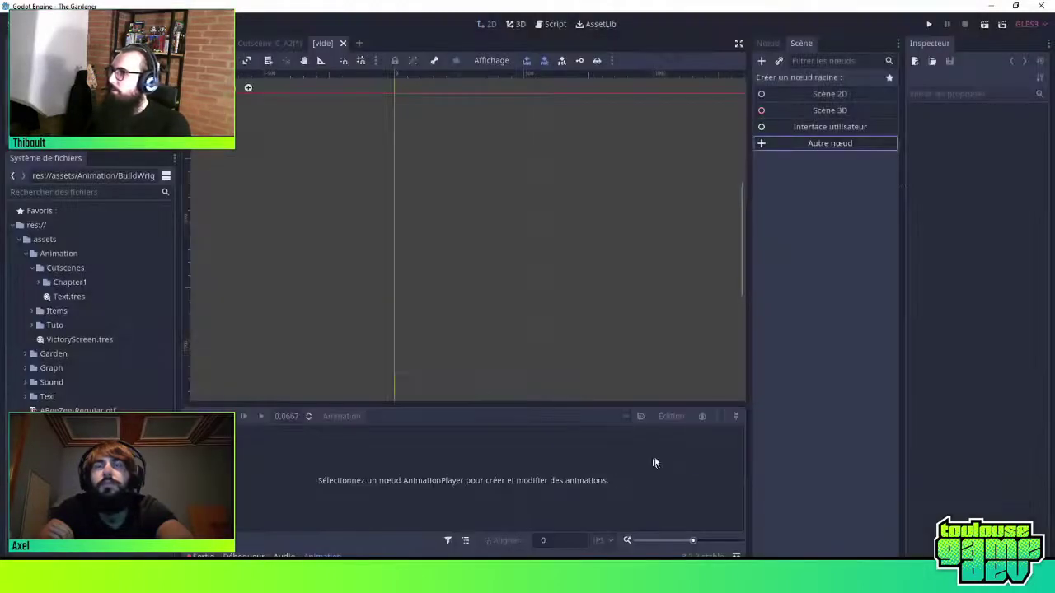
# Create a Control root and instance Cutscene.tscn under it, found by searching 'cutsce'
pyautogui.click(814, 129)
pyautogui.rightClick(816, 80)
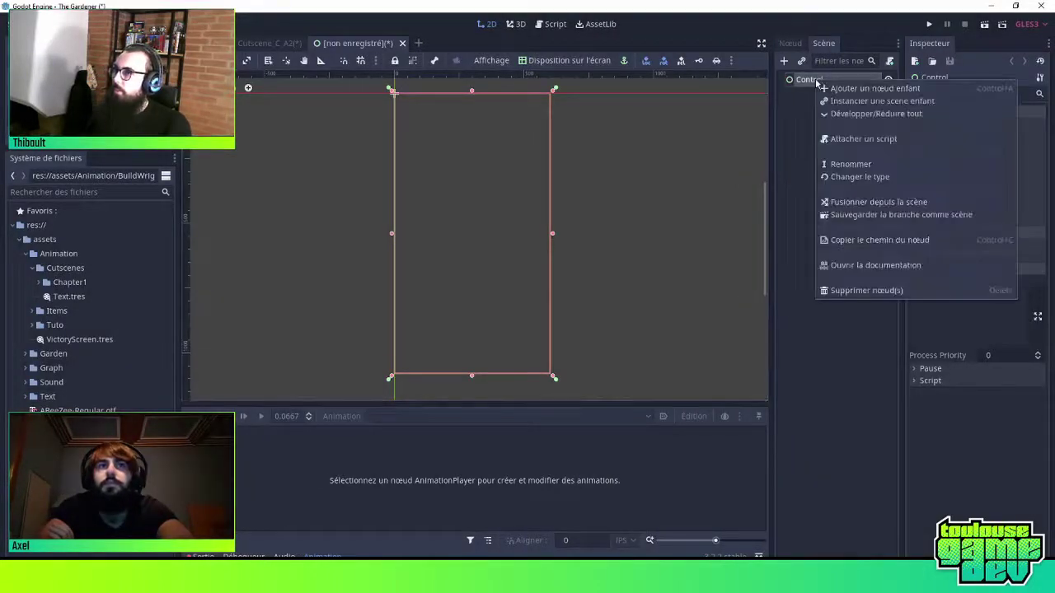
pyautogui.click(855, 103)
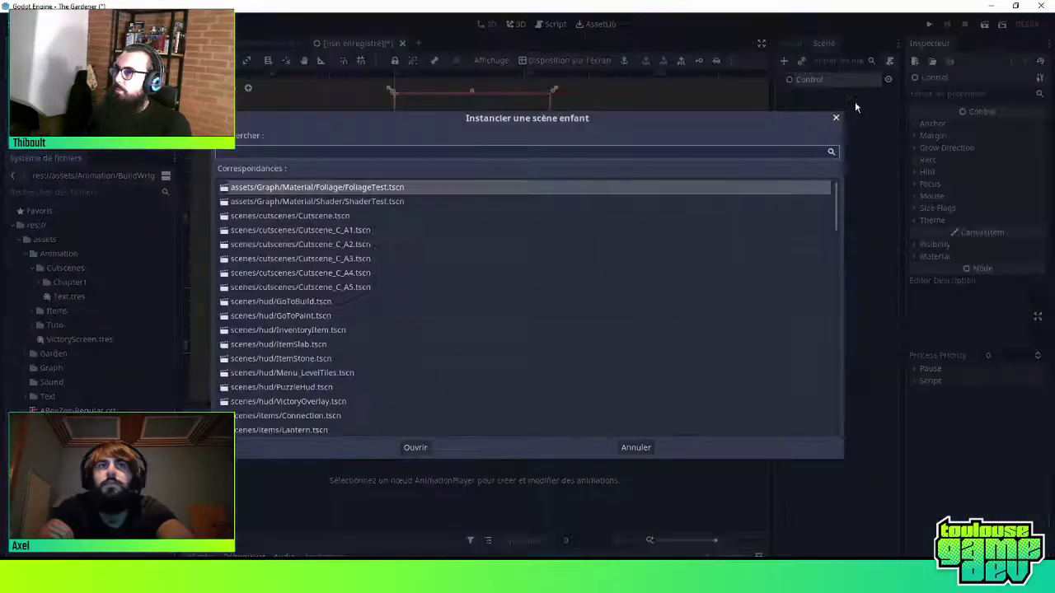
pyautogui.write('cu')
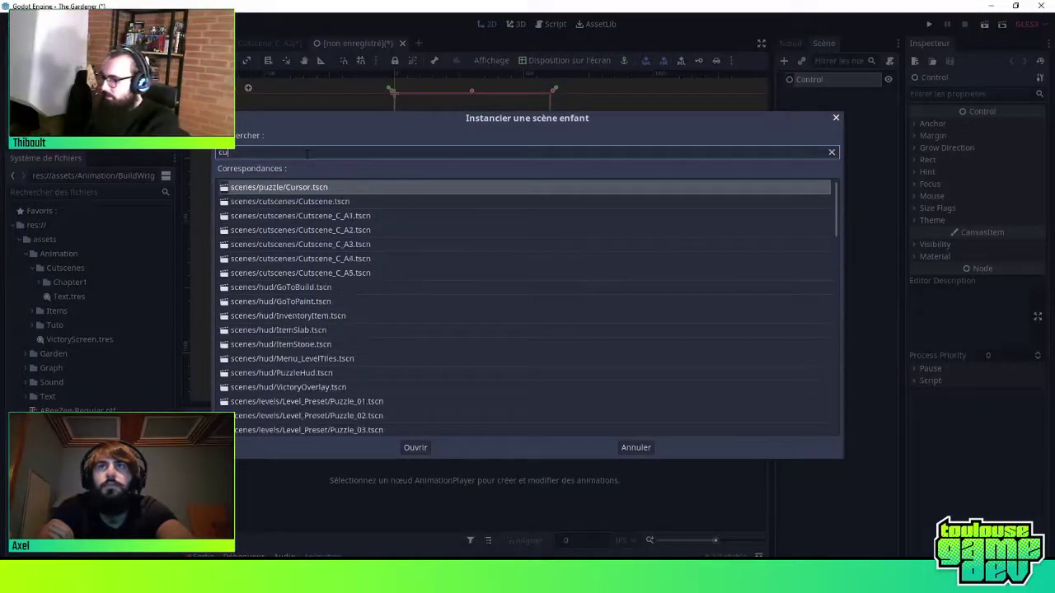
pyautogui.write('tscen')
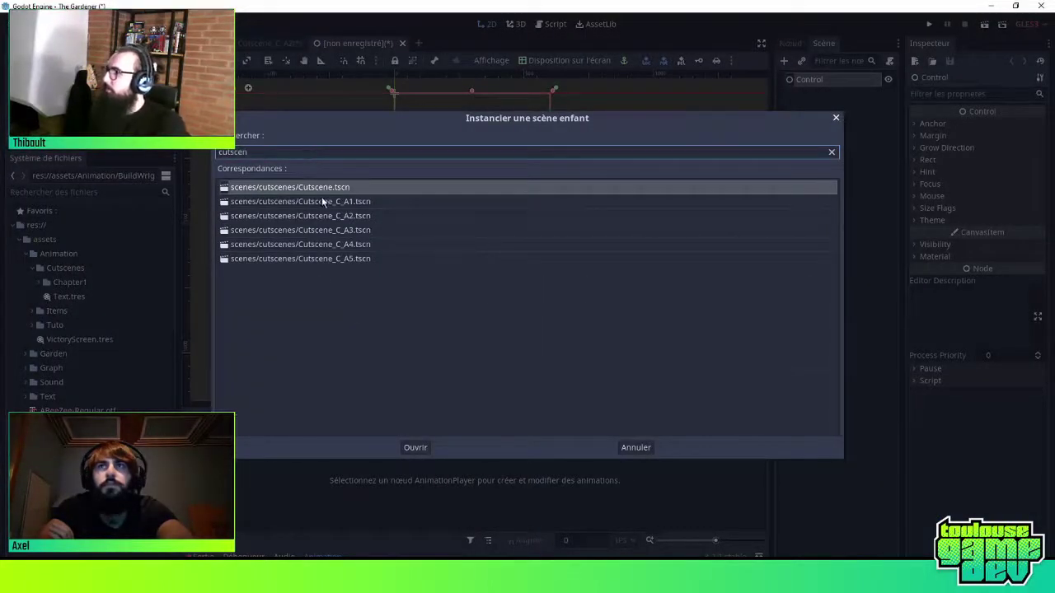
pyautogui.doubleClick(328, 194)
# Enable Enfants modifiables on the card, inspect Label through States, then return to Cutscene_C_A2
pyautogui.rightClick(815, 94)
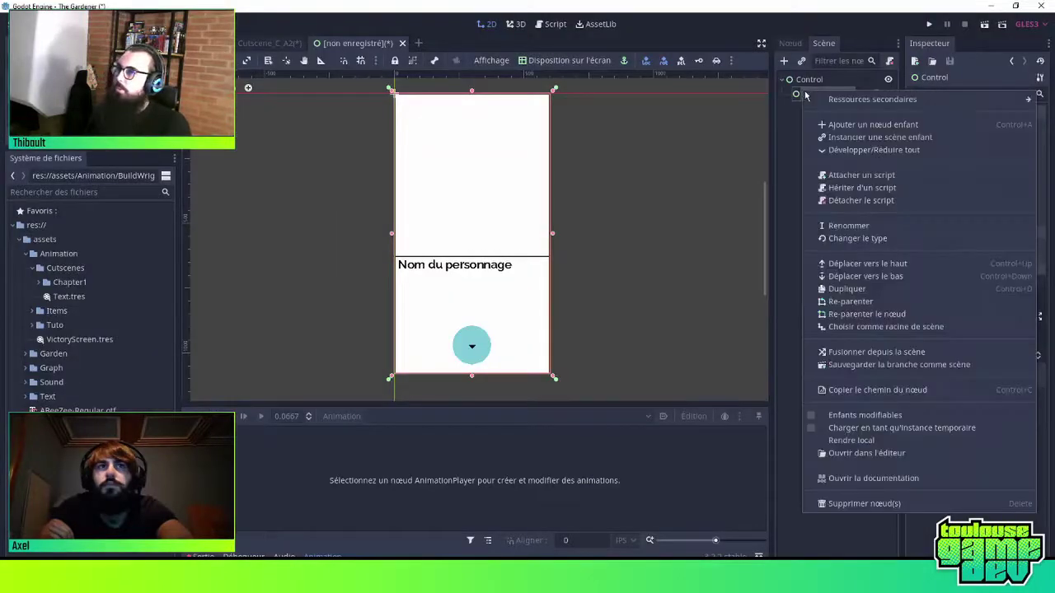
pyautogui.click(853, 417)
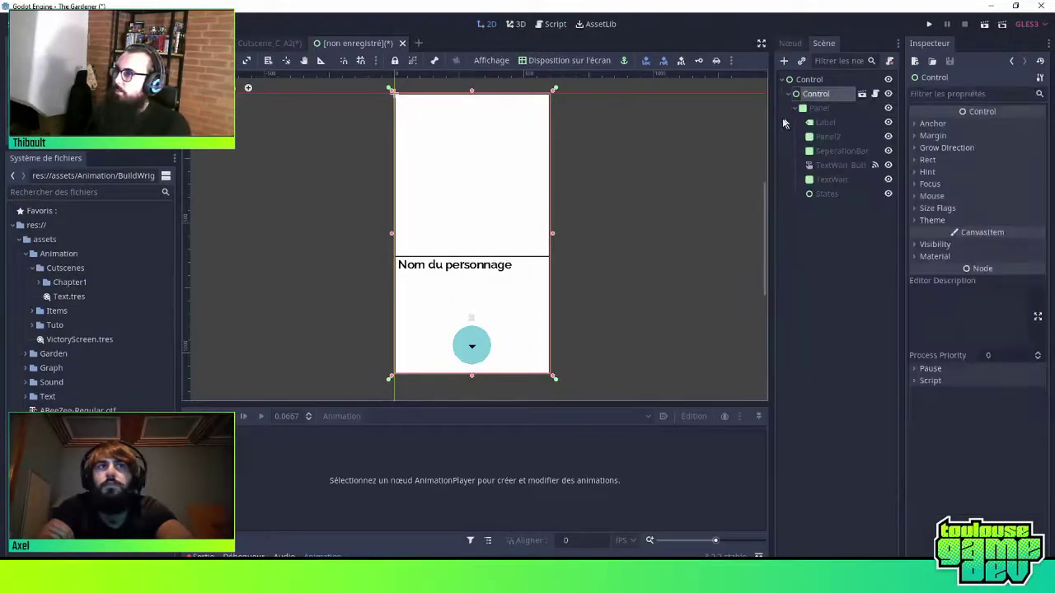
pyautogui.click(824, 122)
pyautogui.click(828, 137)
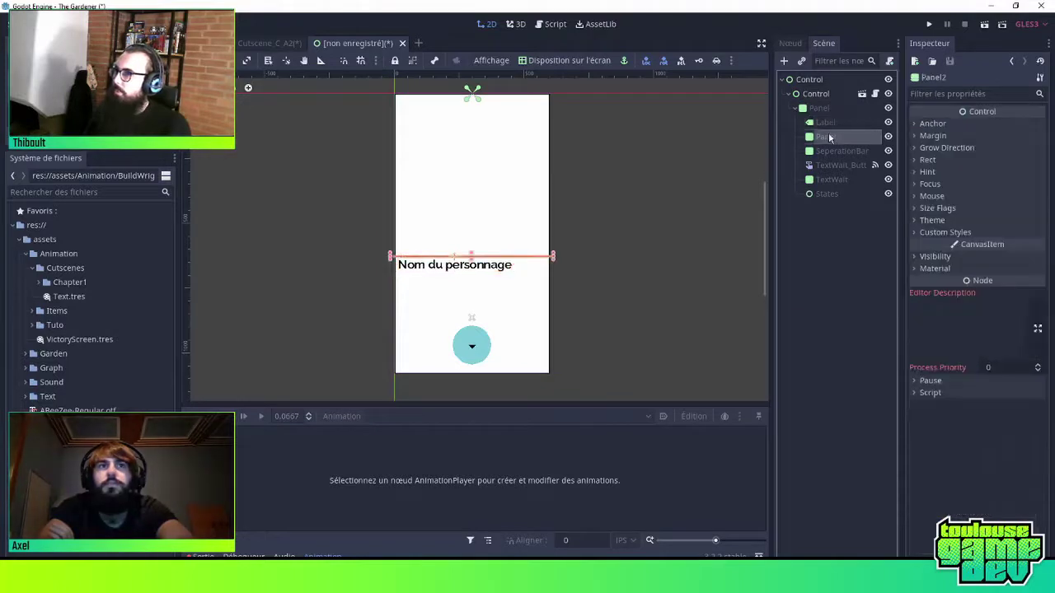
pyautogui.click(829, 151)
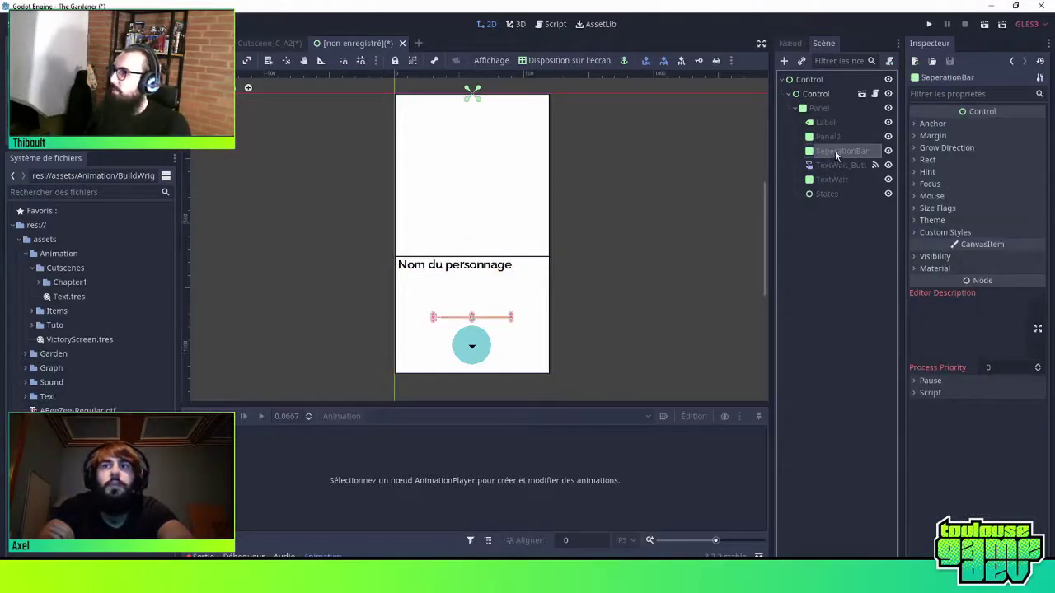
pyautogui.click(832, 178)
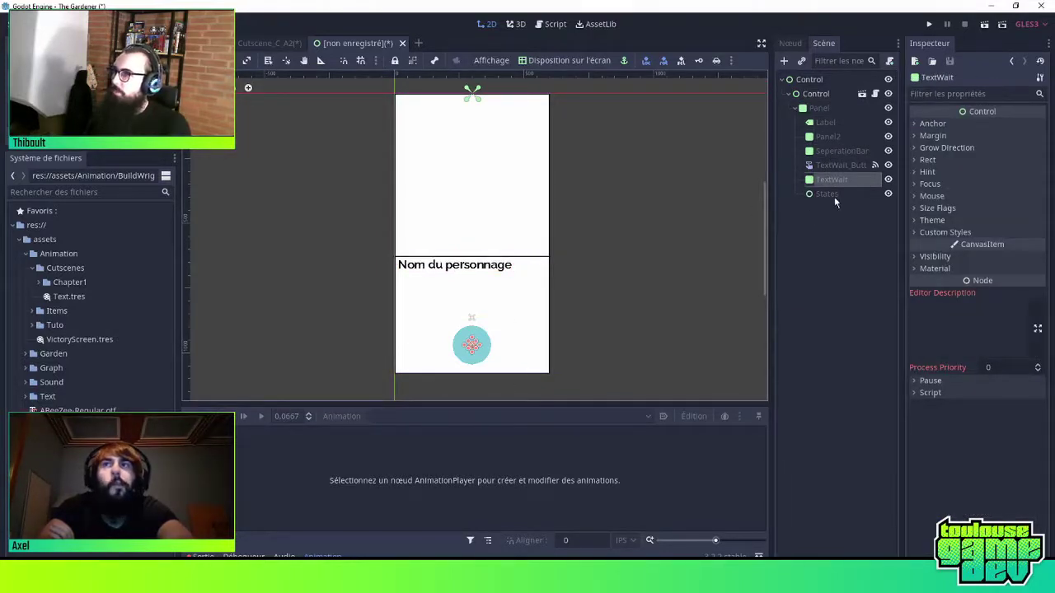
pyautogui.click(825, 194)
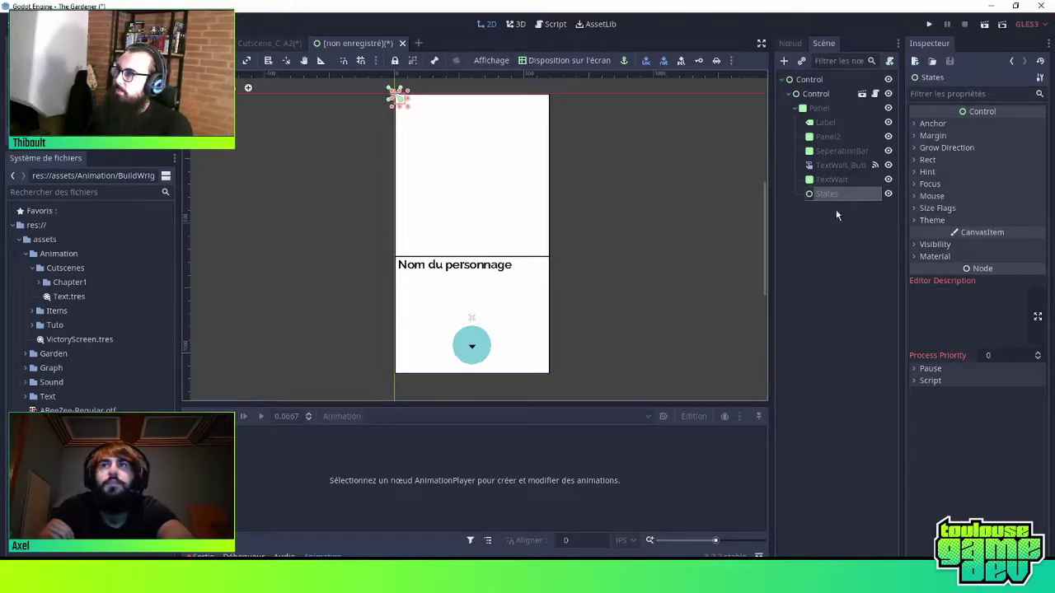
pyautogui.click(269, 44)
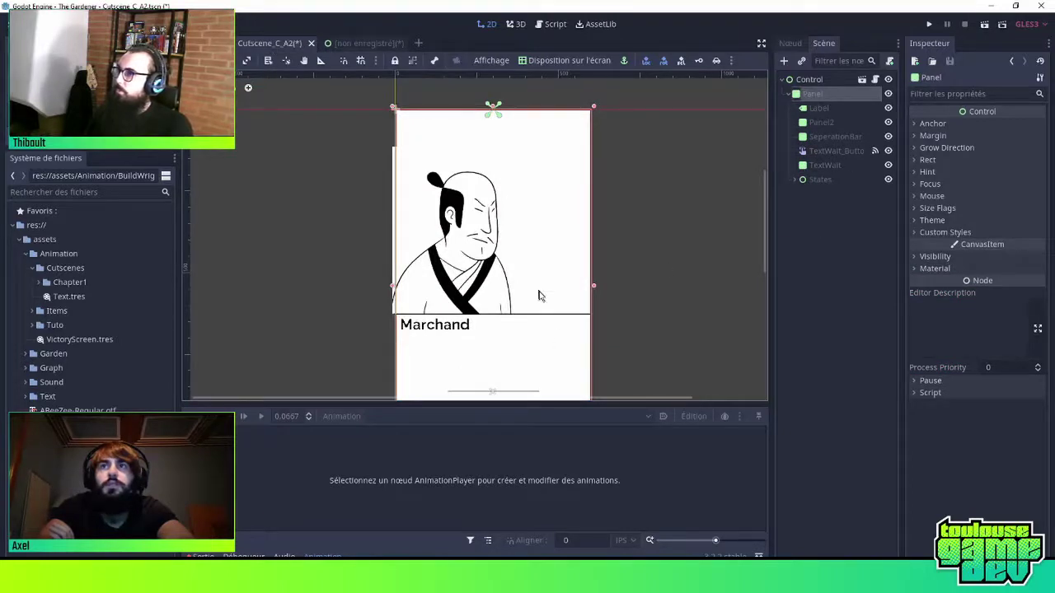
# Expand States, preview State_1's AnimationPlayer2 animation, then collapse and hide State_1
pyautogui.click(794, 180)
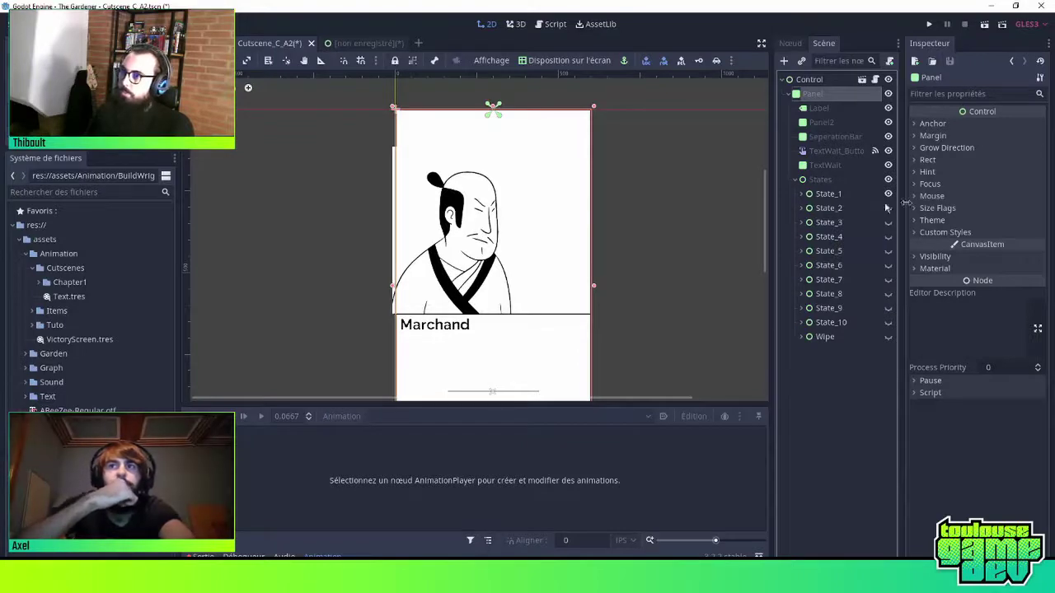
pyautogui.click(801, 194)
pyautogui.click(849, 237)
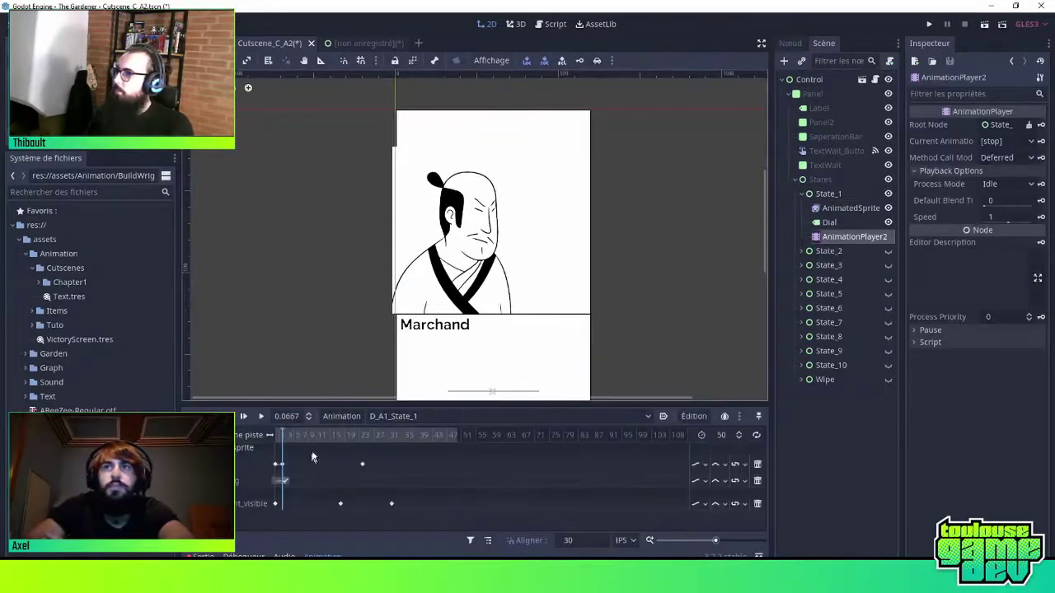
pyautogui.click(244, 418)
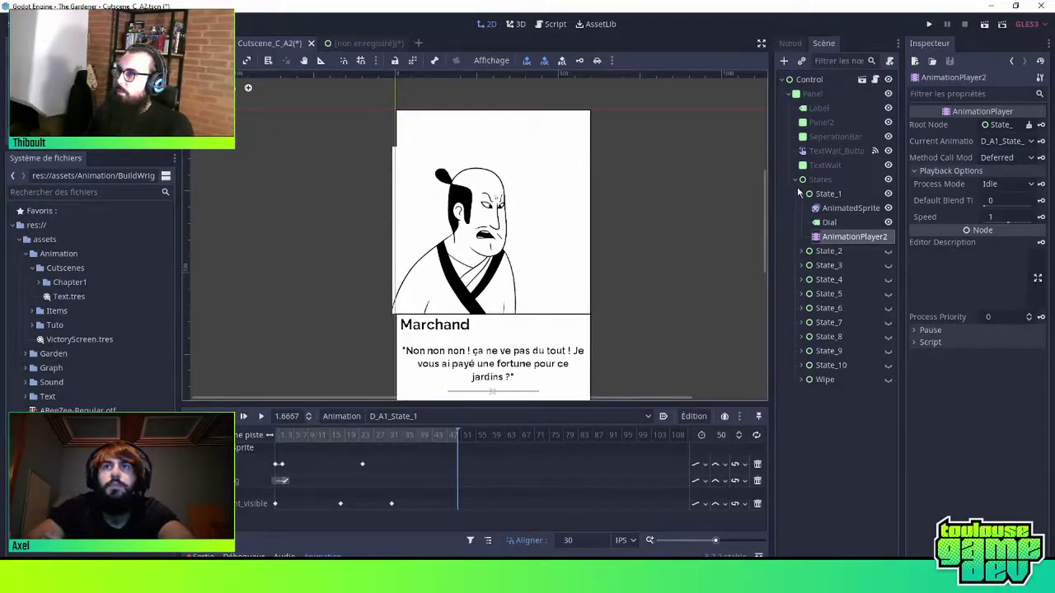
pyautogui.click(800, 194)
pyautogui.click(888, 194)
# Show State_2 and preview its AnimationPlayer2 animation
pyautogui.click(800, 208)
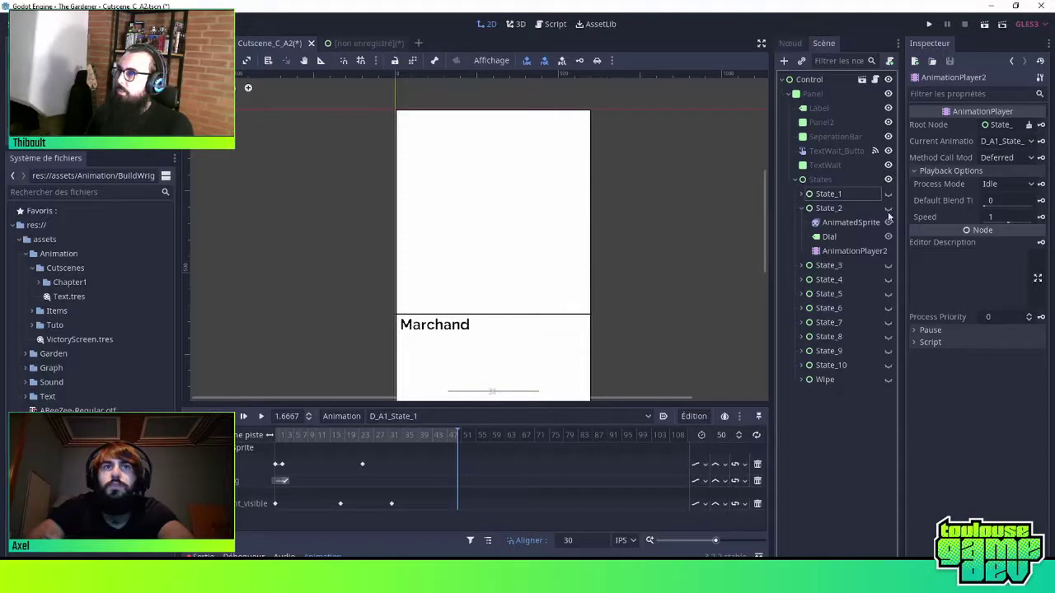
pyautogui.click(888, 208)
pyautogui.click(835, 254)
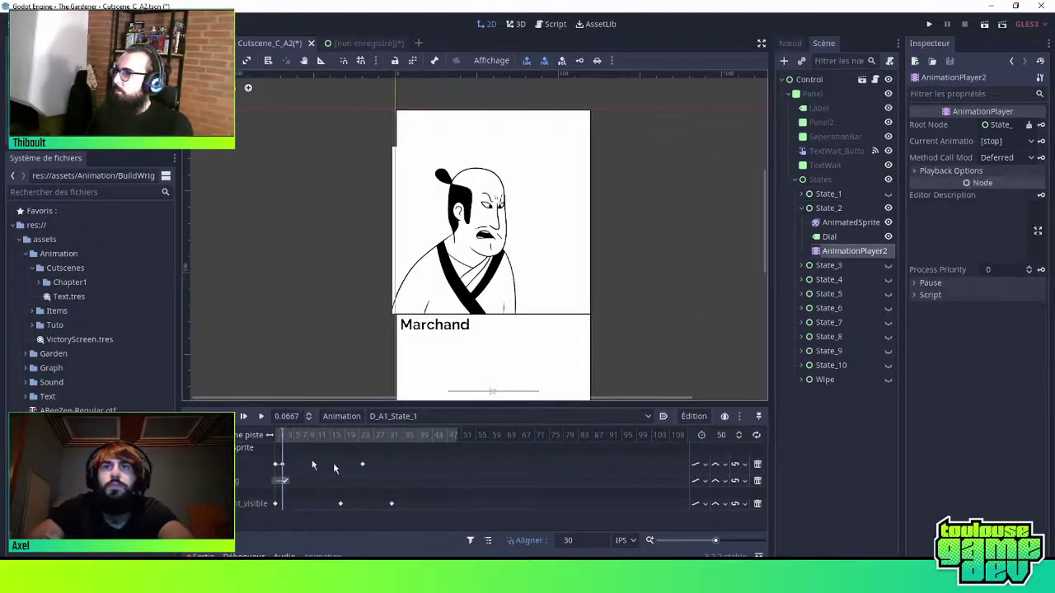
pyautogui.click(261, 416)
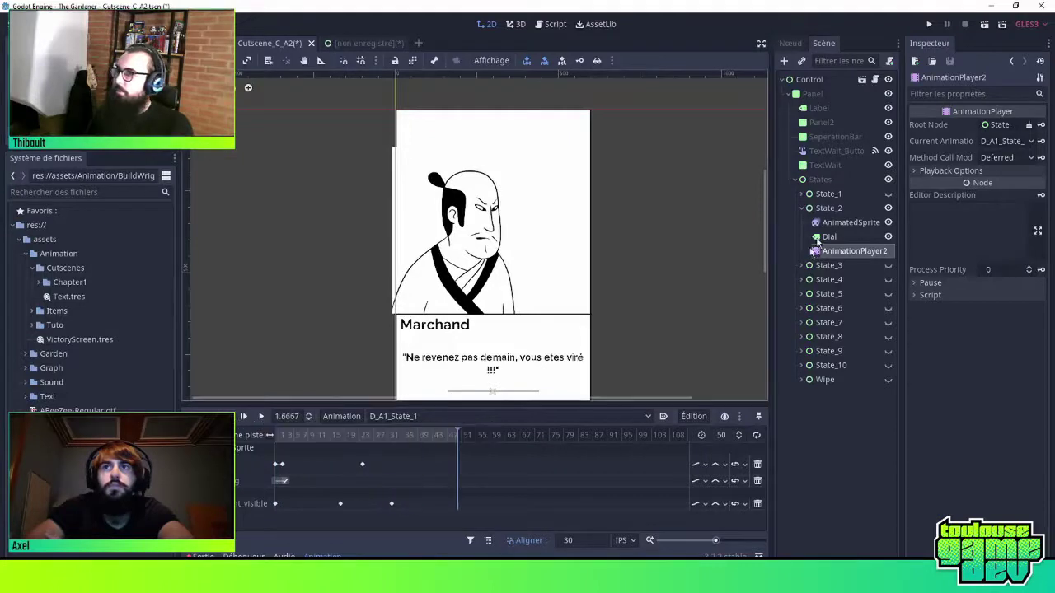
pyautogui.click(800, 209)
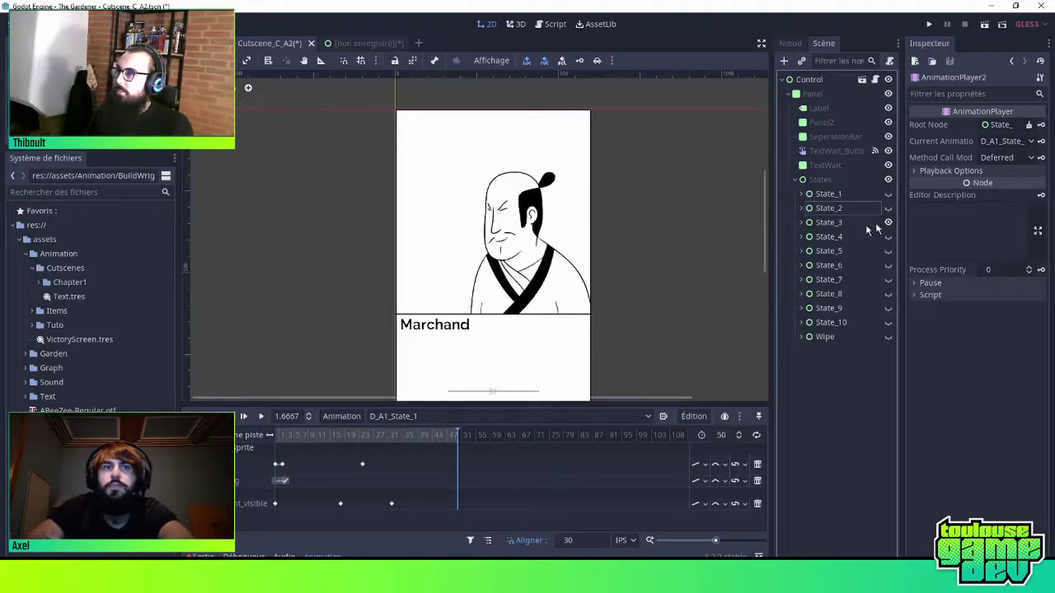
# Preview the State_3 and State_4 animations, then return to the unsaved scene
pyautogui.click(800, 222)
pyautogui.click(845, 265)
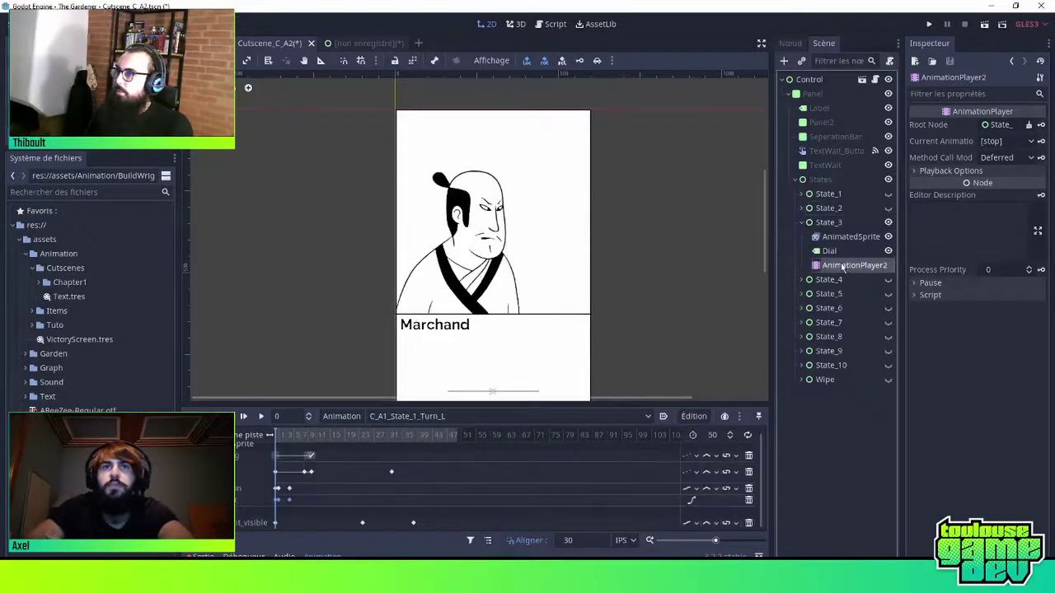
pyautogui.click(261, 418)
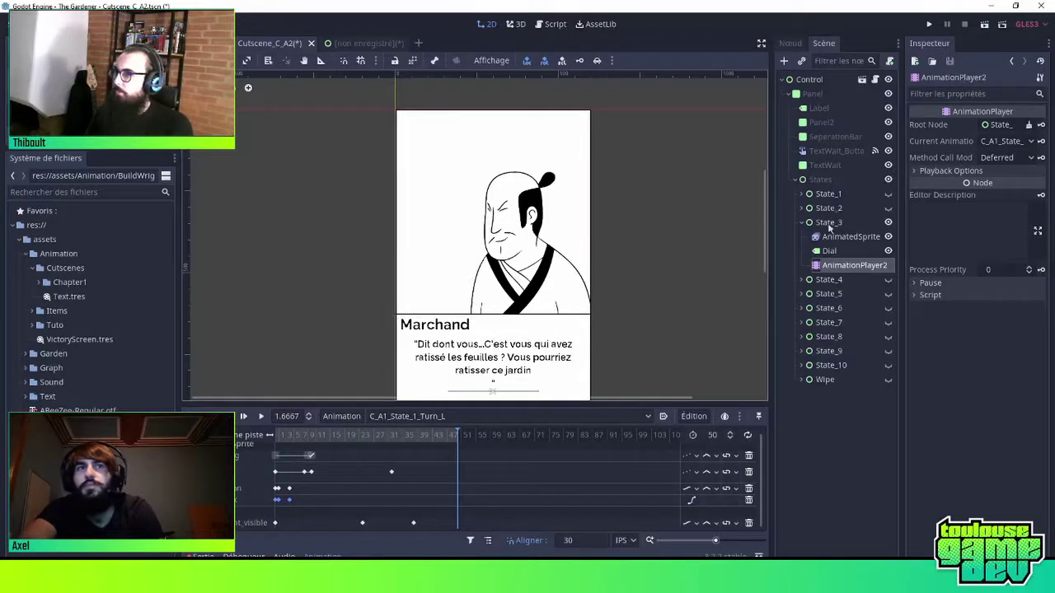
pyautogui.click(801, 223)
pyautogui.click(801, 236)
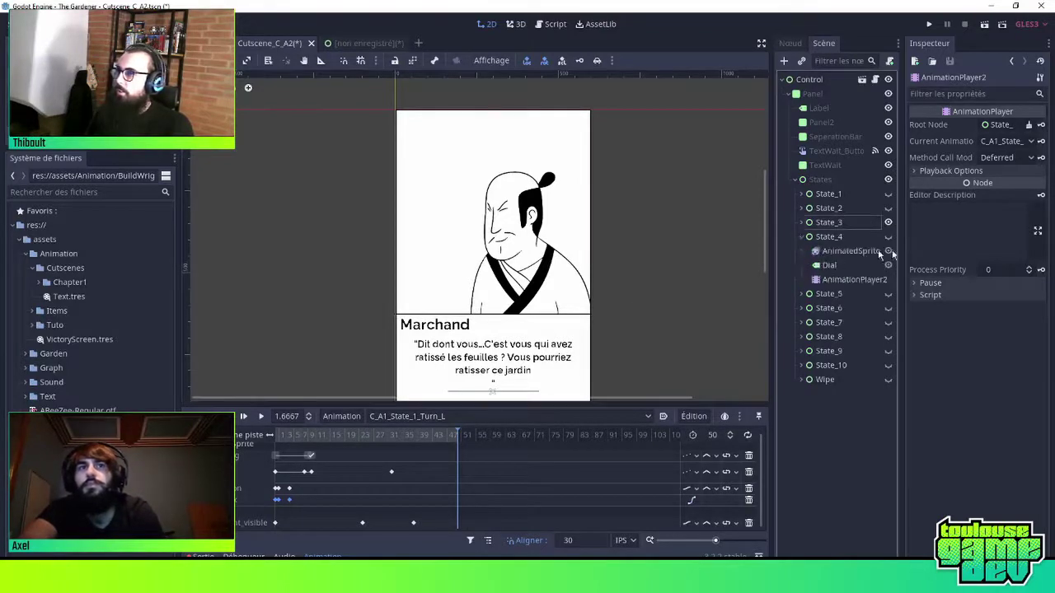
pyautogui.click(852, 280)
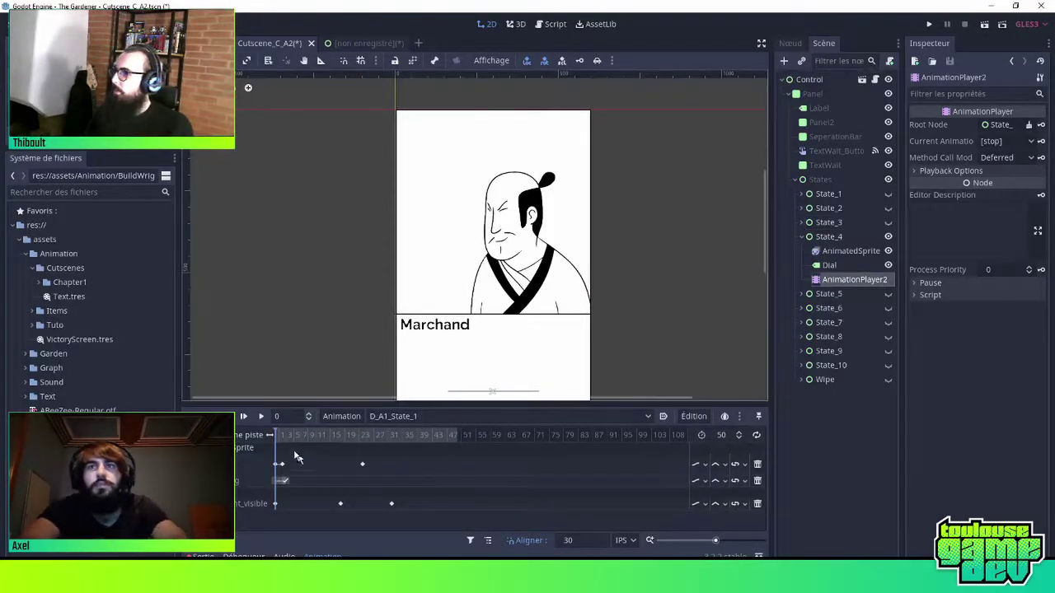
pyautogui.click(262, 418)
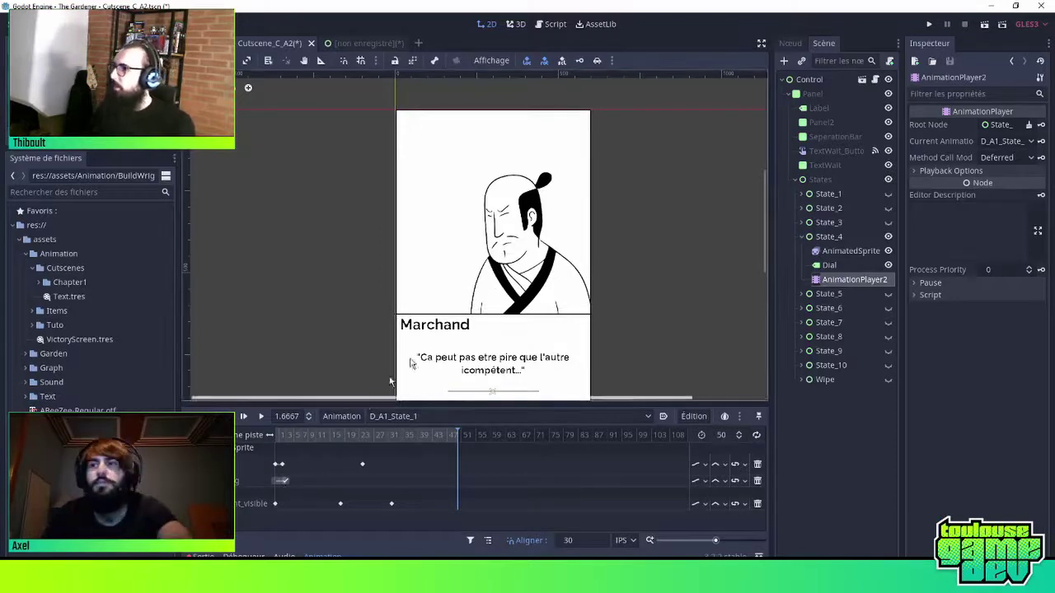
pyautogui.click(358, 43)
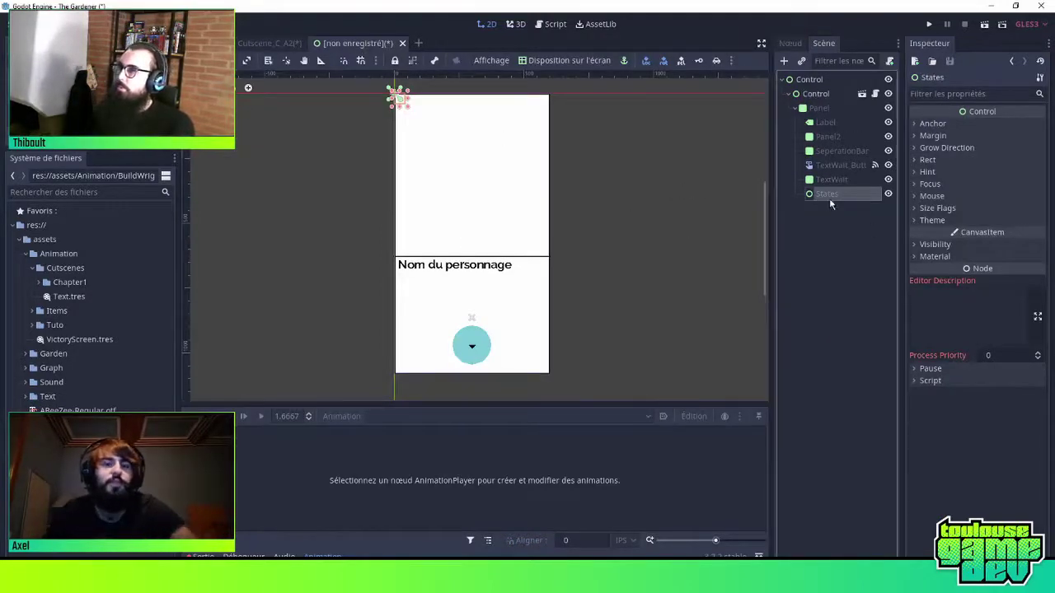
# Add a Control child node under States and name it State1
pyautogui.rightClick(829, 196)
pyautogui.click(849, 207)
pyautogui.click(399, 207)
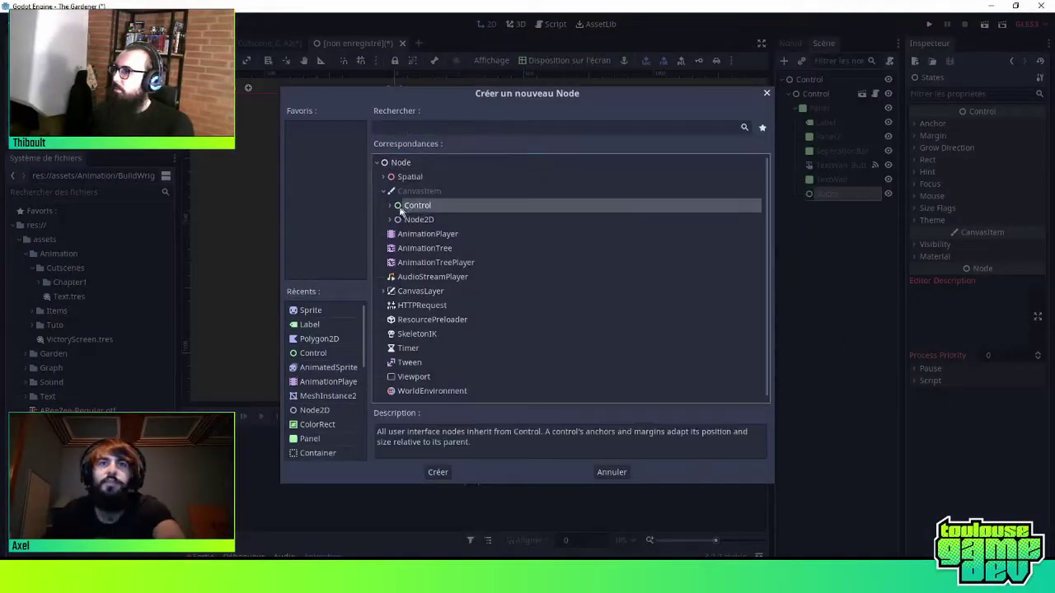
pyautogui.click(438, 472)
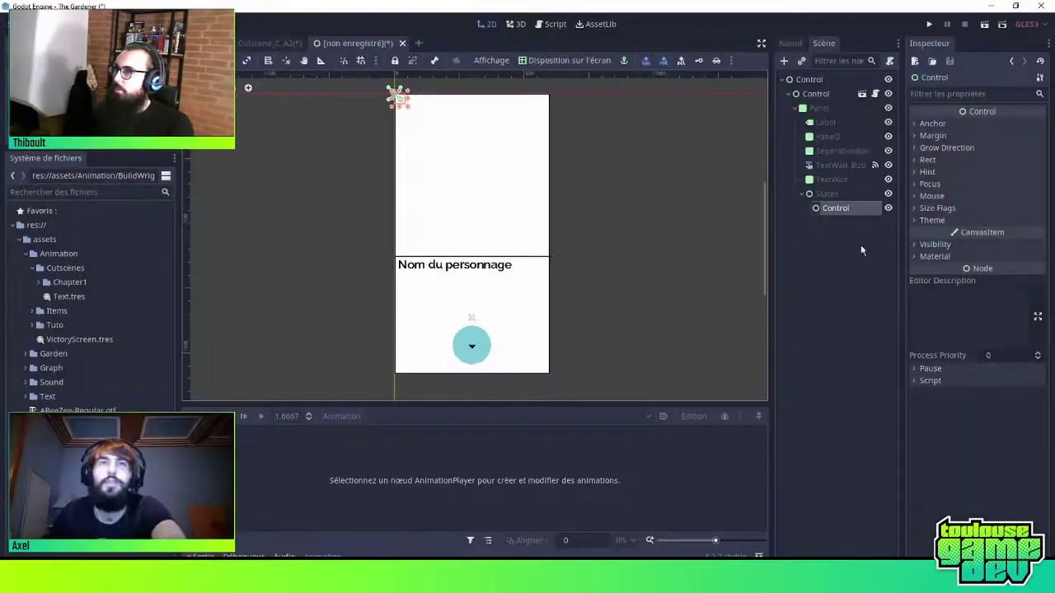
pyautogui.doubleClick(839, 207)
pyautogui.write('S')
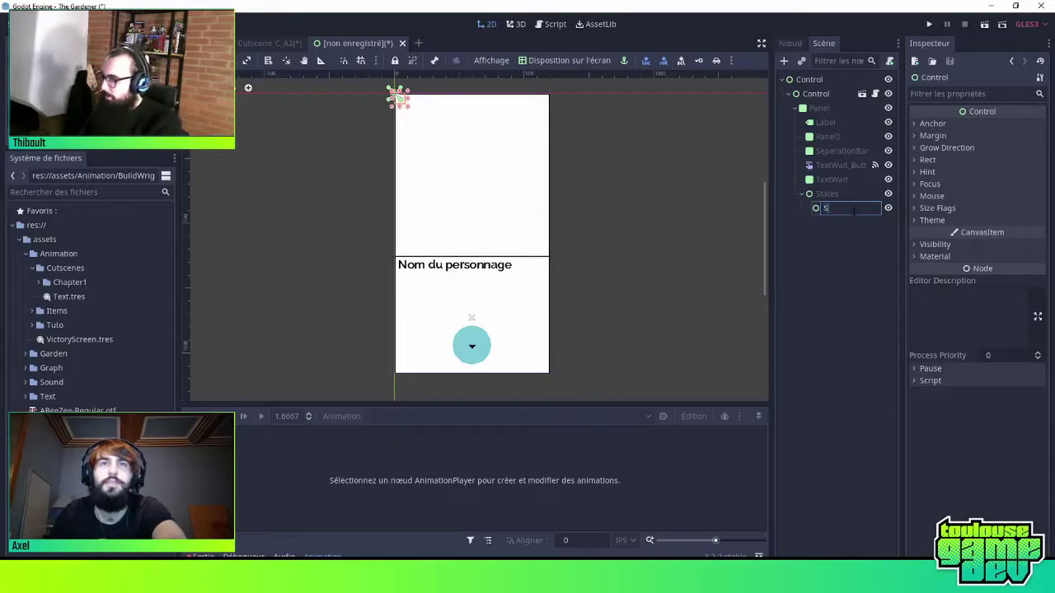
pyautogui.write('tate1')
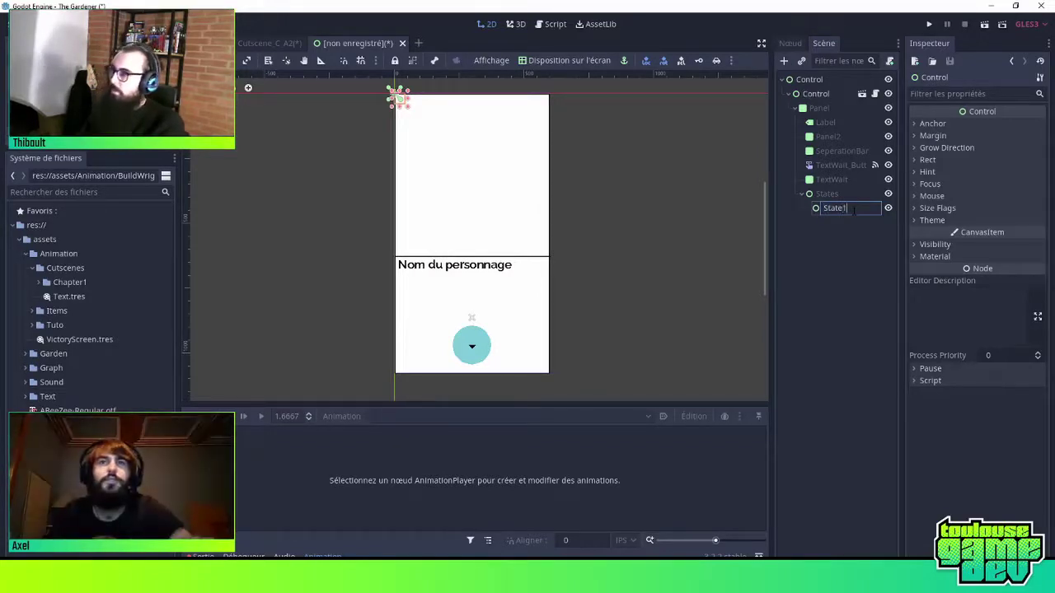
pyautogui.press('Return')
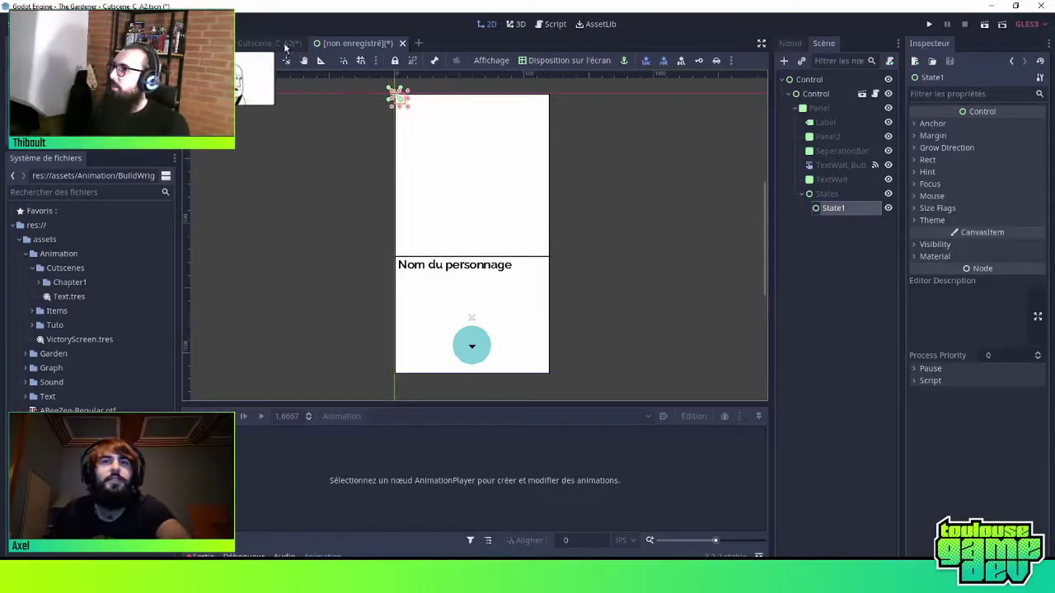
# Correct the new Control node's name to State_1
pyautogui.click(283, 42)
pyautogui.click(355, 42)
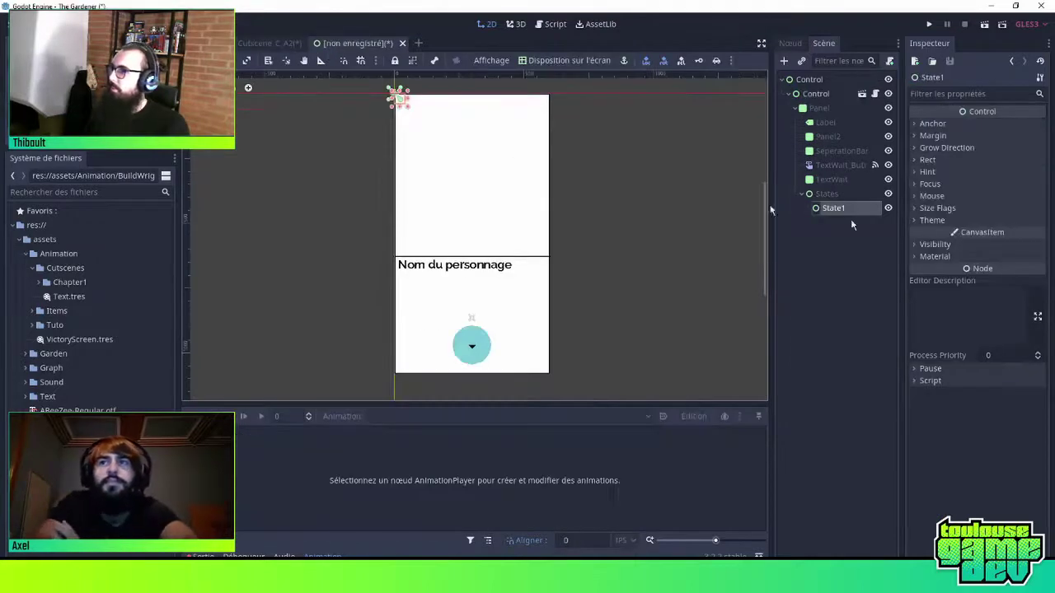
pyautogui.doubleClick(834, 209)
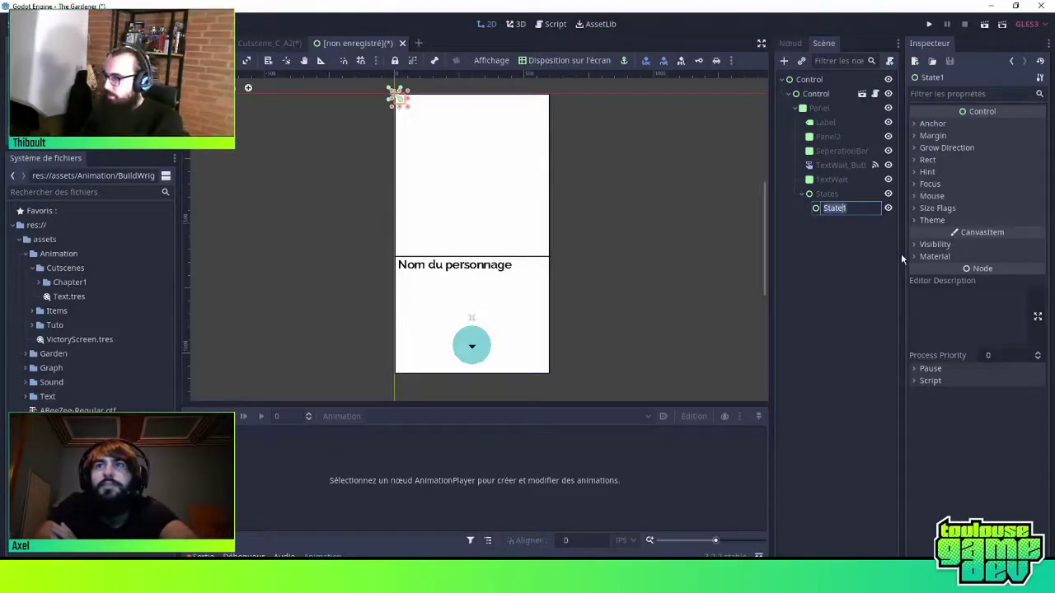
pyautogui.press('Left')
pyautogui.write('_')
pyautogui.press('Return')
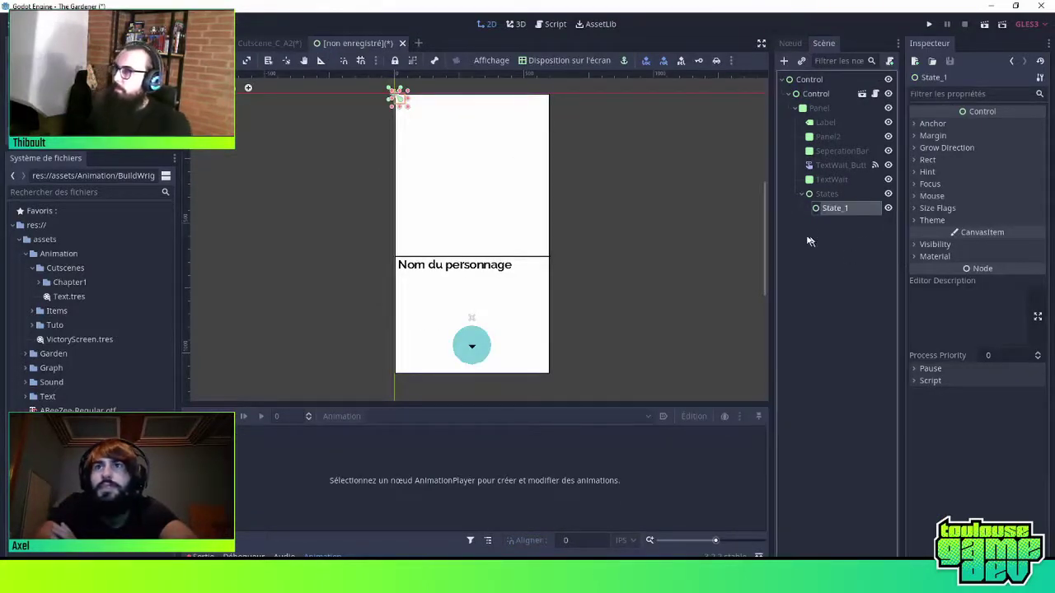
pyautogui.click(819, 209)
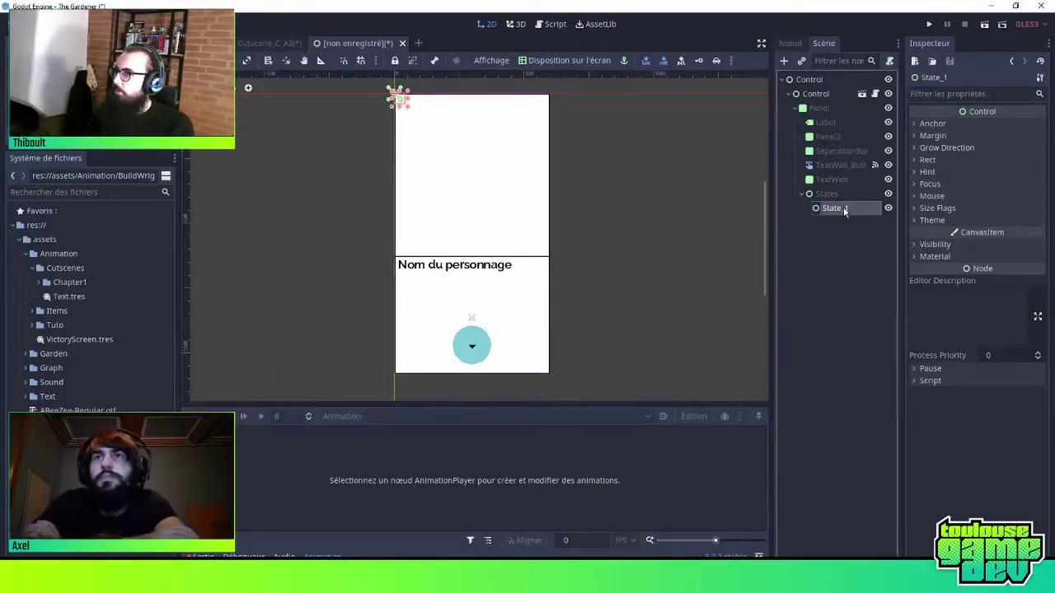
pyautogui.click(833, 226)
pyautogui.click(834, 208)
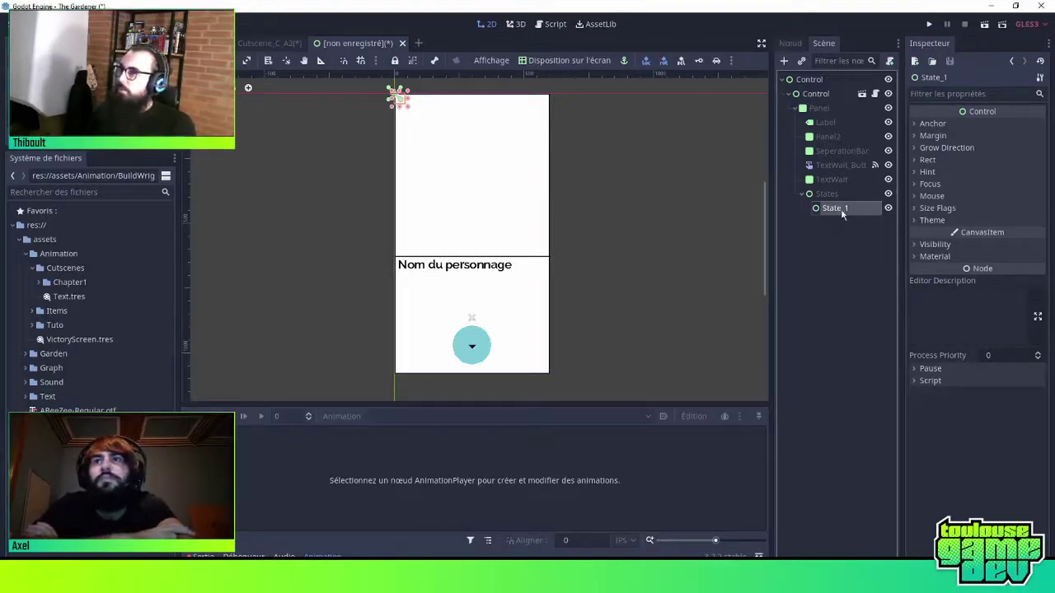
pyautogui.rightClick(838, 213)
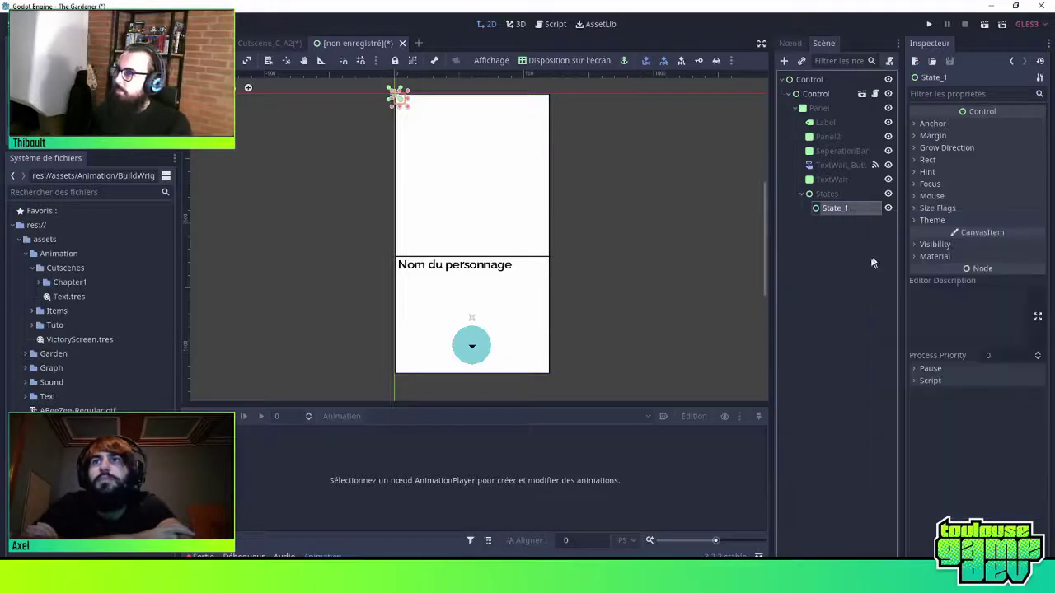
pyautogui.rightClick(837, 208)
# Add an AnimatedSprite child node under State_1
pyautogui.click(890, 218)
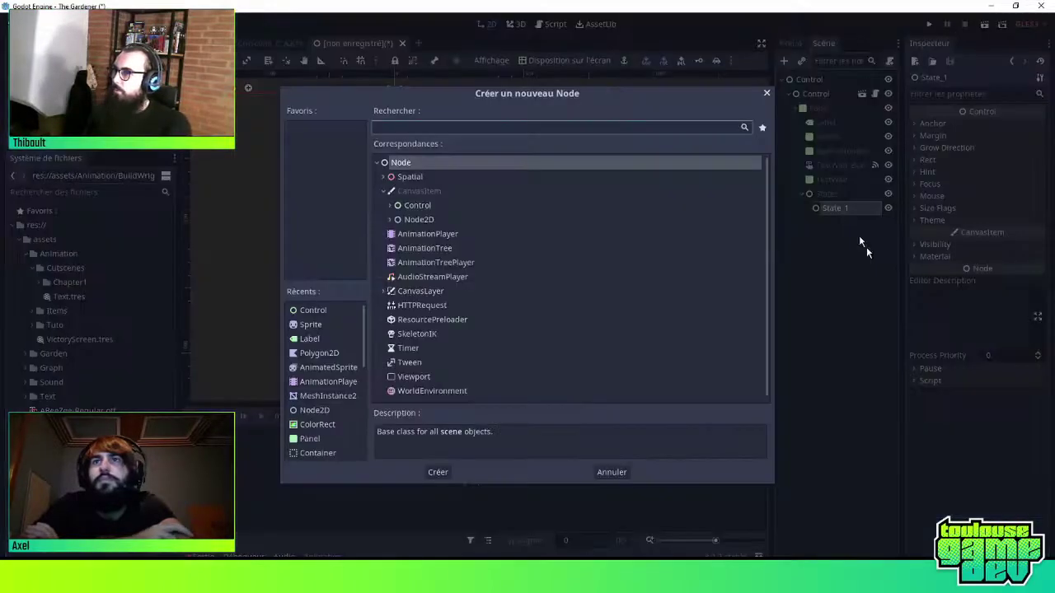
pyautogui.click(605, 473)
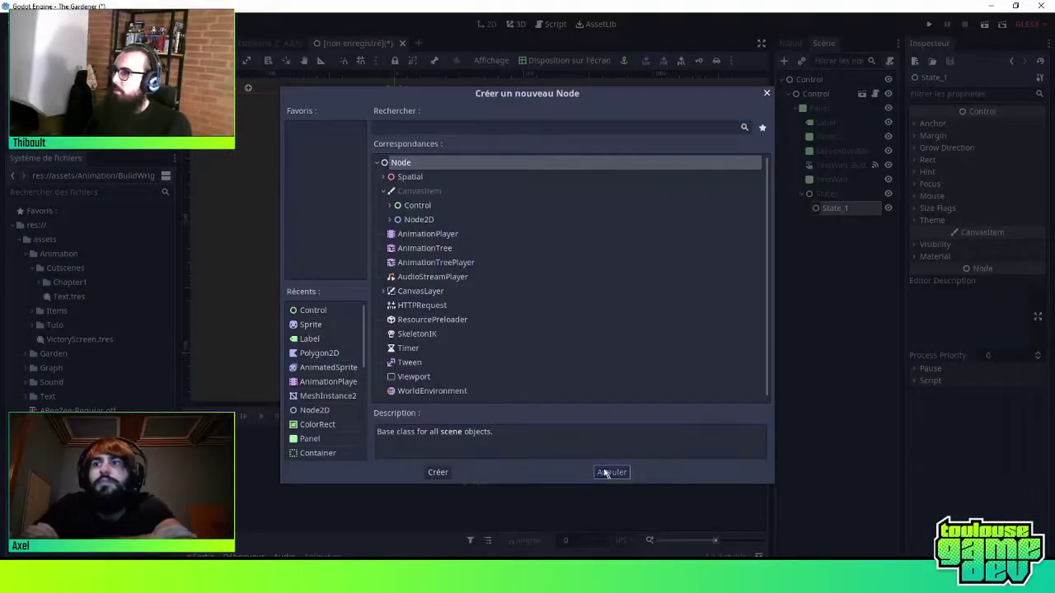
pyautogui.click(390, 219)
pyautogui.click(440, 234)
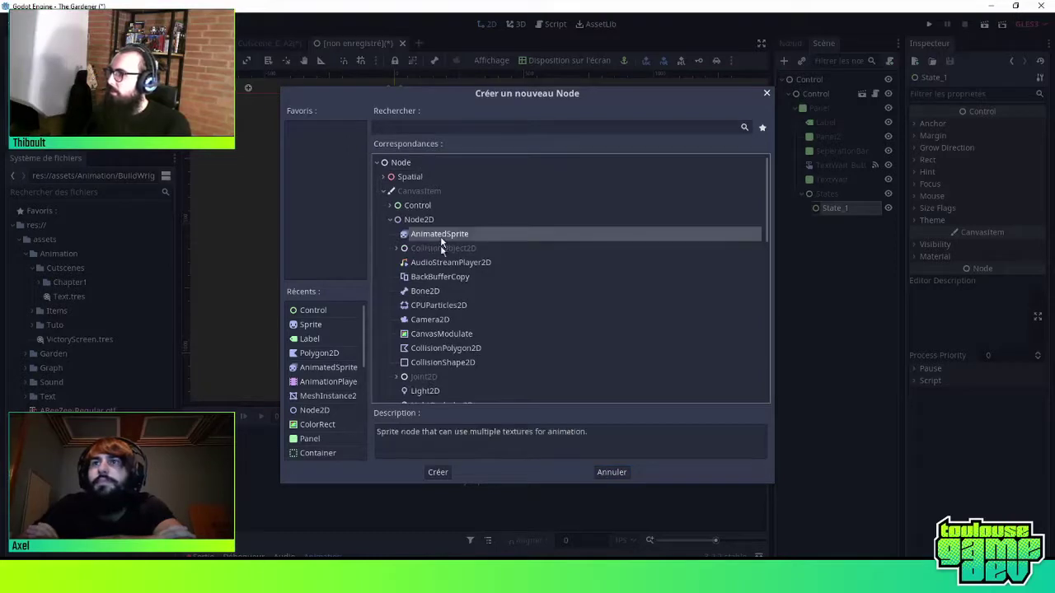
pyautogui.click(438, 472)
# Add a Label child node under State_1
pyautogui.click(832, 209)
pyautogui.rightClick(832, 208)
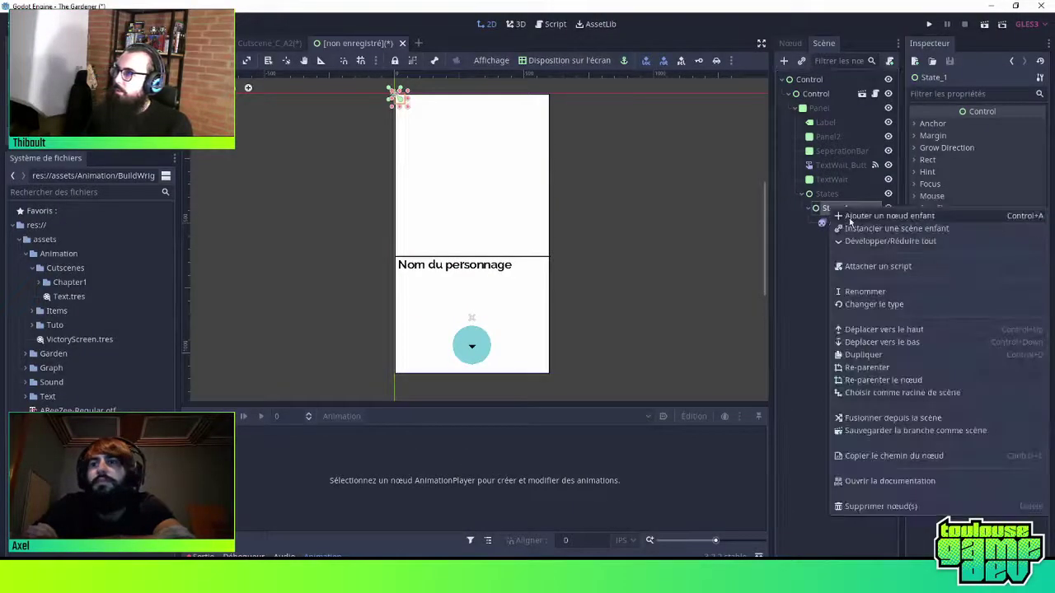
pyautogui.click(849, 216)
pyautogui.click(393, 207)
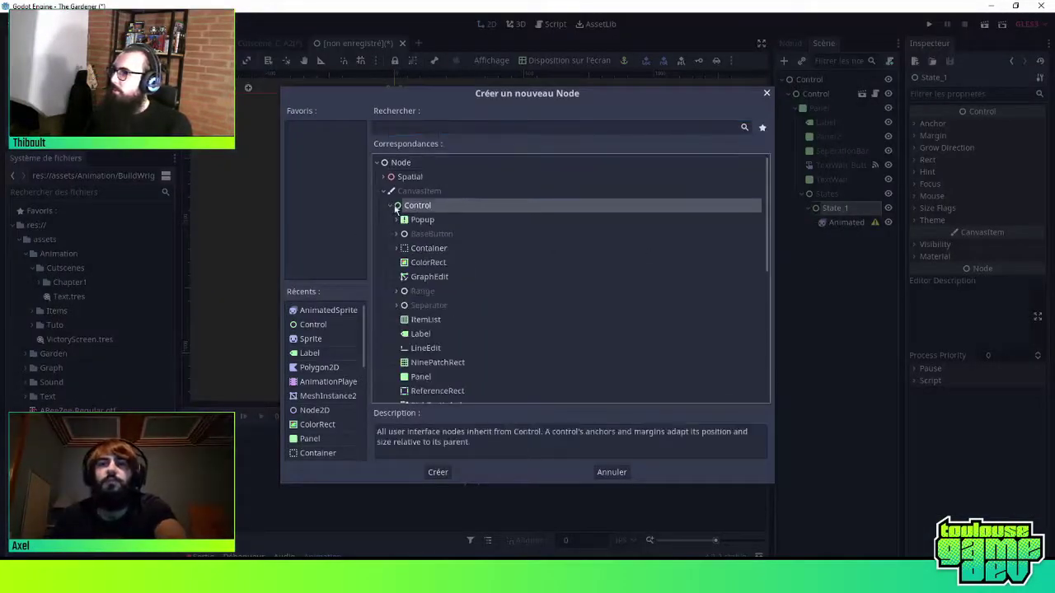
pyautogui.click(392, 208)
pyautogui.click(393, 208)
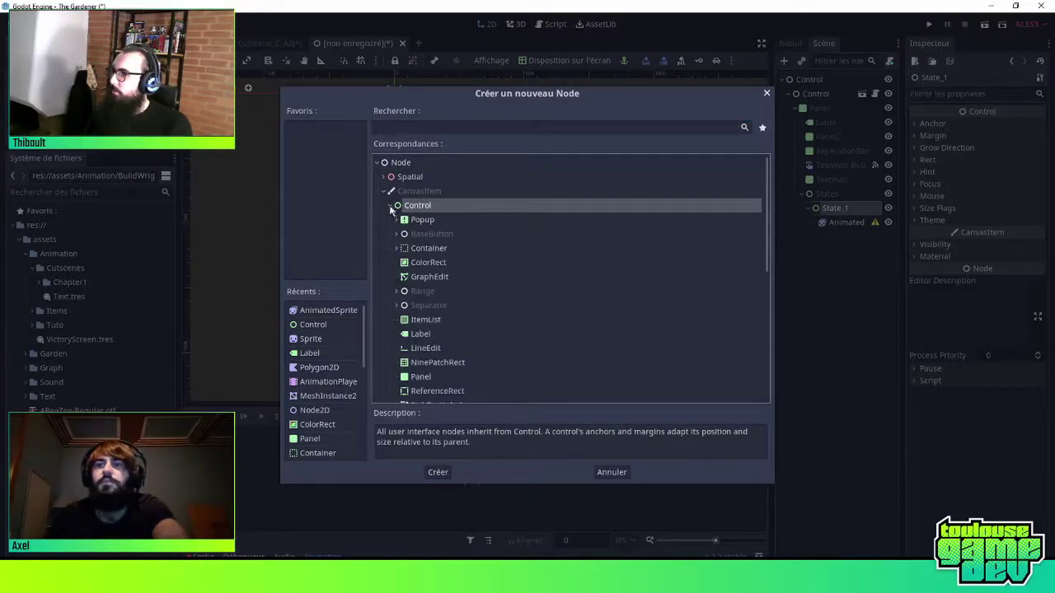
pyautogui.click(391, 208)
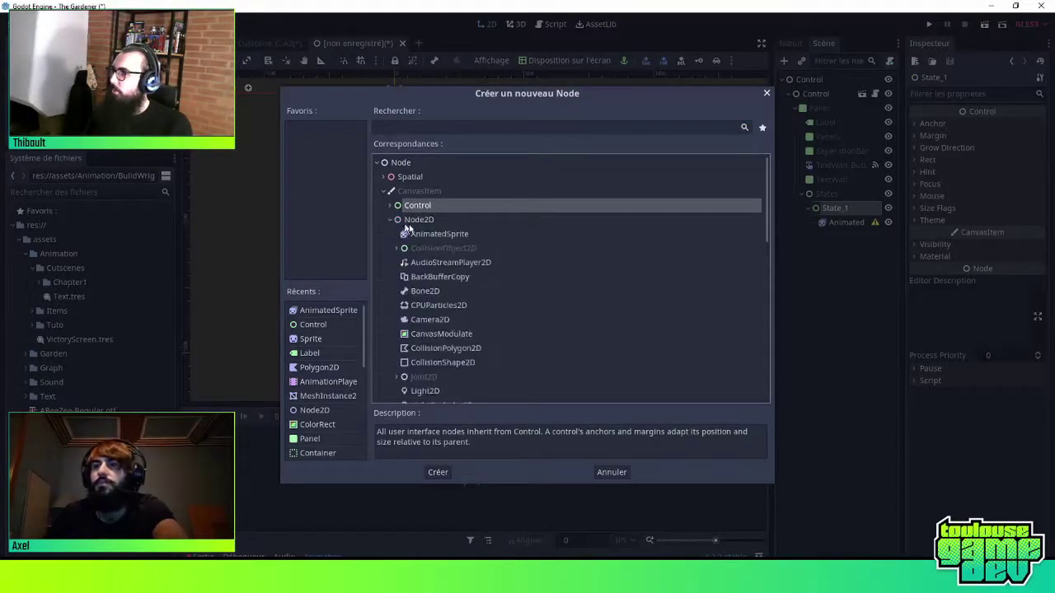
pyautogui.click(405, 222)
pyautogui.click(392, 221)
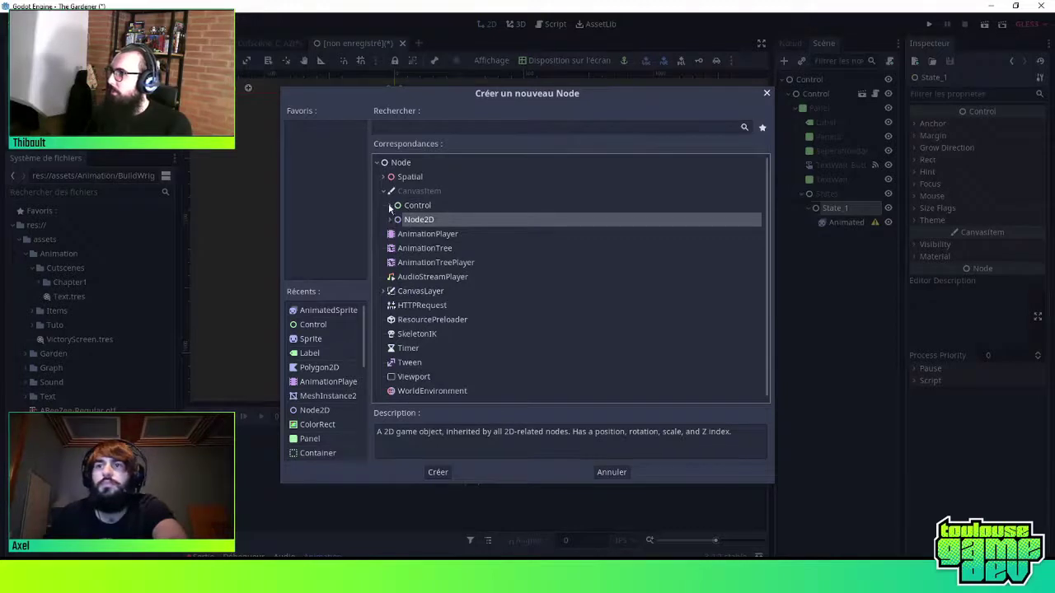
pyautogui.click(391, 208)
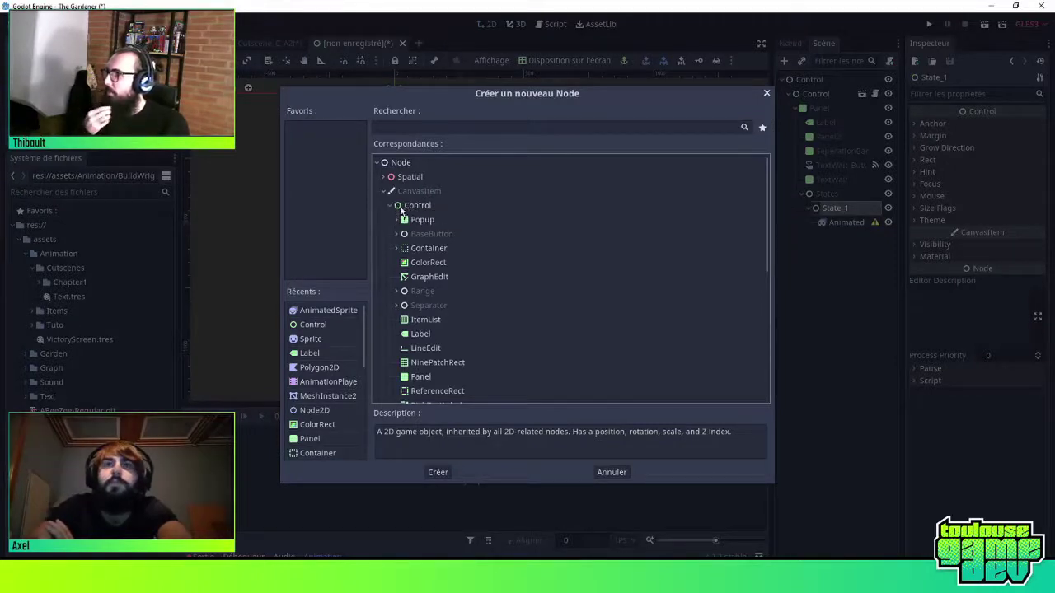
pyautogui.click(391, 206)
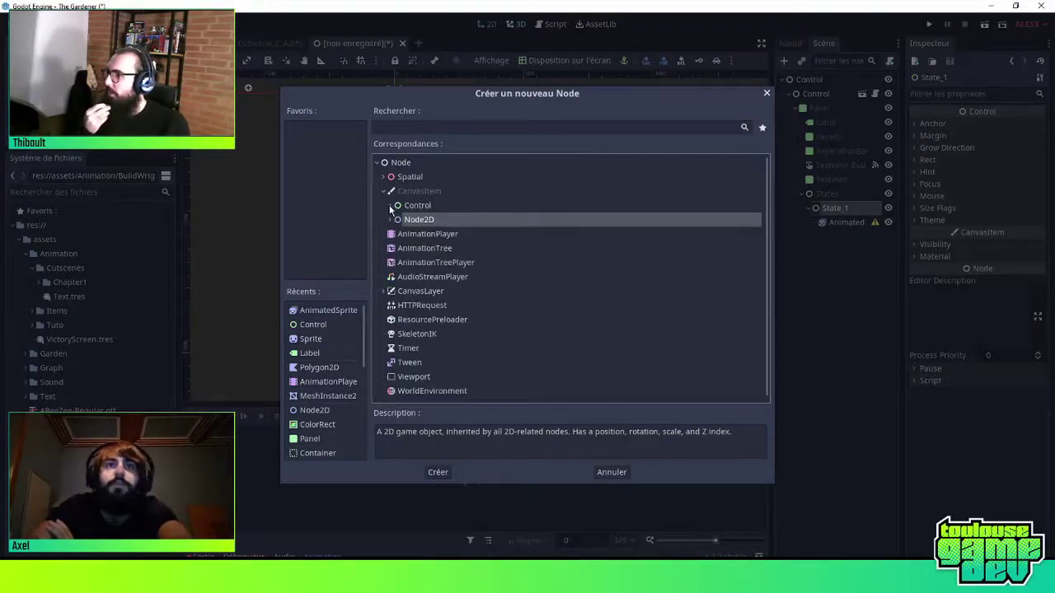
pyautogui.click(391, 207)
pyautogui.scroll(-1, 429, 302)
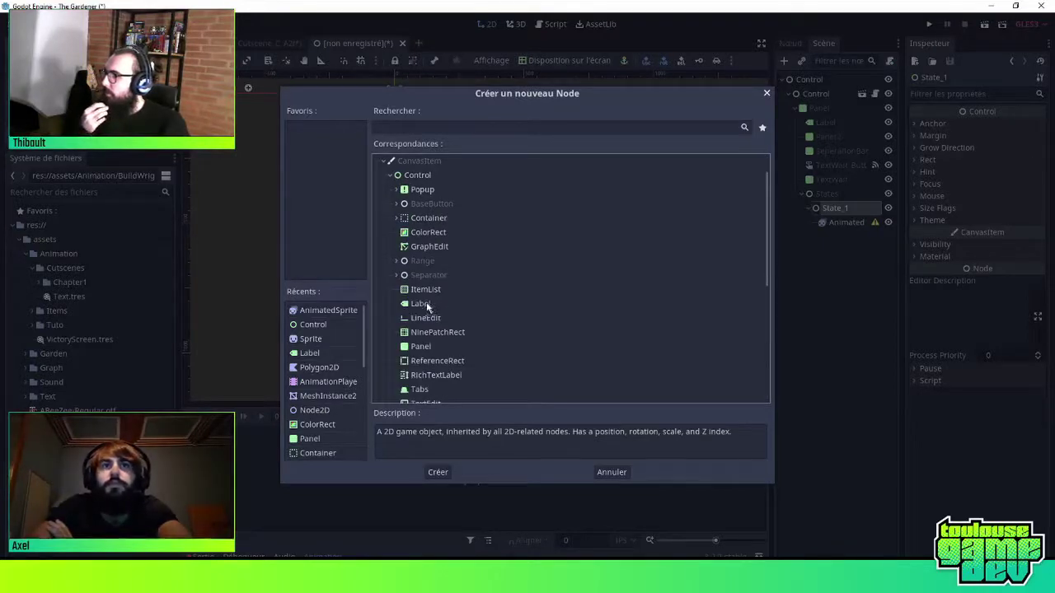
pyautogui.click(421, 305)
pyautogui.doubleClick(421, 304)
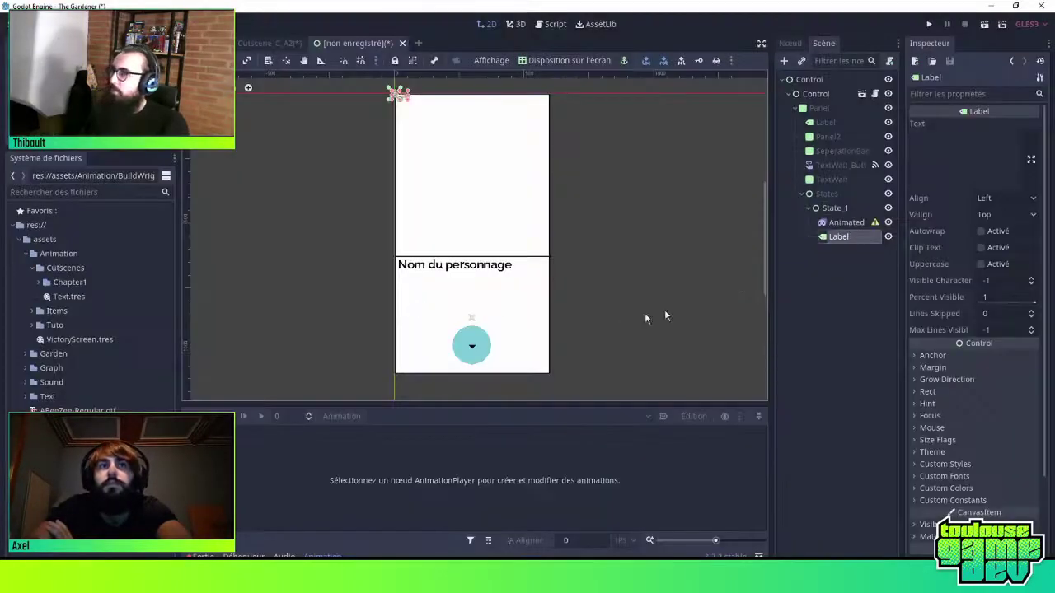
# Give the Label placeholder text 'sdfghsdfghjsdfguhjsd' and move it below Nom du personnage
pyautogui.click(939, 140)
pyautogui.write('sdfghsdfghjsdfguhjsd')
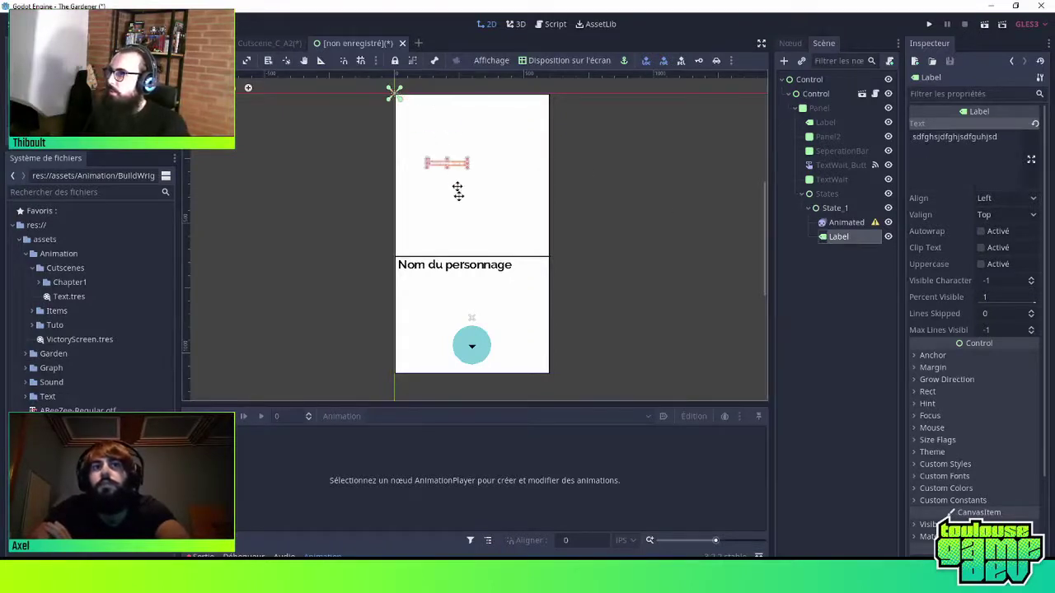
pyautogui.moveTo(412, 97); pyautogui.dragTo(469, 286)
pyautogui.click(648, 311)
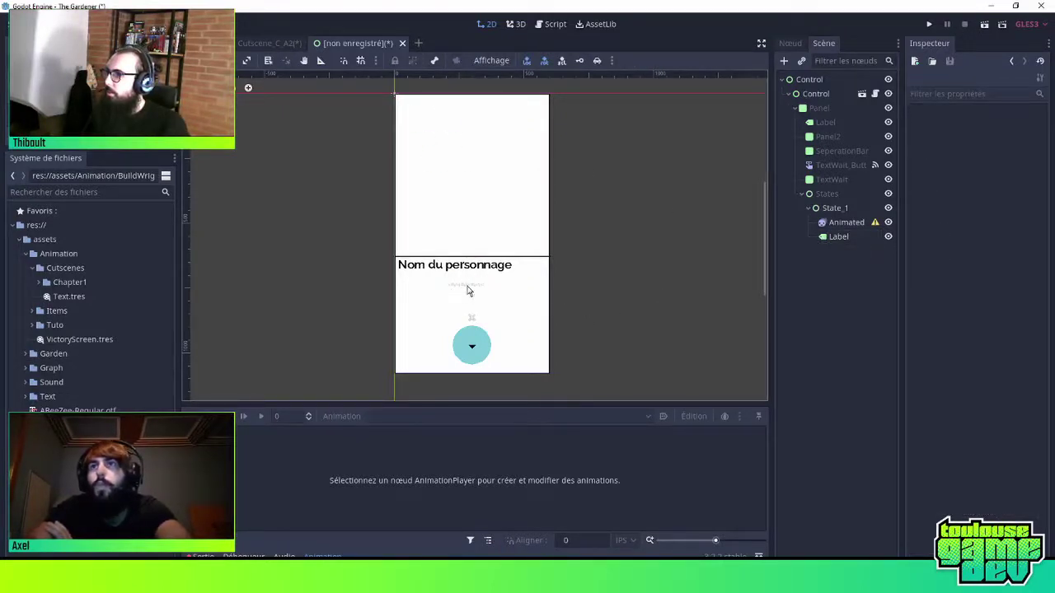
# Add an AnimationPlayer child node under State_1
pyautogui.click(837, 237)
pyautogui.click(834, 208)
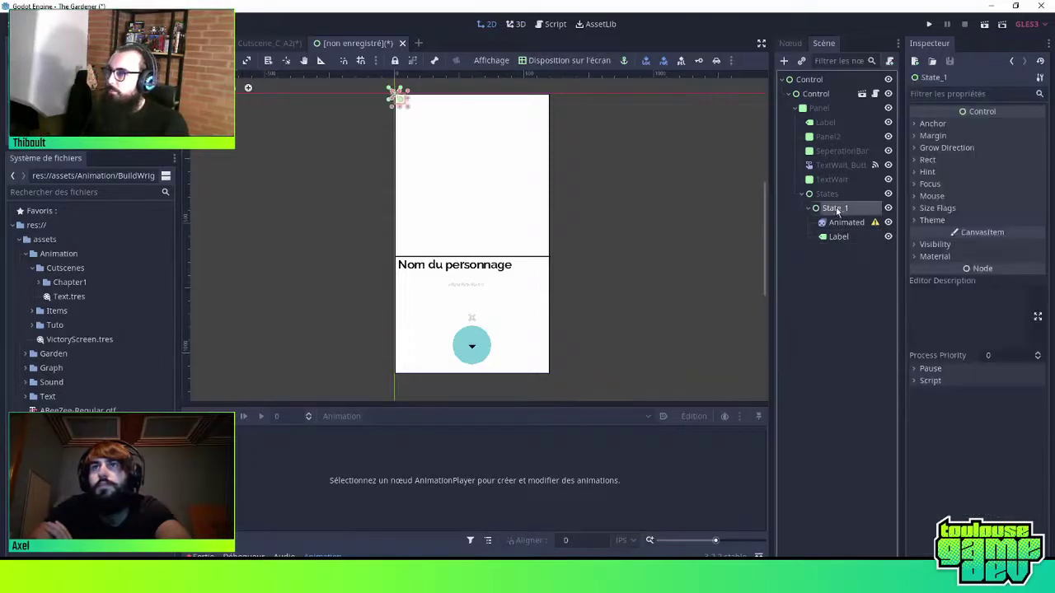
pyautogui.rightClick(836, 211)
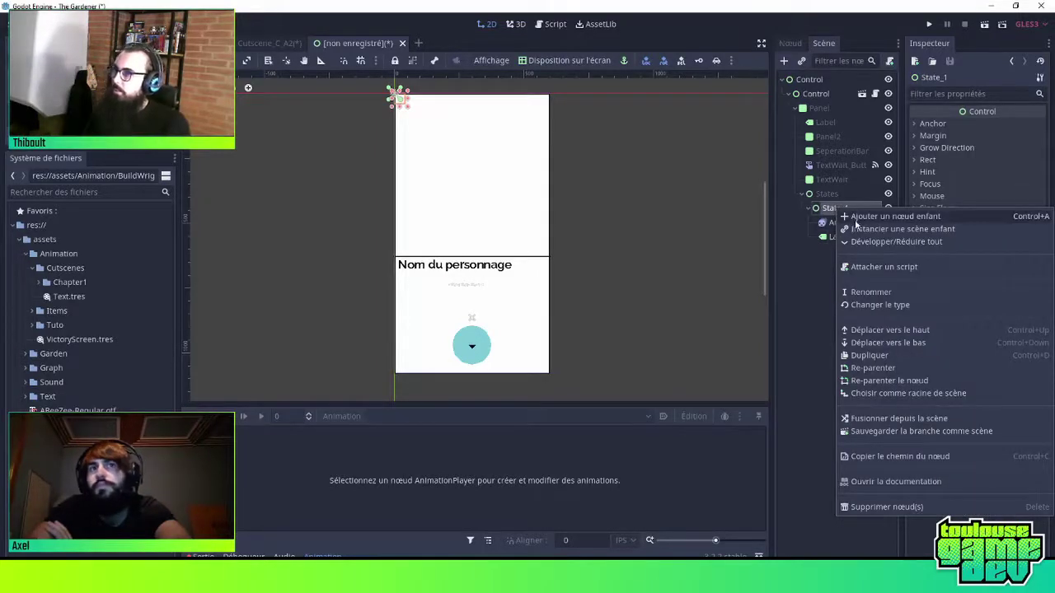
pyautogui.click(862, 217)
pyautogui.click(442, 237)
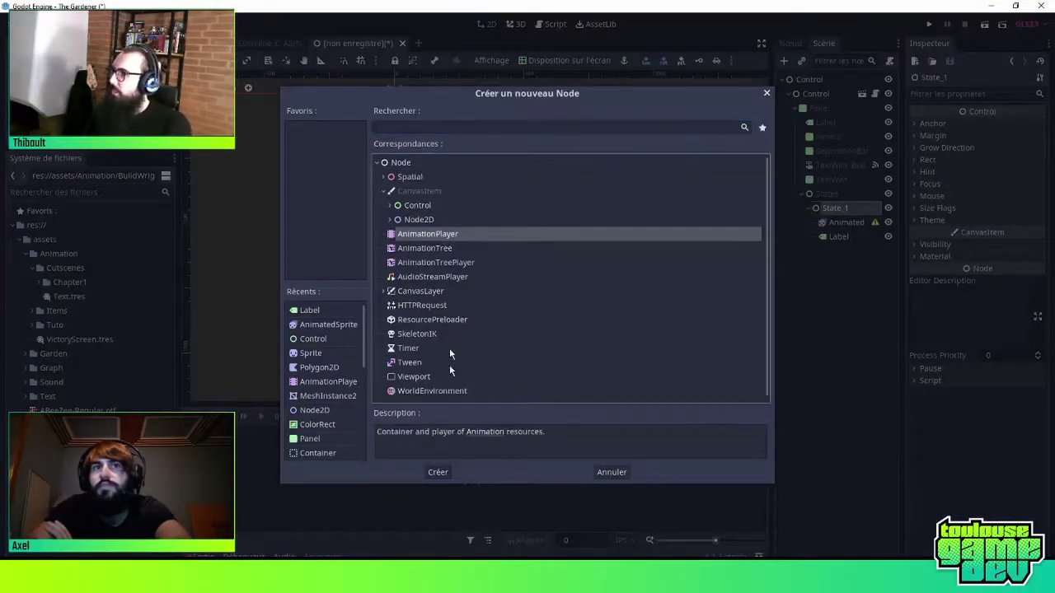
pyautogui.click(437, 473)
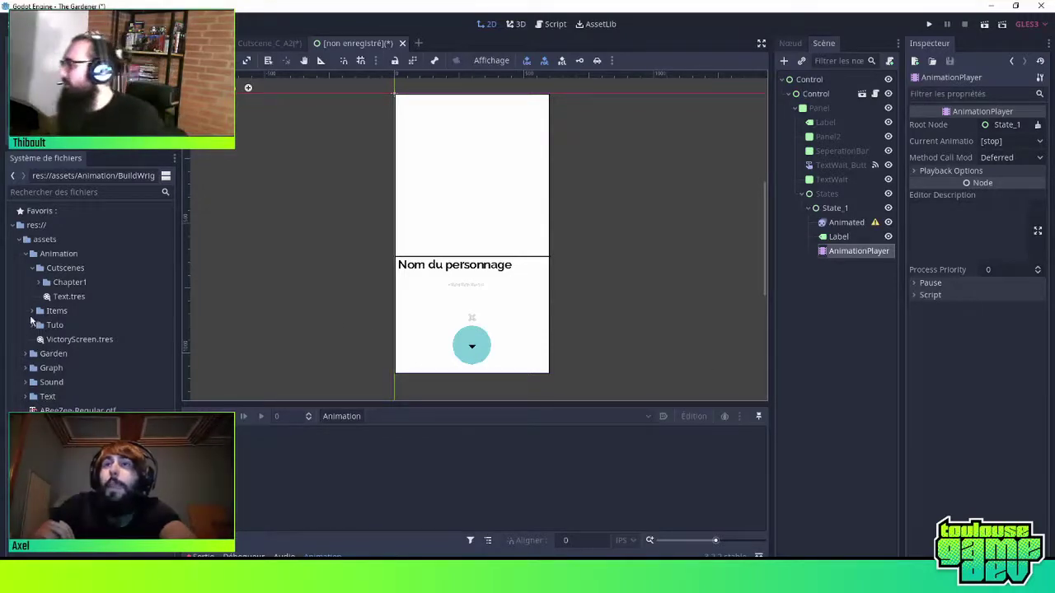
# Create an Animation resource in Chapter1/EXEMPLE and save it as Anim_EXEMPLE.tres
pyautogui.click(37, 282)
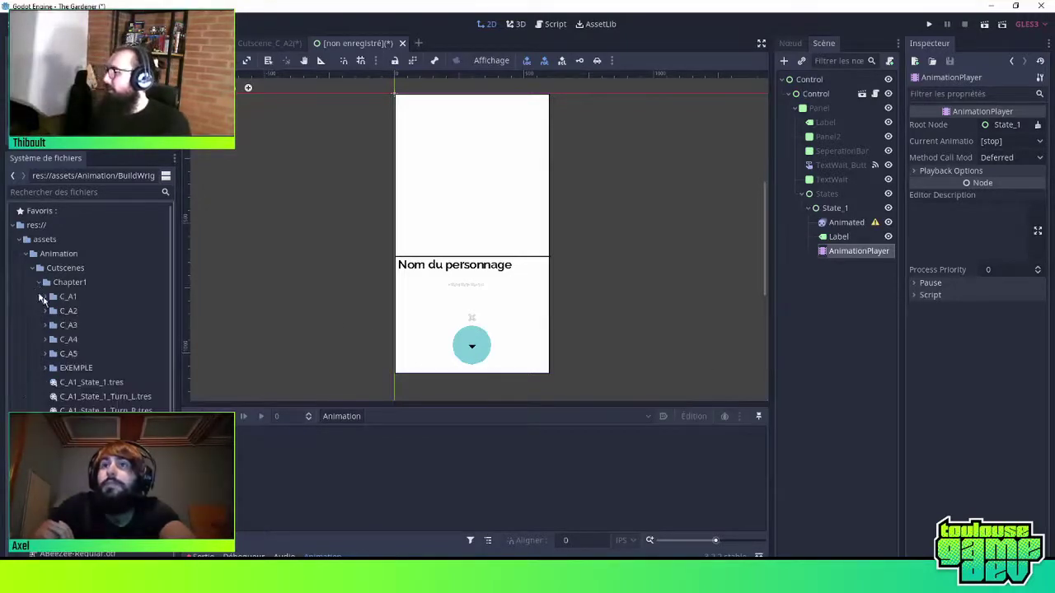
pyautogui.click(45, 369)
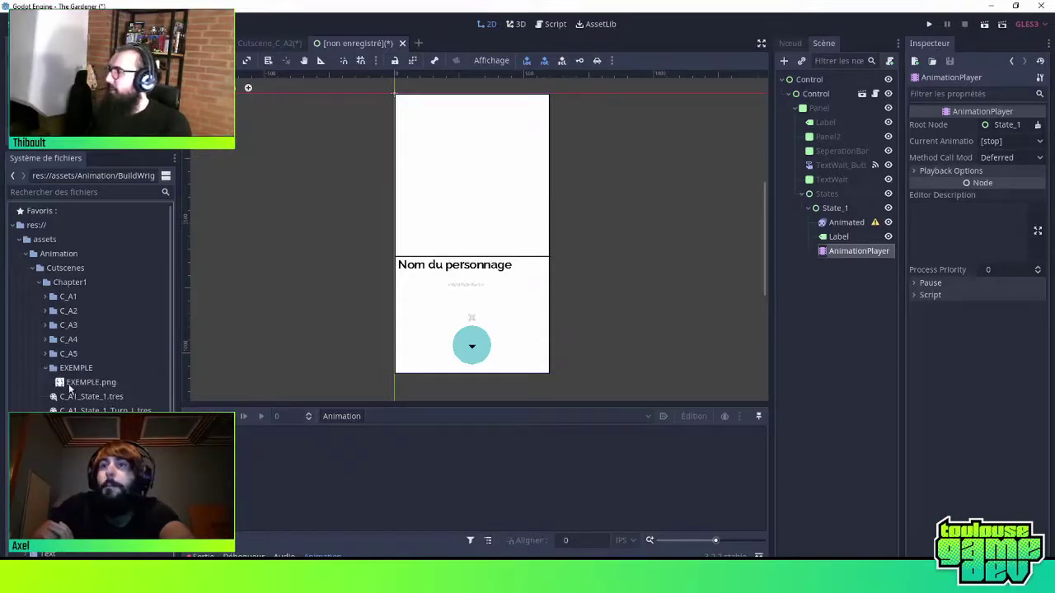
pyautogui.click(72, 384)
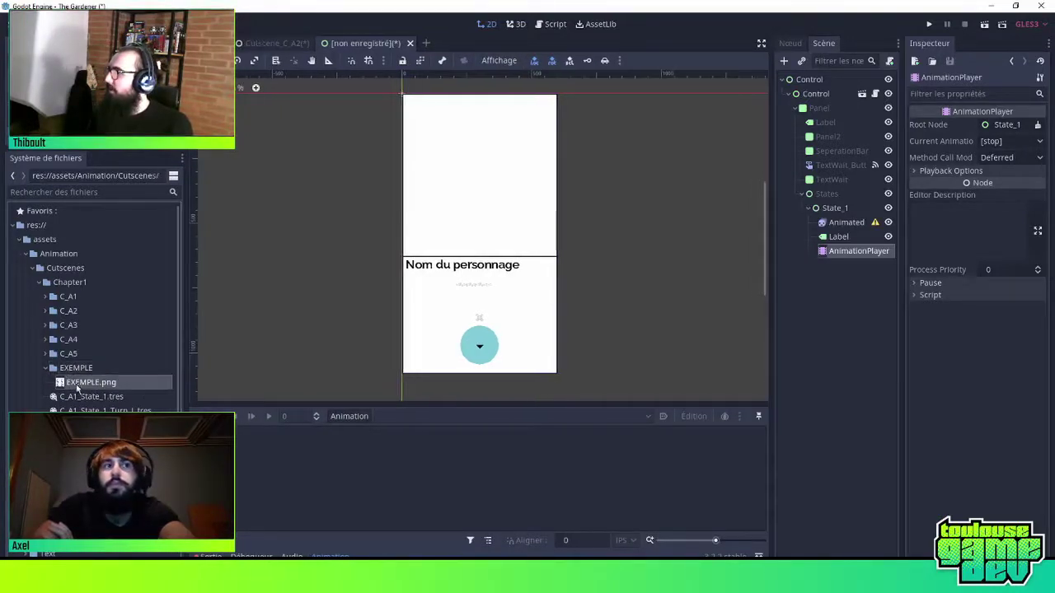
pyautogui.rightClick(68, 369)
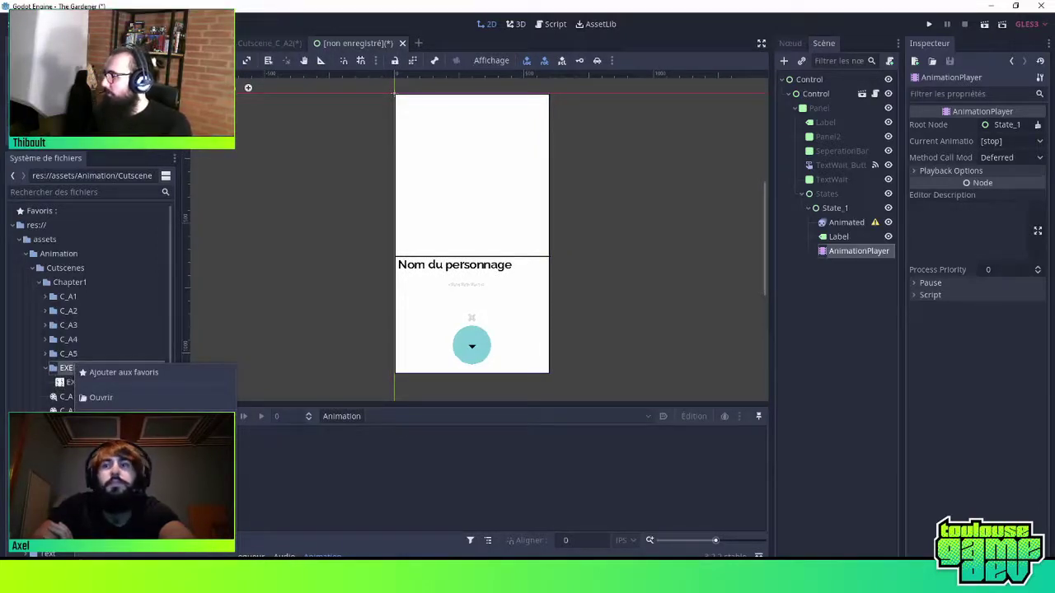
pyautogui.click(124, 478)
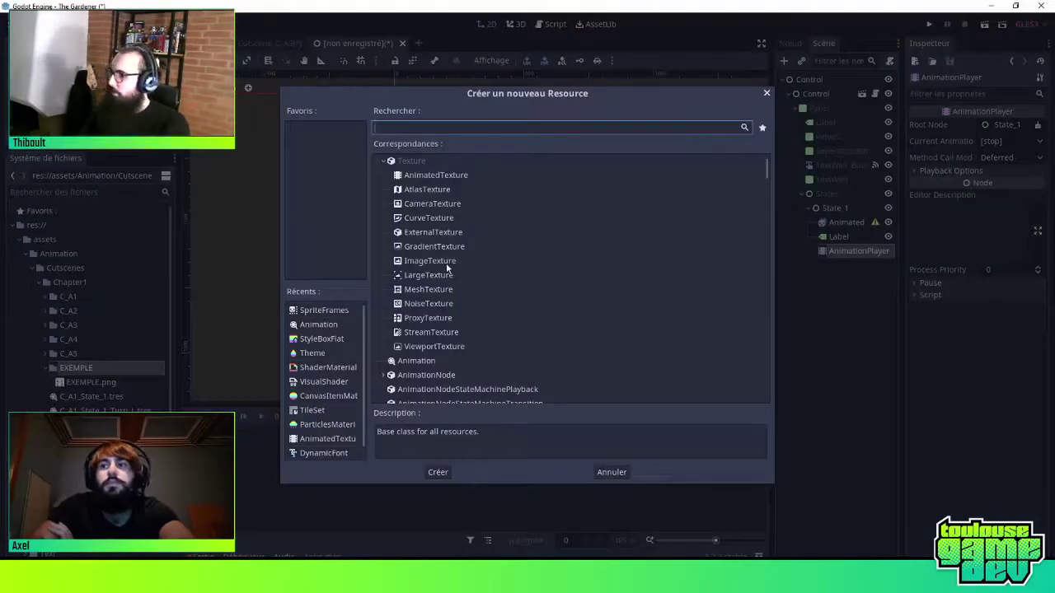
pyautogui.write('animt')
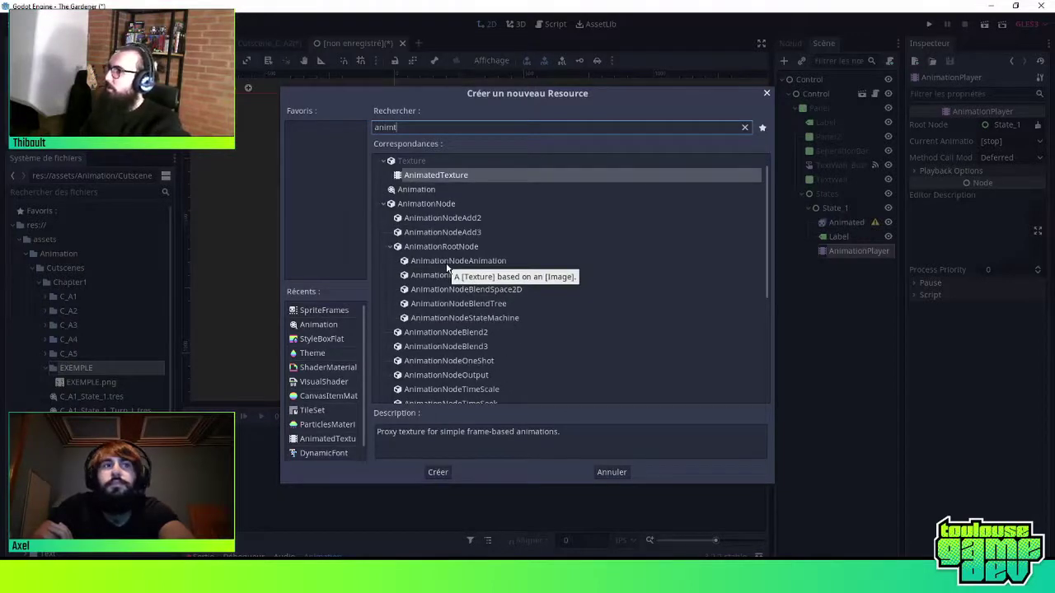
pyautogui.click(404, 193)
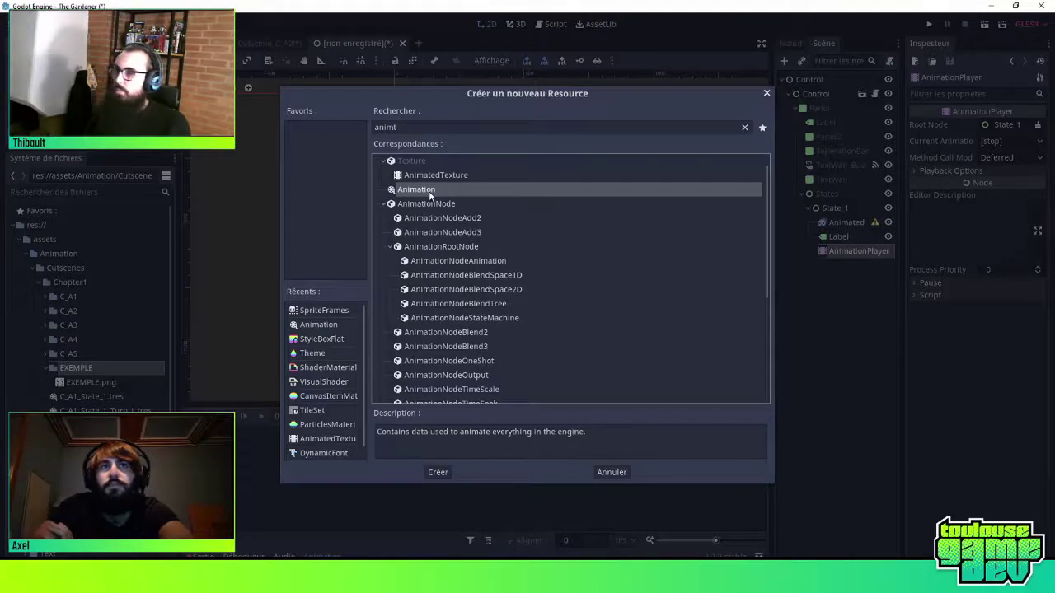
pyautogui.moveTo(416, 190)
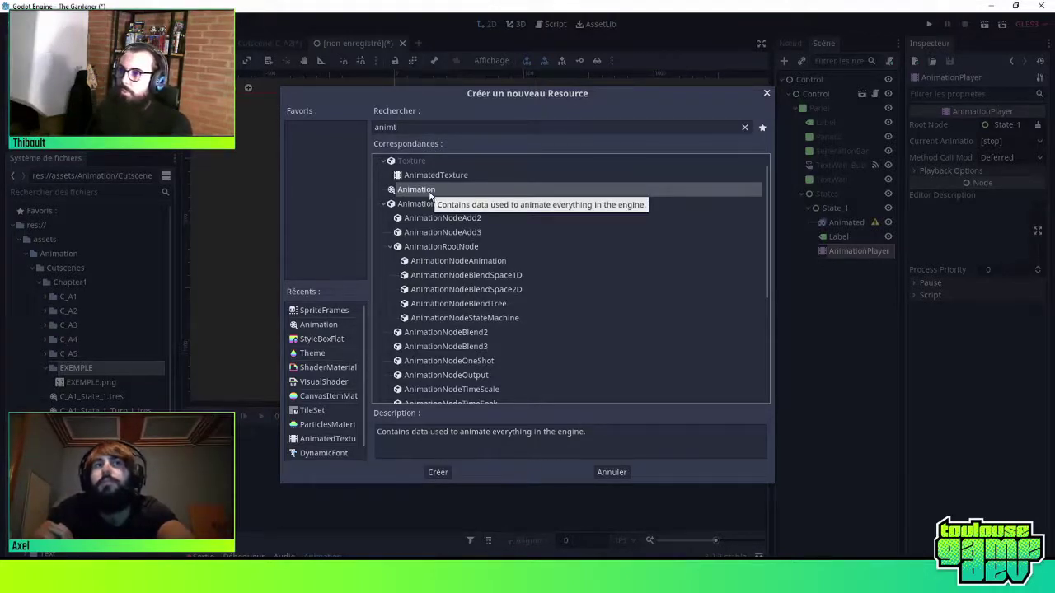
pyautogui.doubleClick(429, 192)
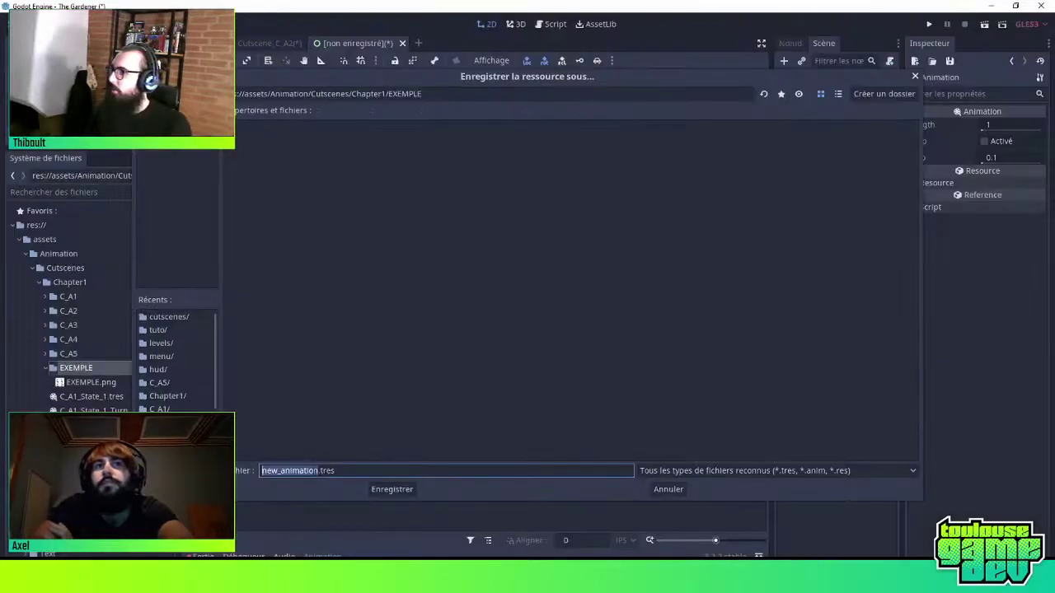
pyautogui.write('Anim')
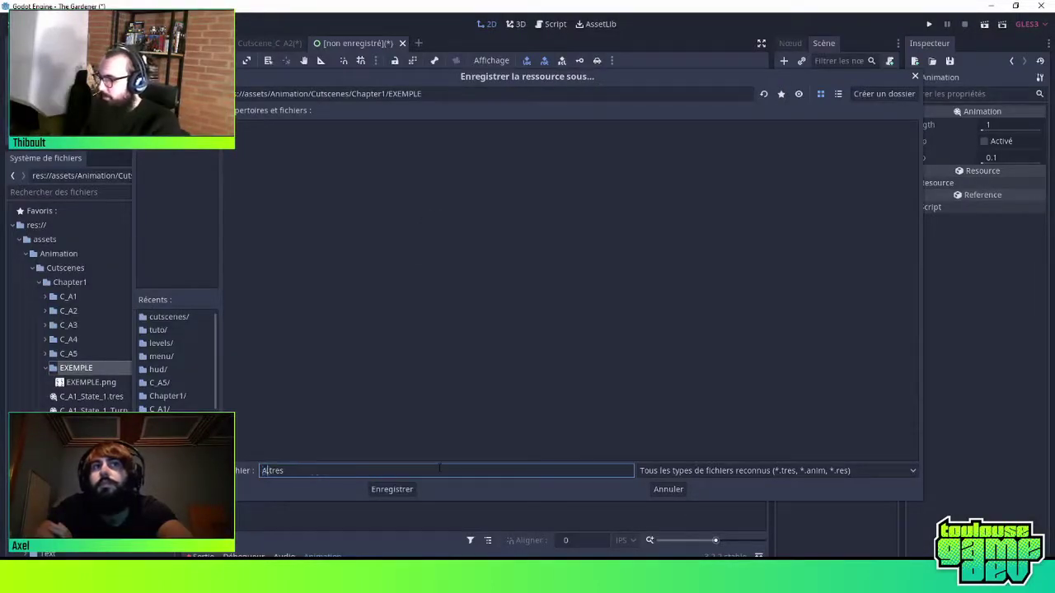
pyautogui.write('_EXEMPLE')
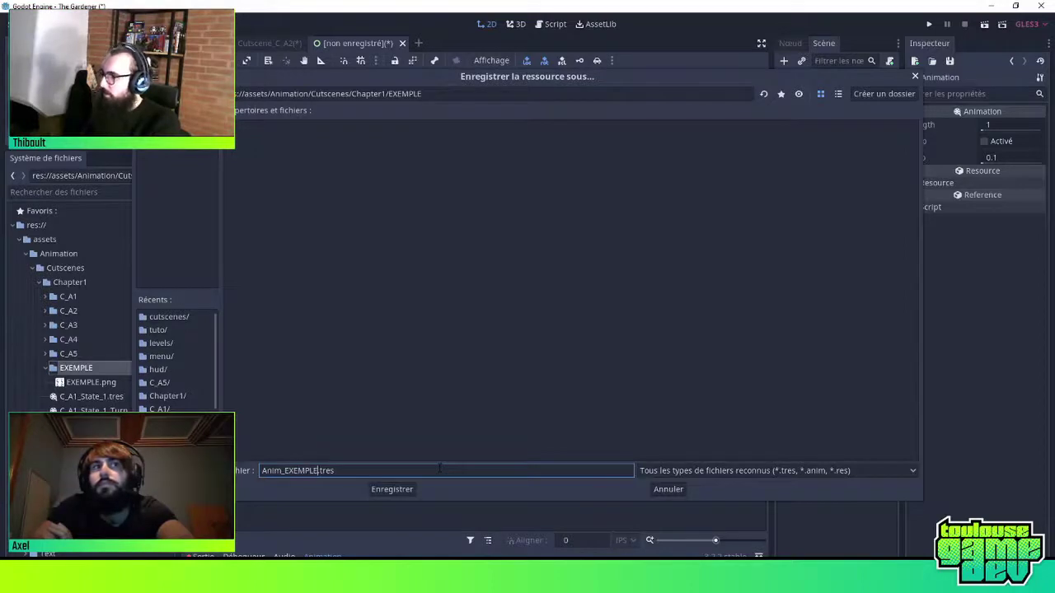
pyautogui.press('Return')
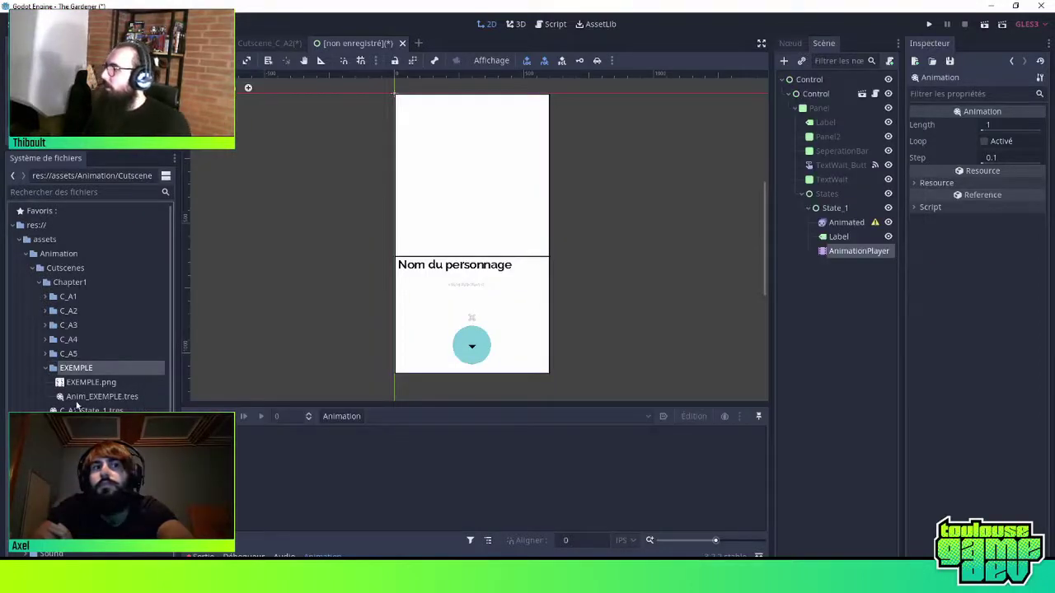
pyautogui.click(75, 367)
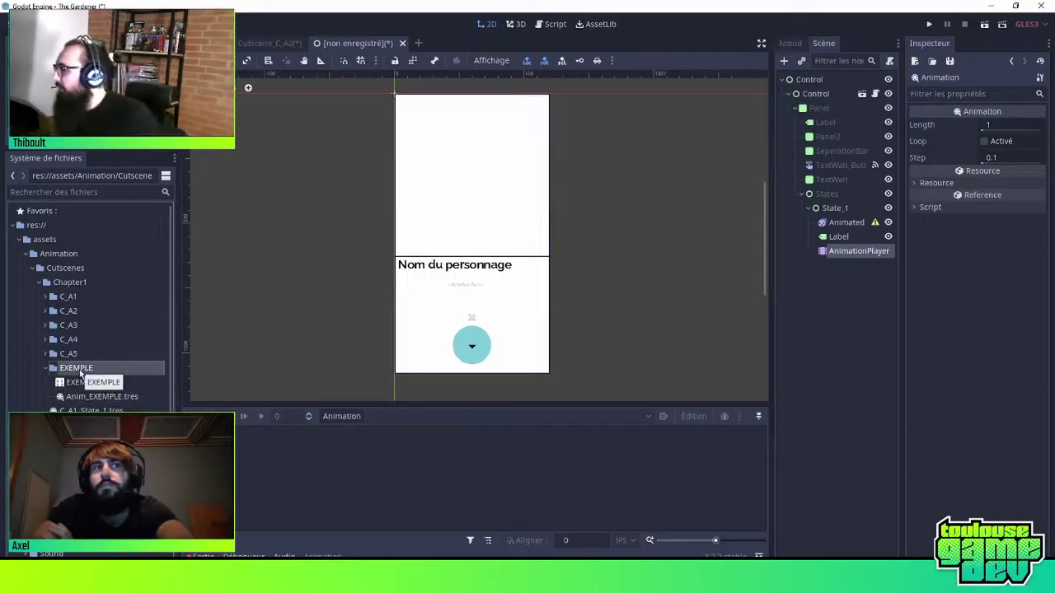
# Create a SpriteFrames resource in the EXEMPLE folder, saved as Sprite_EXEMPLE.tres
pyautogui.rightClick(83, 367)
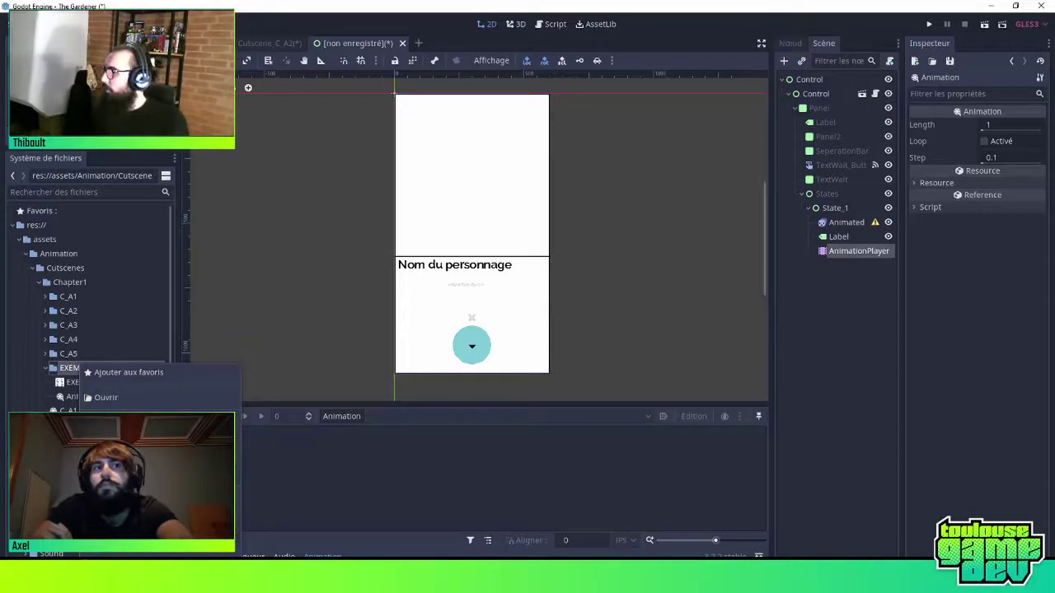
pyautogui.click(102, 385)
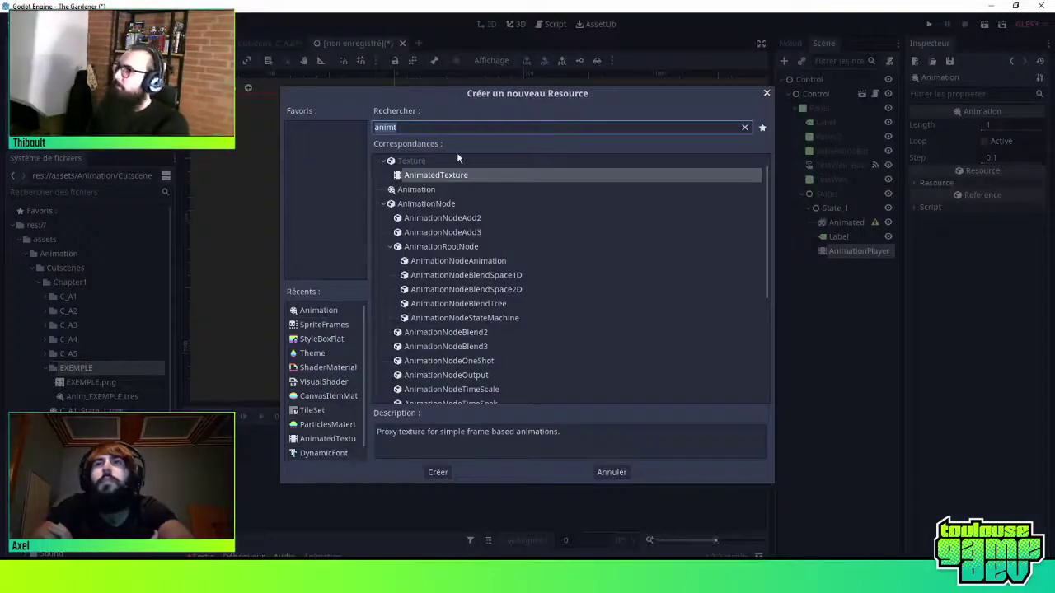
pyautogui.press('BackSpace')
pyautogui.write('a')
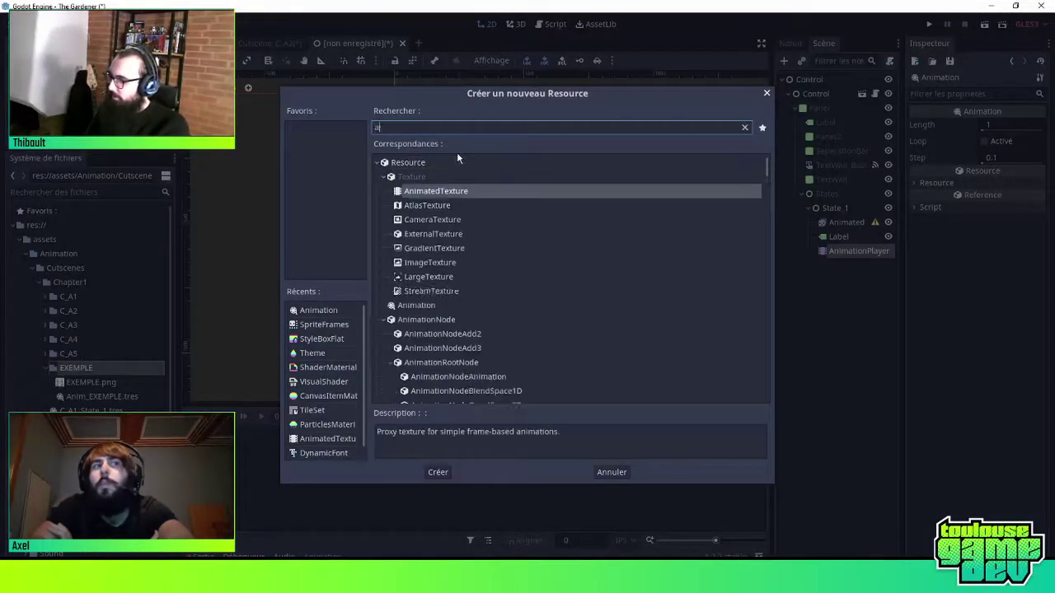
pyautogui.write('nim')
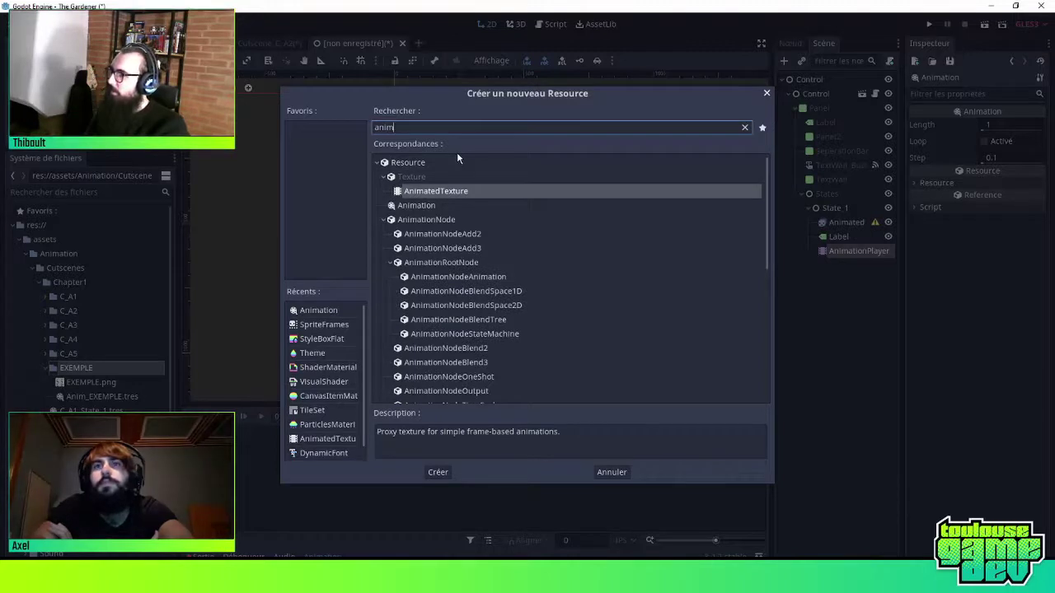
pyautogui.press('BackSpace')
pyautogui.press('BackSpace')
pyautogui.press('BackSpace')
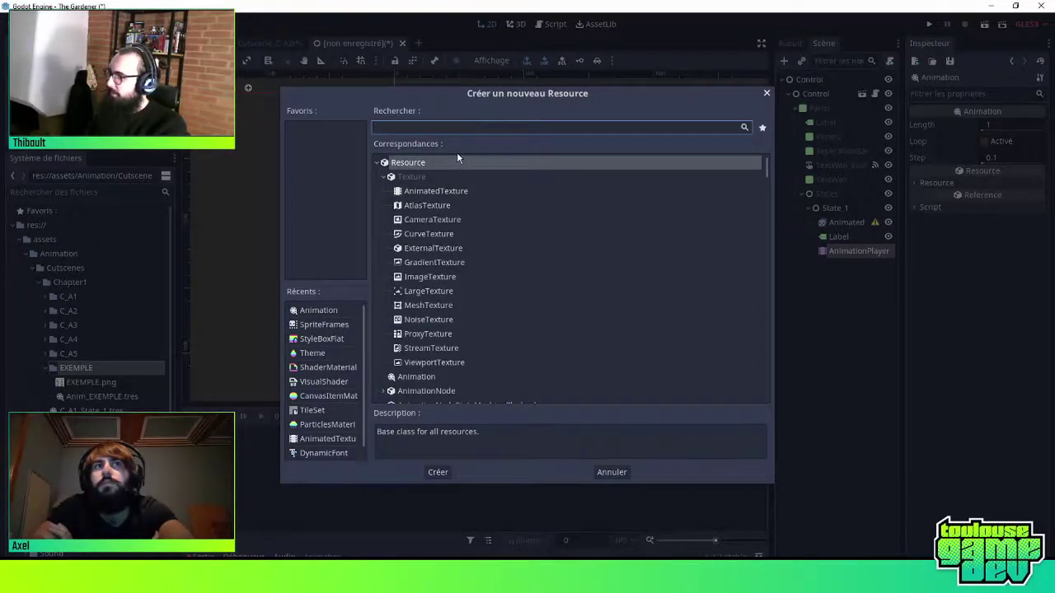
pyautogui.write('stripe')
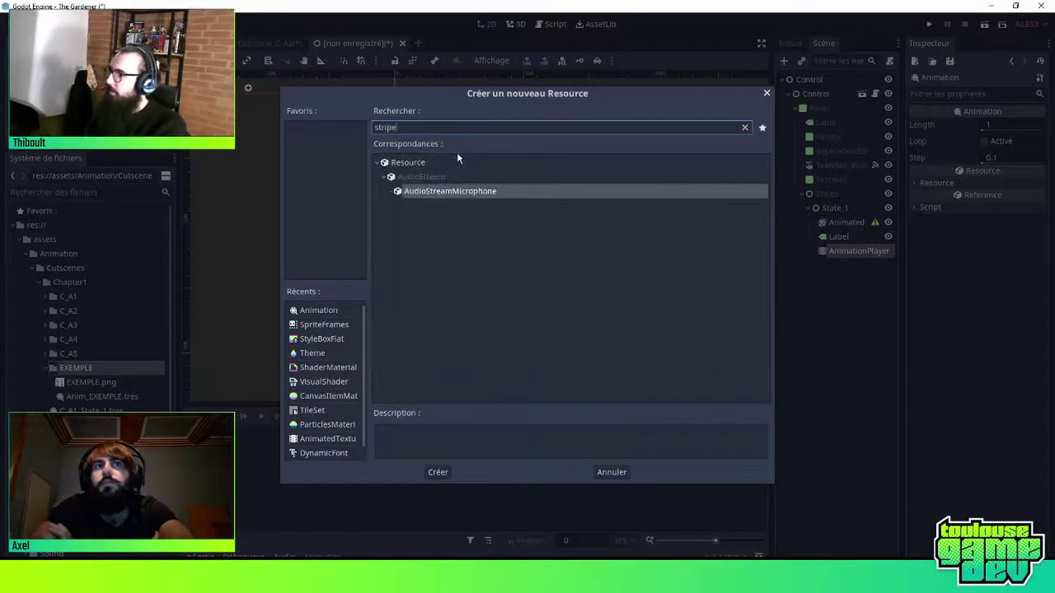
pyautogui.press('BackSpace')
pyautogui.press('BackSpace')
pyautogui.press('BackSpace')
pyautogui.press('BackSpace')
pyautogui.press('BackSpace')
pyautogui.press('BackSpace')
pyautogui.write('spri')
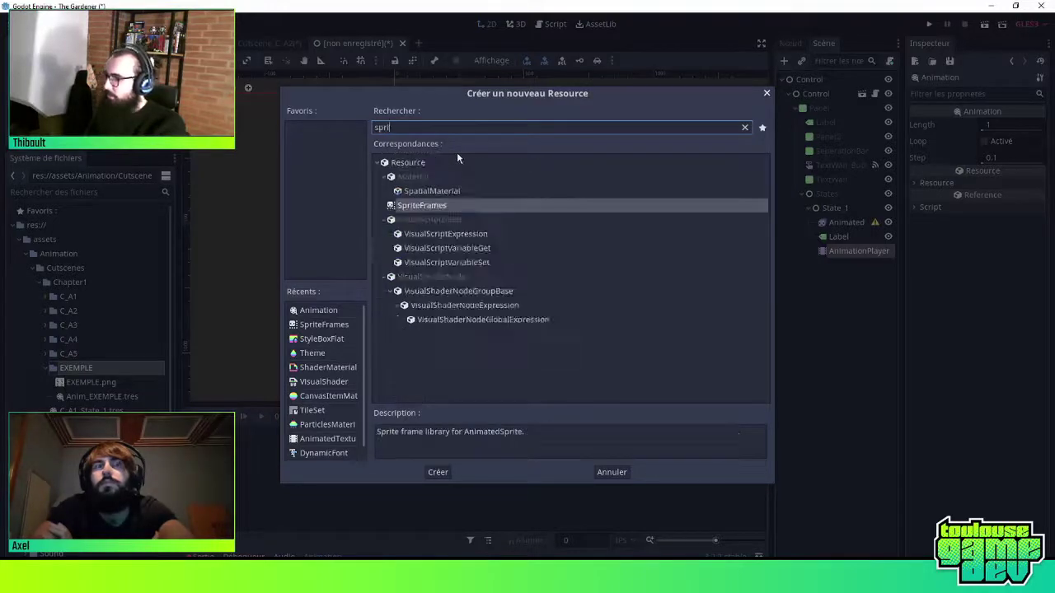
pyautogui.write('te')
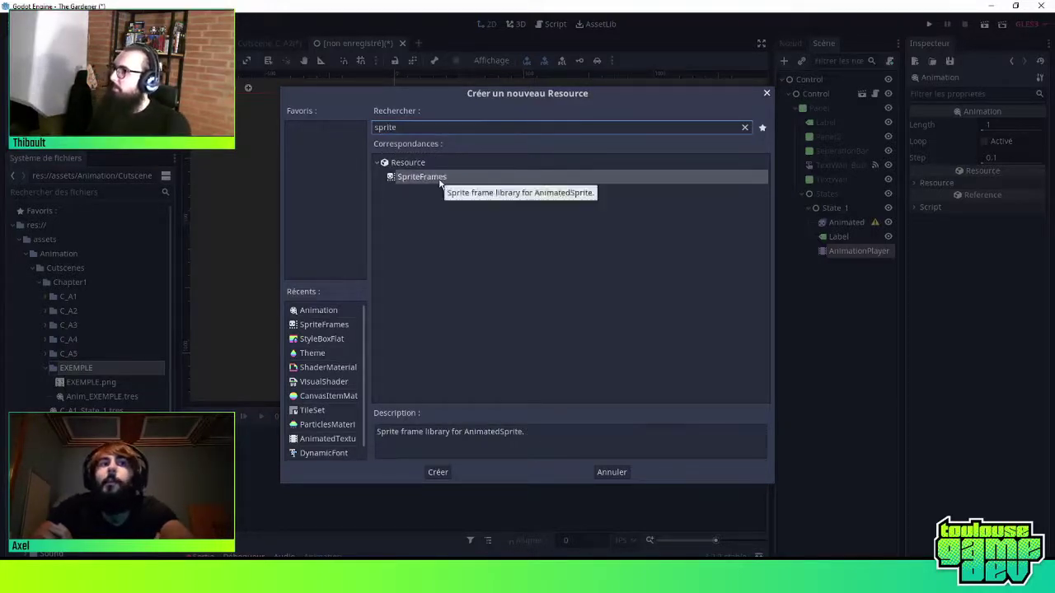
pyautogui.doubleClick(441, 183)
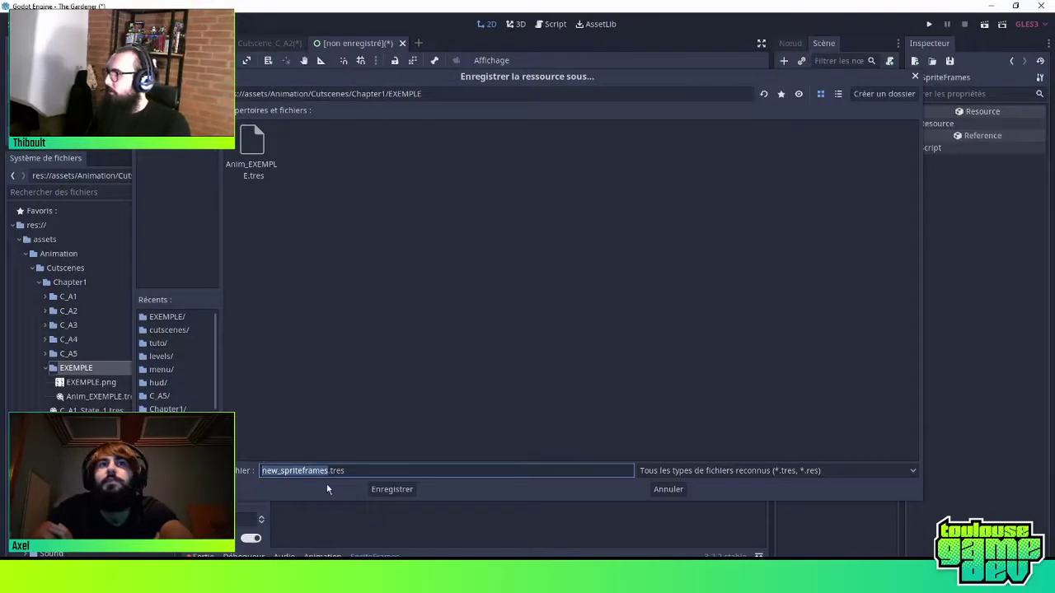
pyautogui.write('Sprite')
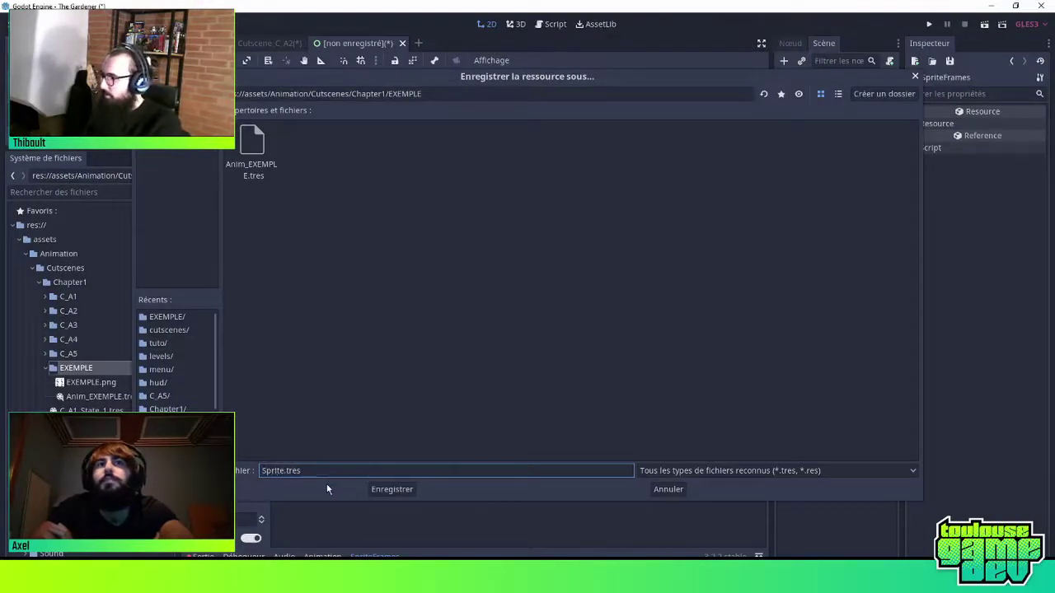
pyautogui.write('_EXZEMPLE')
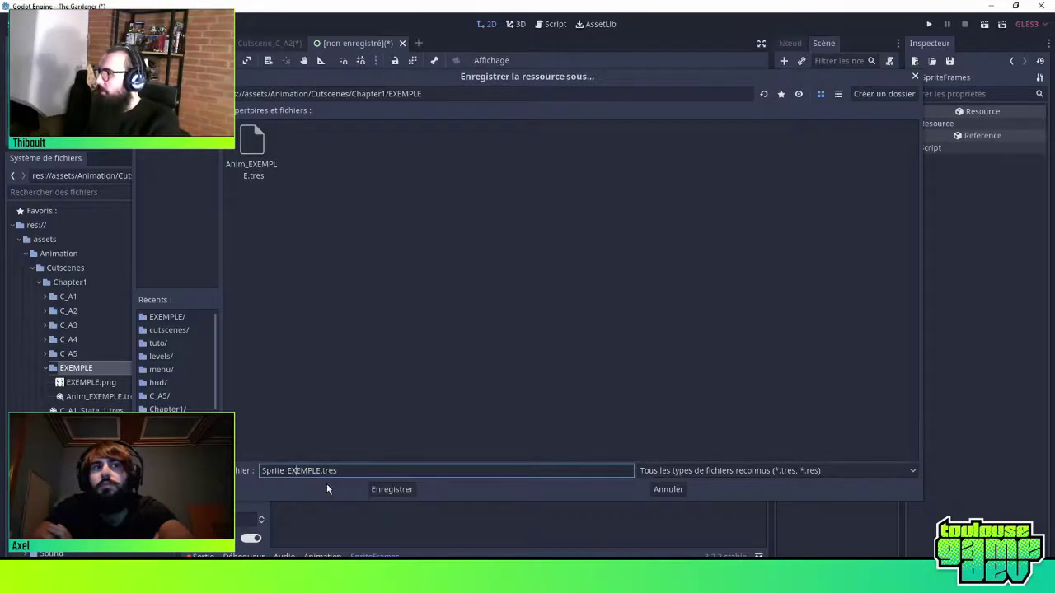
pyautogui.press('Return')
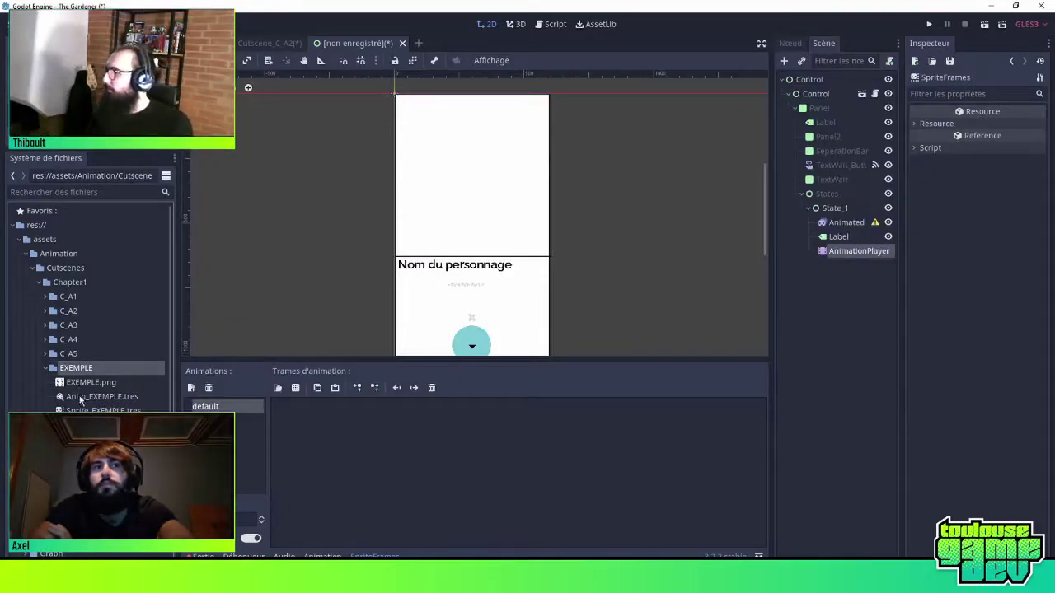
# Select Sprite_EXEMPLE.tres, leaving its default animation name unchanged
pyautogui.click(90, 408)
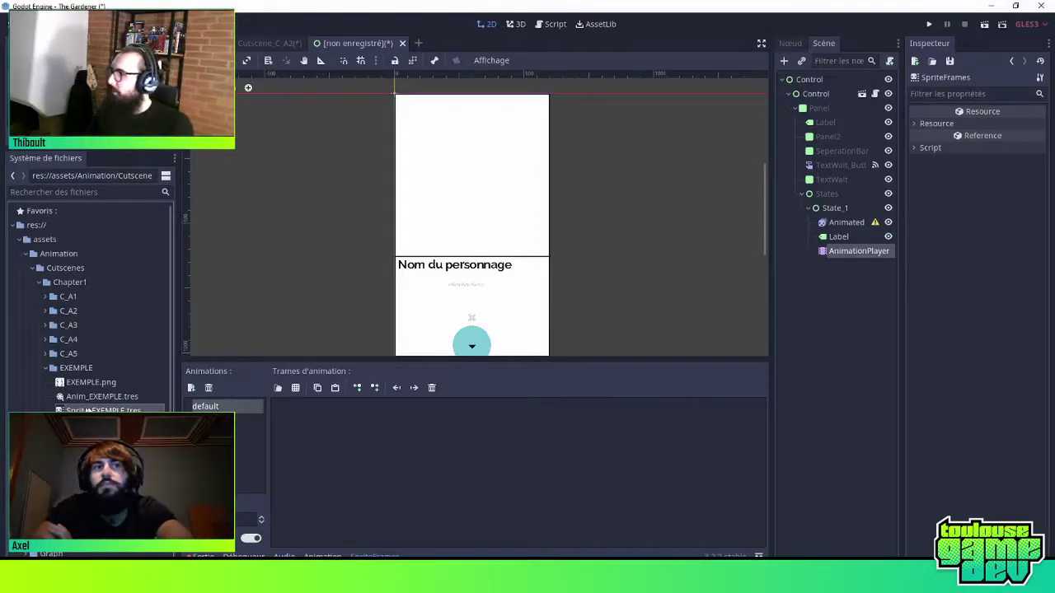
pyautogui.doubleClick(206, 407)
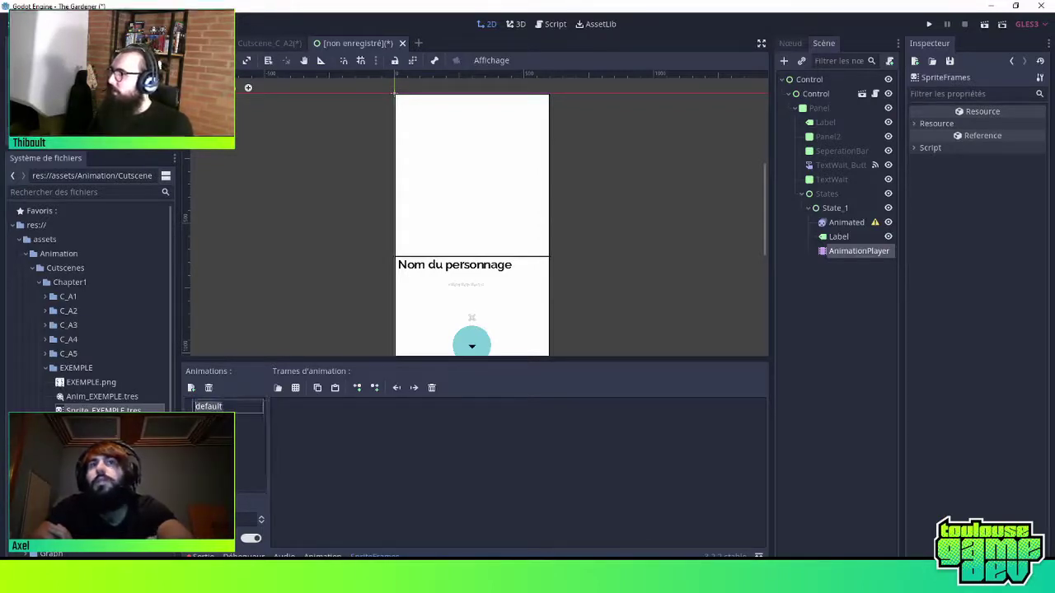
pyautogui.click(239, 425)
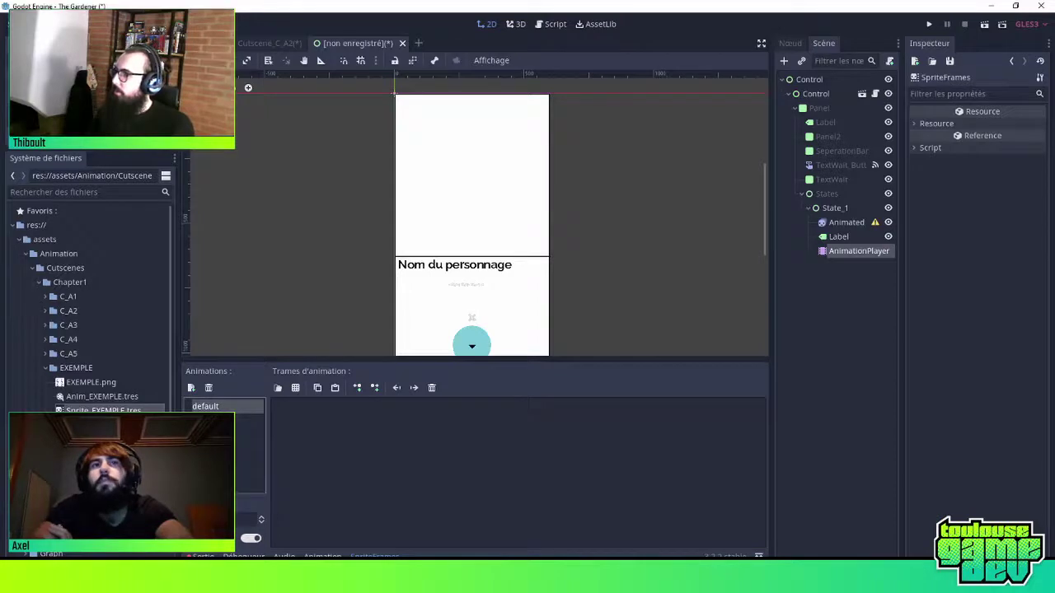
# Browse Farmer_01.tres animations for reference, then reopen Sprite_EXEMPLE.tres in the frames editor
pyautogui.click(47, 298)
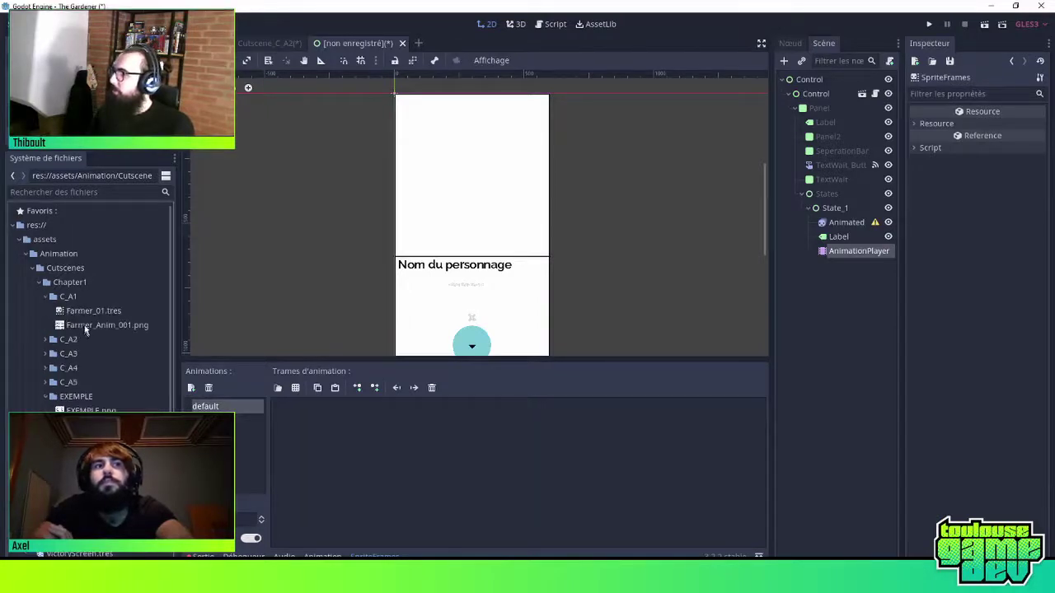
pyautogui.click(87, 313)
pyautogui.doubleClick(63, 315)
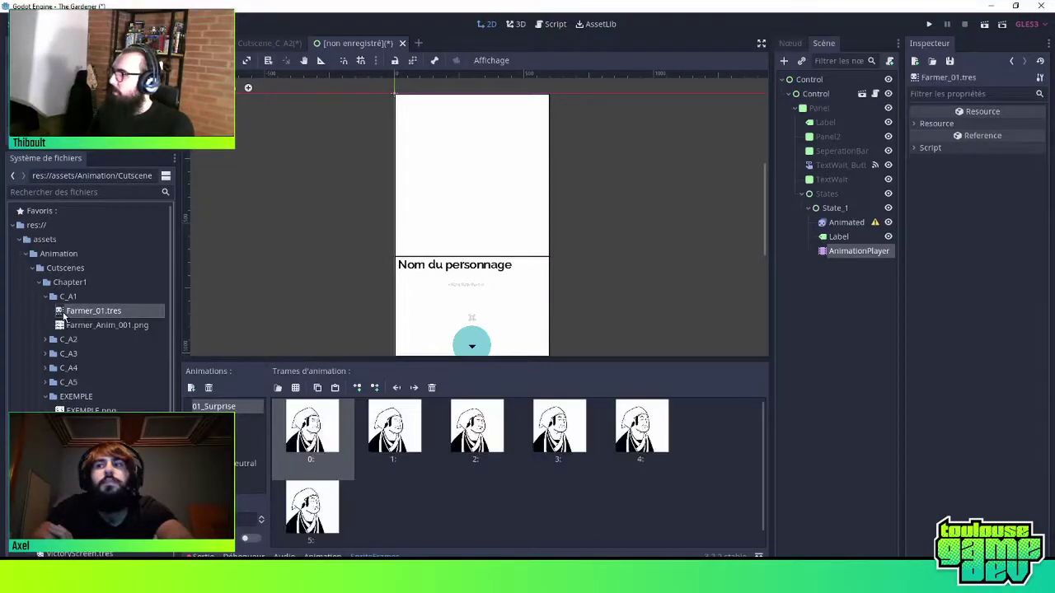
pyautogui.click(210, 421)
pyautogui.press('Down')
pyautogui.press('Down')
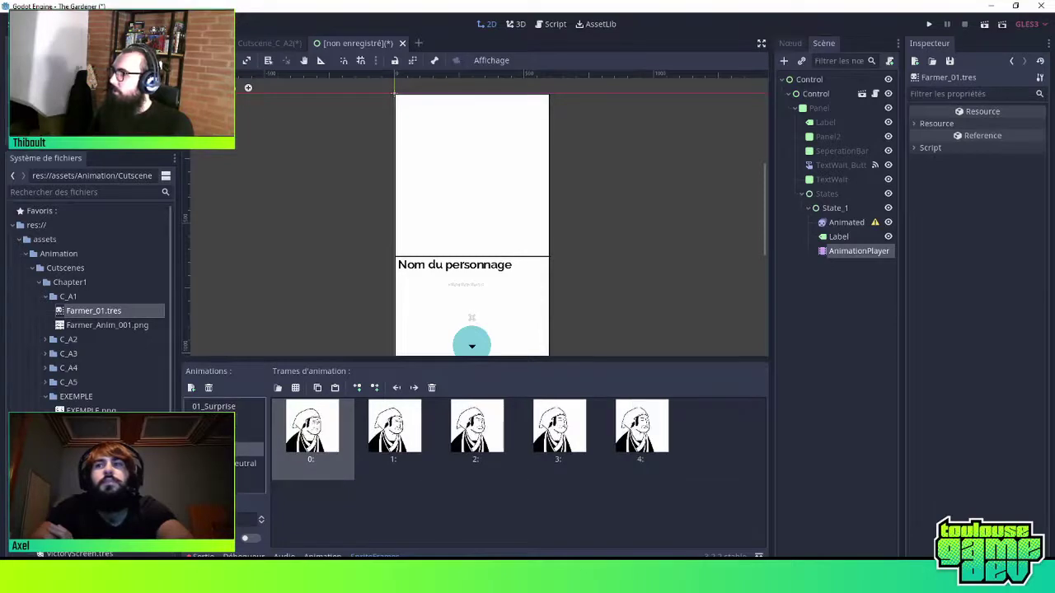
pyautogui.press('Down')
pyautogui.press('Up')
pyautogui.press('Up')
pyautogui.press('Down')
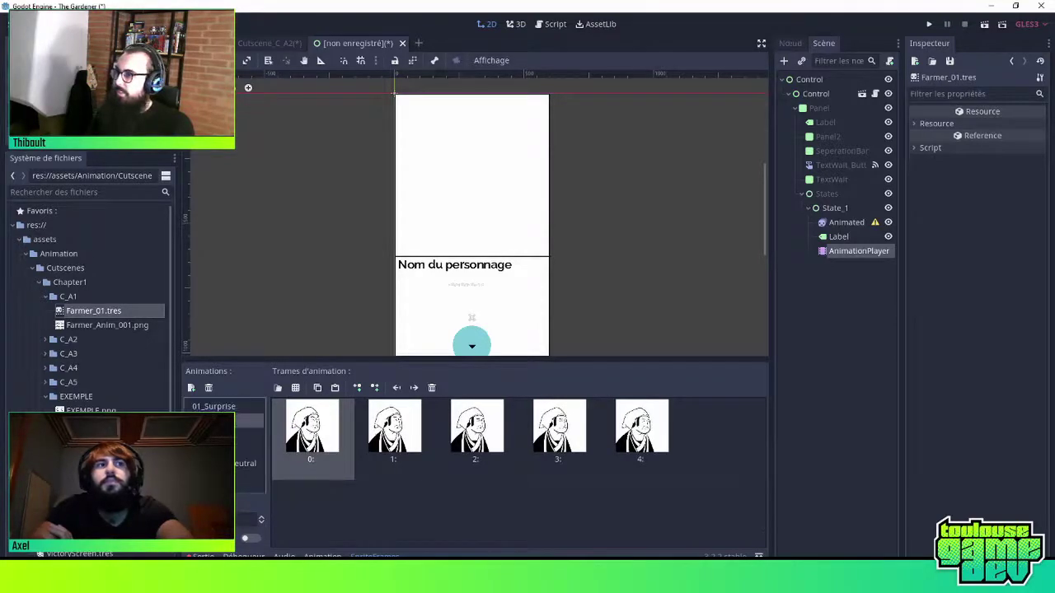
pyautogui.press('Down')
pyautogui.press('Up')
pyautogui.press('Up')
pyautogui.press('Down')
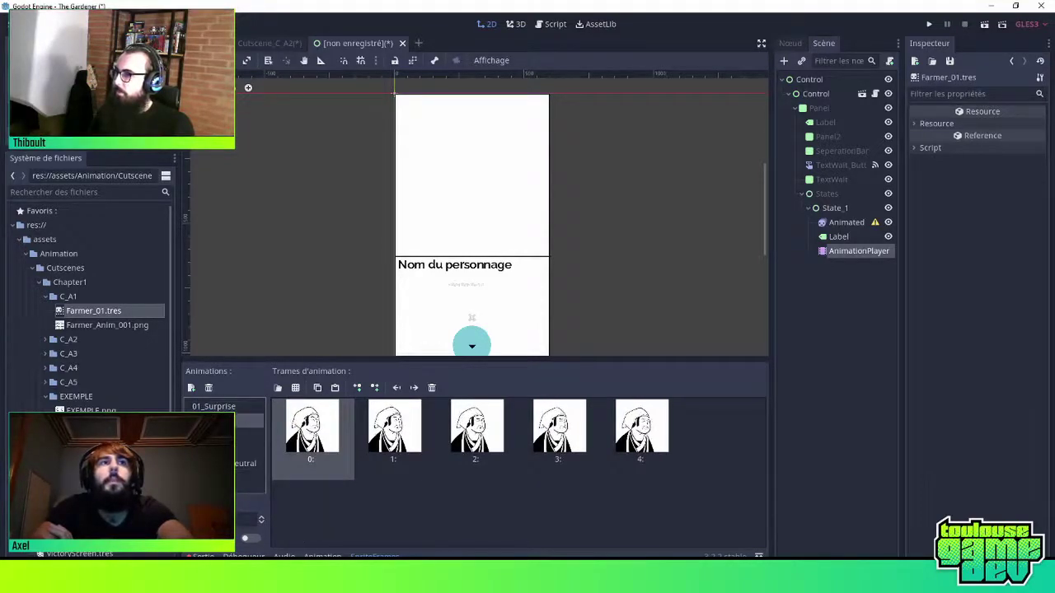
pyautogui.press('Down')
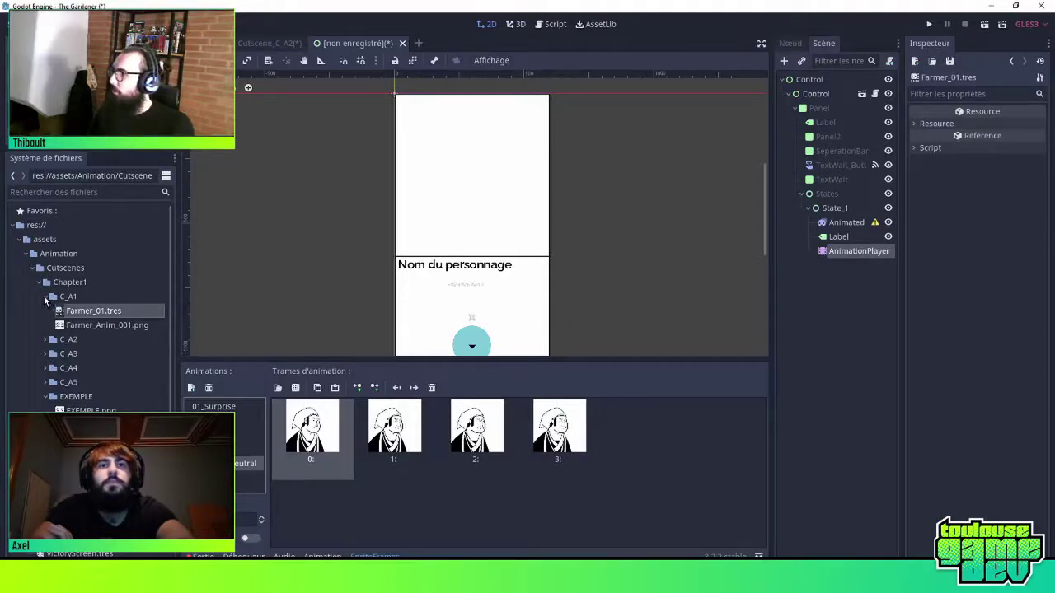
pyautogui.click(46, 297)
pyautogui.click(99, 411)
# Rename the default animation to 01_EXEMPLE
pyautogui.doubleClick(248, 407)
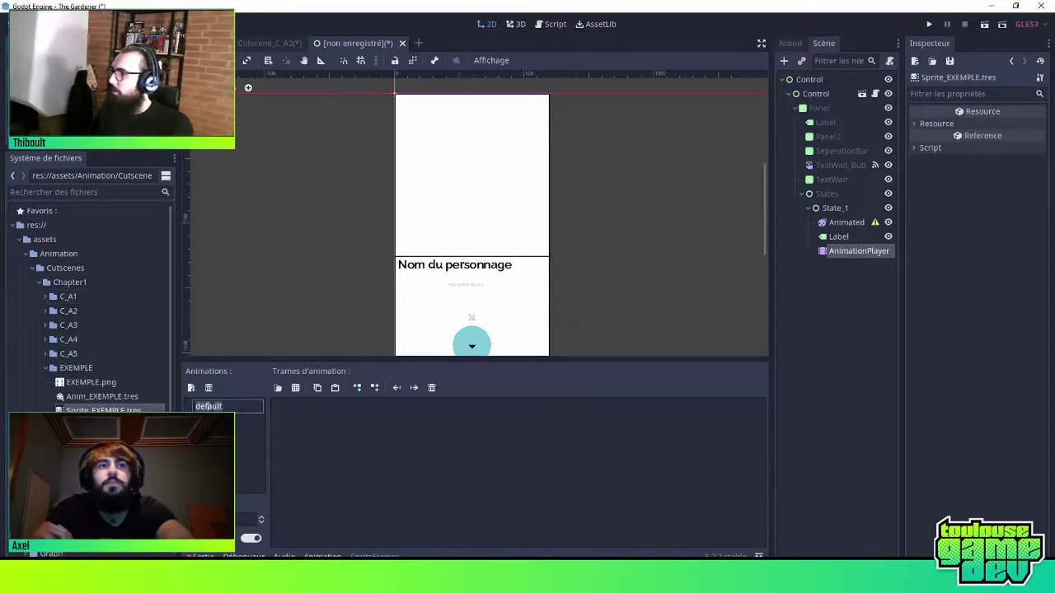
pyautogui.write('01')
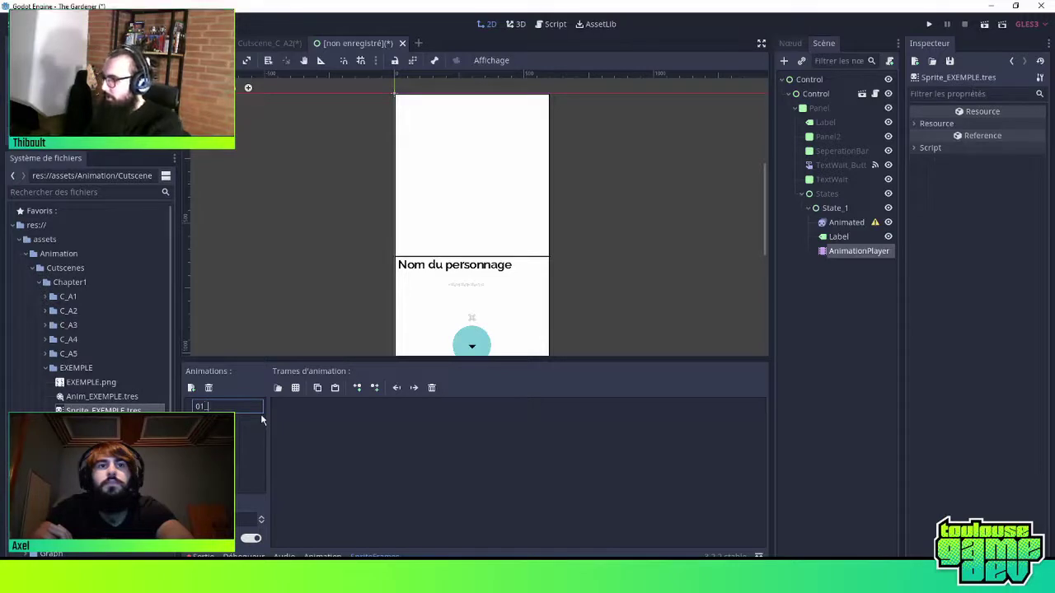
pyautogui.write('_EE')
pyautogui.press('BackSpace')
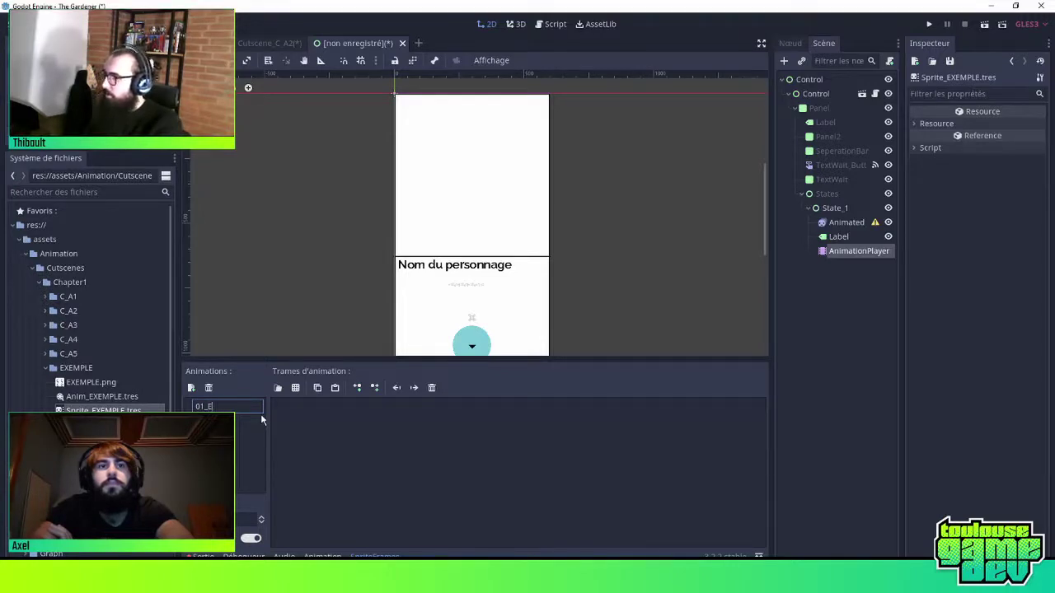
pyautogui.write('XEMPLE')
pyautogui.press('Return')
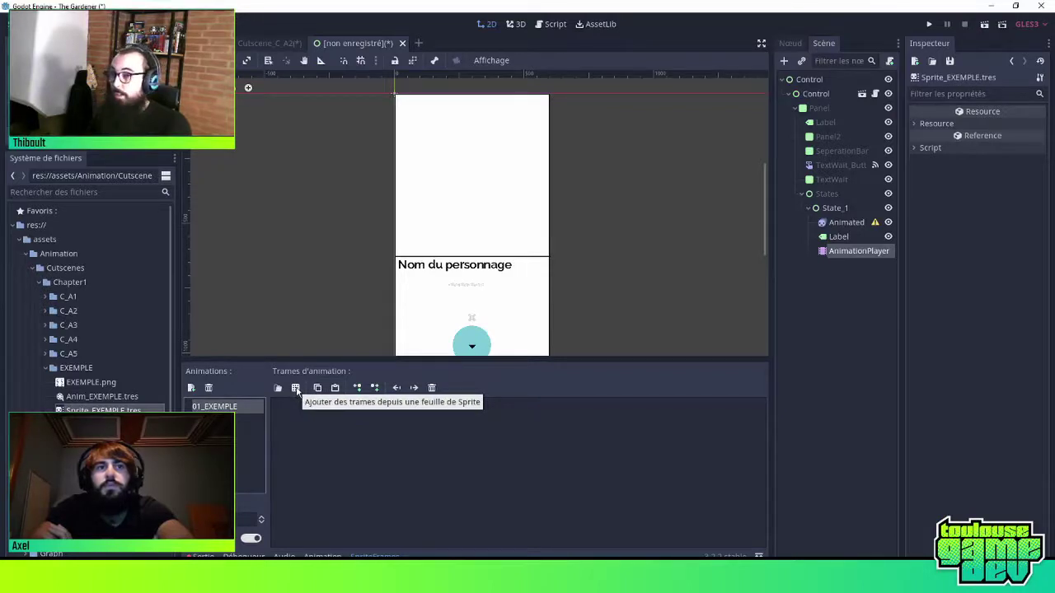
# Load the Chapter1/EXEMPLE/EXEMPLE.png sprite sheet as the frame source
pyautogui.click(296, 388)
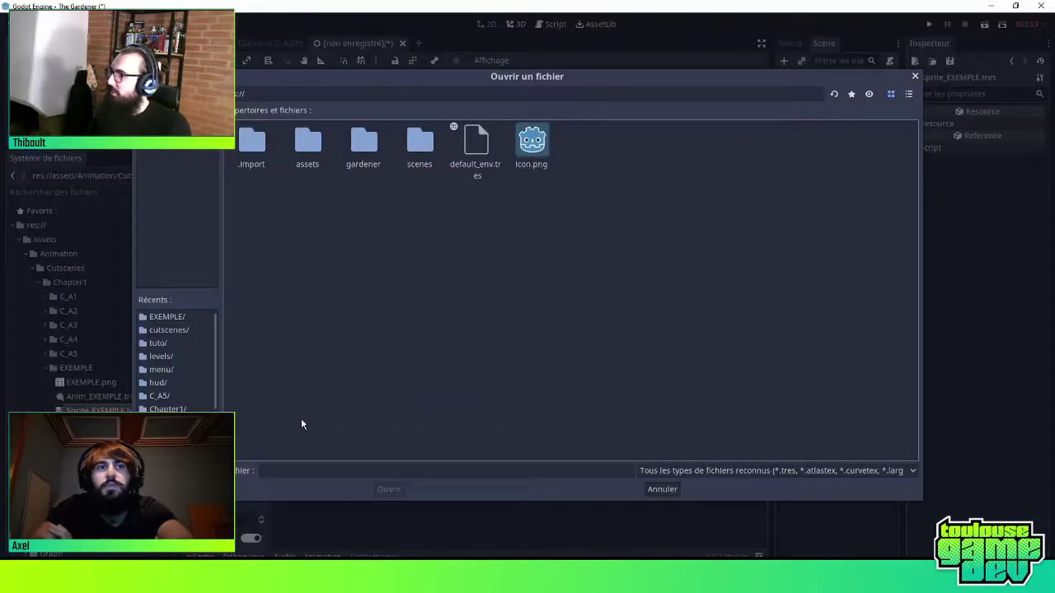
pyautogui.doubleClick(309, 145)
pyautogui.doubleClick(256, 147)
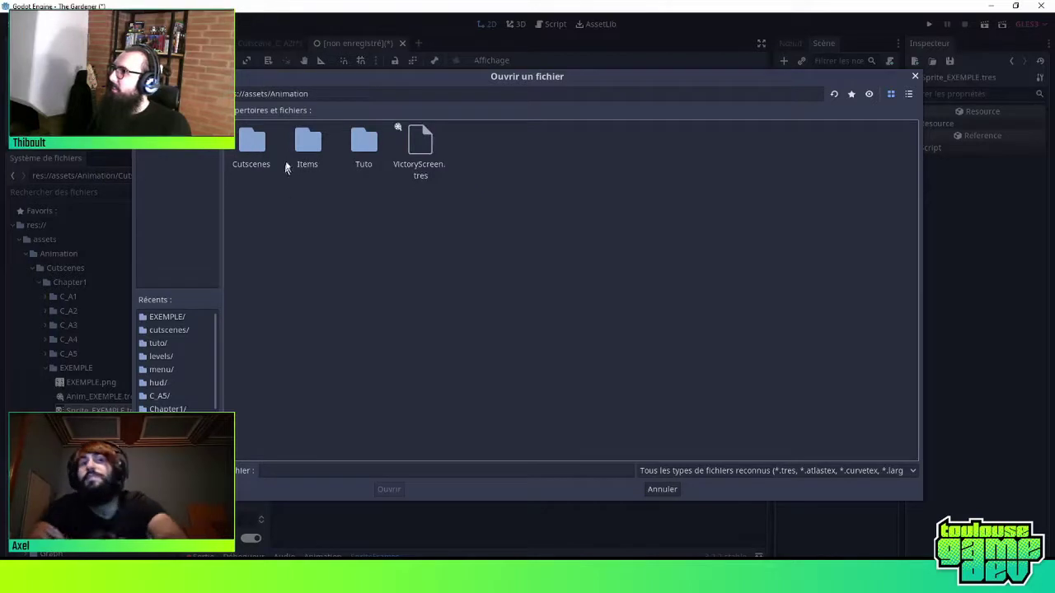
pyautogui.doubleClick(252, 146)
pyautogui.doubleClick(252, 153)
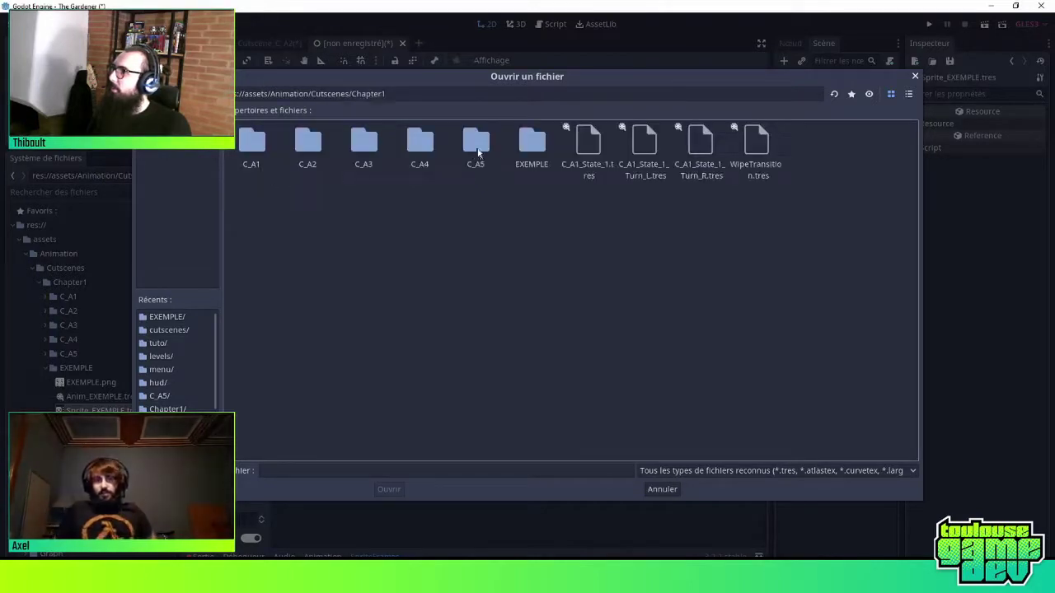
pyautogui.doubleClick(532, 142)
pyautogui.click(307, 144)
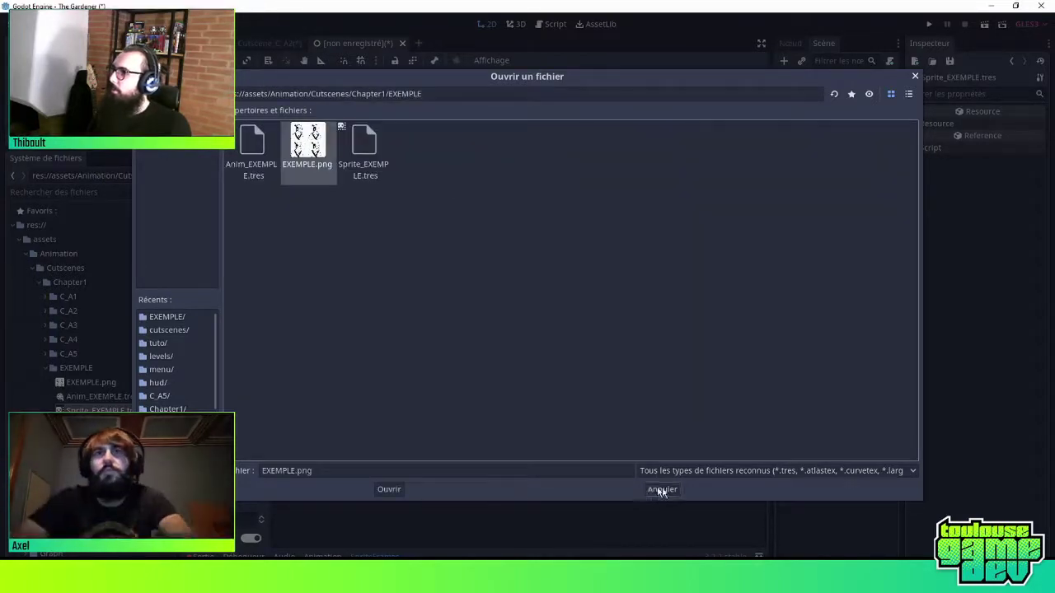
pyautogui.click(388, 489)
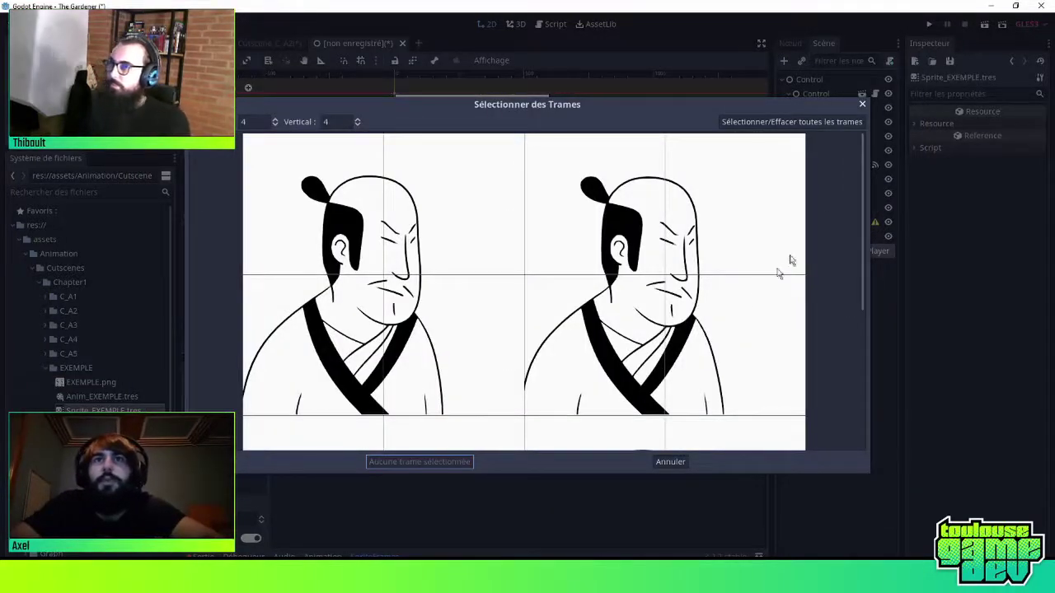
# Set the Select Frames grid for EXEMPLE.png to 2 horizontal by 2 vertical
pyautogui.moveTo(865, 221); pyautogui.dragTo(866, 156)
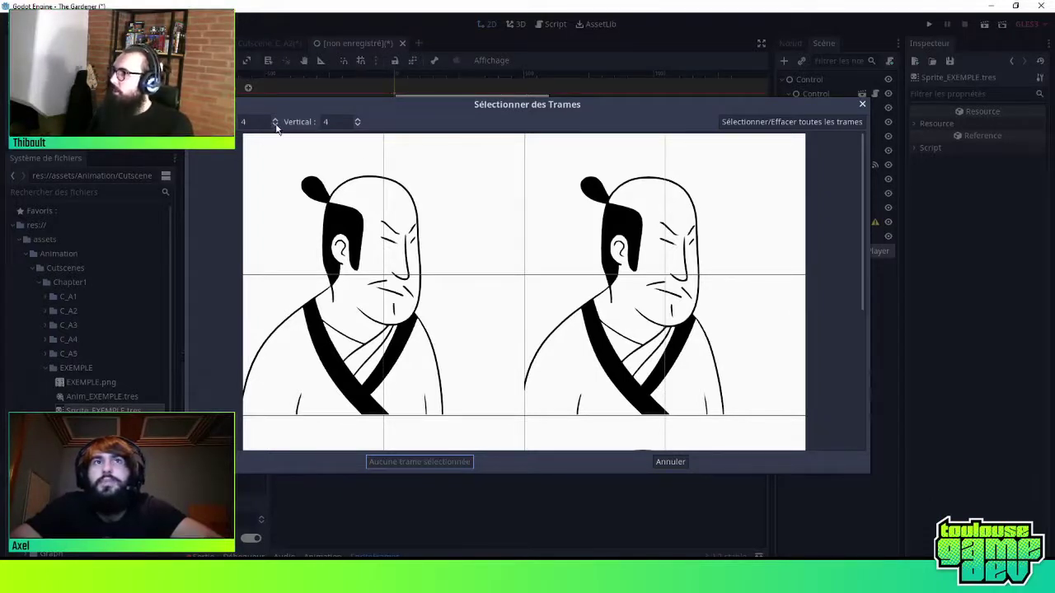
pyautogui.click(275, 125)
pyautogui.click(275, 125)
pyautogui.click(357, 125)
pyautogui.click(357, 125)
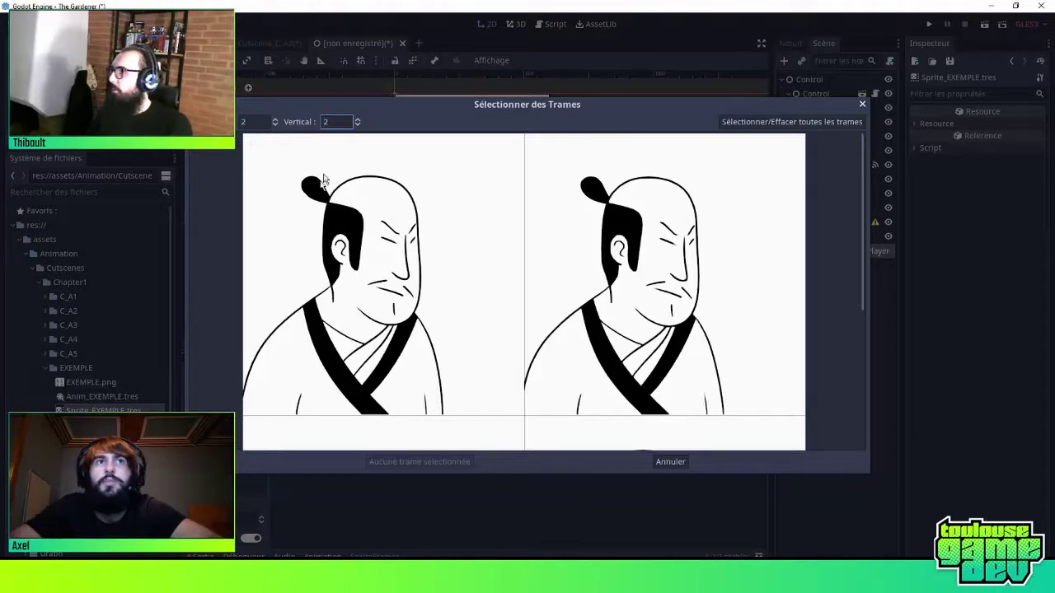
pyautogui.moveTo(394, 111); pyautogui.dragTo(454, 113)
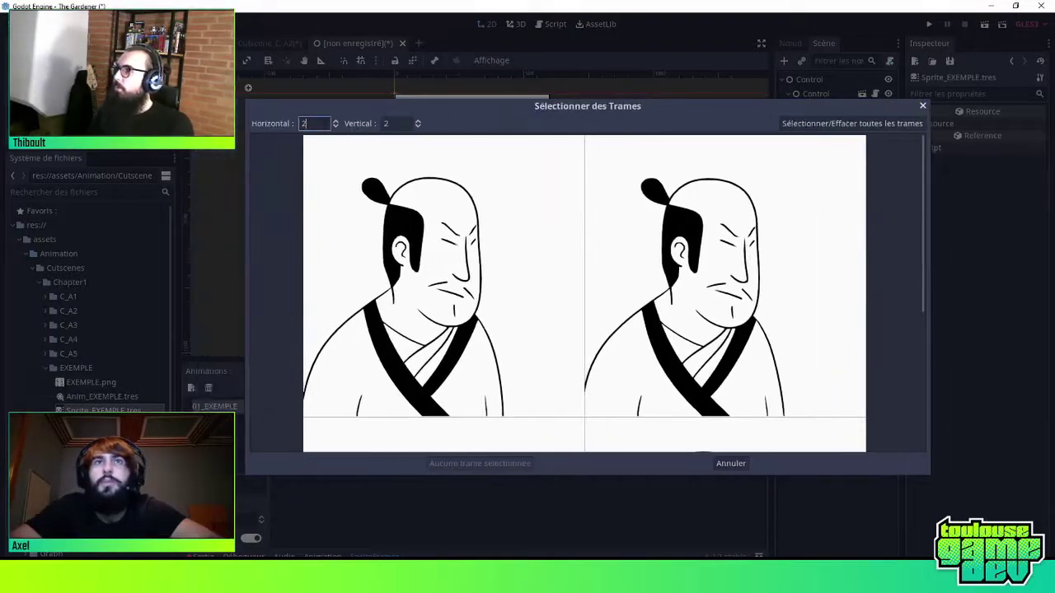
pyautogui.click(314, 123)
pyautogui.click(384, 122)
pyautogui.write('2')
pyautogui.press('Return')
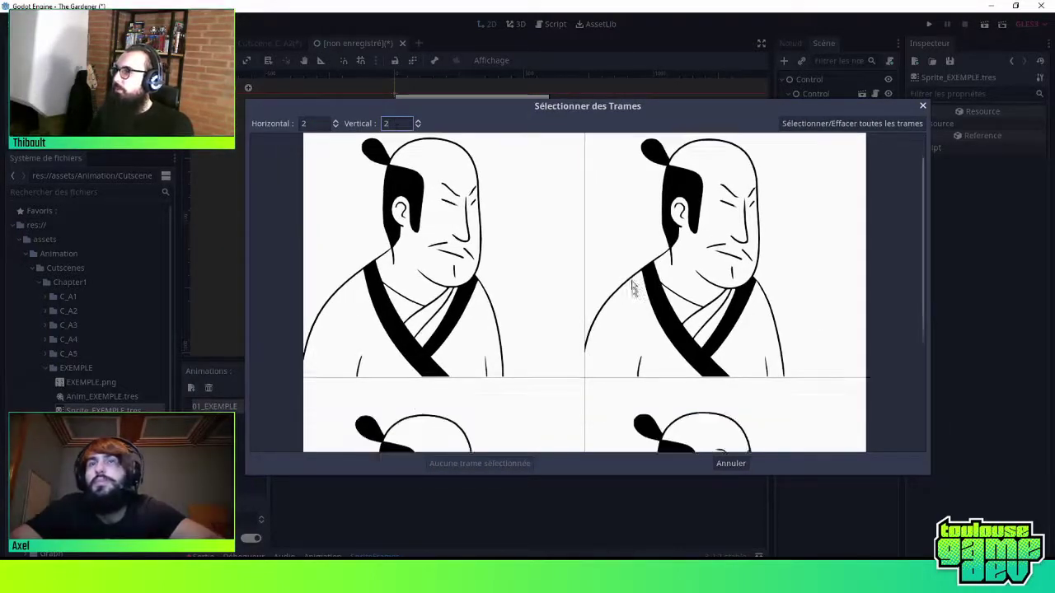
pyautogui.scroll(-2, 548, 294)
pyautogui.scroll(-1, 706, 330)
pyautogui.scroll(3, 707, 330)
pyautogui.scroll(1, 935, 252)
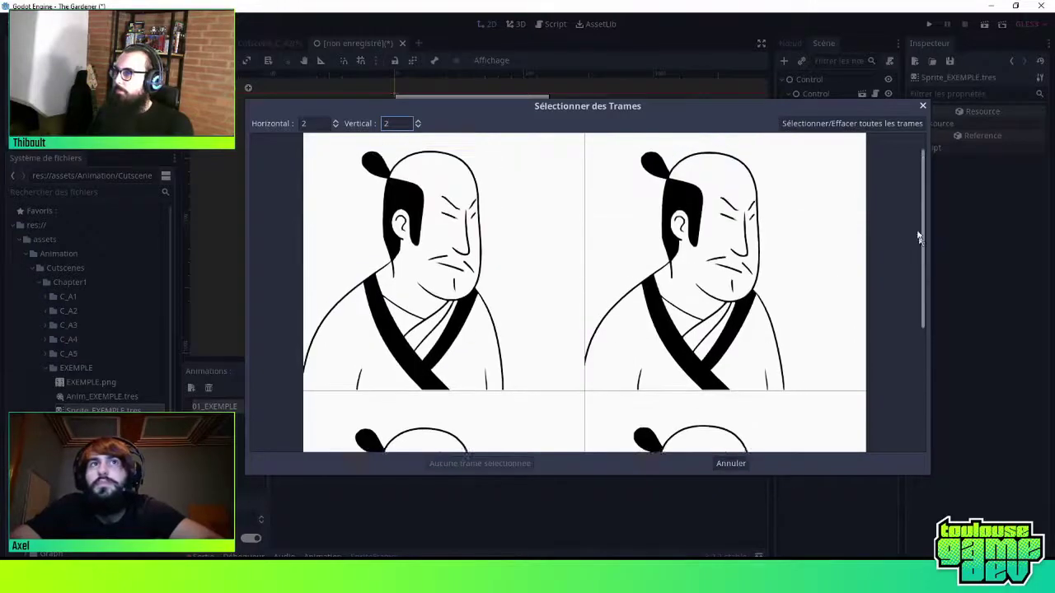
# Select all four grid cells and add them as frames 0–3 of 01_EXEMPLE
pyautogui.click(519, 313)
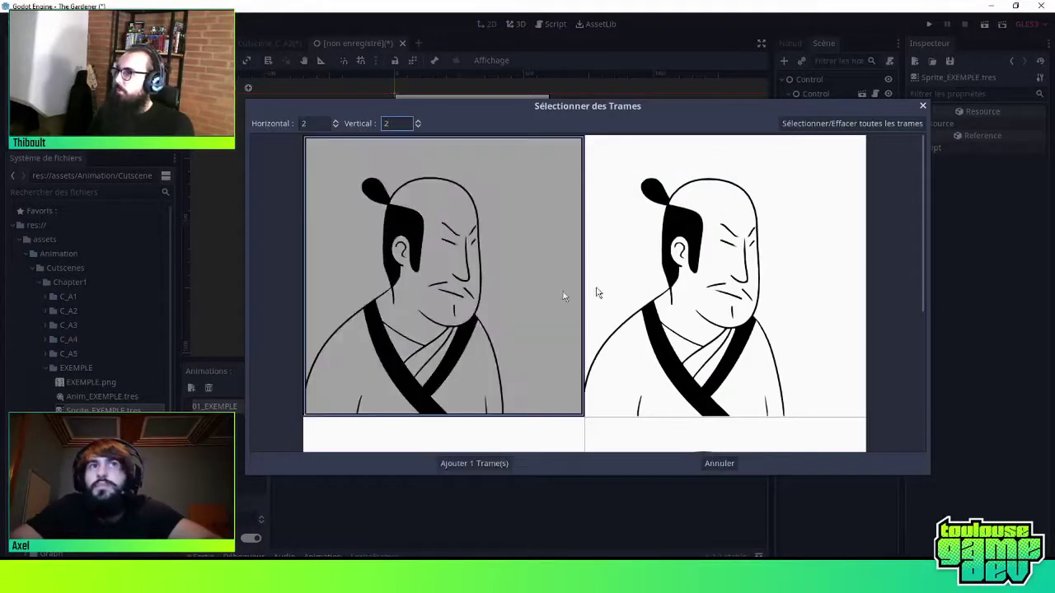
pyautogui.click(596, 292)
pyautogui.click(533, 424)
pyautogui.click(648, 432)
pyautogui.scroll(-3, 627, 379)
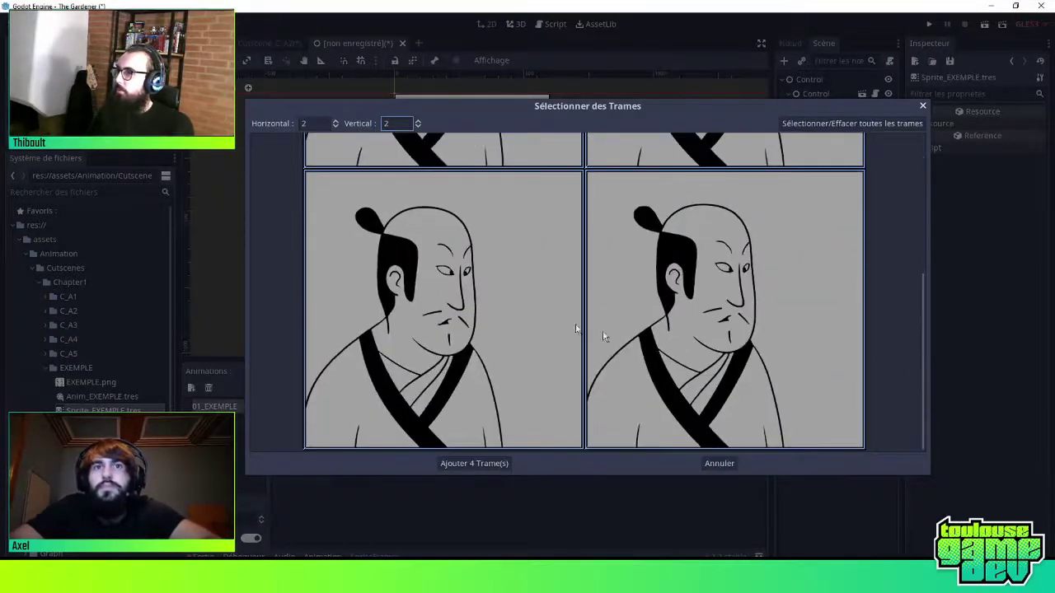
pyautogui.scroll(3, 495, 328)
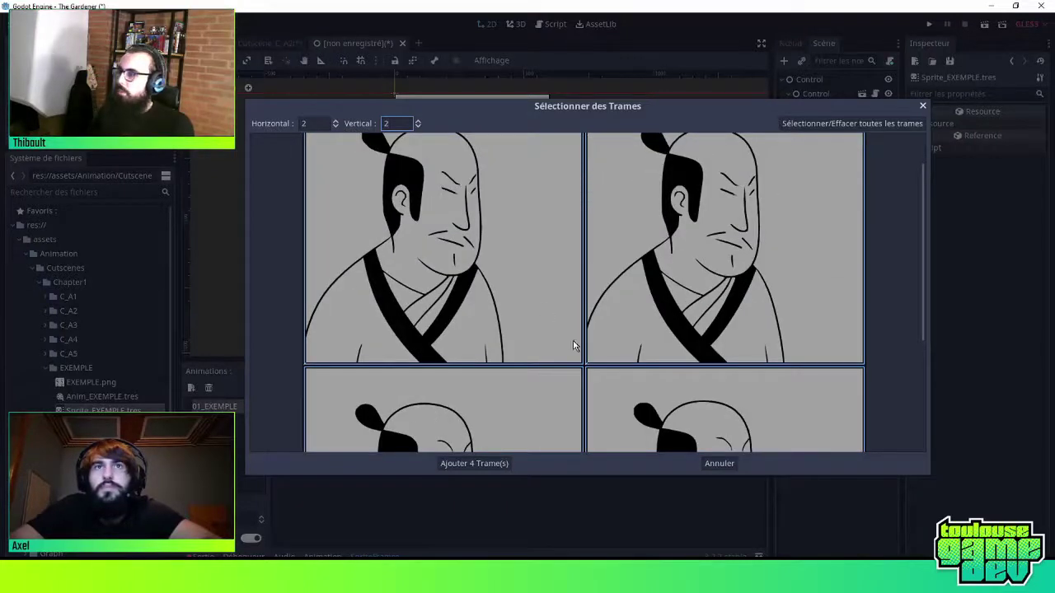
pyautogui.scroll(1, 595, 320)
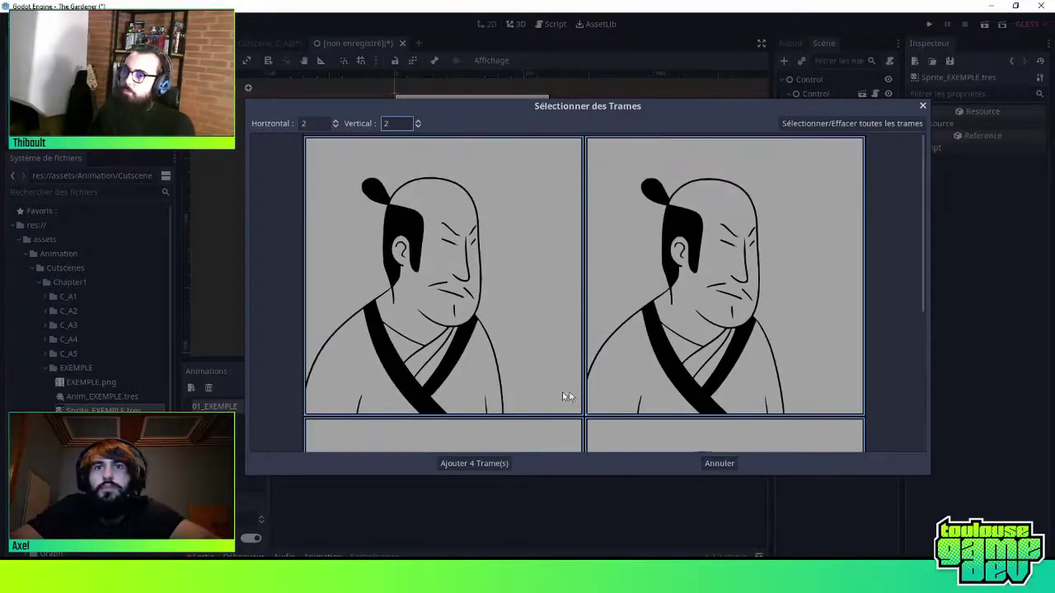
pyautogui.scroll(-2, 535, 363)
pyautogui.scroll(-3, 576, 305)
pyautogui.scroll(2, 593, 289)
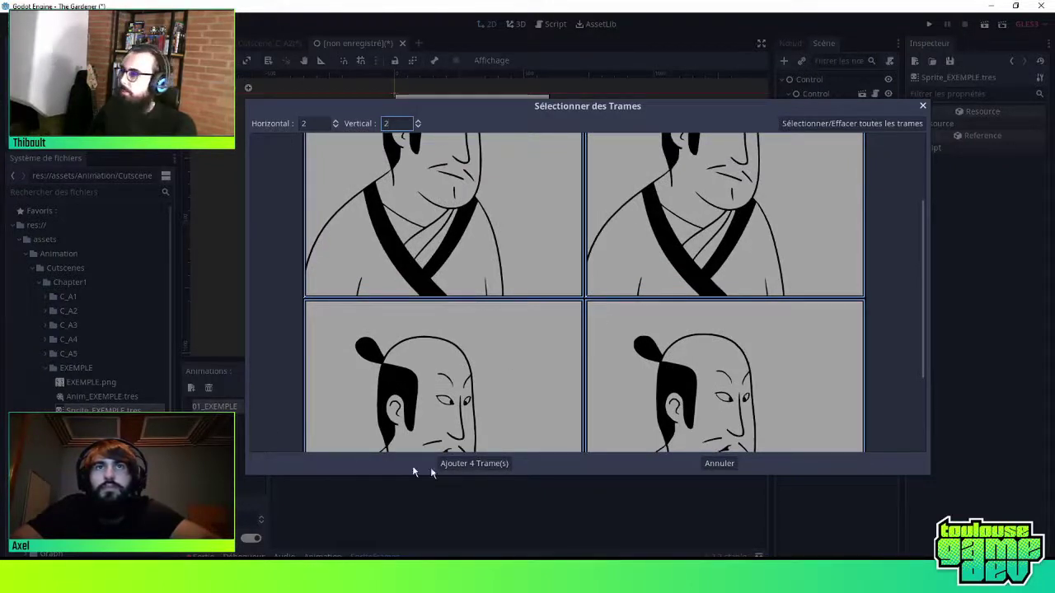
pyautogui.click(462, 466)
# Select individual frames of the new 01_EXEMPLE animation to check them
pyautogui.click(383, 436)
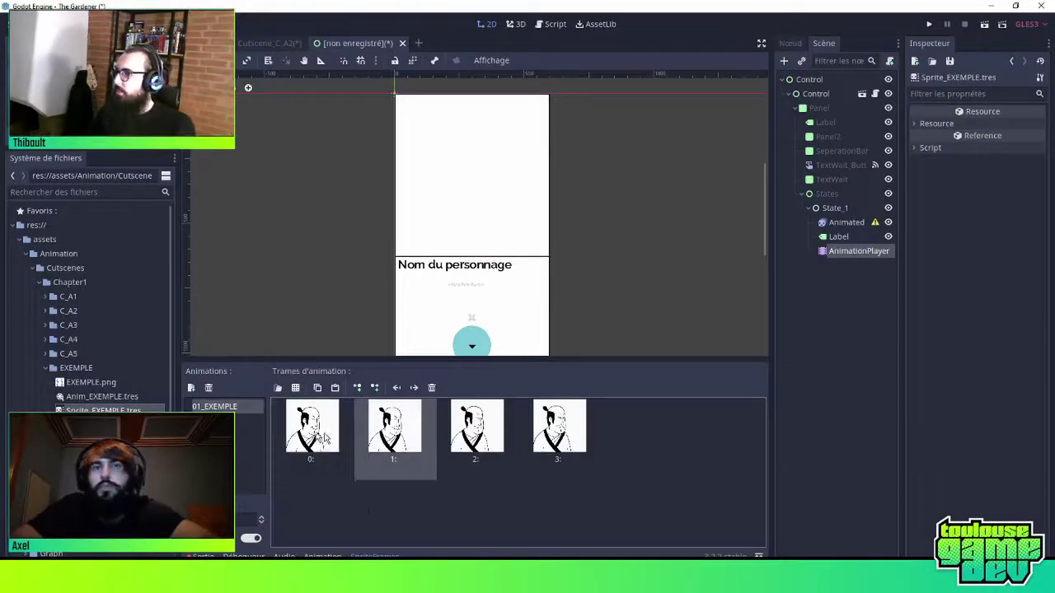
pyautogui.click(322, 437)
pyautogui.click(395, 450)
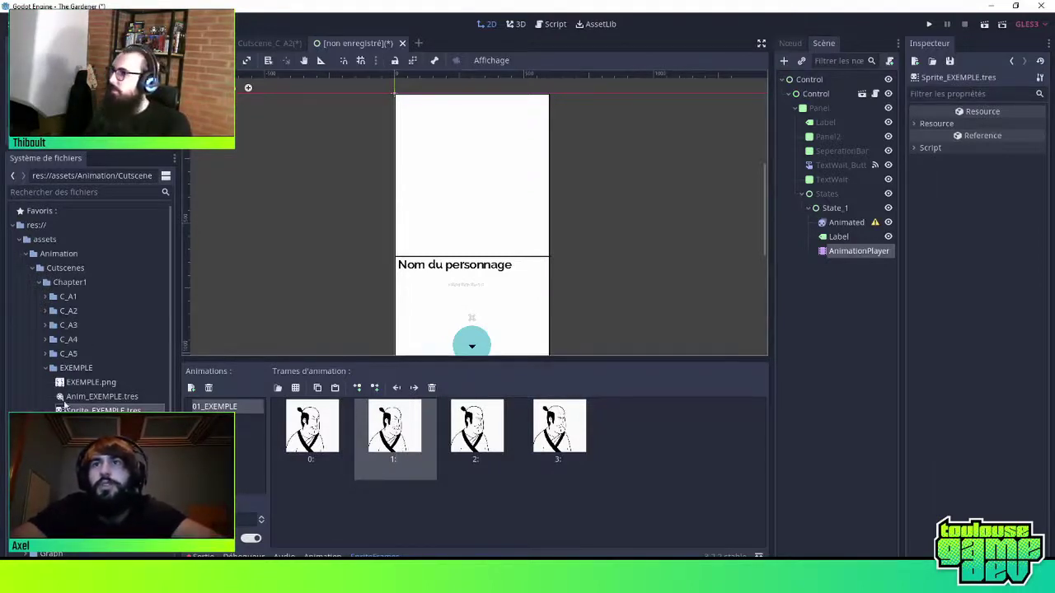
# Expand the C_A1 folder and preview the Farmer_Anim_001.png sprite sheet
pyautogui.click(46, 297)
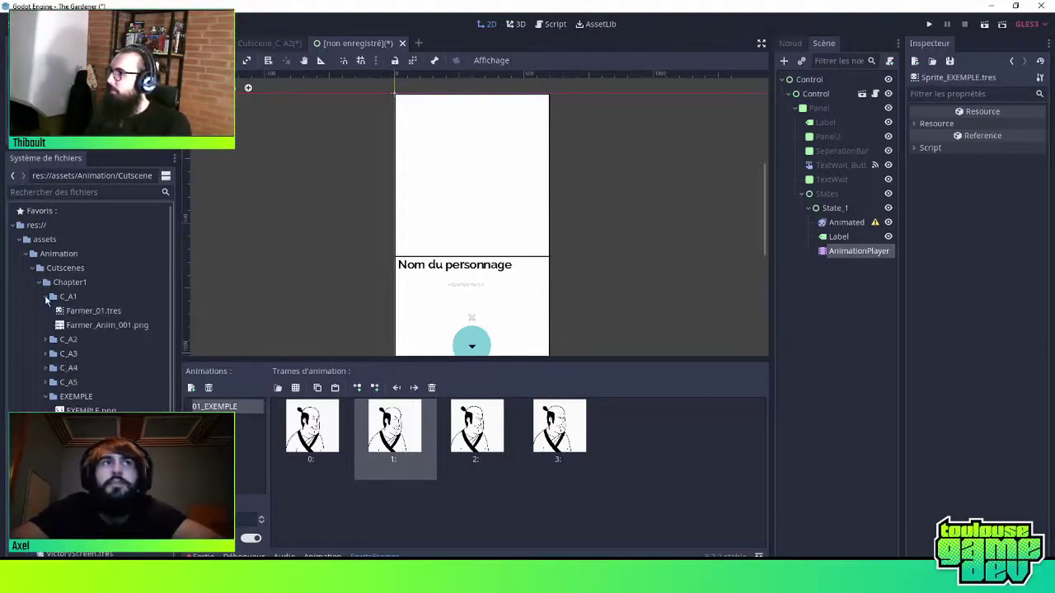
pyautogui.click(94, 327)
pyautogui.doubleClick(96, 326)
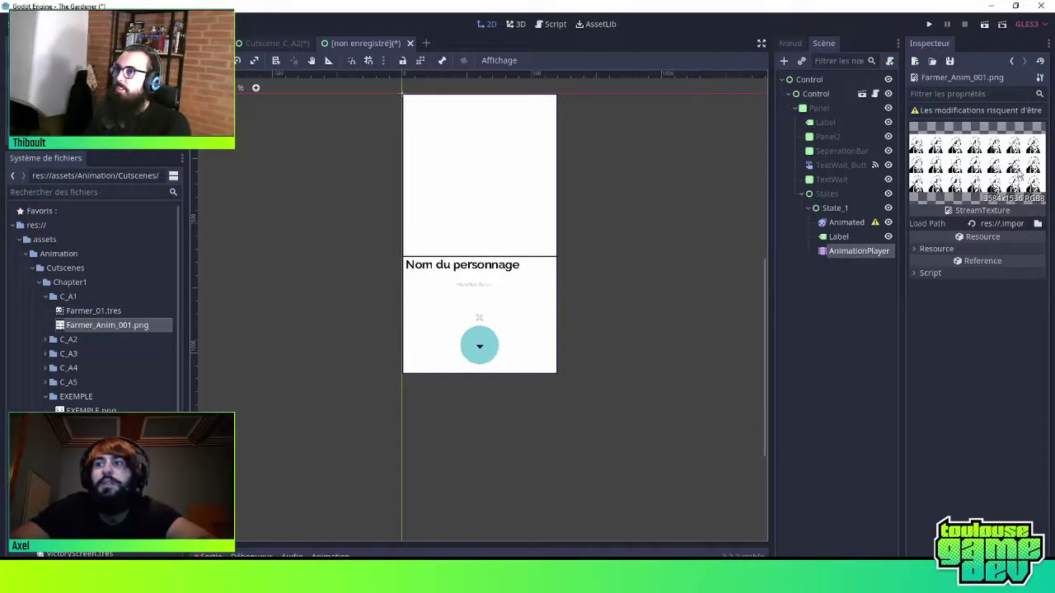
# Open Farmer_01.tres and compare its animations in the SpriteFrames list
pyautogui.doubleClick(90, 312)
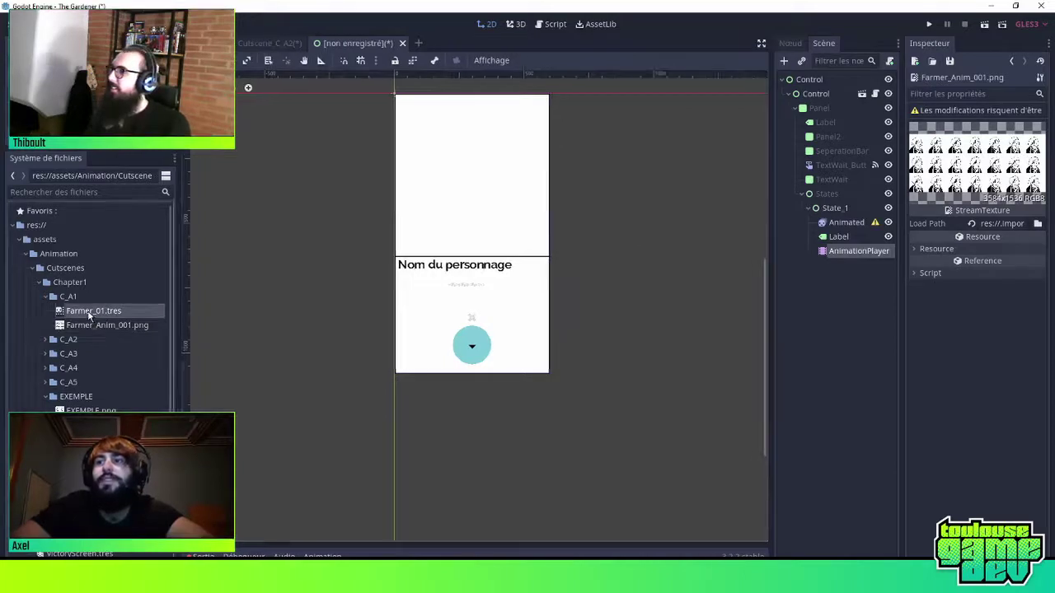
pyautogui.click(214, 420)
pyautogui.click(215, 435)
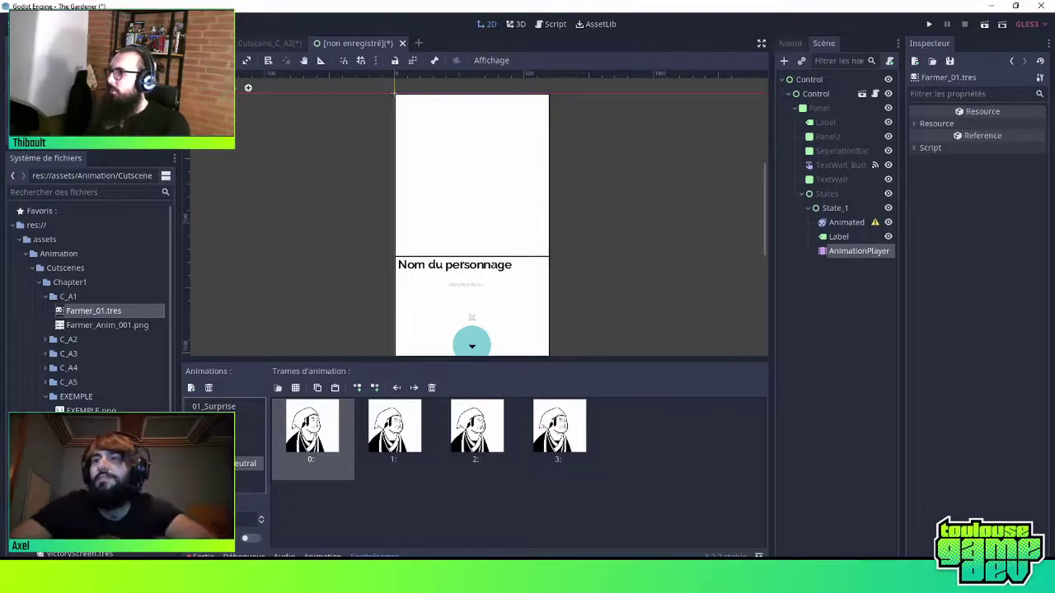
pyautogui.click(215, 449)
pyautogui.click(215, 434)
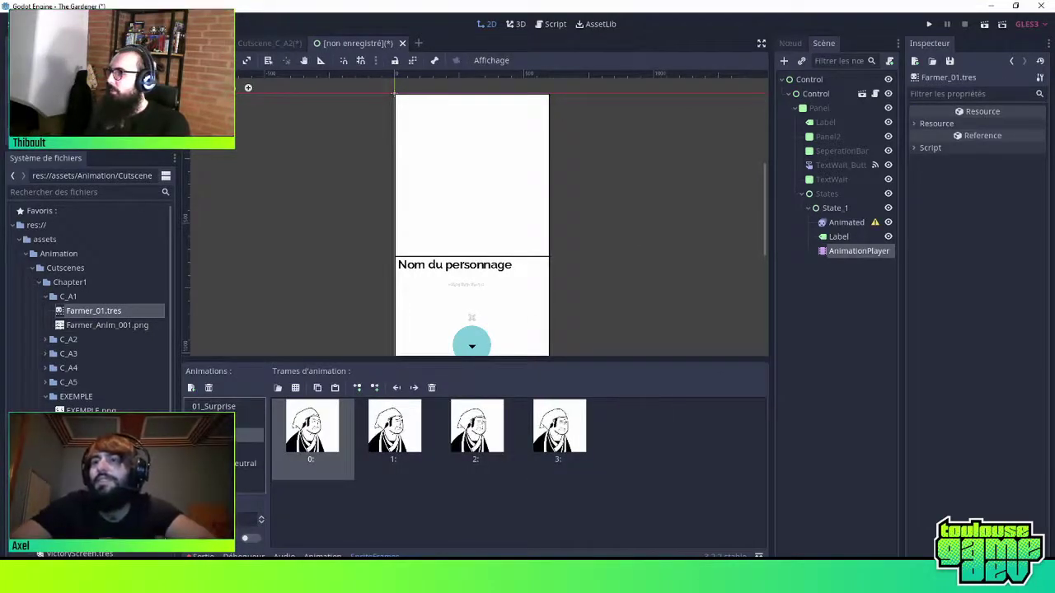
pyautogui.click(214, 449)
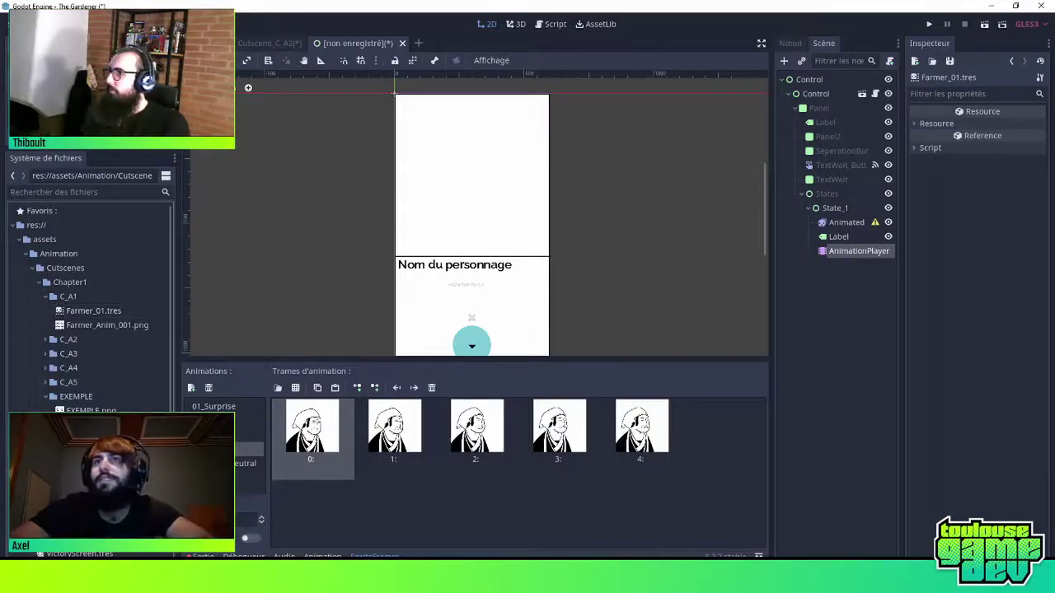
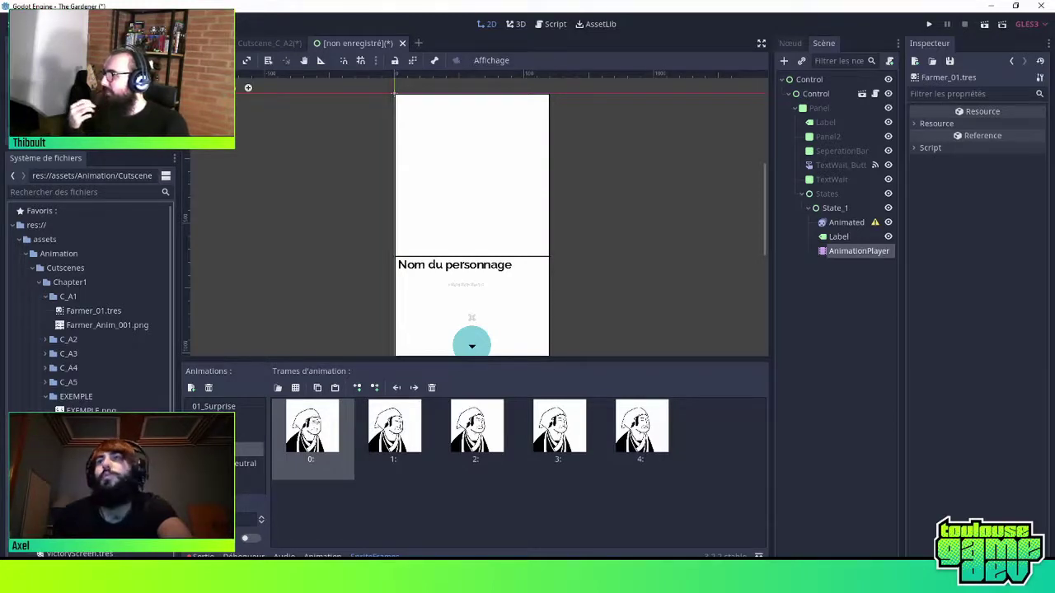
# Display the Sprite_EXEMPLE samurai frames and look through each of them
pyautogui.click(377, 445)
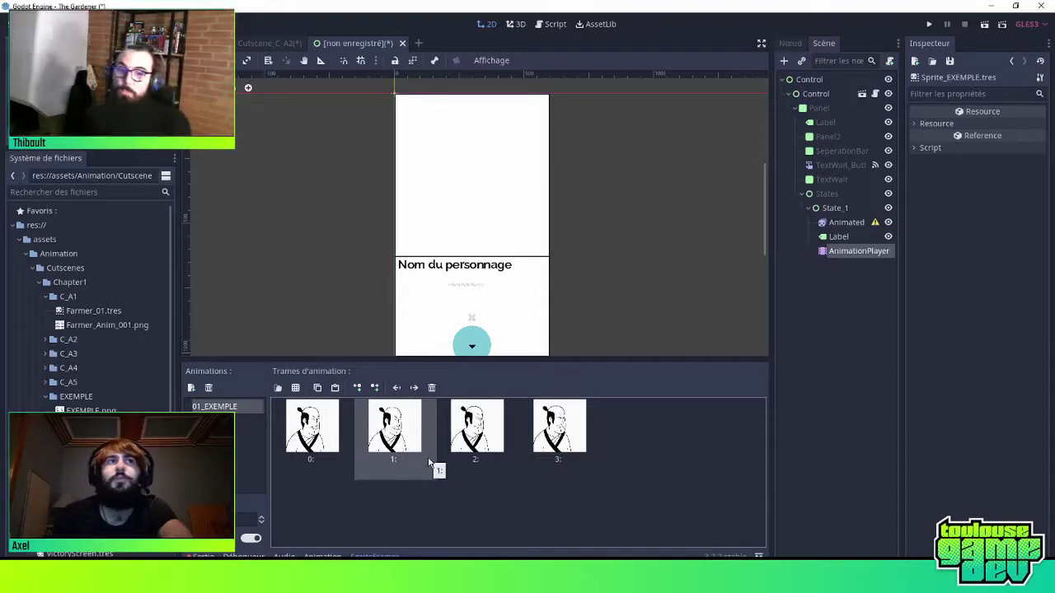
pyautogui.click(542, 449)
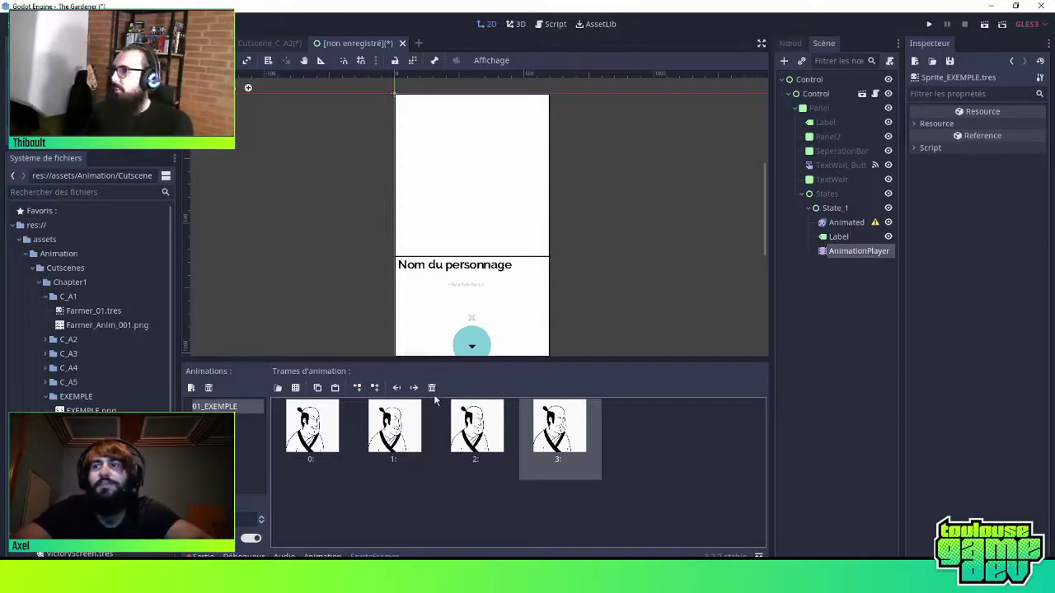
pyautogui.click(511, 444)
pyautogui.click(403, 435)
pyautogui.click(316, 438)
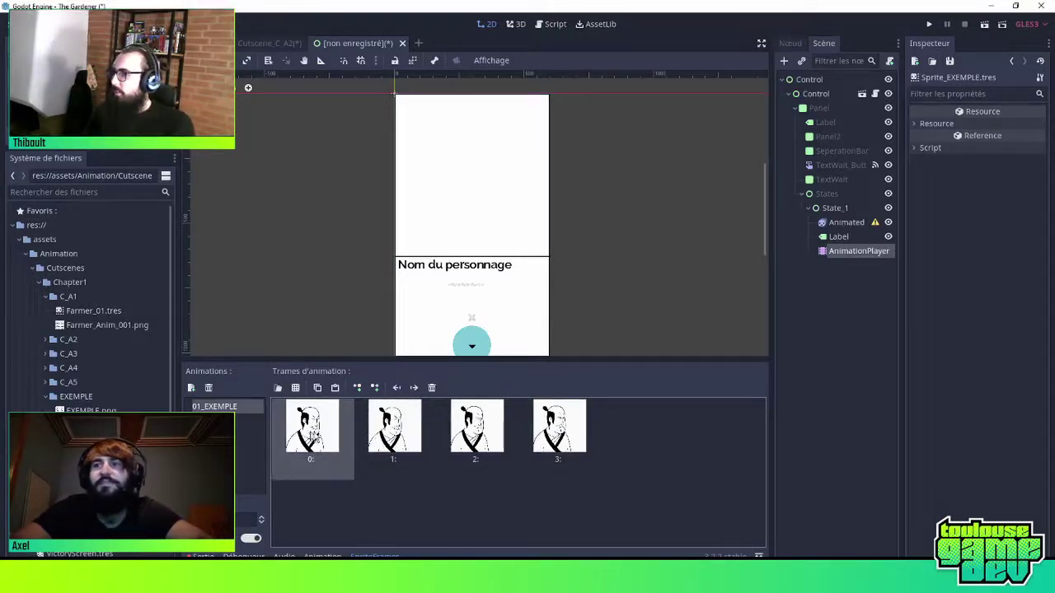
pyautogui.click(420, 431)
pyautogui.click(580, 451)
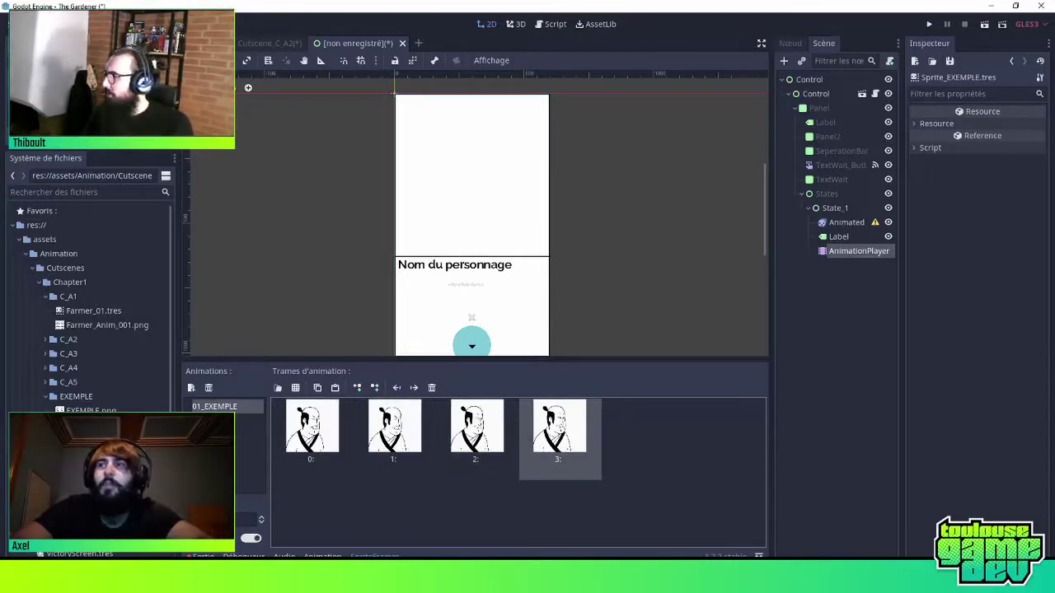
pyautogui.click(426, 437)
pyautogui.click(321, 437)
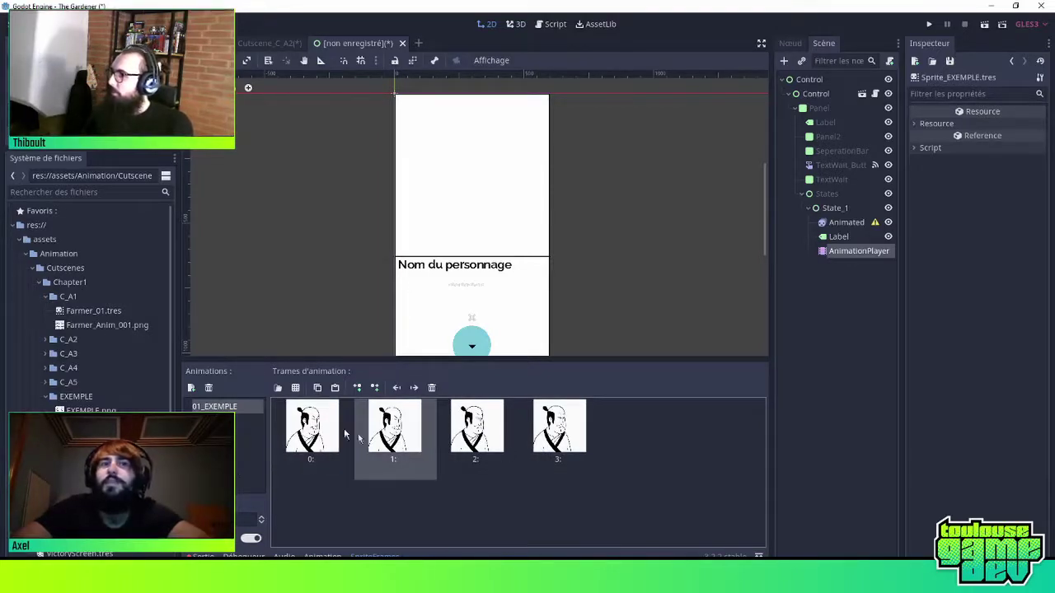
pyautogui.click(390, 439)
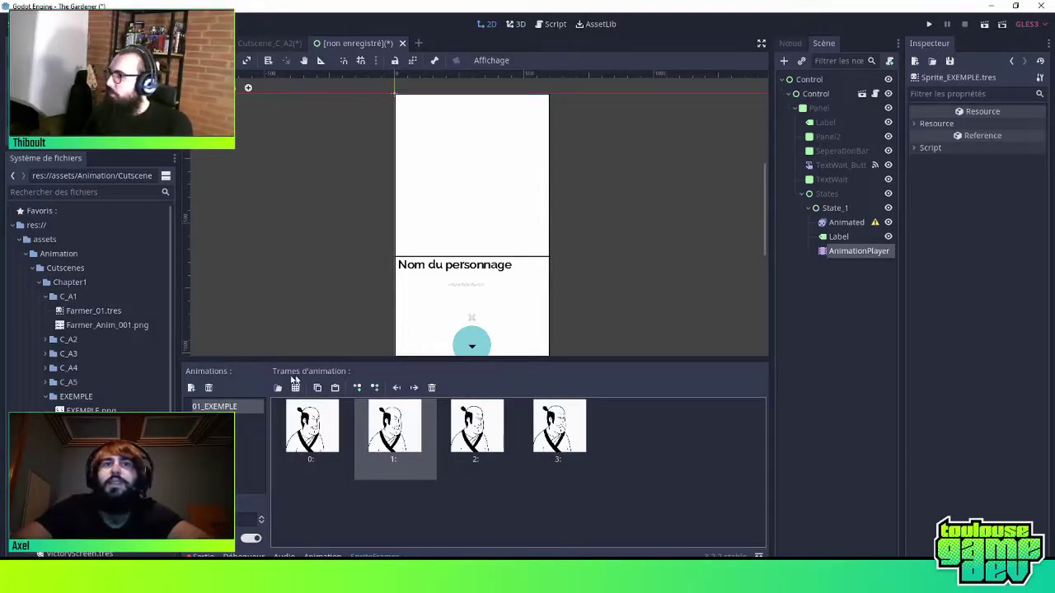
# Paste a copied frame at the end, then undo it so four frames remain
pyautogui.click(333, 390)
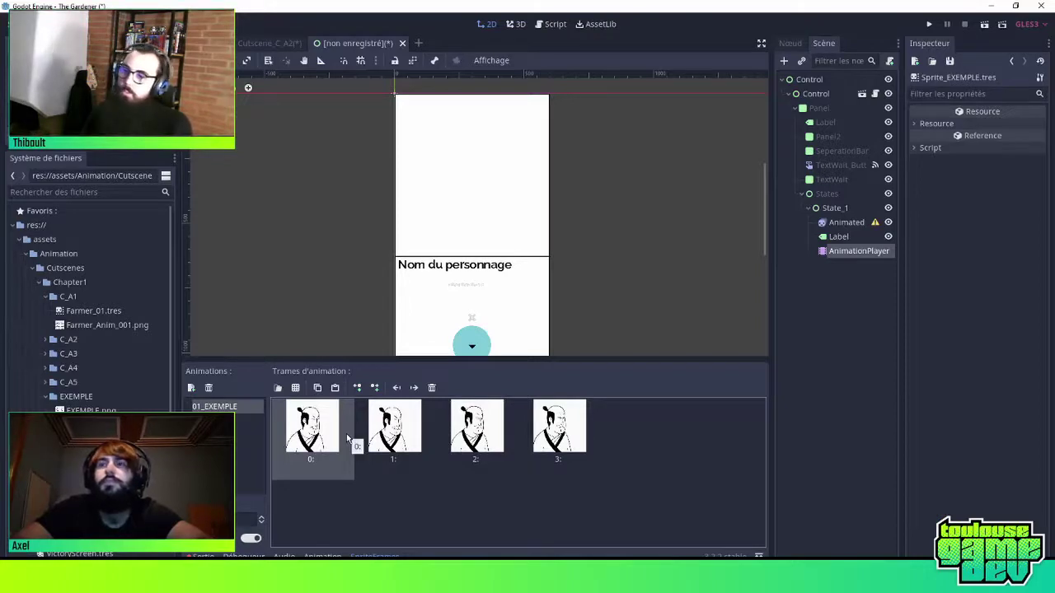
pyautogui.click(334, 388)
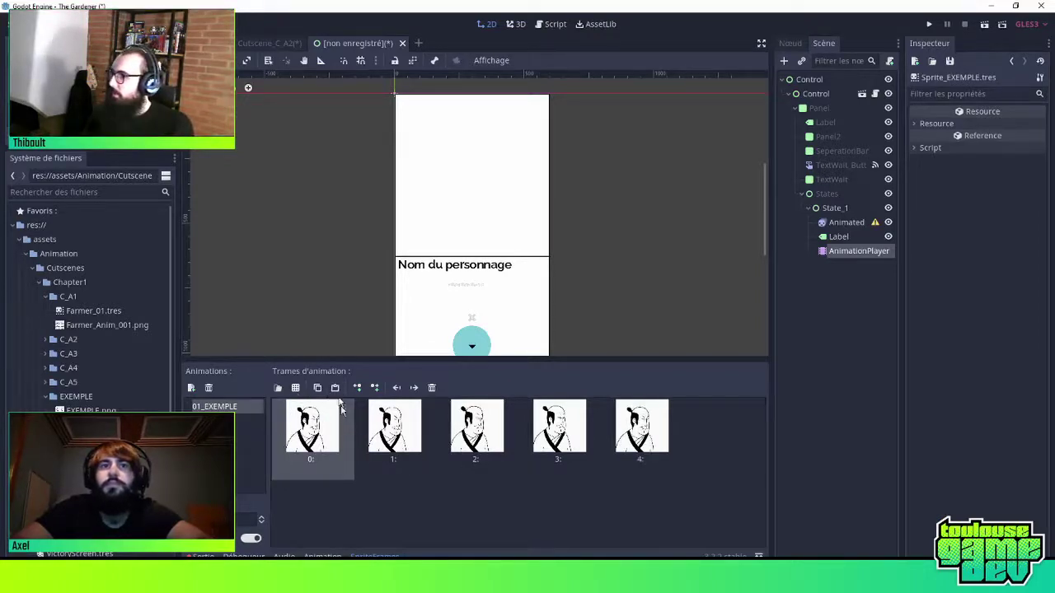
pyautogui.click(351, 445)
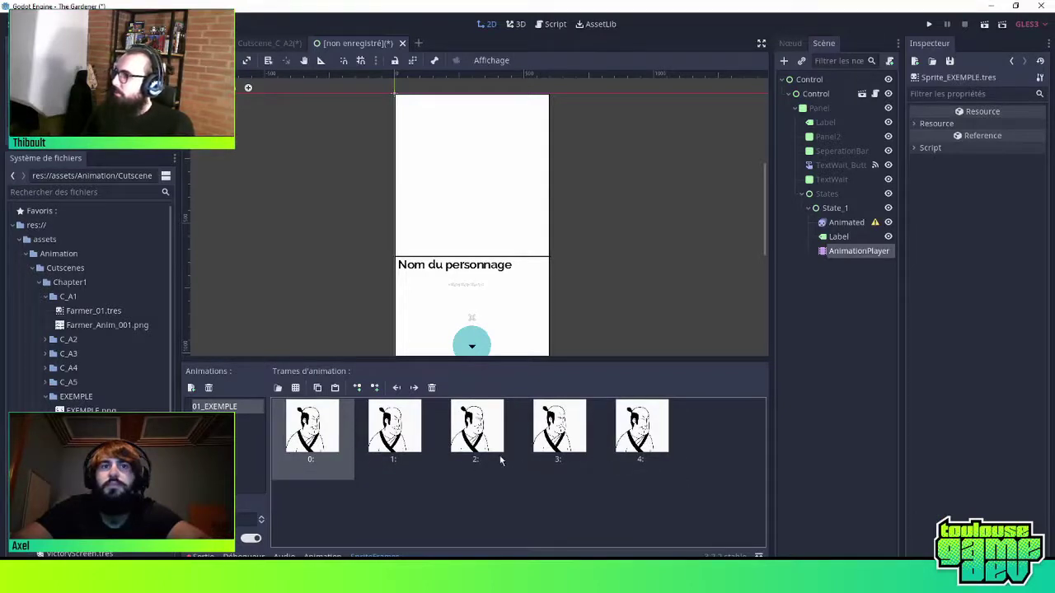
pyautogui.hotkey('ctrl', 'z')
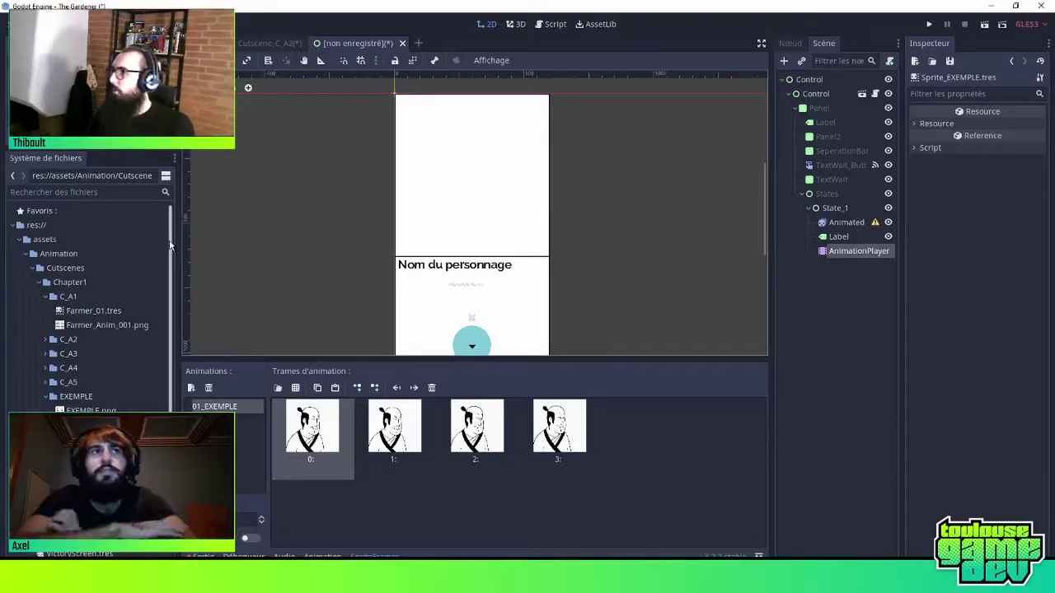
# Widen the FileSystem dock and toggle Boucle on and off, leaving looping disabled
pyautogui.moveTo(180, 249); pyautogui.dragTo(246, 258)
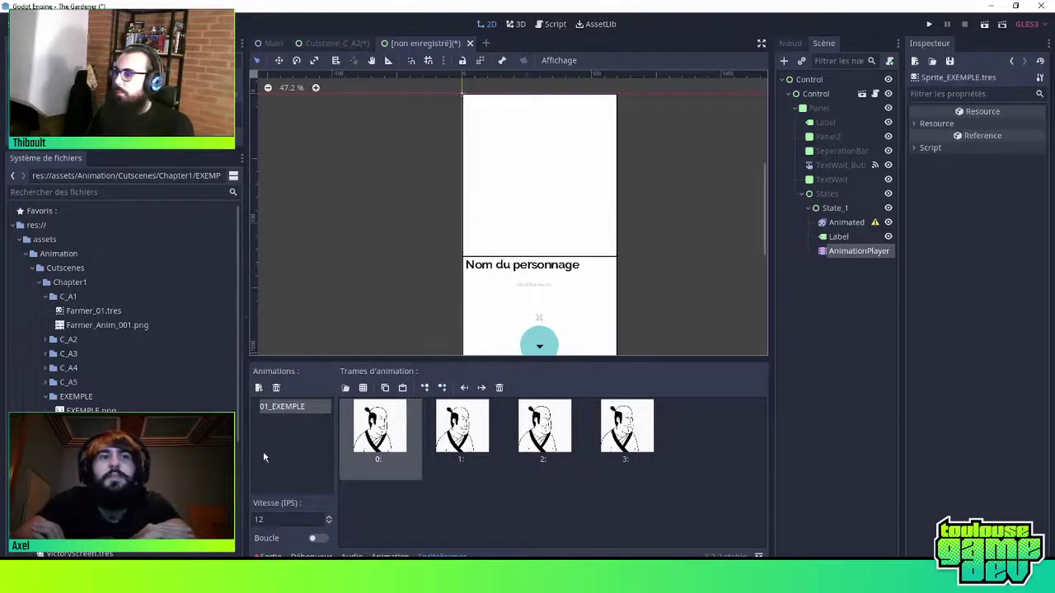
pyautogui.click(318, 539)
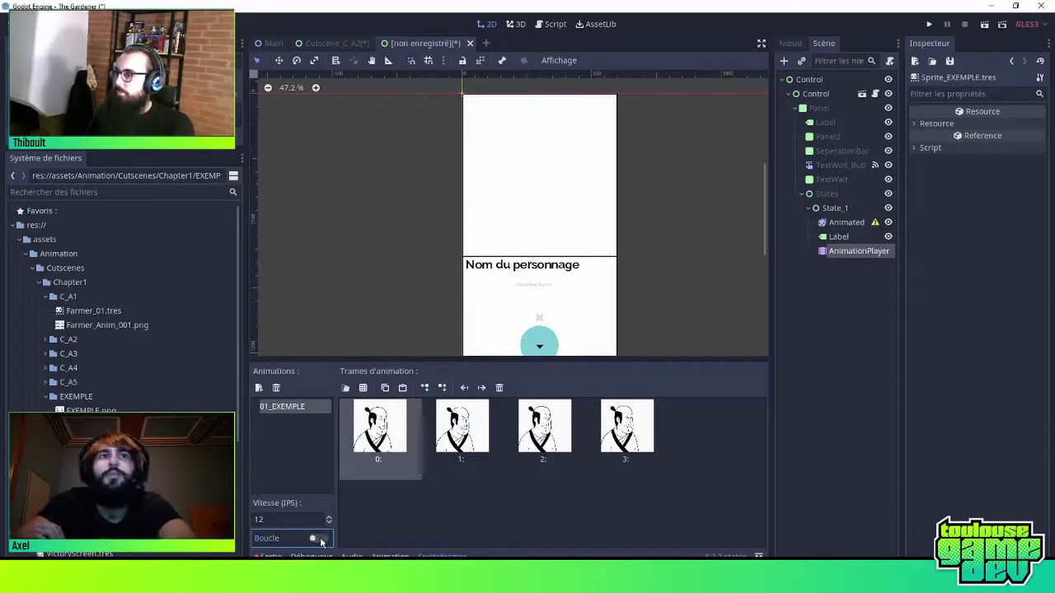
pyautogui.click(318, 539)
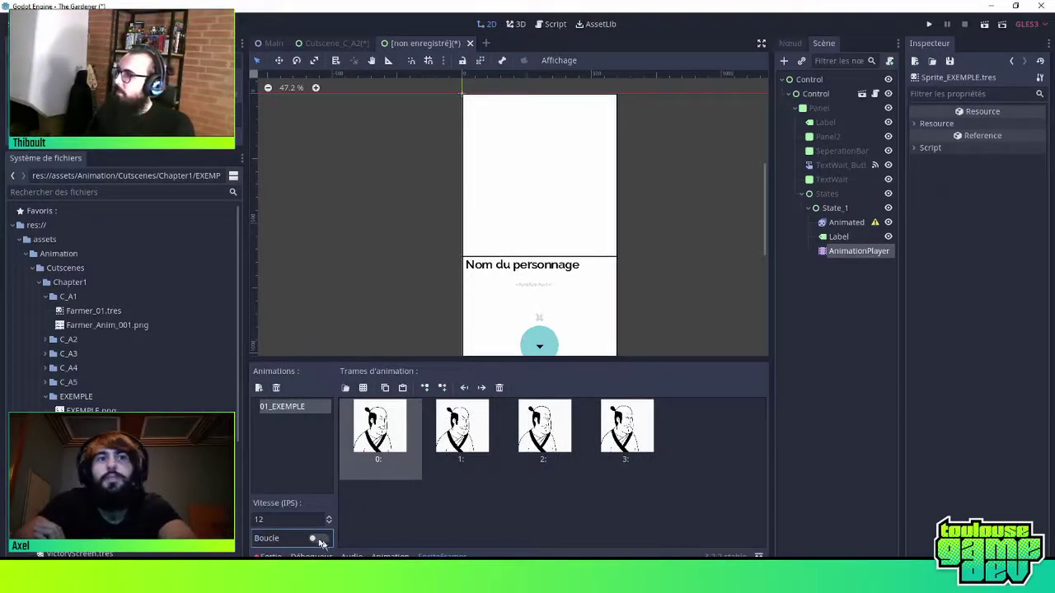
pyautogui.click(320, 539)
pyautogui.click(321, 539)
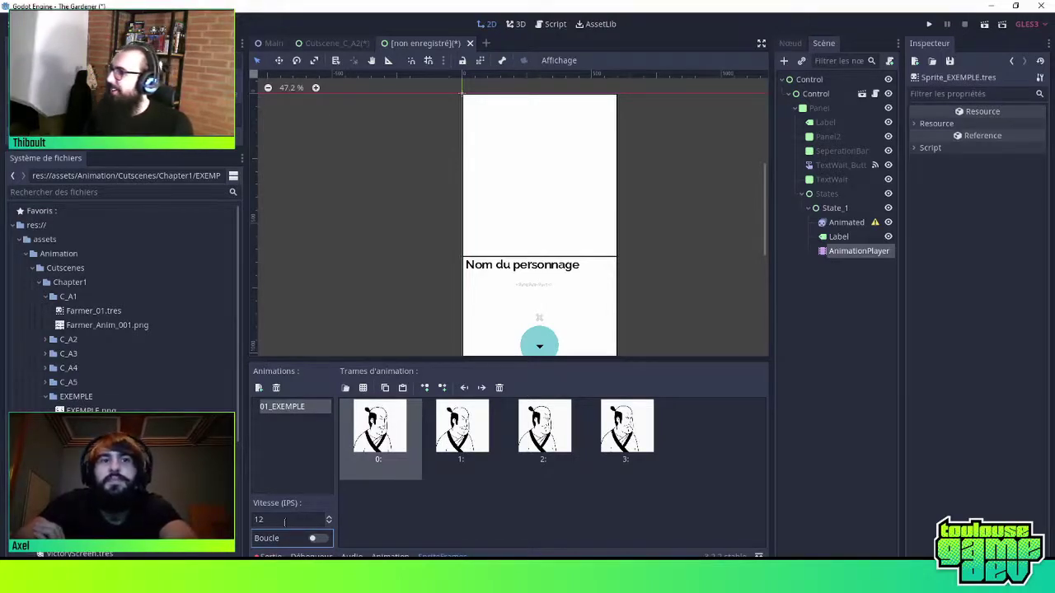
# Set the 01_EXEMPLE Vitesse (IPS) speed to 12 FPS
pyautogui.click(286, 520)
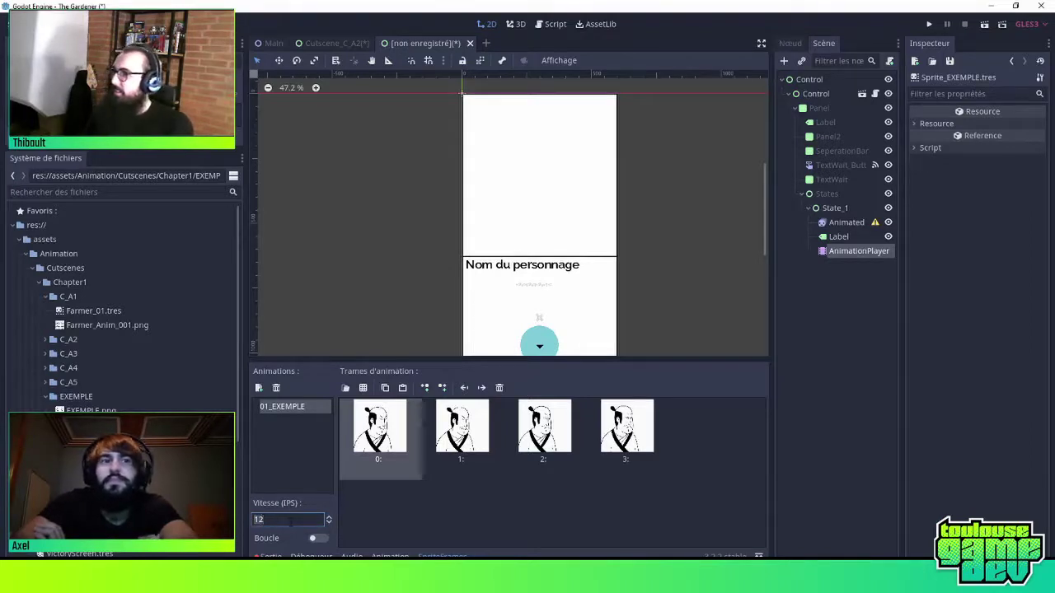
pyautogui.press('BackSpace')
pyautogui.write('2')
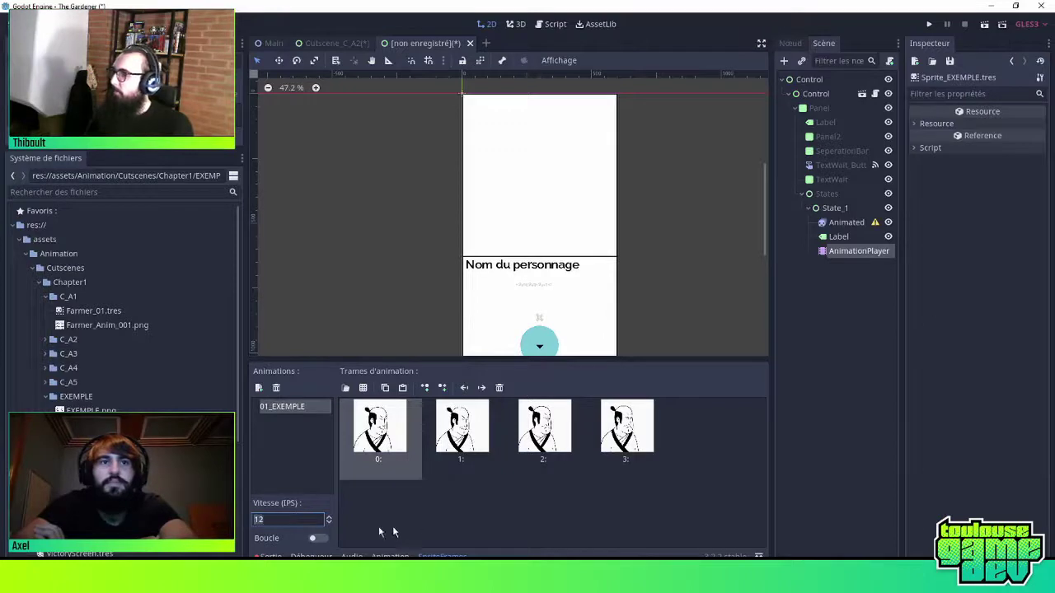
pyautogui.click(432, 519)
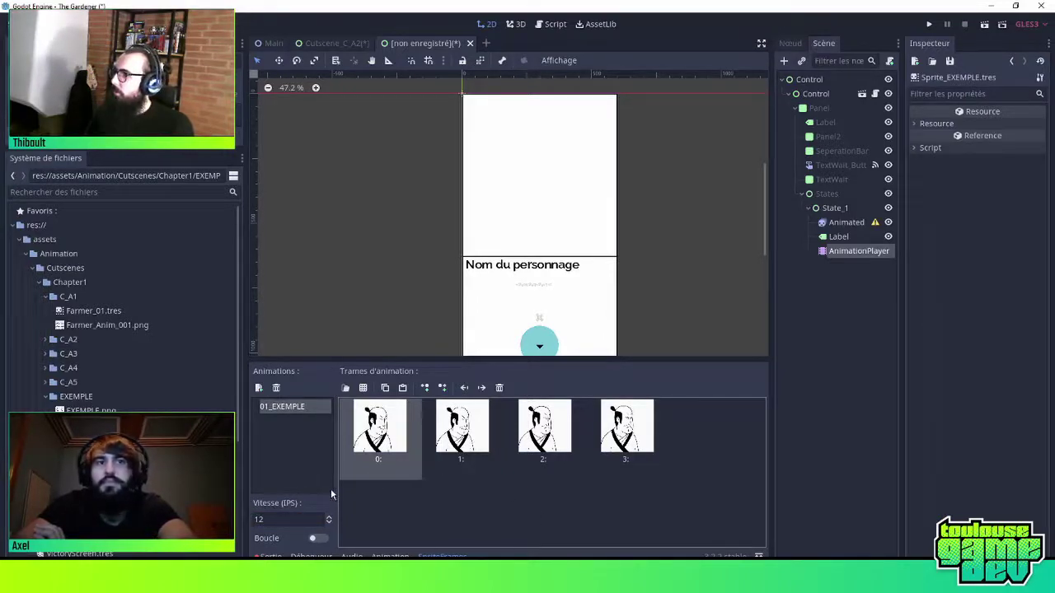
pyautogui.click(302, 424)
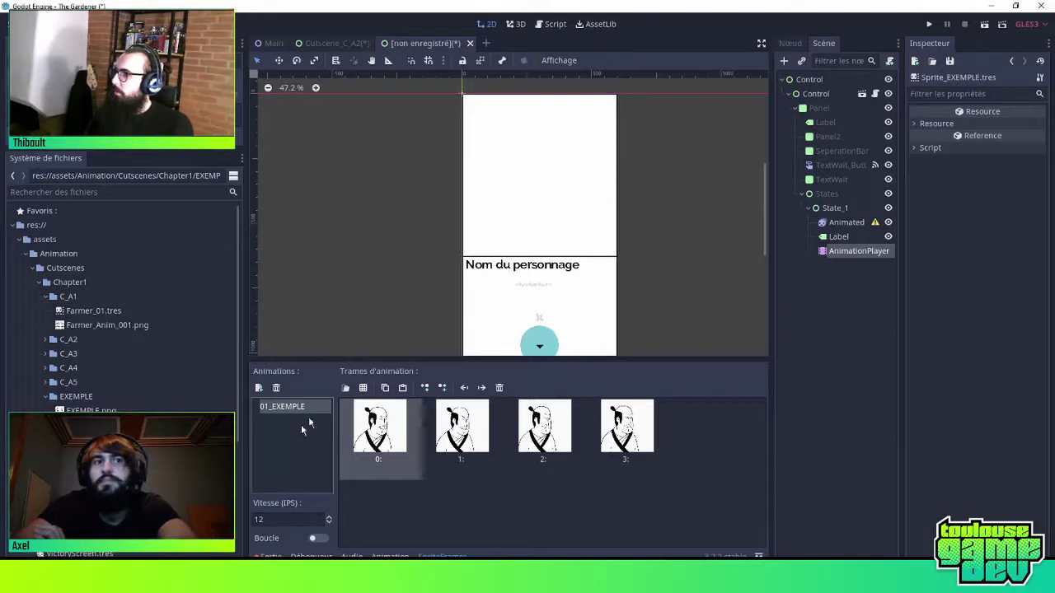
# Load the C_A2_Marchand_01.png sprite sheet from Chapter1/C_A2 into the frame picker
pyautogui.click(364, 389)
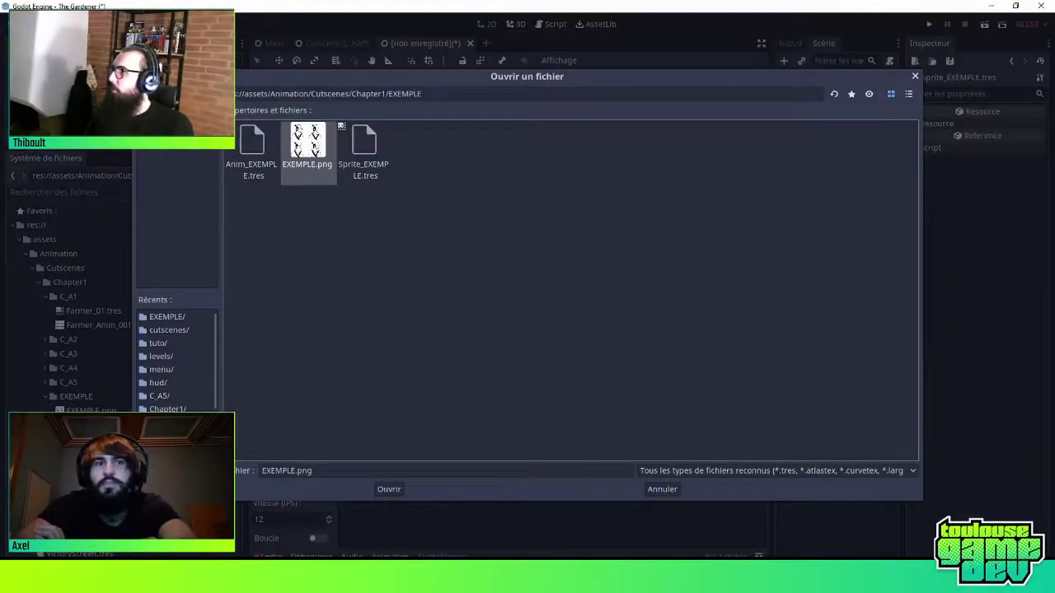
pyautogui.click(177, 93)
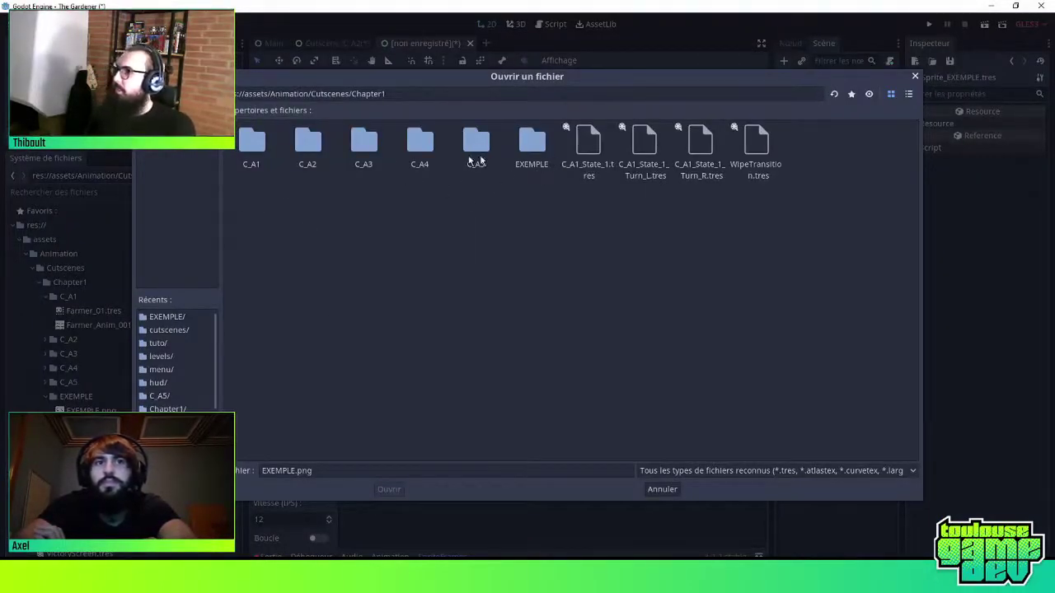
pyautogui.doubleClick(305, 148)
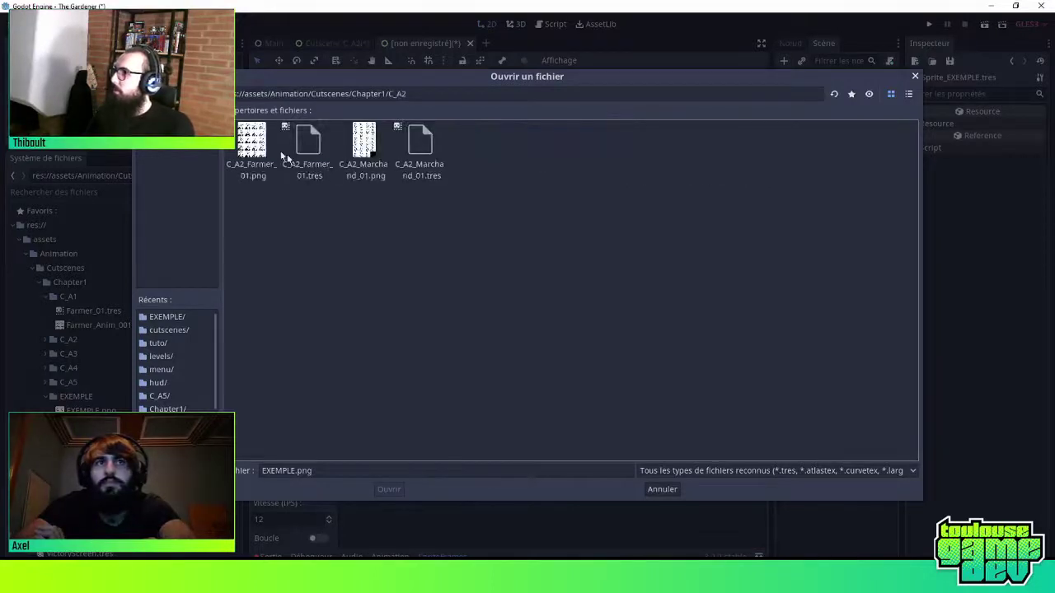
pyautogui.click(366, 139)
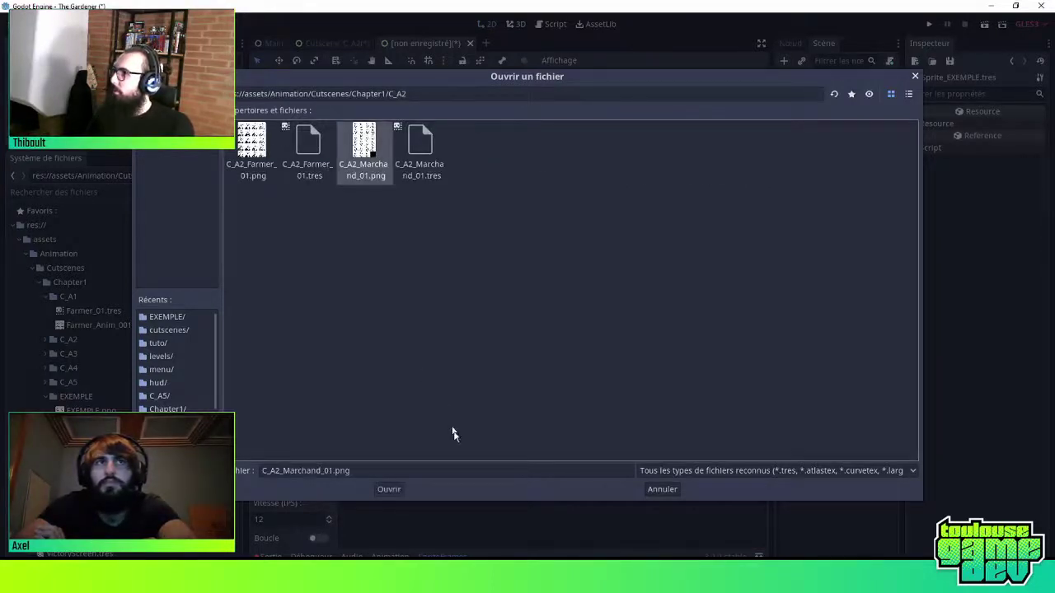
pyautogui.click(383, 490)
# Split the sprite sheet into 6 vertical rows
pyautogui.scroll(-3, 423, 310)
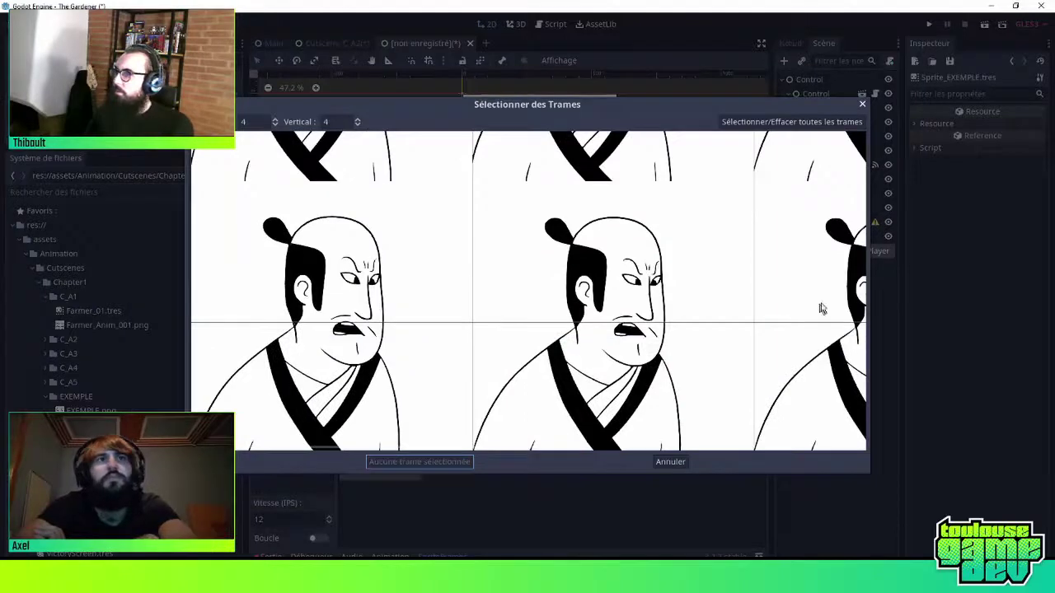
pyautogui.scroll(-4, 767, 336)
pyautogui.scroll(-5, 625, 316)
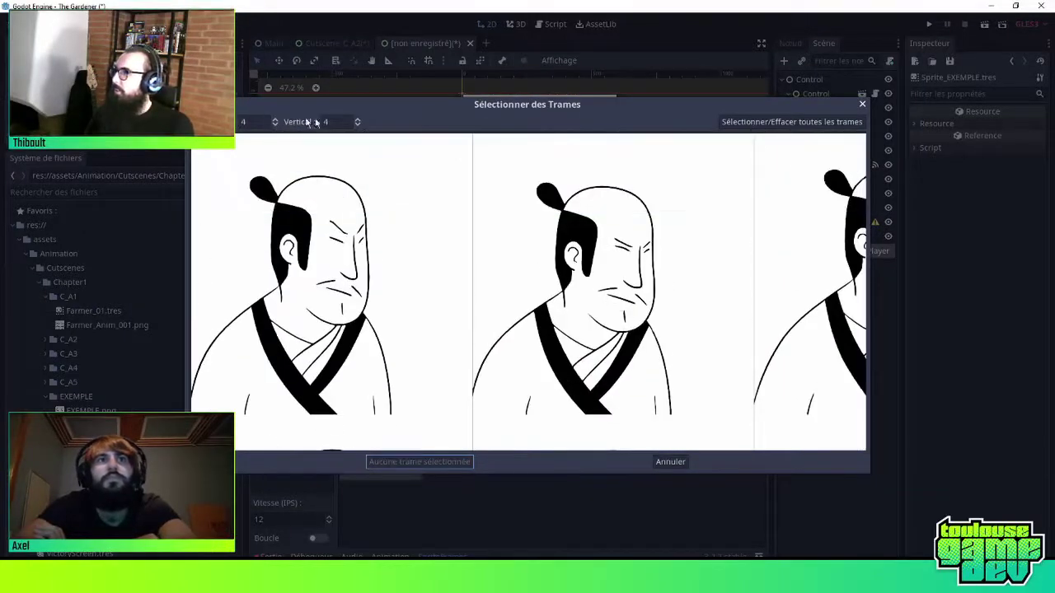
pyautogui.scroll(-1, 367, 235)
pyautogui.moveTo(866, 169)
pyautogui.mouseDown()
pyautogui.moveTo(844, 321)
pyautogui.moveTo(793, 439)
pyautogui.mouseUp()
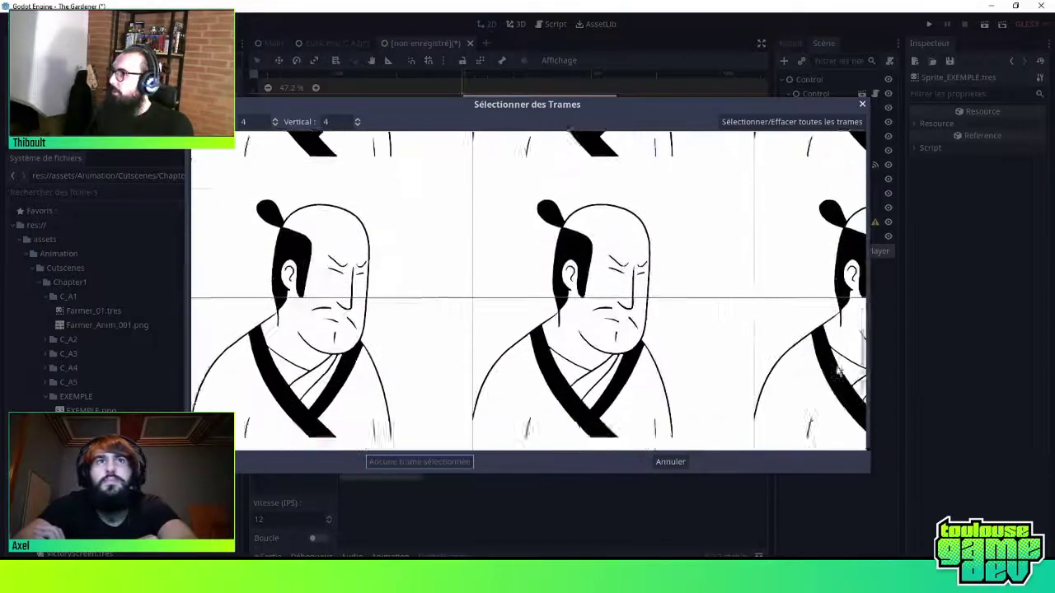
pyautogui.doubleClick(330, 122)
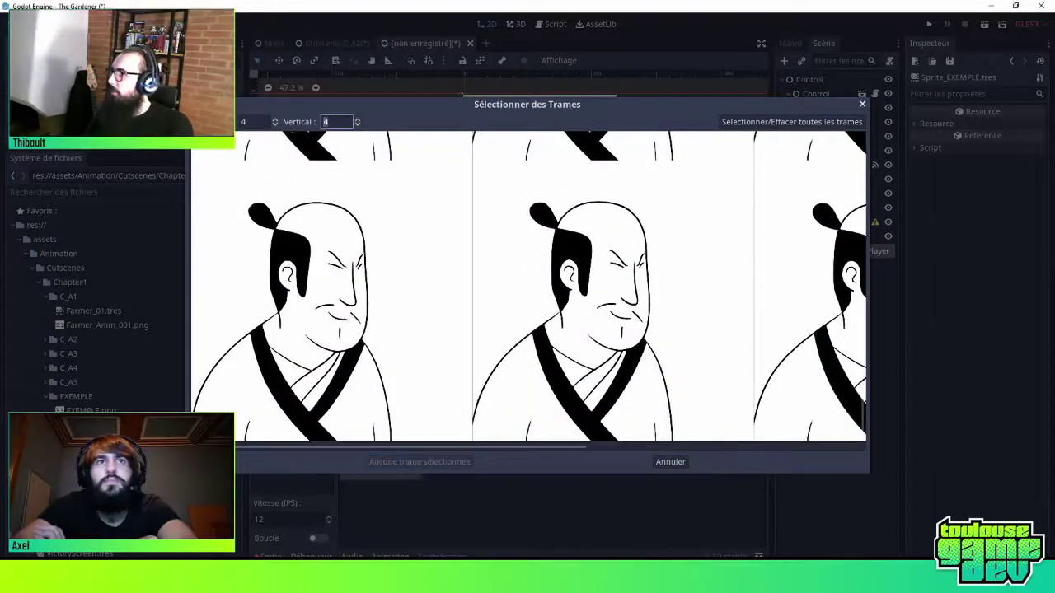
pyautogui.write('6')
pyautogui.press('Return')
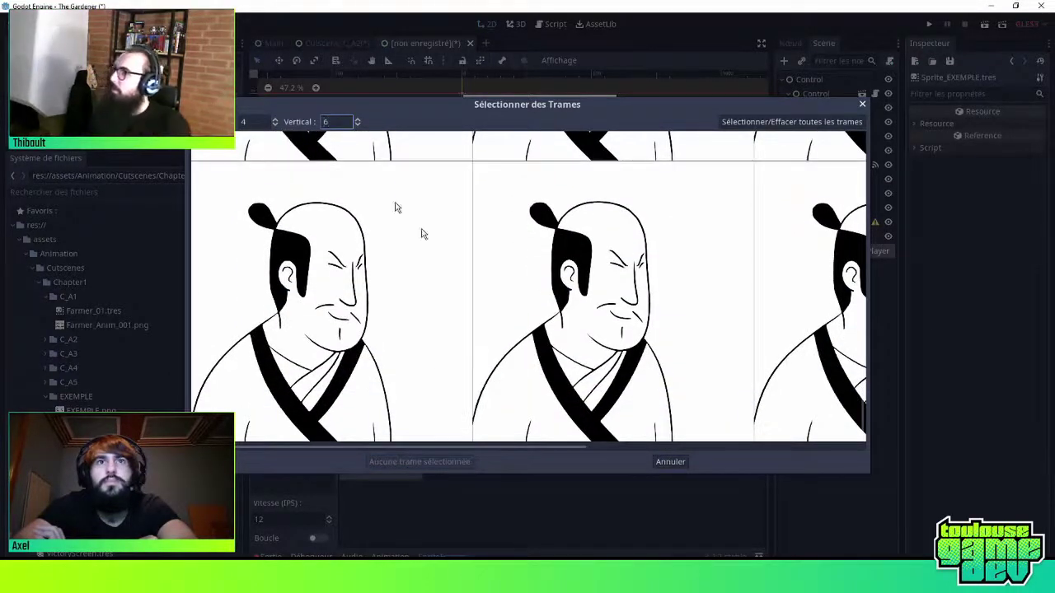
# Select four merchant frames from the sheet and add them to 01_EXEMPLE
pyautogui.moveTo(866, 412); pyautogui.dragTo(845, 141)
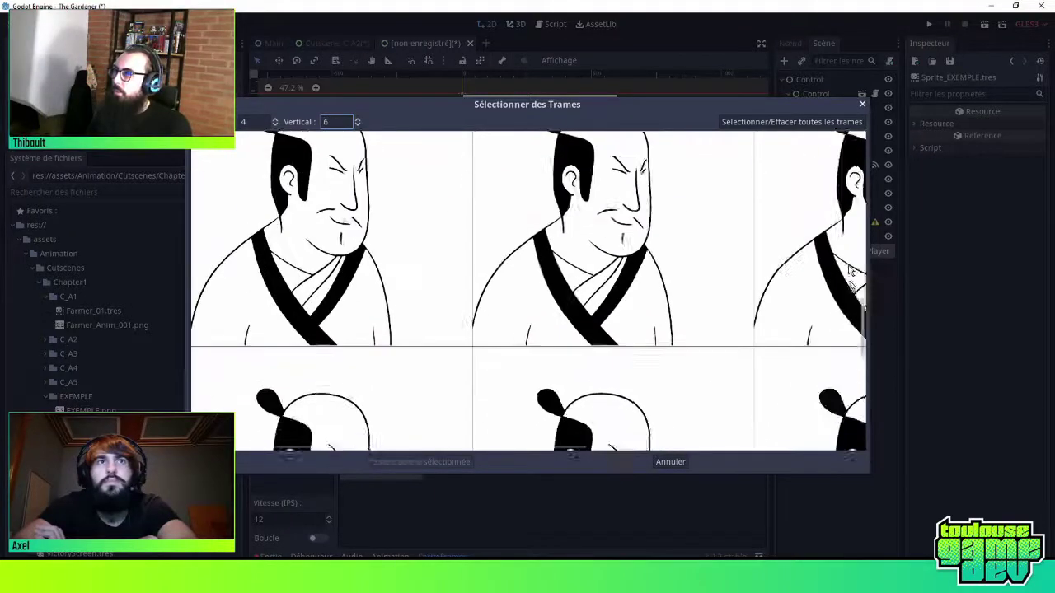
pyautogui.click(319, 297)
pyautogui.click(597, 353)
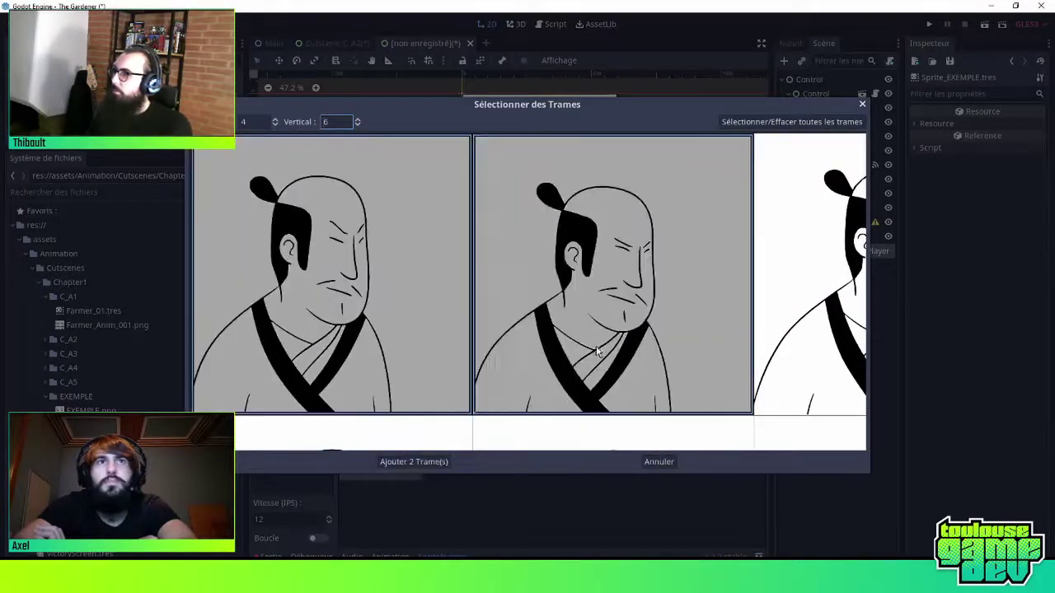
pyautogui.click(789, 369)
pyautogui.hscroll(3, 763, 320)
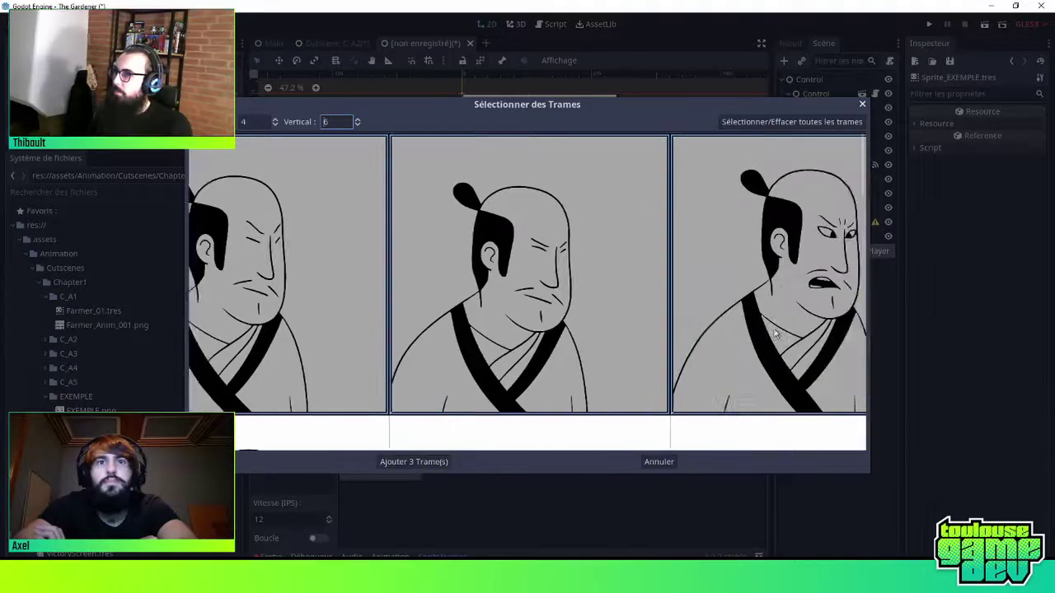
pyautogui.hscroll(2, 758, 325)
pyautogui.click(750, 338)
pyautogui.scroll(-2, 739, 355)
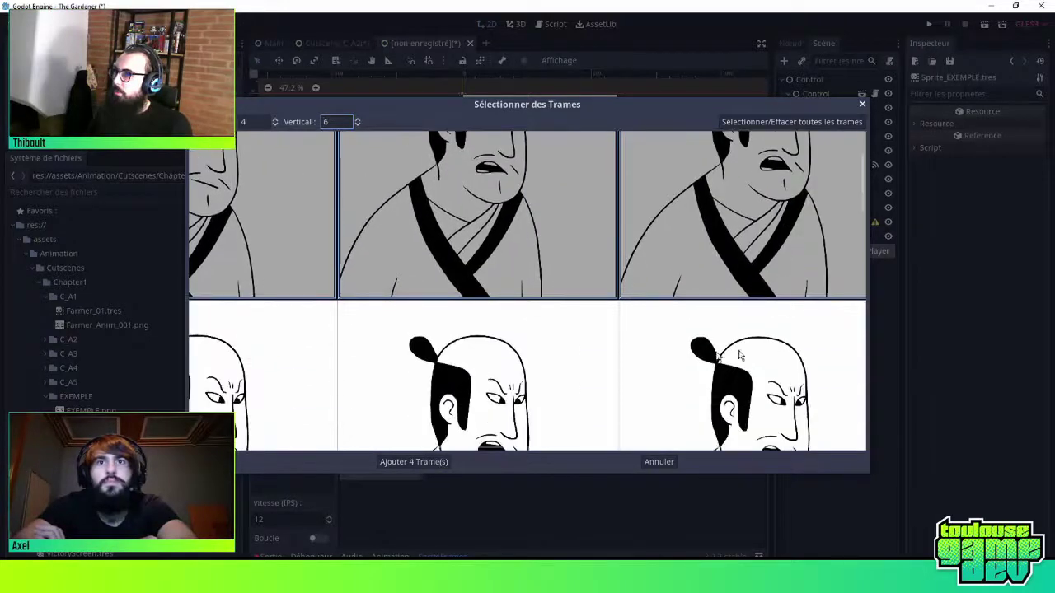
pyautogui.click(454, 458)
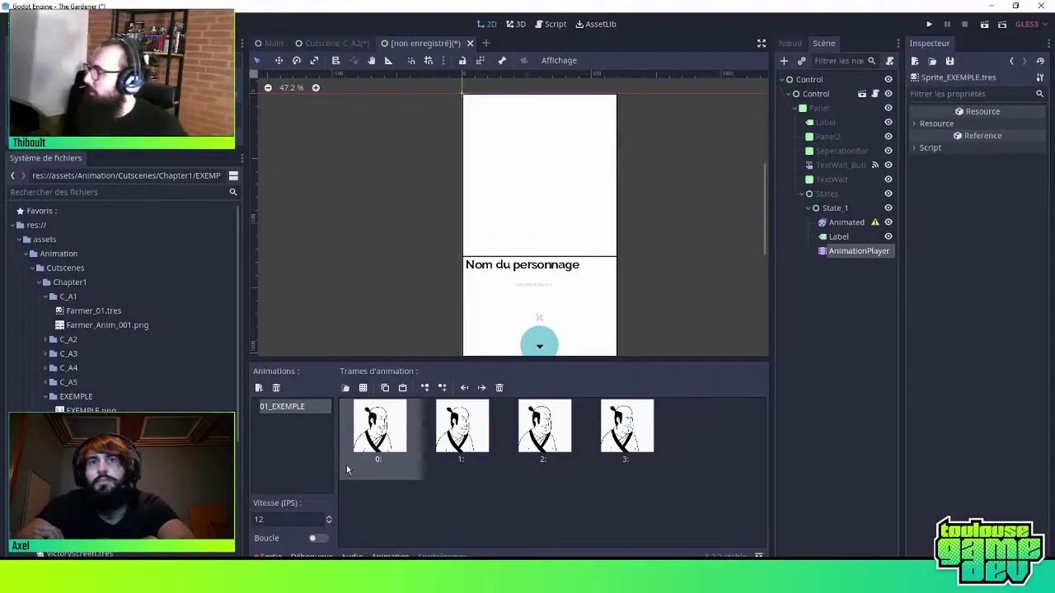
# Create a new animation named 02_EXEMPLE02
pyautogui.click(258, 388)
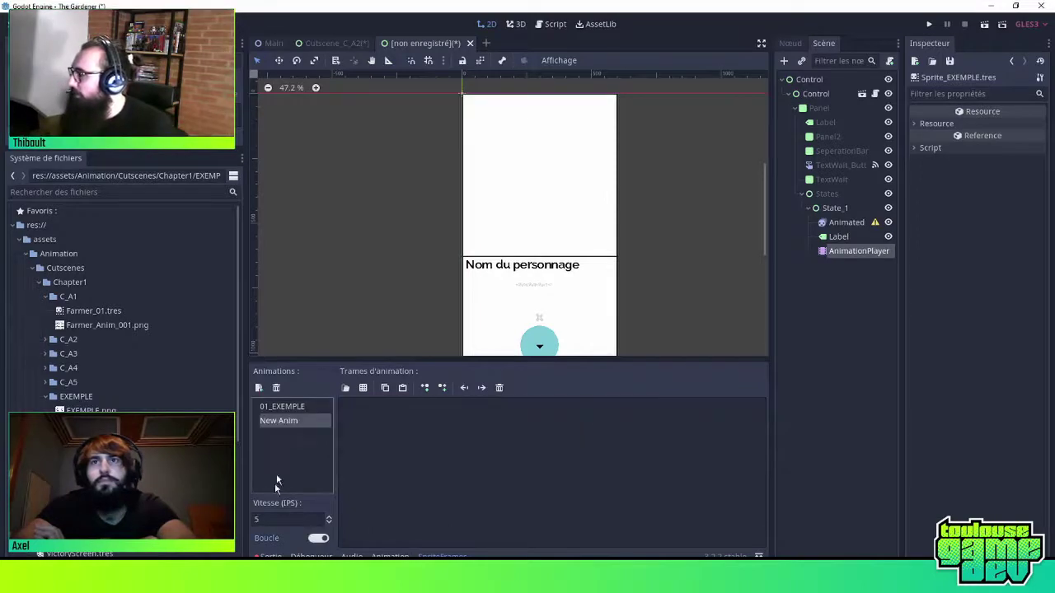
pyautogui.doubleClick(313, 421)
pyautogui.write('02_')
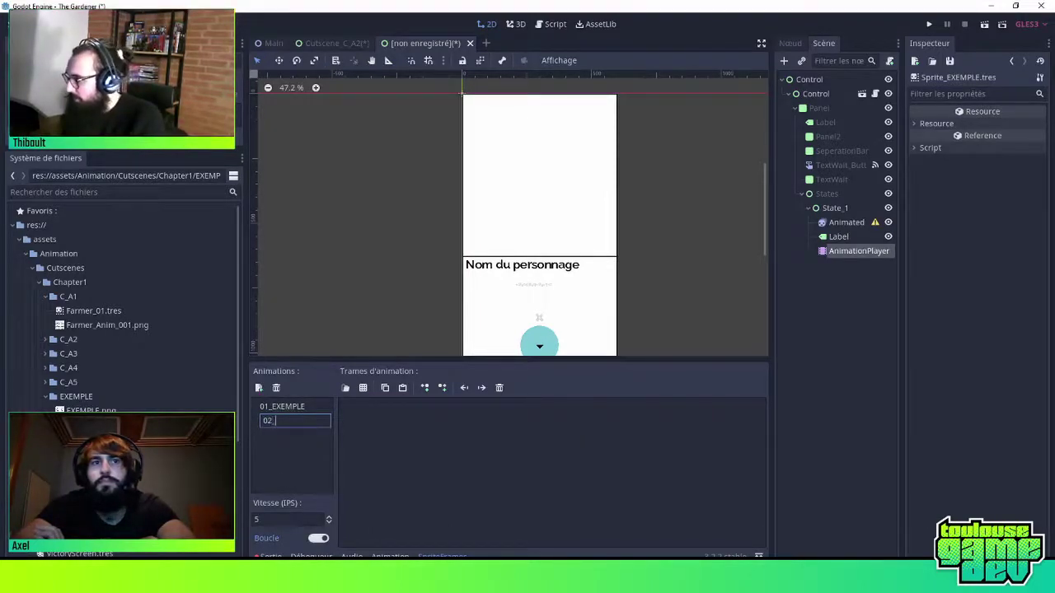
pyautogui.write('EXEMPLE')
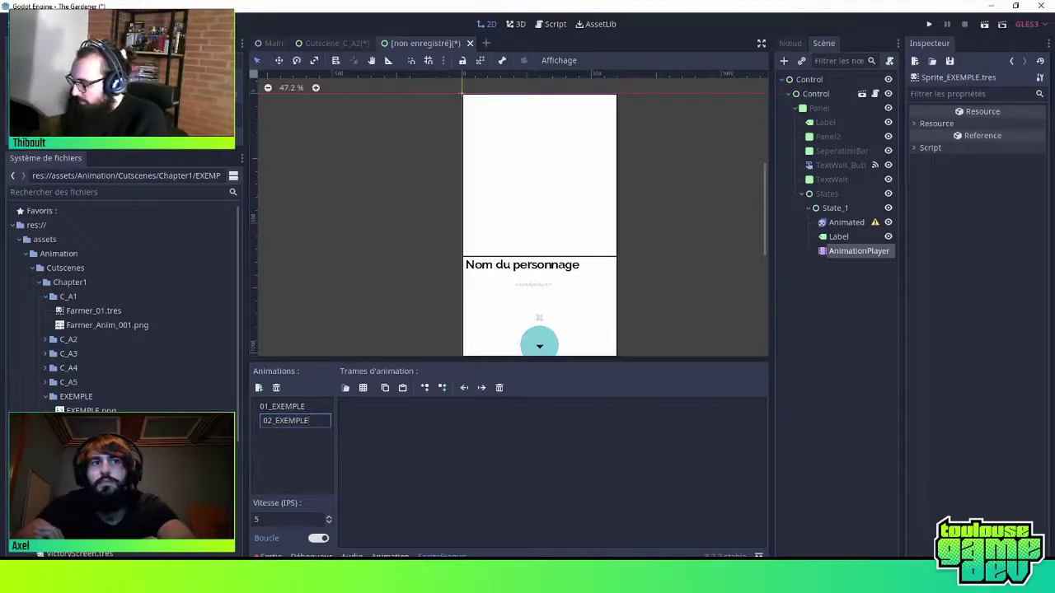
pyautogui.write('02')
pyautogui.press('Return')
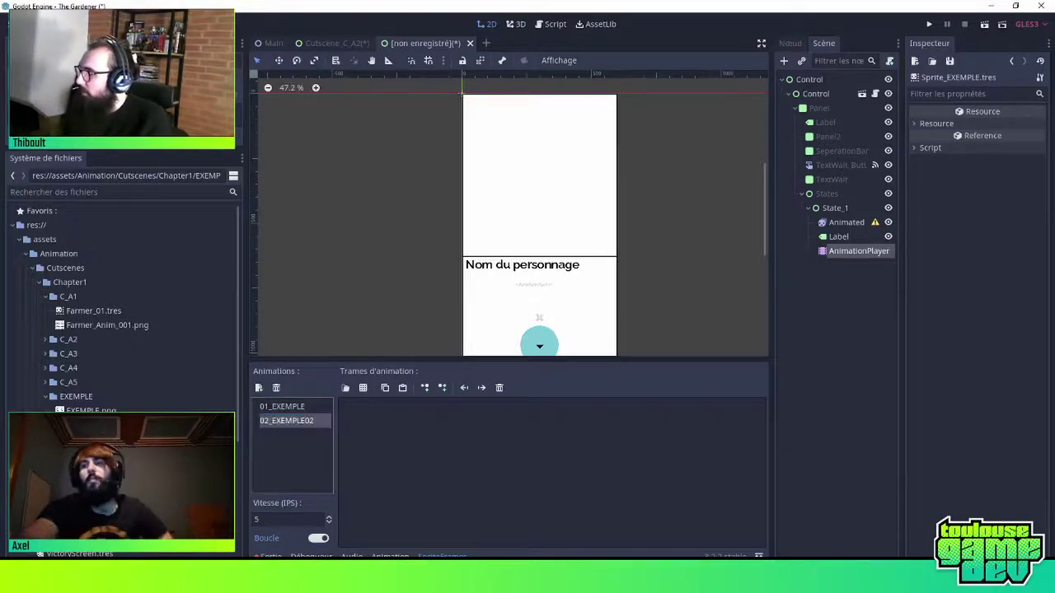
# Add the top-row frames of C_A2_Marchand_01.png to 02_EXEMPLE02
pyautogui.click(346, 387)
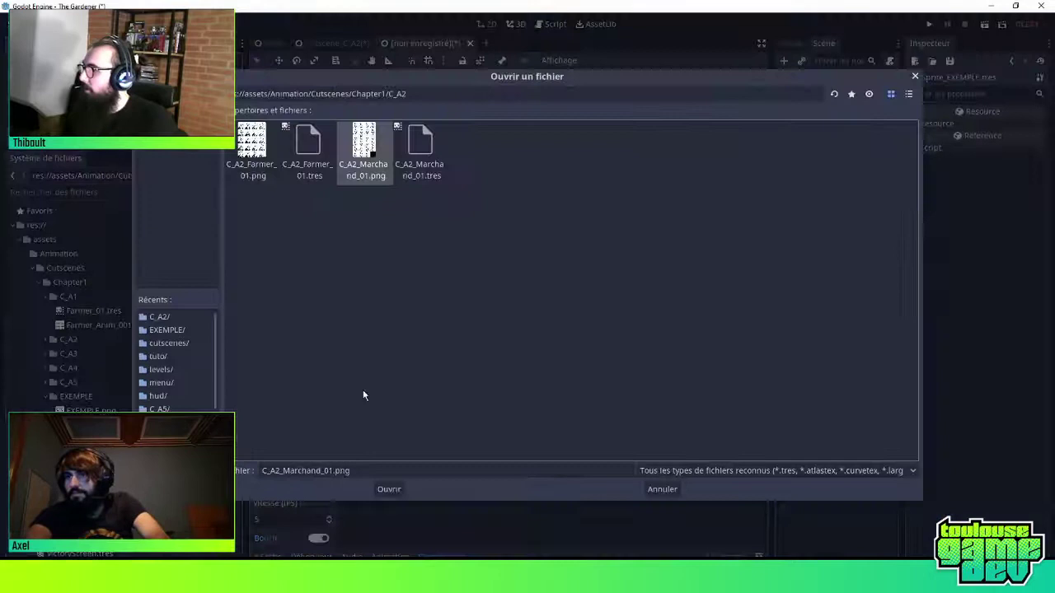
pyautogui.doubleClick(347, 149)
pyautogui.moveTo(239, 214); pyautogui.dragTo(680, 235)
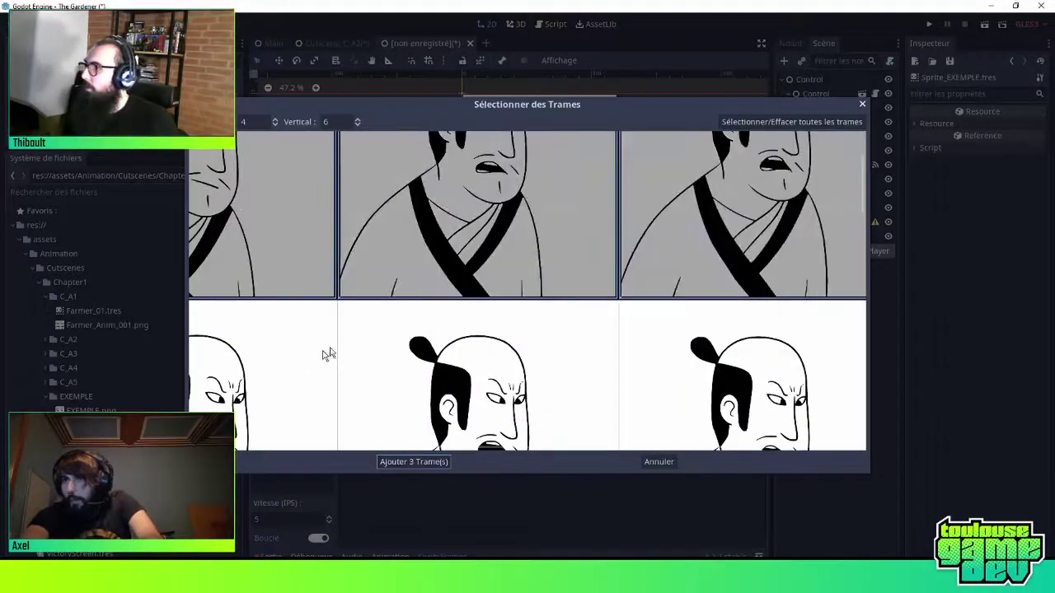
pyautogui.click(438, 461)
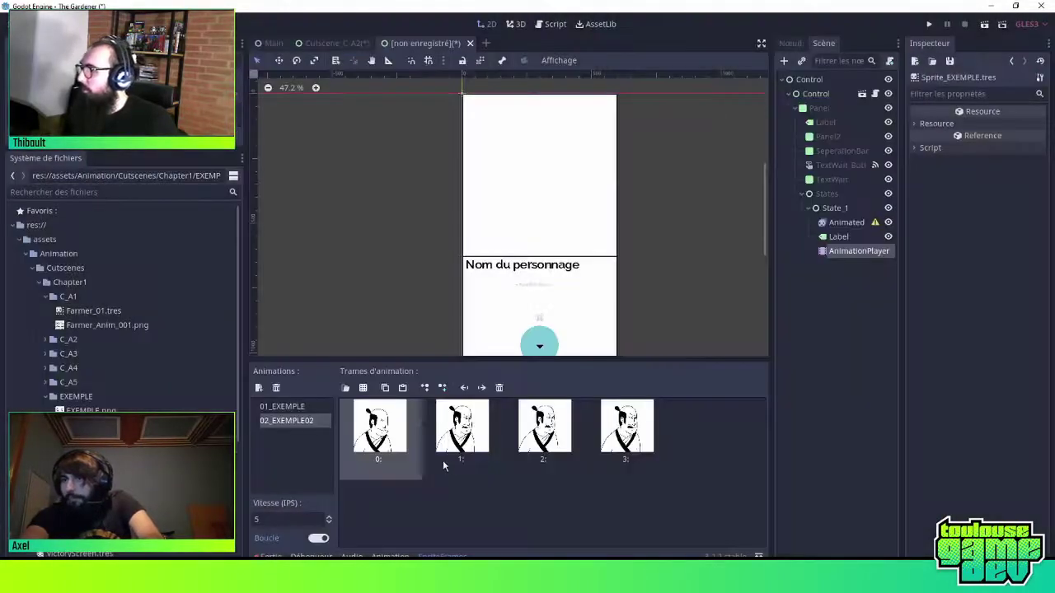
# Set 02_EXEMPLE02 to 12 FPS with looping off, comparing it against 01_EXEMPLE
pyautogui.click(295, 407)
pyautogui.click(295, 421)
pyautogui.press('Up')
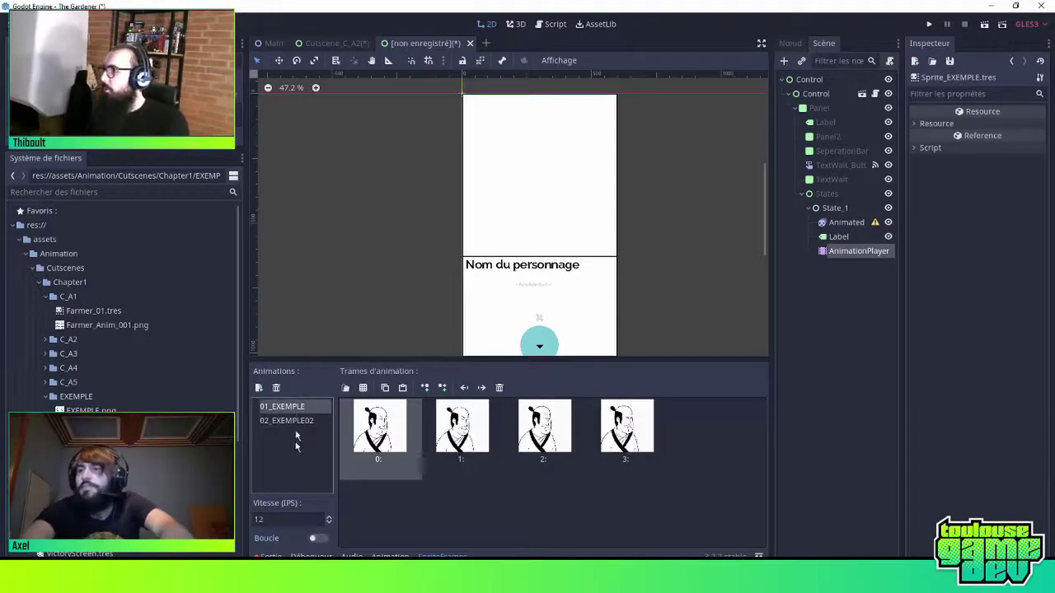
pyautogui.click(297, 420)
pyautogui.click(296, 407)
pyautogui.click(296, 417)
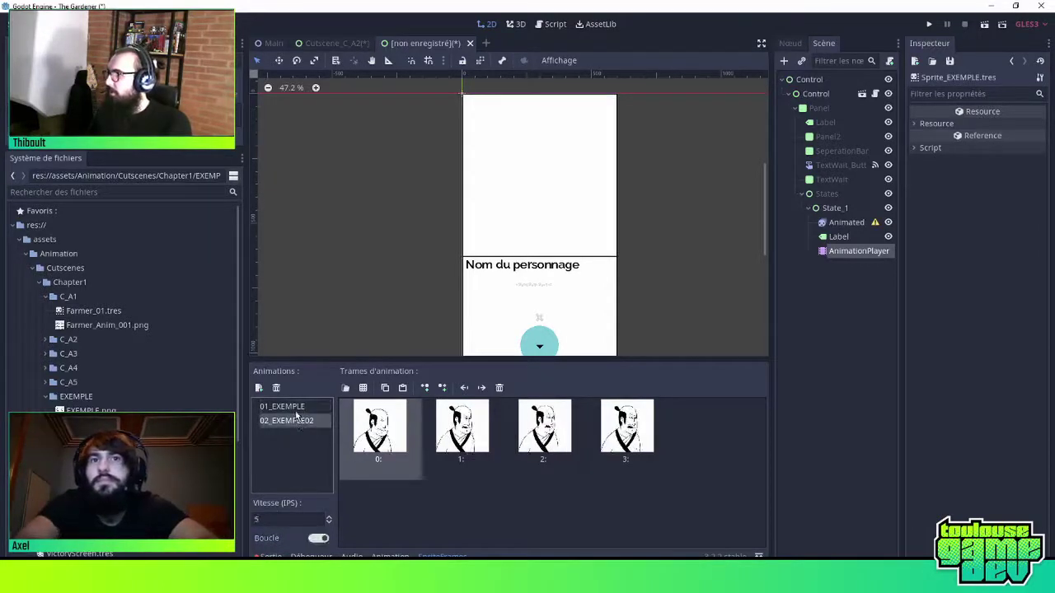
pyautogui.click(272, 519)
pyautogui.write('1')
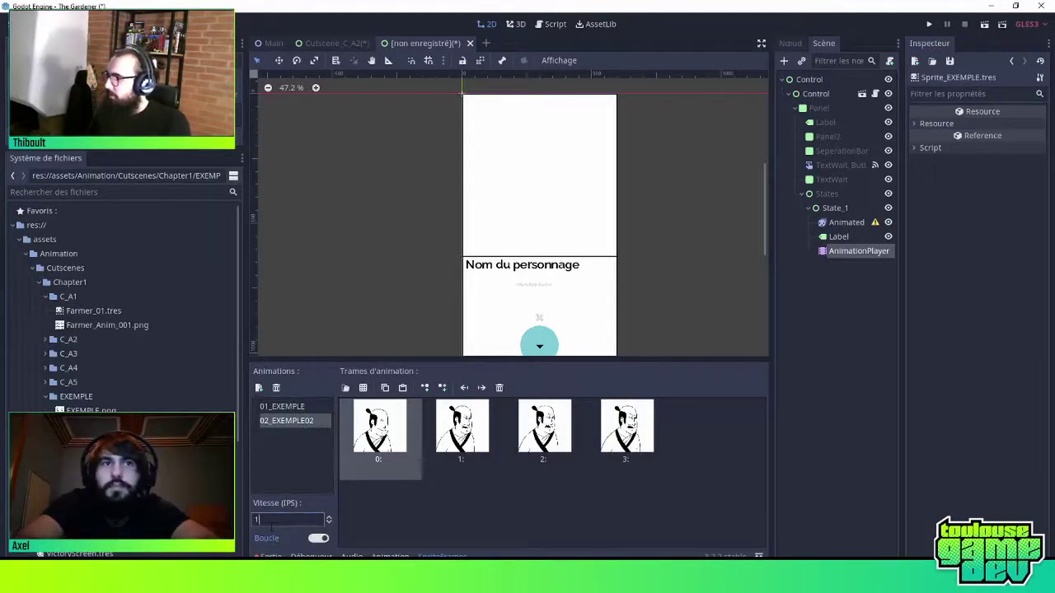
pyautogui.write('2')
pyautogui.click(318, 538)
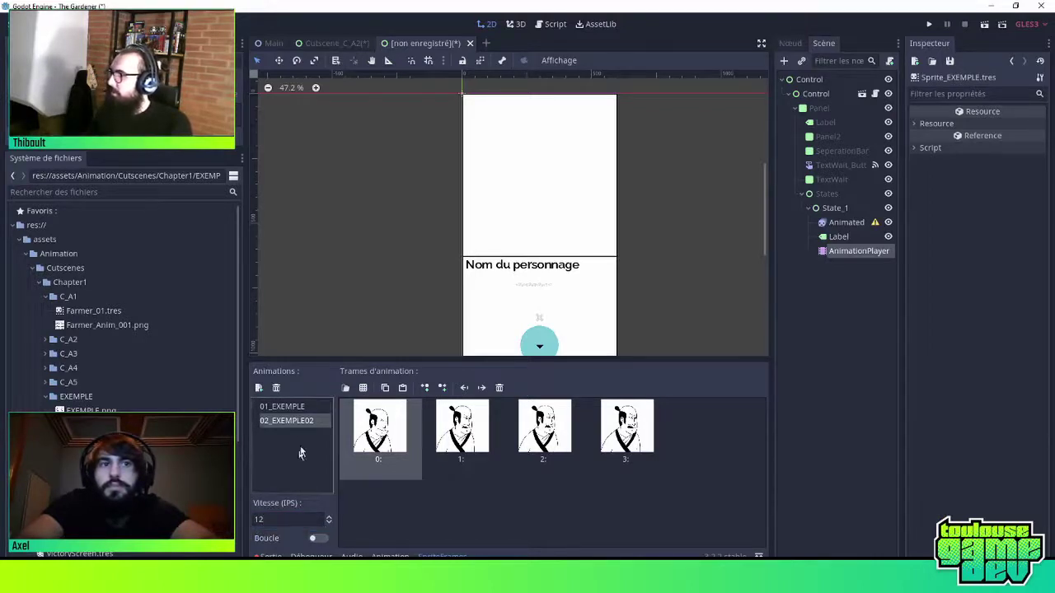
pyautogui.click(284, 406)
pyautogui.click(289, 421)
pyautogui.click(284, 406)
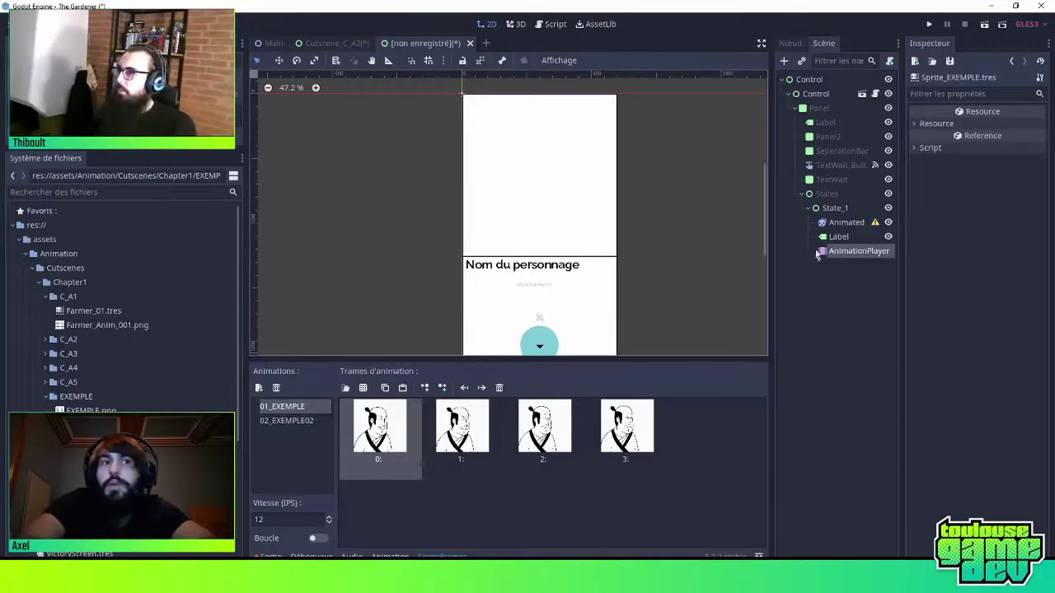
pyautogui.click(843, 223)
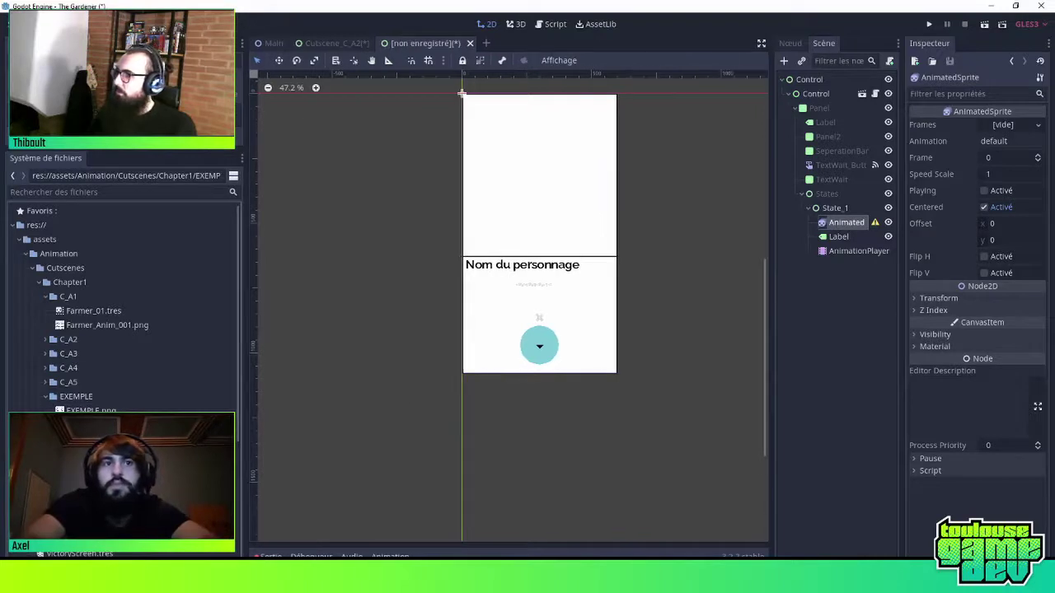
pyautogui.click(832, 209)
pyautogui.click(836, 223)
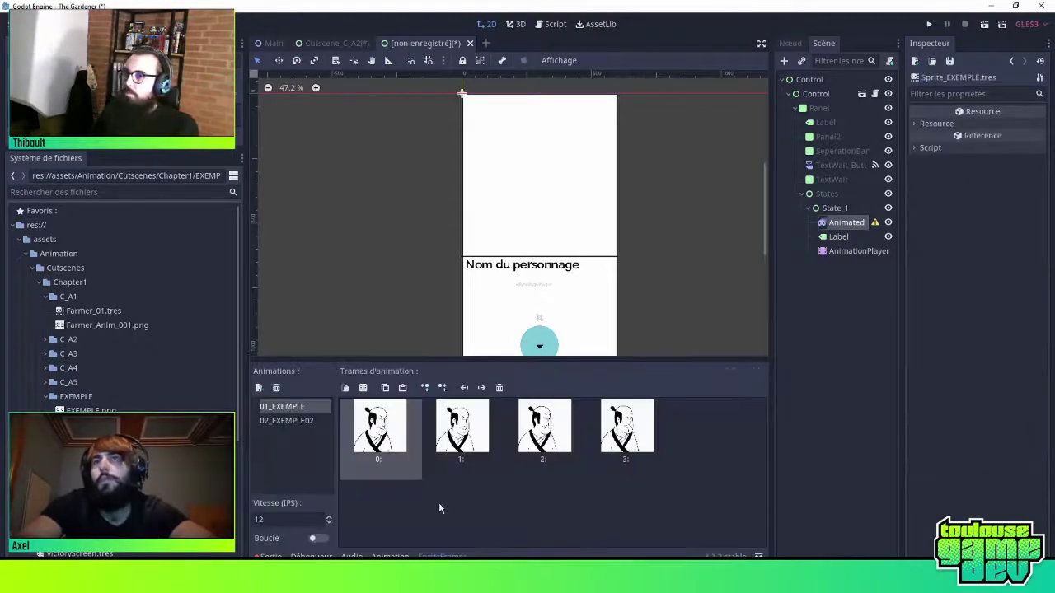
pyautogui.doubleClick(291, 519)
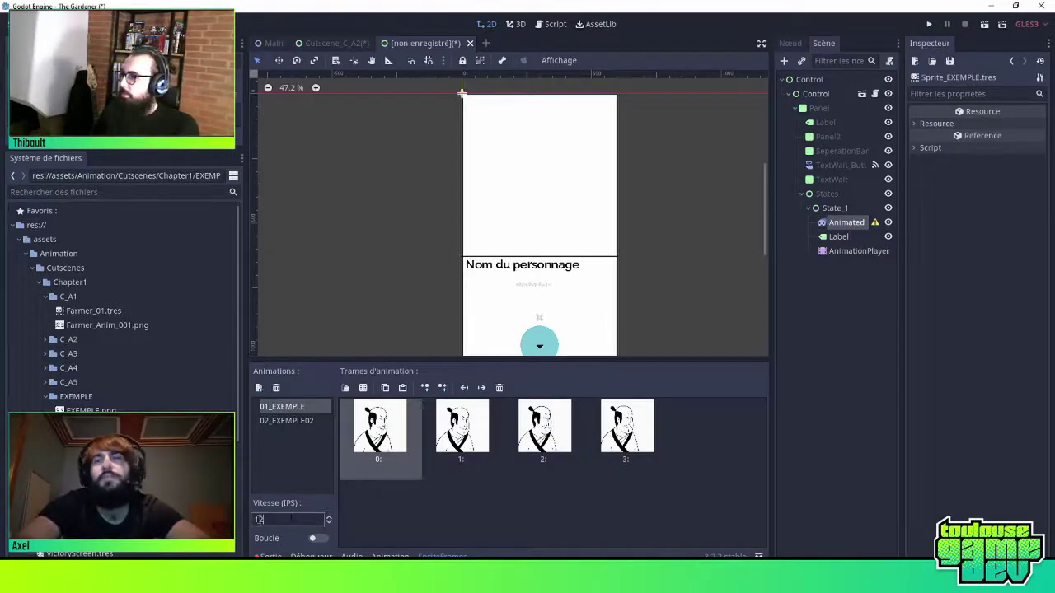
pyautogui.doubleClick(291, 519)
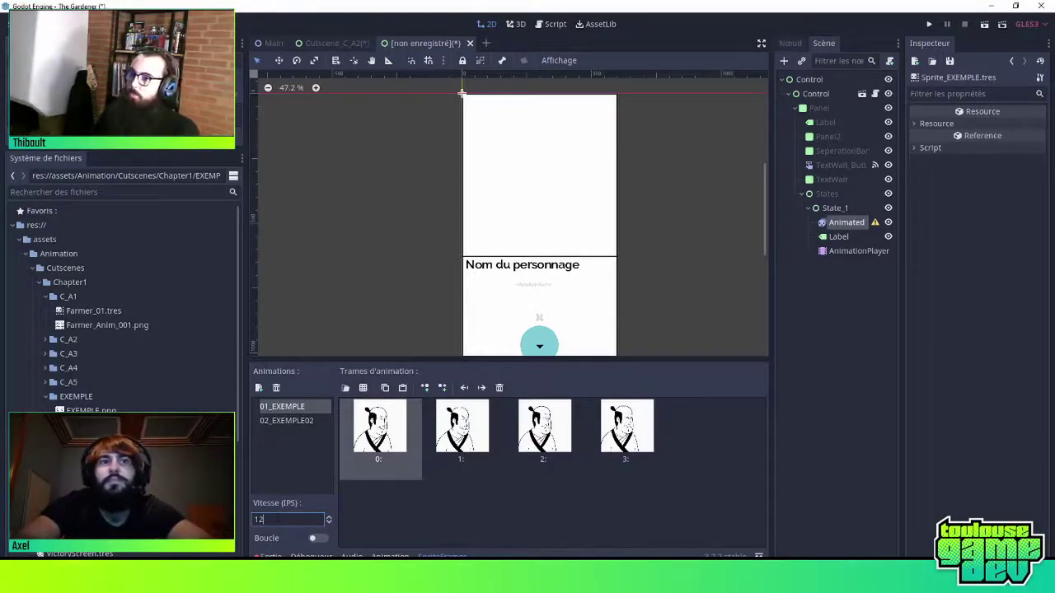
pyautogui.click(481, 522)
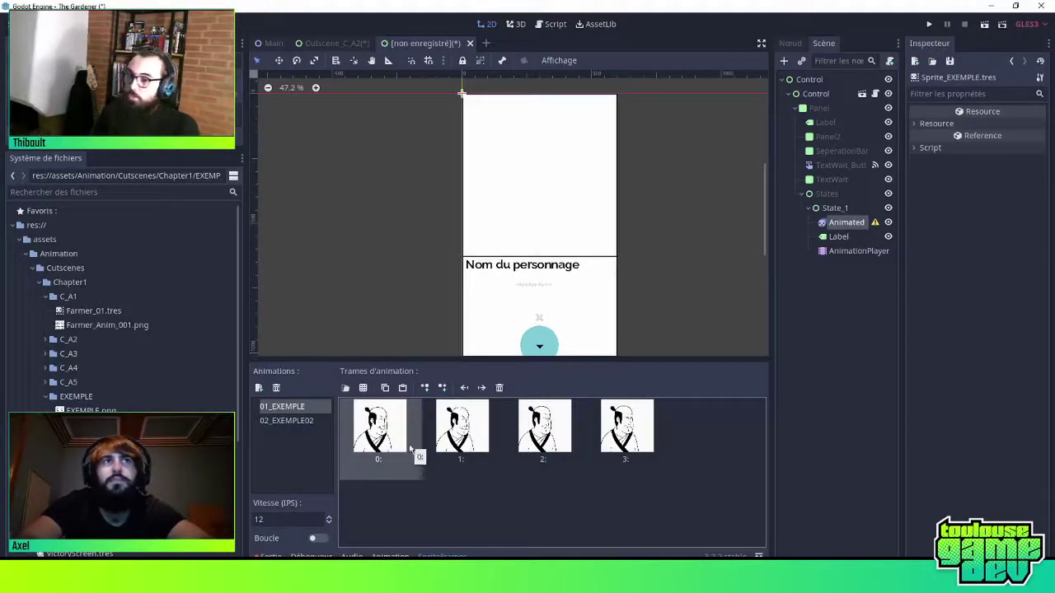
pyautogui.moveTo(410, 447)
pyautogui.mouseDown()
pyautogui.moveTo(420, 453)
pyautogui.moveTo(400, 445)
pyautogui.mouseUp()
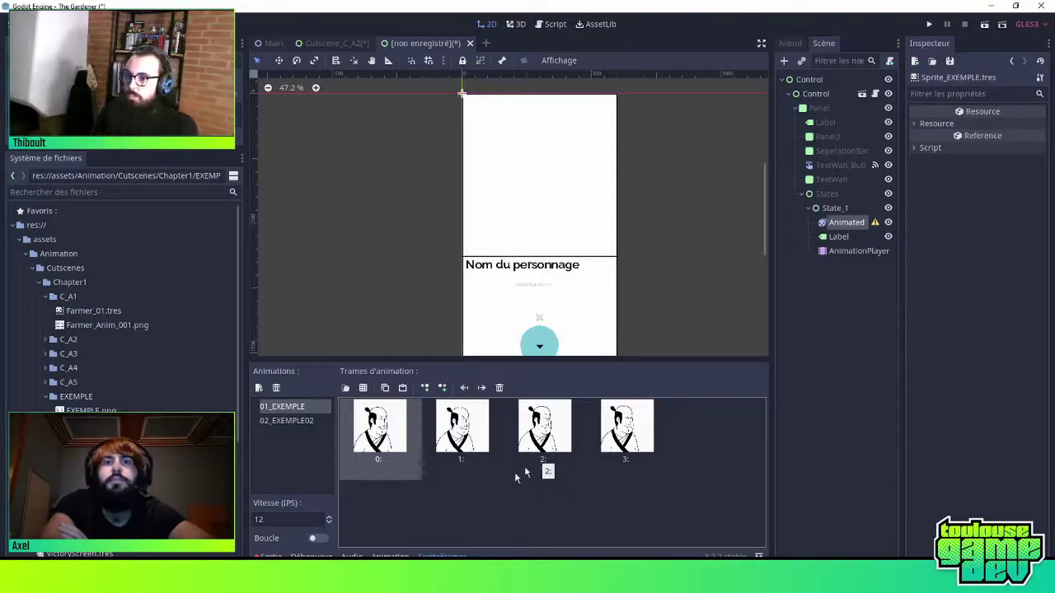
pyautogui.click(443, 452)
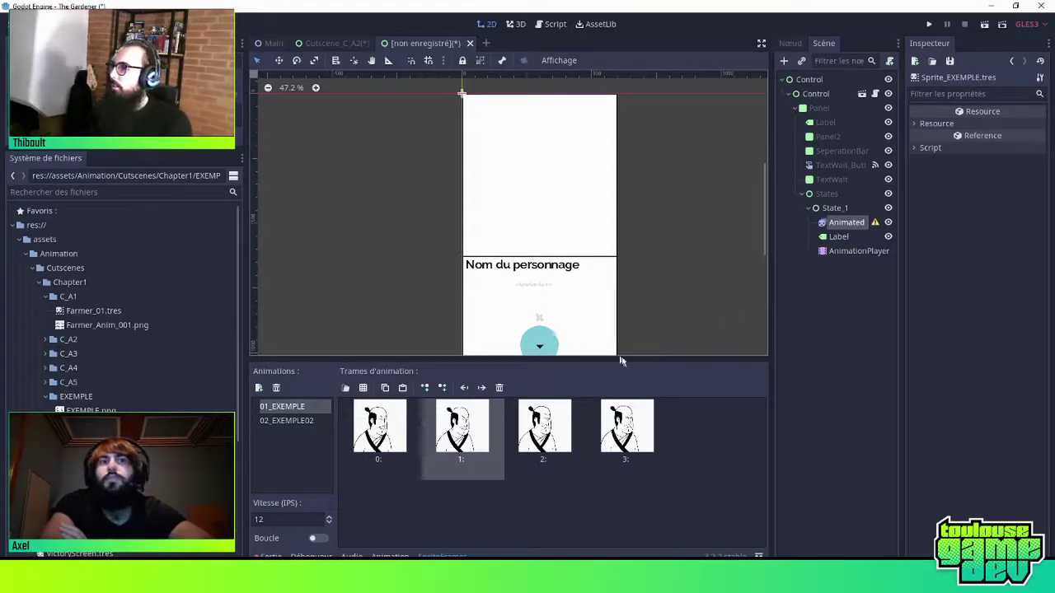
pyautogui.moveTo(622, 360); pyautogui.dragTo(624, 379)
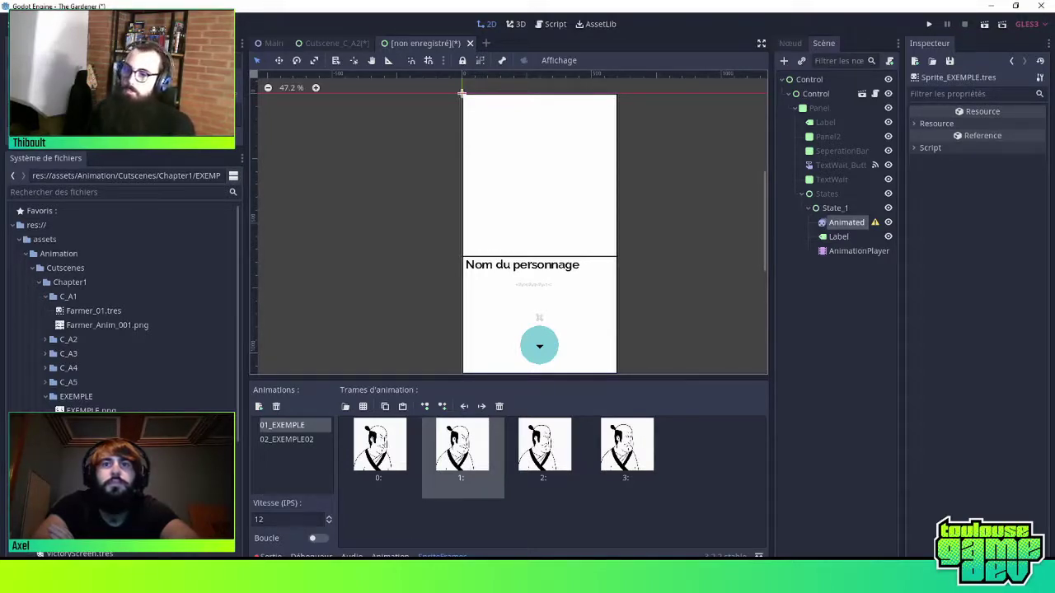
pyautogui.click(514, 440)
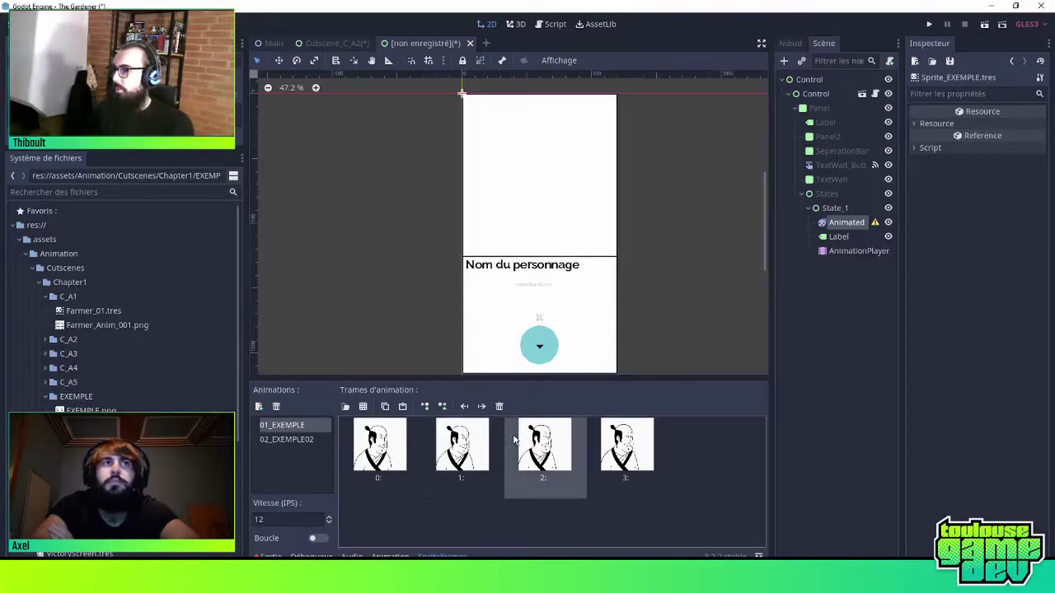
pyautogui.press('Left')
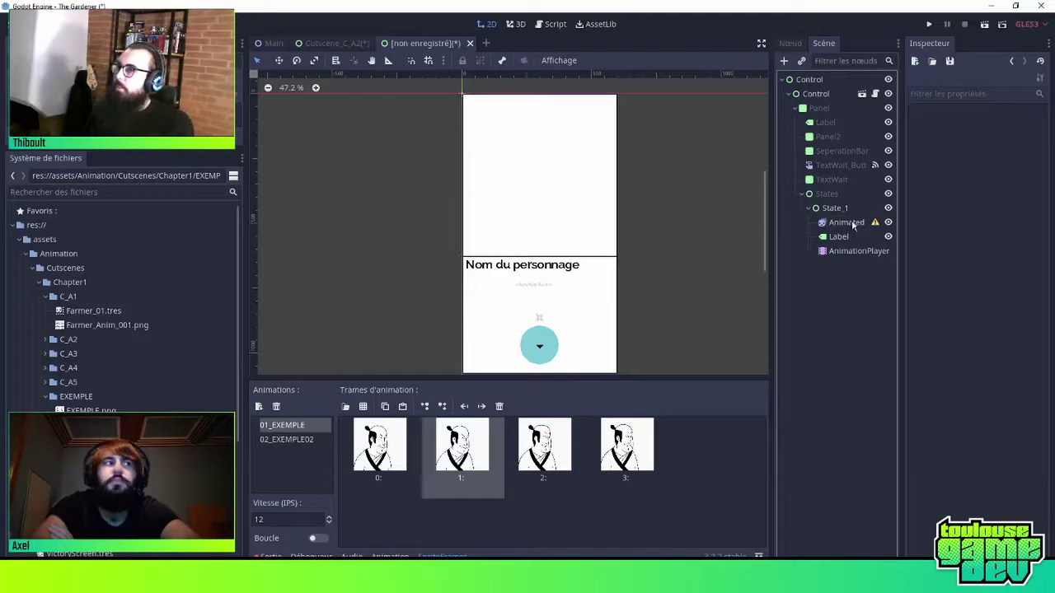
# Assign Sprite_EXEMPLE.tres as the AnimatedSprite's Frames, after widening the scene and inspector docks
pyautogui.click(853, 223)
pyautogui.click(838, 210)
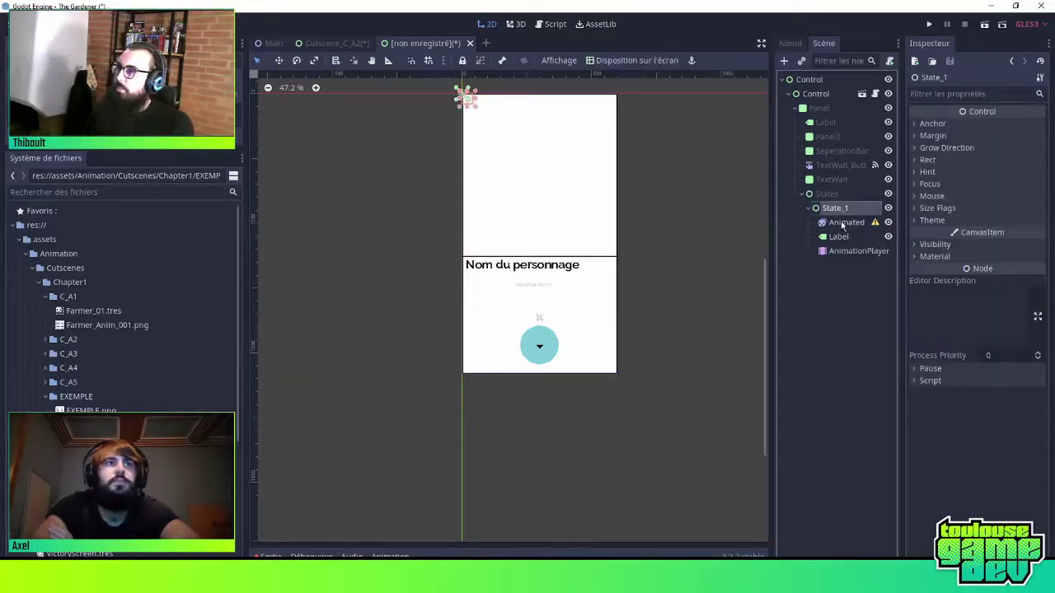
pyautogui.click(842, 223)
pyautogui.click(839, 236)
pyautogui.click(842, 223)
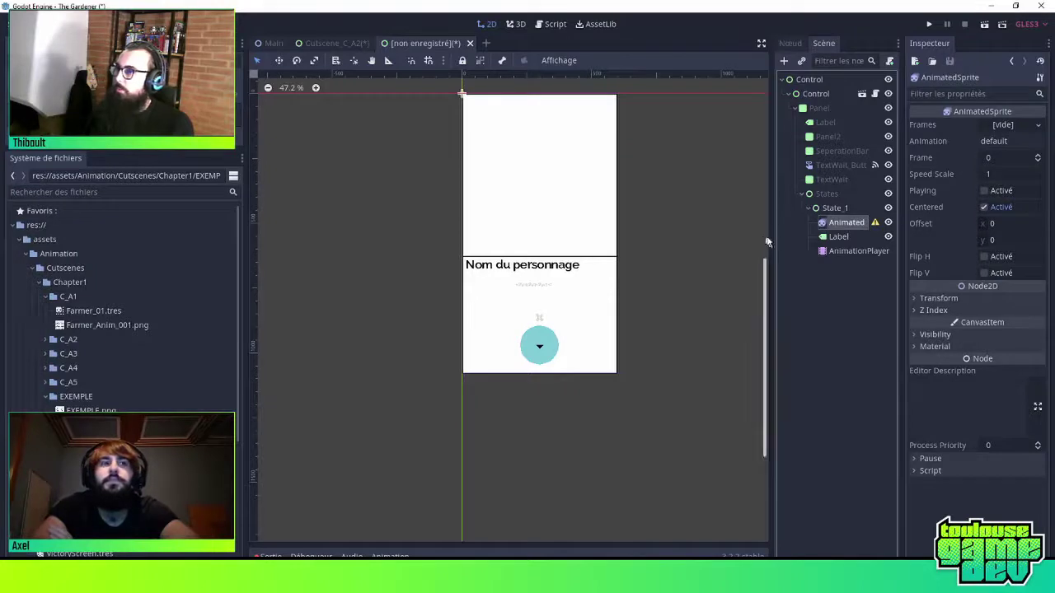
pyautogui.moveTo(771, 238); pyautogui.dragTo(705, 239)
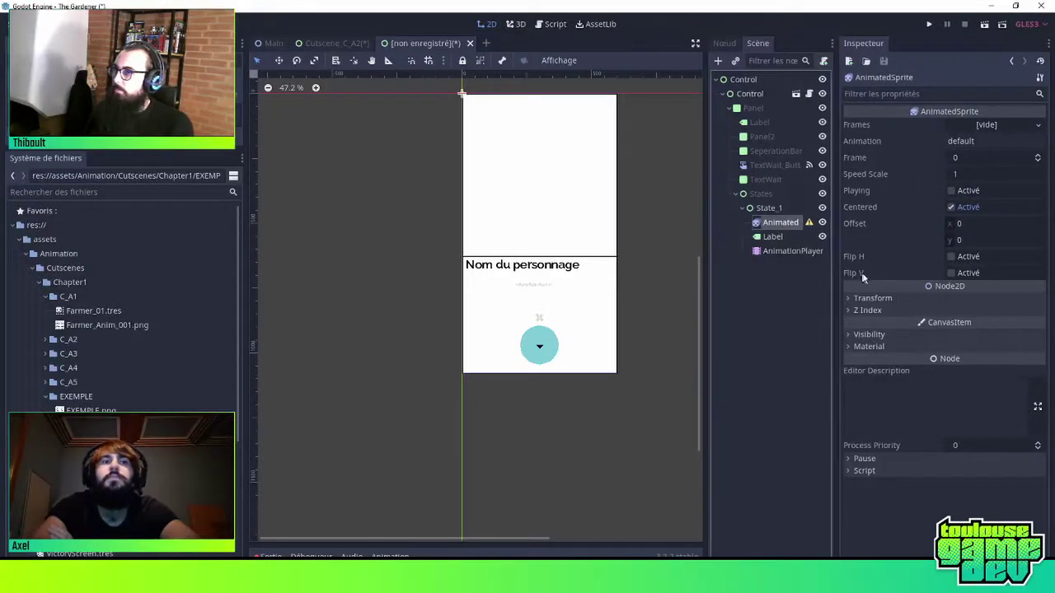
pyautogui.moveTo(835, 275); pyautogui.dragTo(871, 280)
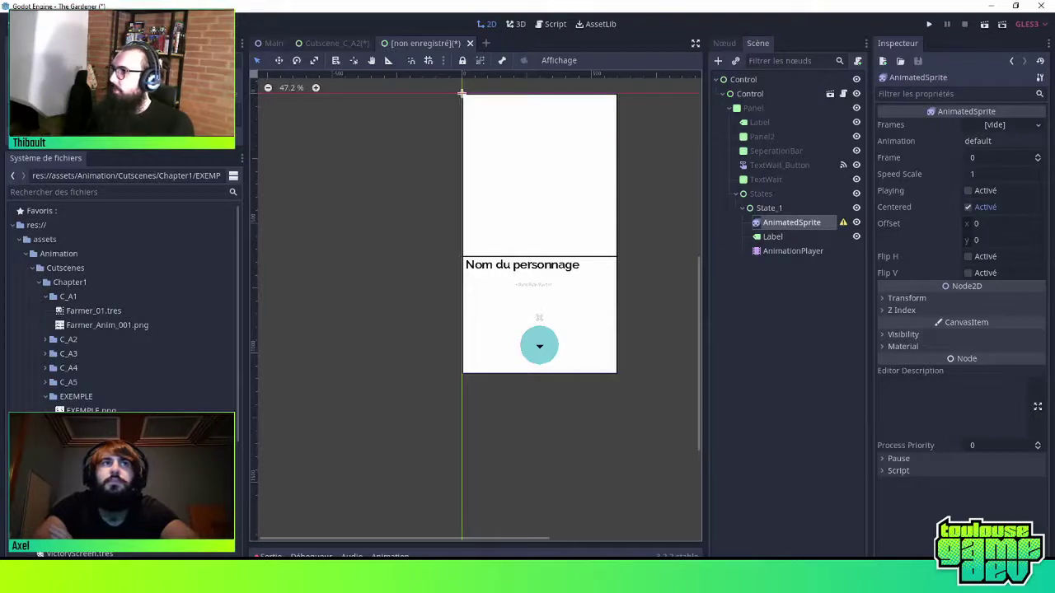
pyautogui.moveTo(91, 424); pyautogui.dragTo(988, 132)
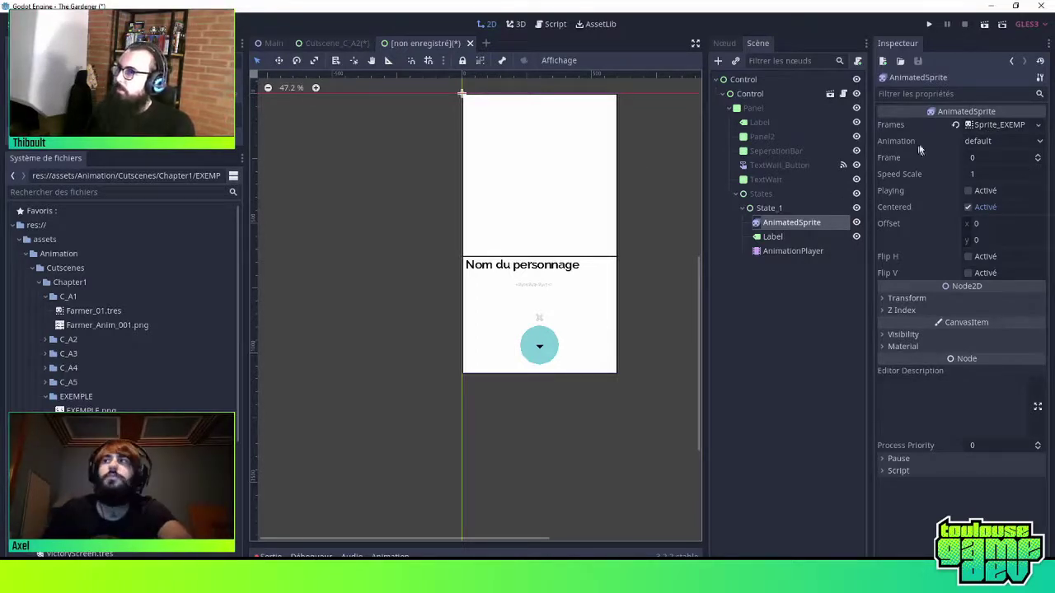
pyautogui.scroll(-1, 597, 185)
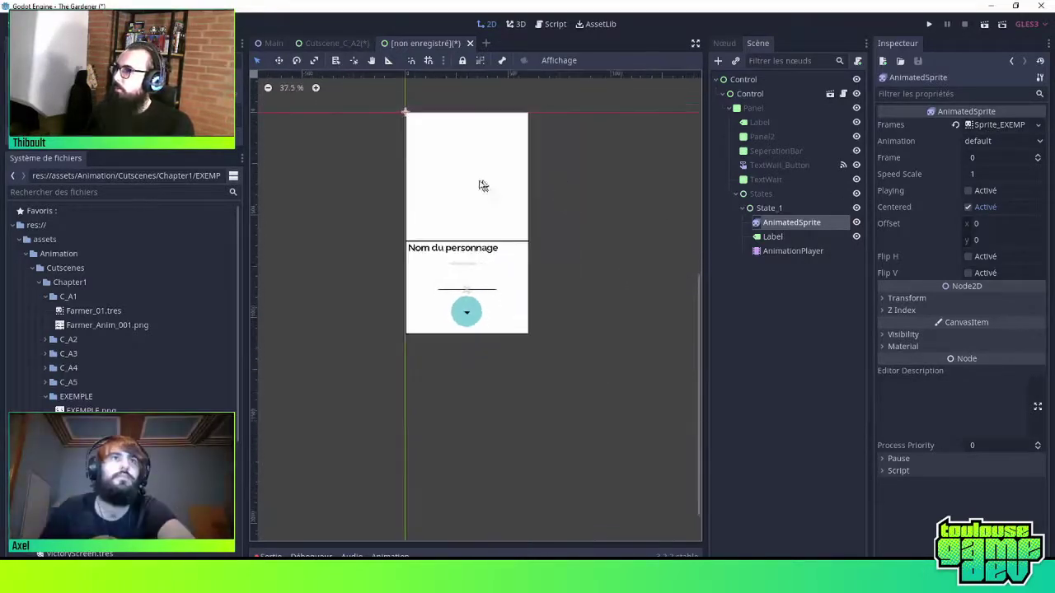
# Set the sprite's animation to 01_EXEMPLE and place it above Nom du personnage
pyautogui.moveTo(533, 155)
pyautogui.mouseDown(button='middle')
pyautogui.moveTo(542, 313)
pyautogui.moveTo(541, 230)
pyautogui.mouseUp(button='middle')
pyautogui.click(1002, 141)
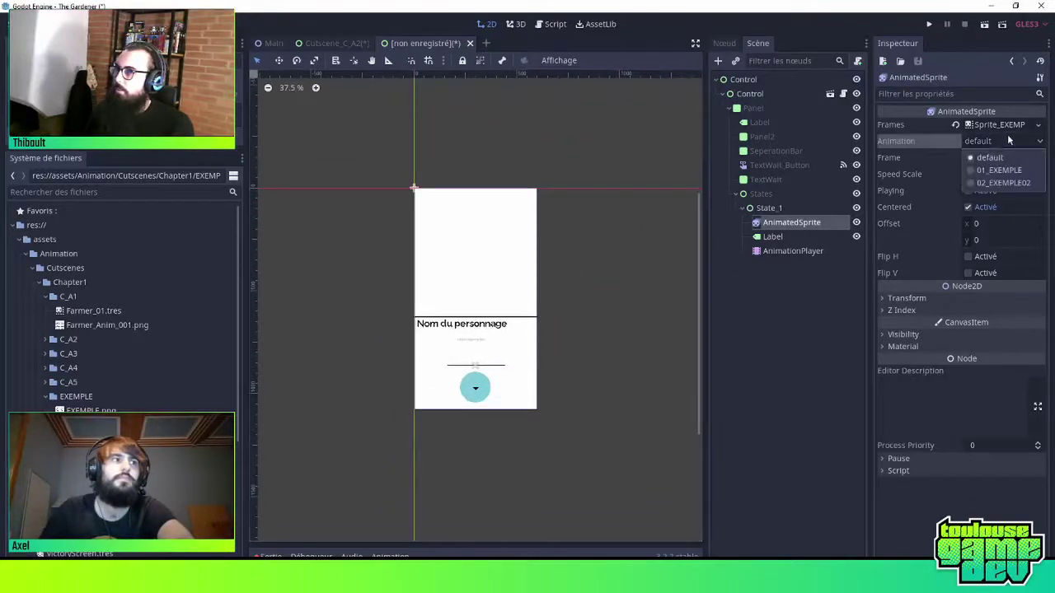
pyautogui.click(991, 171)
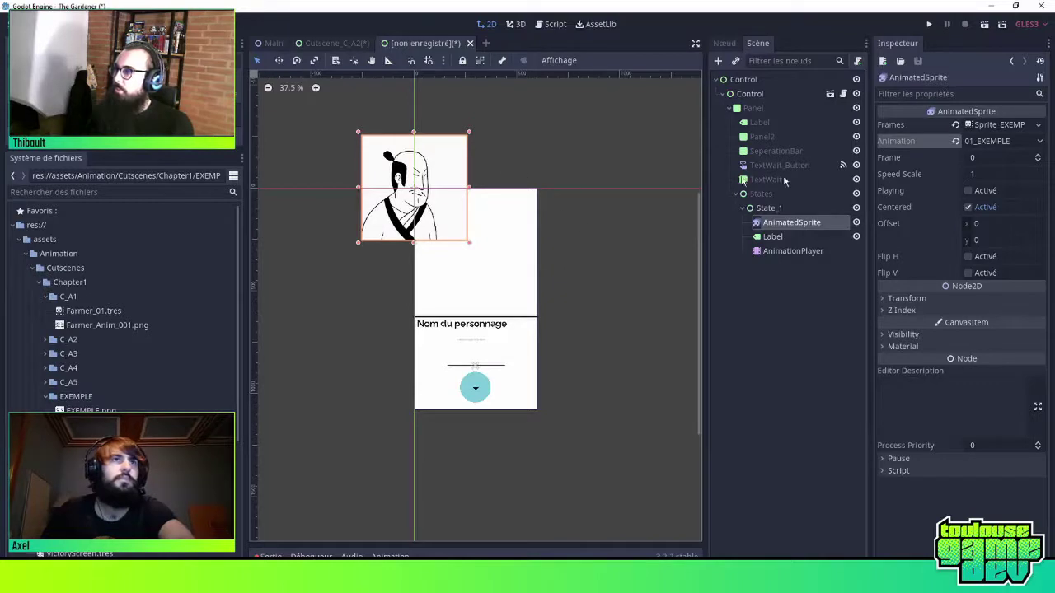
pyautogui.moveTo(438, 157); pyautogui.dragTo(493, 238)
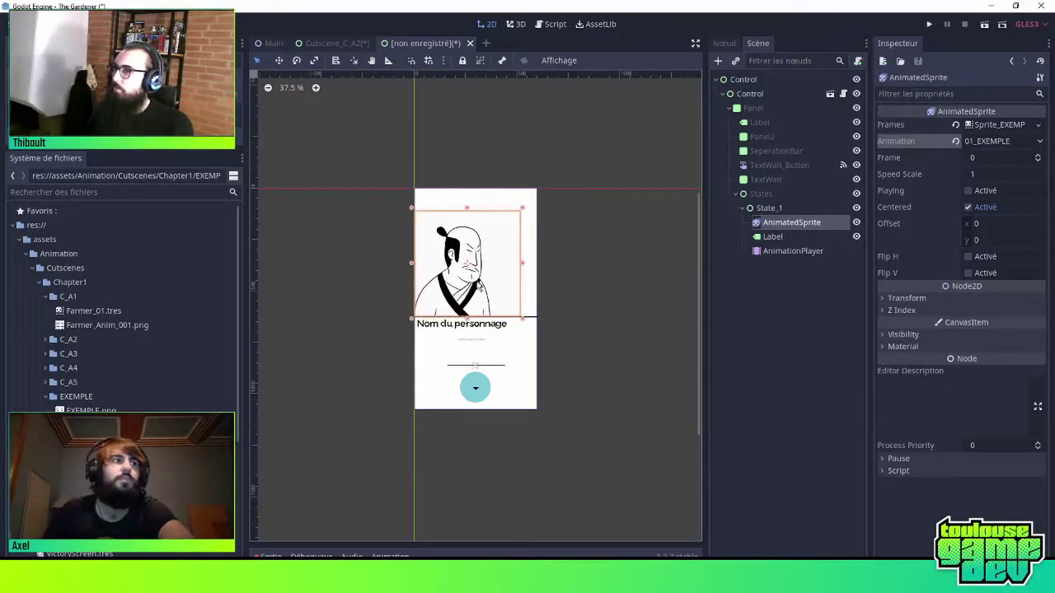
pyautogui.scroll(3, 486, 287)
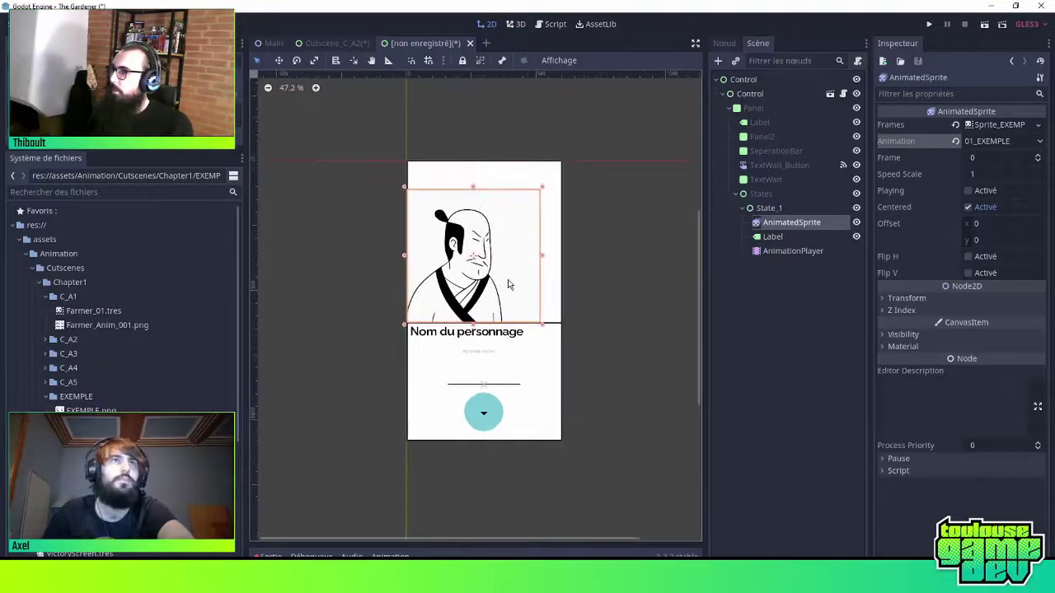
pyautogui.scroll(1, 509, 285)
pyautogui.scroll(1, 521, 285)
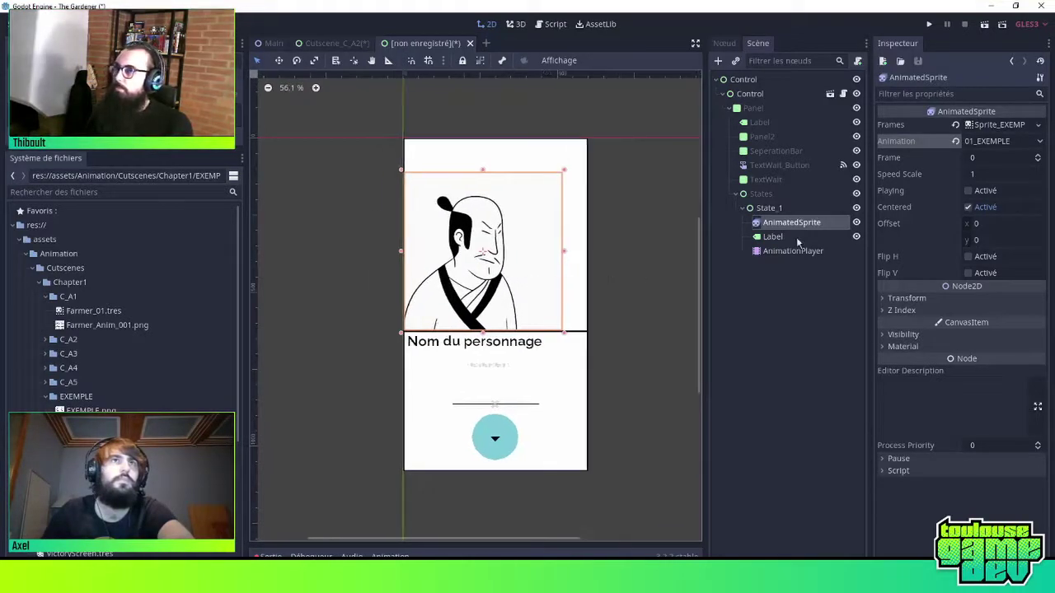
# Preview frame 3 and the Playing toggle, then reset the sprite to frame 0, not playing
pyautogui.click(1037, 155)
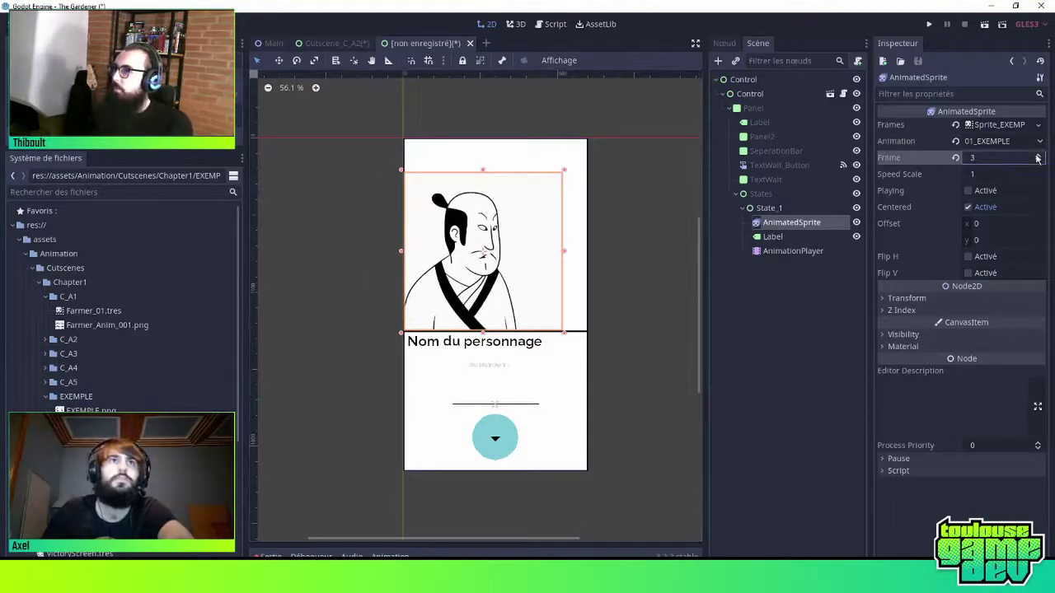
pyautogui.click(1038, 162)
pyautogui.click(1039, 162)
pyautogui.click(1038, 162)
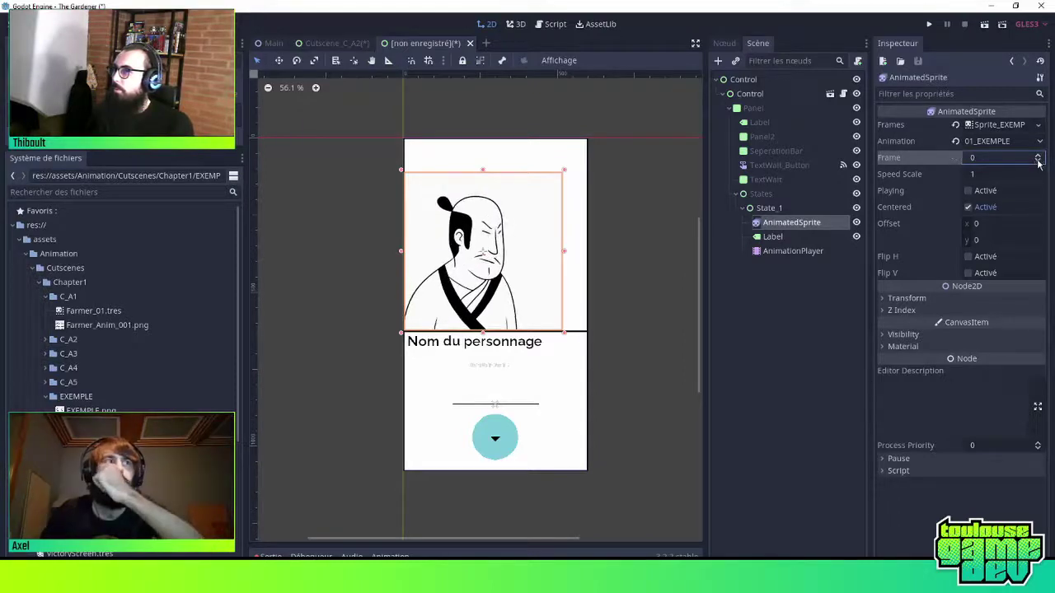
pyautogui.click(1038, 156)
pyautogui.click(1038, 156)
pyautogui.click(1037, 156)
pyautogui.click(1038, 161)
pyautogui.click(1039, 161)
pyautogui.click(1039, 162)
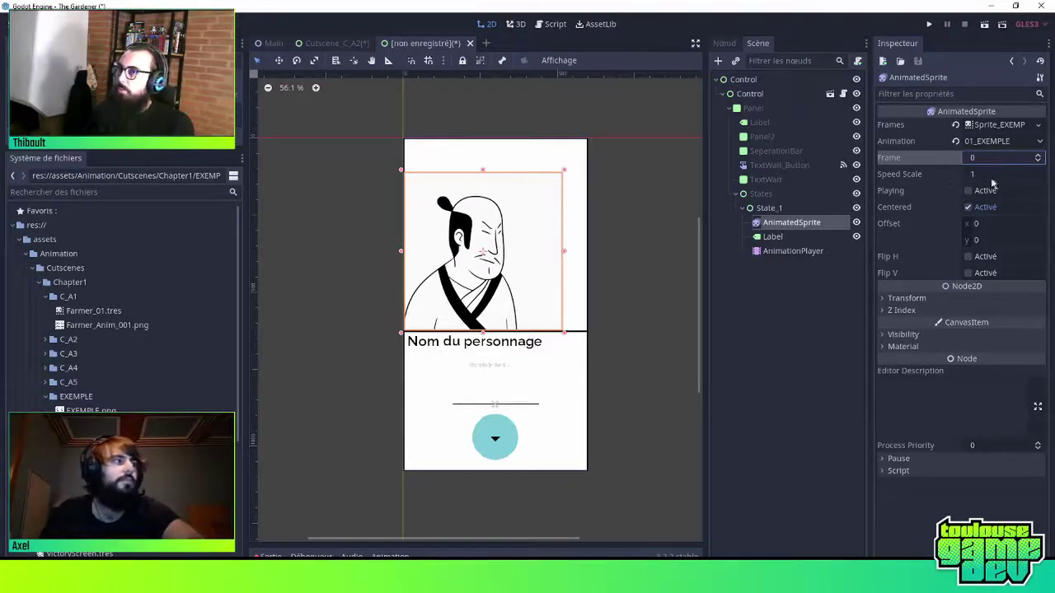
pyautogui.moveTo(992, 183); pyautogui.dragTo(998, 182)
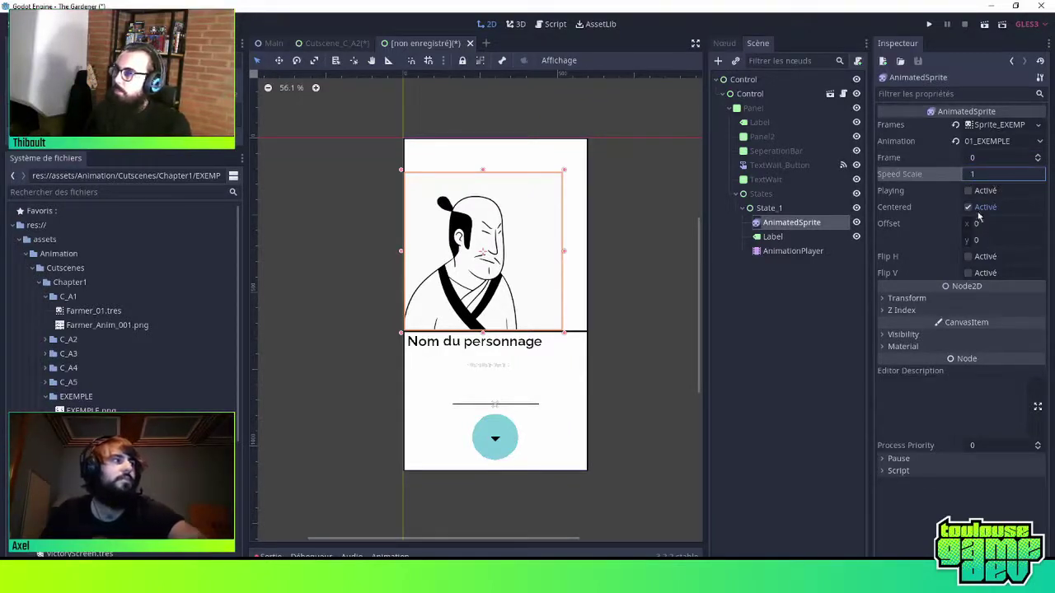
pyautogui.click(968, 191)
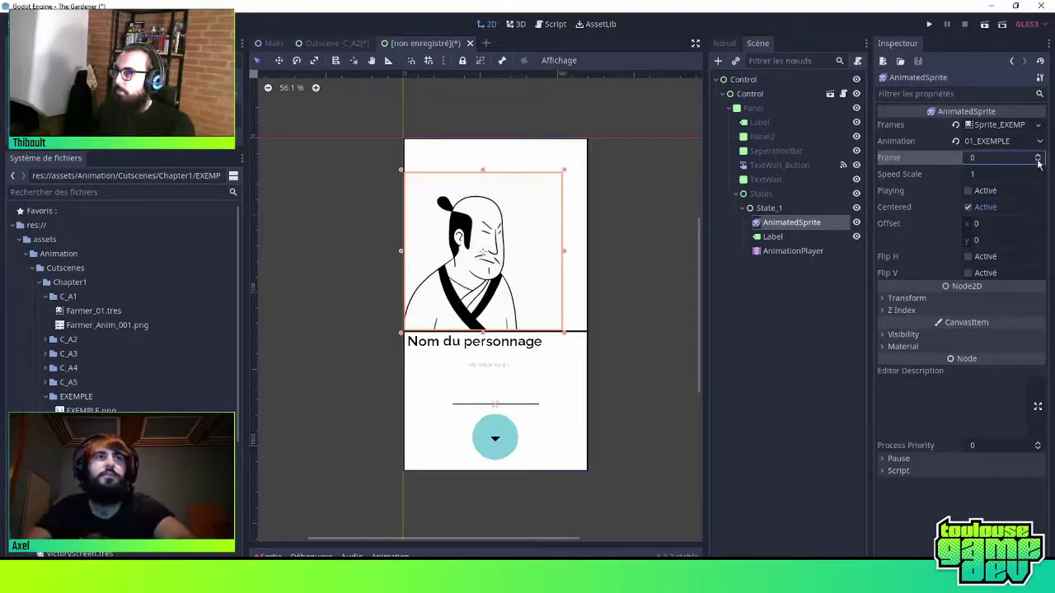
pyautogui.click(969, 190)
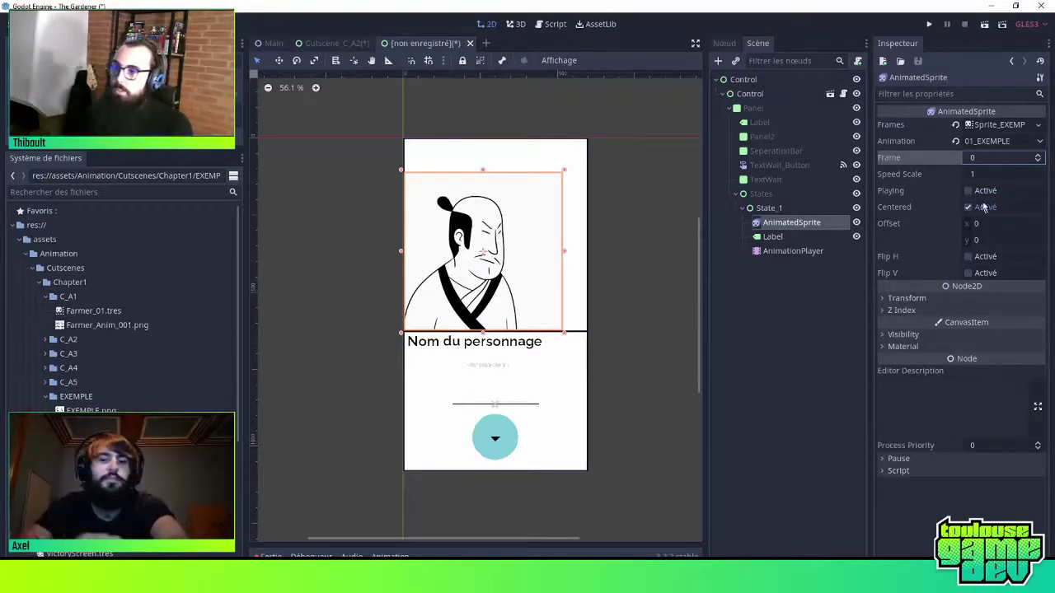
pyautogui.click(782, 251)
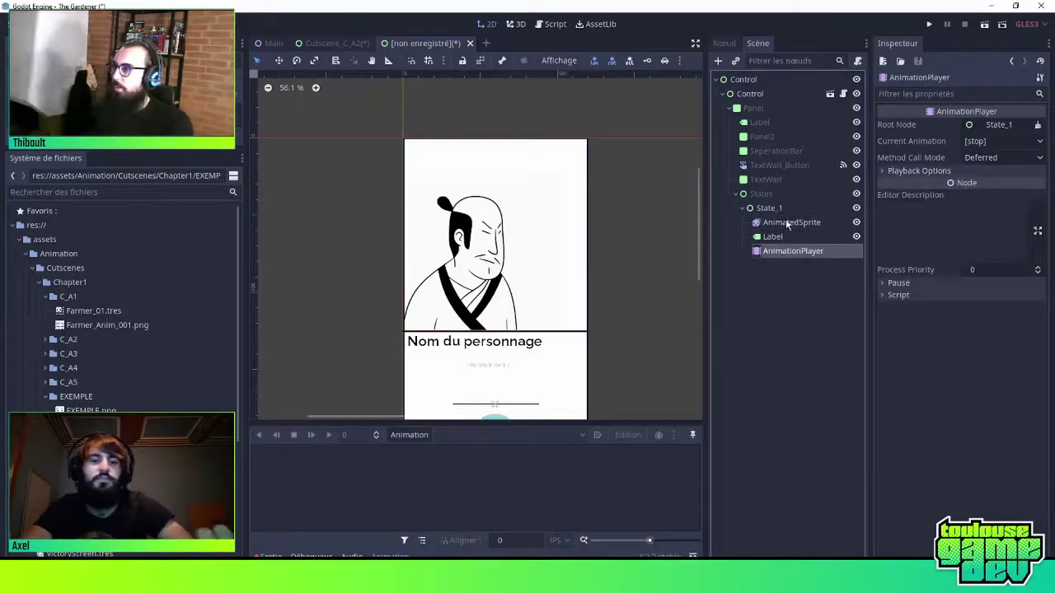
pyautogui.click(791, 222)
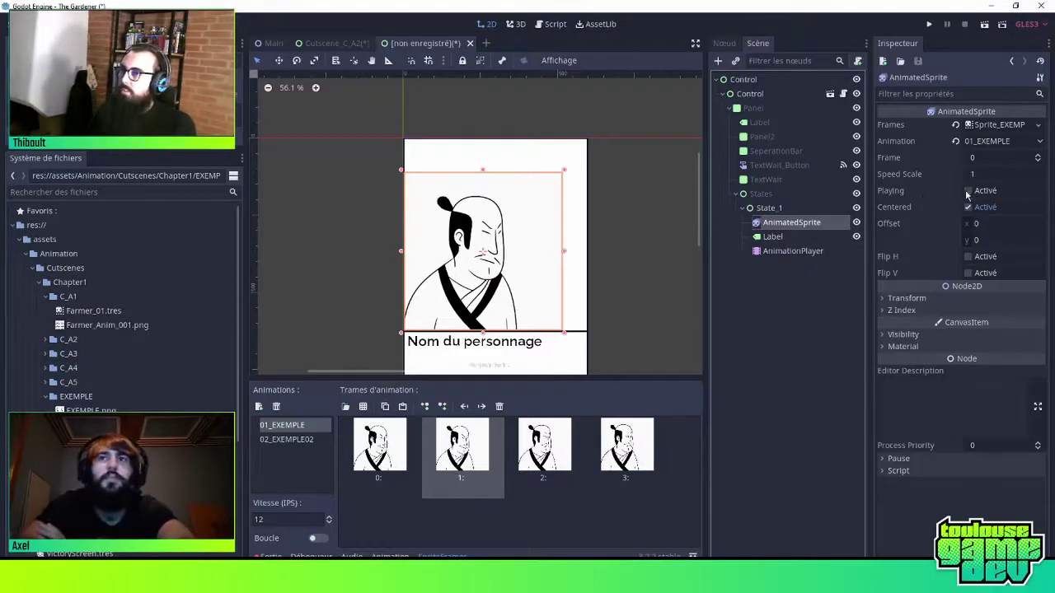
pyautogui.click(1039, 163)
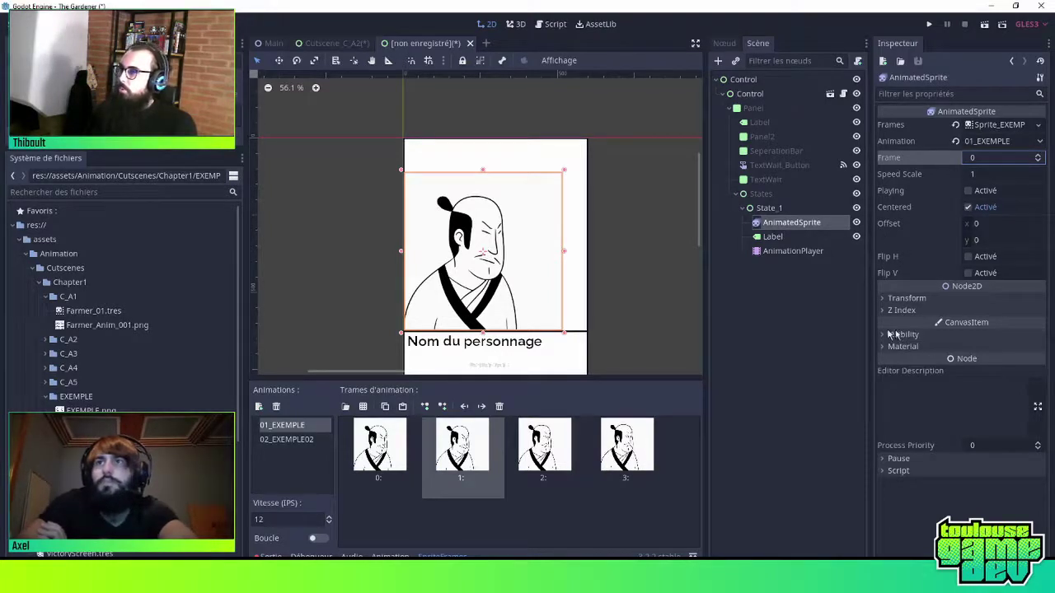
# Replace the dialogue label's placeholder text with 'Je raconte des trucs'
pyautogui.click(772, 237)
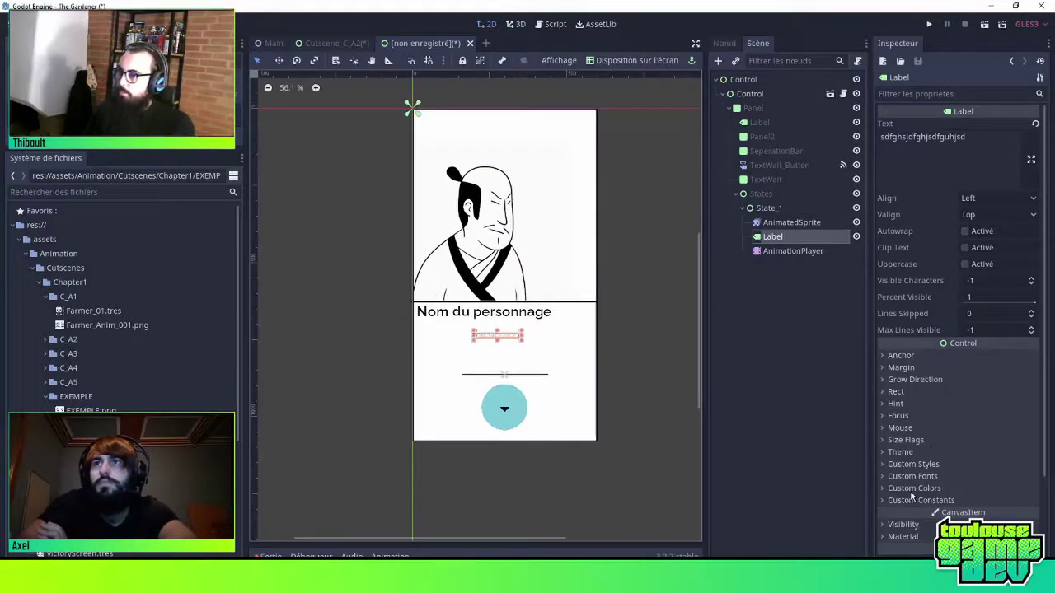
pyautogui.scroll(-3, 914, 461)
pyautogui.scroll(2, 904, 437)
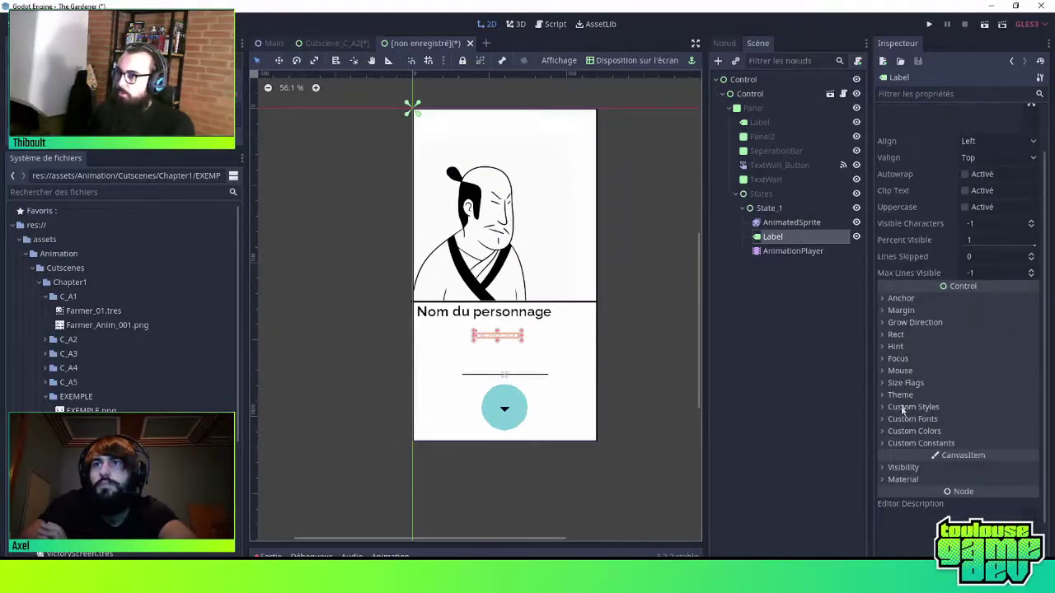
pyautogui.scroll(1, 905, 428)
pyautogui.doubleClick(922, 136)
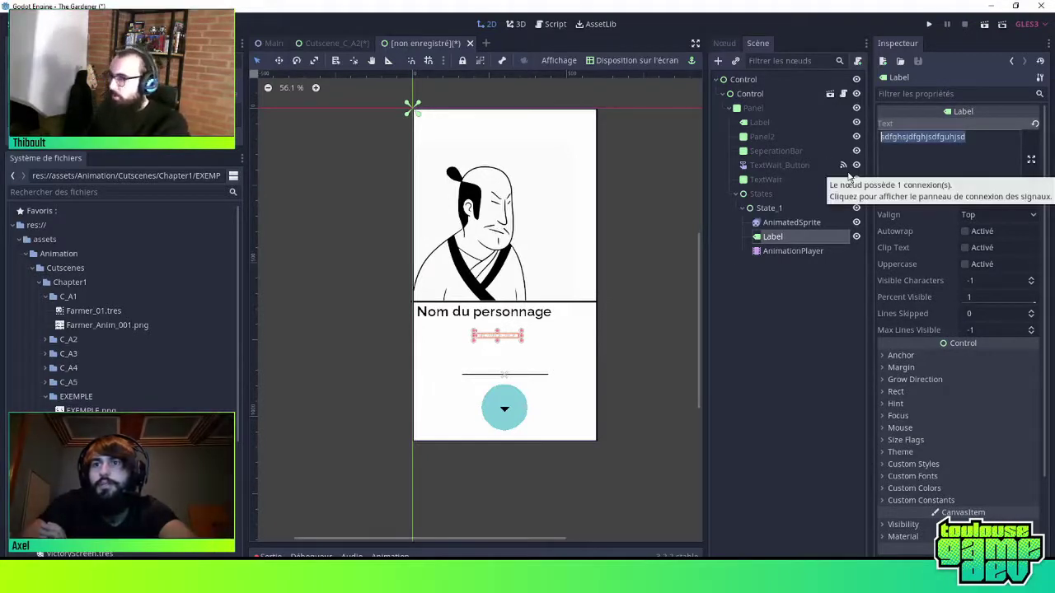
pyautogui.press('BackSpace')
pyautogui.write('Je racont')
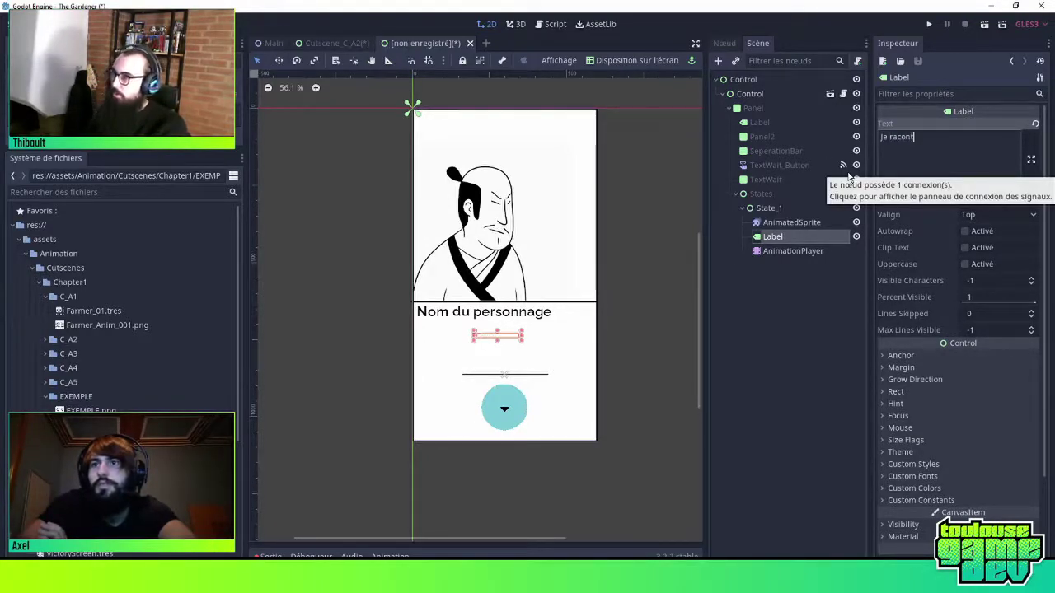
pyautogui.write('e des tr')
pyautogui.write('ucqs')
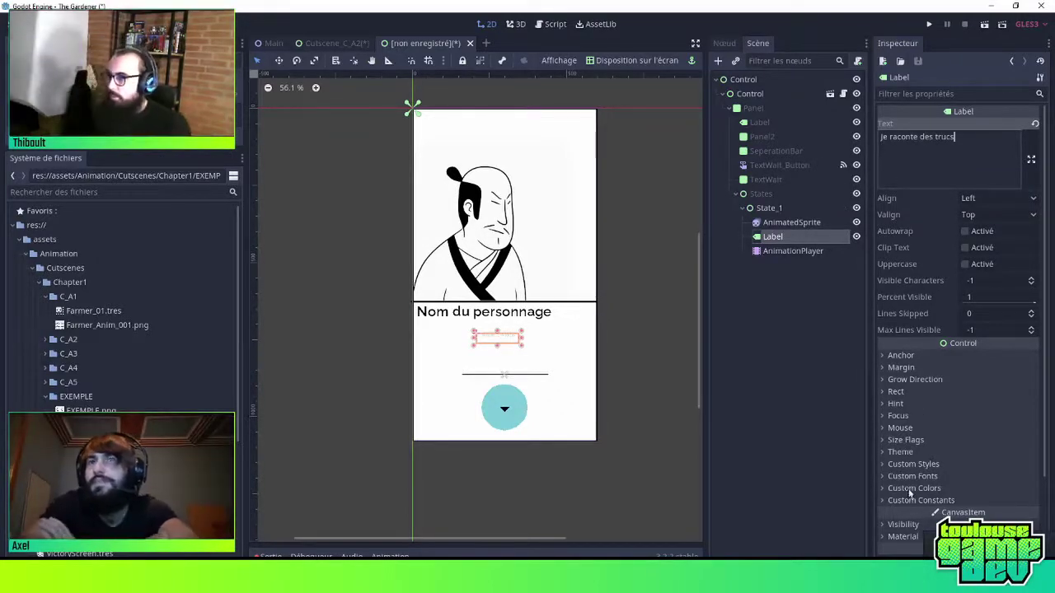
# Load the SubTitles.tres font from the Text folder as the label's custom font
pyautogui.click(913, 464)
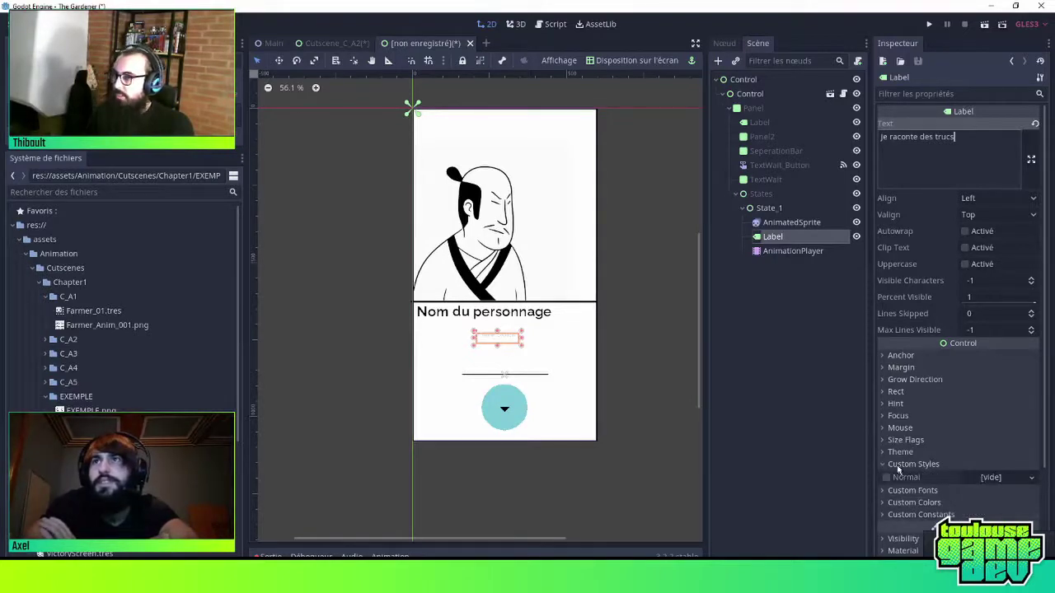
pyautogui.click(890, 464)
pyautogui.click(906, 476)
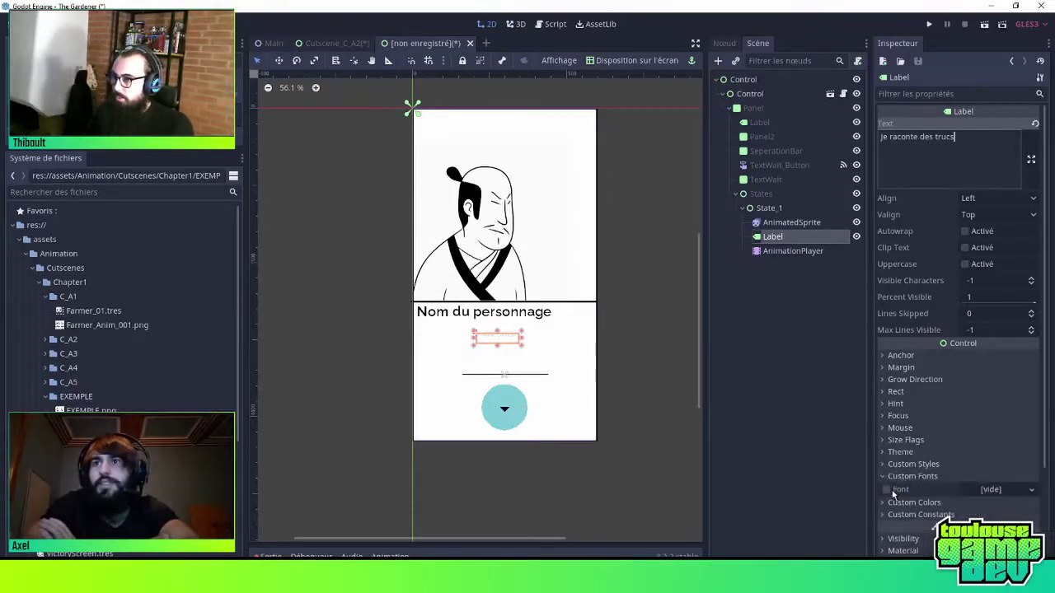
pyautogui.click(888, 491)
pyautogui.click(1022, 492)
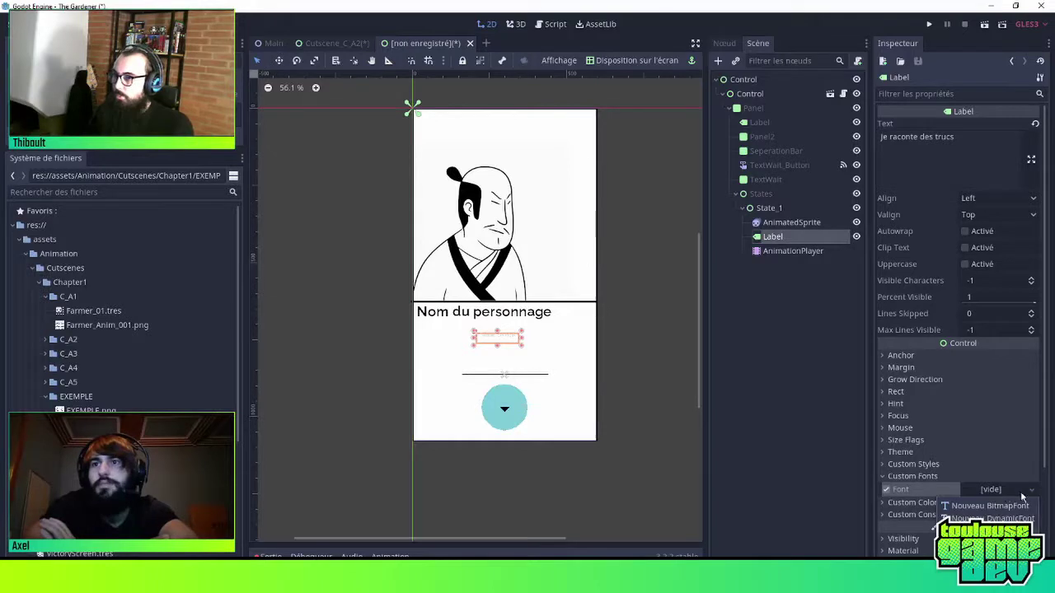
pyautogui.click(980, 540)
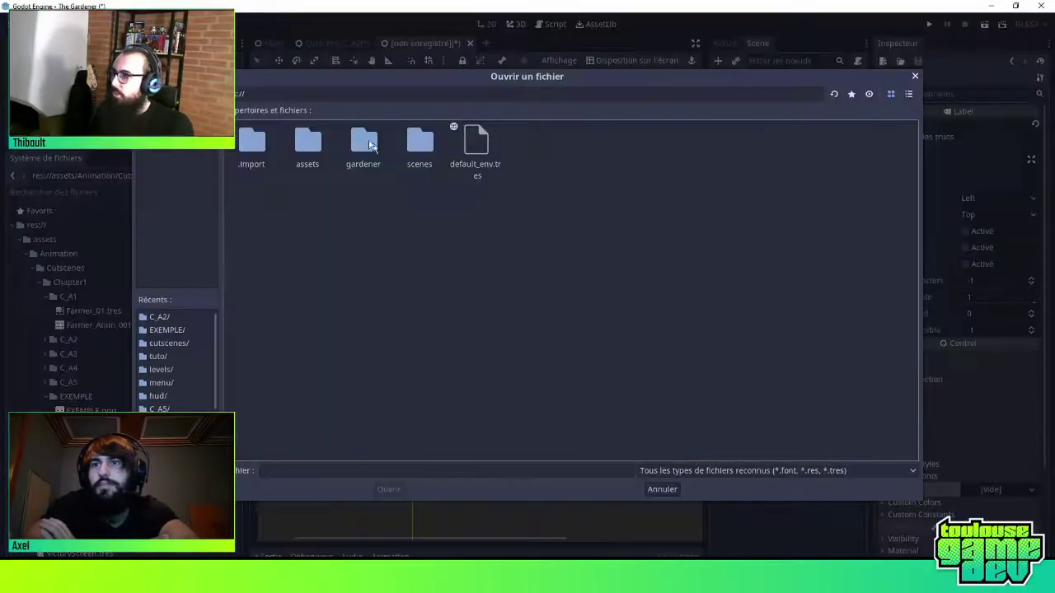
pyautogui.doubleClick(312, 153)
pyautogui.doubleClick(486, 151)
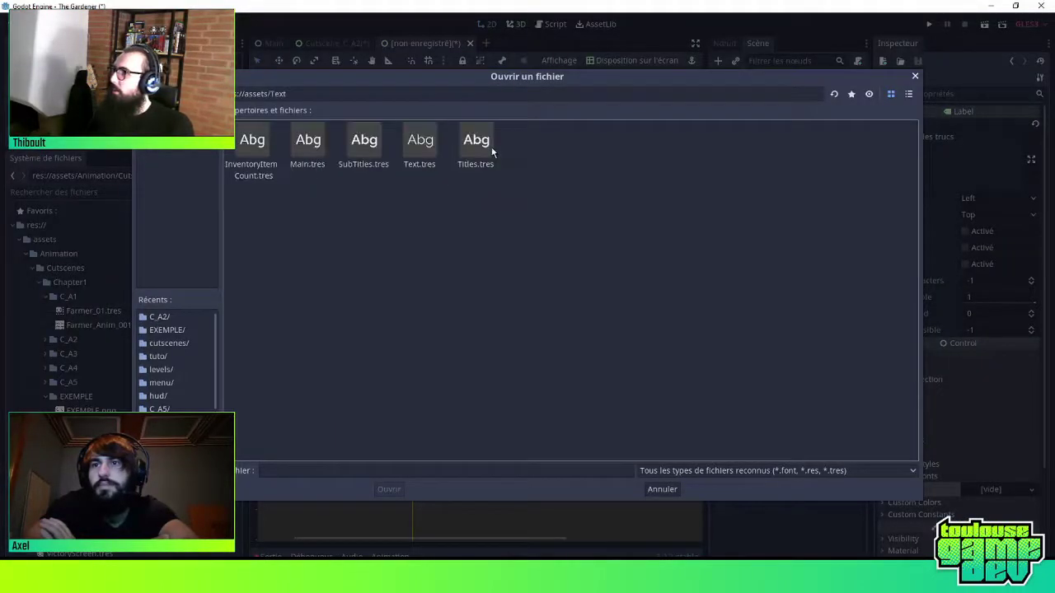
pyautogui.click(370, 148)
pyautogui.doubleClick(370, 147)
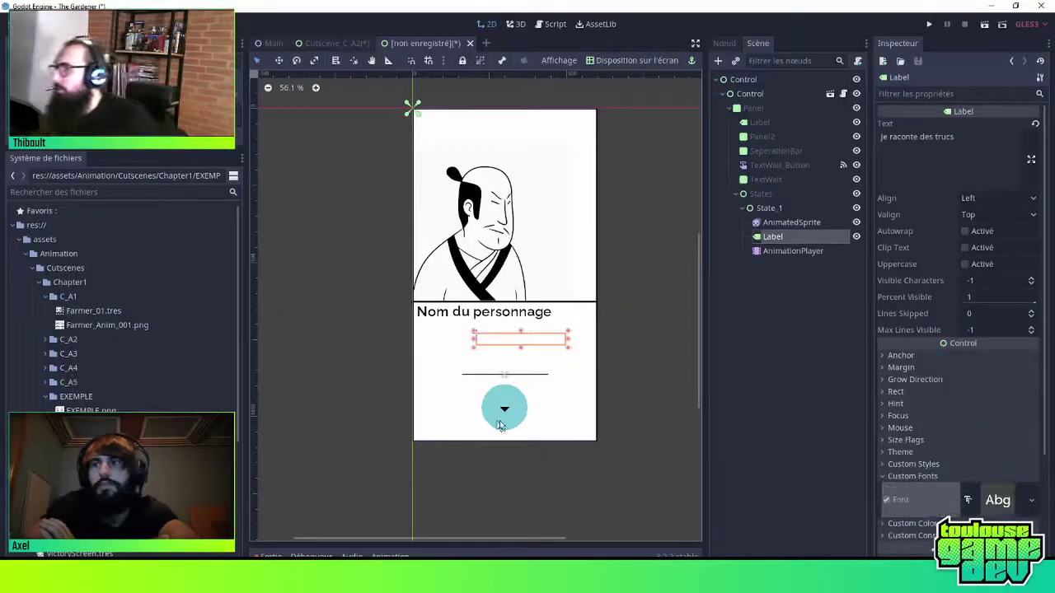
# Give the label a light grey d7d7d7 font colour and shift it slightly left
pyautogui.click(907, 476)
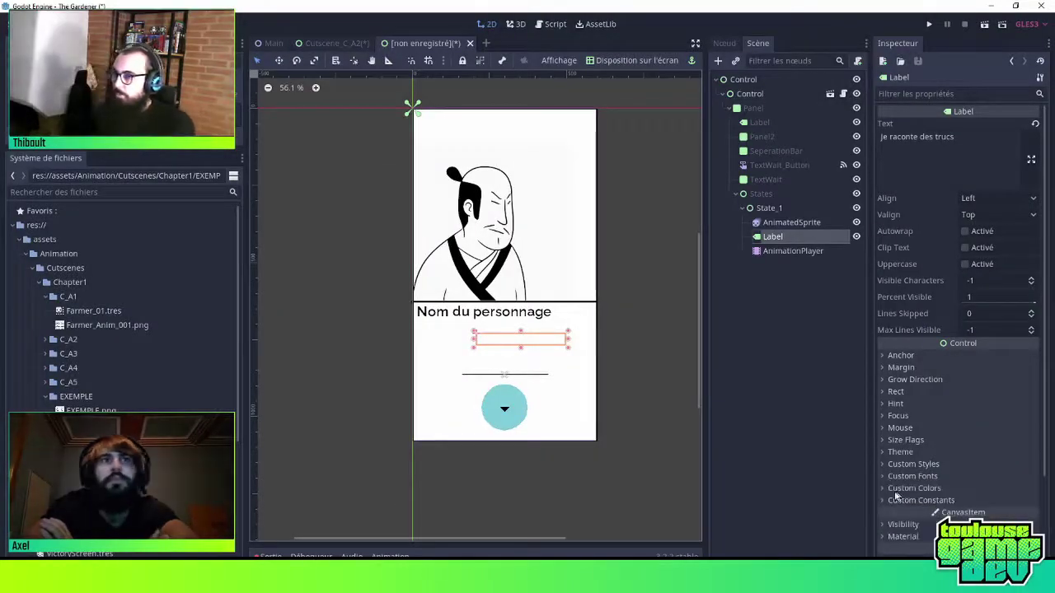
pyautogui.click(898, 490)
pyautogui.click(886, 501)
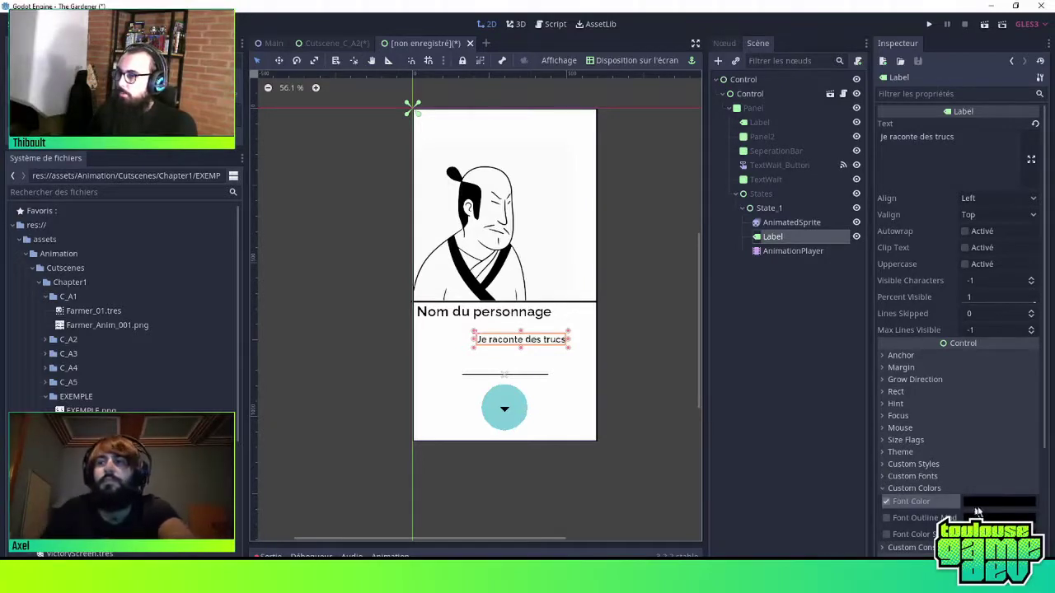
pyautogui.click(995, 500)
pyautogui.moveTo(916, 335); pyautogui.dragTo(718, 253)
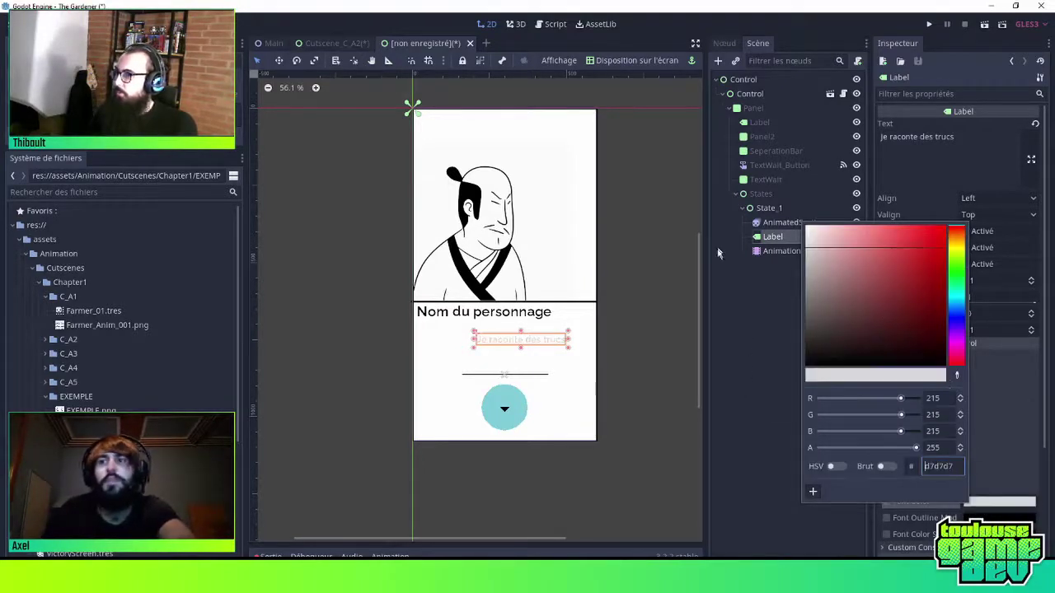
pyautogui.click(1009, 490)
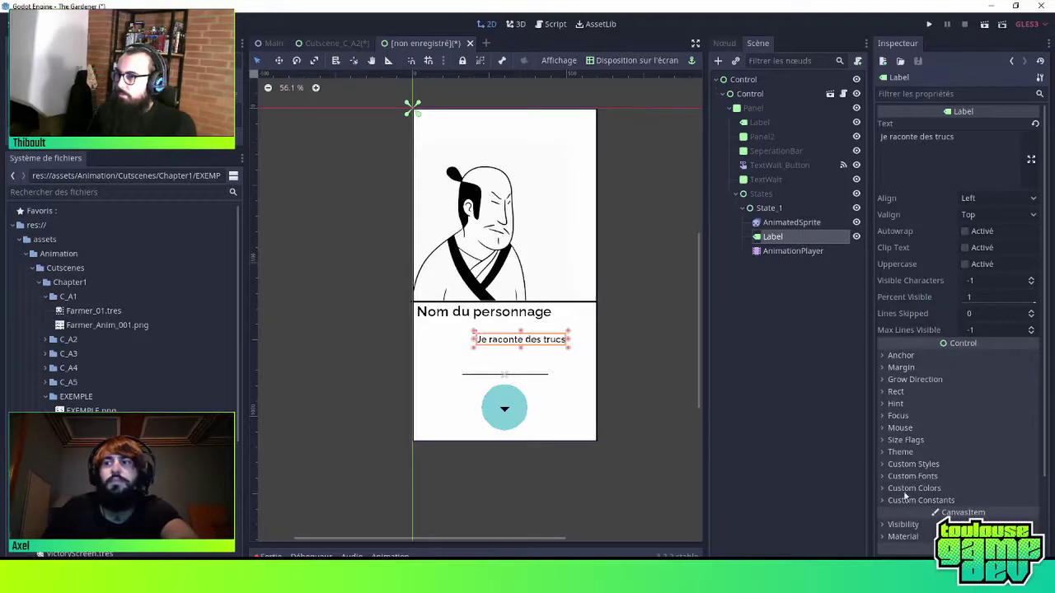
pyautogui.moveTo(539, 340); pyautogui.dragTo(522, 344)
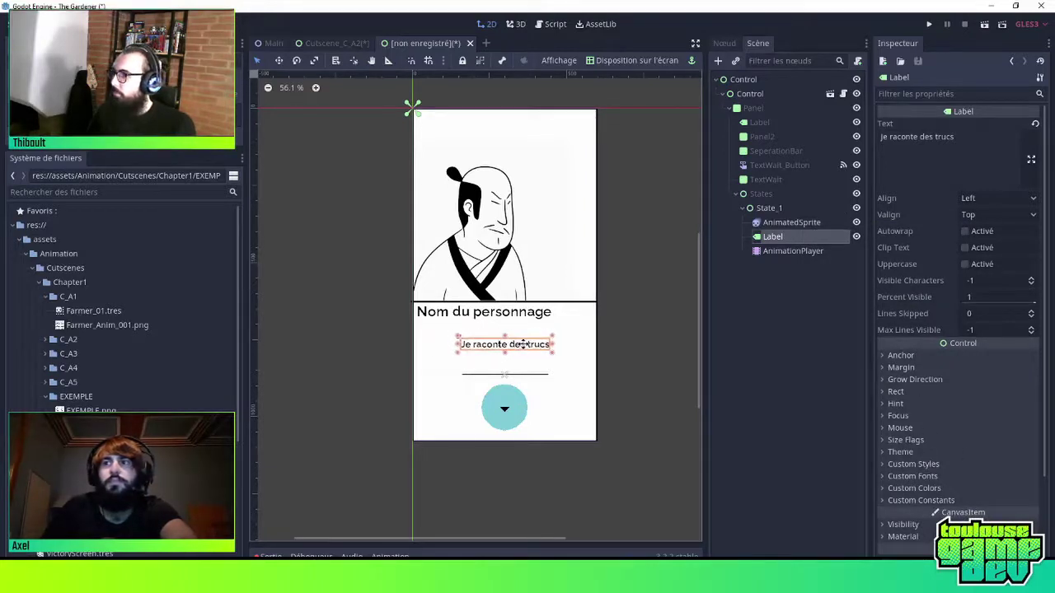
# Change the Nom du personnage title label to read 'LE MEC'
pyautogui.click(648, 363)
pyautogui.click(520, 352)
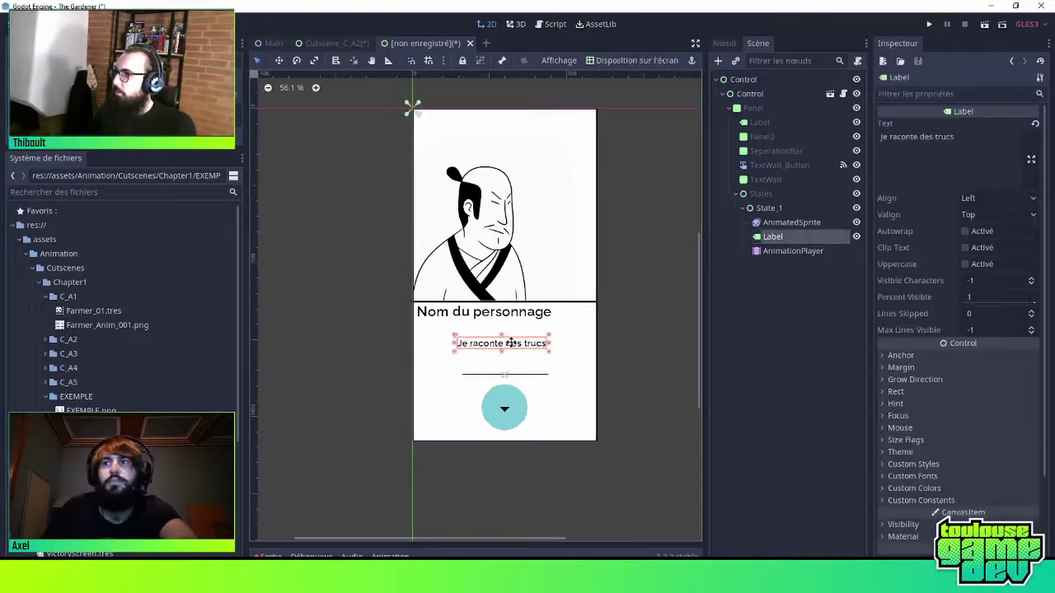
pyautogui.click(655, 351)
pyautogui.click(519, 322)
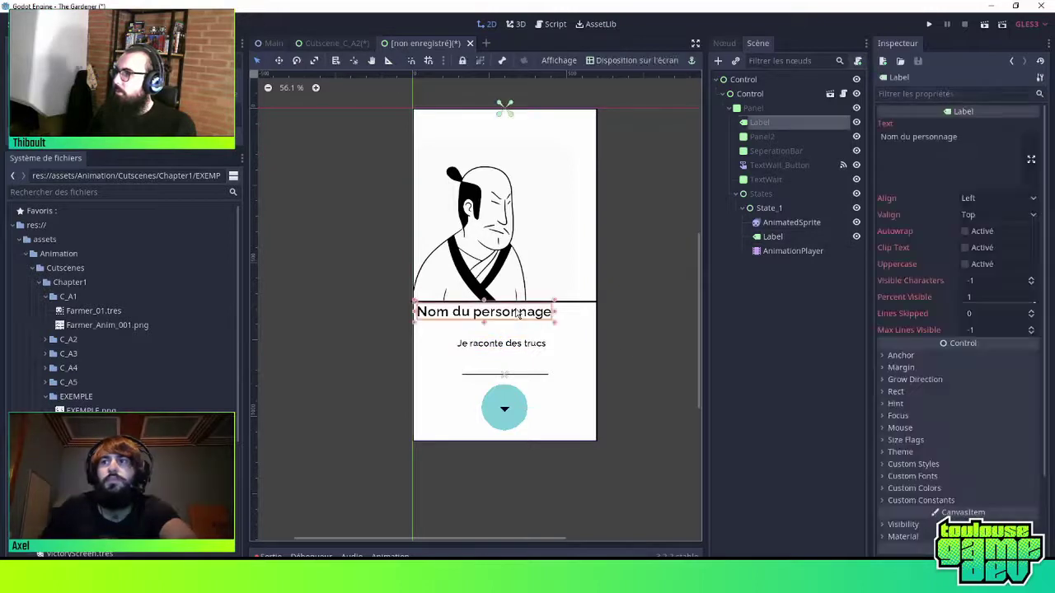
pyautogui.click(646, 307)
pyautogui.click(521, 323)
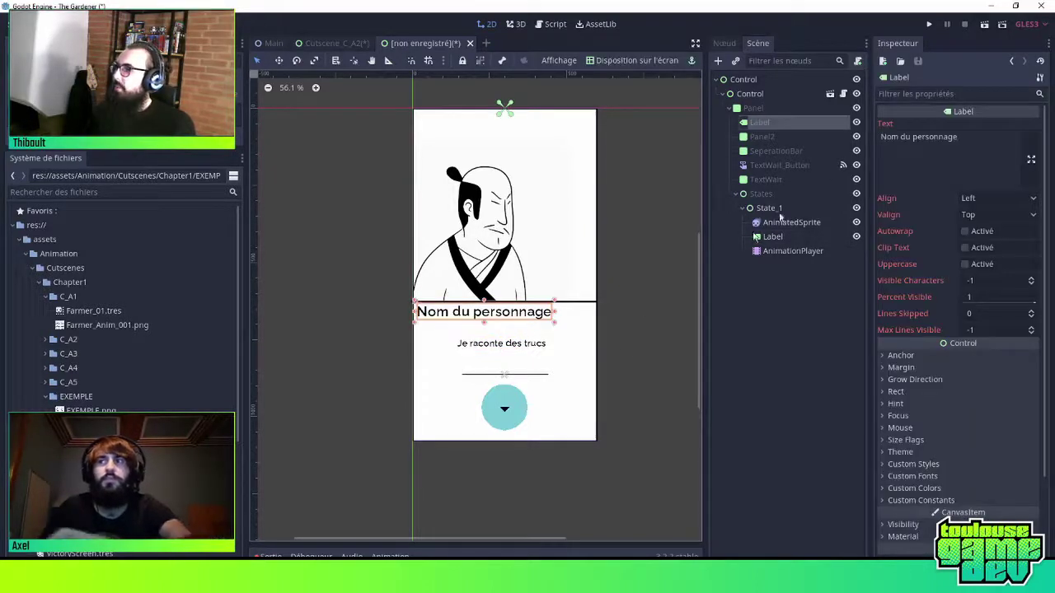
pyautogui.hotkey('ctrl', 'a')
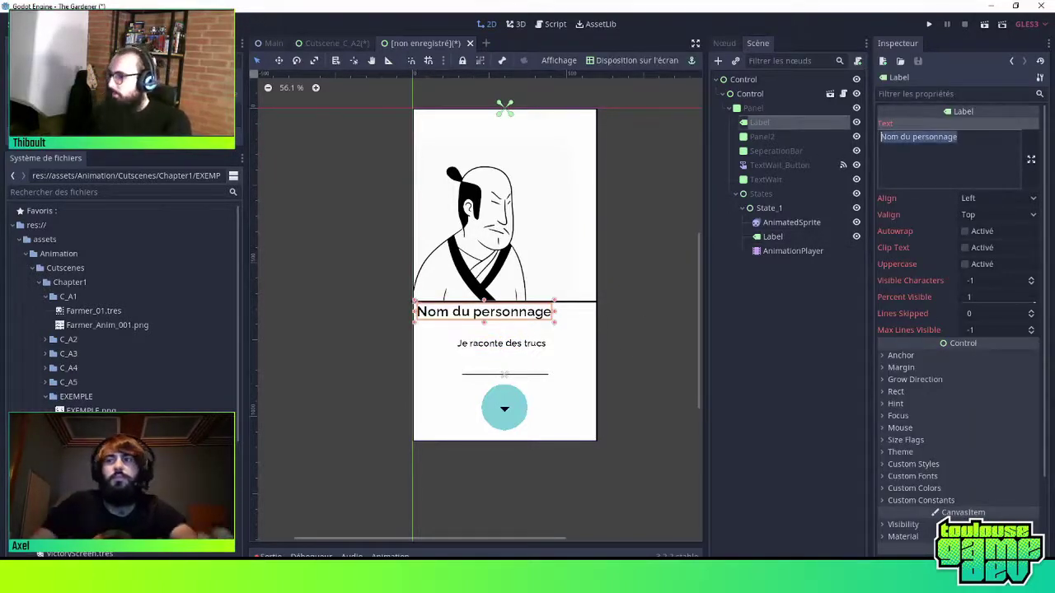
pyautogui.write('LE MEC')
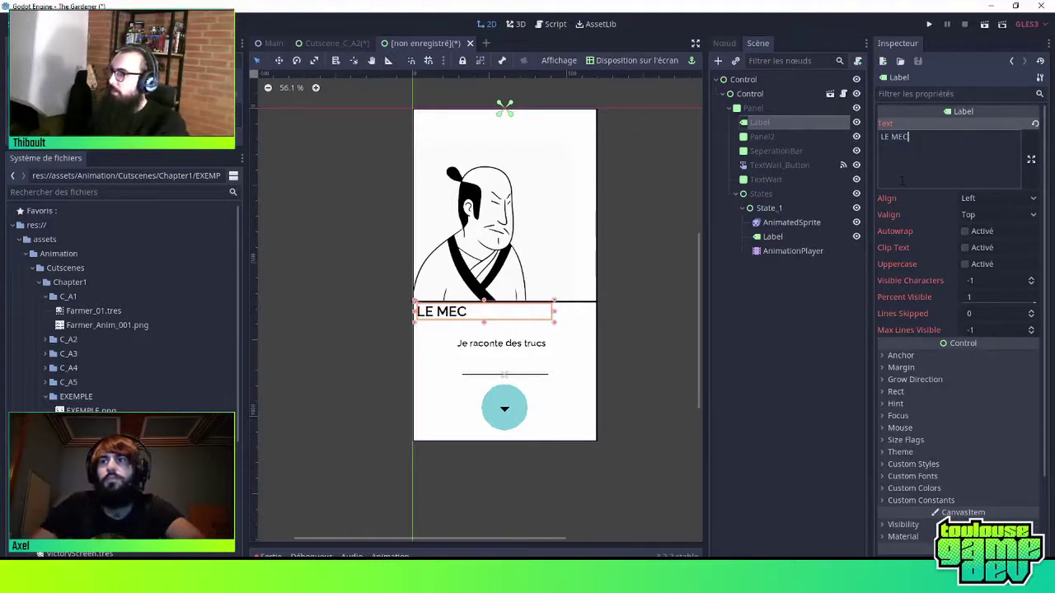
pyautogui.click(726, 294)
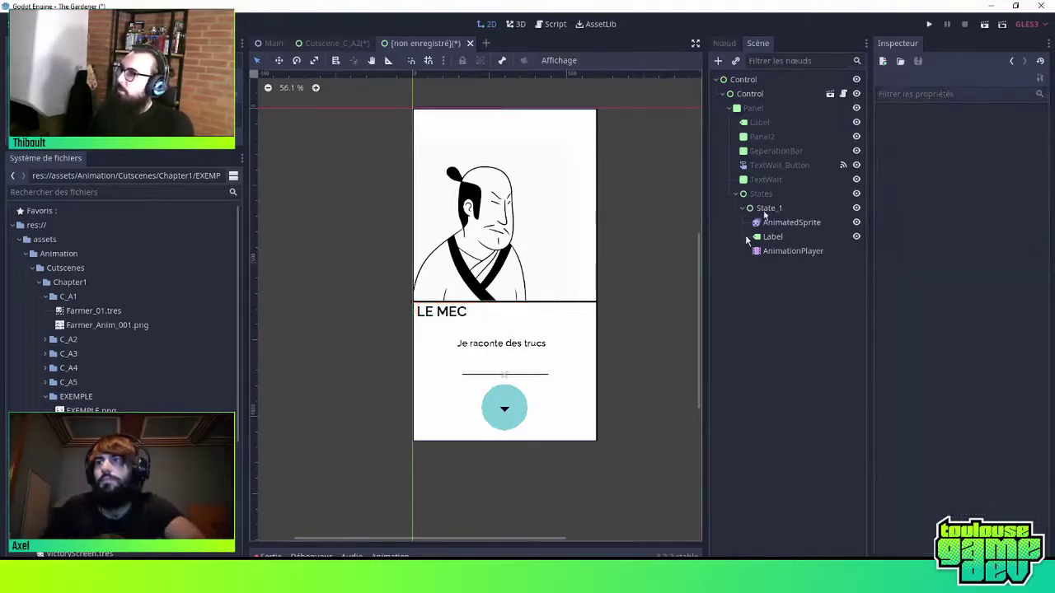
# Select the dialogue Label and slide Percent Visible down and up to preview partially revealed text
pyautogui.click(779, 223)
pyautogui.click(779, 236)
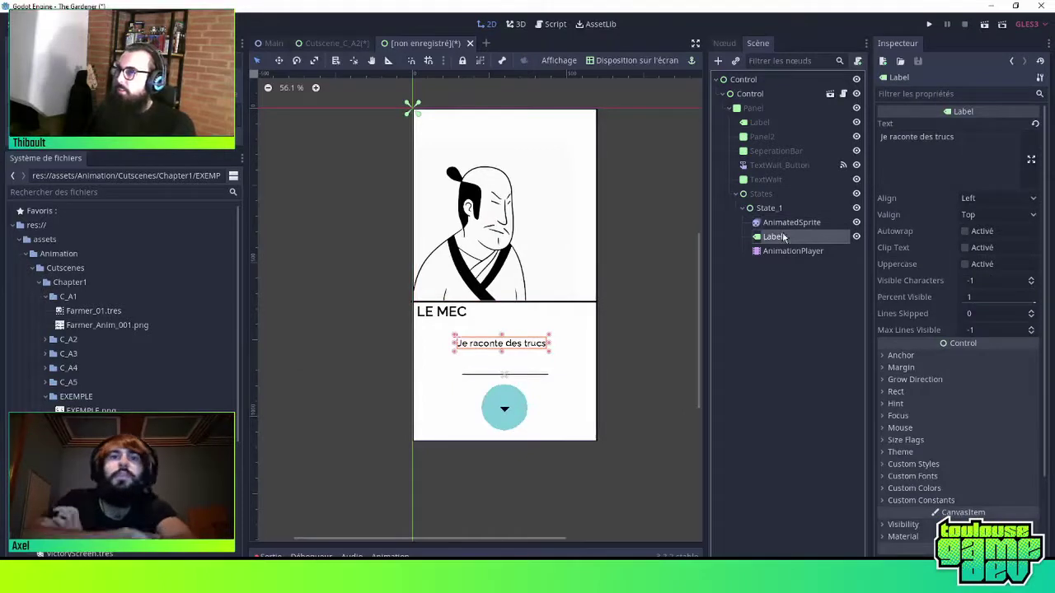
pyautogui.click(783, 225)
pyautogui.click(783, 236)
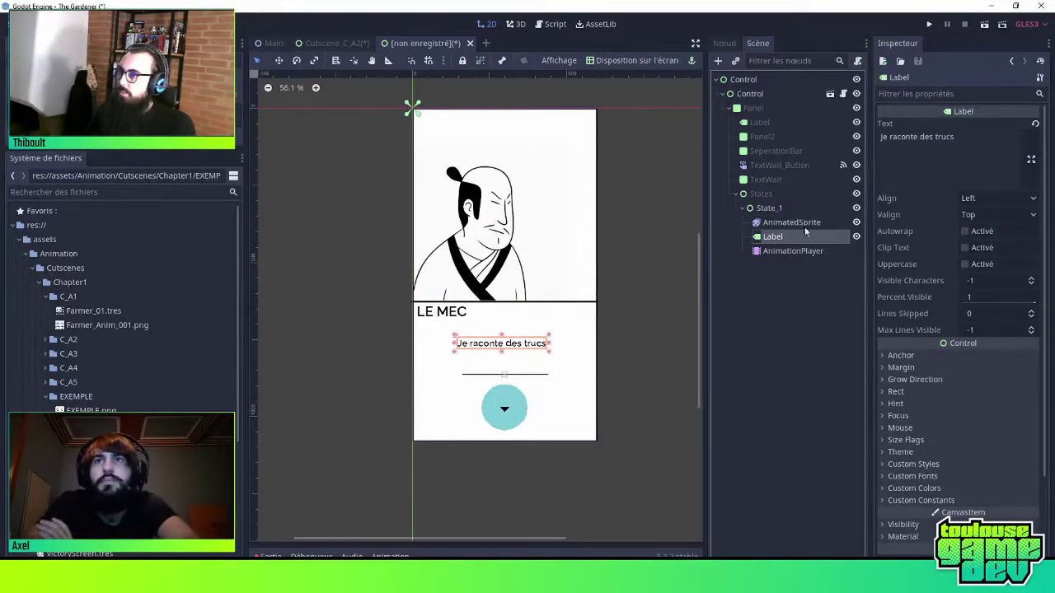
pyautogui.moveTo(1036, 302)
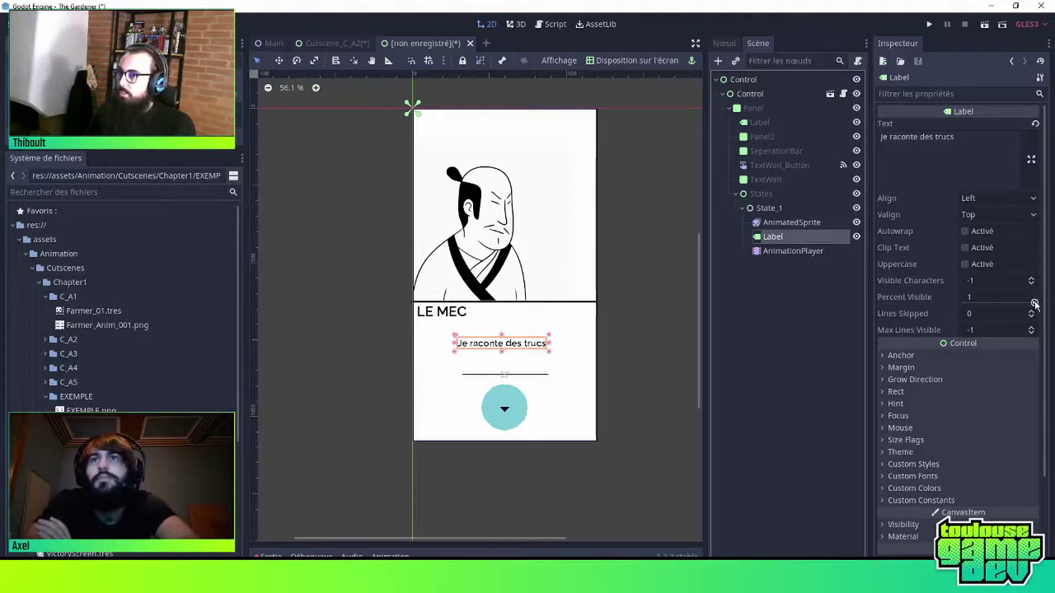
pyautogui.moveTo(1032, 305); pyautogui.dragTo(952, 297)
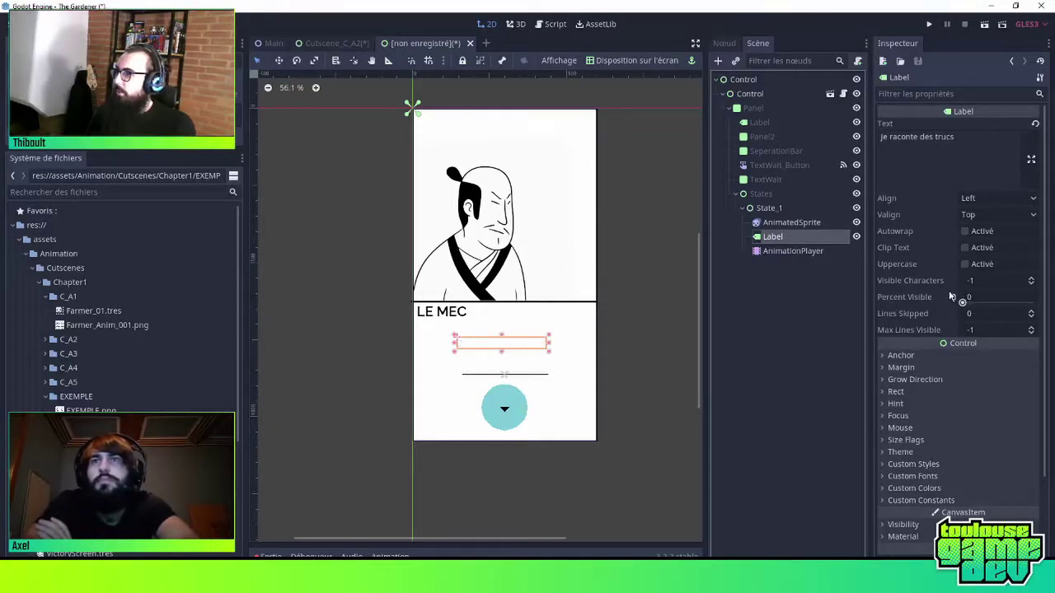
pyautogui.moveTo(1021, 303)
pyautogui.mouseDown()
pyautogui.moveTo(1040, 304)
pyautogui.moveTo(972, 304)
pyautogui.mouseUp()
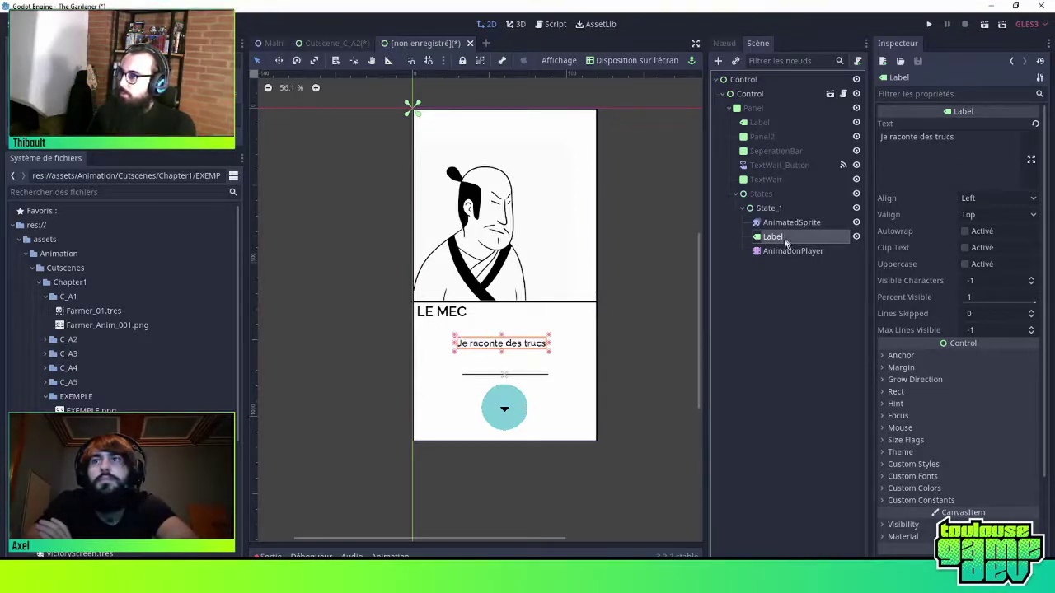
pyautogui.moveTo(1012, 304); pyautogui.dragTo(1010, 308)
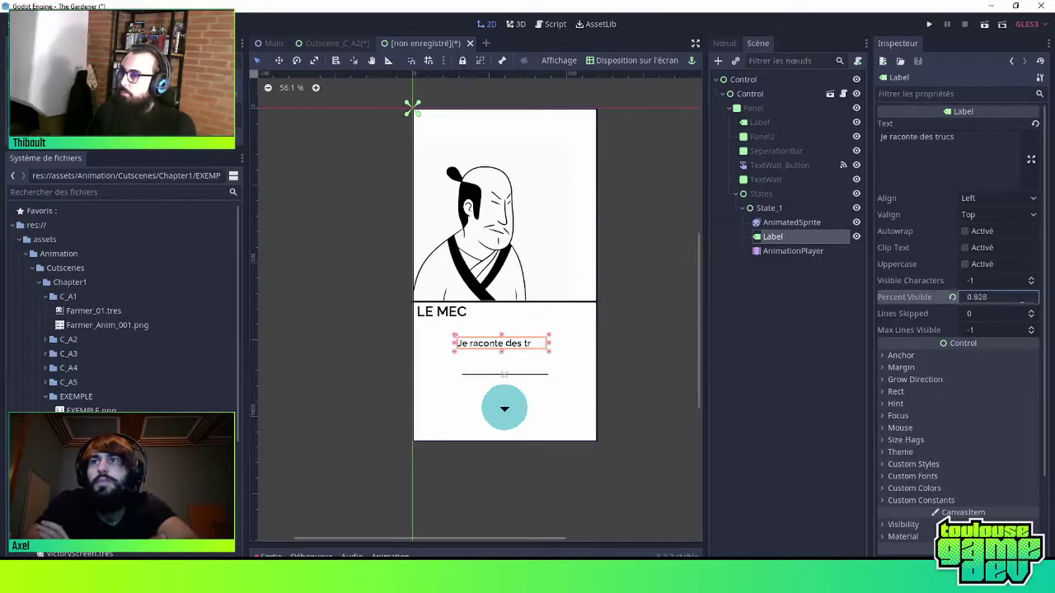
pyautogui.moveTo(1023, 304); pyautogui.dragTo(989, 304)
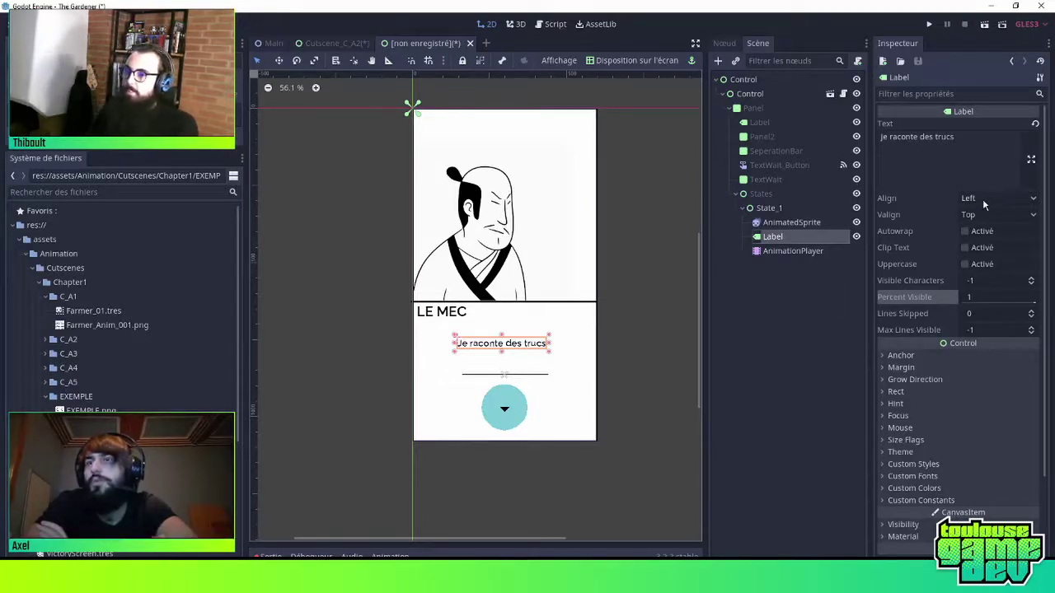
# Stretch the Label box to the panel's left and right edges and make it taller
pyautogui.moveTo(550, 350); pyautogui.dragTo(599, 352)
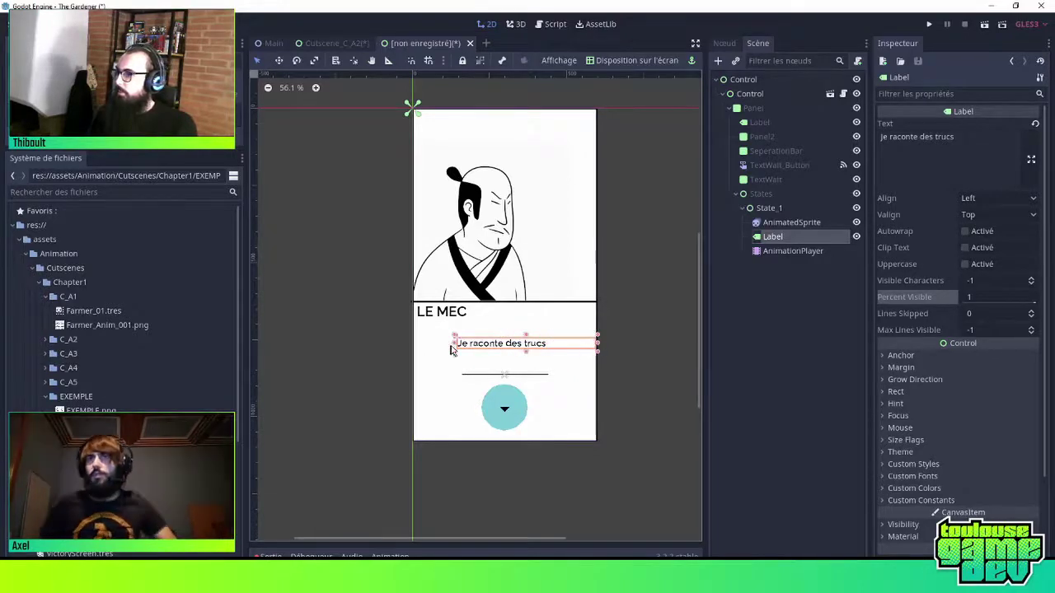
pyautogui.moveTo(453, 345); pyautogui.dragTo(415, 347)
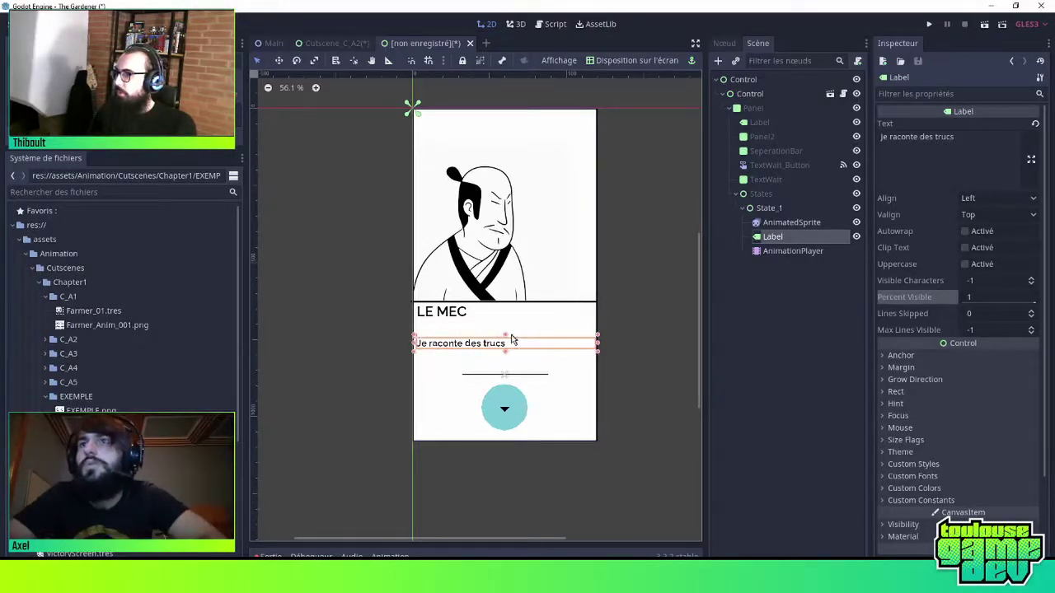
pyautogui.moveTo(505, 336)
pyautogui.mouseDown()
pyautogui.moveTo(512, 321)
pyautogui.moveTo(503, 371)
pyautogui.mouseUp()
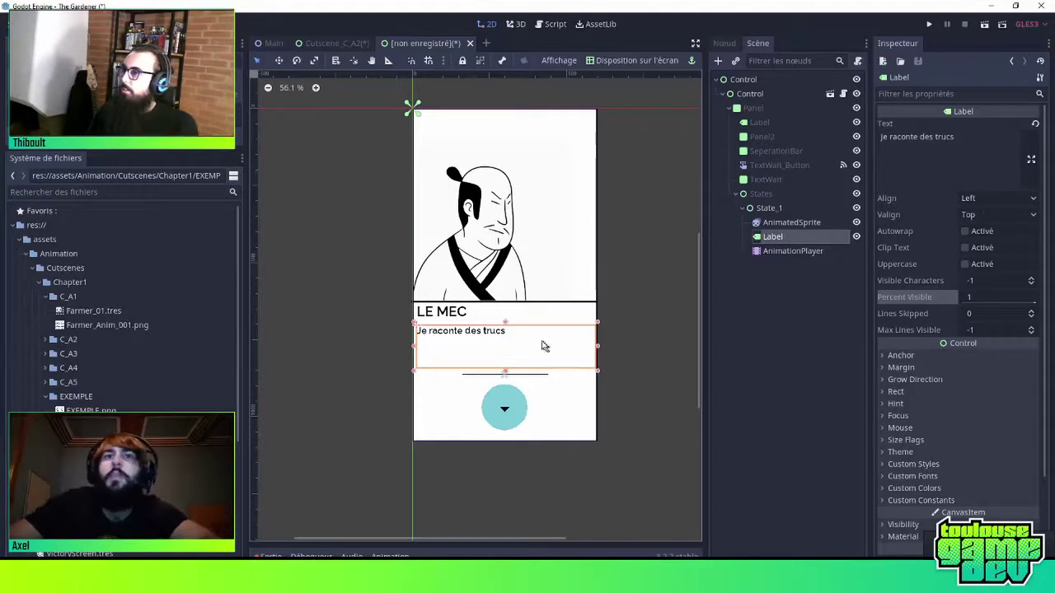
pyautogui.moveTo(413, 346); pyautogui.dragTo(410, 346)
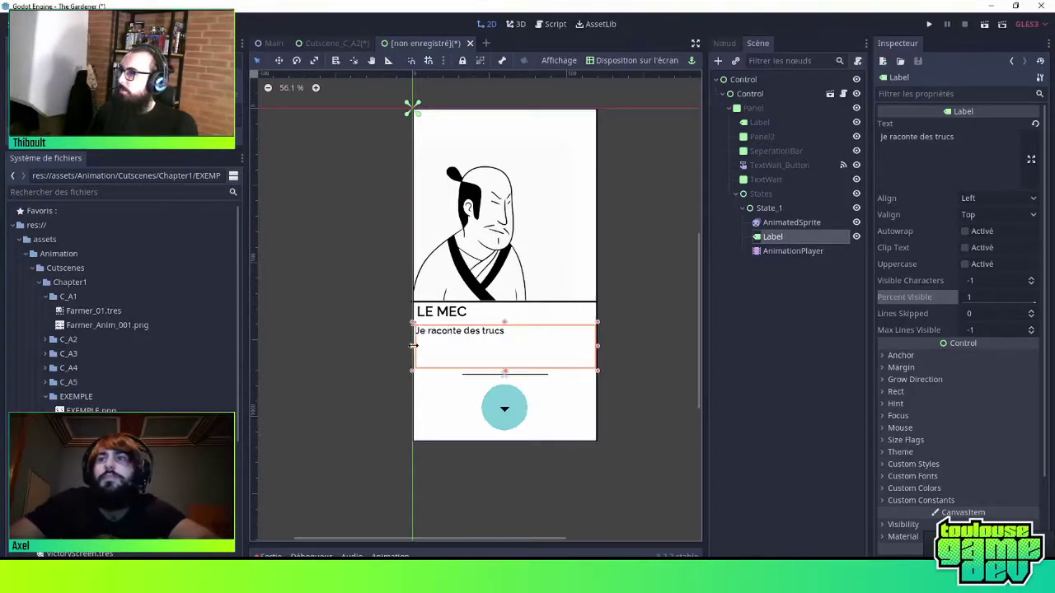
# Set the Label's Align and Valign to Center and preview the centred text
pyautogui.click(991, 198)
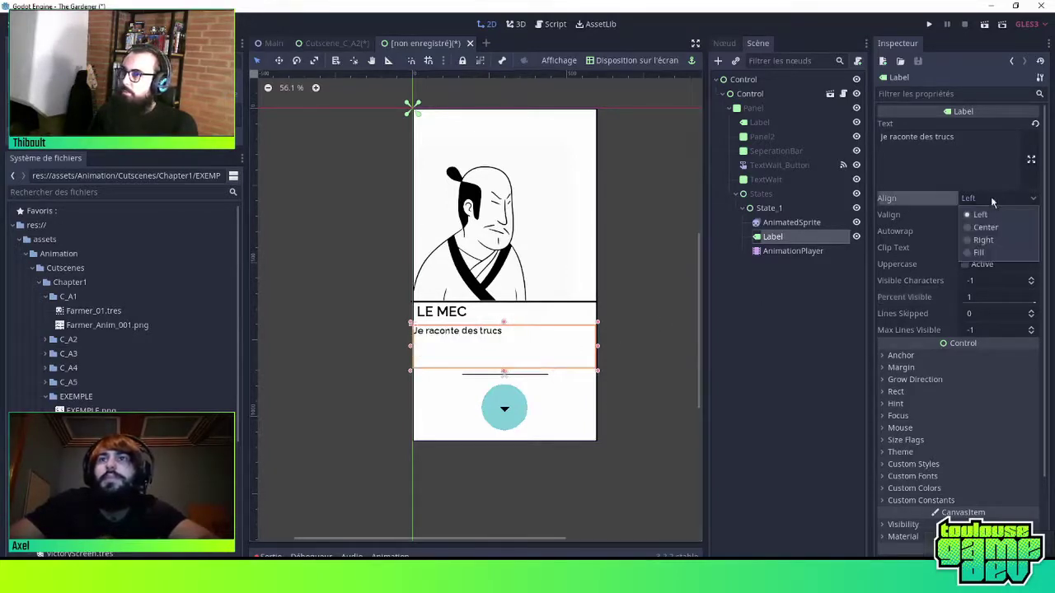
pyautogui.click(982, 231)
pyautogui.click(986, 216)
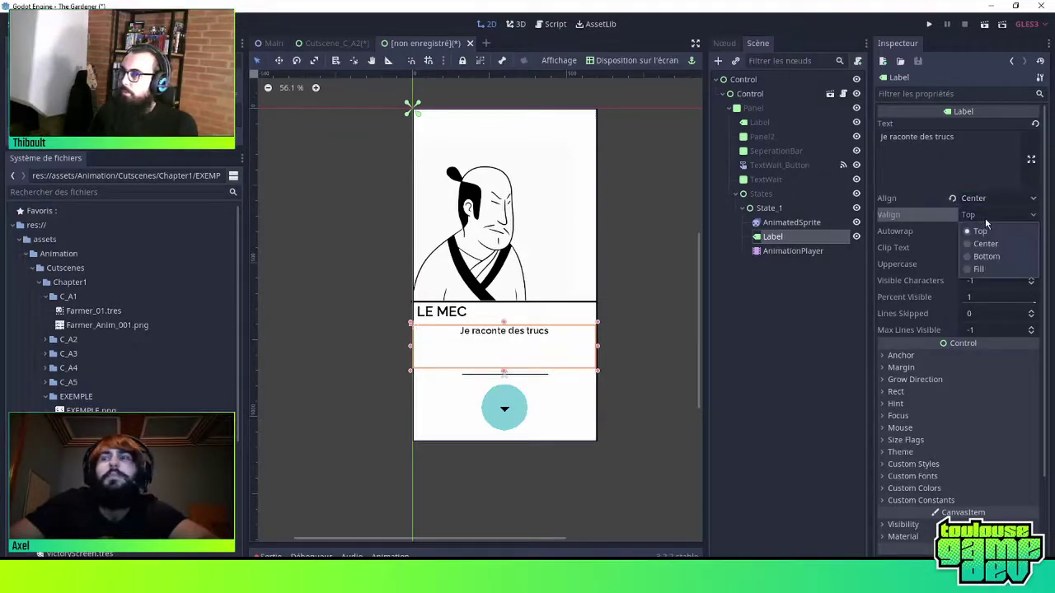
pyautogui.click(986, 244)
pyautogui.click(645, 357)
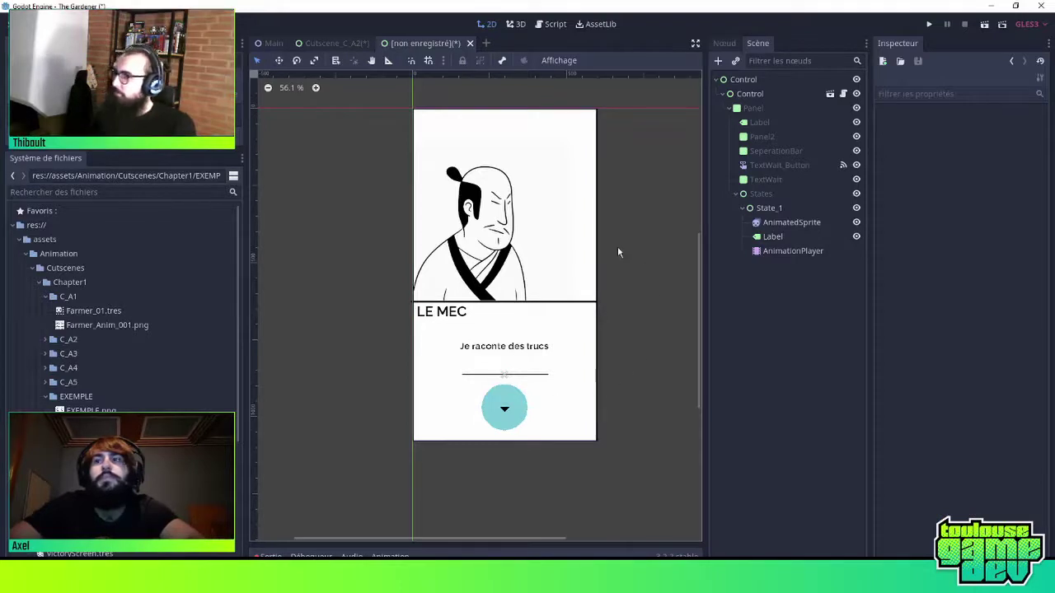
pyautogui.click(789, 222)
pyautogui.click(778, 238)
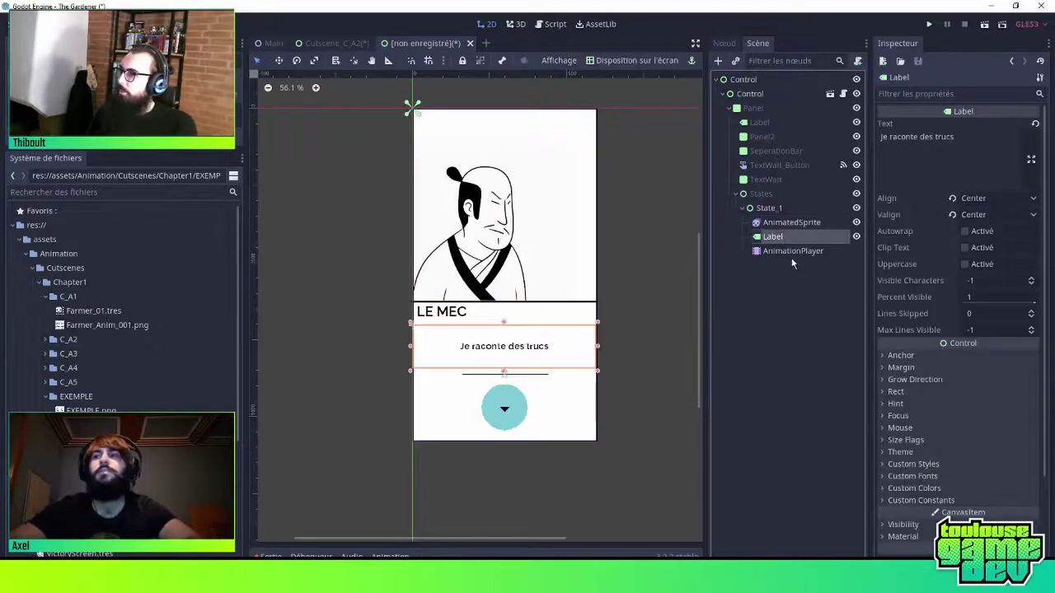
pyautogui.click(791, 252)
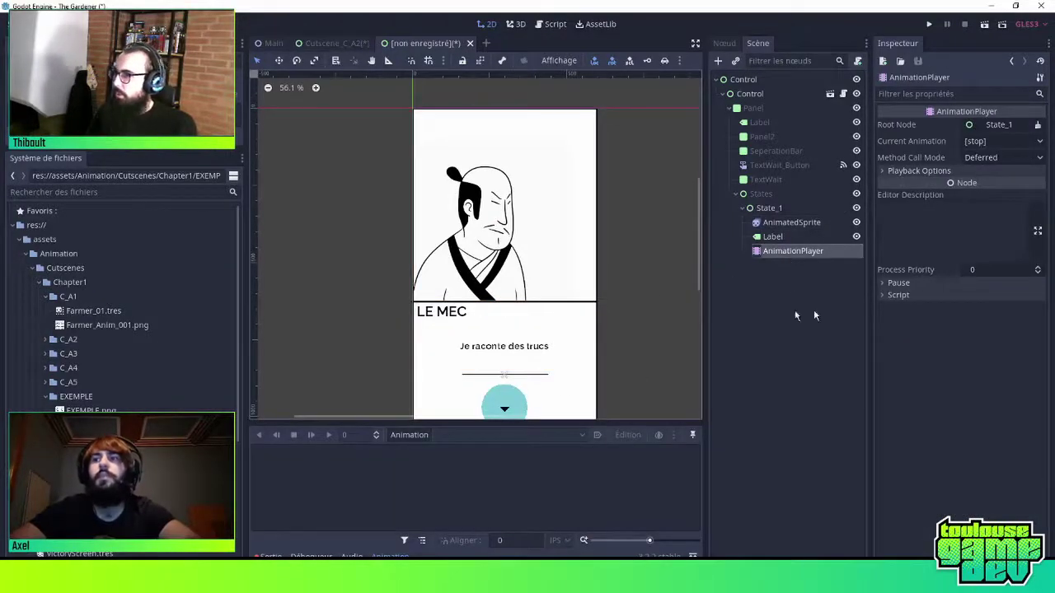
# Load Anim_EXEMPLE.tres from assets/Animation/Cutscenes/Chapter1/EXEMPLE into the AnimationPlayer
pyautogui.click(412, 435)
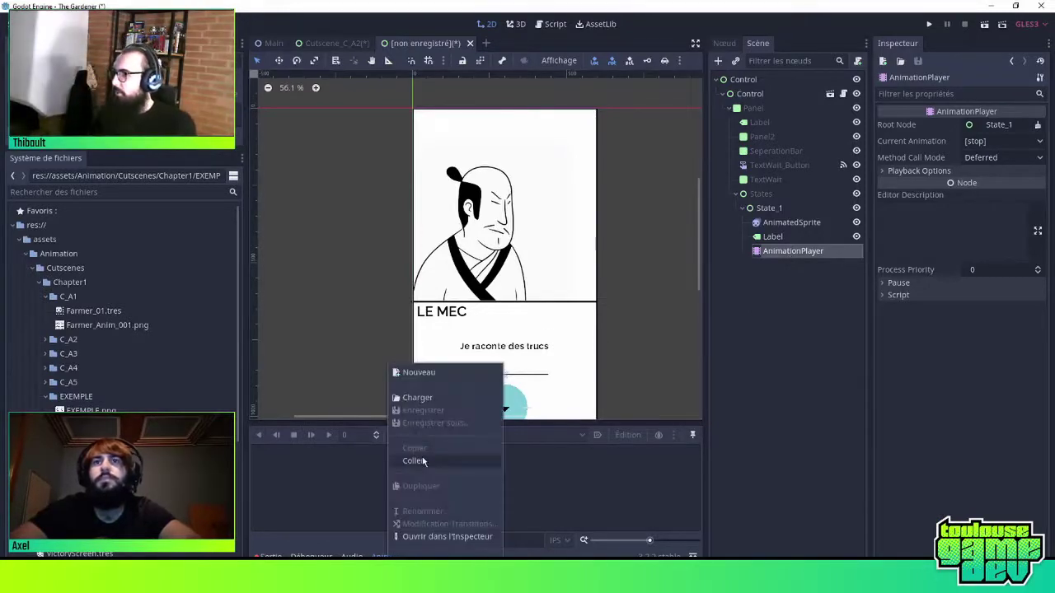
pyautogui.click(433, 399)
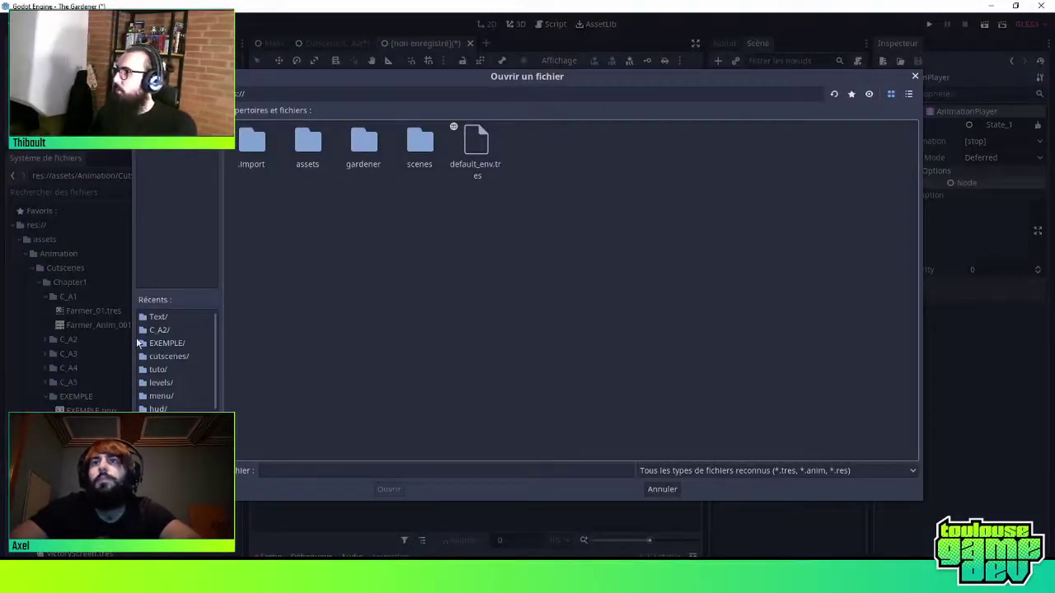
pyautogui.moveTo(131, 339); pyautogui.dragTo(268, 339)
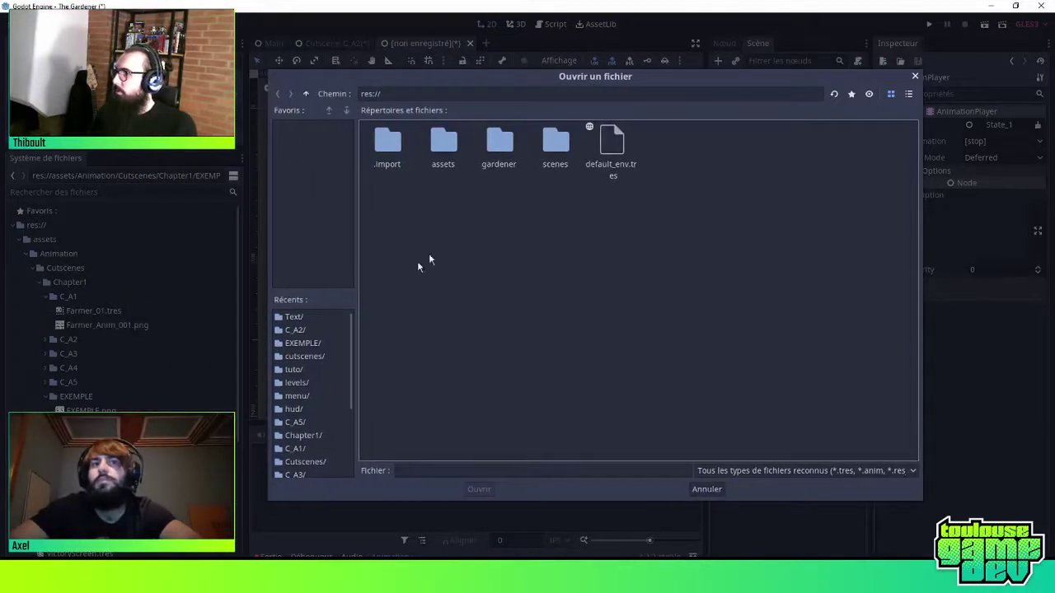
pyautogui.doubleClick(436, 150)
pyautogui.doubleClick(403, 148)
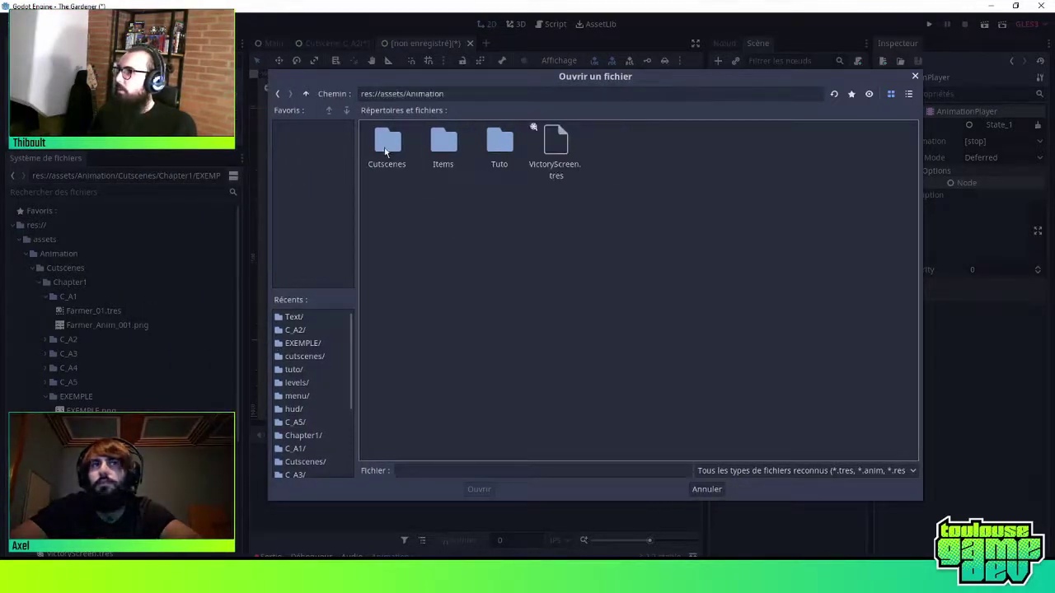
pyautogui.doubleClick(402, 150)
pyautogui.doubleClick(394, 150)
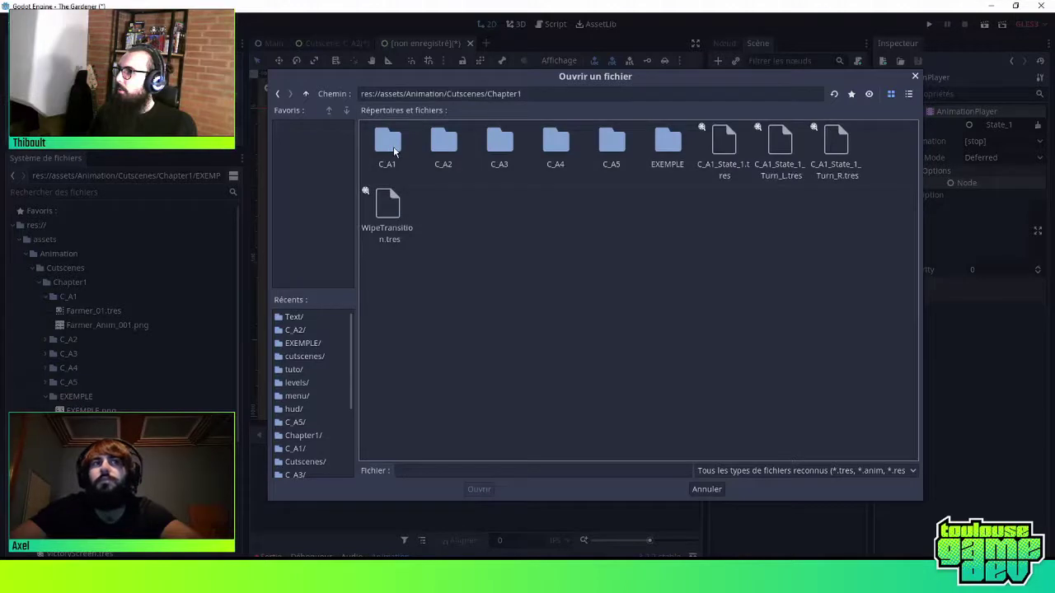
pyautogui.doubleClick(659, 140)
pyautogui.click(389, 145)
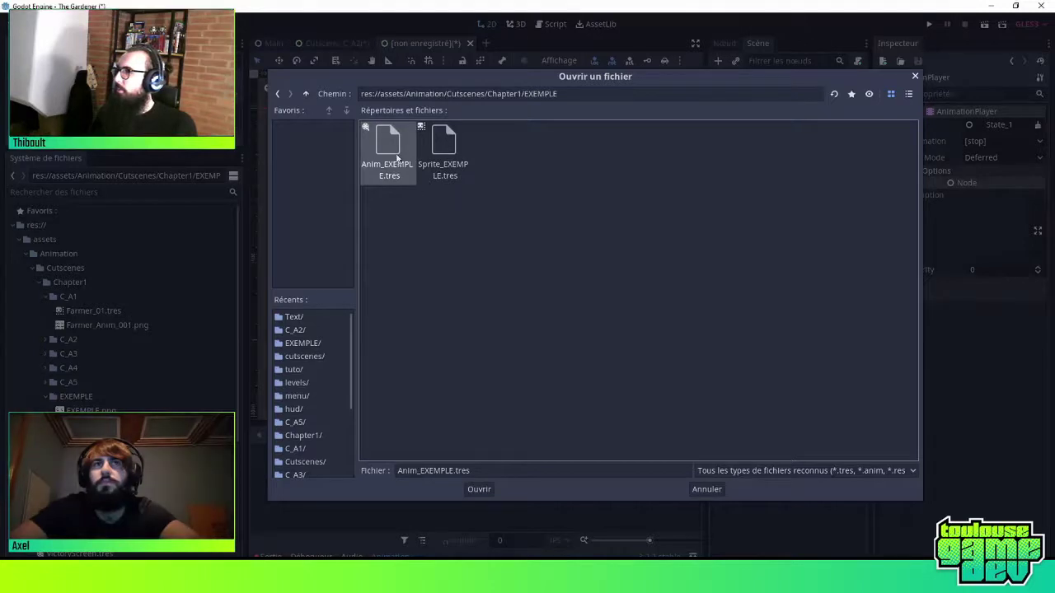
pyautogui.doubleClick(398, 147)
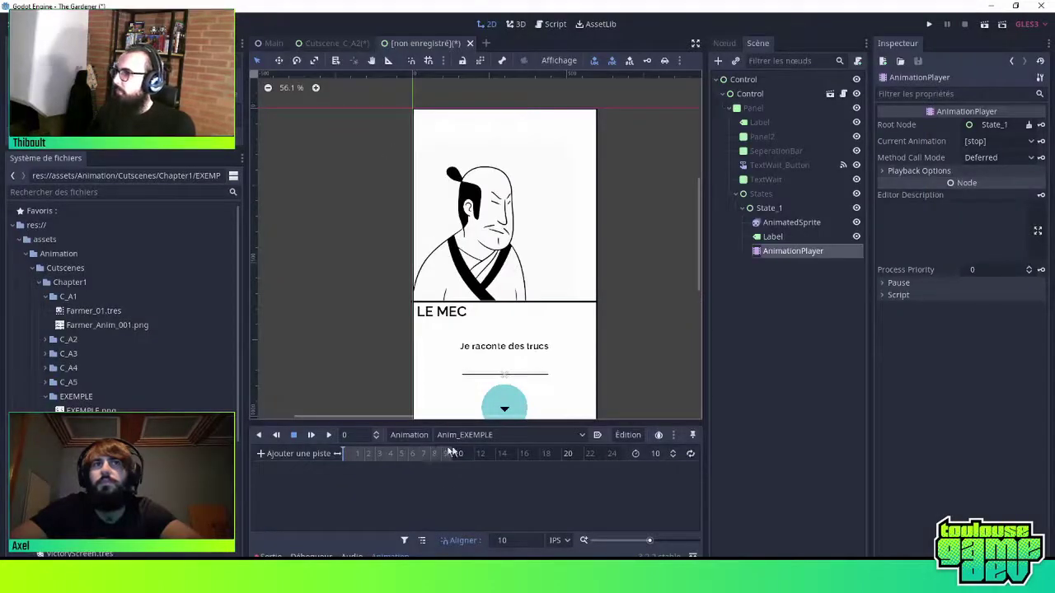
# Confirm Anim_EXEMPLE is the selected animation, then make the animation editor taller and wider
pyautogui.click(538, 435)
pyautogui.click(477, 451)
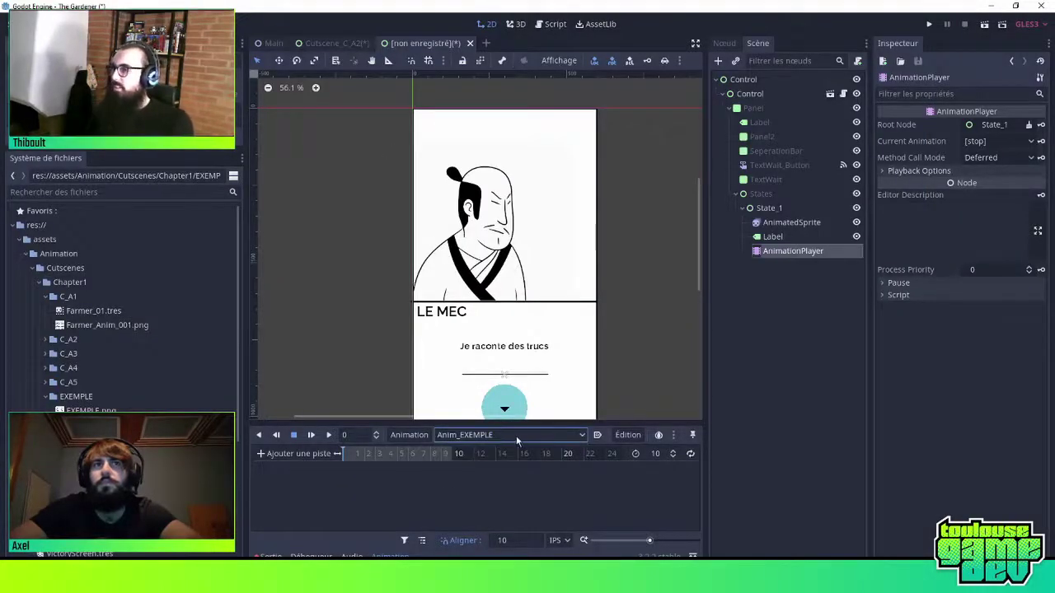
pyautogui.click(516, 435)
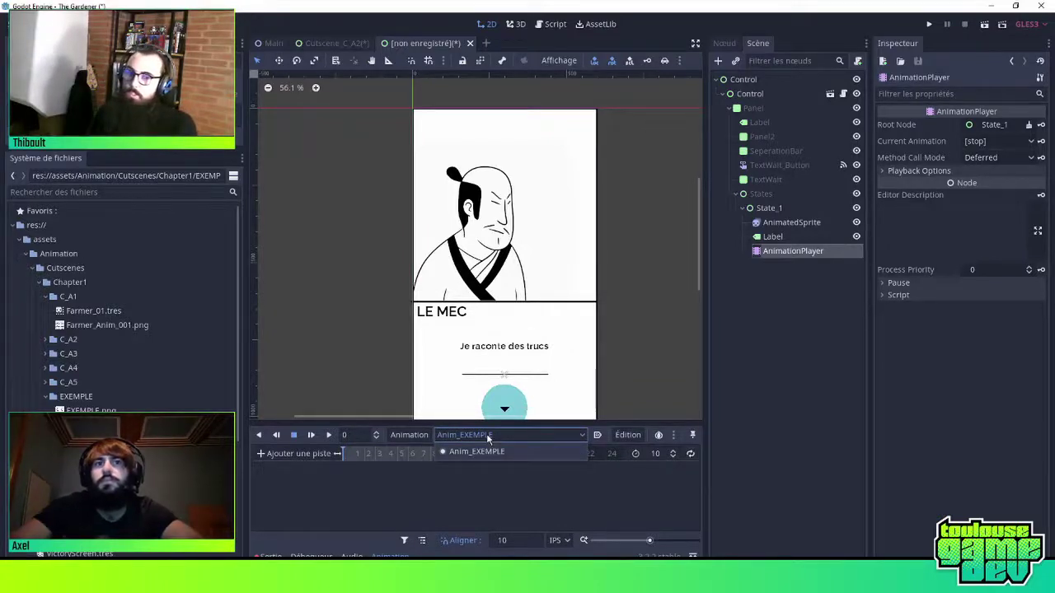
pyautogui.click(476, 442)
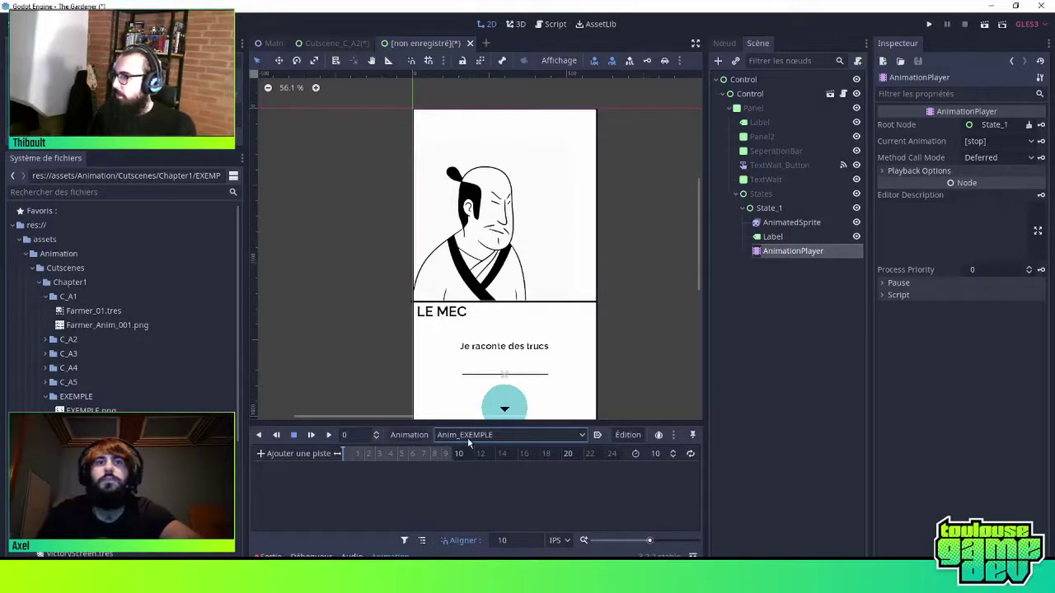
pyautogui.click(467, 438)
pyautogui.click(468, 438)
pyautogui.click(467, 438)
pyautogui.click(467, 437)
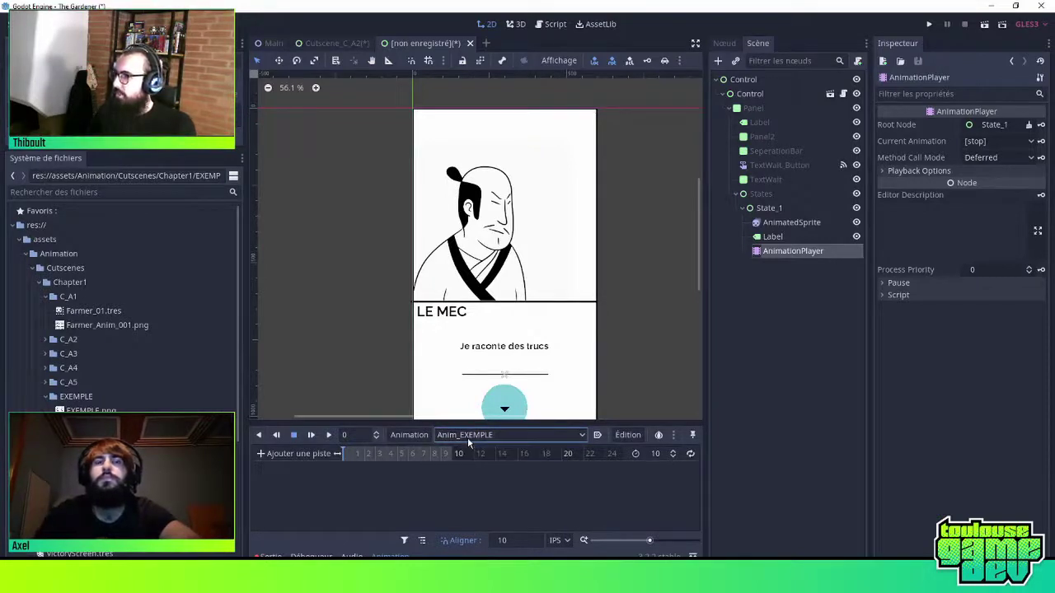
pyautogui.click(466, 437)
pyautogui.click(467, 437)
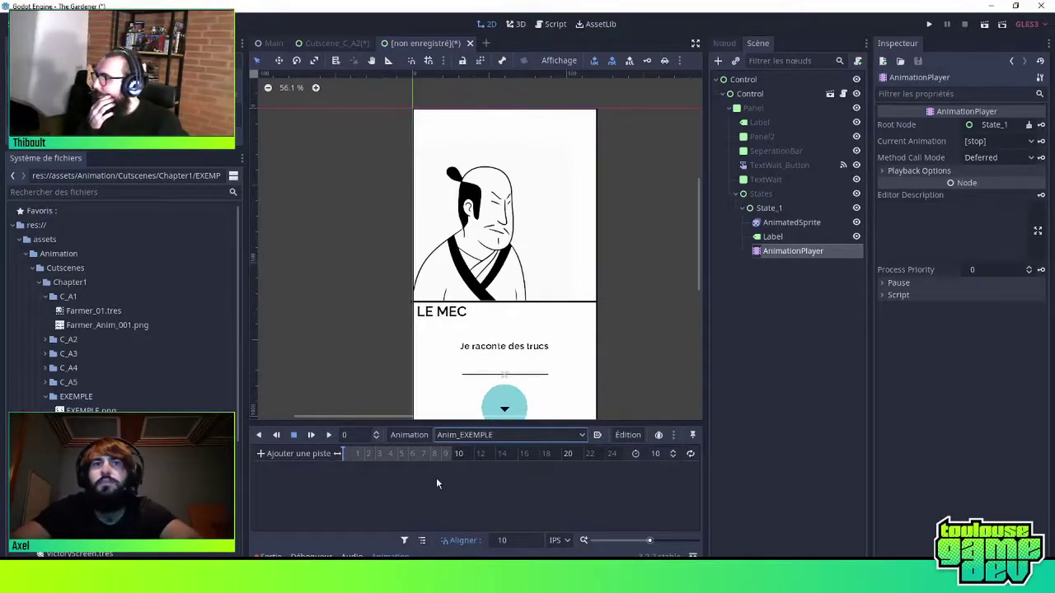
pyautogui.moveTo(603, 422); pyautogui.dragTo(621, 398)
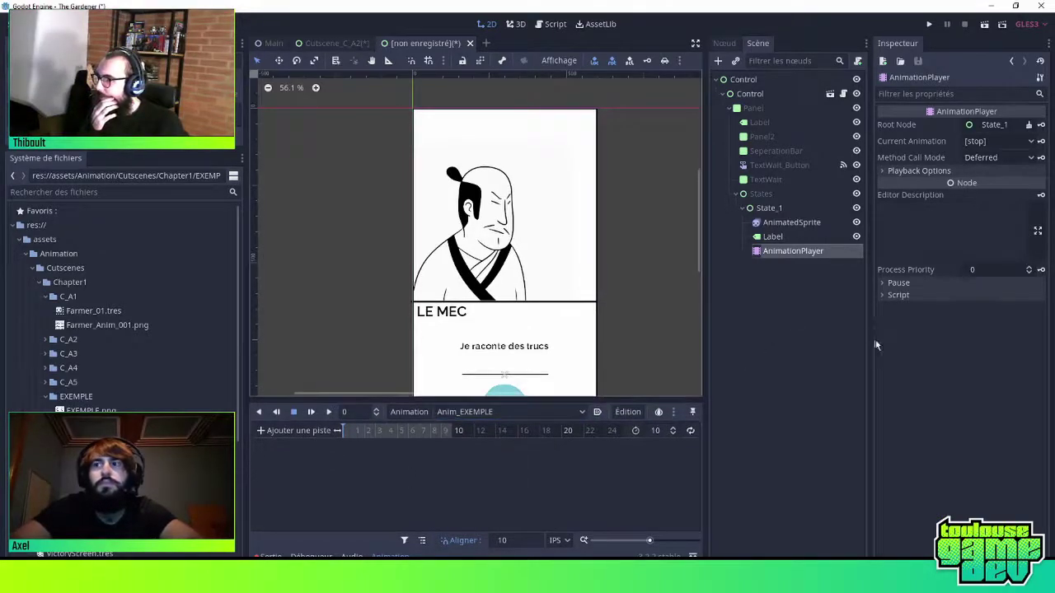
pyautogui.moveTo(705, 365); pyautogui.dragTo(743, 365)
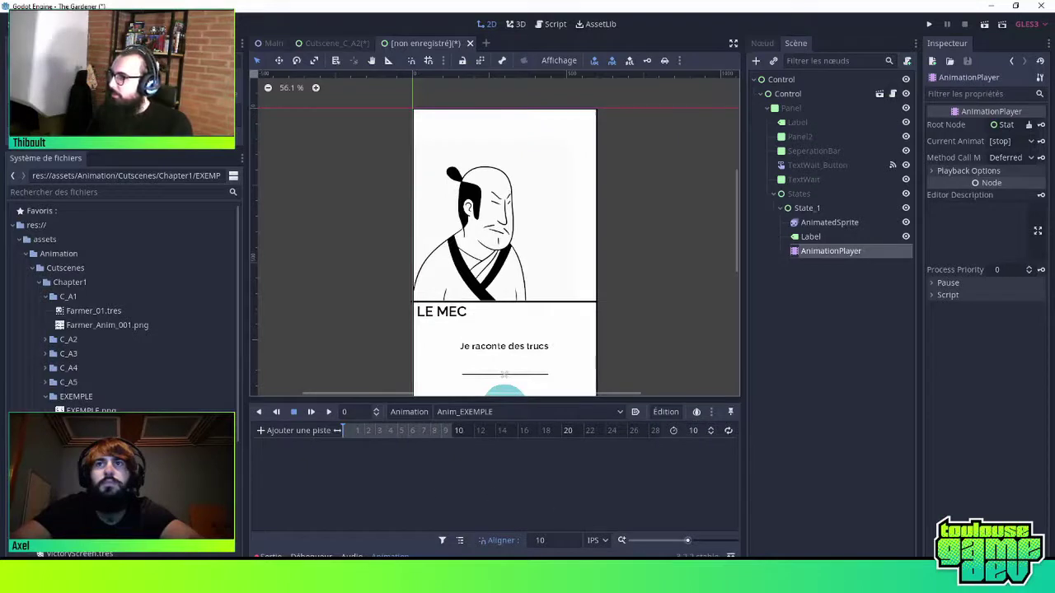
# Set the timeline snapping unit to FPS with a step of 30
pyautogui.click(561, 541)
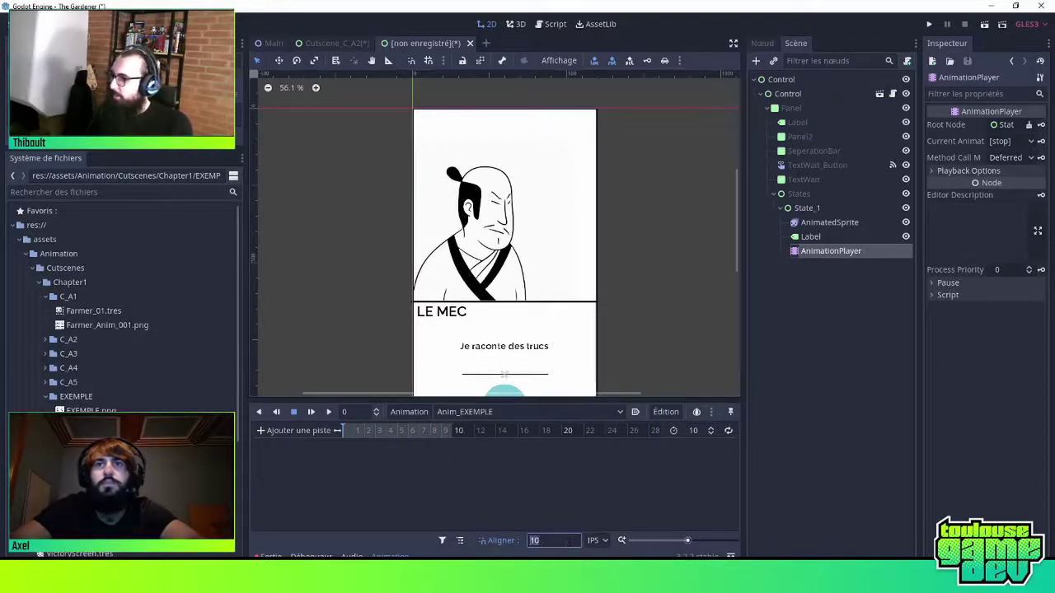
pyautogui.write('30')
pyautogui.press('Return')
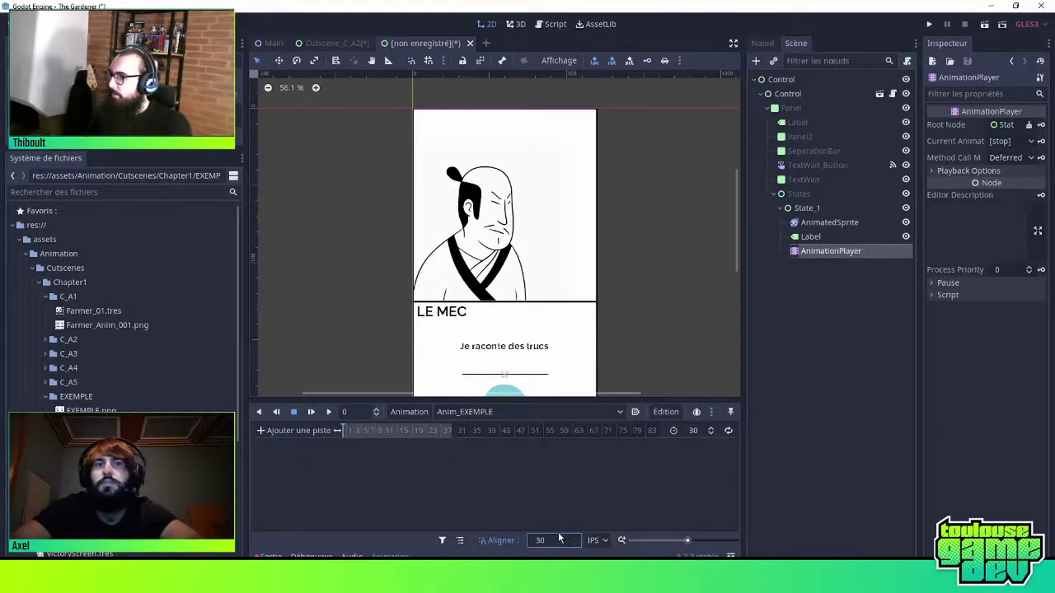
pyautogui.moveTo(689, 542); pyautogui.dragTo(693, 542)
pyautogui.click(597, 547)
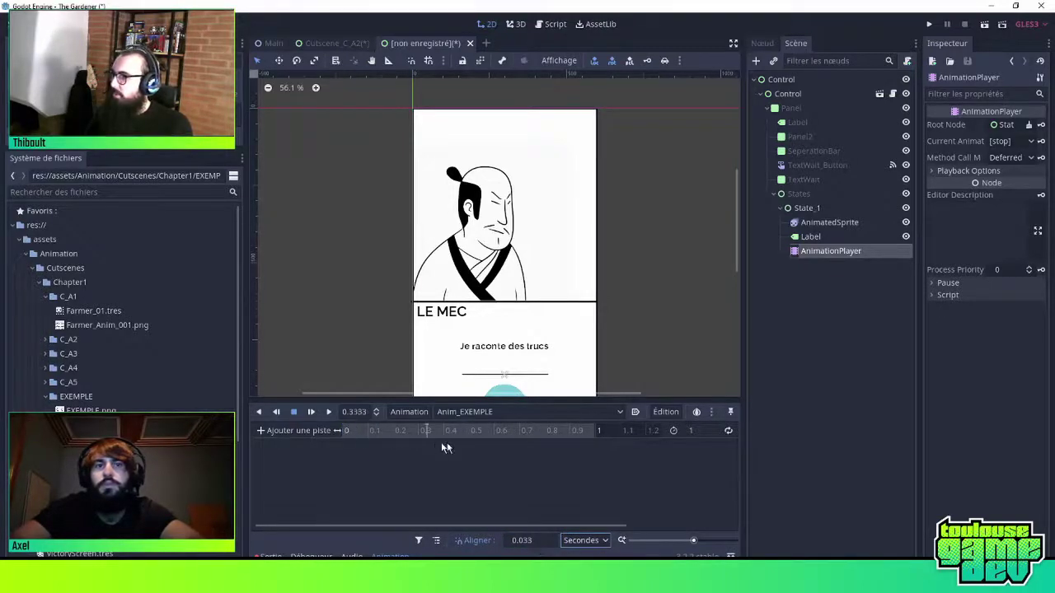
pyautogui.click(350, 430)
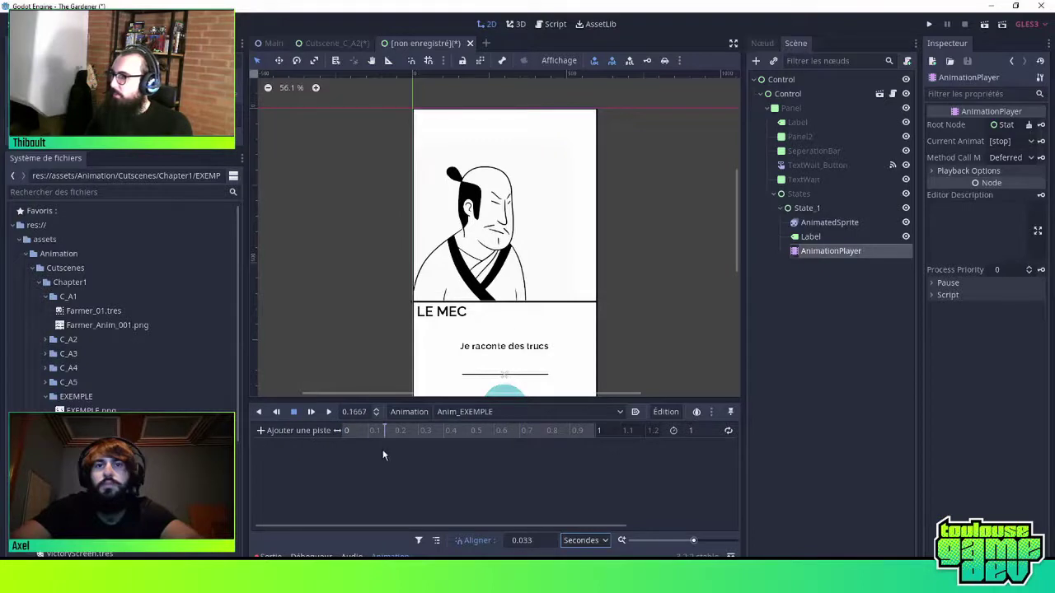
pyautogui.click(327, 414)
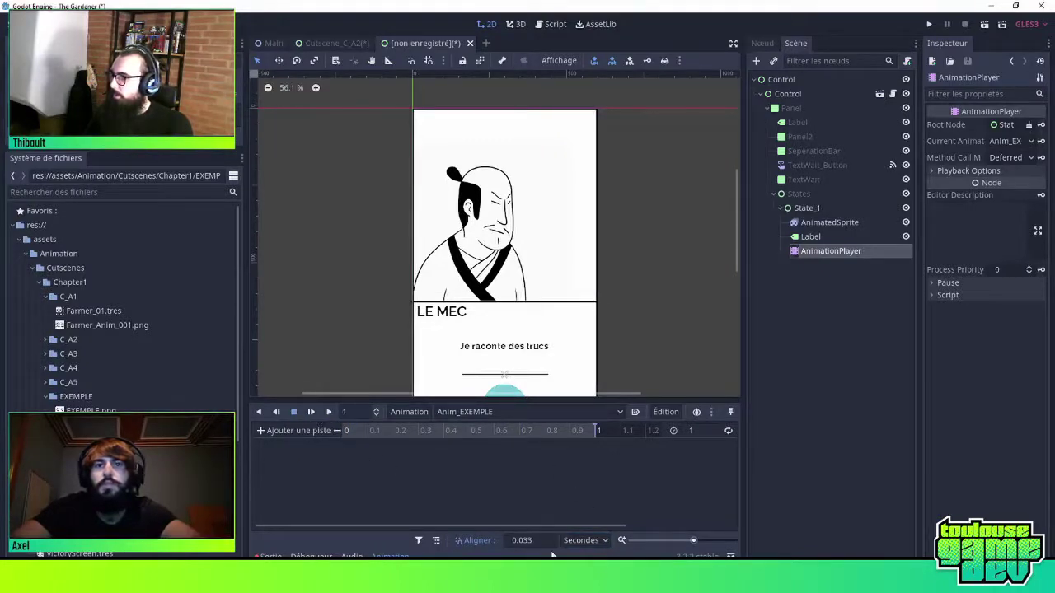
pyautogui.click(522, 540)
pyautogui.write('30')
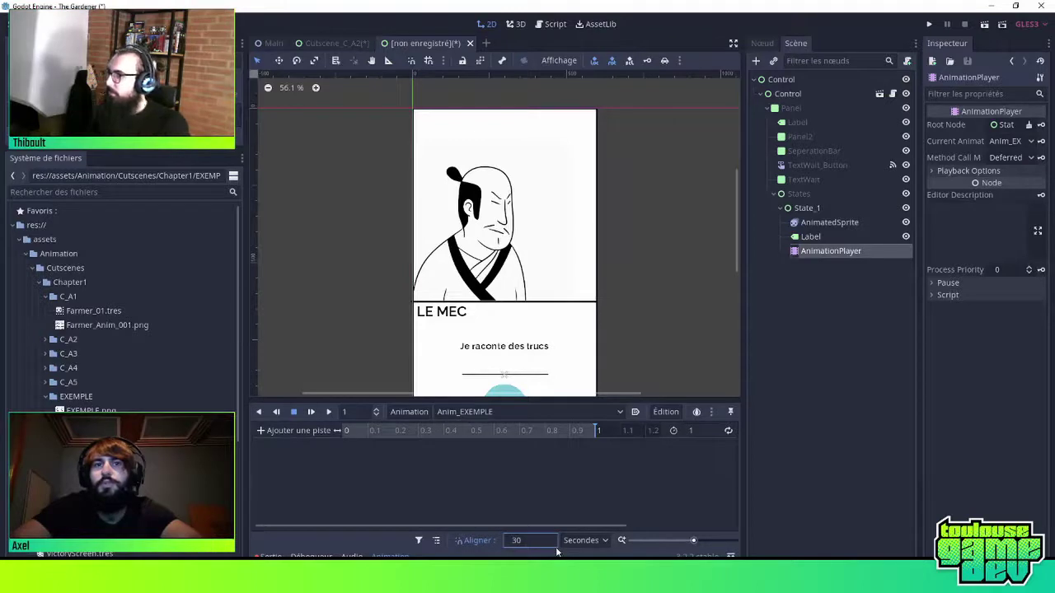
pyautogui.click(493, 435)
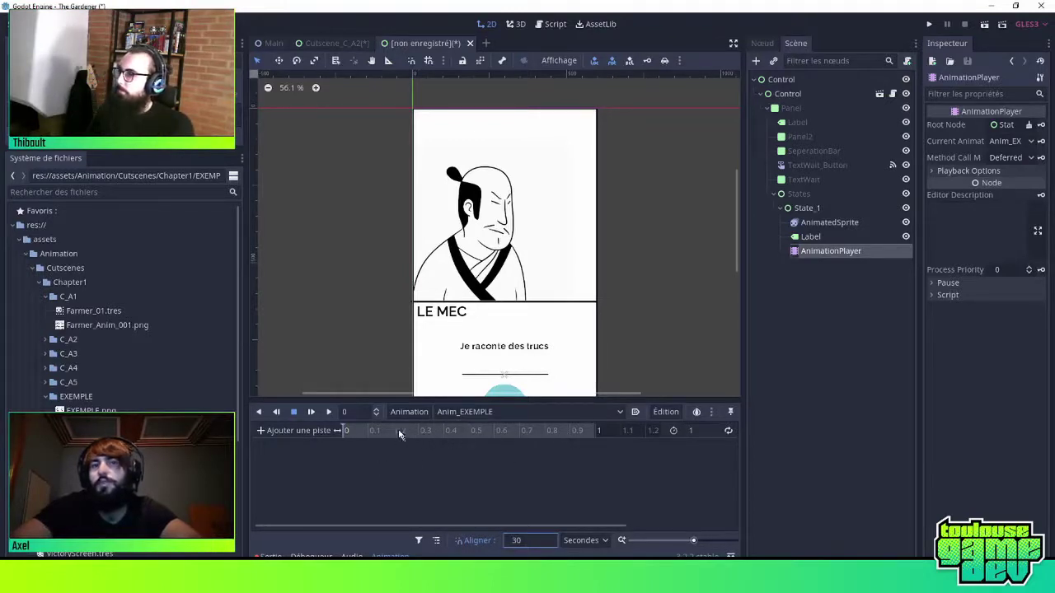
pyautogui.click(604, 541)
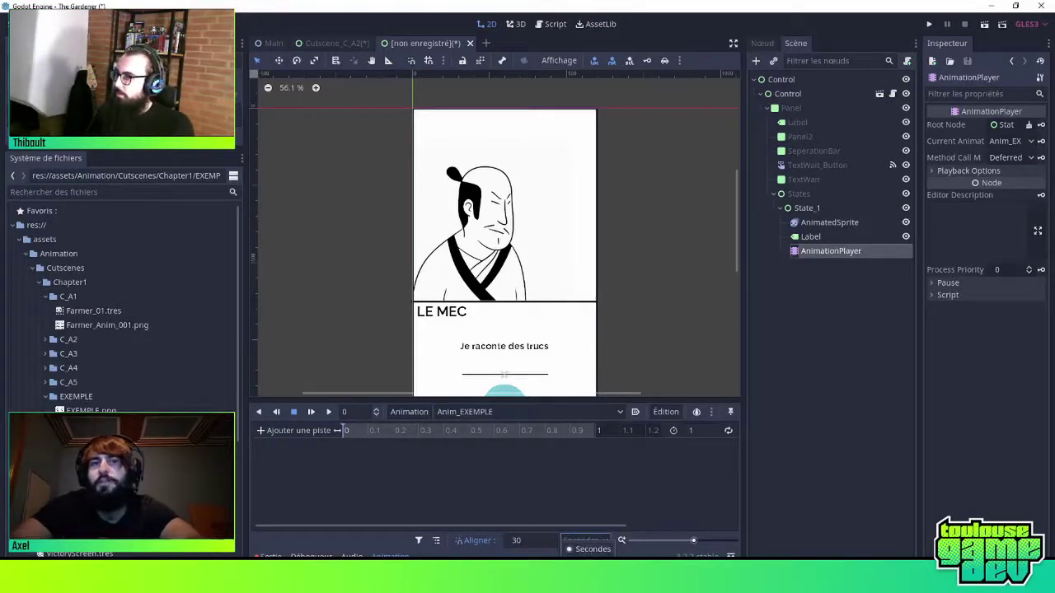
pyautogui.click(581, 523)
pyautogui.moveTo(693, 542); pyautogui.dragTo(690, 541)
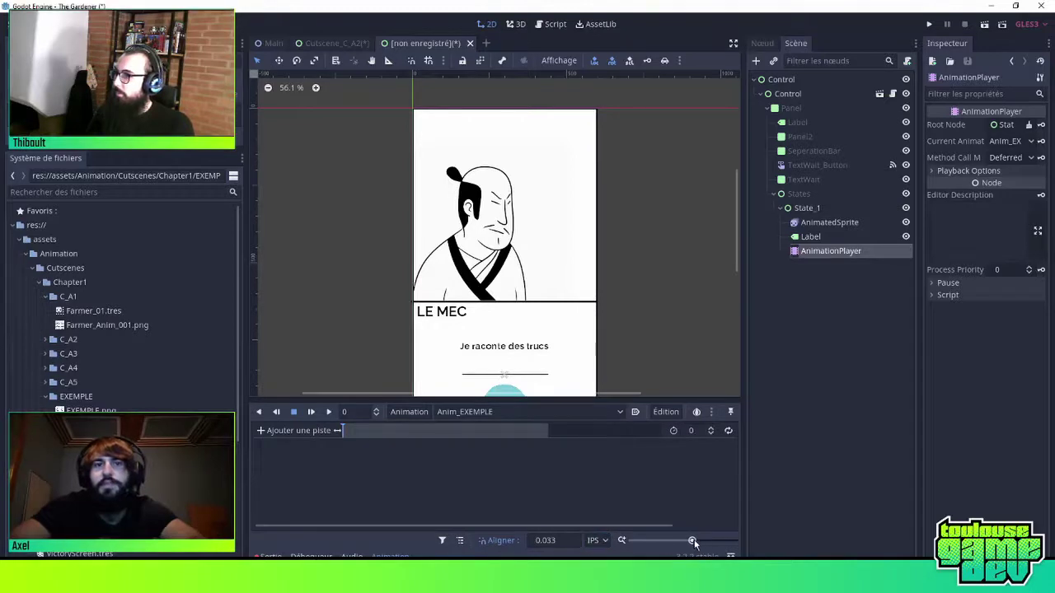
pyautogui.click(565, 542)
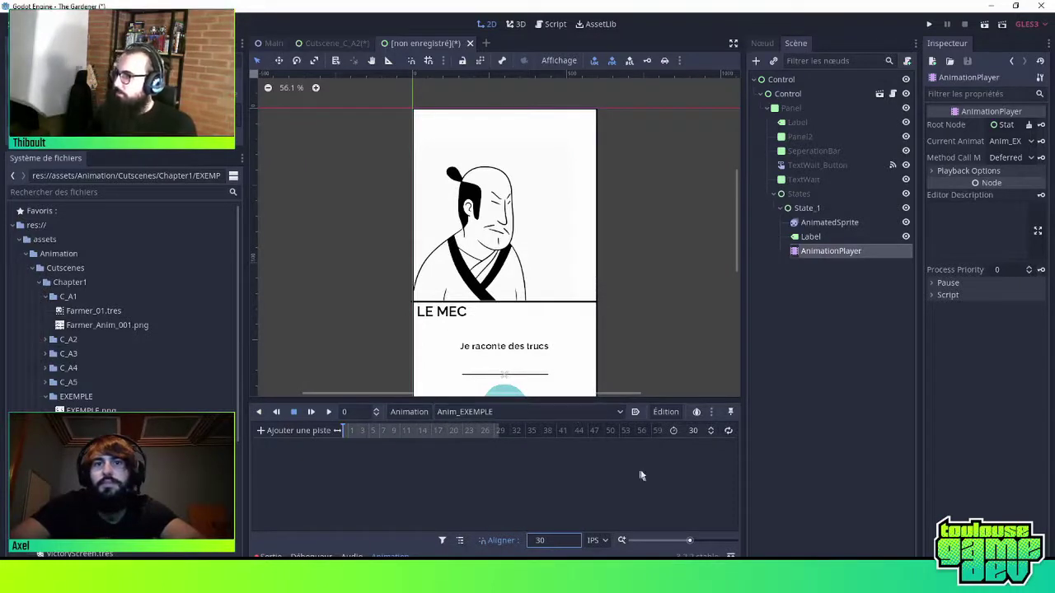
# Test frame snapping by placing the playhead at frames 2, 8, 13, then back to 0
pyautogui.click(363, 432)
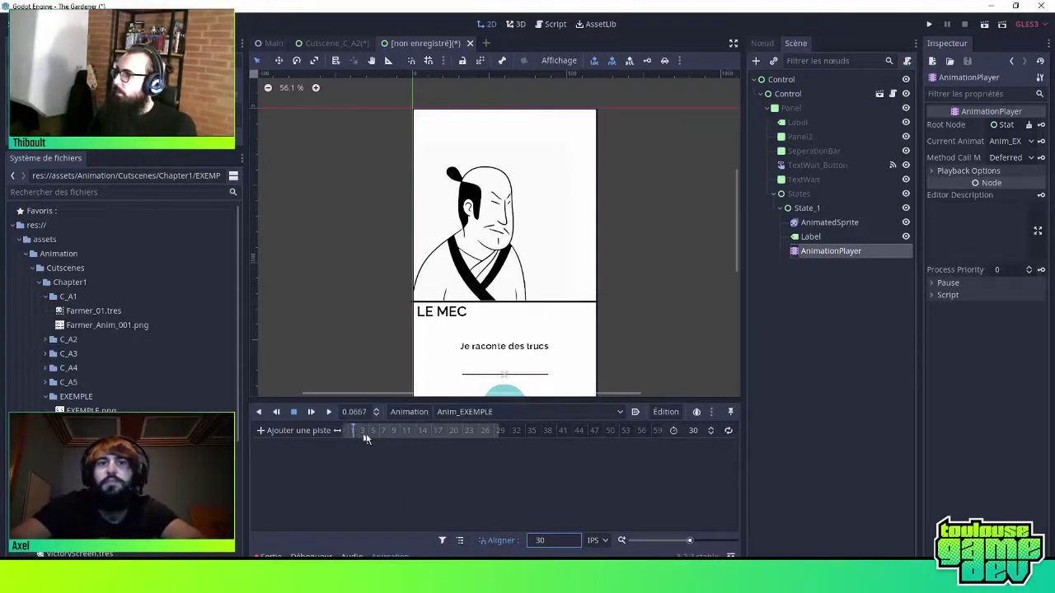
pyautogui.moveTo(476, 445); pyautogui.dragTo(336, 445)
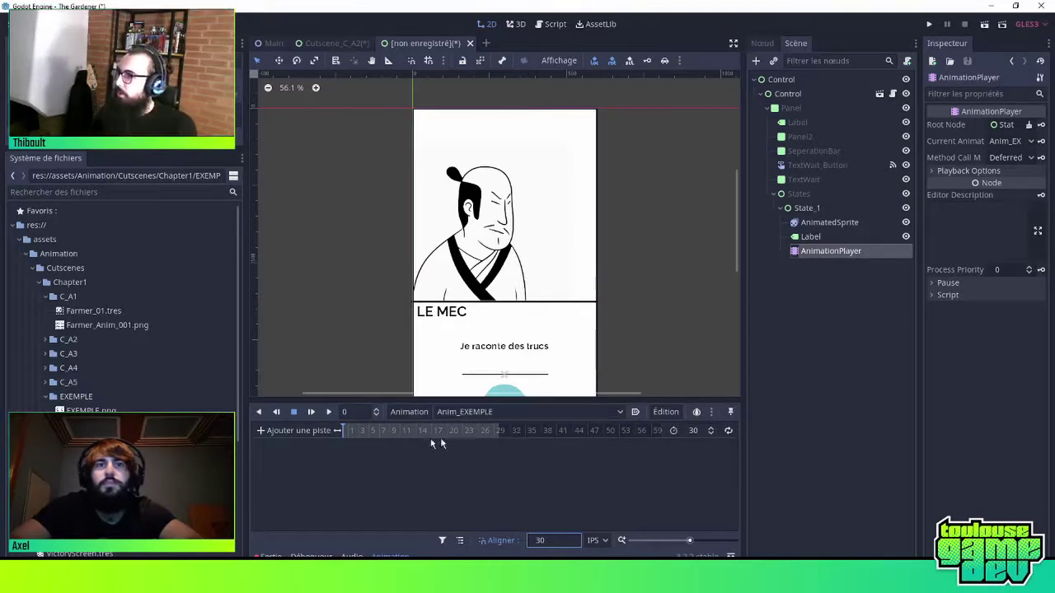
pyautogui.click(352, 432)
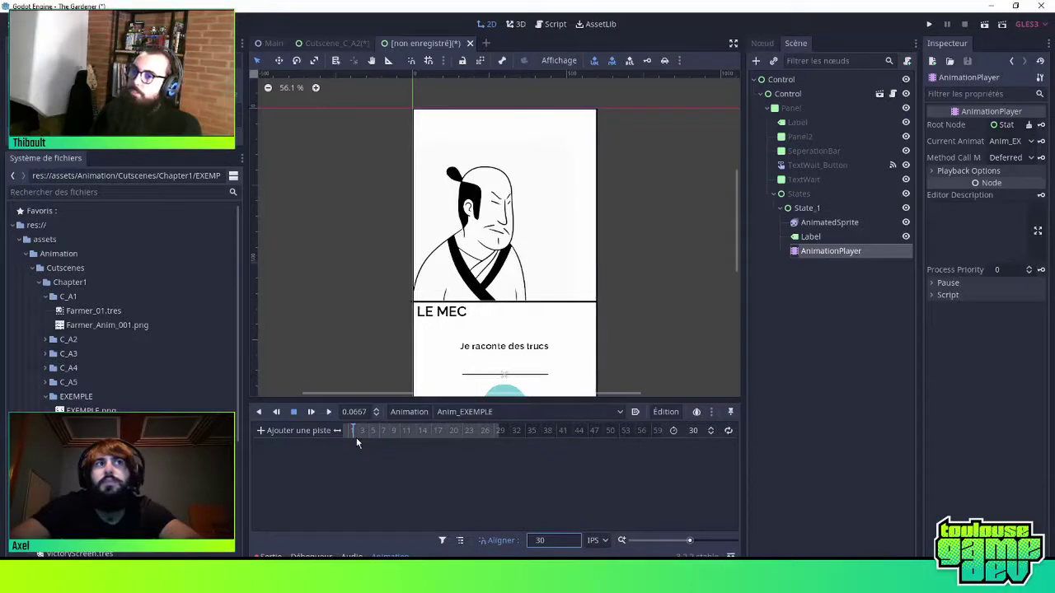
pyautogui.click(384, 431)
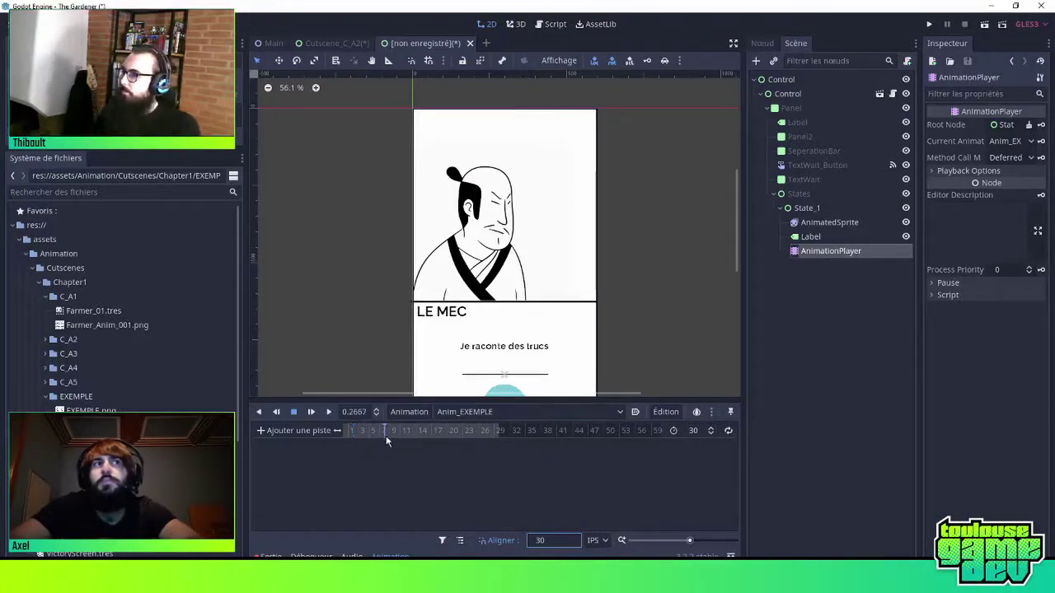
pyautogui.click(411, 434)
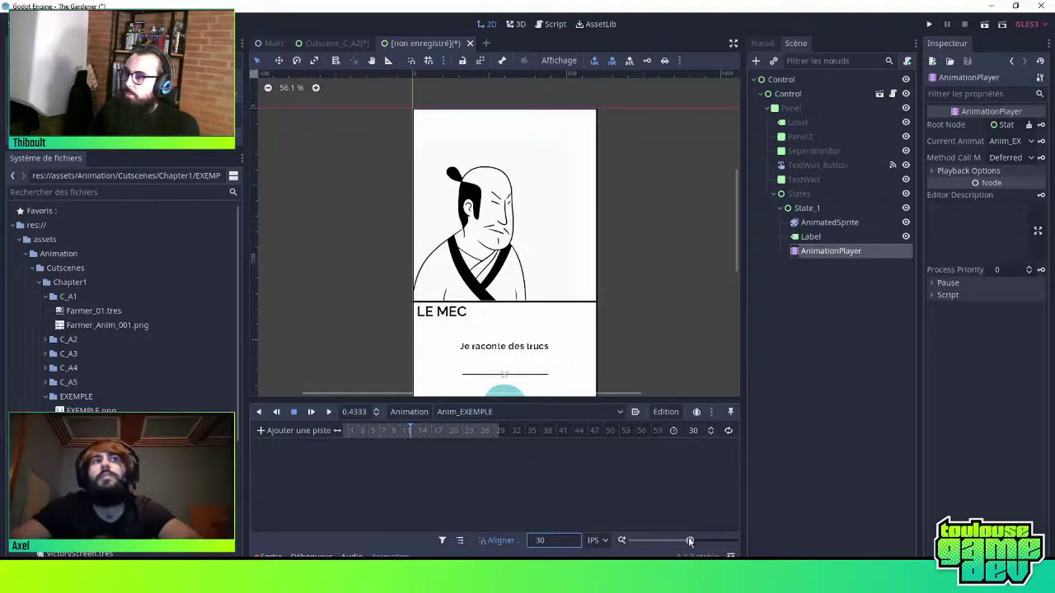
pyautogui.moveTo(689, 540); pyautogui.dragTo(693, 540)
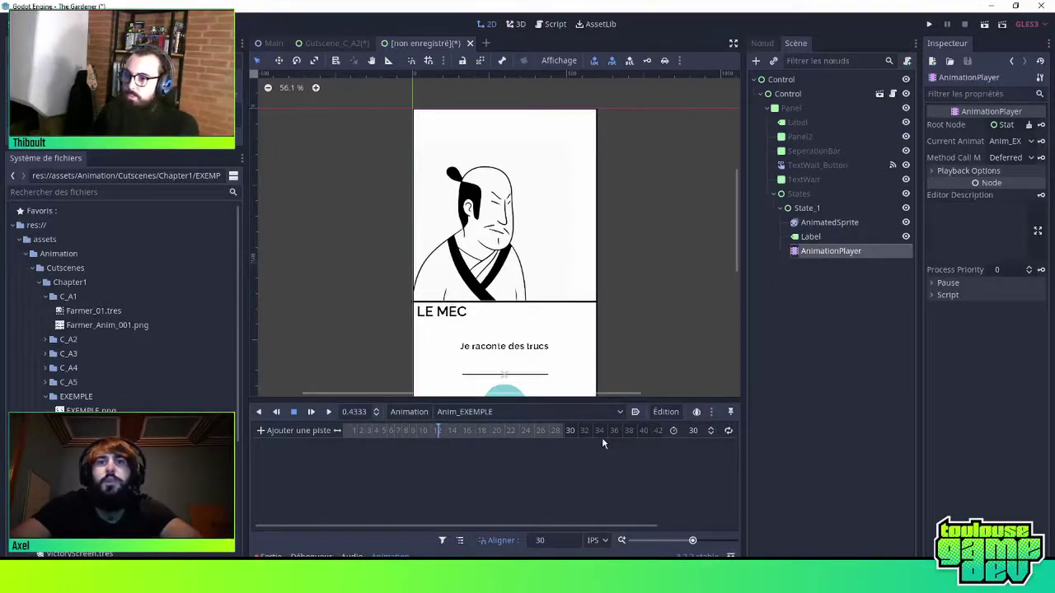
pyautogui.click(350, 431)
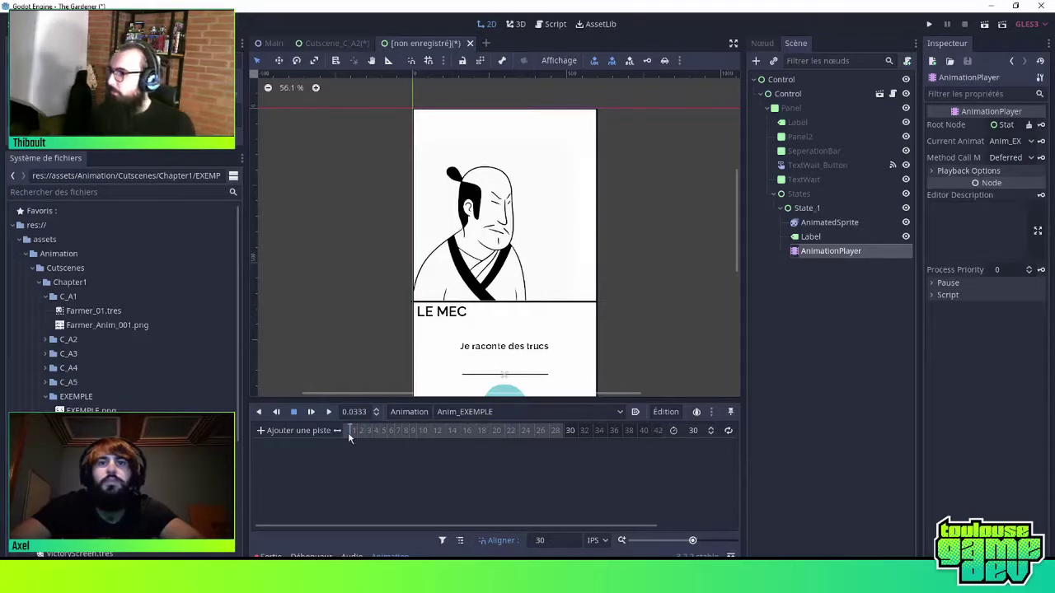
pyautogui.click(345, 431)
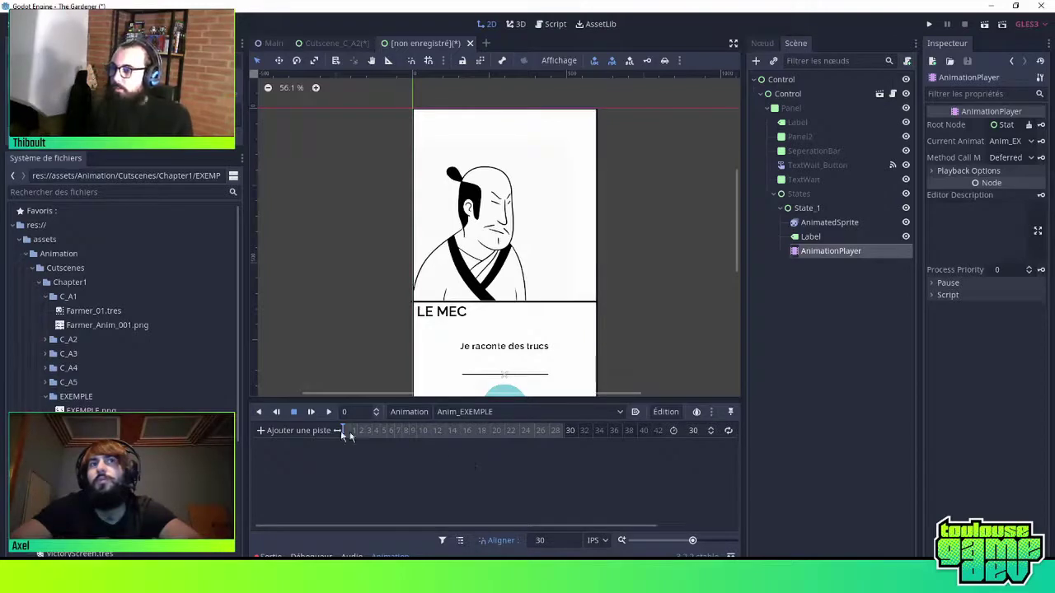
# Nudge the playhead between frames 1 and 3 to check the frame positions
pyautogui.click(369, 433)
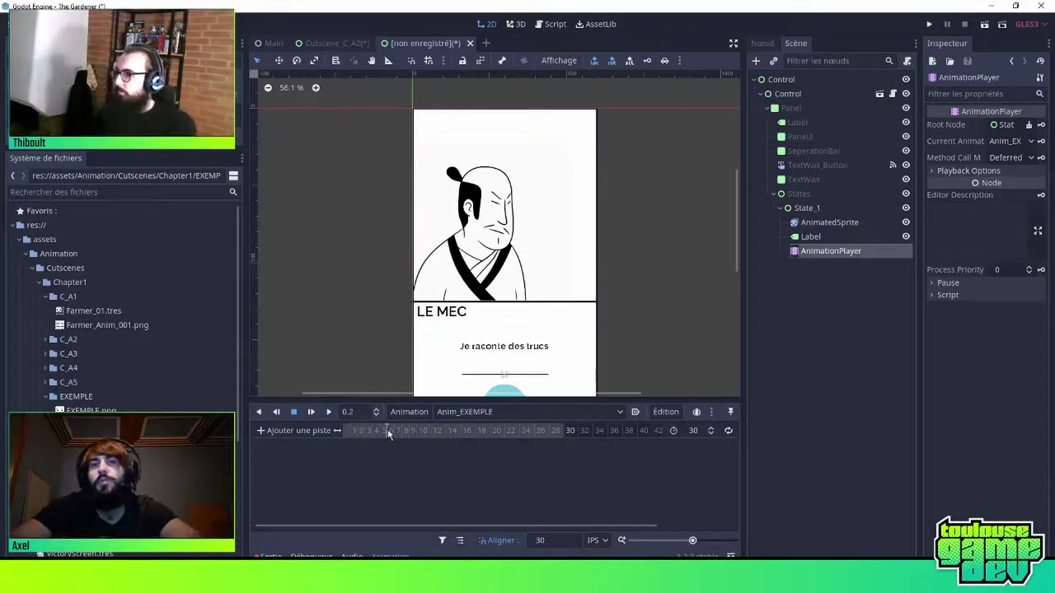
pyautogui.moveTo(387, 430)
pyautogui.mouseDown()
pyautogui.moveTo(350, 434)
pyautogui.moveTo(403, 434)
pyautogui.moveTo(349, 434)
pyautogui.moveTo(422, 441)
pyautogui.mouseUp()
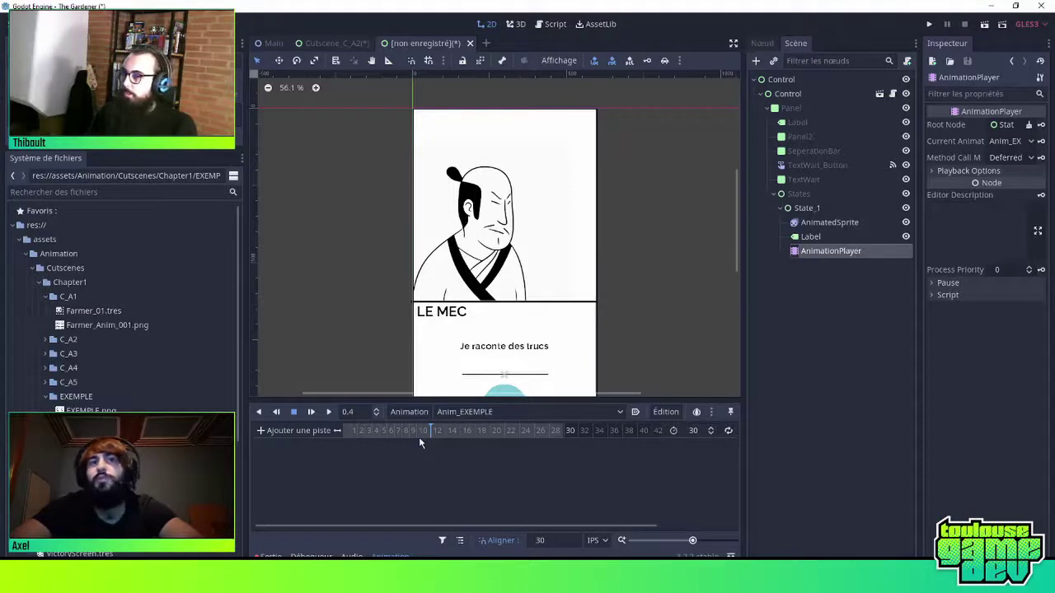
pyautogui.click(353, 429)
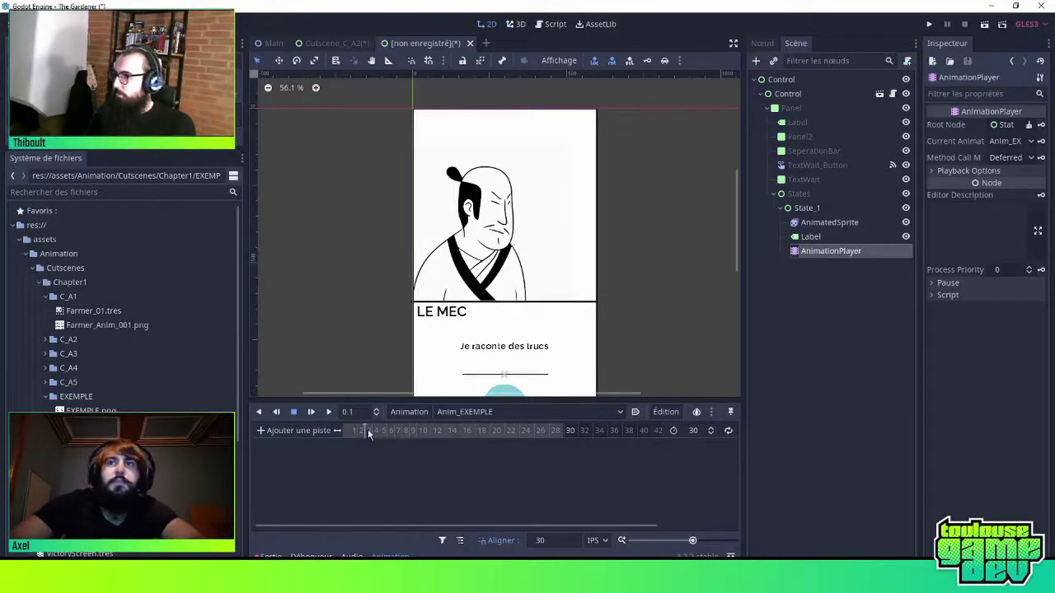
pyautogui.click(356, 430)
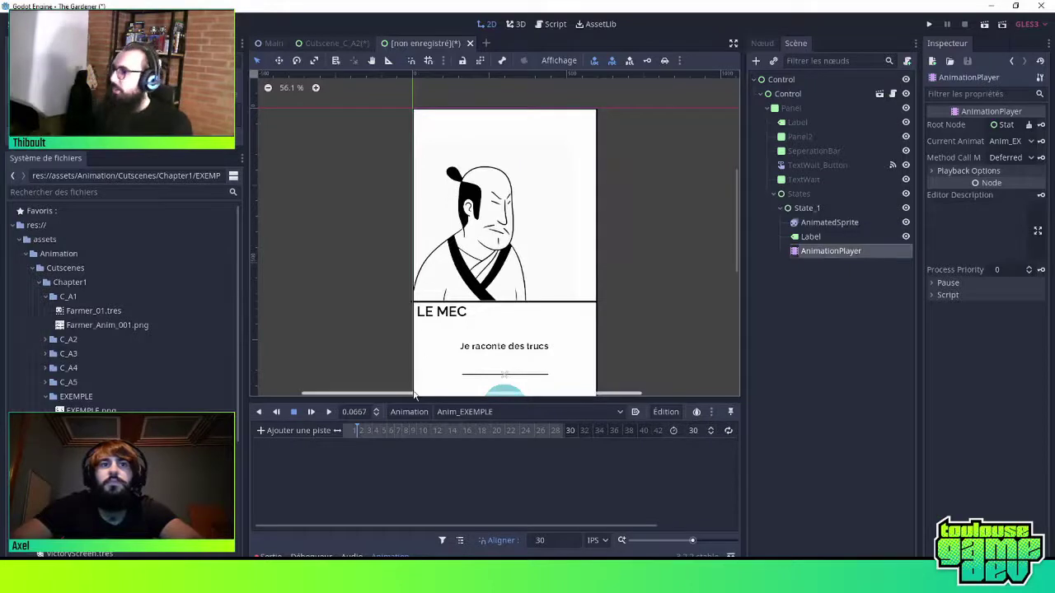
pyautogui.moveTo(357, 434); pyautogui.dragTo(348, 439)
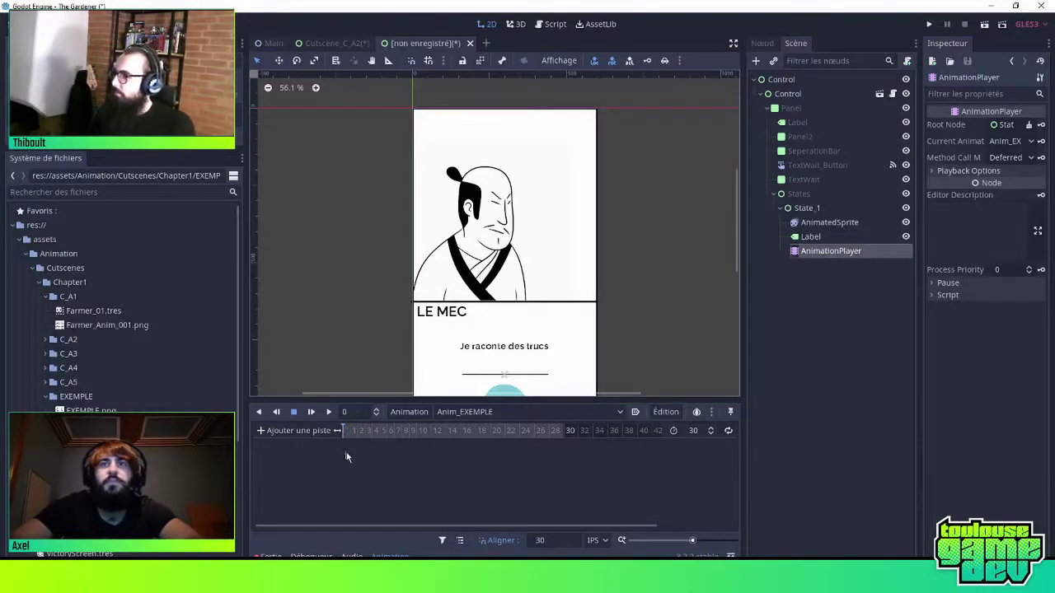
pyautogui.click(284, 431)
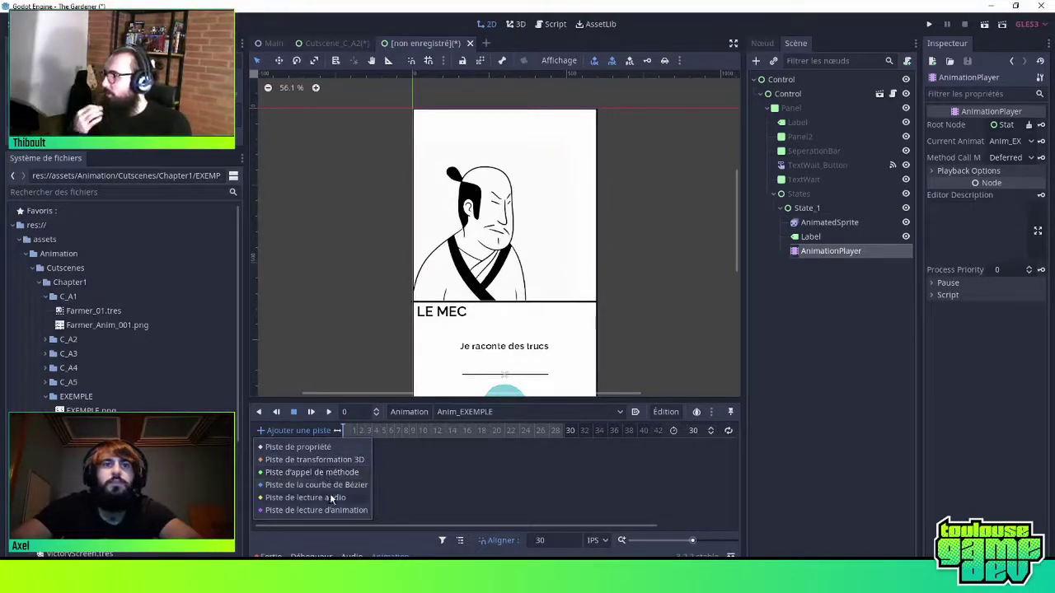
# Add a Property Track targeting the AnimatedSprite node's playing property
pyautogui.click(334, 448)
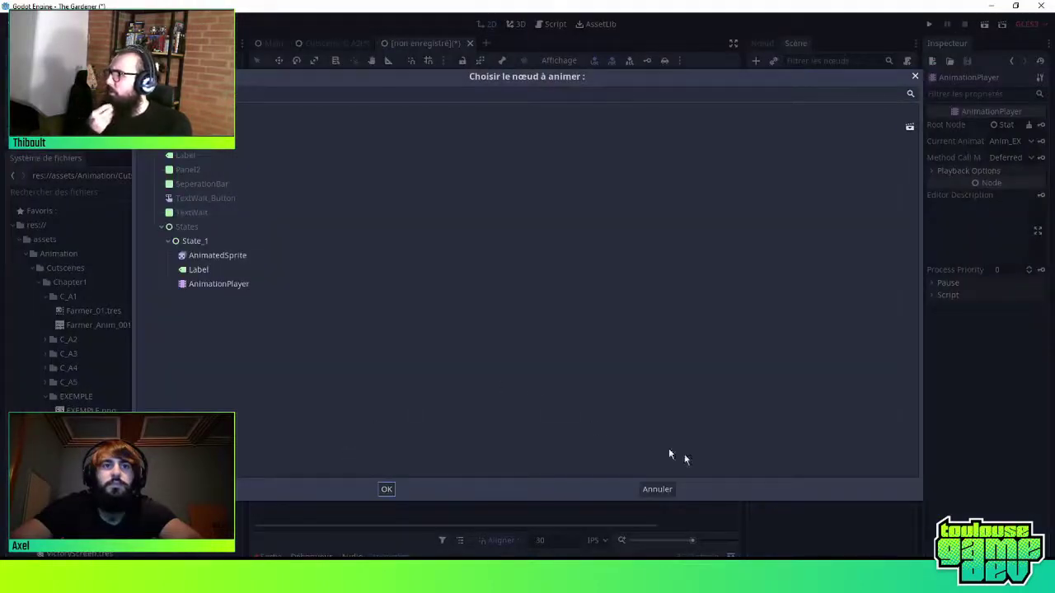
pyautogui.click(660, 488)
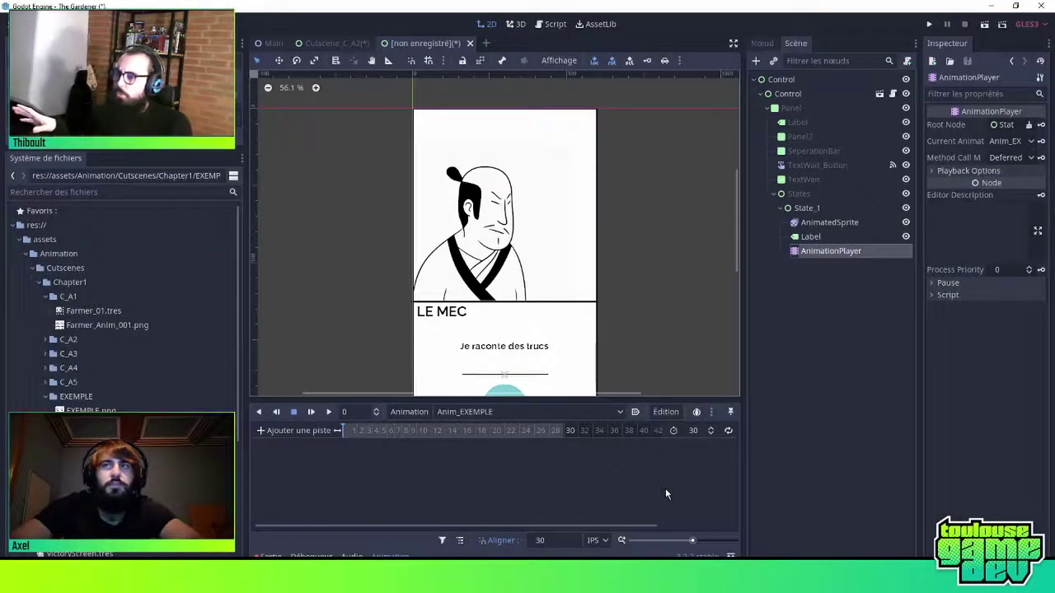
pyautogui.click(279, 432)
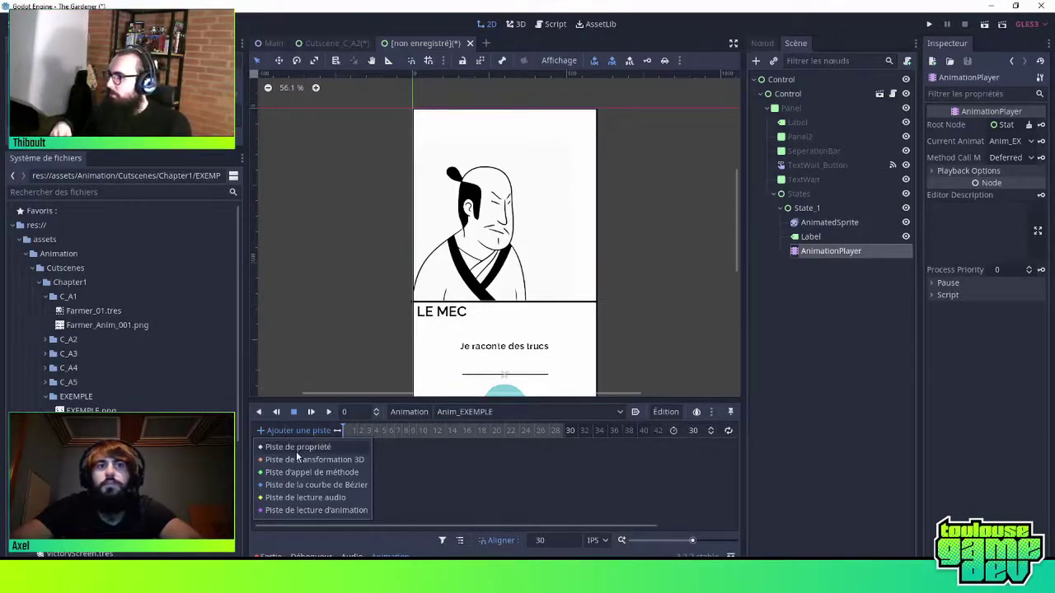
pyautogui.click(300, 447)
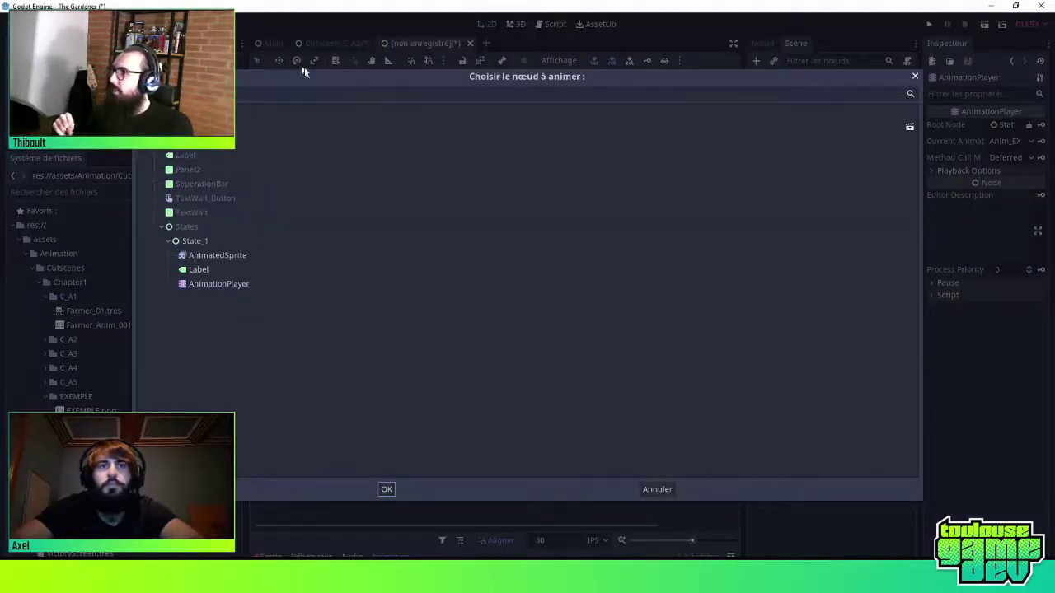
pyautogui.click(213, 257)
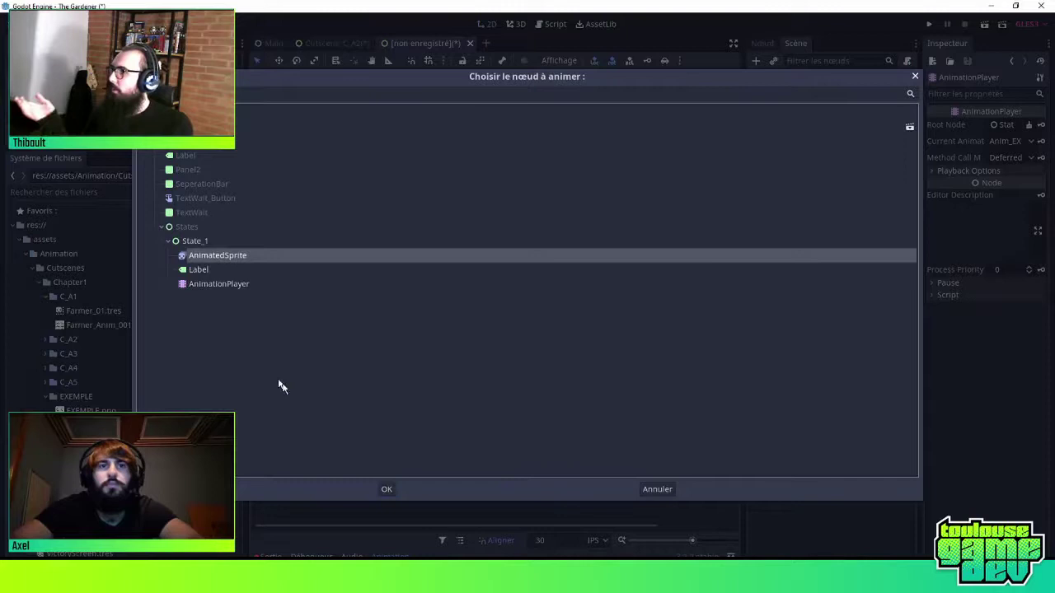
pyautogui.click(387, 491)
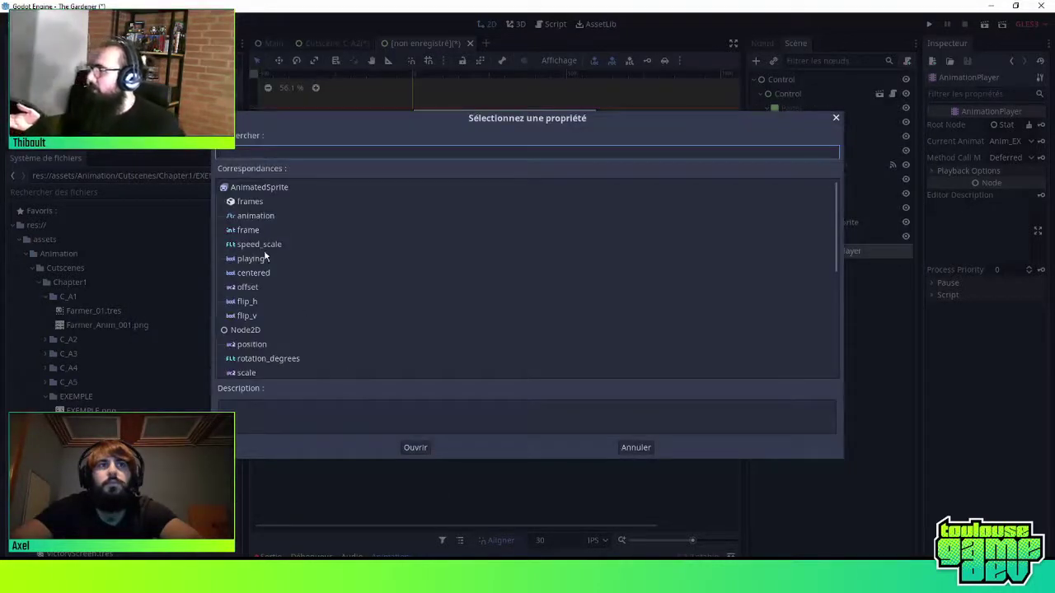
pyautogui.scroll(-5, 256, 234)
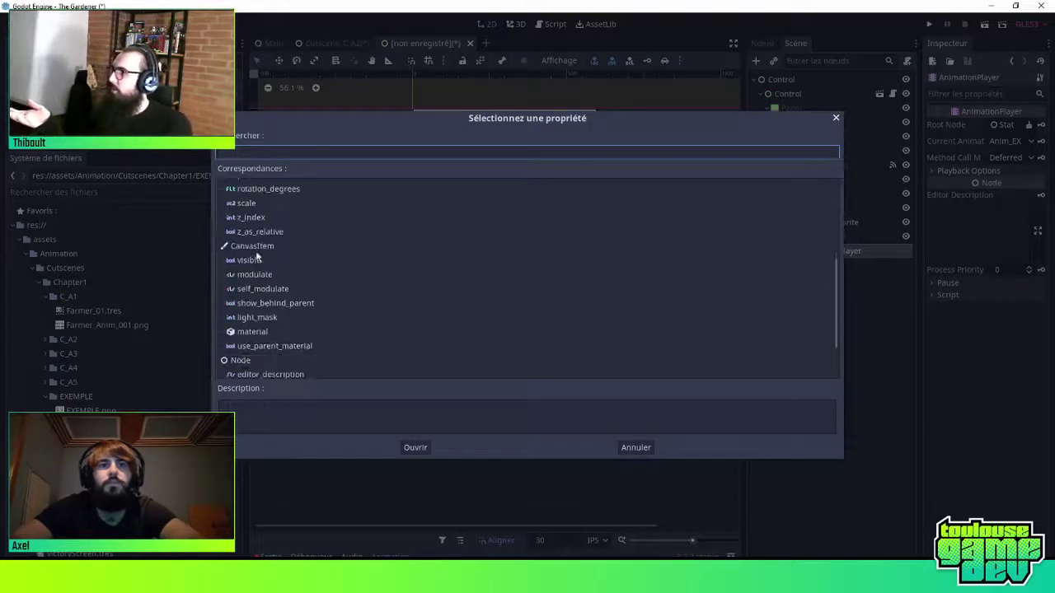
pyautogui.scroll(2, 778, 239)
pyautogui.moveTo(839, 261); pyautogui.dragTo(818, 183)
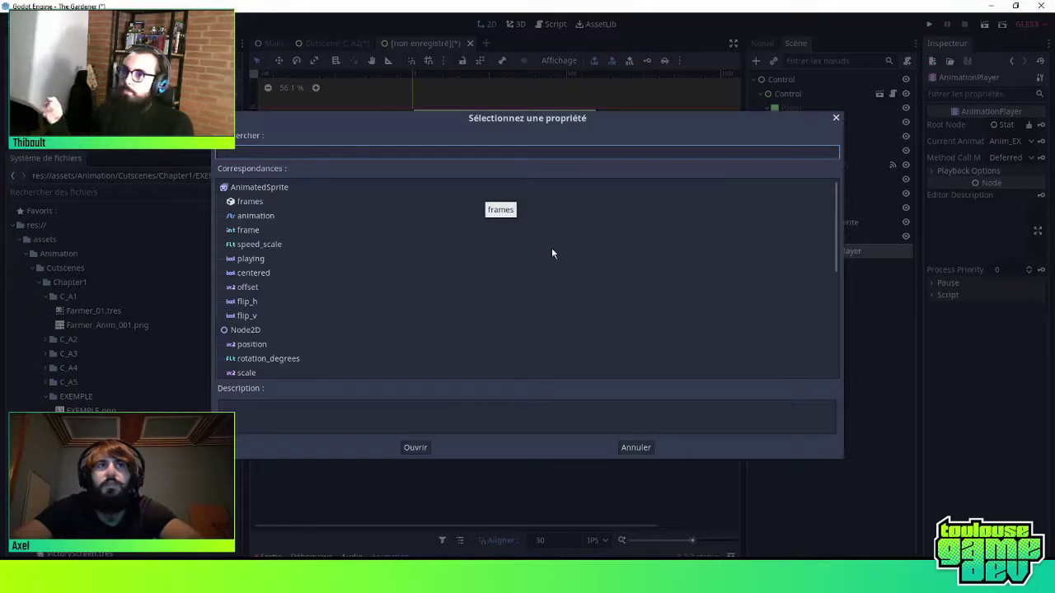
pyautogui.click(242, 244)
pyautogui.click(258, 260)
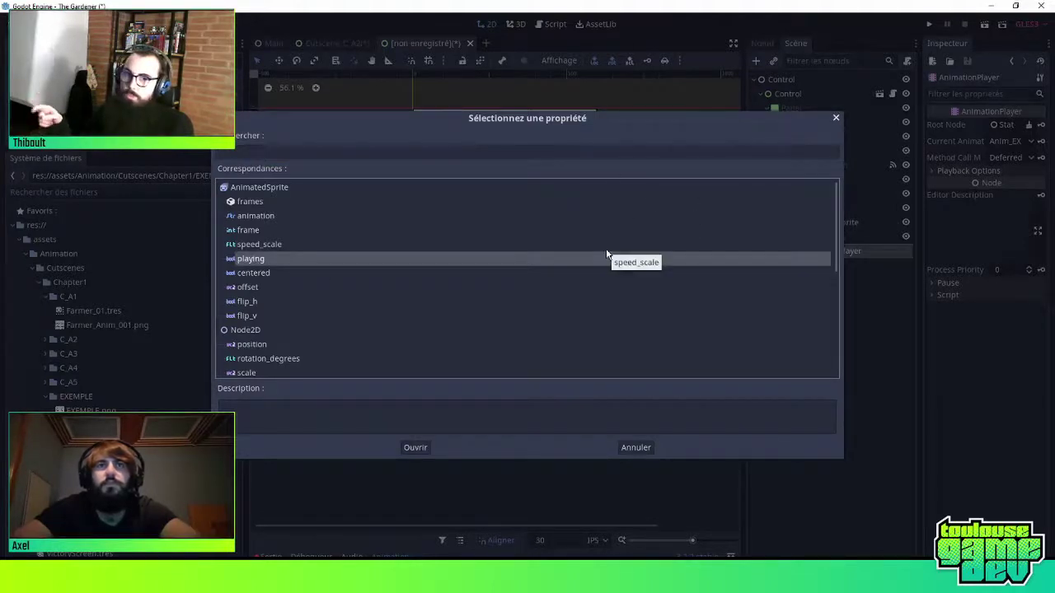
pyautogui.doubleClick(256, 260)
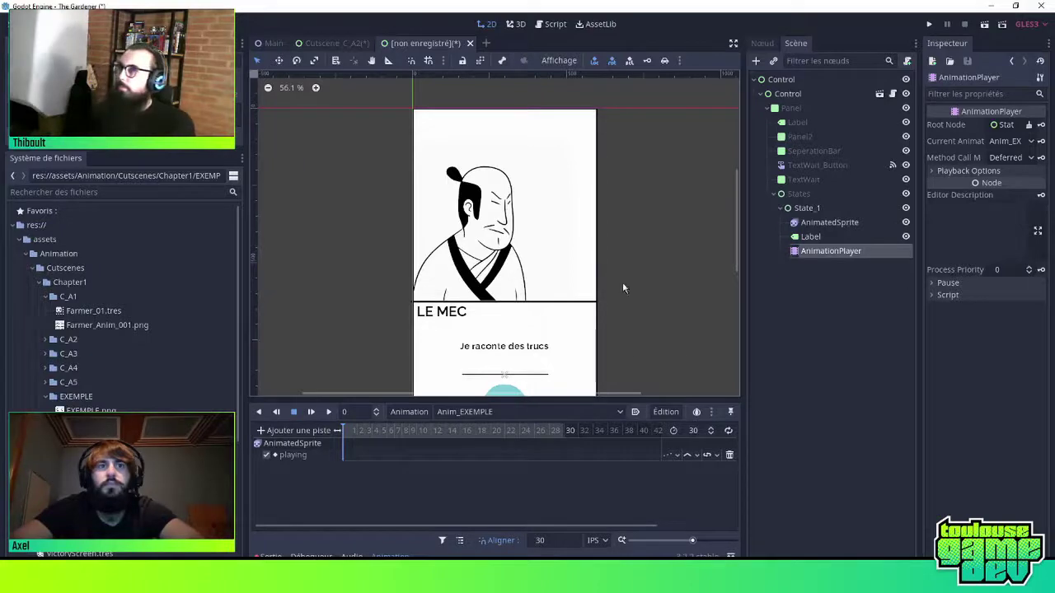
# Insert keys on the playing track, drag them among the first frames, and preview the animation
pyautogui.click(829, 222)
pyautogui.click(831, 250)
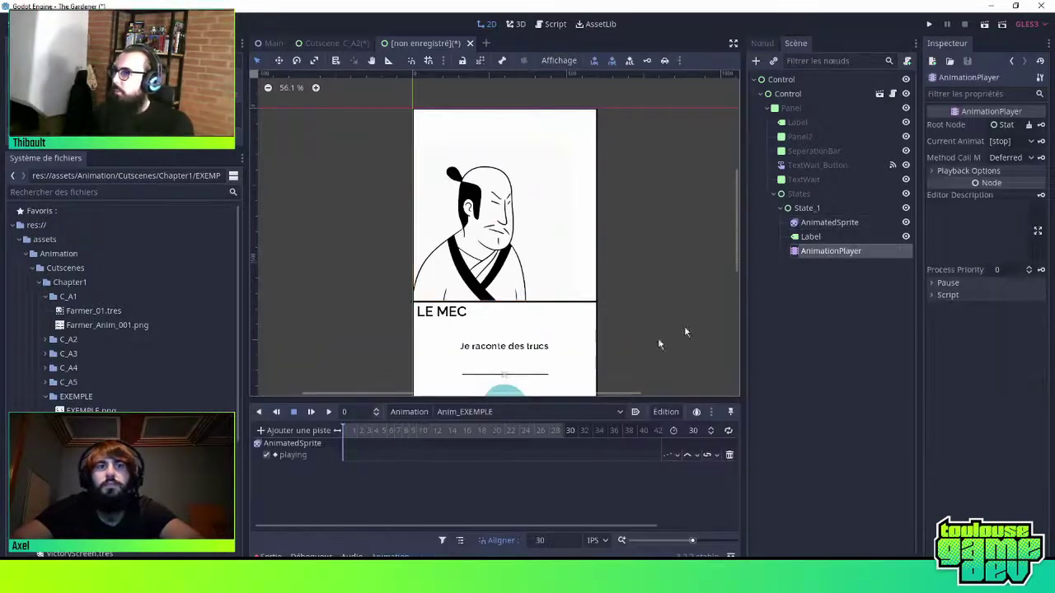
pyautogui.click(344, 458)
pyautogui.rightClick(346, 459)
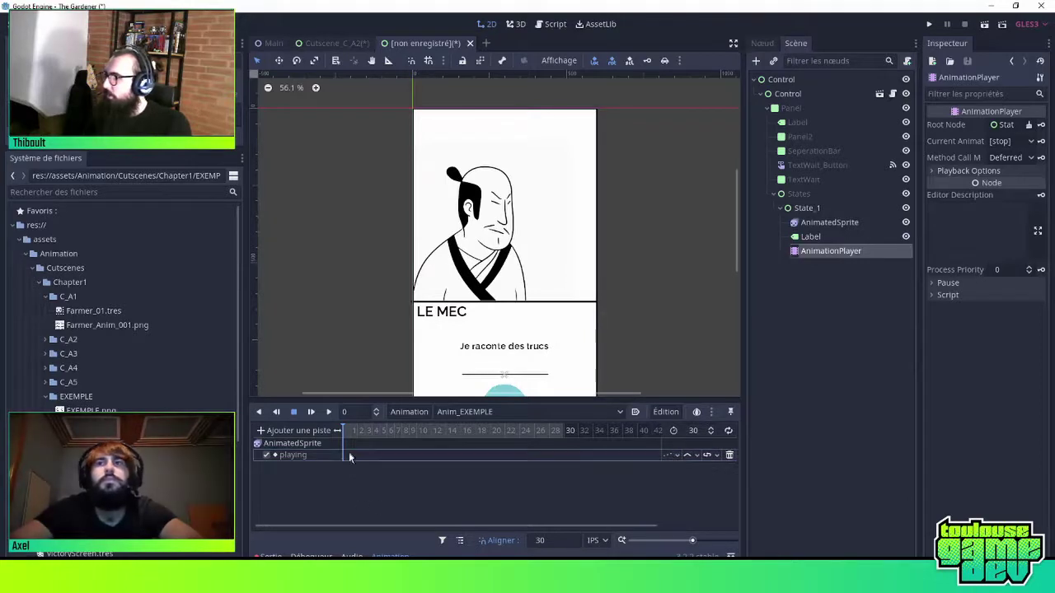
pyautogui.click(362, 466)
pyautogui.click(352, 454)
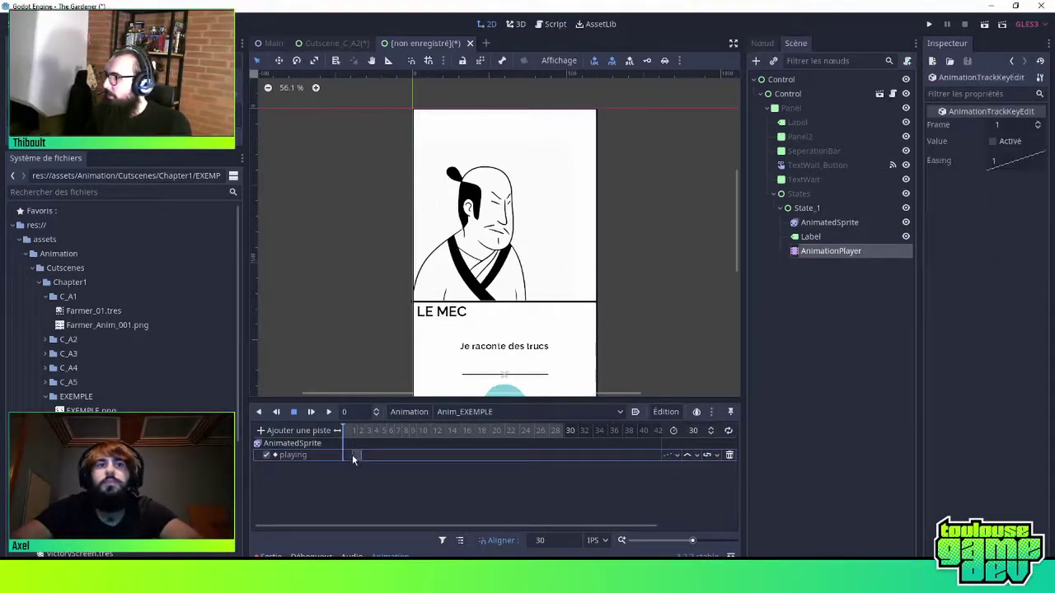
pyautogui.moveTo(351, 455); pyautogui.dragTo(379, 455)
pyautogui.rightClick(491, 462)
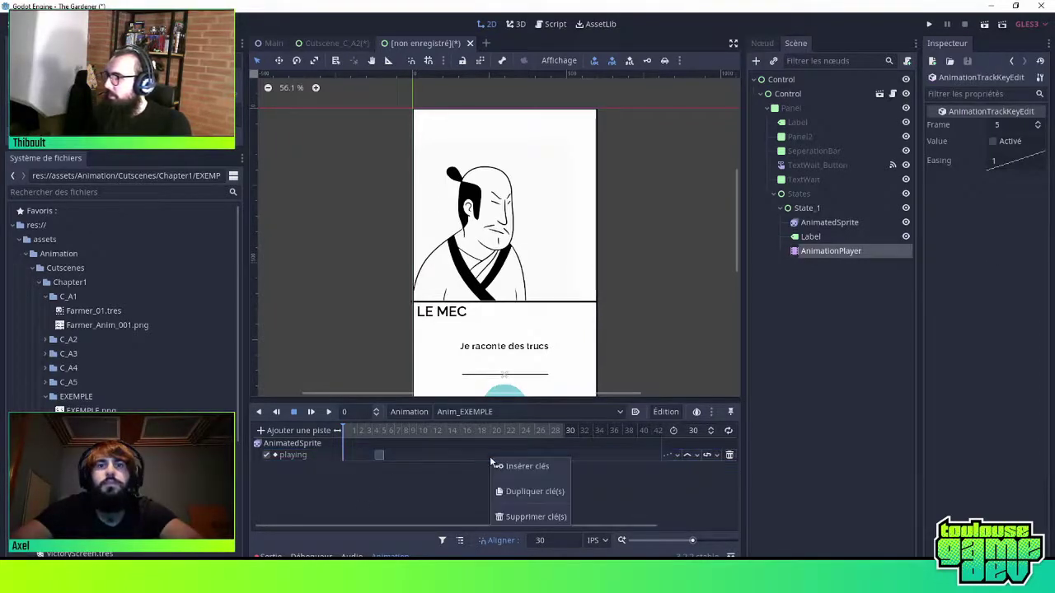
pyautogui.click(505, 465)
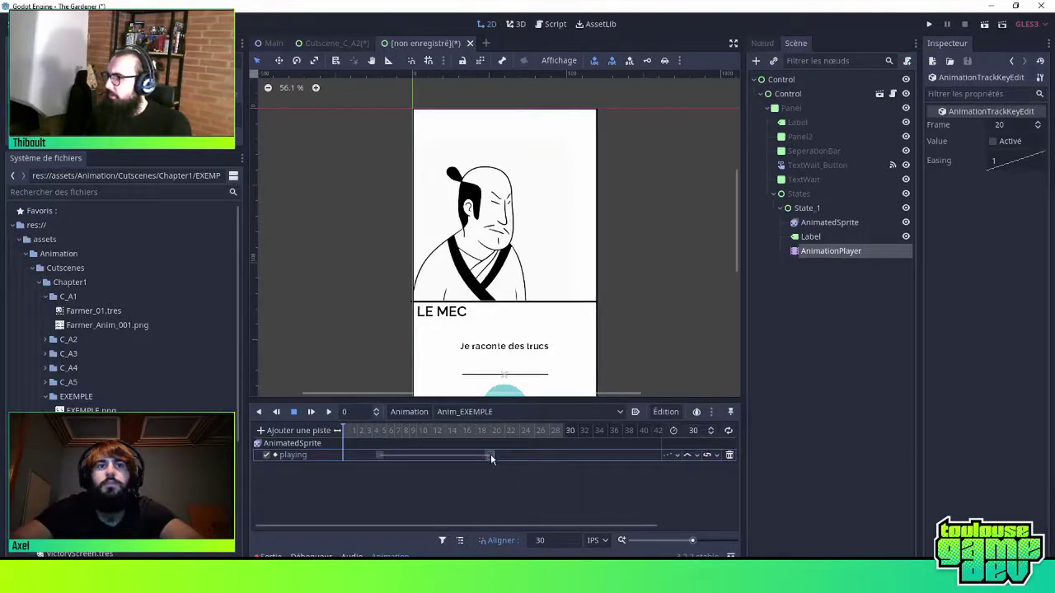
pyautogui.moveTo(379, 455); pyautogui.dragTo(345, 463)
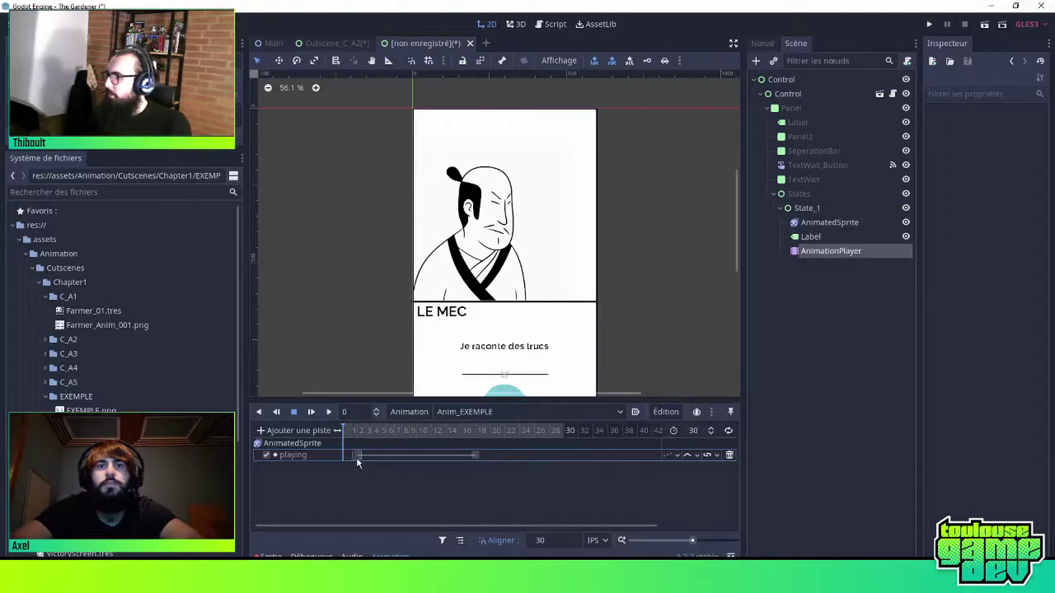
pyautogui.click(344, 455)
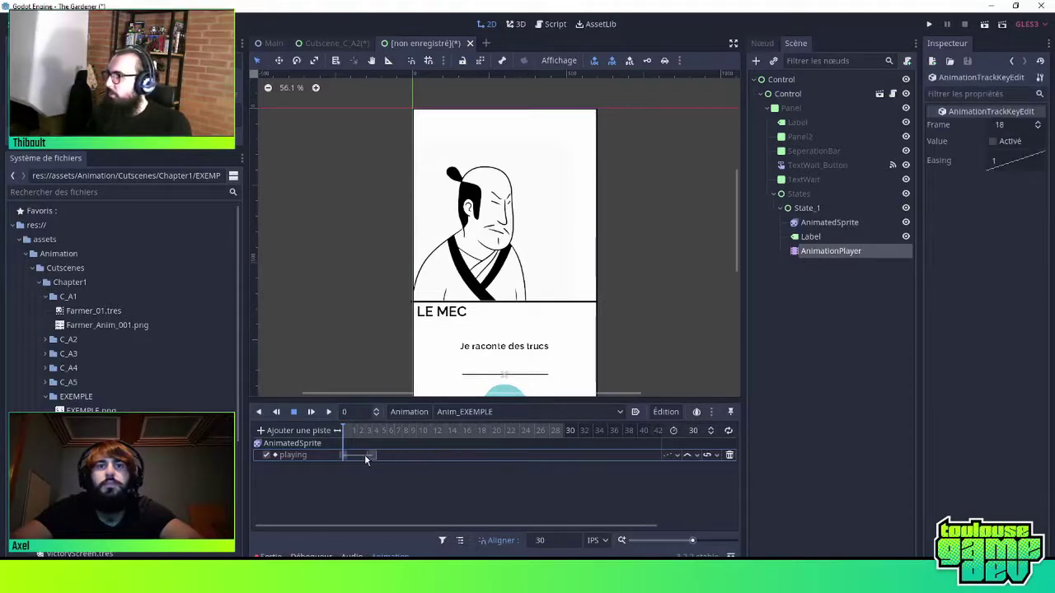
pyautogui.moveTo(365, 459); pyautogui.dragTo(356, 455)
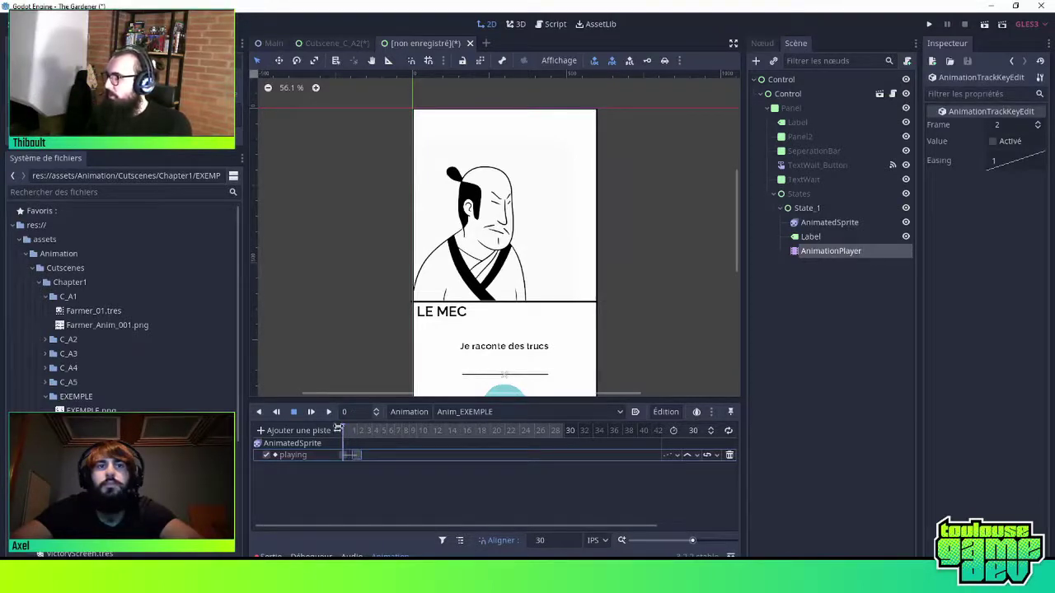
pyautogui.click(328, 412)
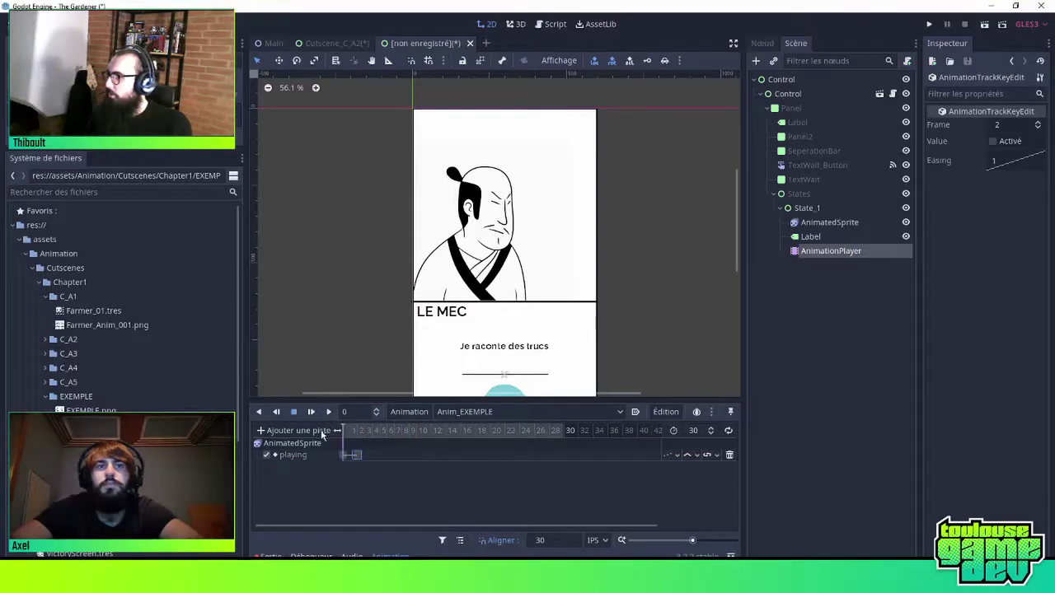
pyautogui.moveTo(354, 455)
pyautogui.mouseDown()
pyautogui.moveTo(365, 455)
pyautogui.moveTo(343, 427)
pyautogui.mouseUp()
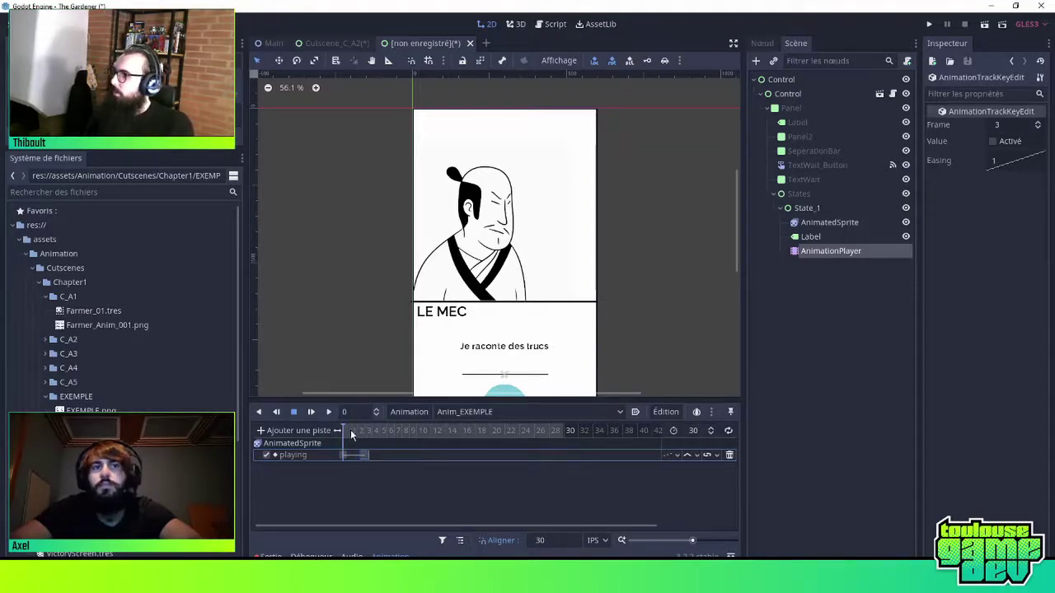
# Insert a playing key at the playhead; Ctrl+D accidentally creates AnimationPlayer2
pyautogui.moveTo(351, 429)
pyautogui.mouseDown()
pyautogui.moveTo(381, 437)
pyautogui.moveTo(372, 443)
pyautogui.mouseUp()
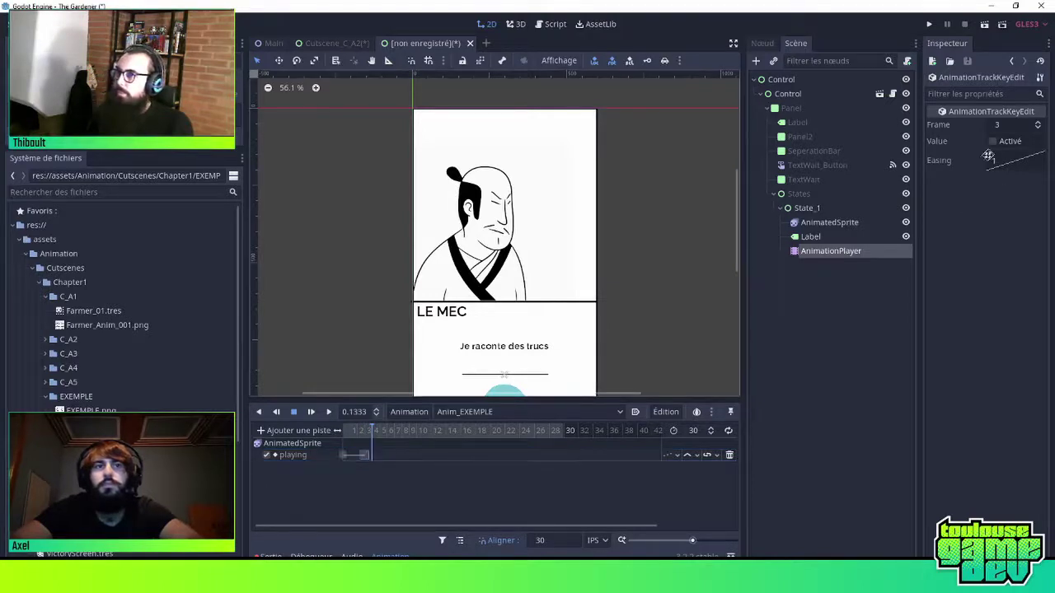
pyautogui.rightClick(376, 459)
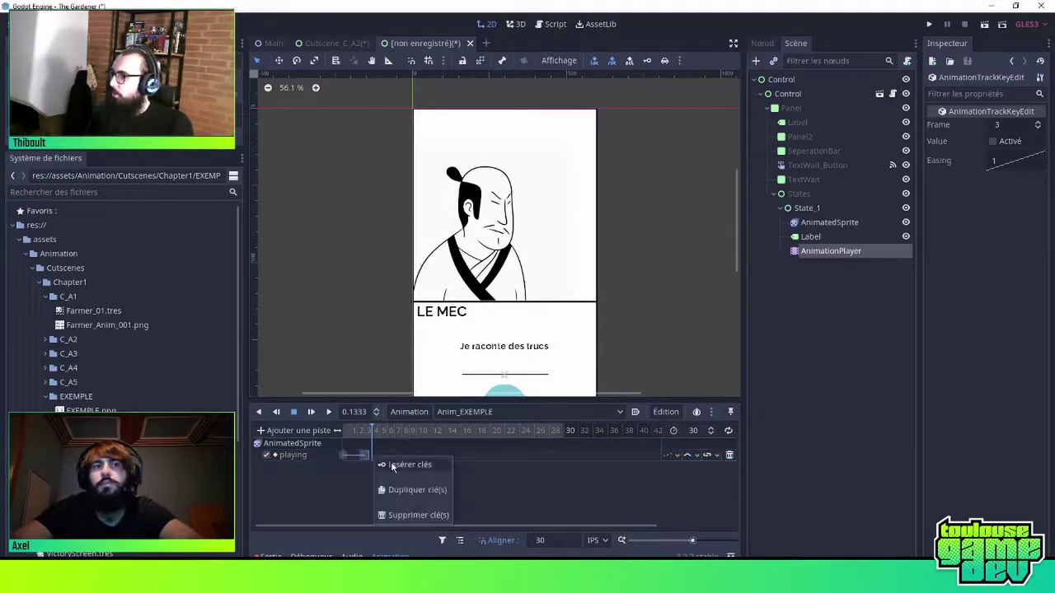
pyautogui.click(392, 465)
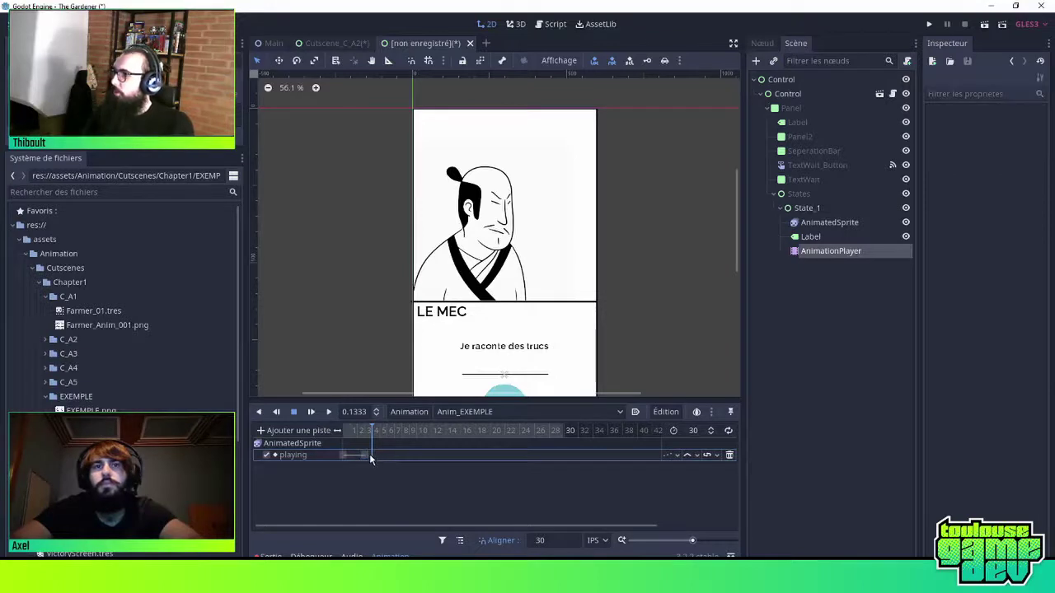
pyautogui.click(371, 458)
pyautogui.press('d')
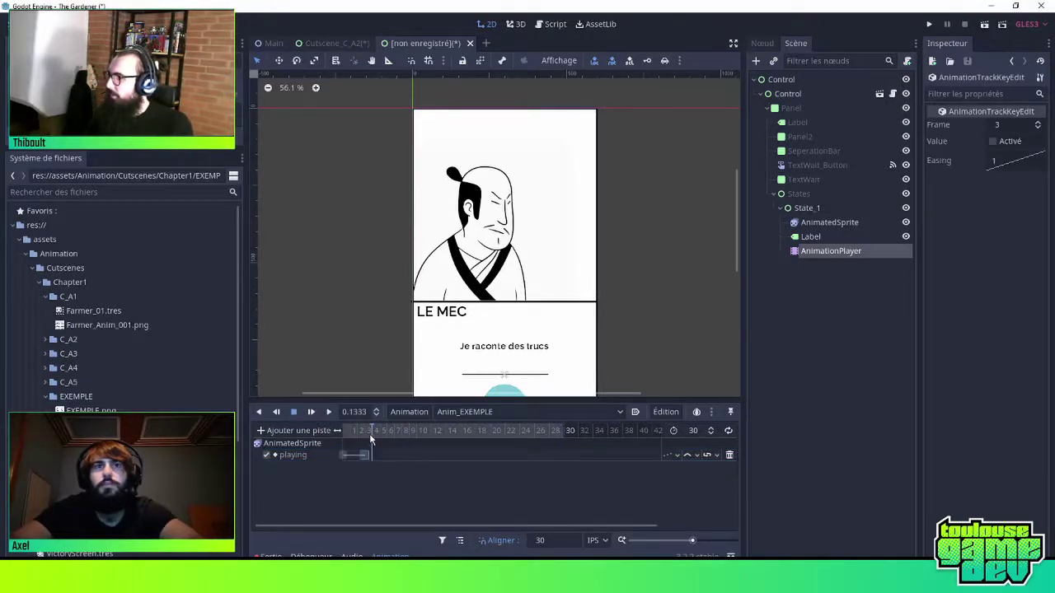
pyautogui.hotkey('ctrl', 'd')
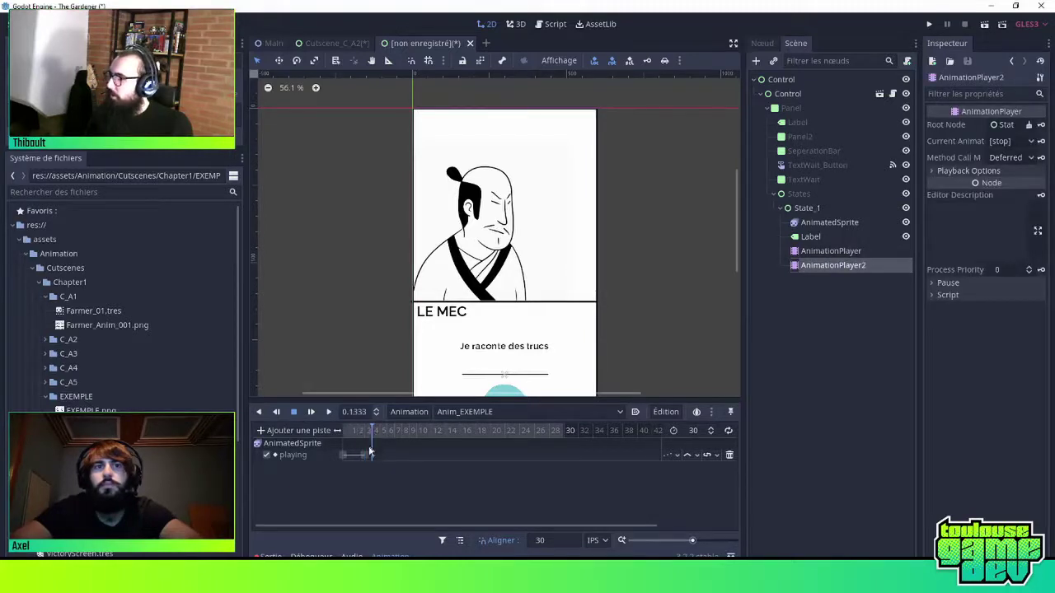
# Set the frame-4 playing key's value to Activé, then delete the playing track
pyautogui.click(371, 454)
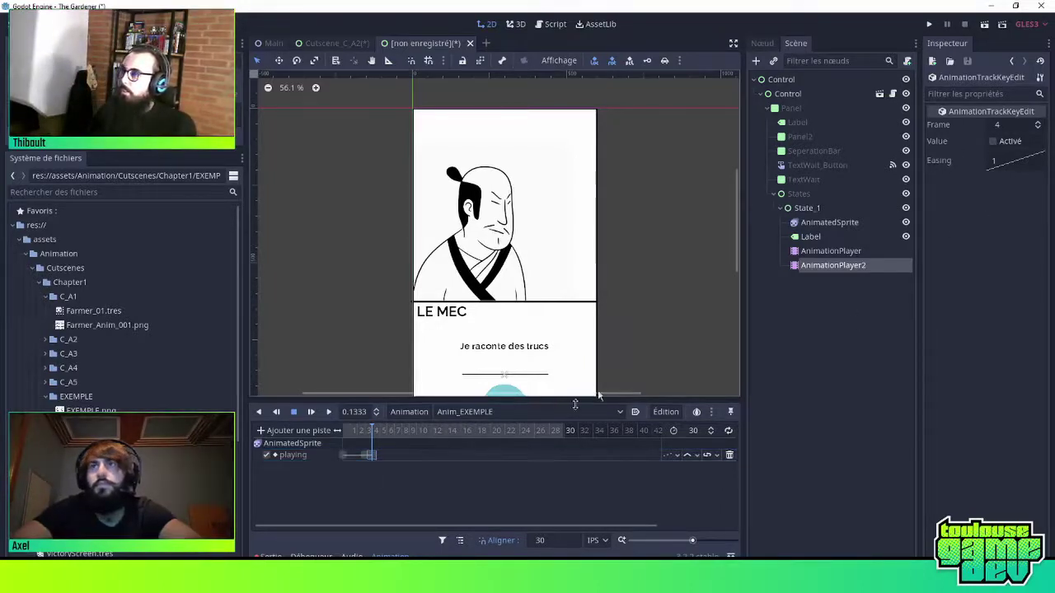
pyautogui.click(993, 141)
pyautogui.click(369, 432)
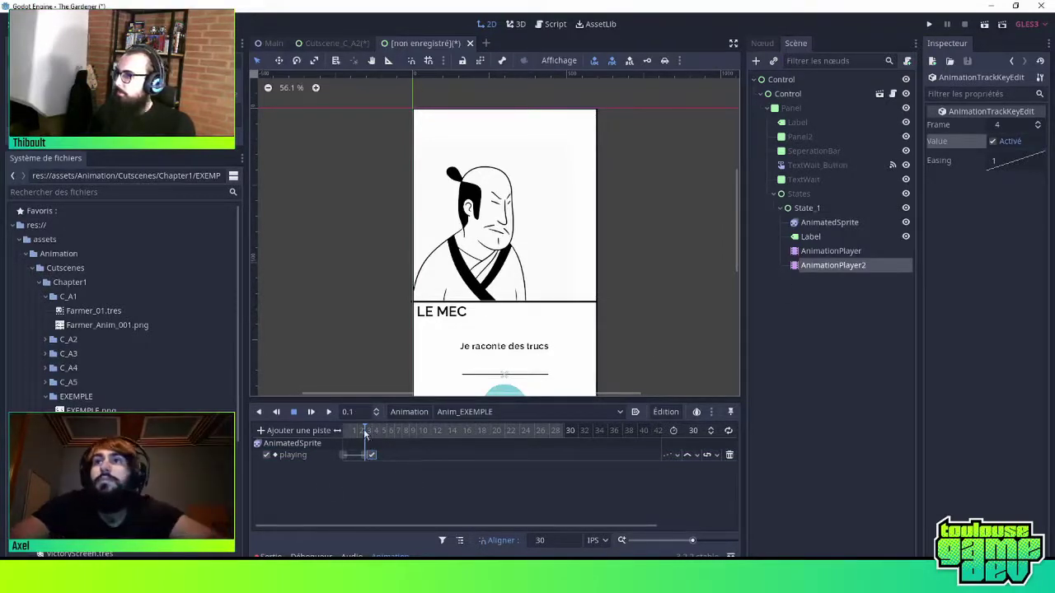
pyautogui.click(376, 432)
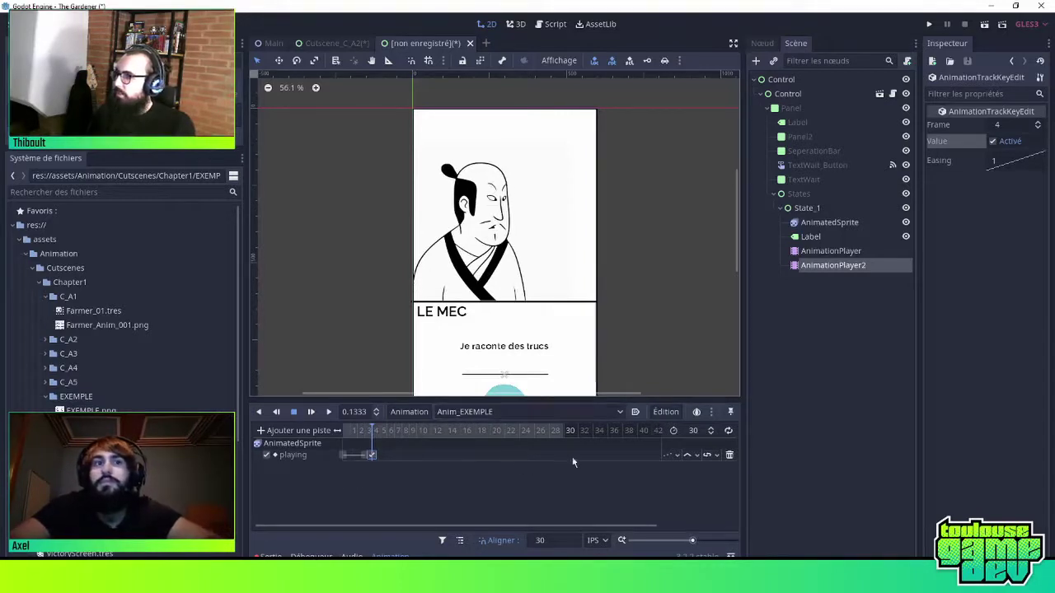
pyautogui.click(728, 456)
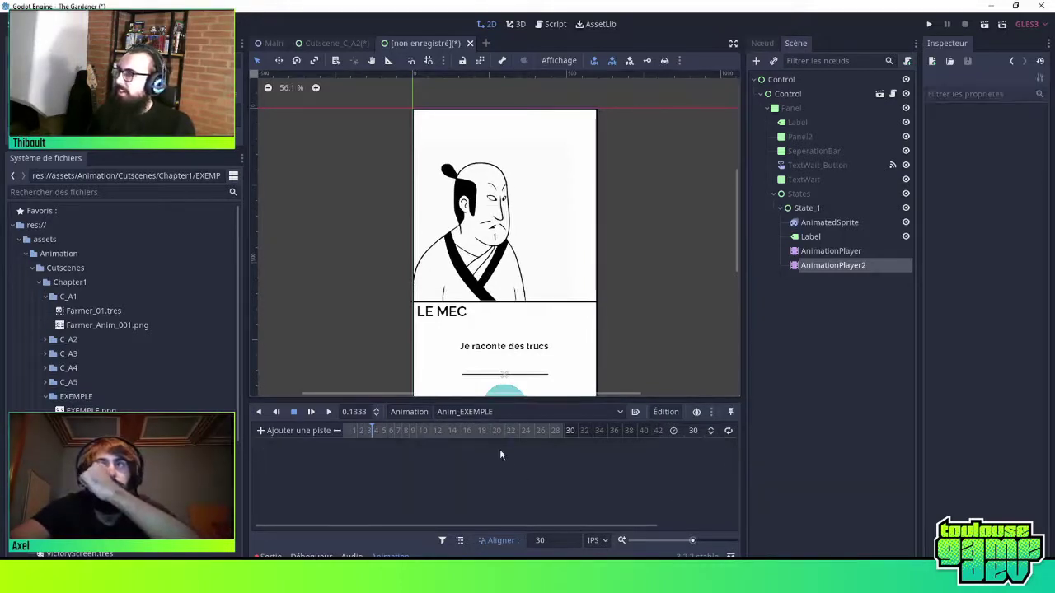
# Delete the duplicated AnimationPlayer2 node from State_1
pyautogui.click(345, 431)
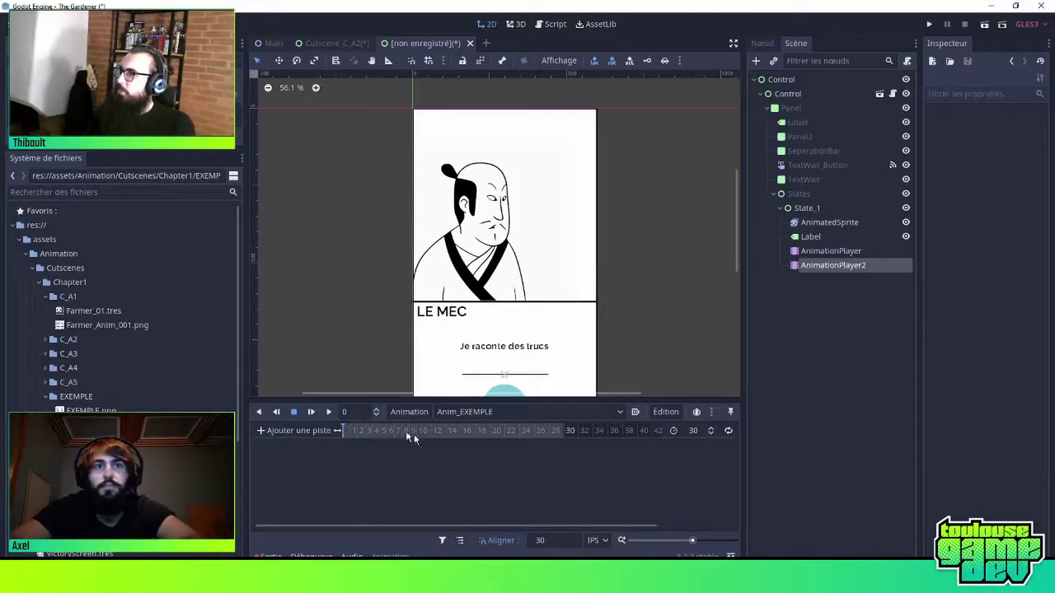
pyautogui.click(841, 266)
pyautogui.press('Delete')
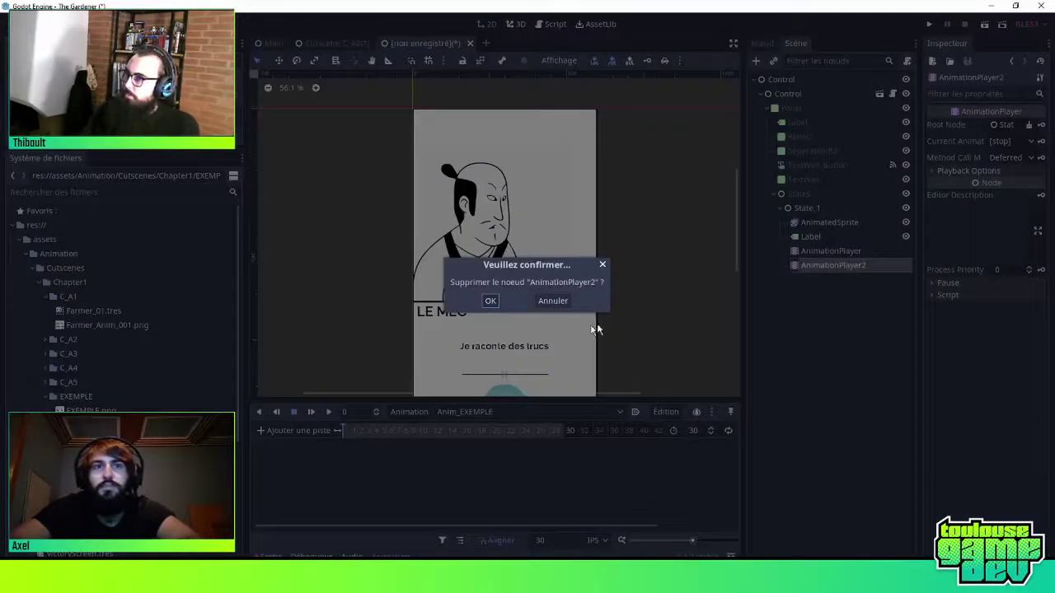
pyautogui.click(490, 300)
# On the original AnimationPlayer, delete the playing keys and remove the playing track
pyautogui.click(831, 252)
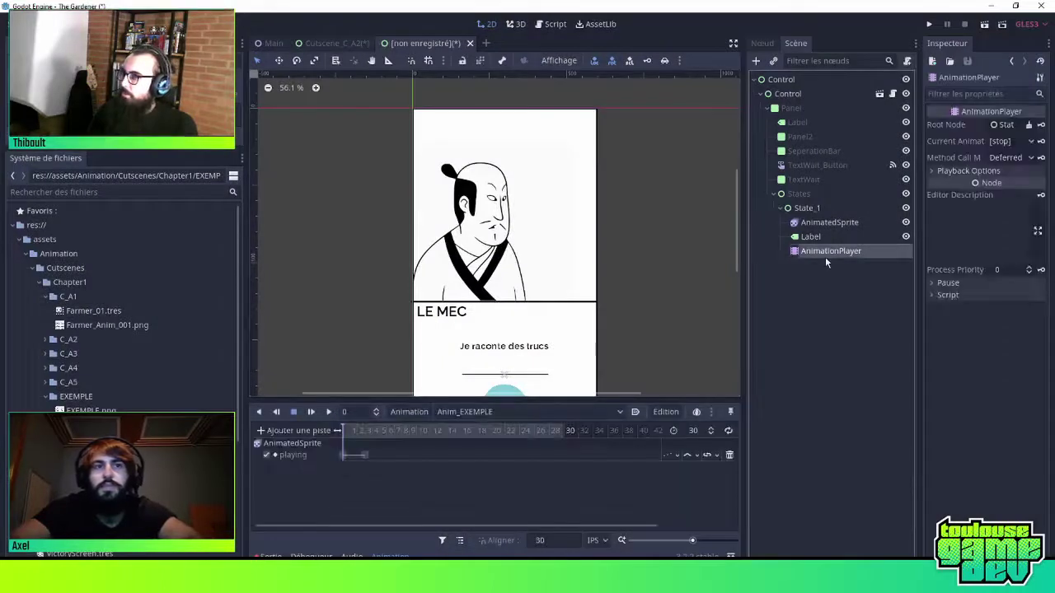
pyautogui.moveTo(394, 482); pyautogui.dragTo(334, 447)
pyautogui.press('Delete')
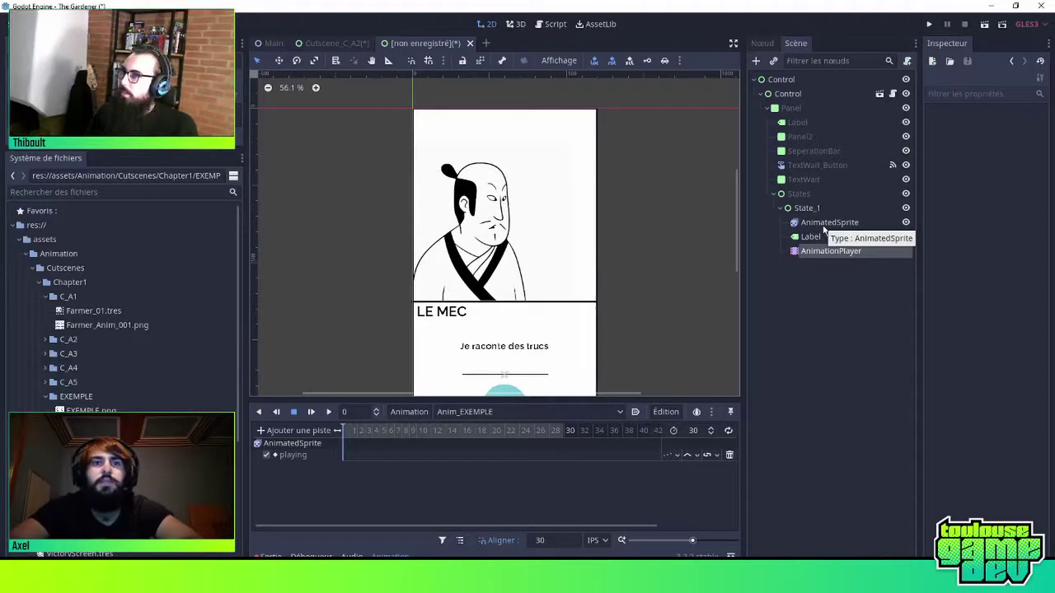
pyautogui.click(824, 230)
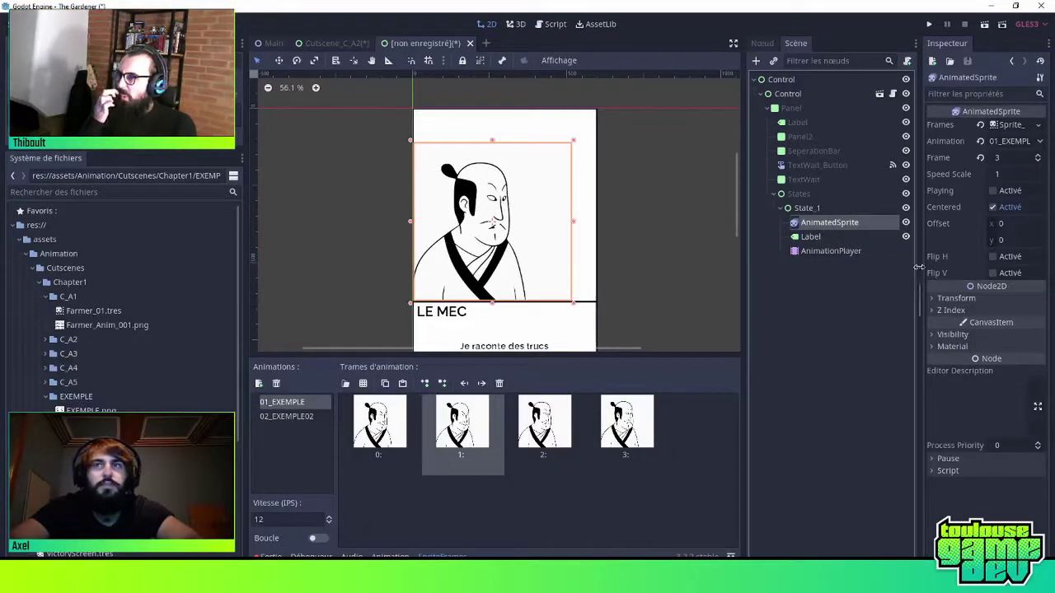
pyautogui.moveTo(920, 266); pyautogui.dragTo(900, 264)
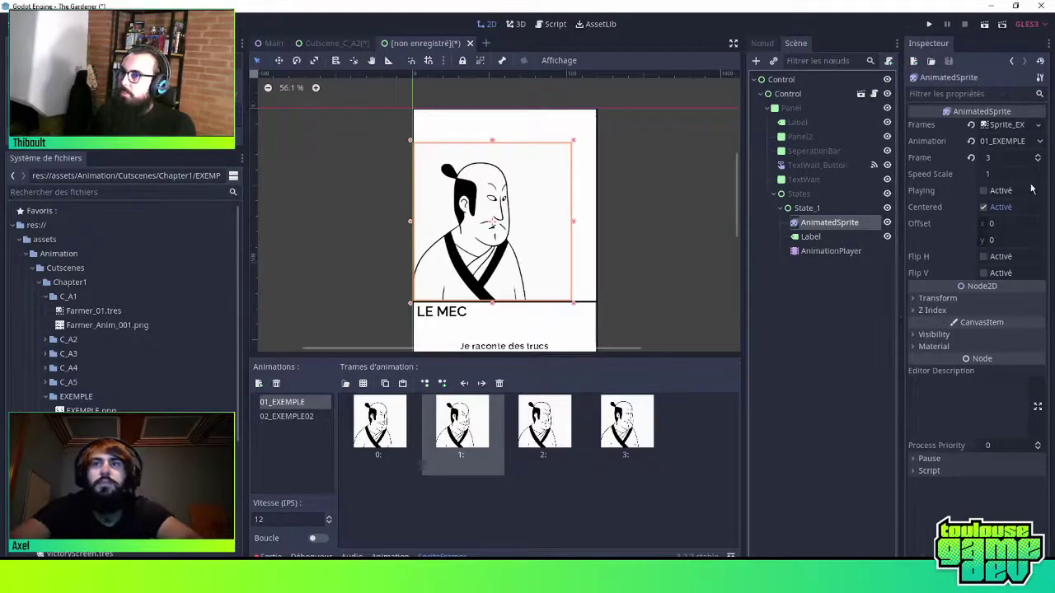
pyautogui.click(852, 238)
pyautogui.click(829, 251)
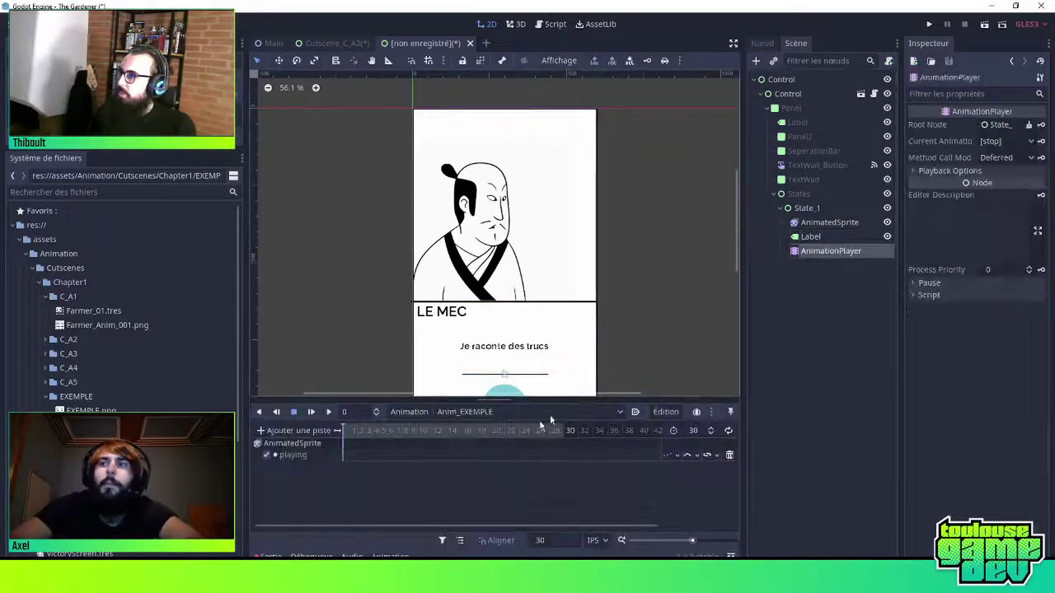
pyautogui.click(730, 458)
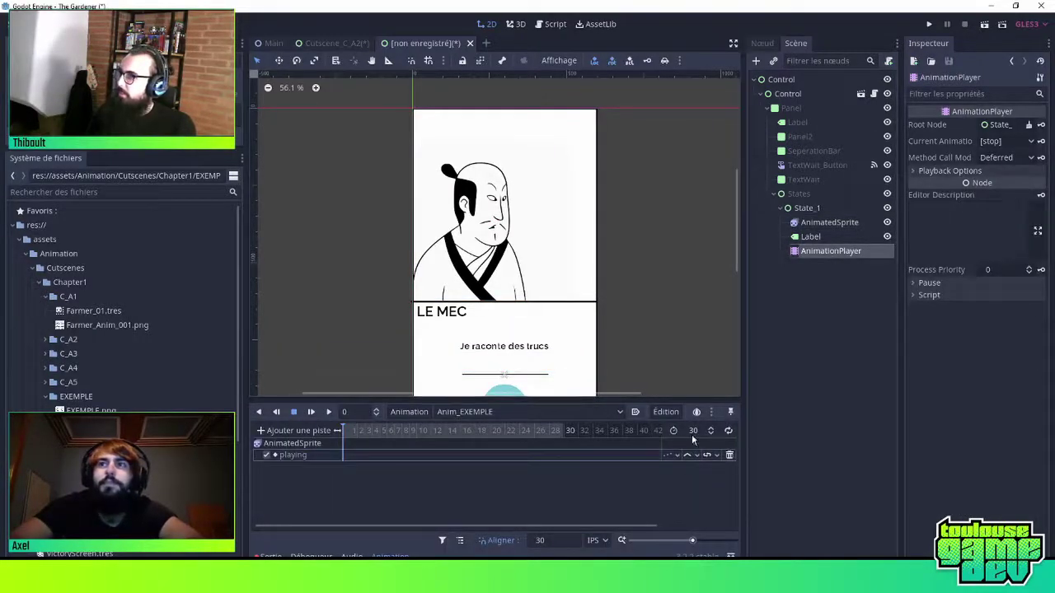
pyautogui.click(729, 455)
pyautogui.click(829, 224)
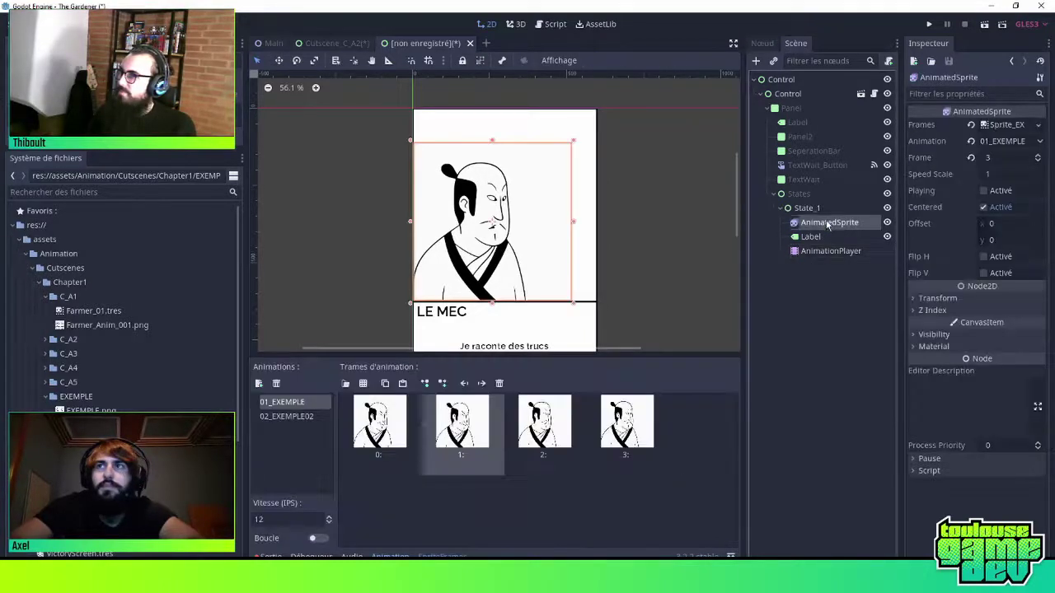
# Add a property track for the AnimatedSprite's playing property
pyautogui.click(829, 252)
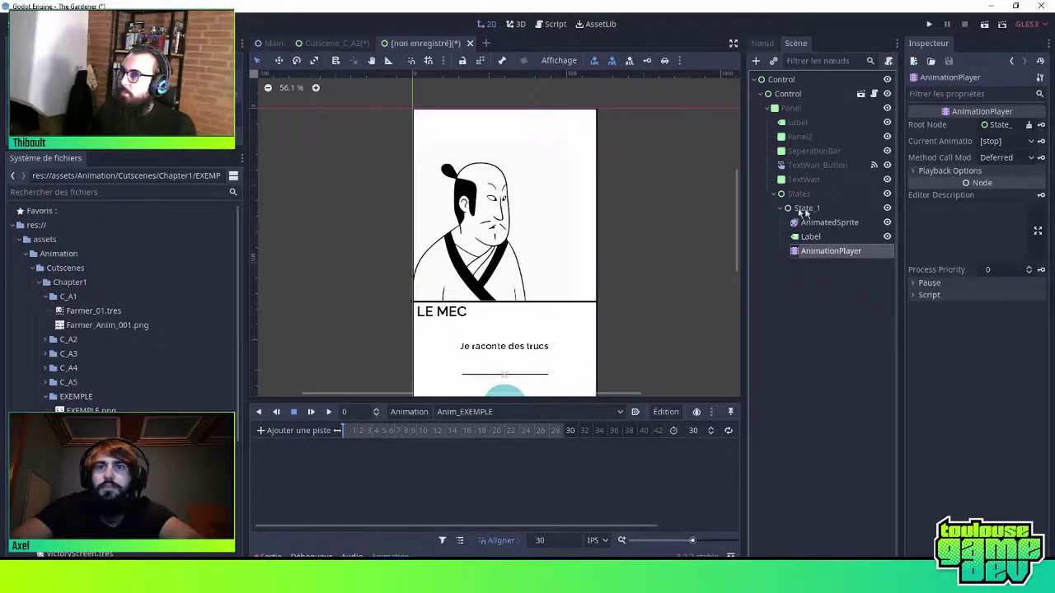
pyautogui.click(812, 225)
pyautogui.click(834, 253)
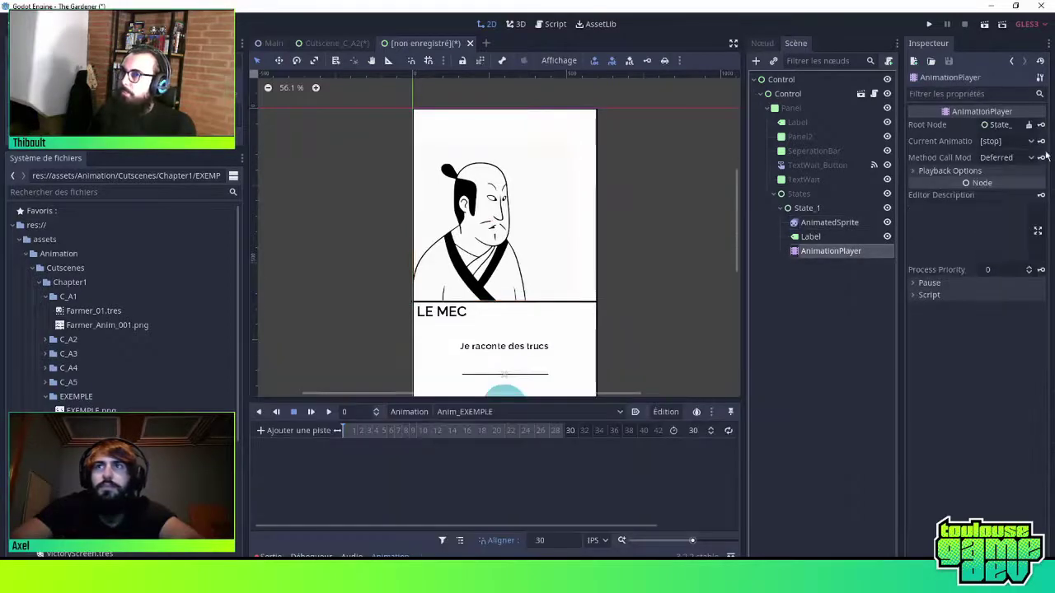
pyautogui.click(828, 222)
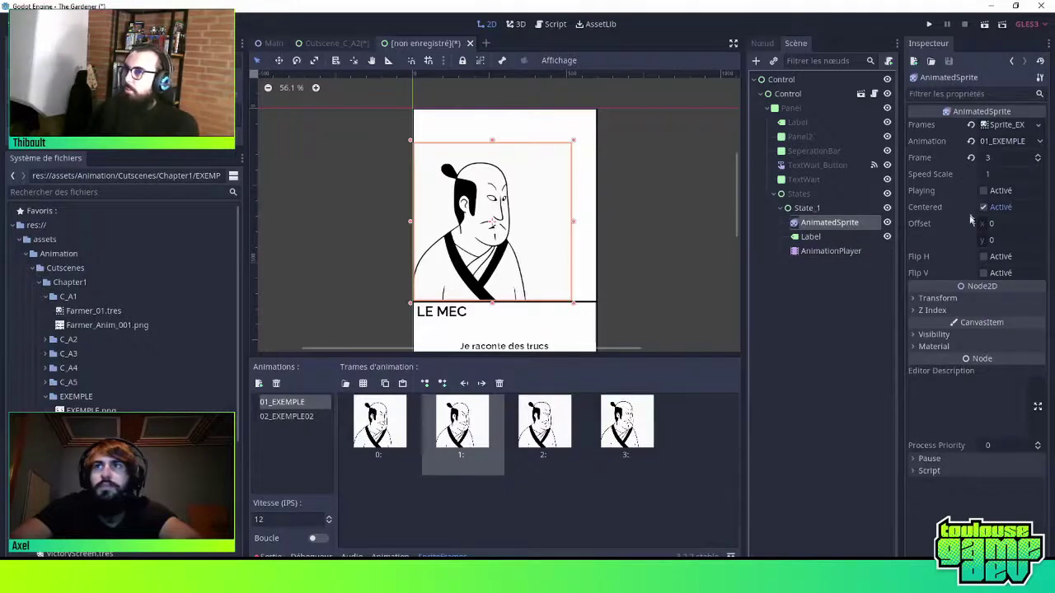
pyautogui.click(829, 251)
pyautogui.click(305, 430)
pyautogui.click(298, 447)
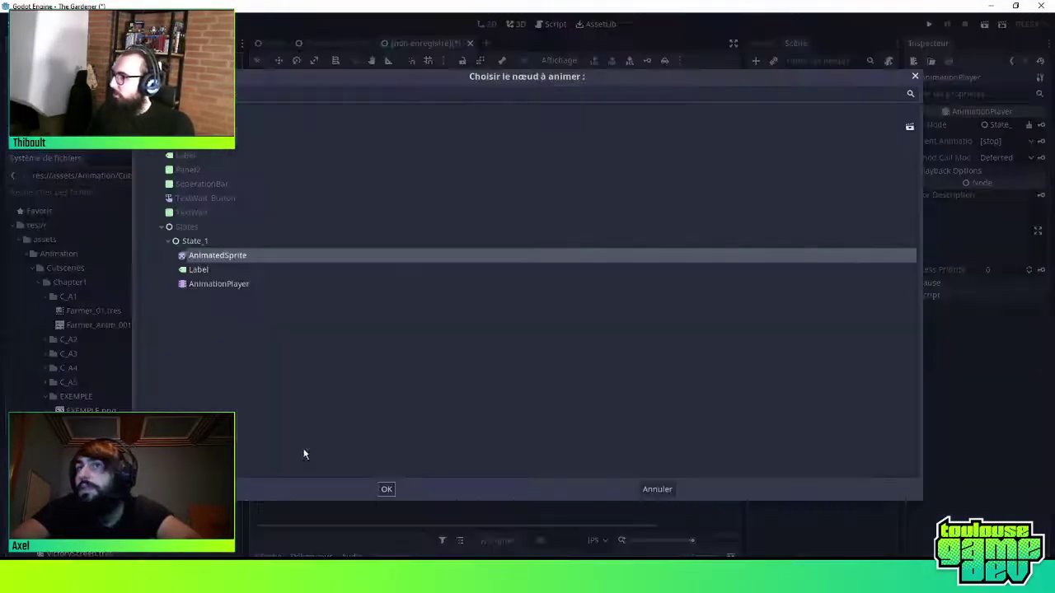
pyautogui.doubleClick(204, 251)
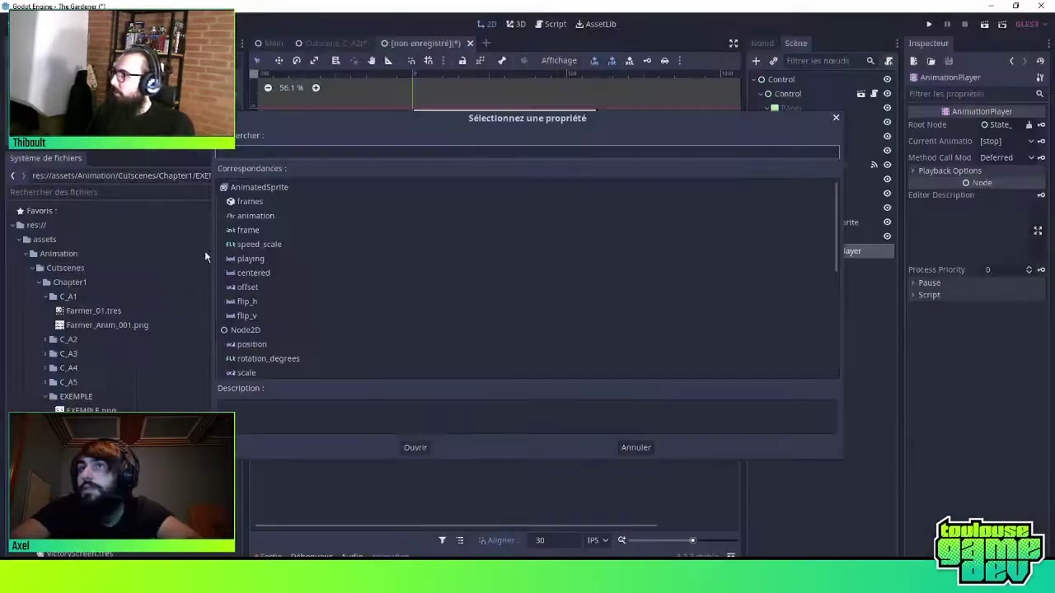
pyautogui.doubleClick(252, 258)
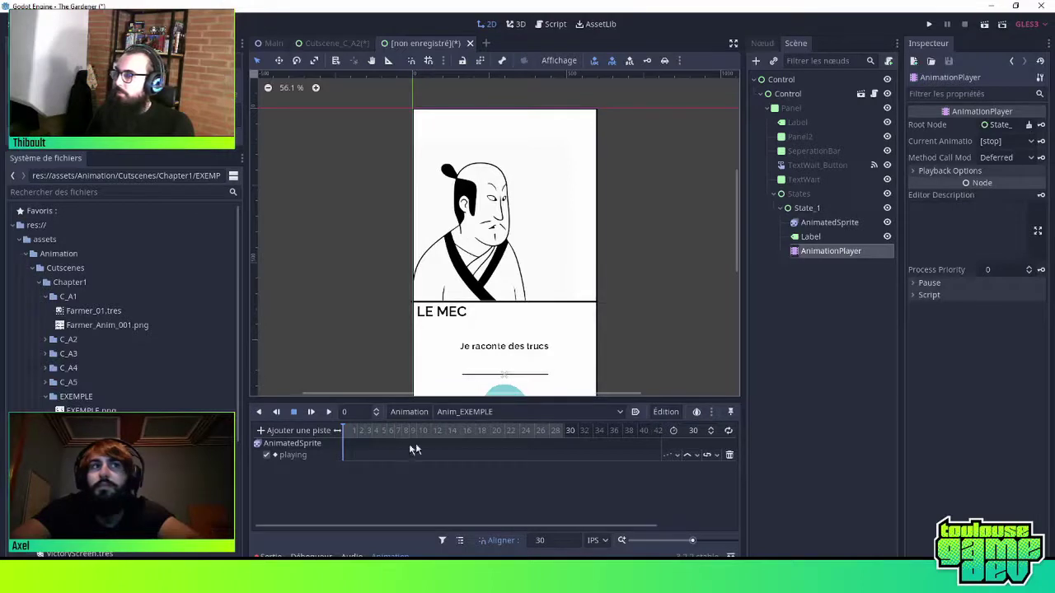
# Insert a playing key at frame 0, leaving its value unchecked
pyautogui.rightClick(355, 456)
pyautogui.click(379, 463)
pyautogui.click(344, 455)
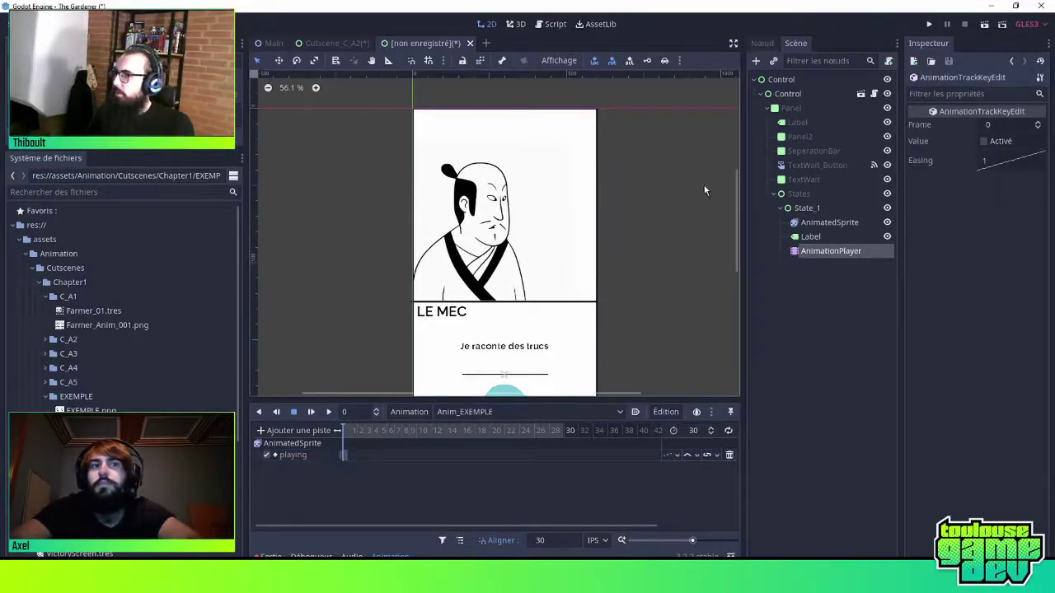
pyautogui.click(820, 224)
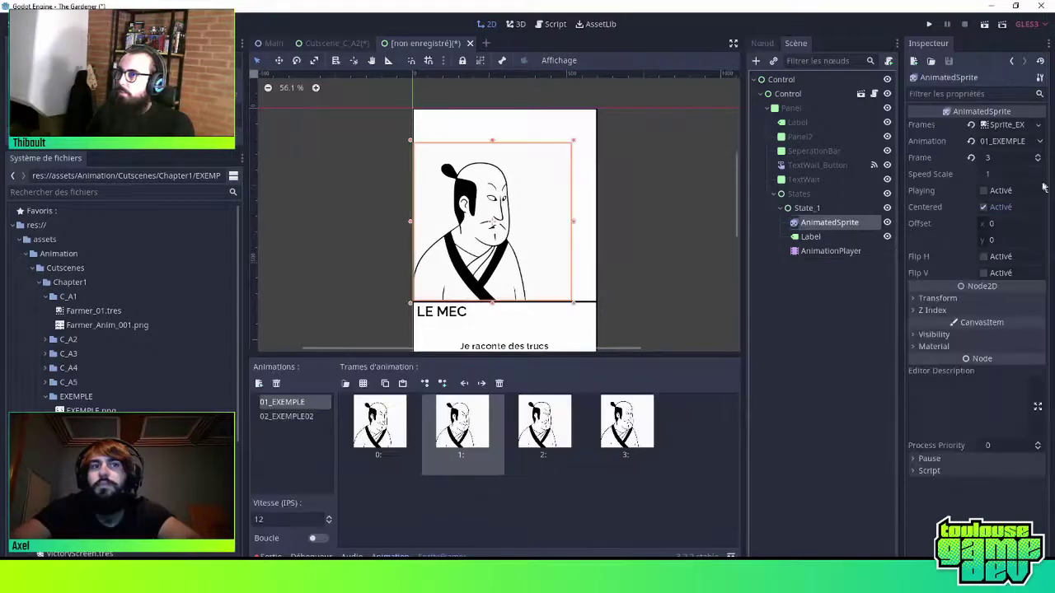
pyautogui.moveTo(905, 200); pyautogui.dragTo(894, 200)
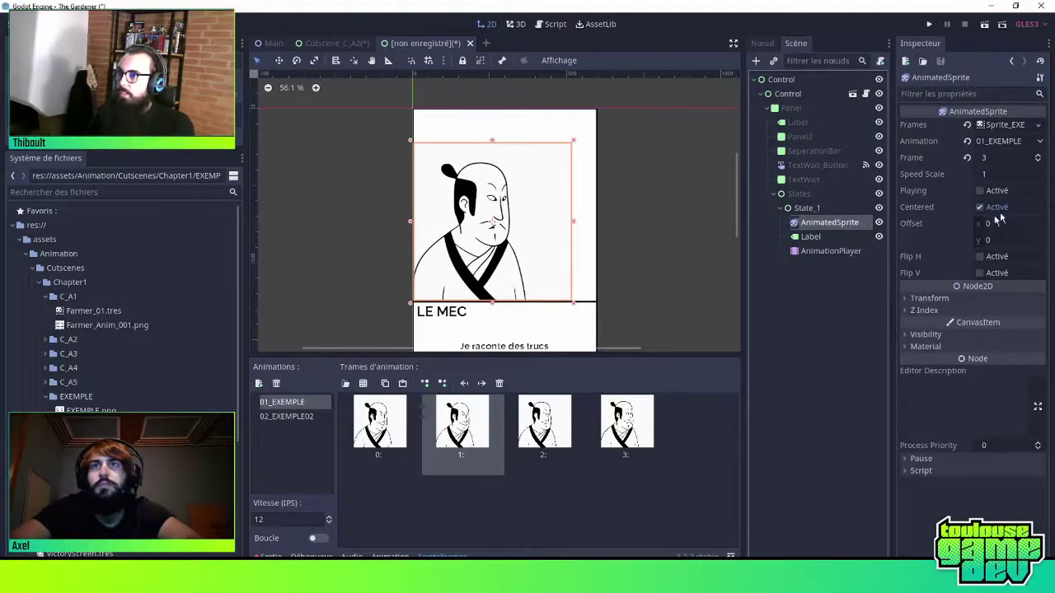
pyautogui.moveTo(891, 258); pyautogui.dragTo(890, 258)
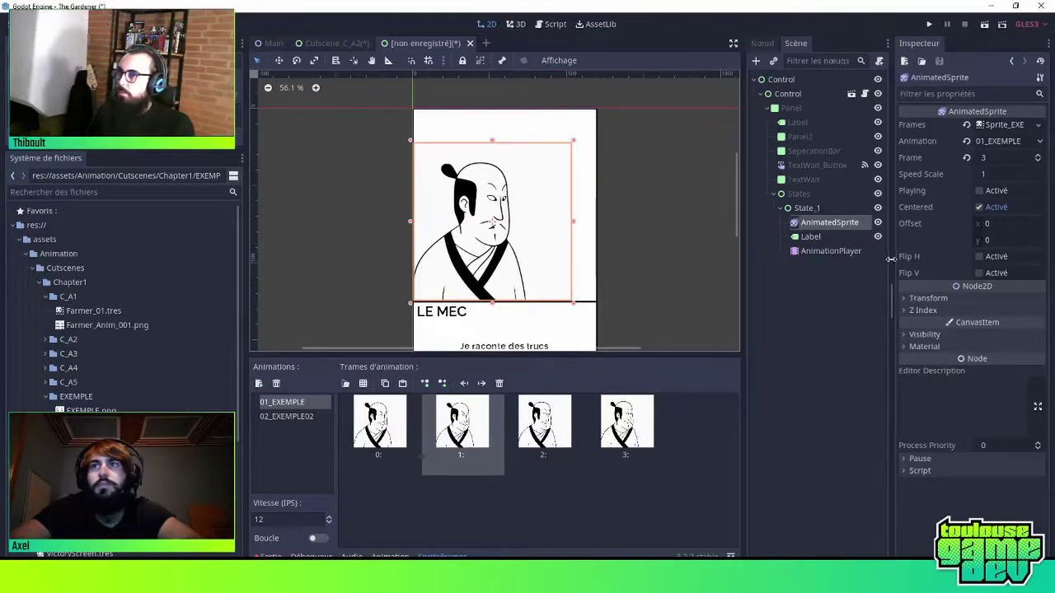
pyautogui.click(831, 252)
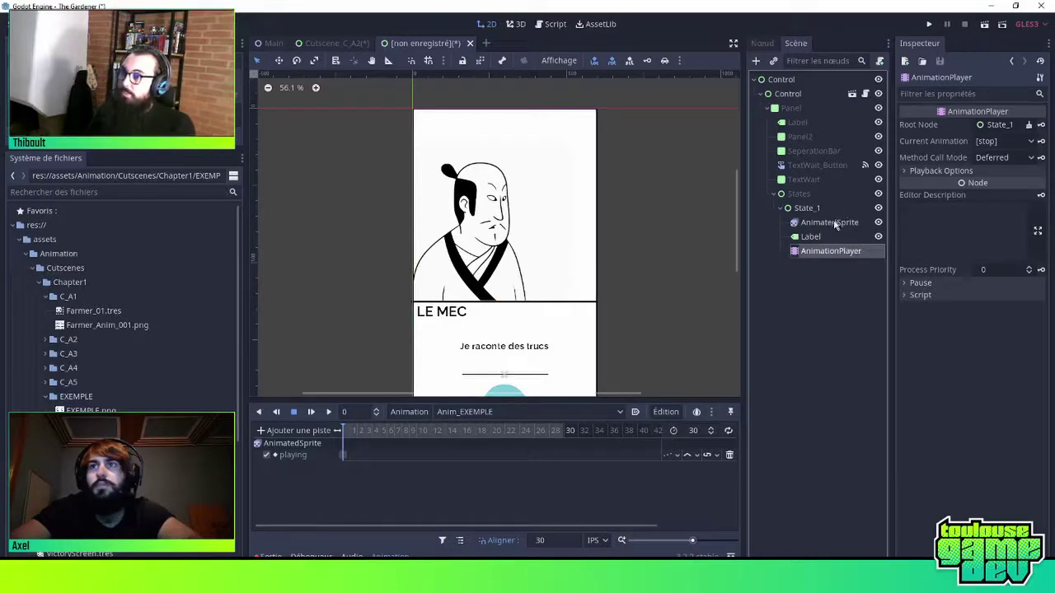
# Review Cutscene_C_A2's AnimatedSprite, AnimationPlayer2 and Dial nodes, then return to the example scene's Label
pyautogui.click(334, 43)
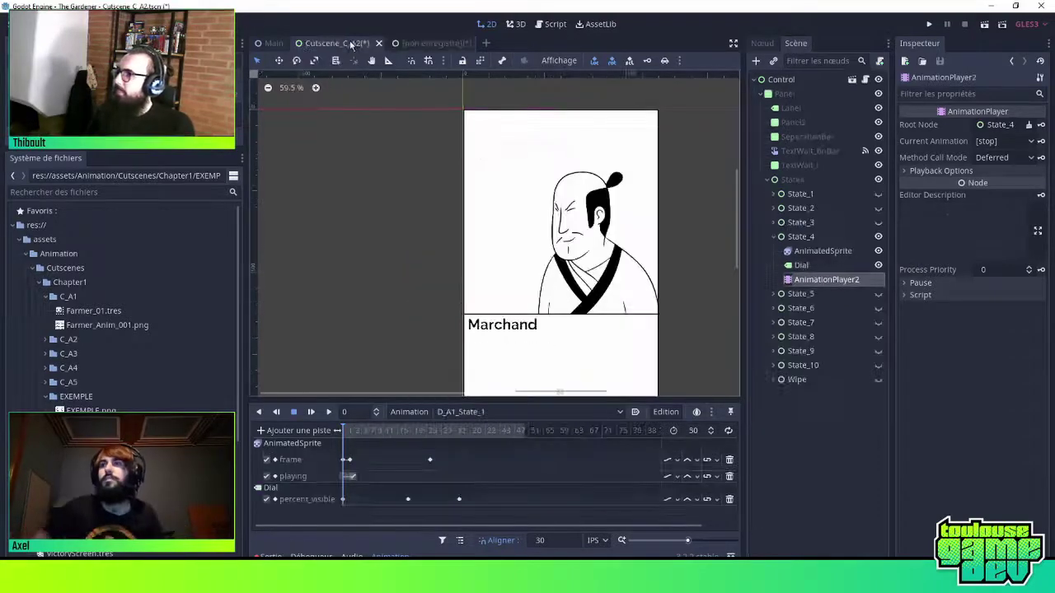
pyautogui.click(816, 253)
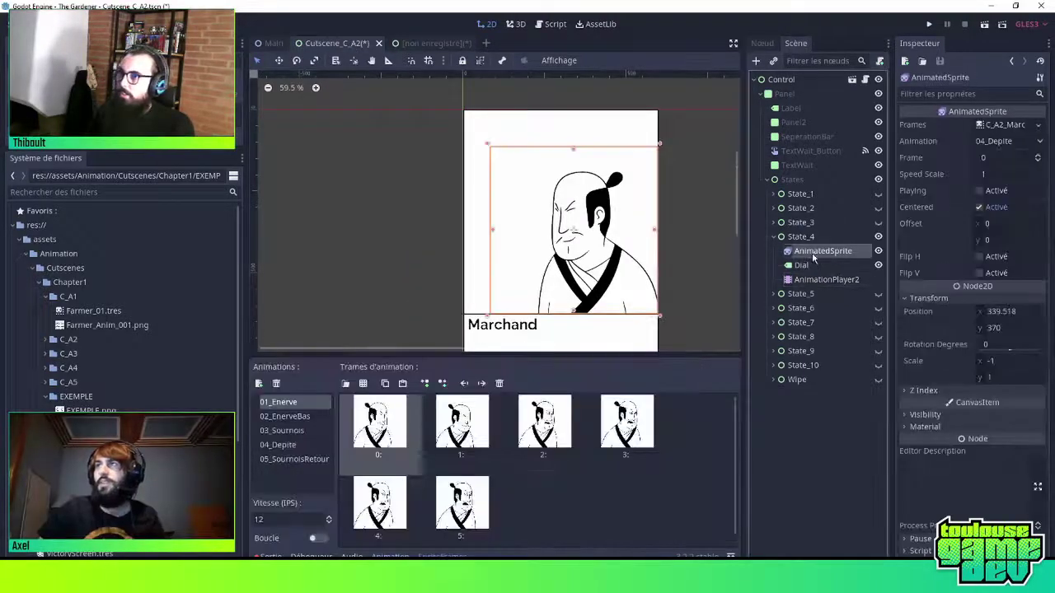
pyautogui.click(824, 280)
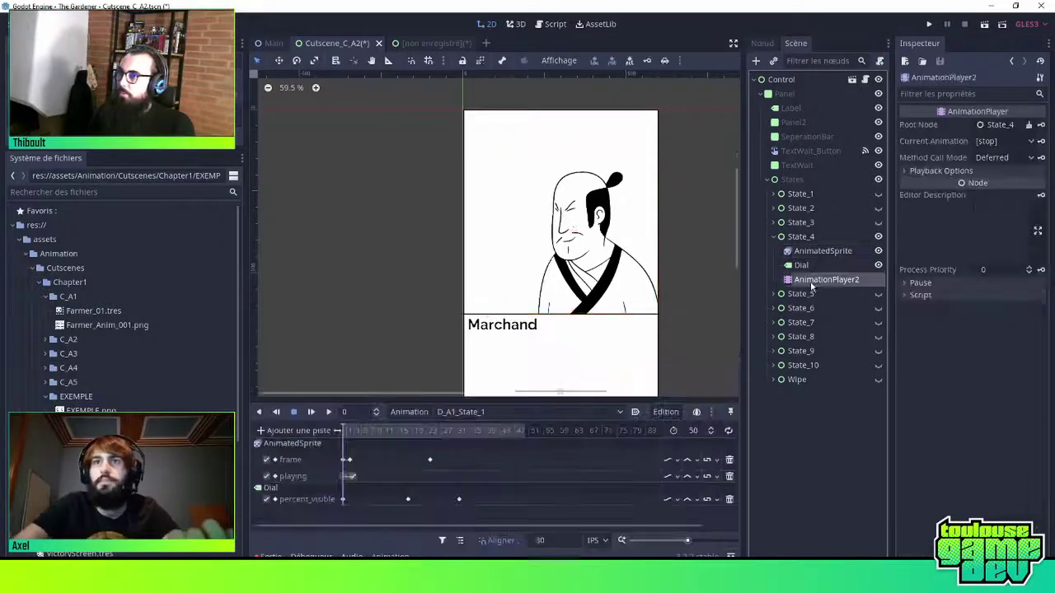
pyautogui.click(812, 265)
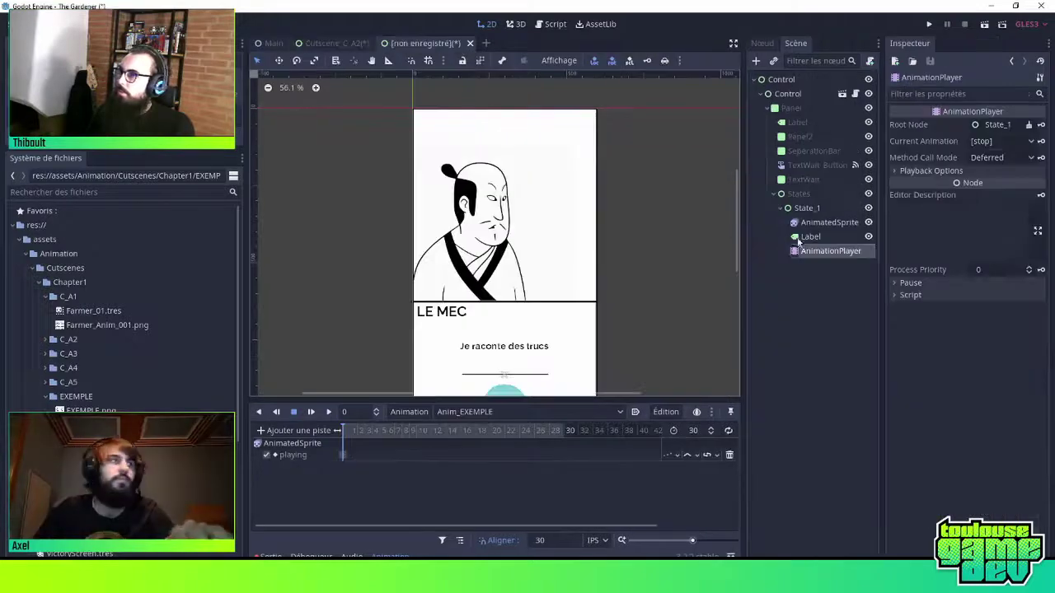
pyautogui.click(804, 237)
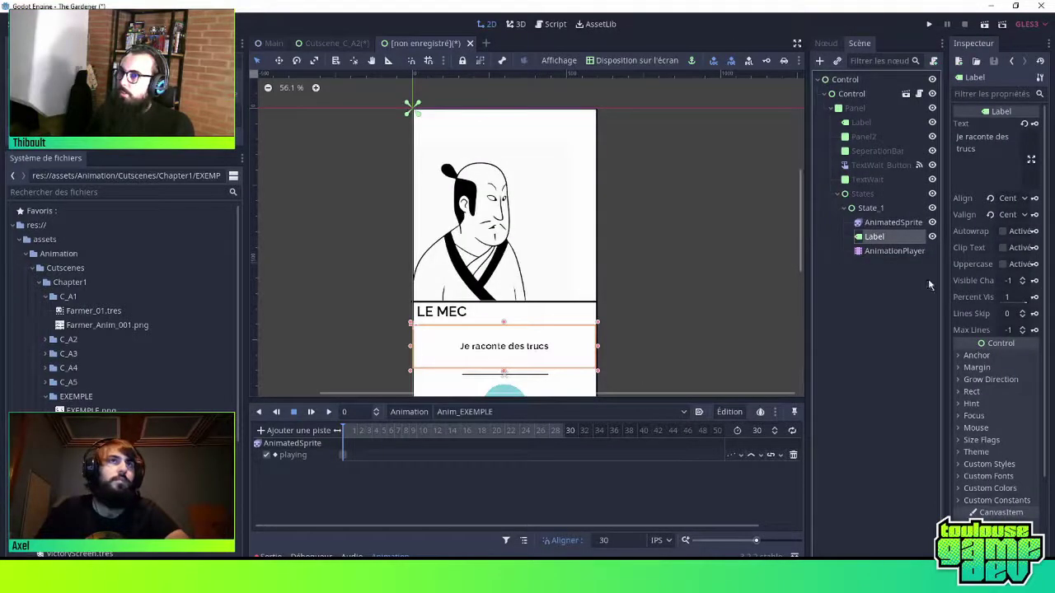
pyautogui.moveTo(944, 284); pyautogui.dragTo(907, 284)
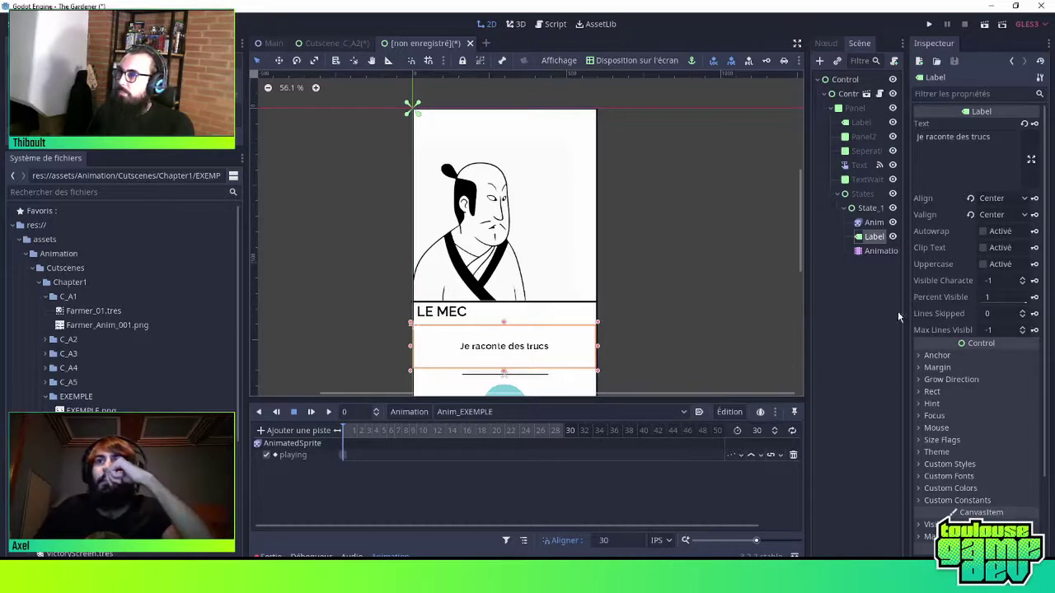
pyautogui.moveTo(904, 317)
pyautogui.mouseDown()
pyautogui.moveTo(947, 316)
pyautogui.moveTo(906, 313)
pyautogui.mouseUp()
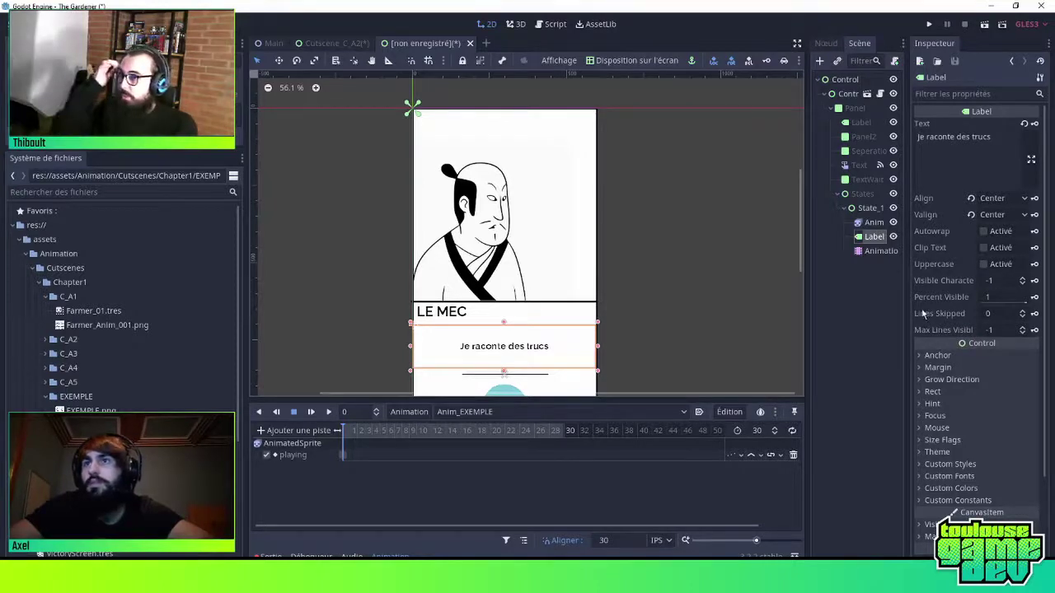
# Widen the scene tree, select the playing-track key, and preview Anim_EXEMPLE
pyautogui.click(875, 224)
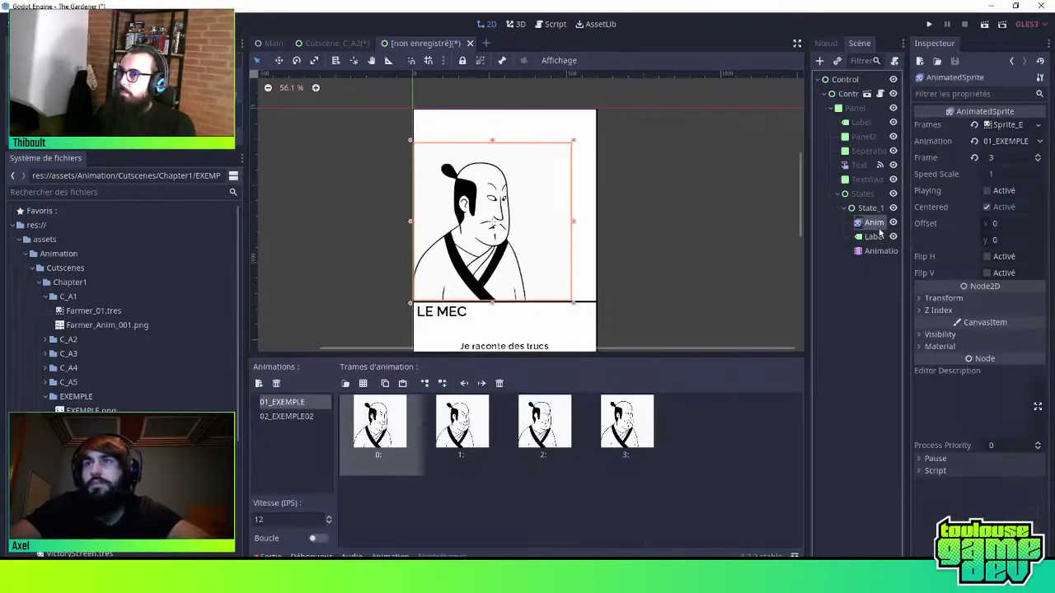
pyautogui.moveTo(904, 243); pyautogui.dragTo(923, 244)
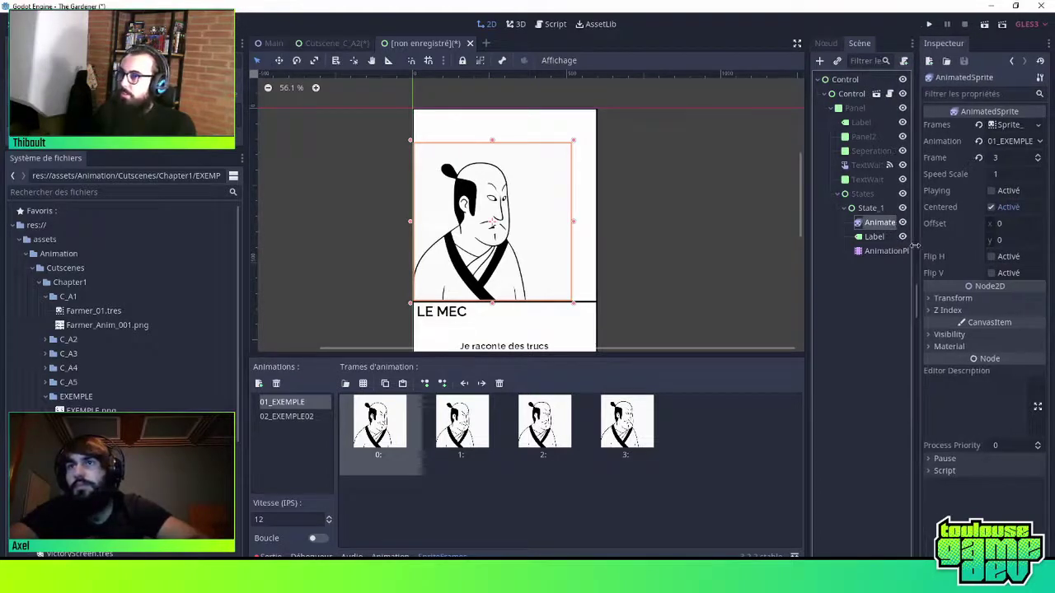
pyautogui.click(884, 252)
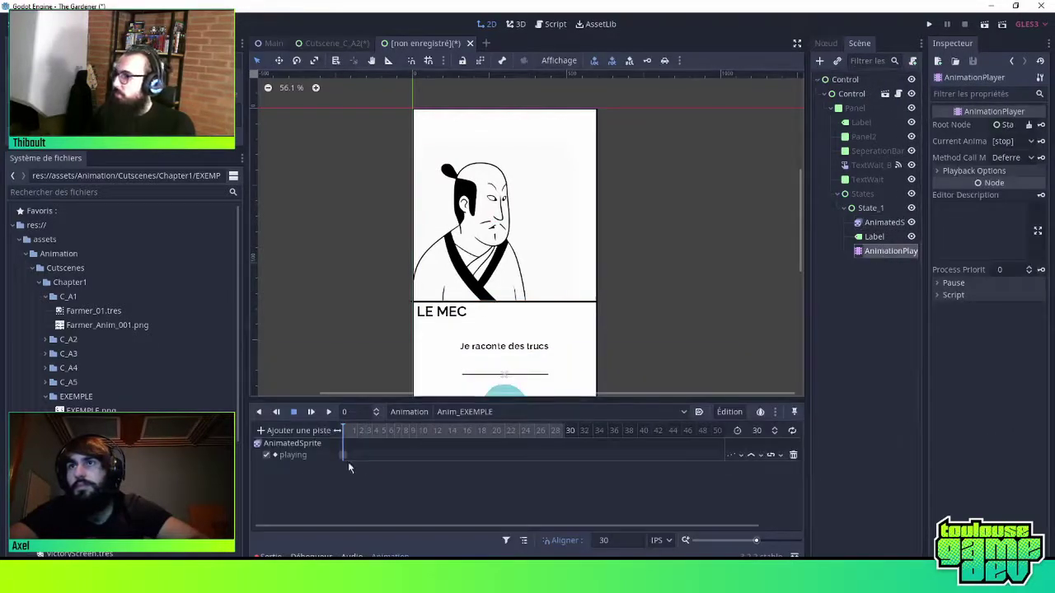
pyautogui.click(356, 430)
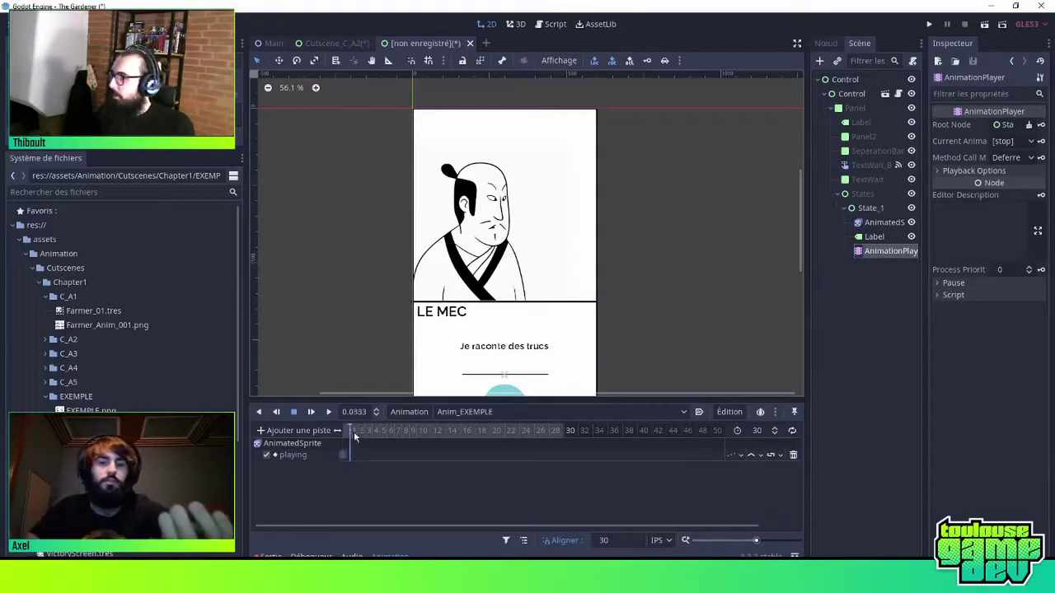
pyautogui.click(353, 430)
pyautogui.click(342, 455)
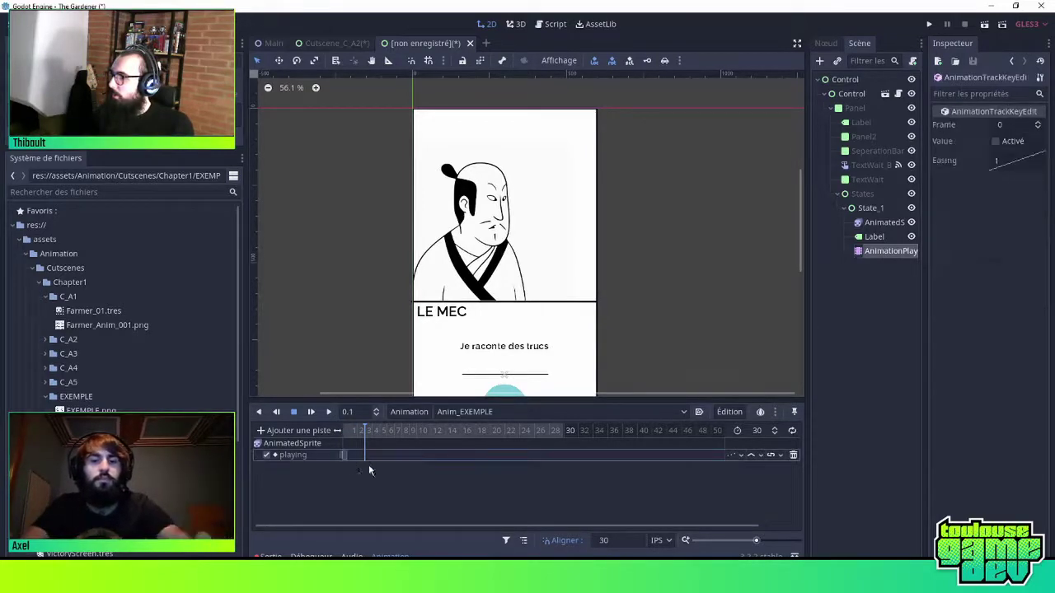
pyautogui.click(311, 412)
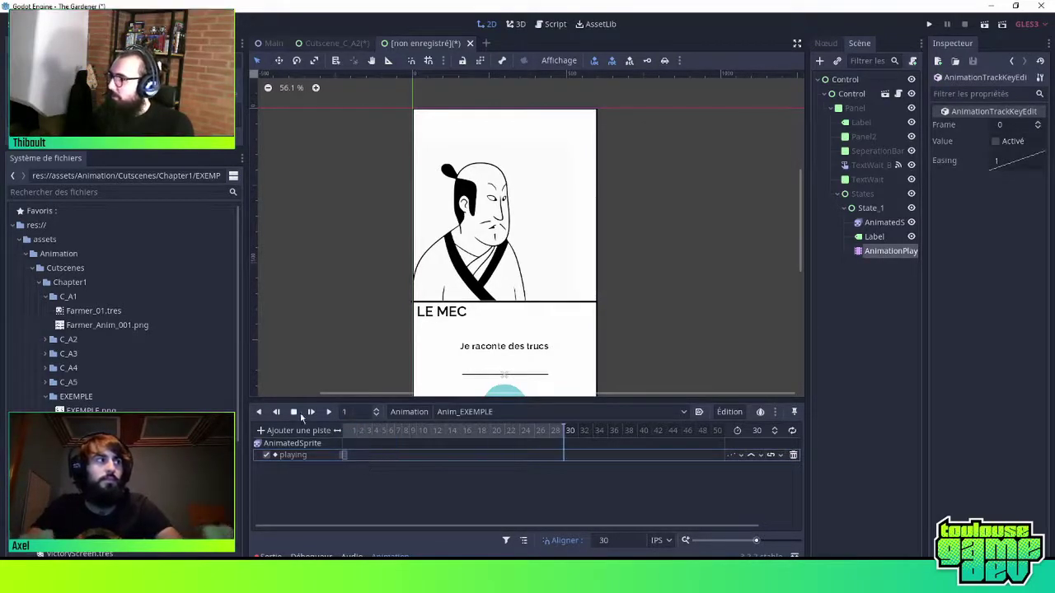
pyautogui.click(366, 432)
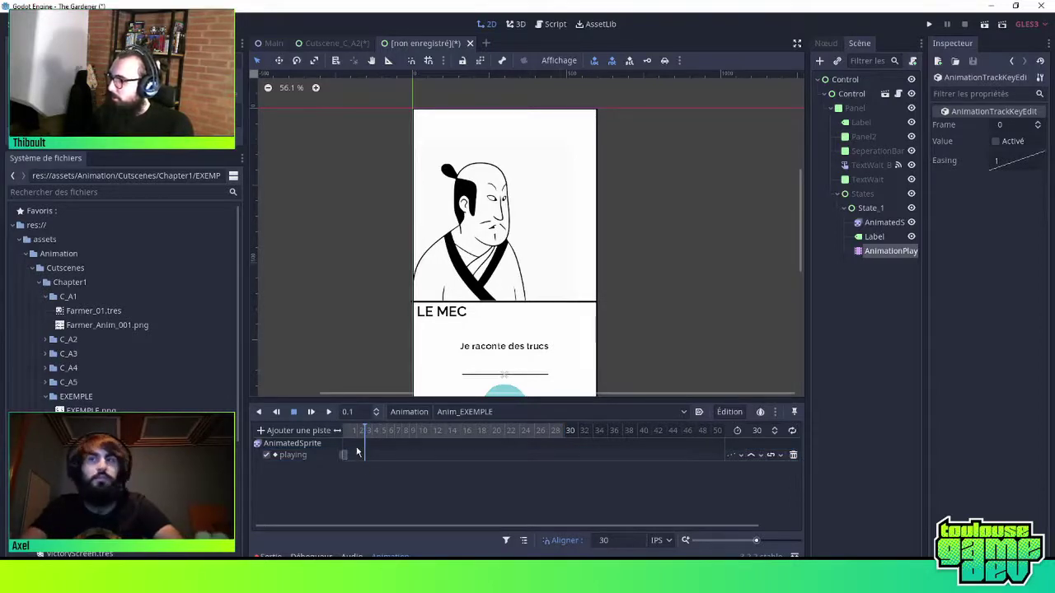
# Make the playing key at frame 4 turn playing on, then preview the animation
pyautogui.hotkey('ctrl', 'd')
pyautogui.click(344, 455)
pyautogui.moveTo(348, 455); pyautogui.dragTo(343, 458)
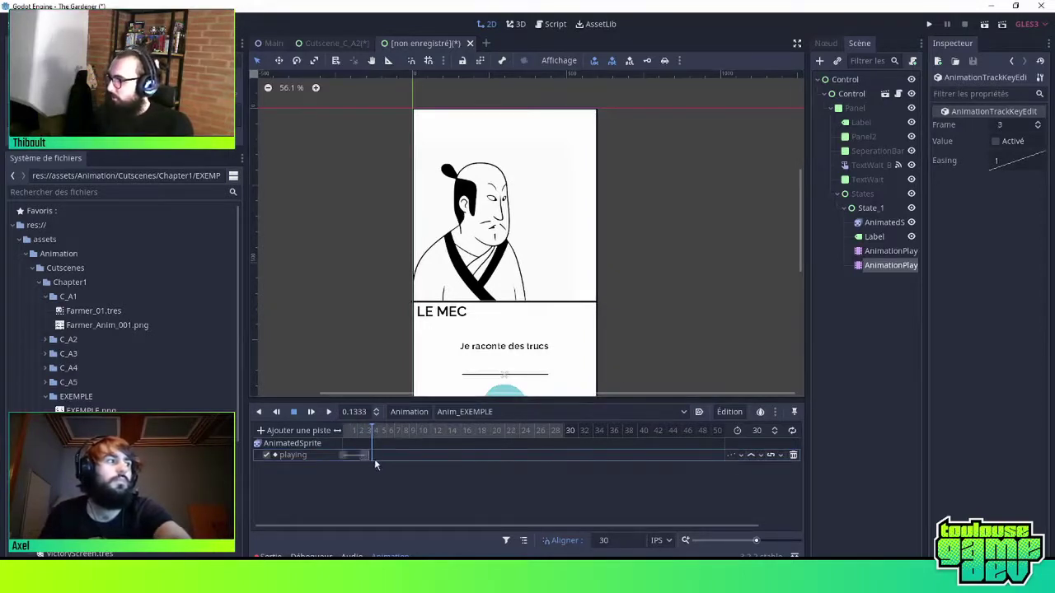
pyautogui.click(373, 457)
pyautogui.click(996, 141)
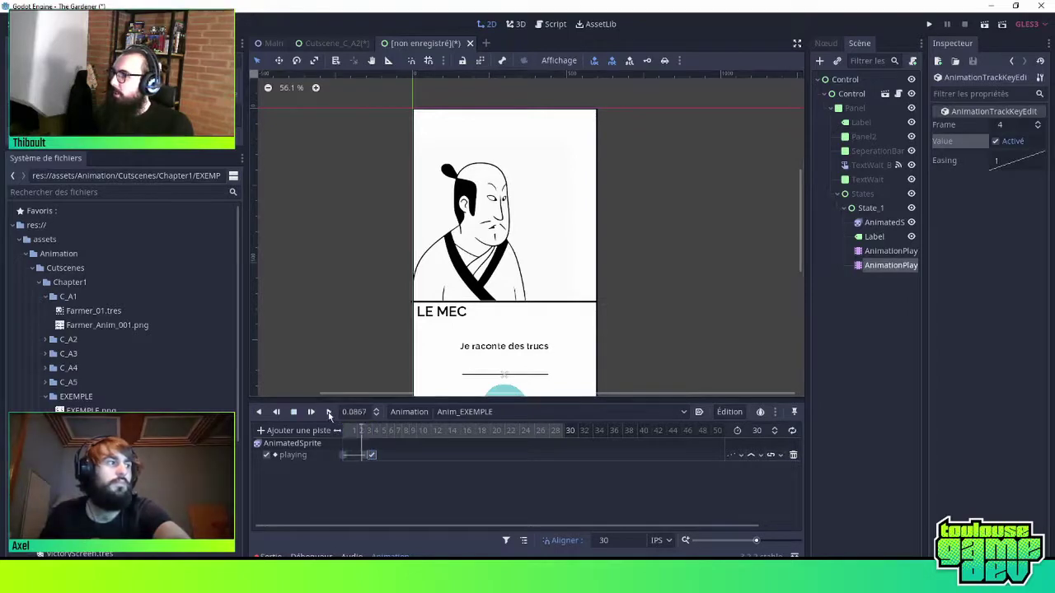
pyautogui.click(311, 411)
# Check the sprite's current frame and delete the duplicate AnimationPlayer2 node
pyautogui.click(875, 224)
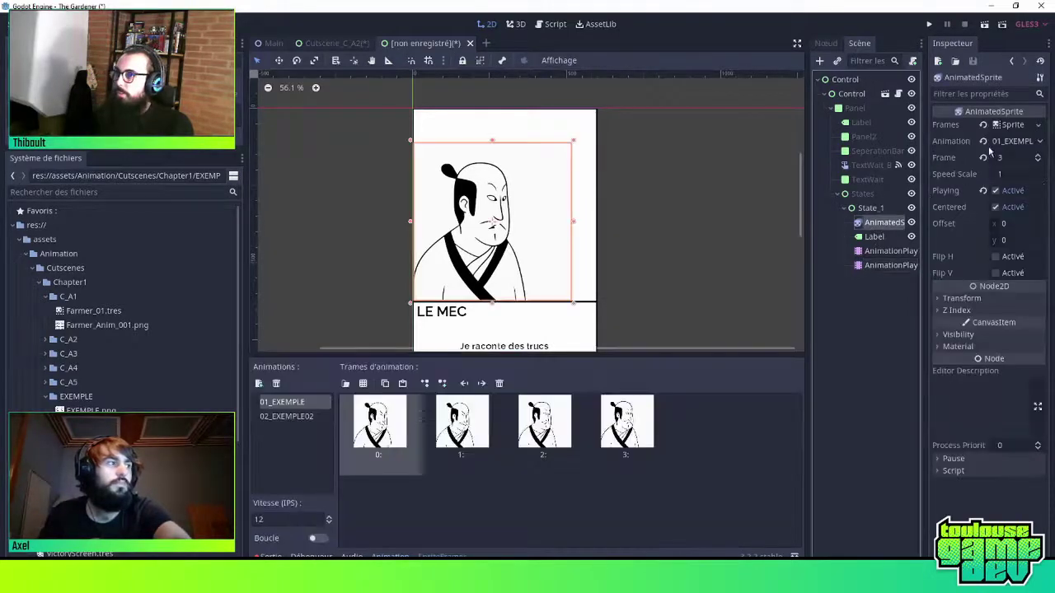
pyautogui.click(1038, 157)
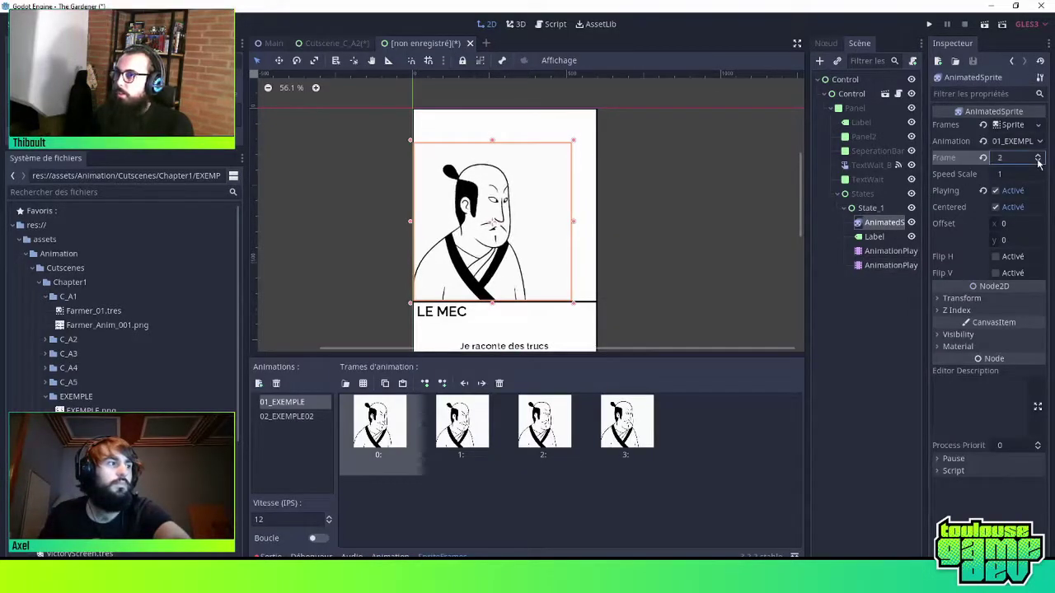
pyautogui.click(877, 265)
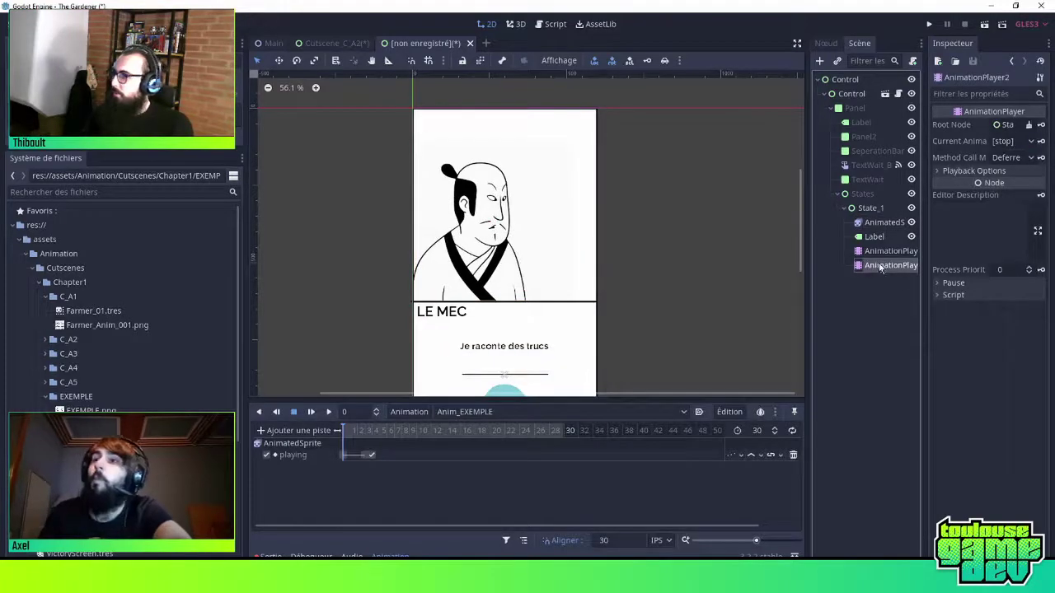
pyautogui.press('Delete')
pyautogui.click(491, 301)
# Move the playing key from frame 4 to 5, set it on, and reset the sprite frame to 0
pyautogui.click(890, 251)
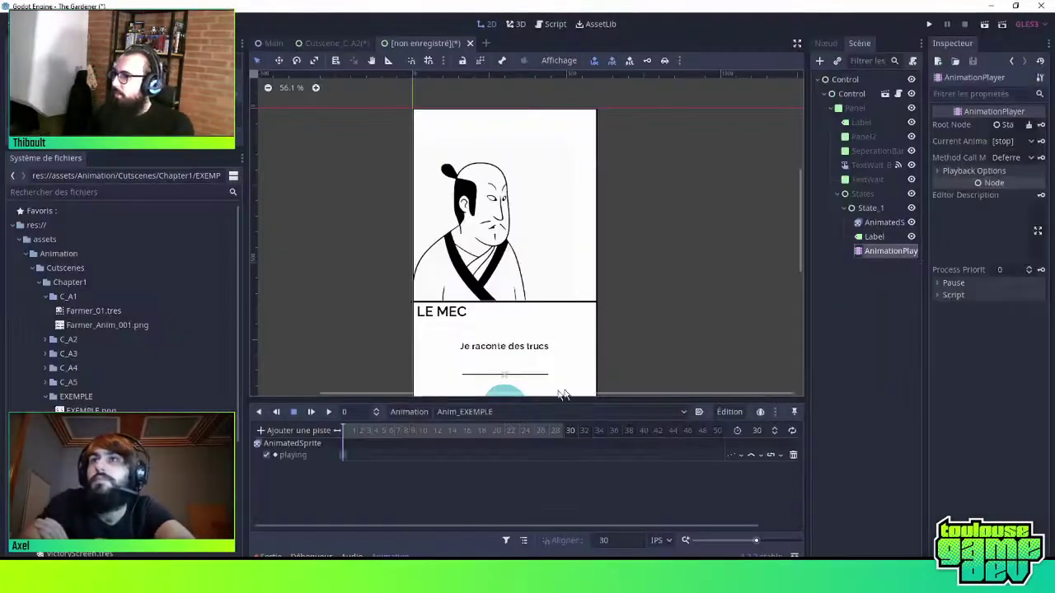
pyautogui.click(346, 457)
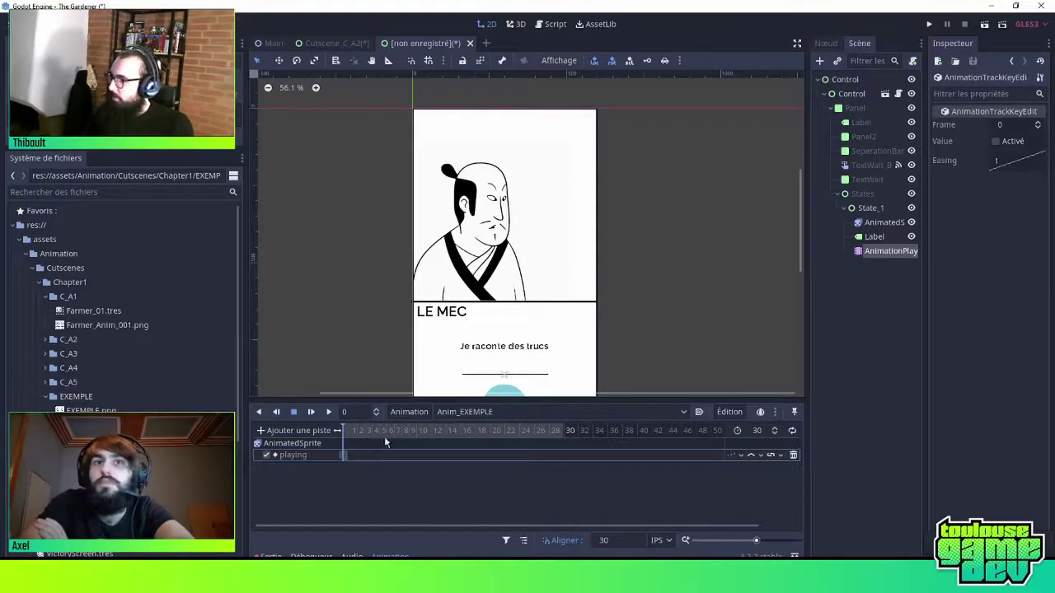
pyautogui.click(360, 432)
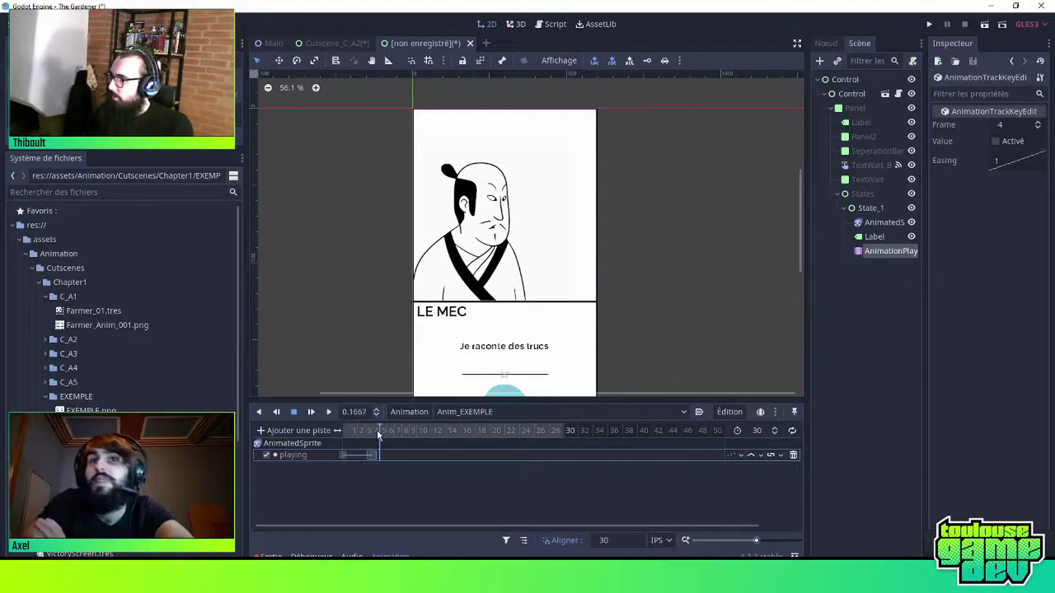
pyautogui.moveTo(372, 455); pyautogui.dragTo(380, 455)
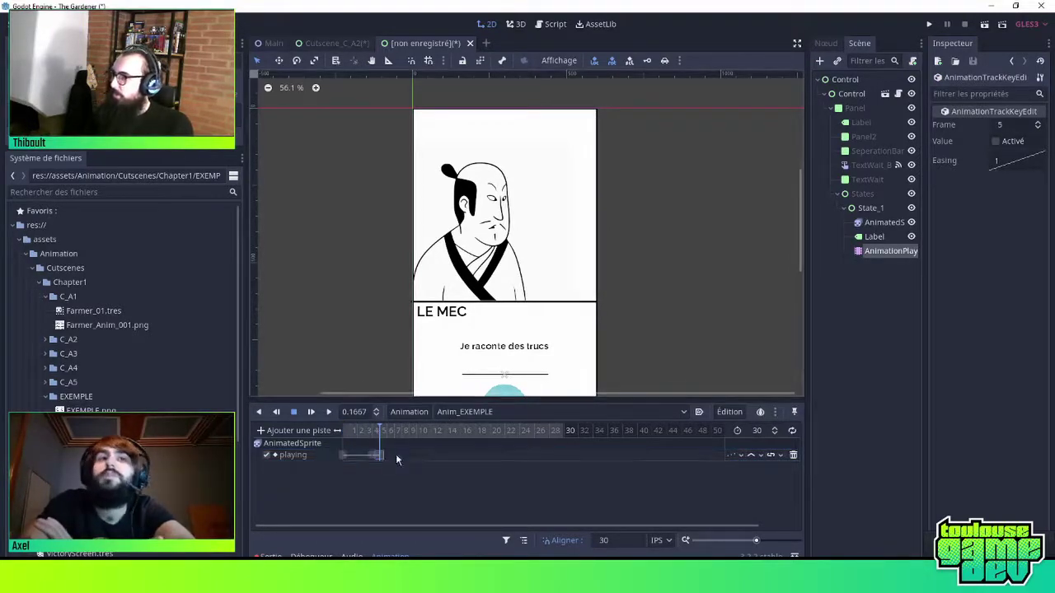
pyautogui.click(995, 141)
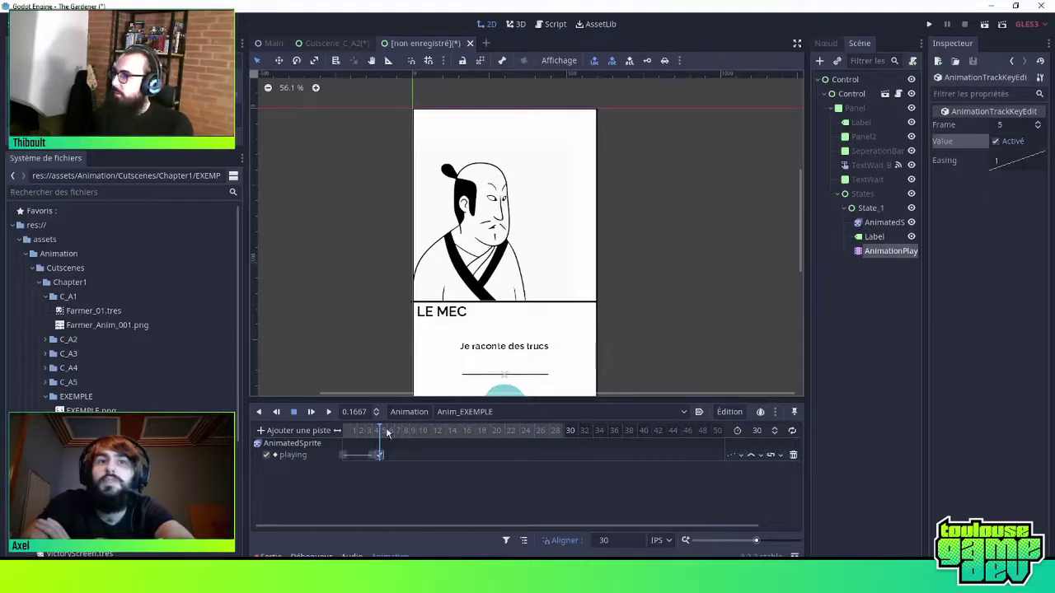
pyautogui.moveTo(363, 430); pyautogui.dragTo(322, 432)
pyautogui.click(878, 222)
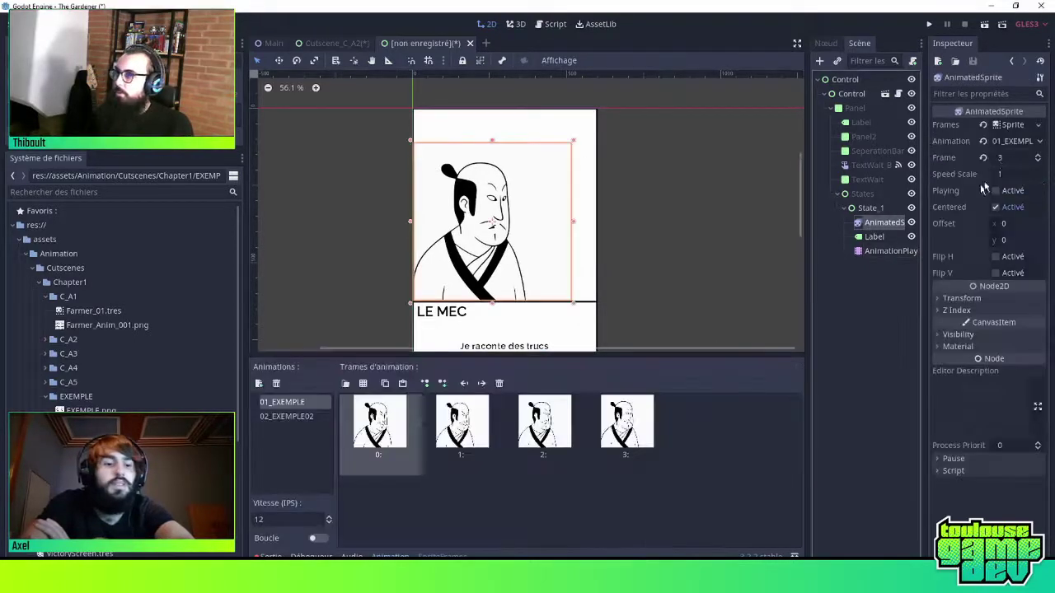
pyautogui.click(1038, 161)
pyautogui.click(1037, 161)
pyautogui.click(1038, 161)
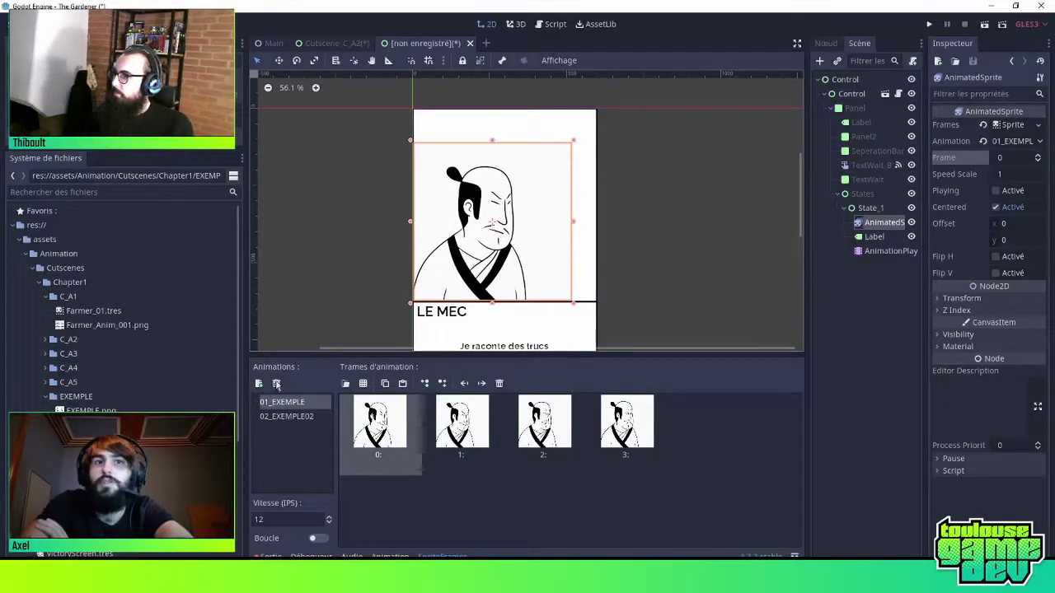
# Drag the playing key to about 0.5 s, reset the sprite frame to 0, and preview
pyautogui.click(876, 252)
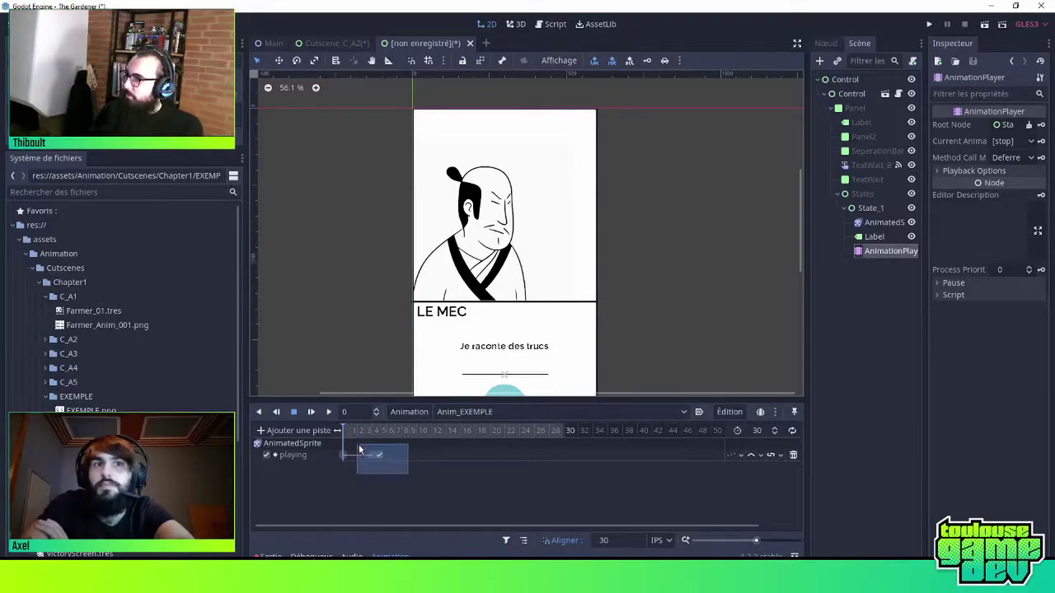
pyautogui.click(380, 458)
pyautogui.moveTo(377, 461); pyautogui.dragTo(435, 472)
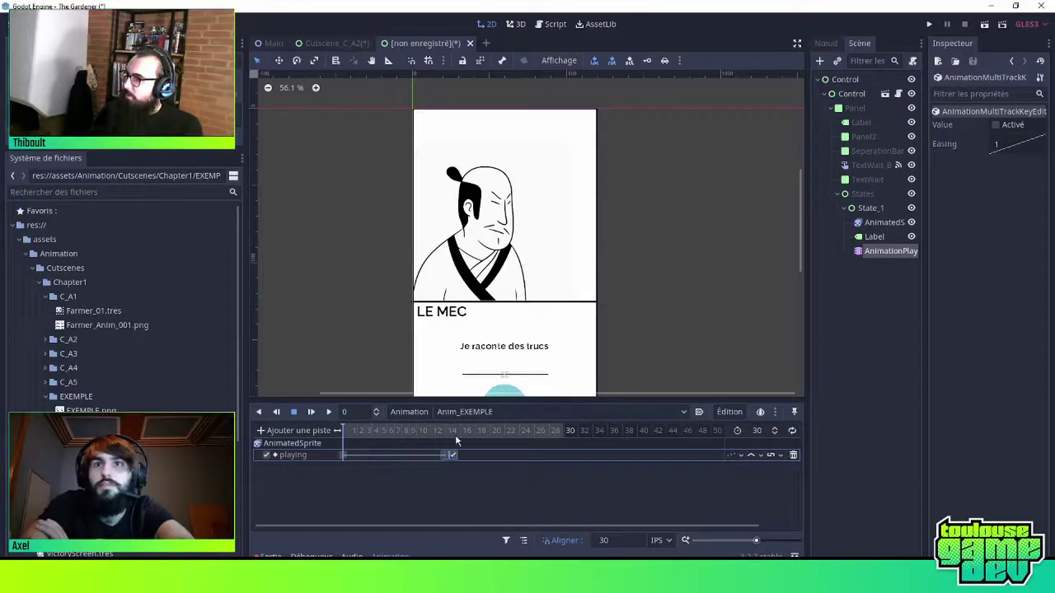
pyautogui.click(455, 435)
pyautogui.moveTo(366, 442); pyautogui.dragTo(364, 437)
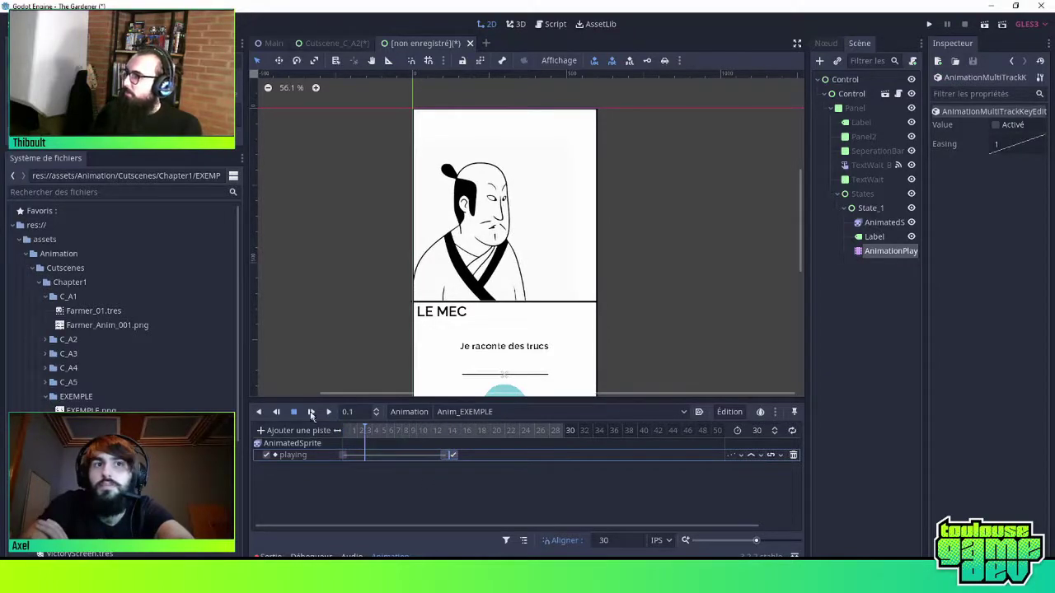
pyautogui.click(877, 224)
pyautogui.click(1038, 162)
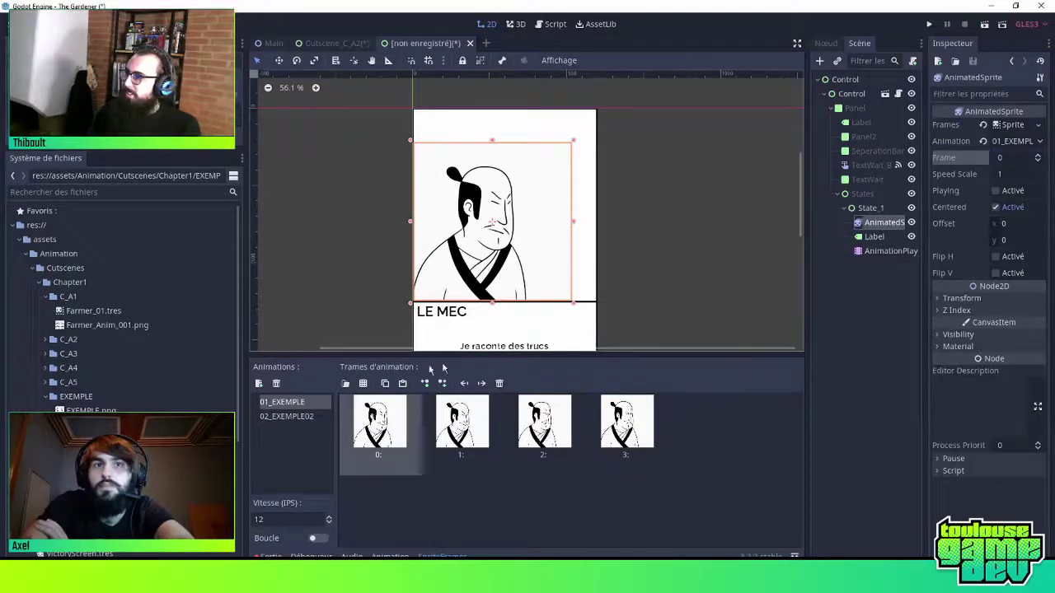
pyautogui.click(889, 251)
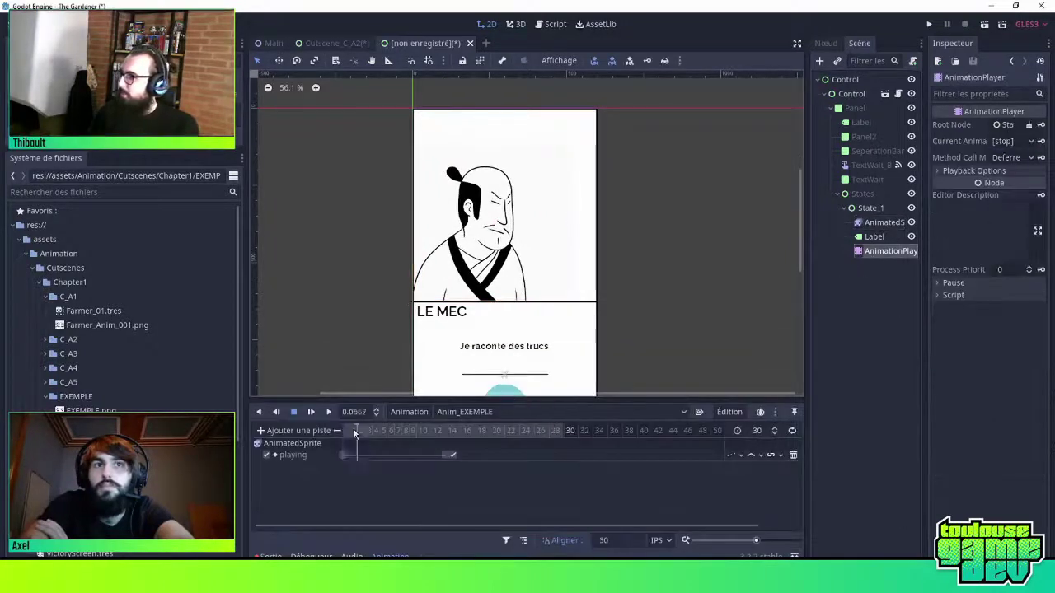
pyautogui.click(329, 412)
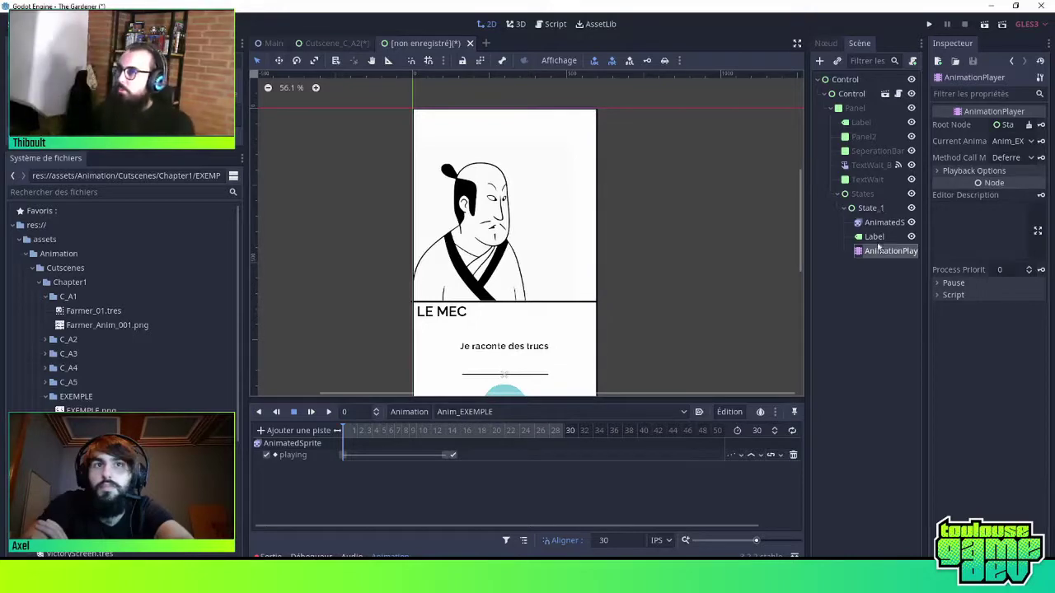
# Add a property track for the AnimatedSprite's frame property
pyautogui.click(289, 430)
pyautogui.click(303, 448)
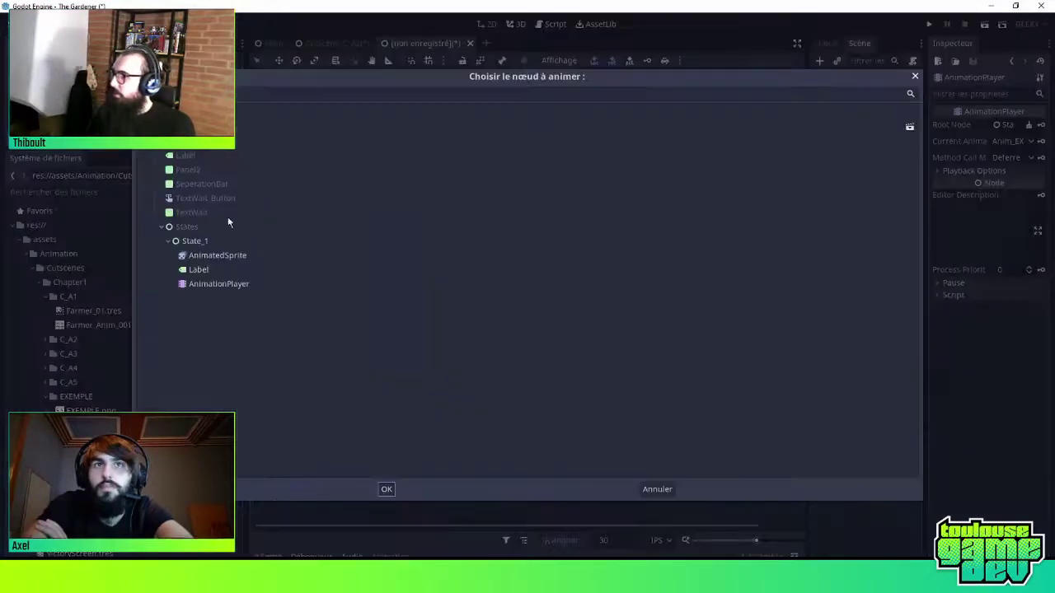
pyautogui.doubleClick(218, 257)
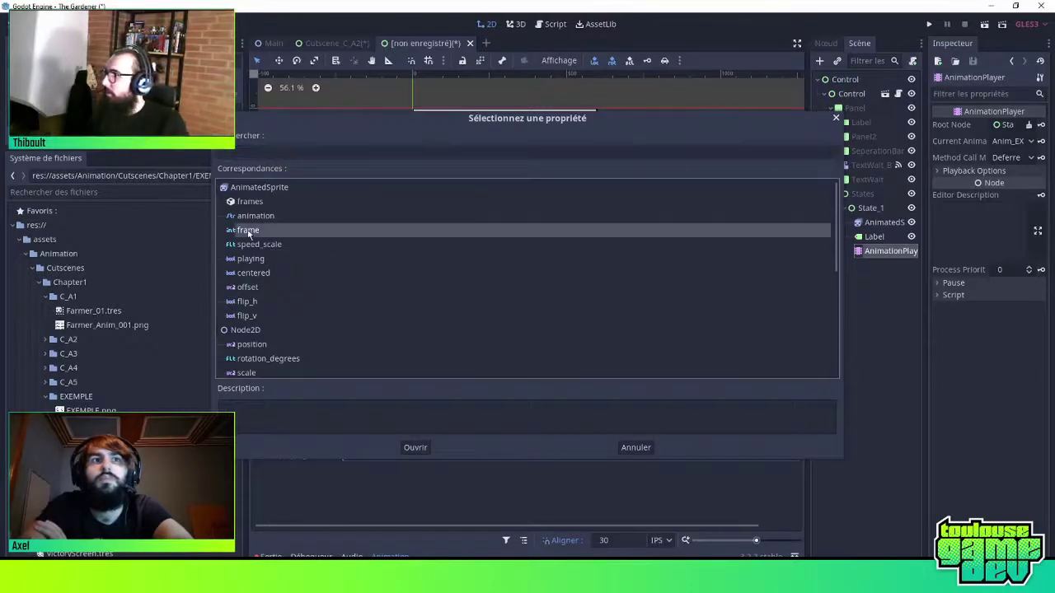
pyautogui.doubleClick(248, 230)
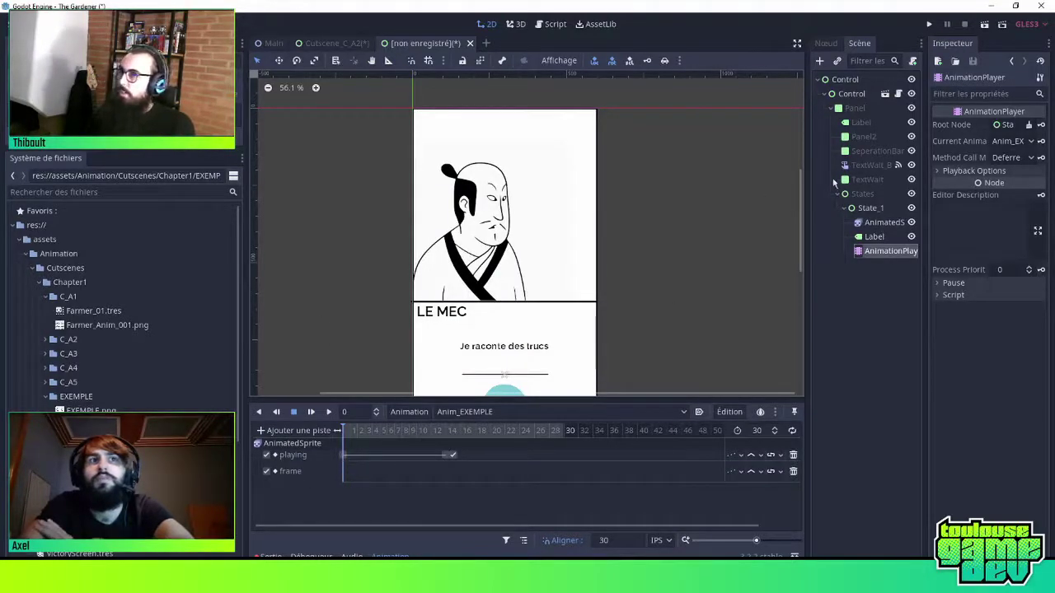
# Insert a frame key at time 0 with value 0, then move the preview time toward frame 14
pyautogui.rightClick(343, 471)
pyautogui.click(357, 481)
pyautogui.click(343, 473)
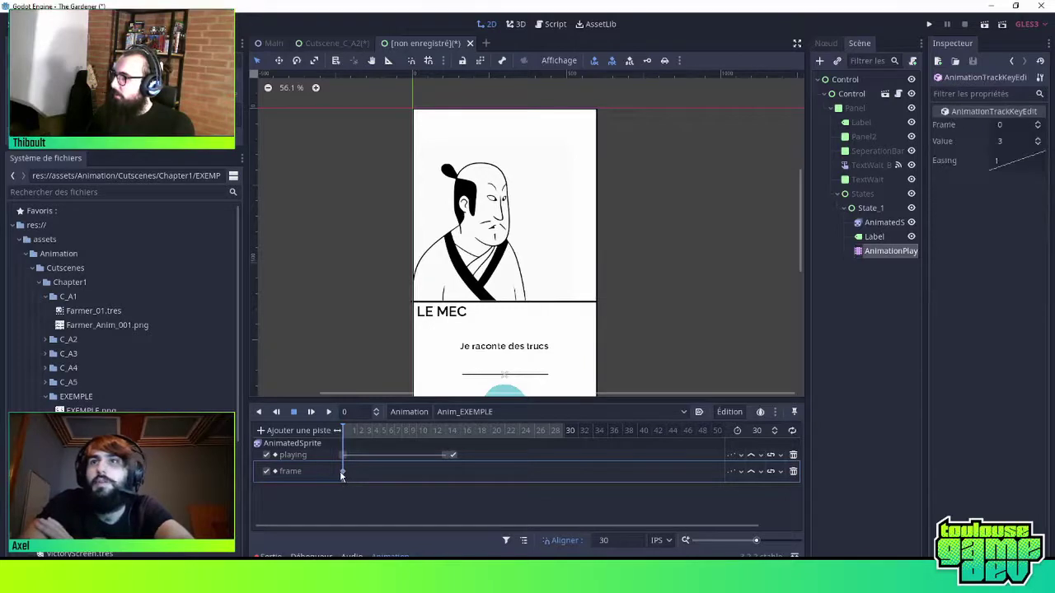
pyautogui.click(1037, 144)
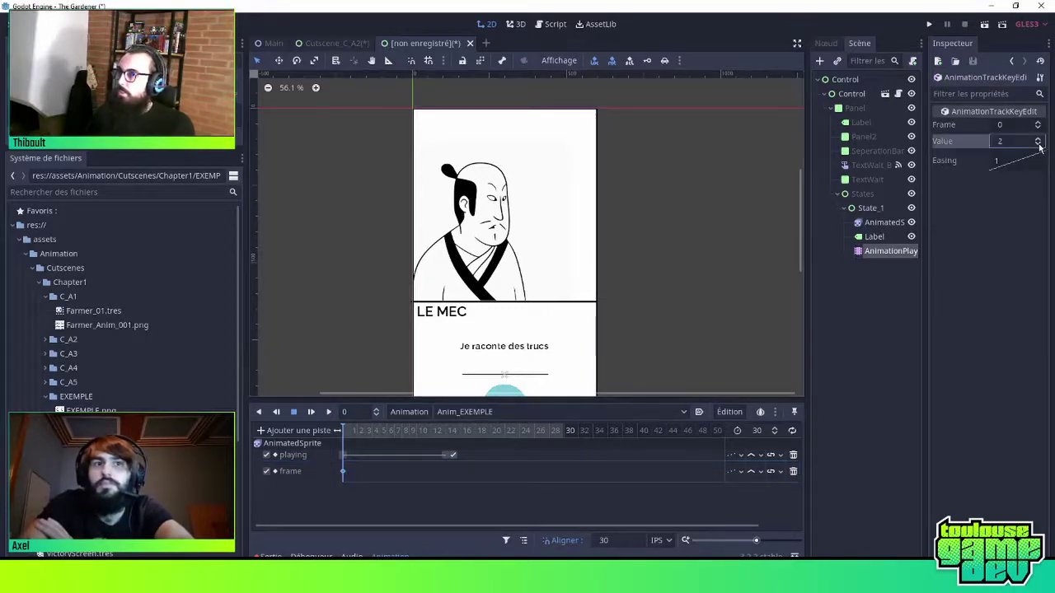
pyautogui.click(412, 434)
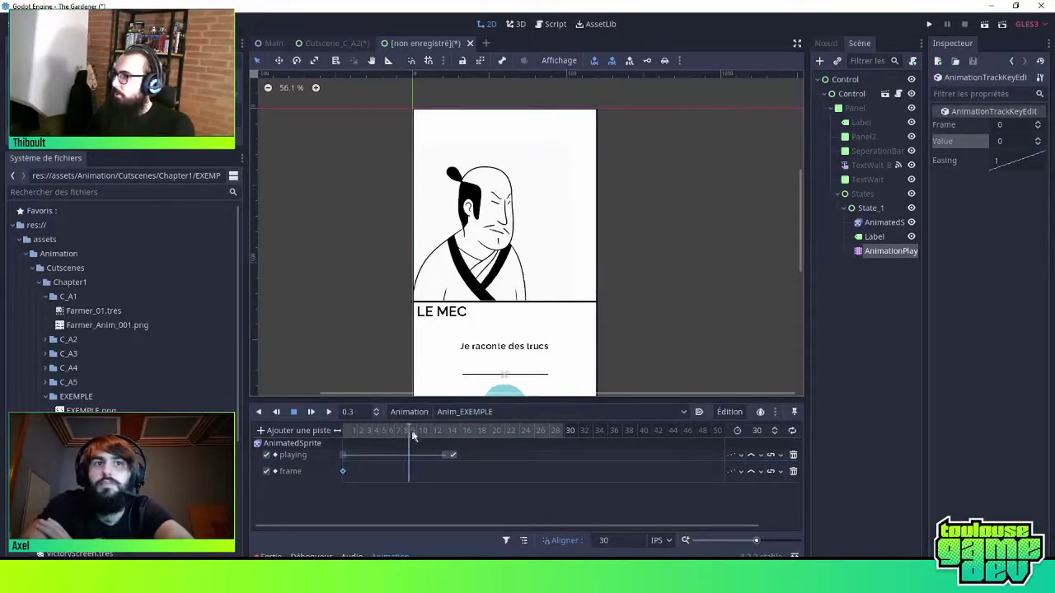
pyautogui.click(344, 473)
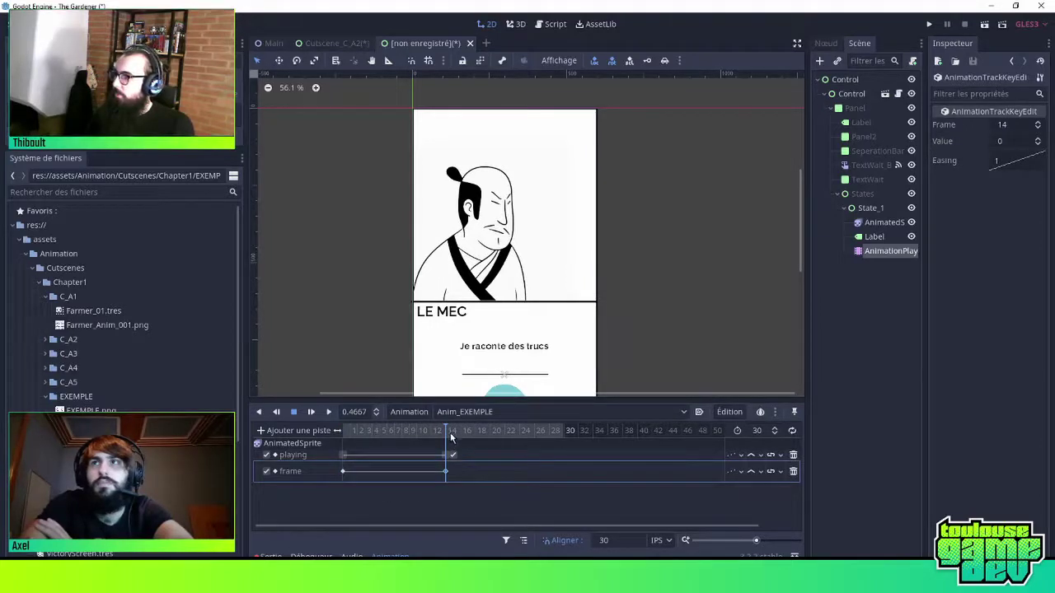
pyautogui.click(443, 456)
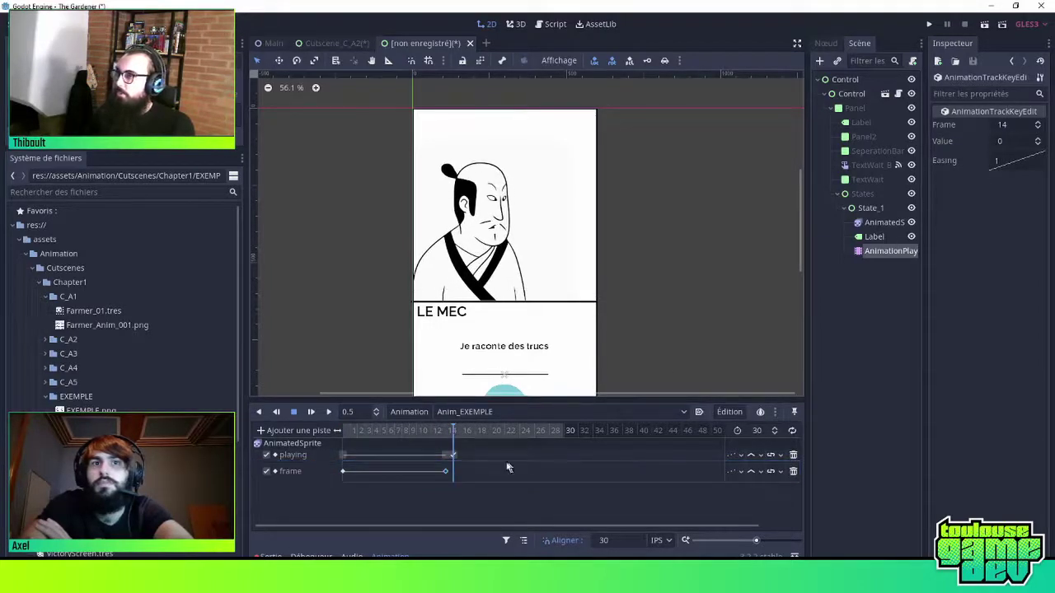
pyautogui.click(489, 434)
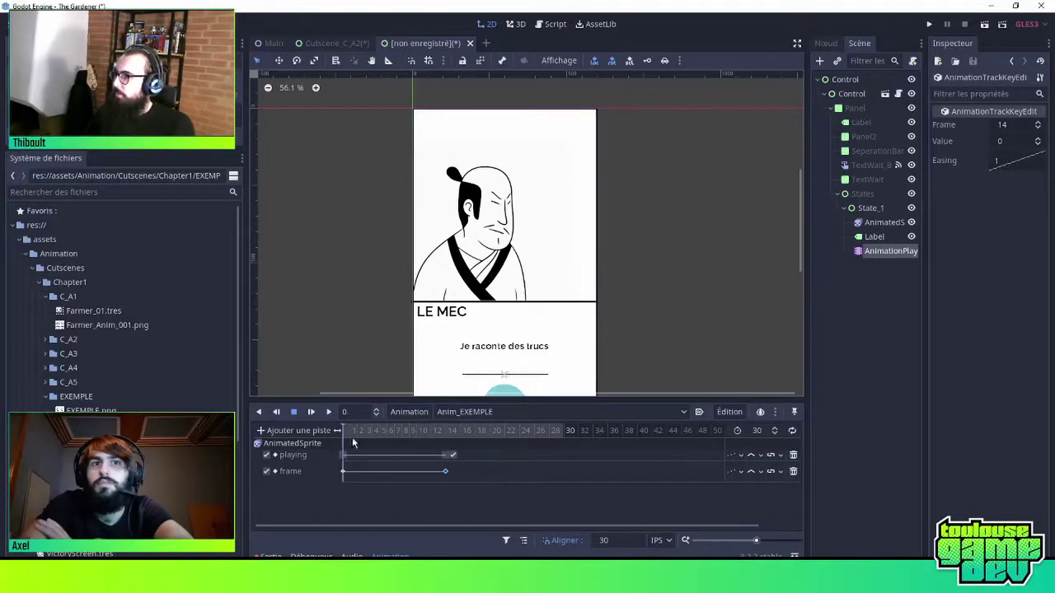
# Preview the animation, delete the playing key at time 0, and replay to check
pyautogui.hotkey('shift', 'd')
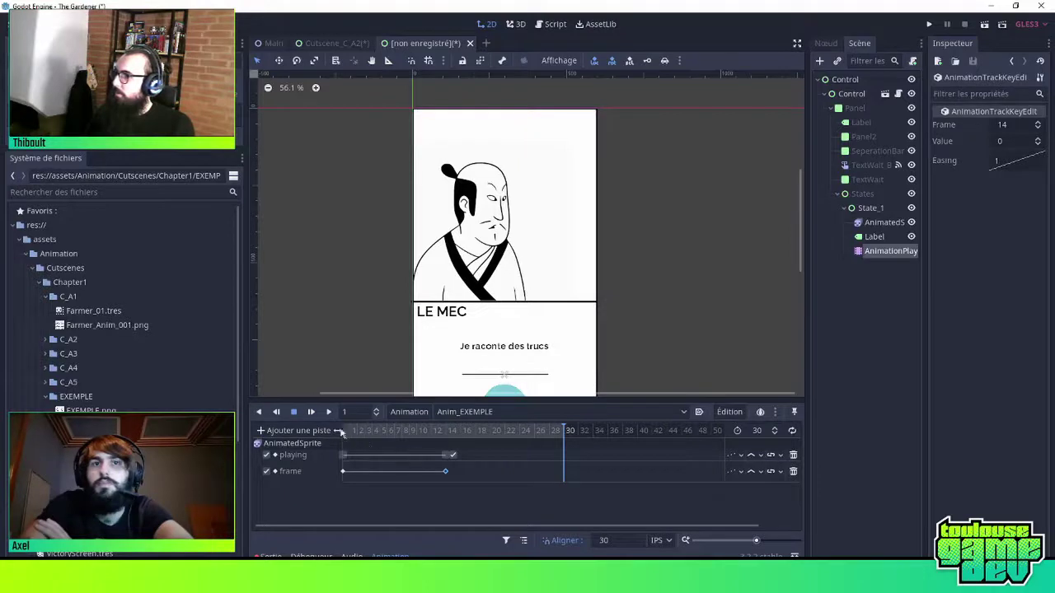
pyautogui.hotkey('shift', 'd')
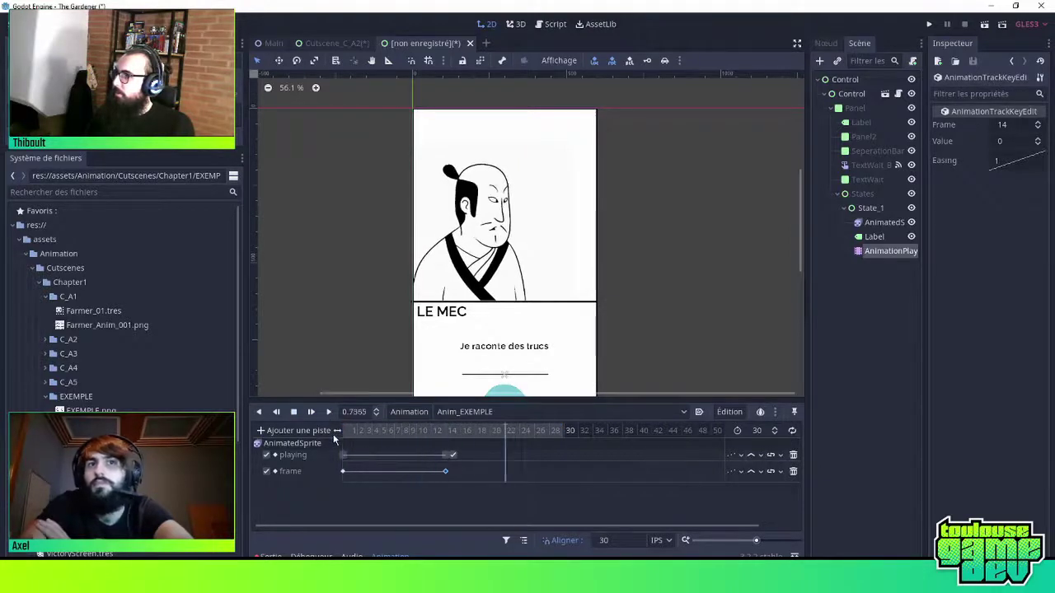
pyautogui.press('s')
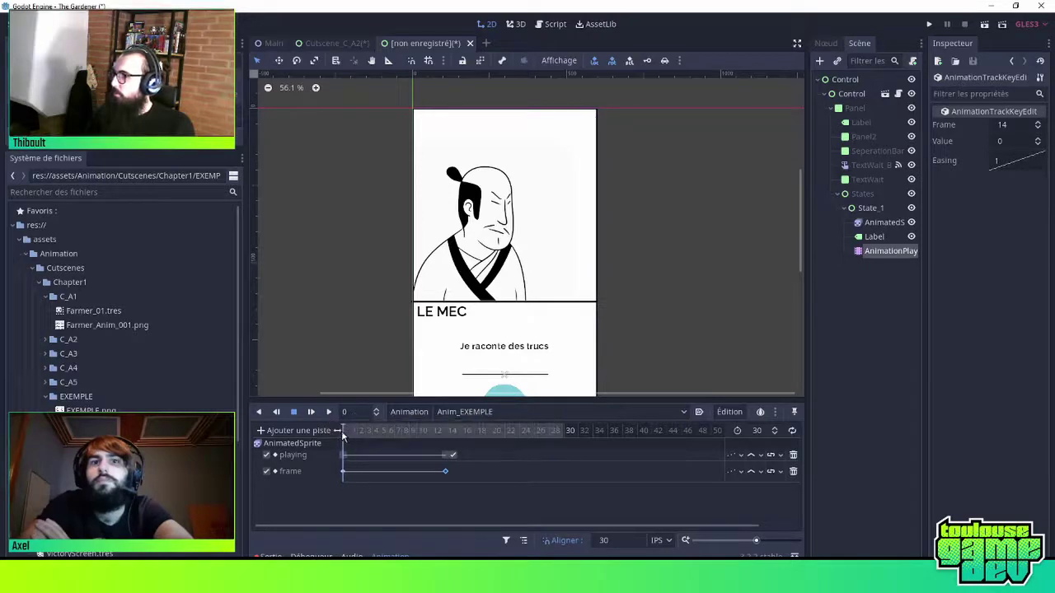
pyautogui.click(343, 458)
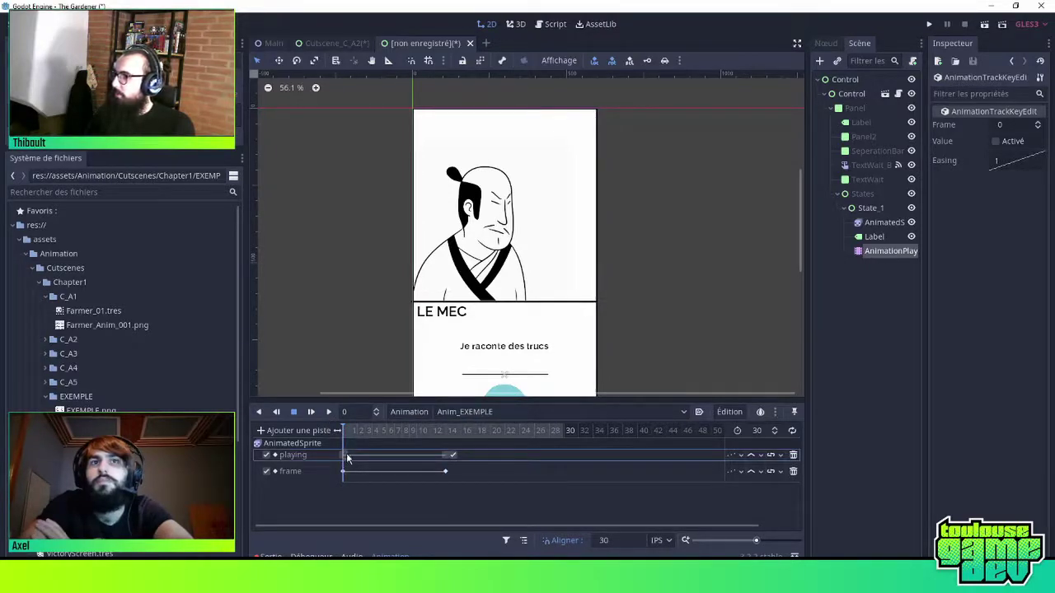
pyautogui.click(350, 435)
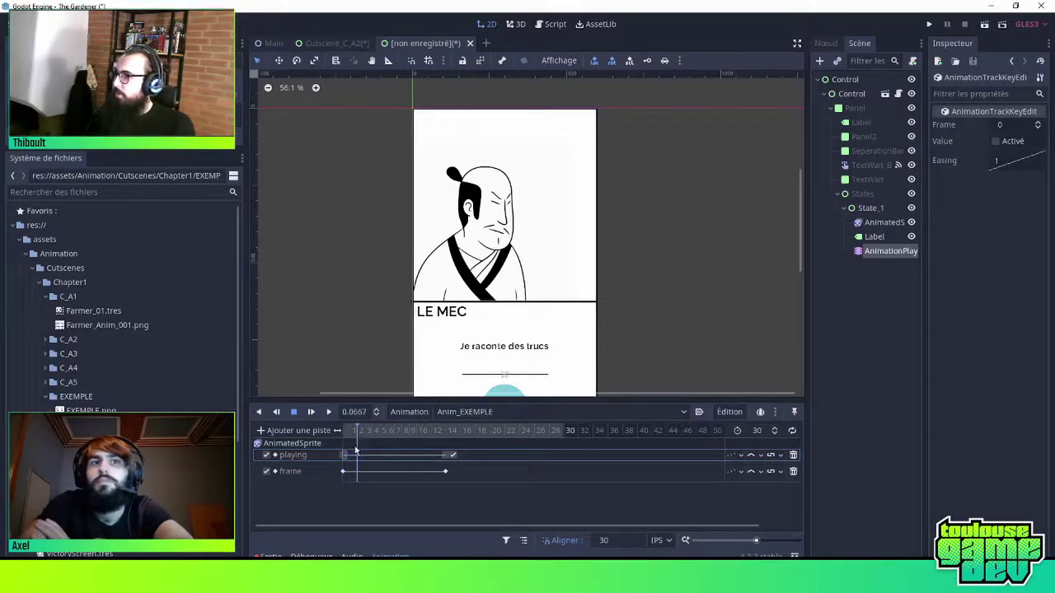
pyautogui.press('Delete')
pyautogui.click(335, 435)
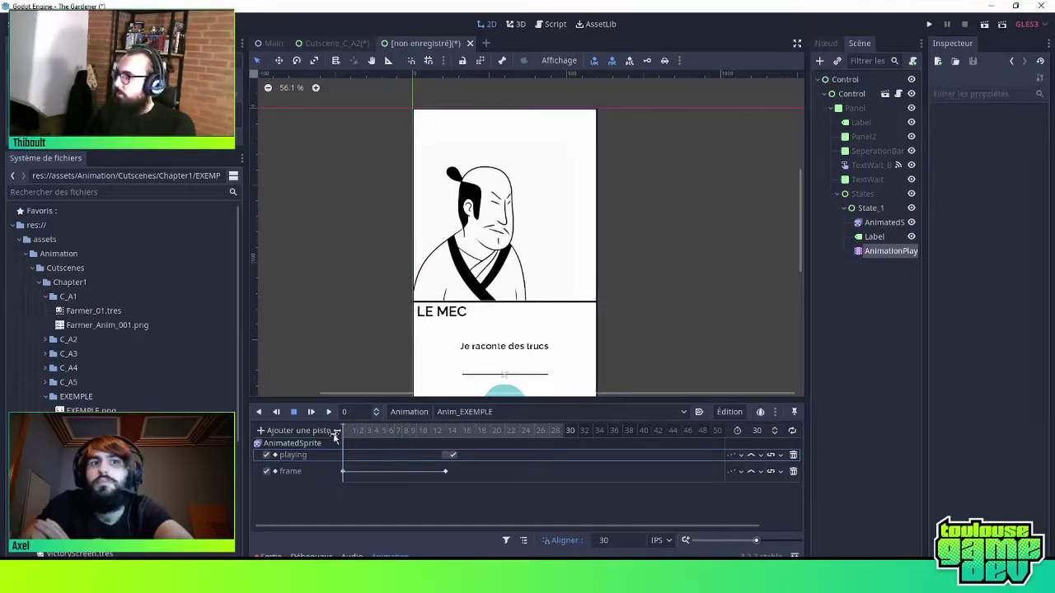
pyautogui.click(329, 415)
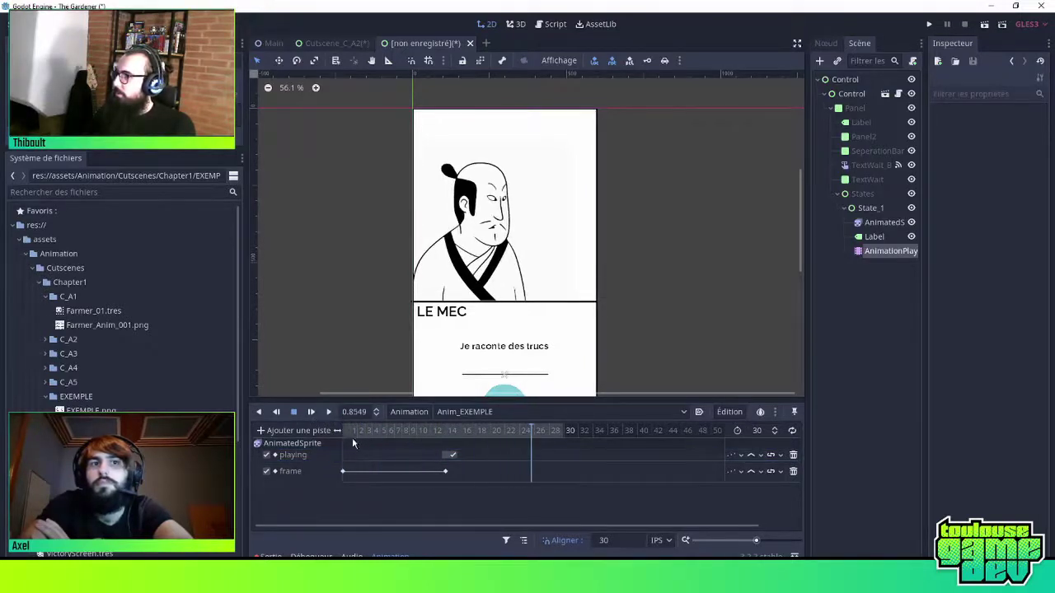
# Scrub the timeline and delete an extra key on the playing track
pyautogui.click(449, 455)
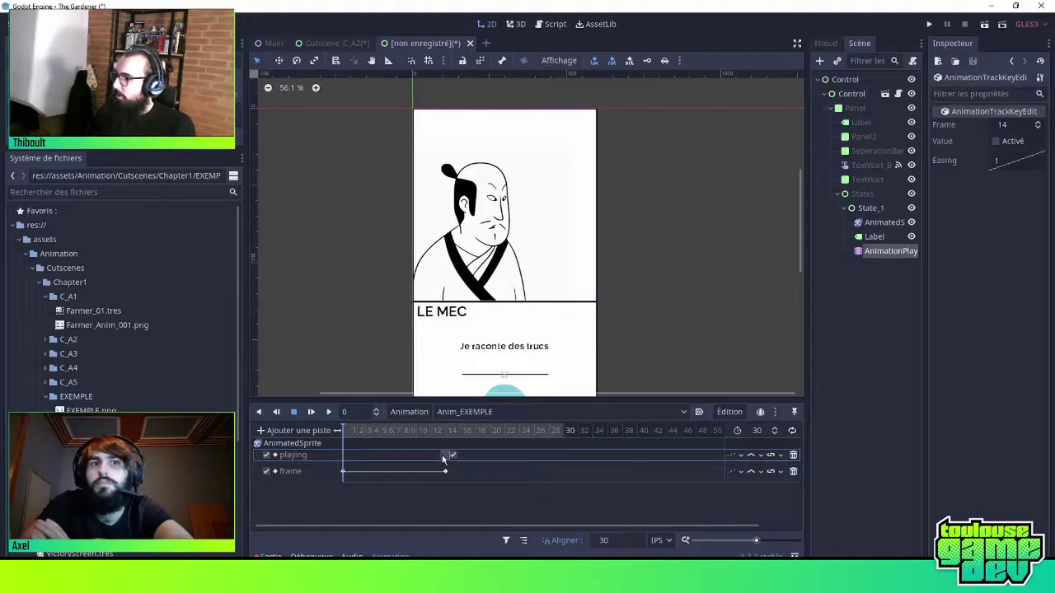
pyautogui.click(355, 431)
pyautogui.moveTo(382, 443); pyautogui.dragTo(345, 438)
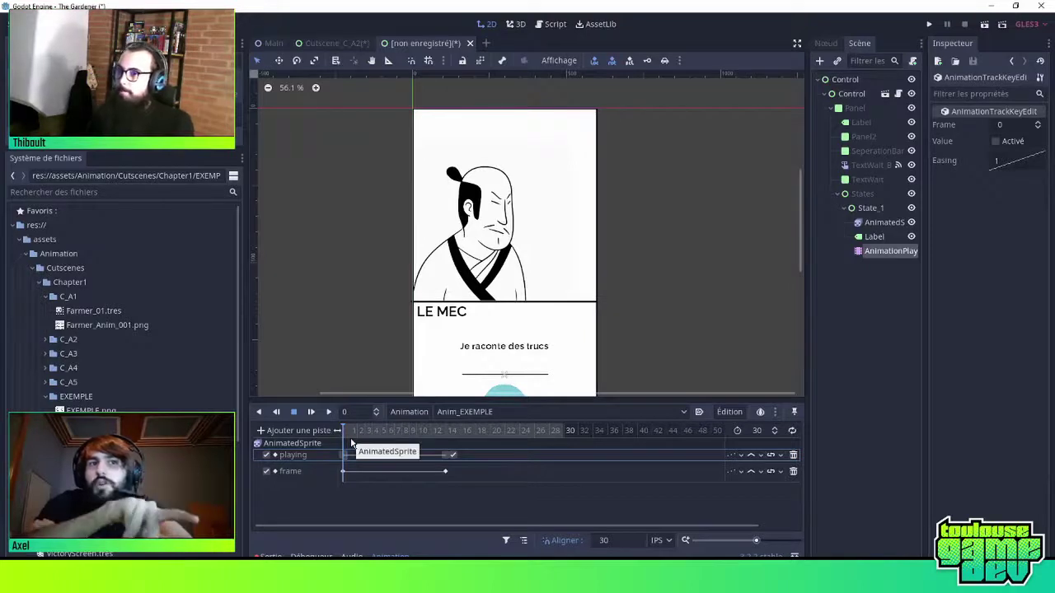
pyautogui.click(564, 431)
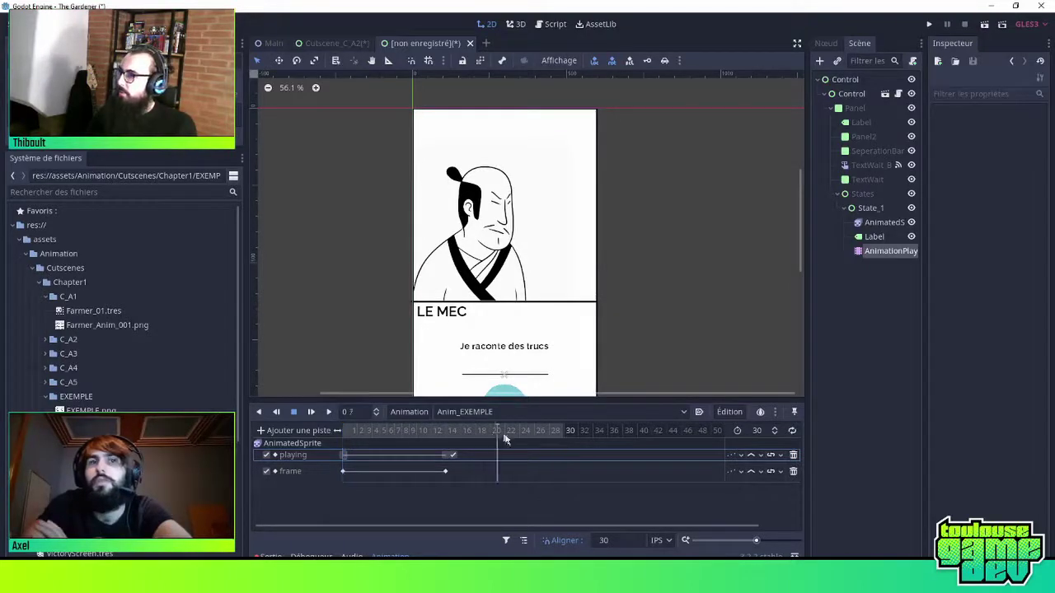
pyautogui.click(346, 456)
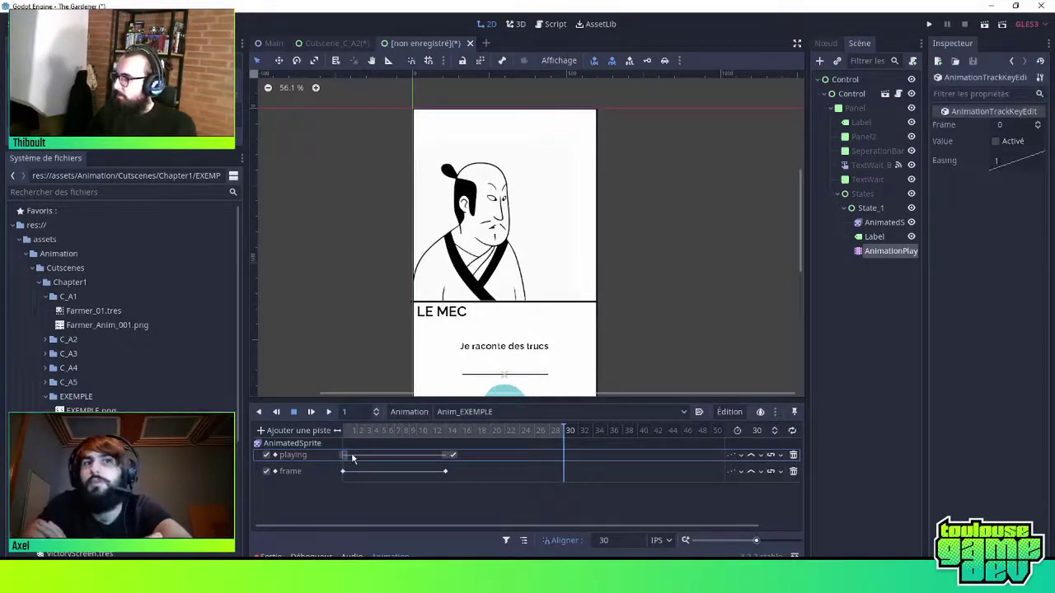
pyautogui.press('Delete')
pyautogui.click(351, 430)
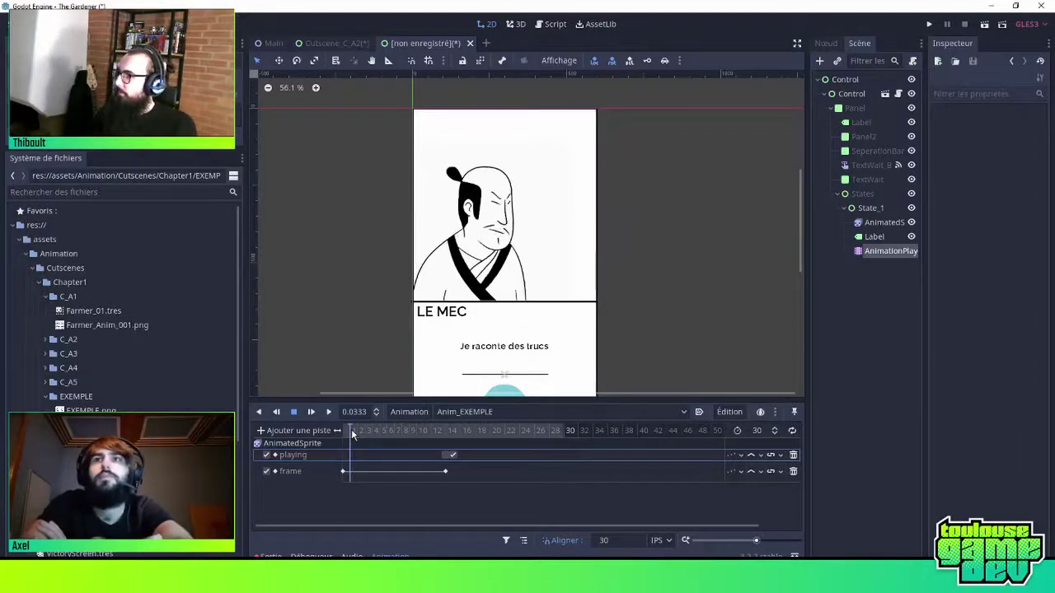
pyautogui.click(382, 429)
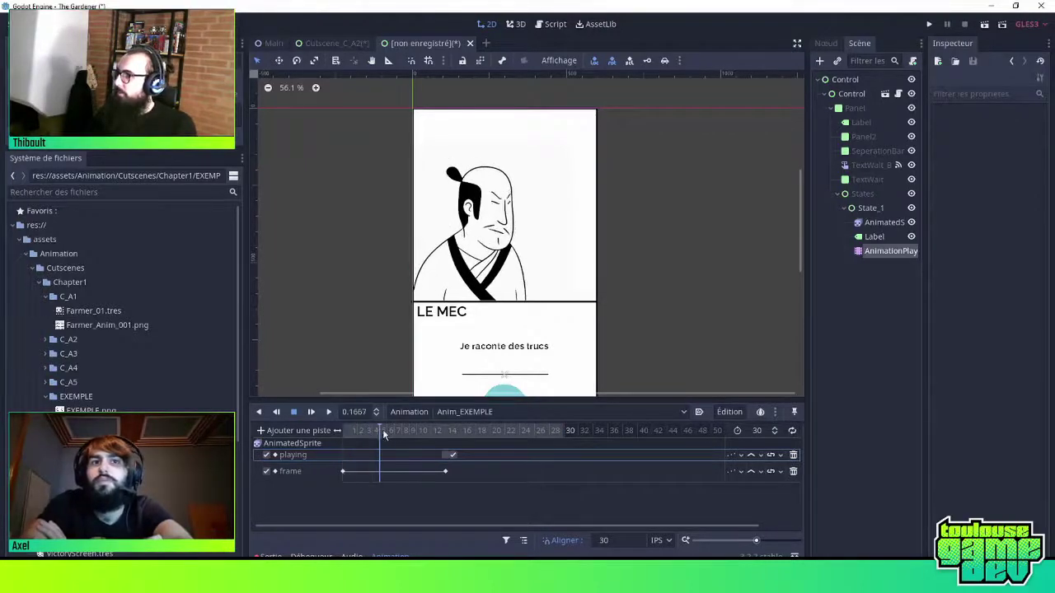
pyautogui.moveTo(379, 429); pyautogui.dragTo(410, 429)
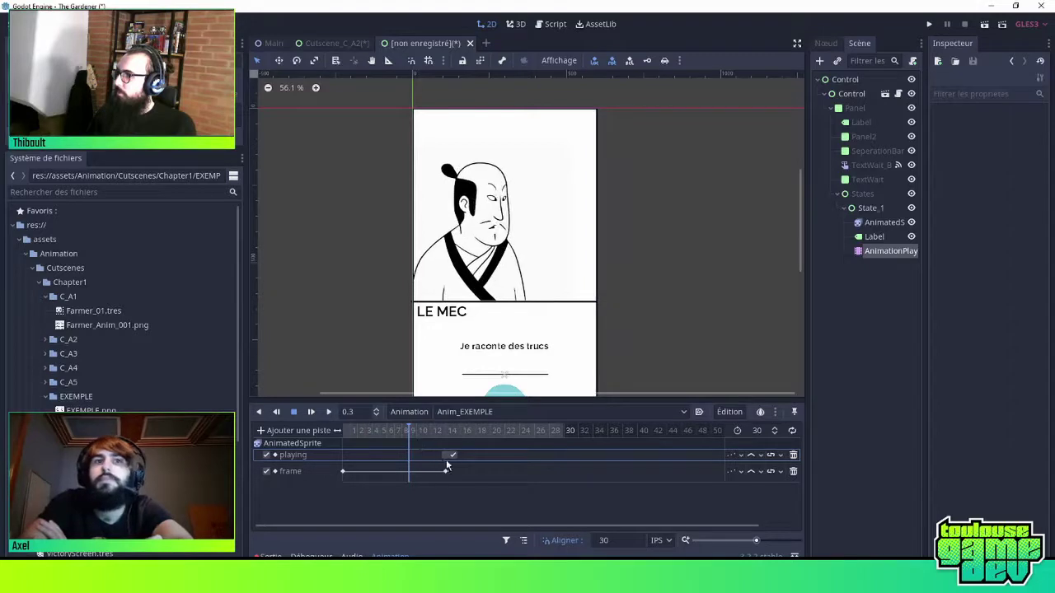
# Inspect the frame 14 and time-0 keys, rewind the playhead, and select the Label node
pyautogui.click(444, 470)
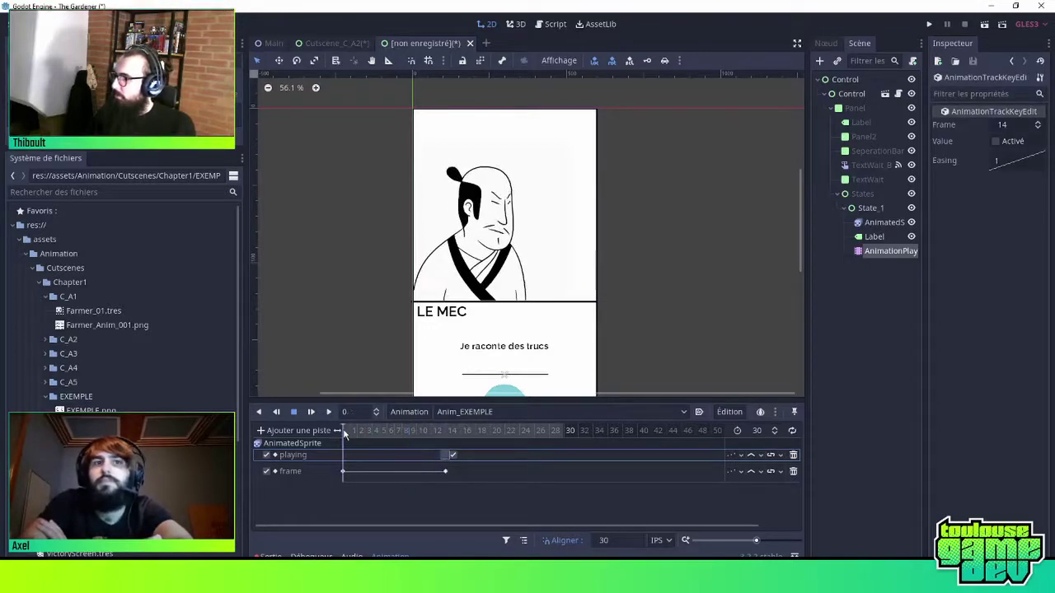
pyautogui.click(344, 455)
pyautogui.click(393, 432)
pyautogui.moveTo(393, 440)
pyautogui.mouseDown()
pyautogui.moveTo(323, 438)
pyautogui.moveTo(429, 443)
pyautogui.moveTo(325, 442)
pyautogui.mouseUp()
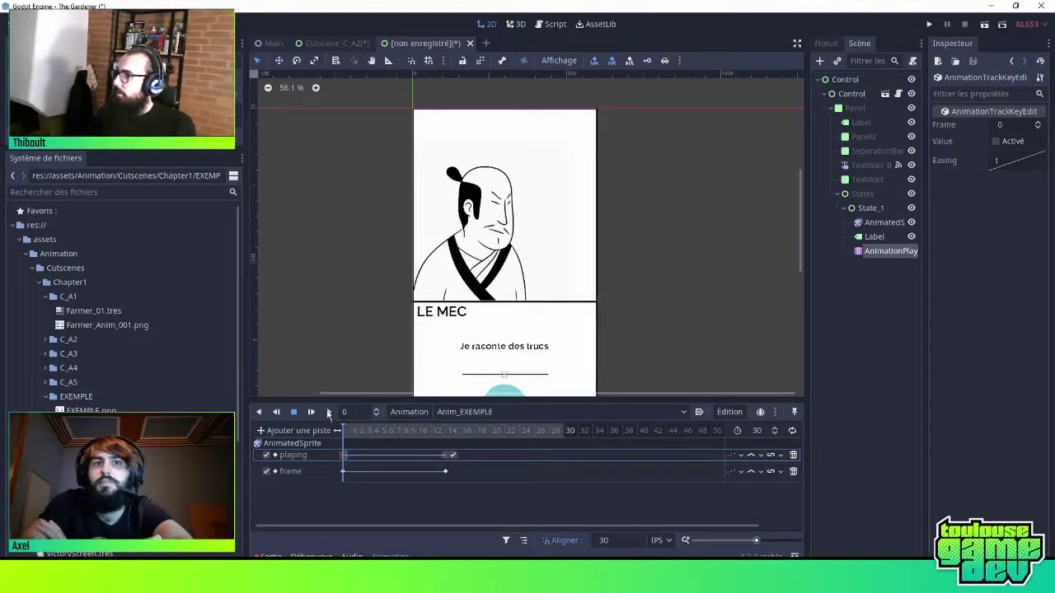
pyautogui.click(402, 435)
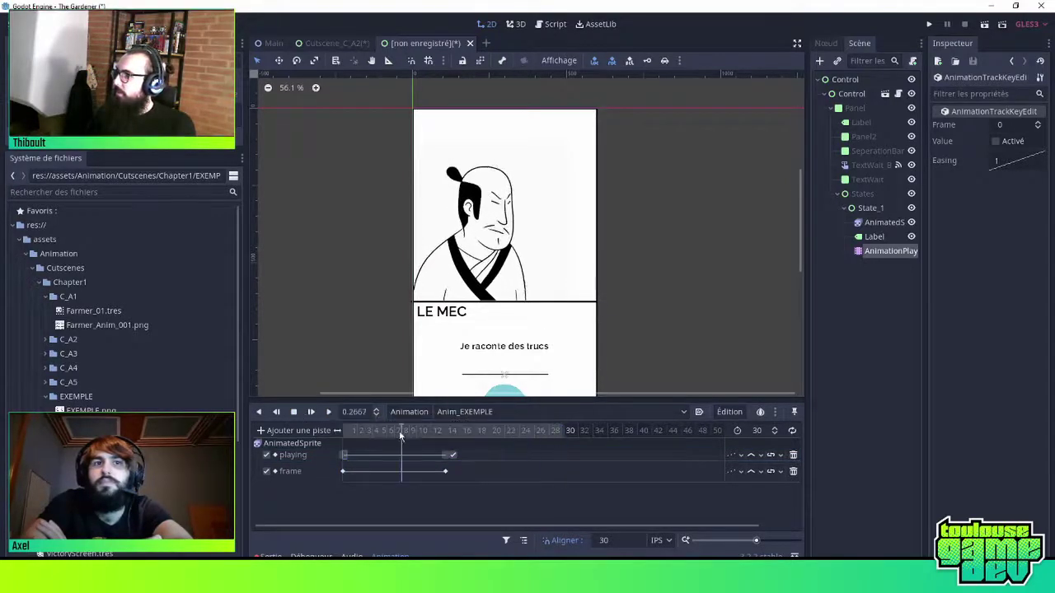
pyautogui.moveTo(402, 435); pyautogui.dragTo(337, 435)
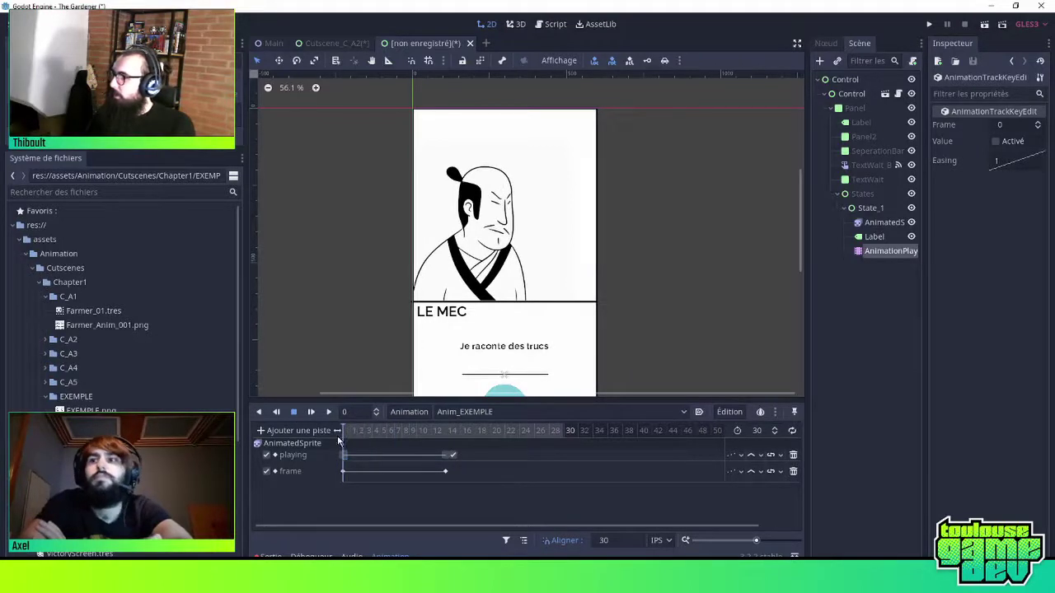
pyautogui.click(876, 238)
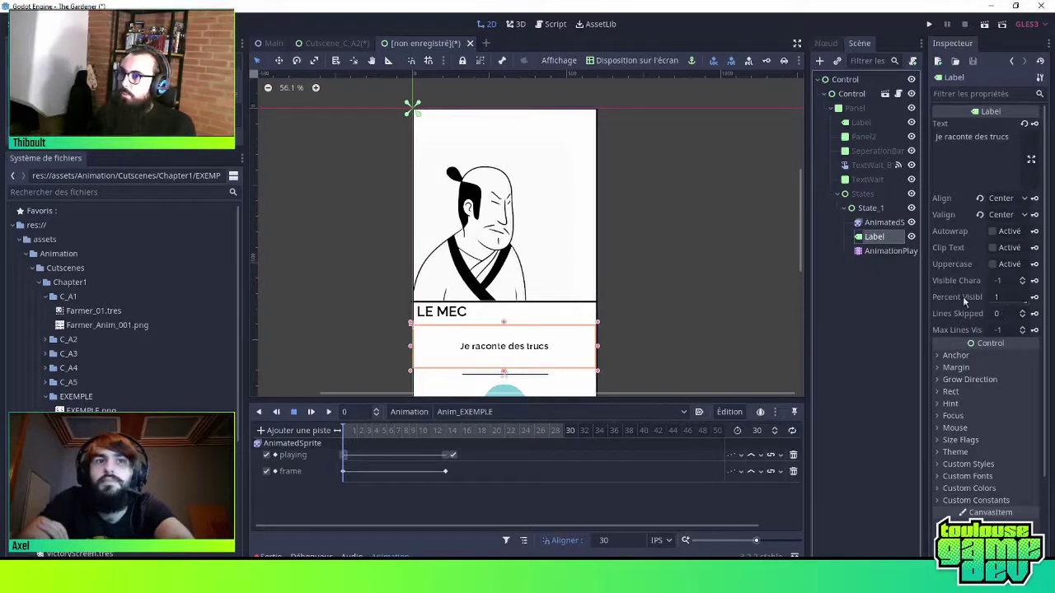
# Create a percent_visible track for the Label and shift its key later in time
pyautogui.click(1035, 298)
pyautogui.click(470, 310)
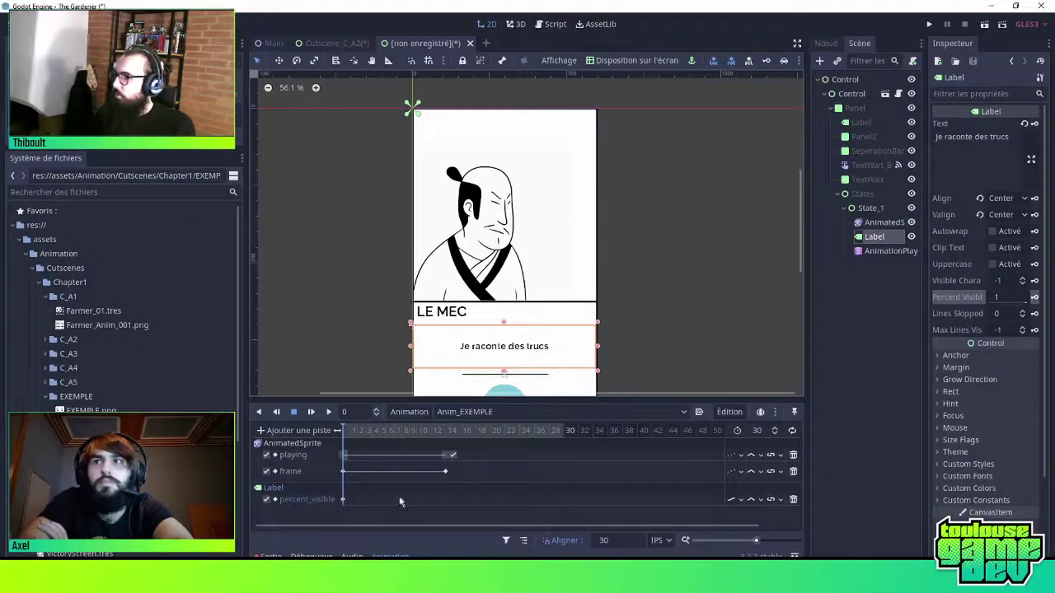
pyautogui.moveTo(344, 506); pyautogui.dragTo(461, 506)
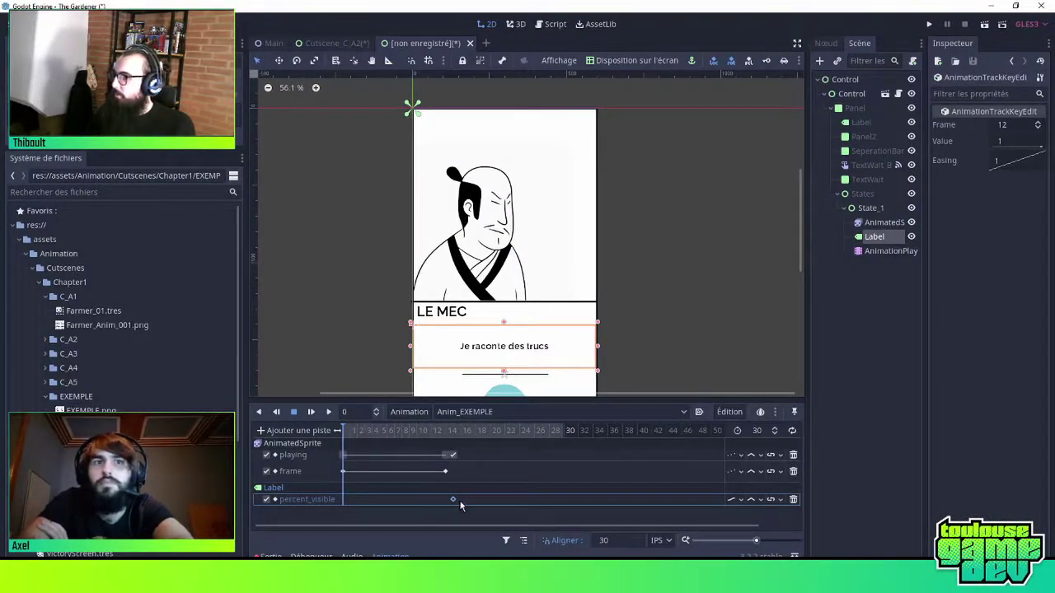
pyautogui.moveTo(531, 506); pyautogui.dragTo(552, 506)
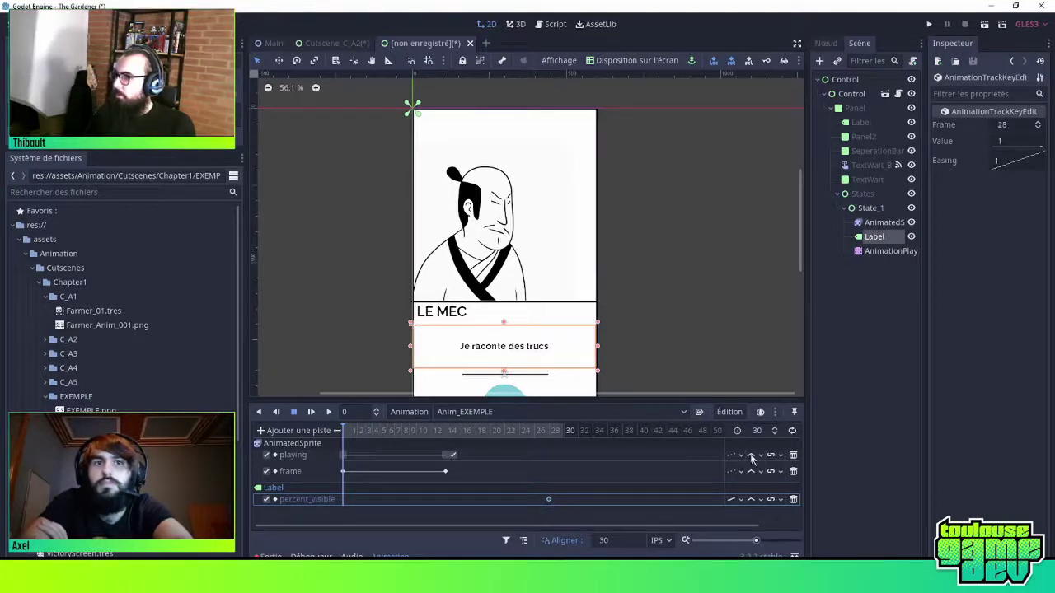
# Lengthen Anim_EXEMPLE to 60 frames and place the percent_visible key at frame 32
pyautogui.click(777, 430)
pyautogui.click(776, 431)
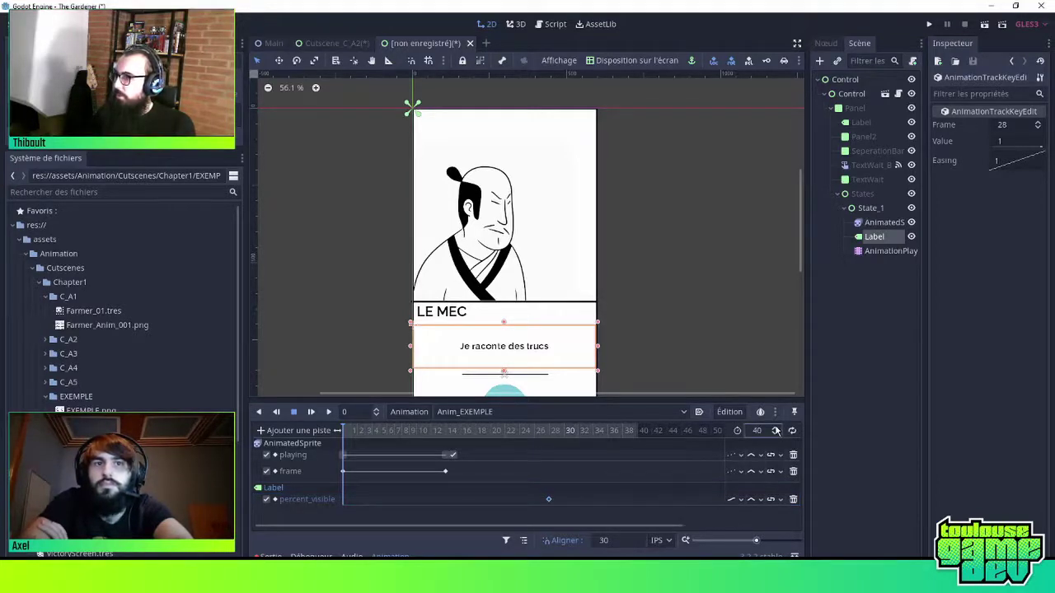
pyautogui.click(776, 430)
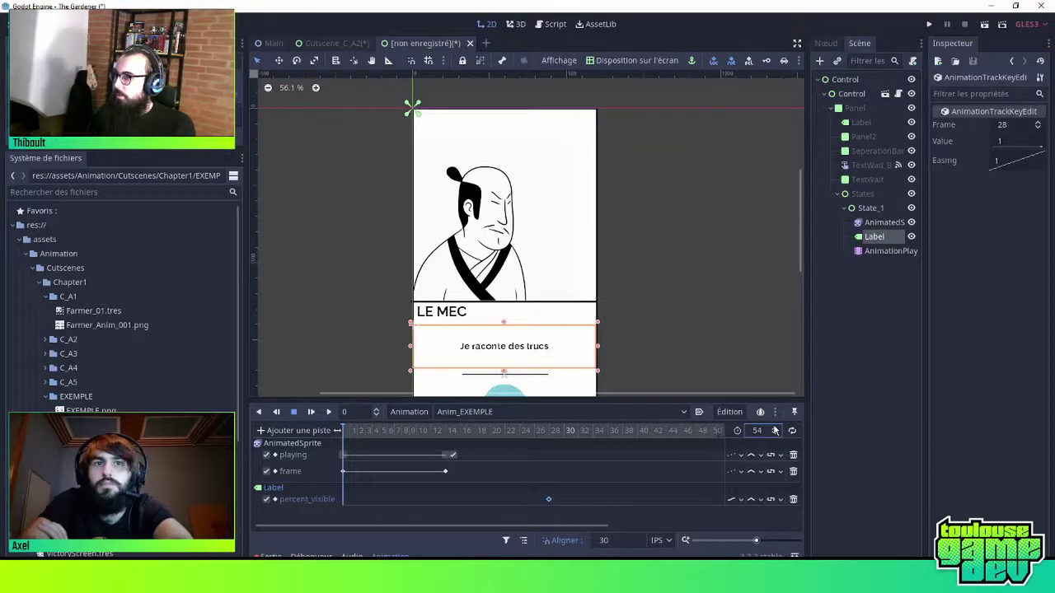
pyautogui.click(774, 430)
pyautogui.moveTo(549, 499); pyautogui.dragTo(565, 501)
# Key full percent_visible on the Label at 1.4 seconds
pyautogui.click(577, 430)
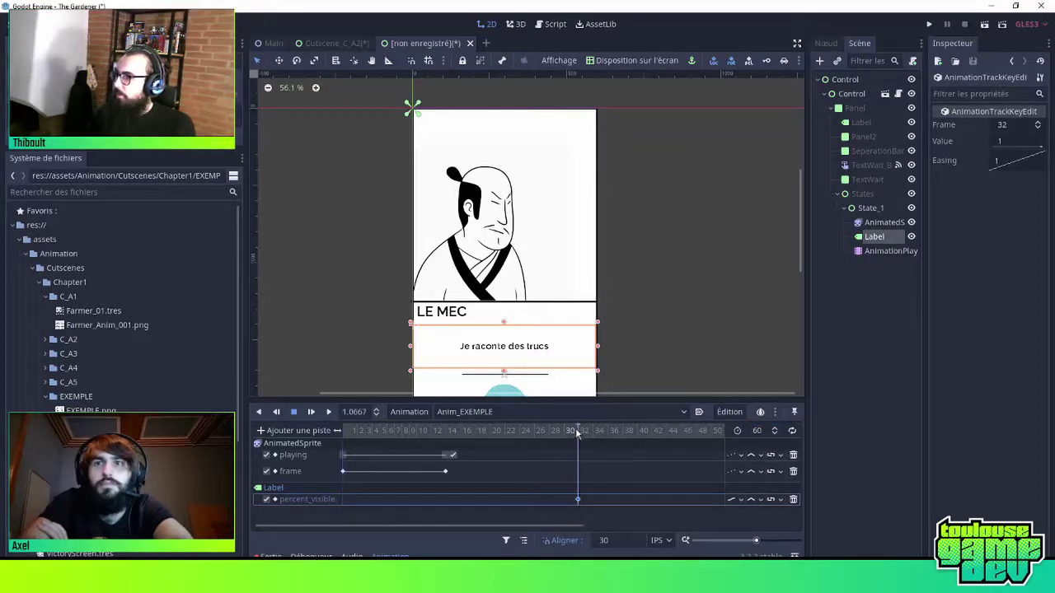
pyautogui.click(651, 431)
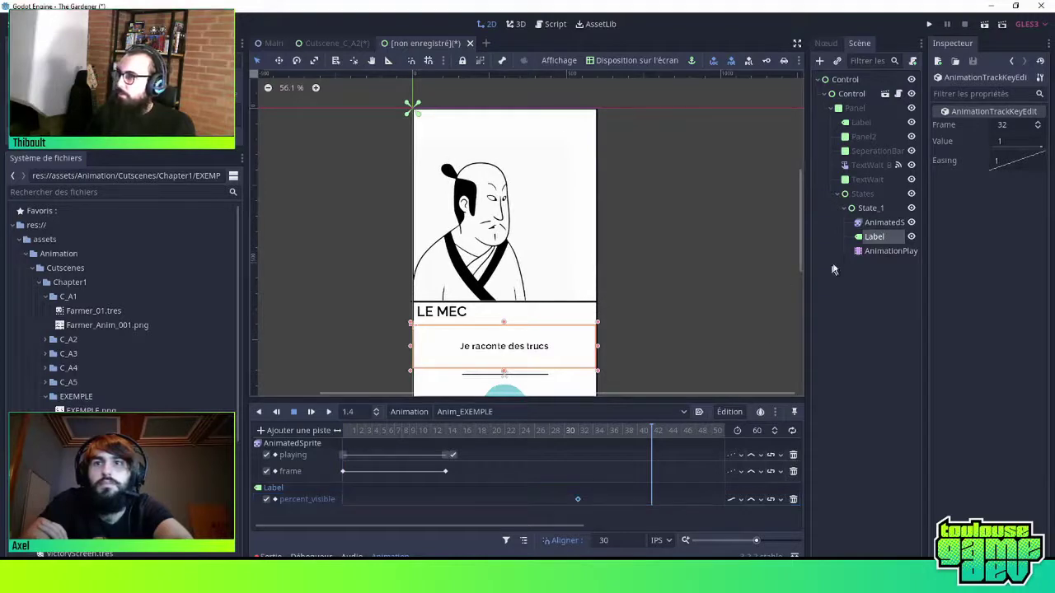
pyautogui.click(875, 237)
pyautogui.click(1035, 299)
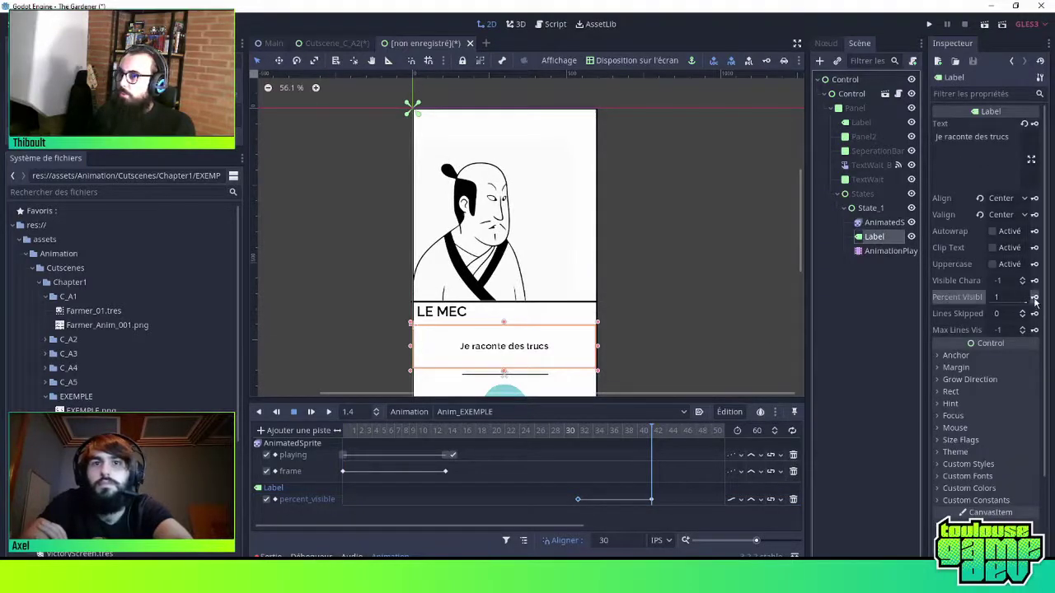
pyautogui.moveTo(1025, 304); pyautogui.dragTo(1036, 303)
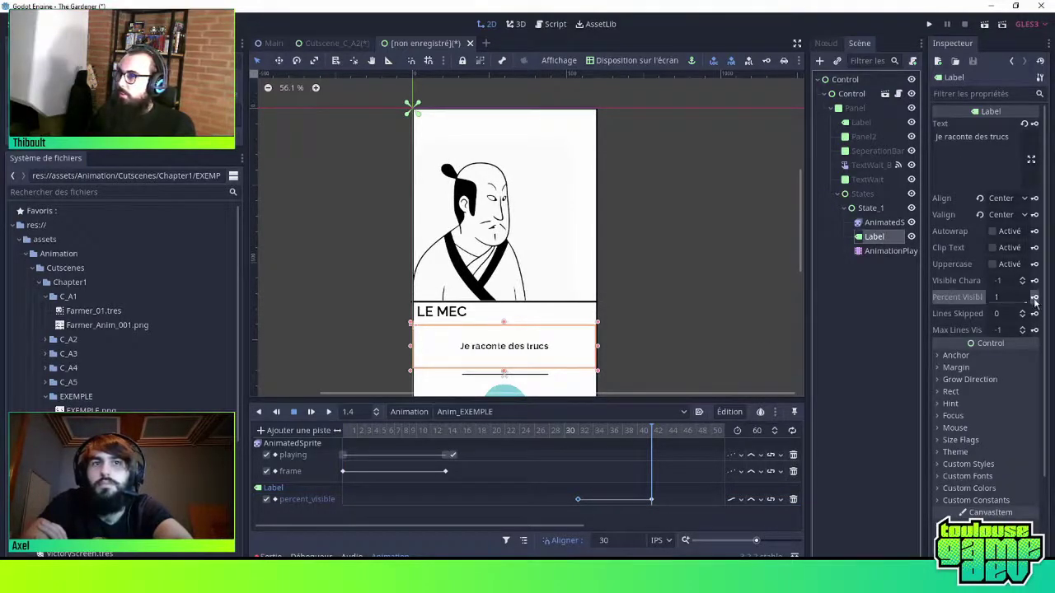
# Set the frame 32 percent_visible key to 0 and preview the text reveal
pyautogui.moveTo(630, 437); pyautogui.dragTo(577, 437)
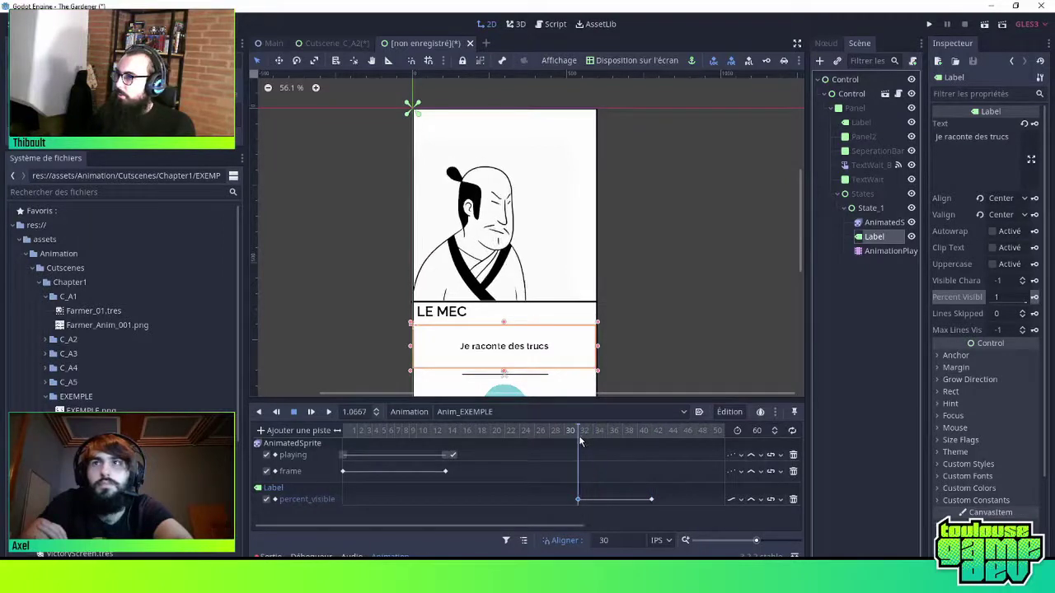
pyautogui.moveTo(1030, 302); pyautogui.dragTo(986, 301)
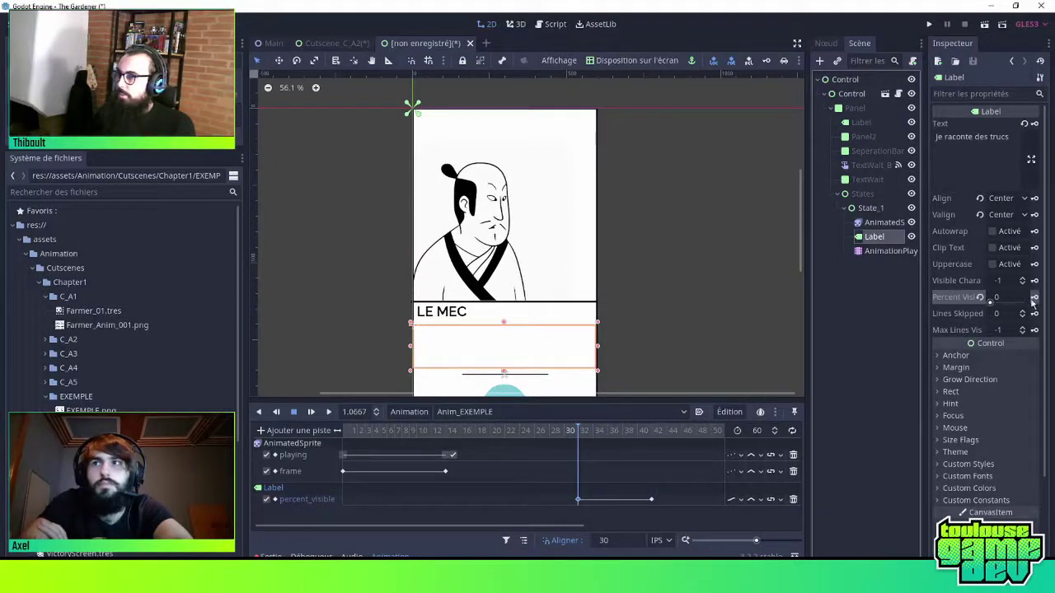
pyautogui.click(579, 500)
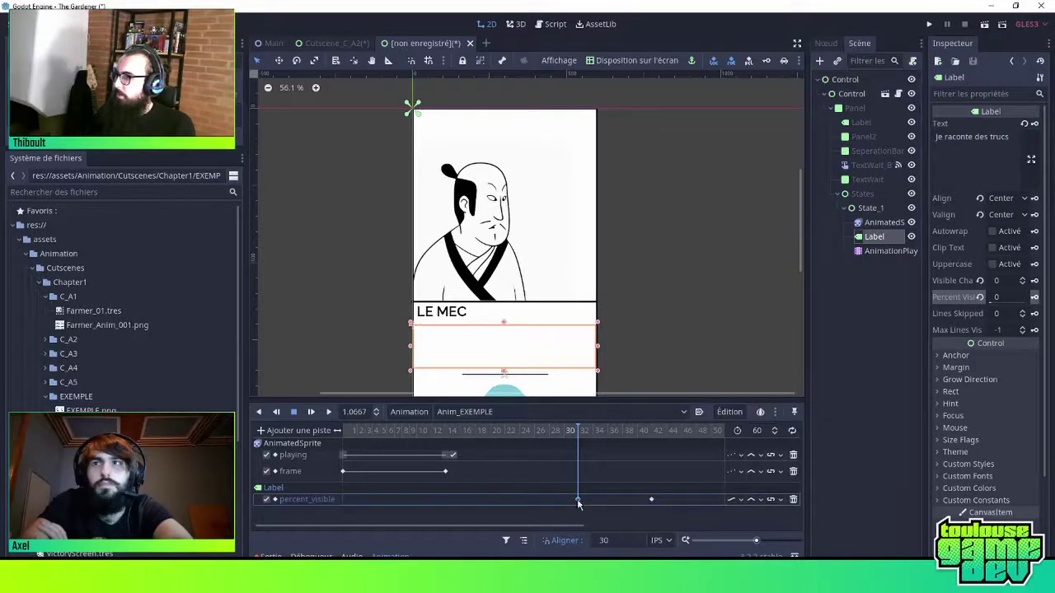
pyautogui.moveTo(590, 433); pyautogui.dragTo(315, 451)
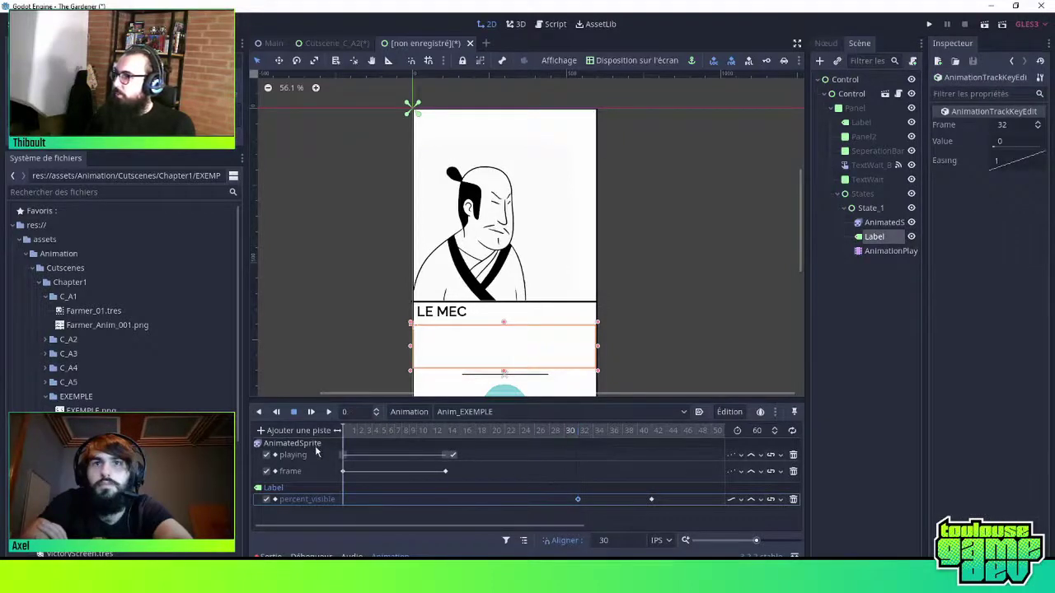
pyautogui.press('d')
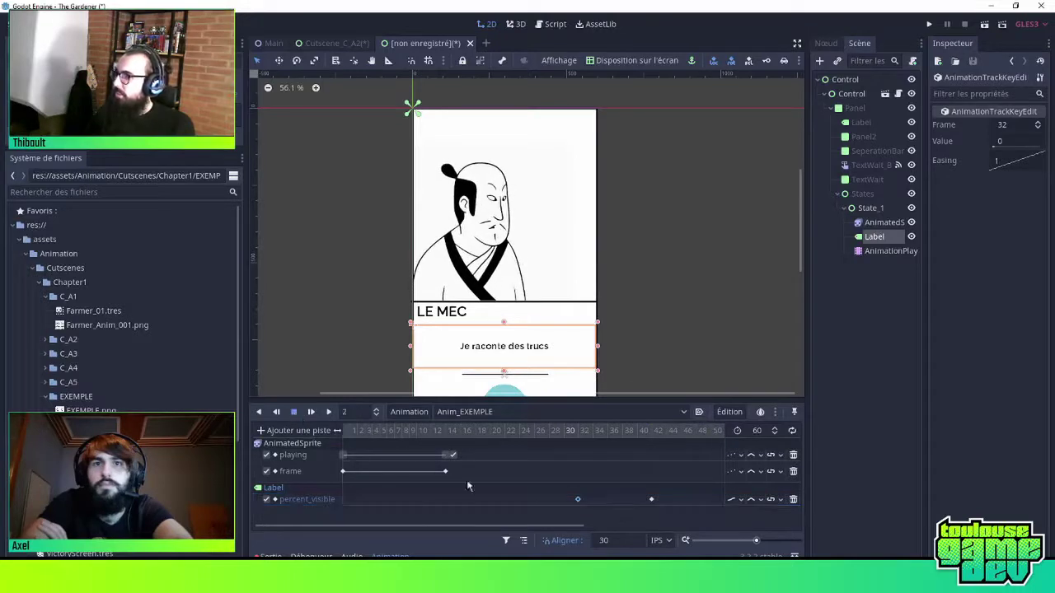
# Add a hidden-text percent_visible key at frame 0, replay the reveal, and select AnimationPlayer
pyautogui.moveTo(443, 435); pyautogui.dragTo(339, 437)
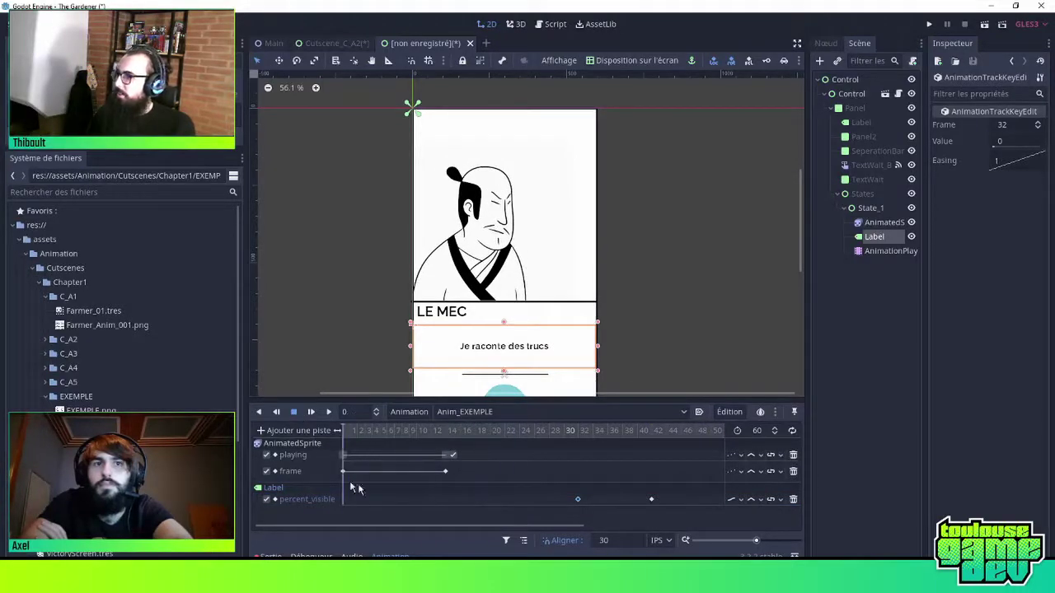
pyautogui.hotkey('ctrl', 'd')
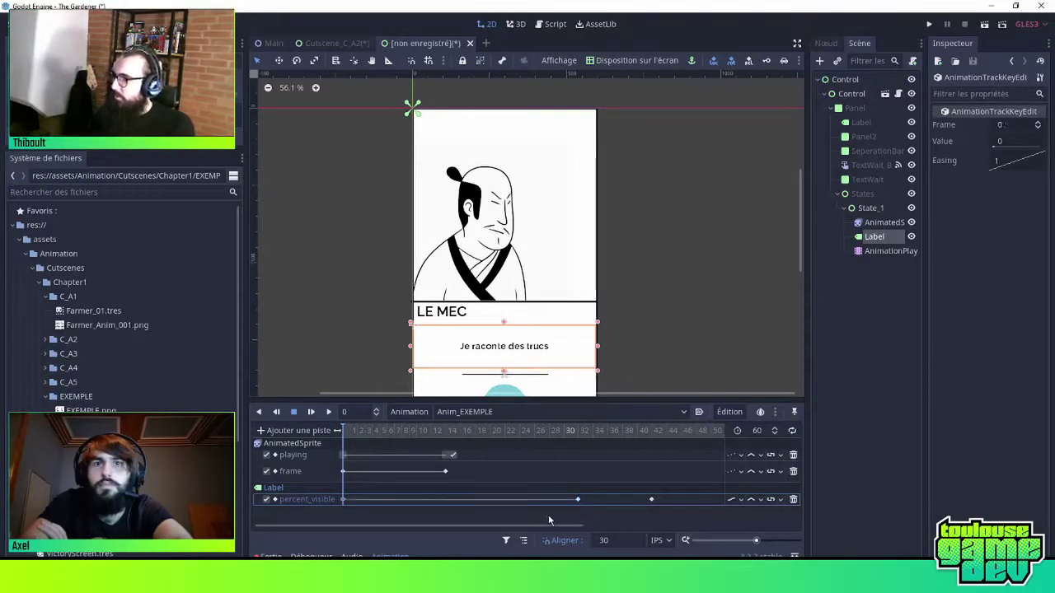
pyautogui.click(334, 431)
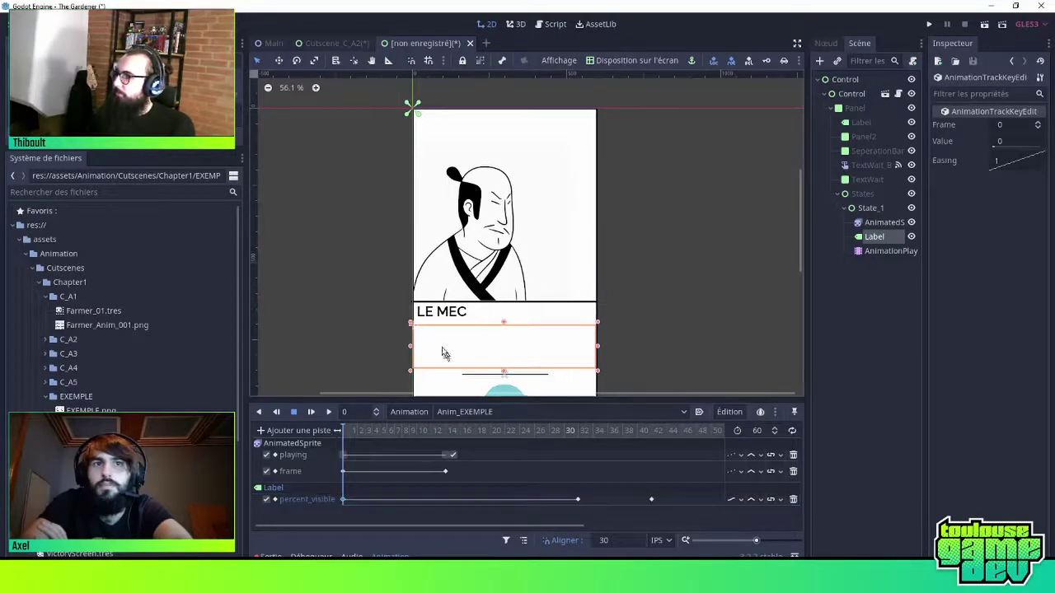
pyautogui.click(329, 413)
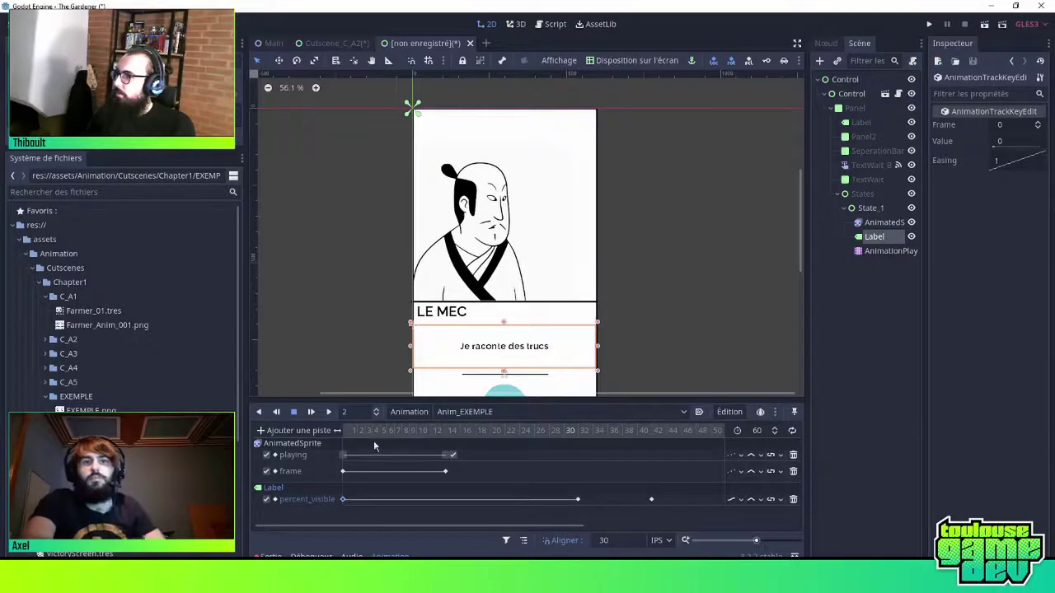
pyautogui.click(344, 431)
pyautogui.click(329, 413)
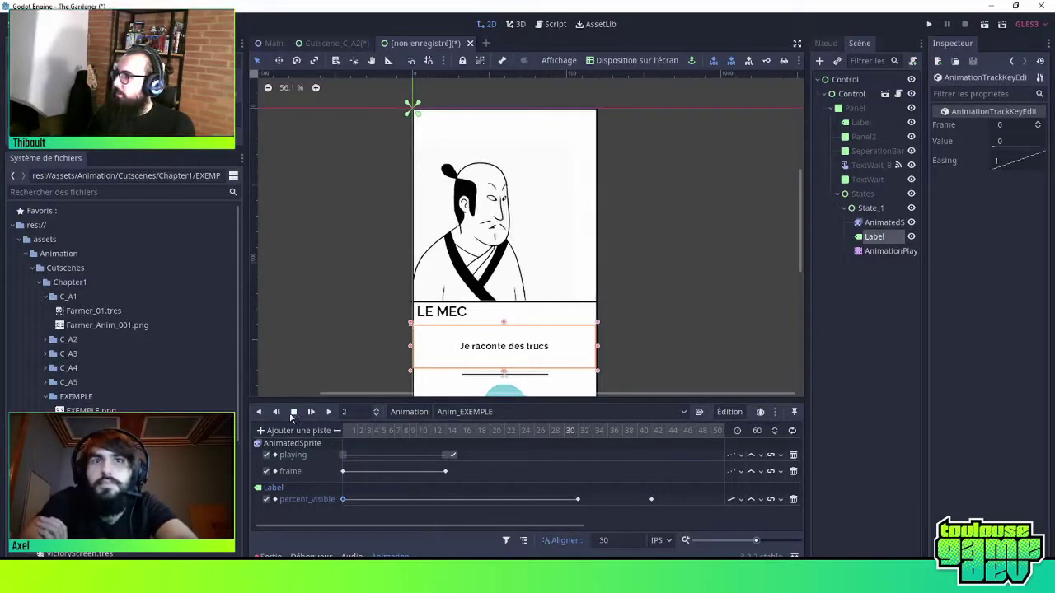
pyautogui.press('s')
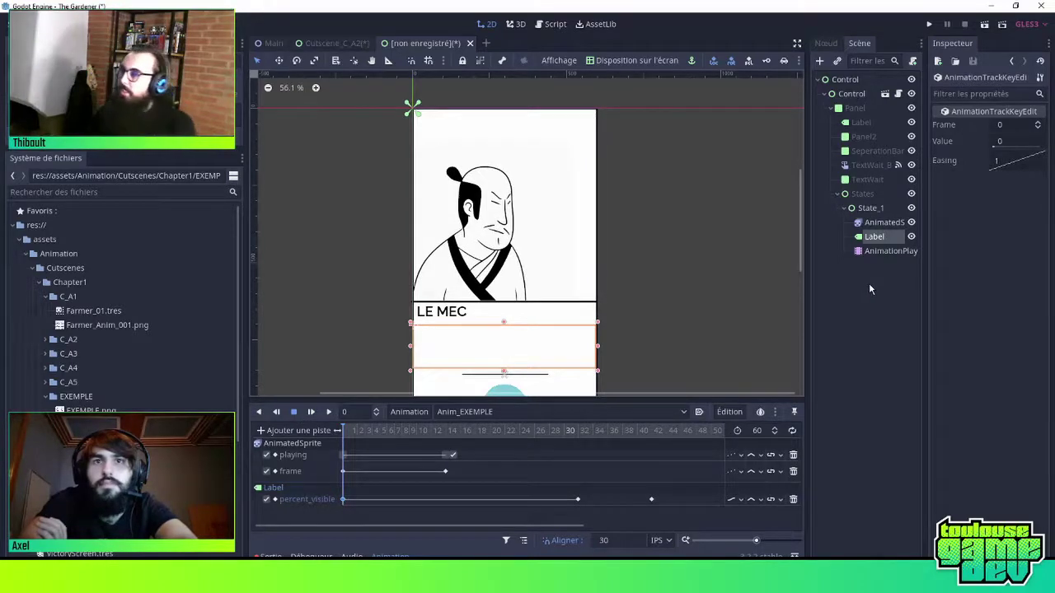
pyautogui.click(861, 253)
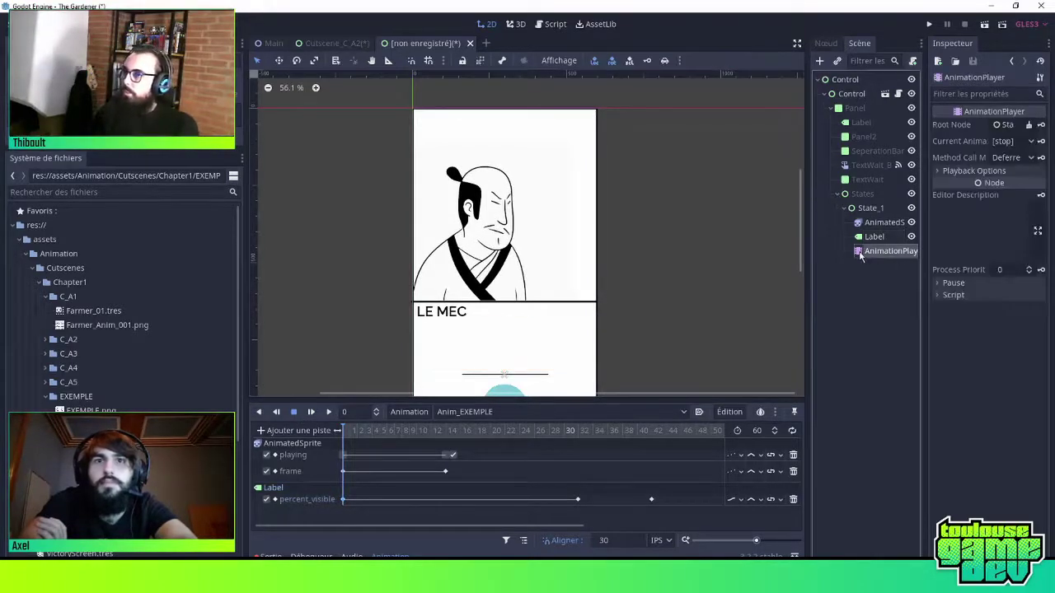
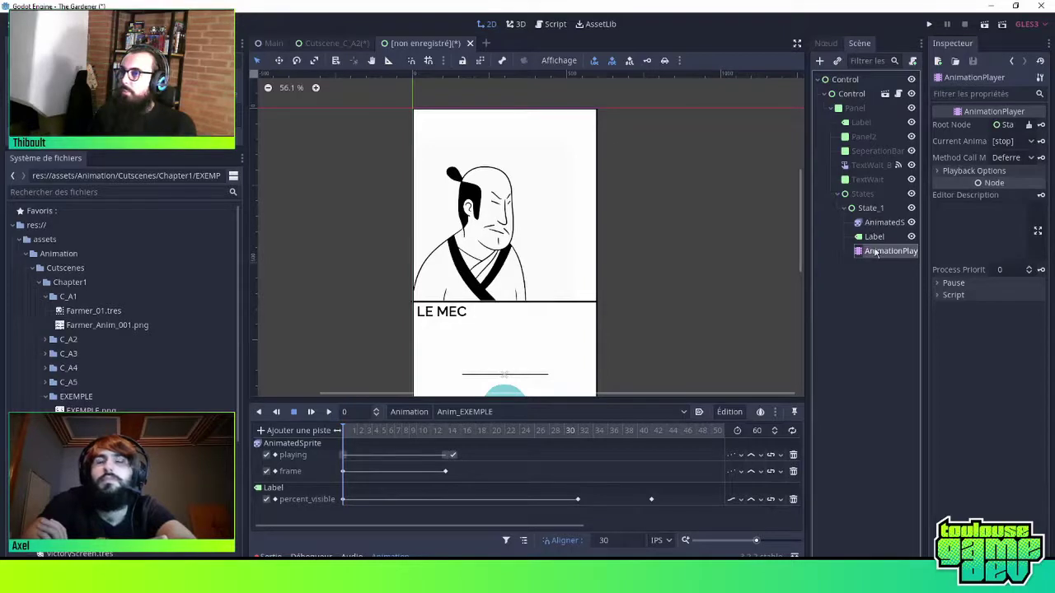
# Duplicate the State_1 node with Ctrl+D to create State_2
pyautogui.click(867, 208)
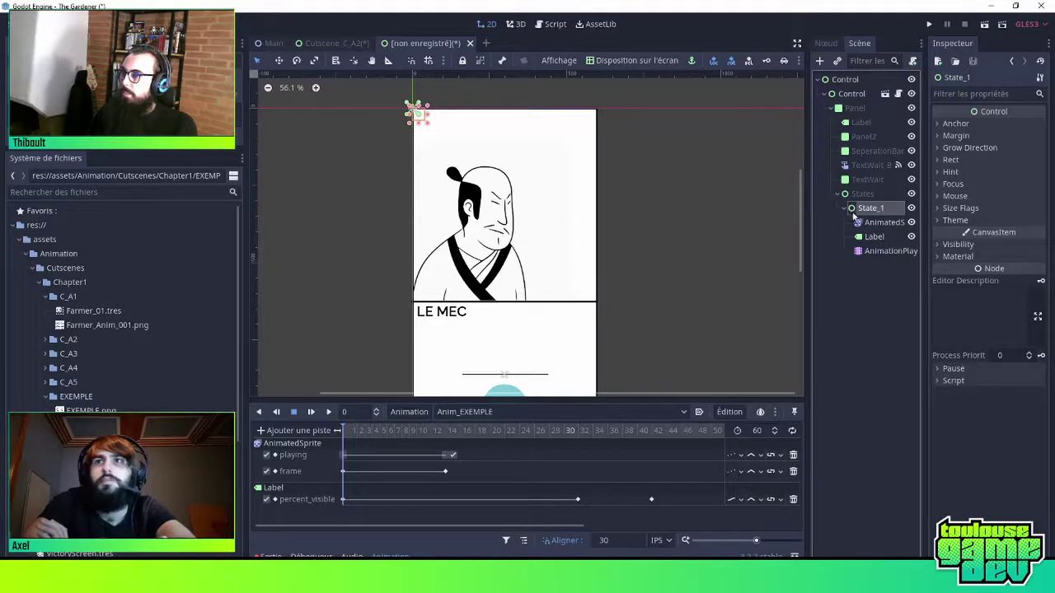
pyautogui.click(879, 252)
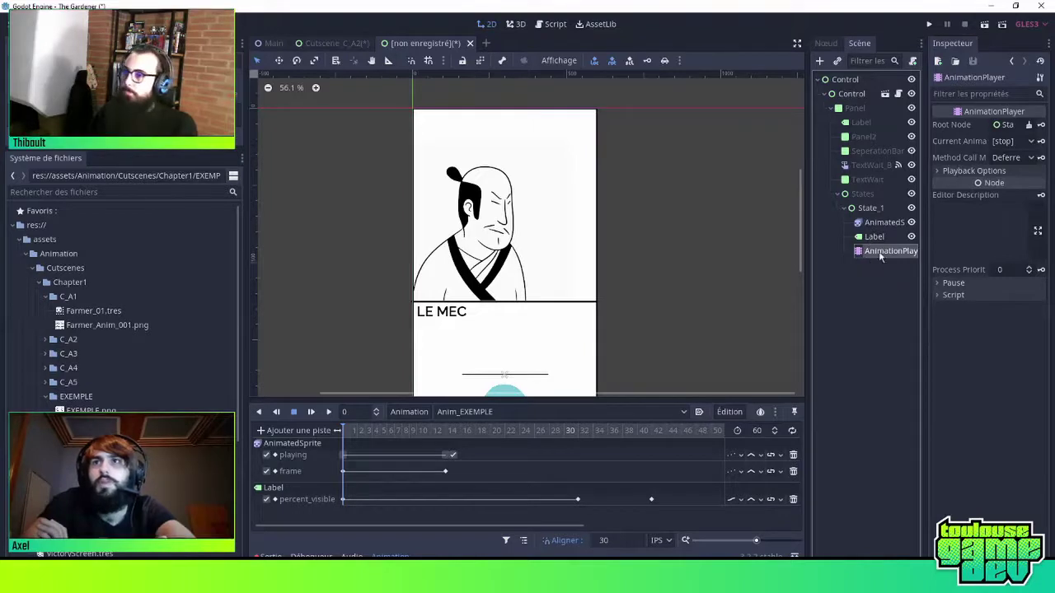
pyautogui.click(870, 209)
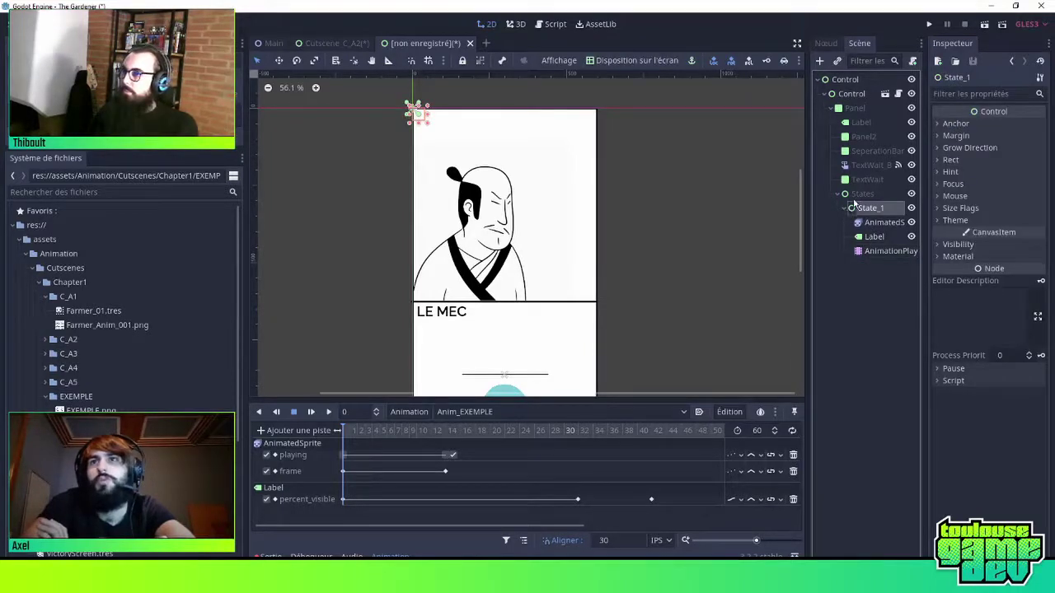
pyautogui.click(863, 198)
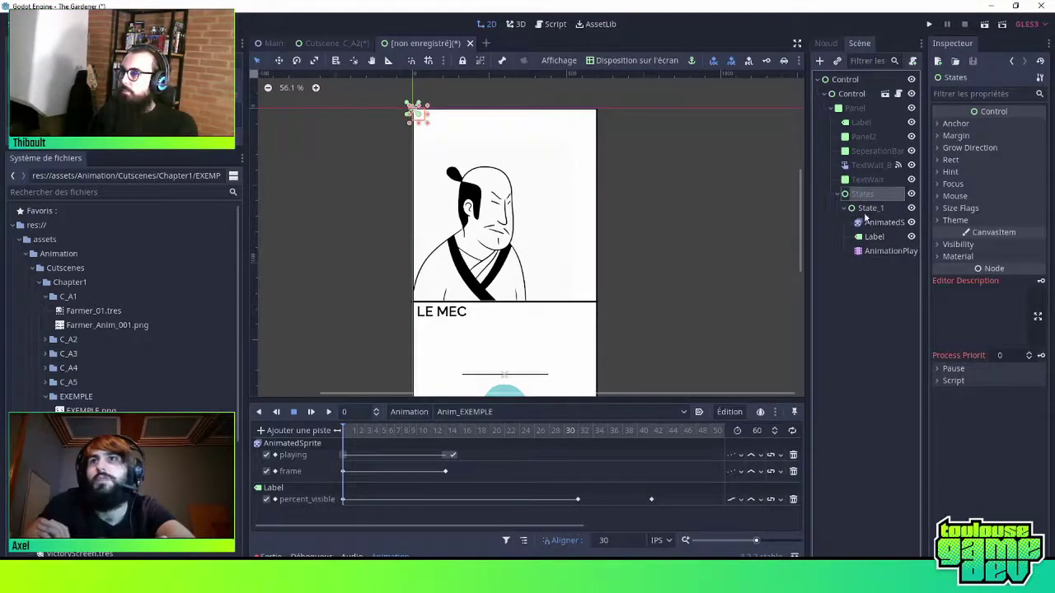
pyautogui.click(864, 210)
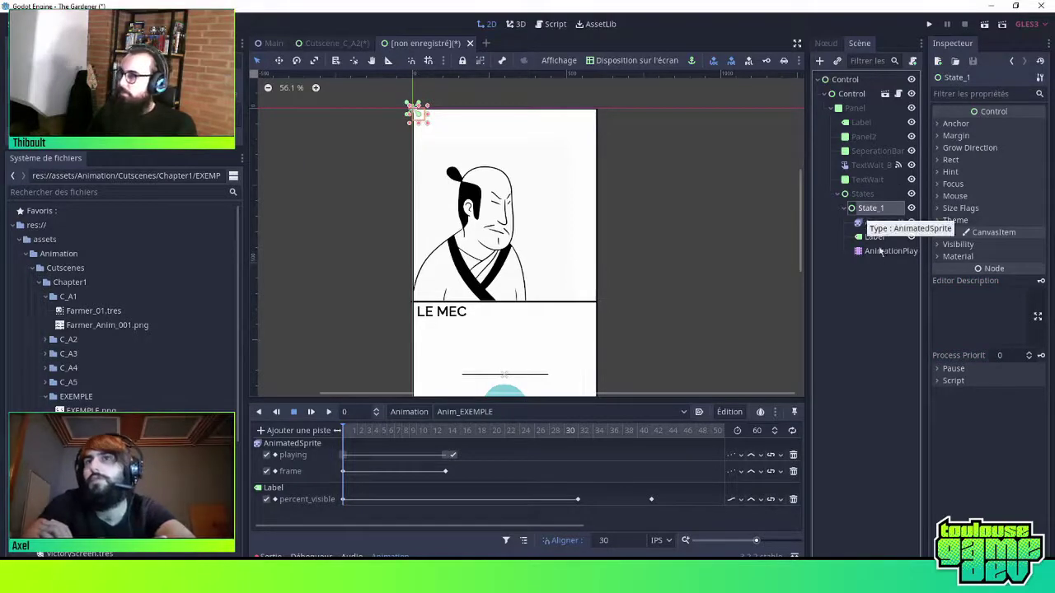
pyautogui.click(874, 223)
pyautogui.click(867, 208)
pyautogui.hotkey('ctrl', 'd')
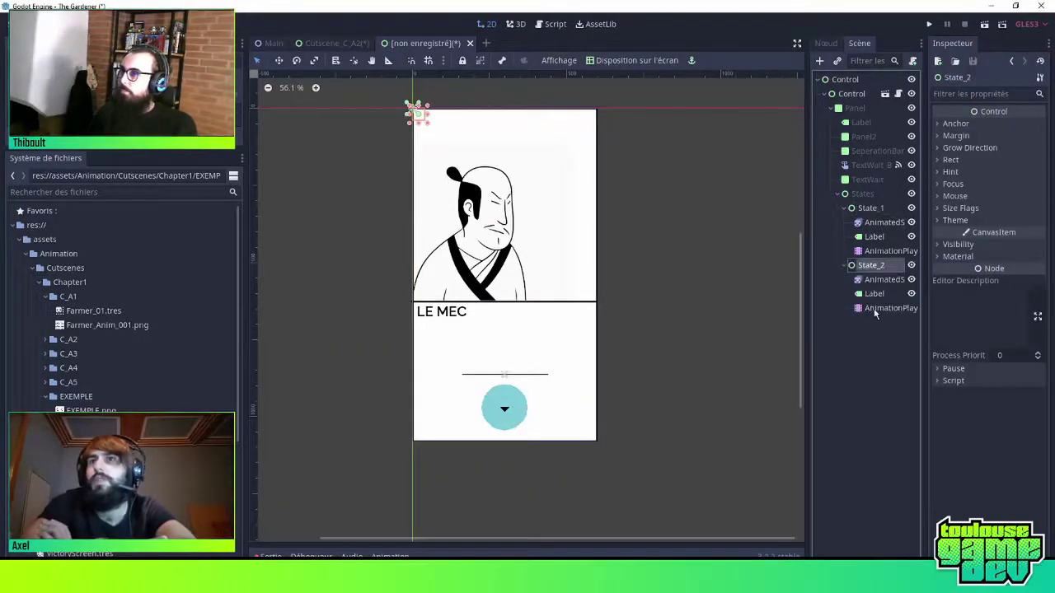
# Set State_2's AnimatedSprite animation to 02_EXEMPLE02 and preview its AnimationPlayer
pyautogui.click(886, 308)
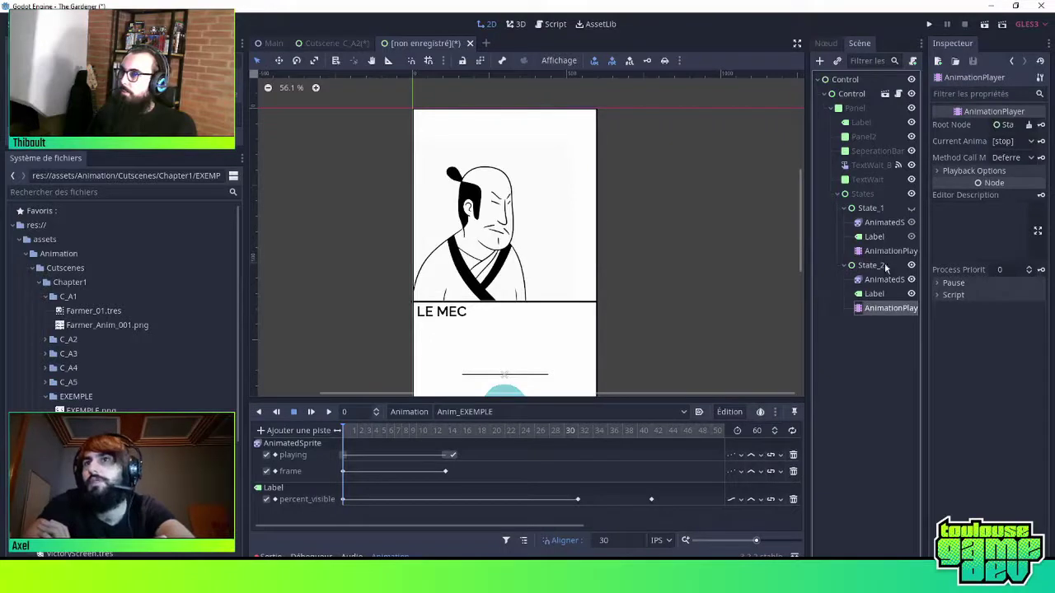
pyautogui.click(880, 281)
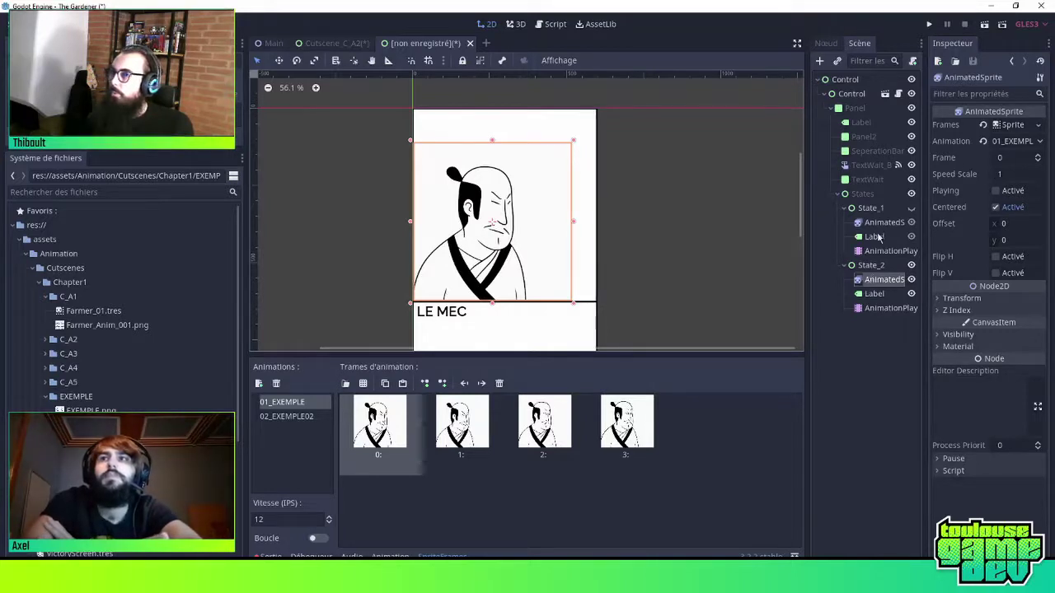
pyautogui.click(1009, 142)
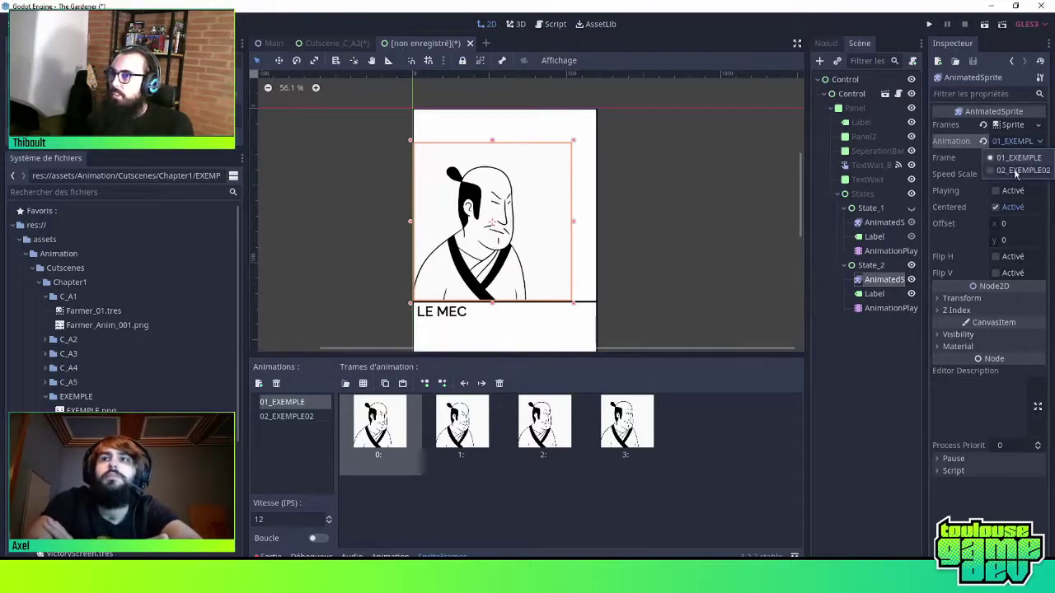
pyautogui.click(1020, 170)
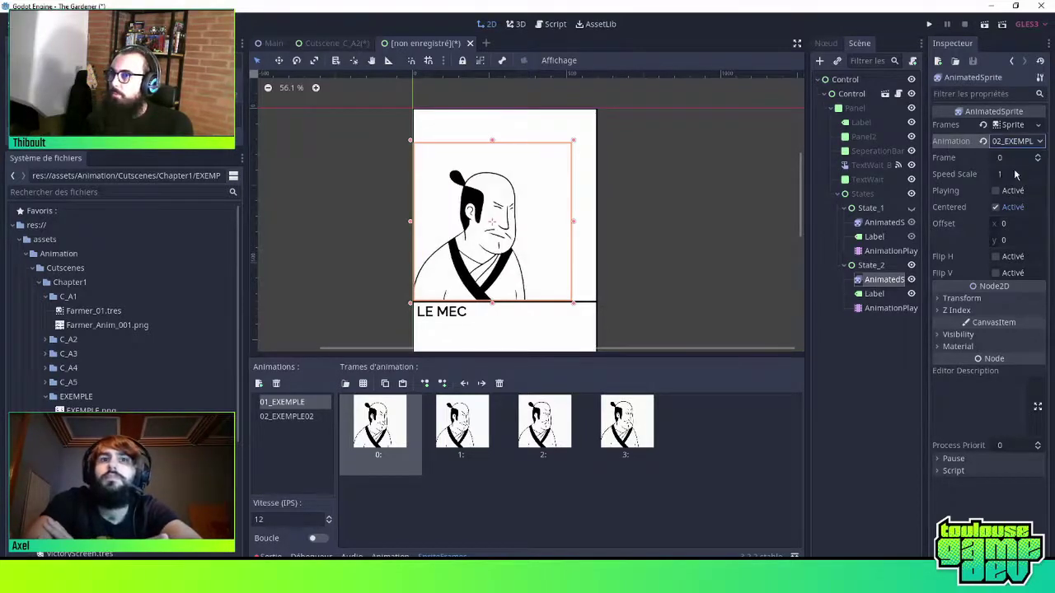
pyautogui.click(894, 307)
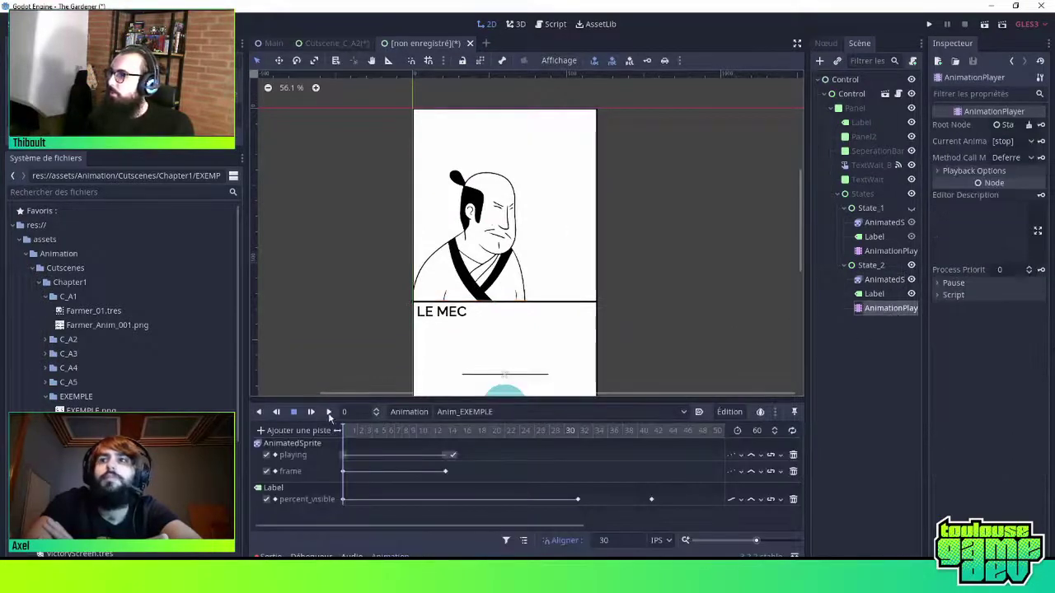
pyautogui.click(330, 412)
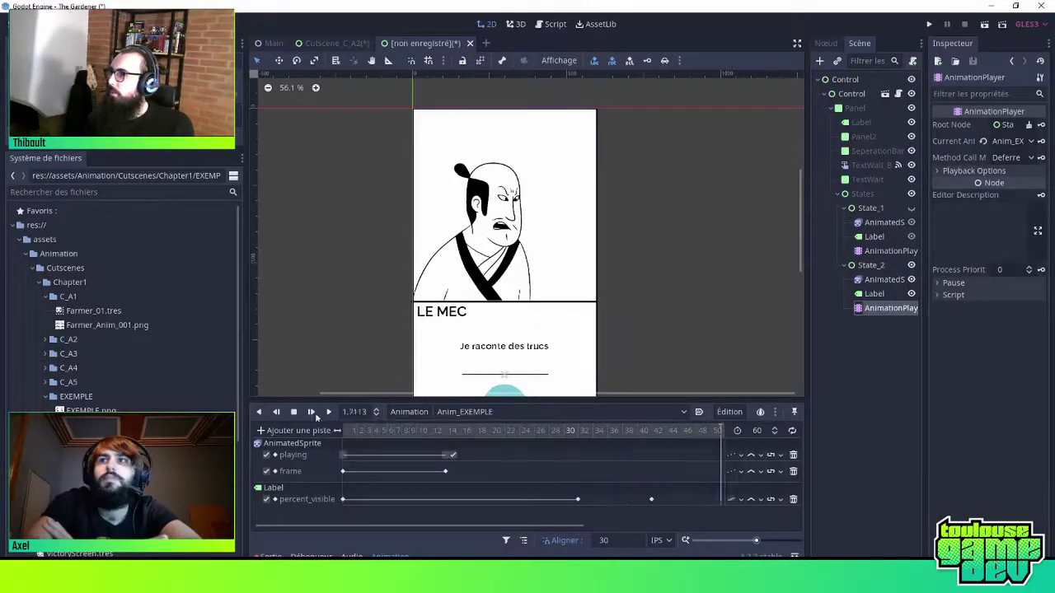
pyautogui.click(310, 417)
pyautogui.click(371, 432)
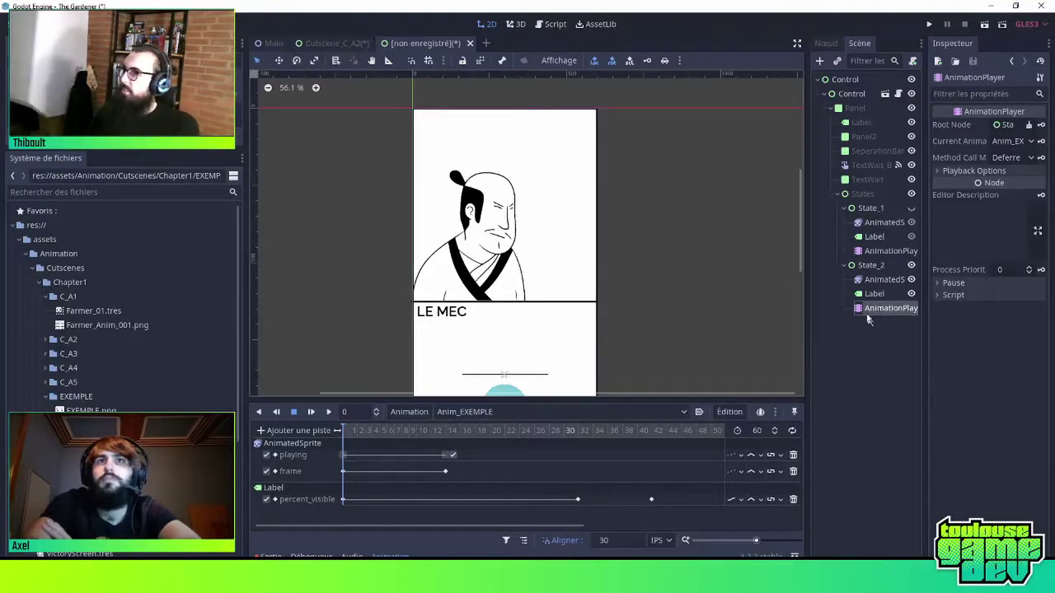
# Duplicate State_2 into a new State_3 and hide State_2
pyautogui.click(868, 266)
pyautogui.click(845, 209)
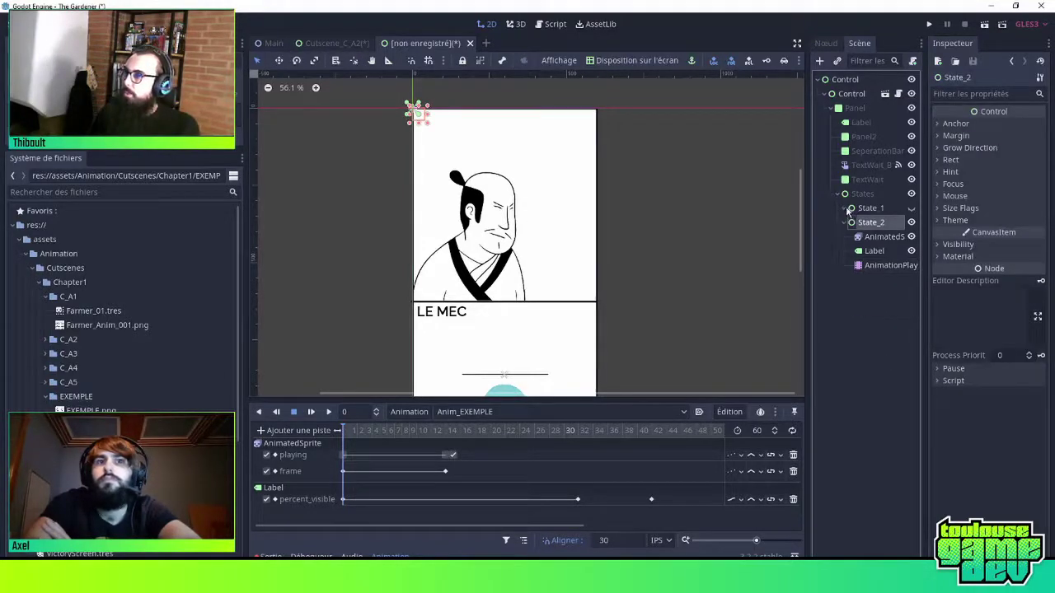
pyautogui.hotkey('ctrl', 'd')
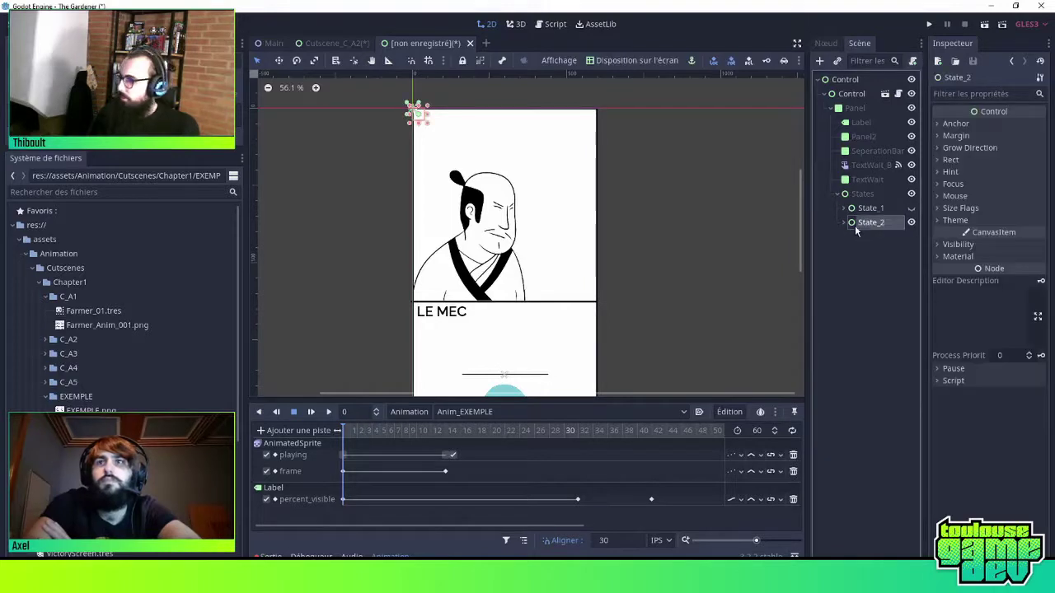
pyautogui.click(911, 222)
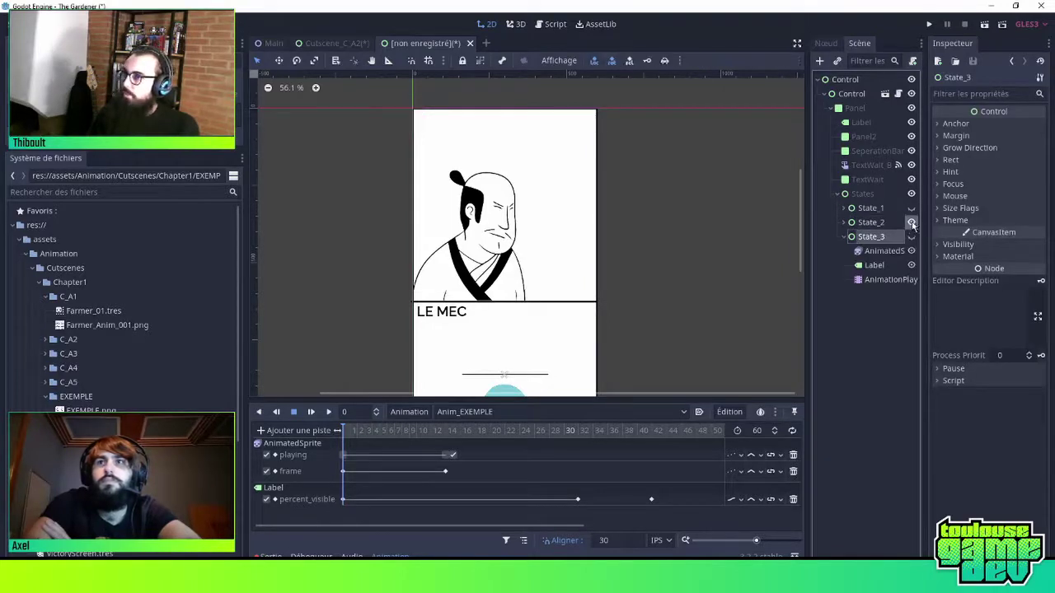
# Give State_3's sprite the Farmer_01.tres frames with animation 01_Surprise, then preview it
pyautogui.click(880, 251)
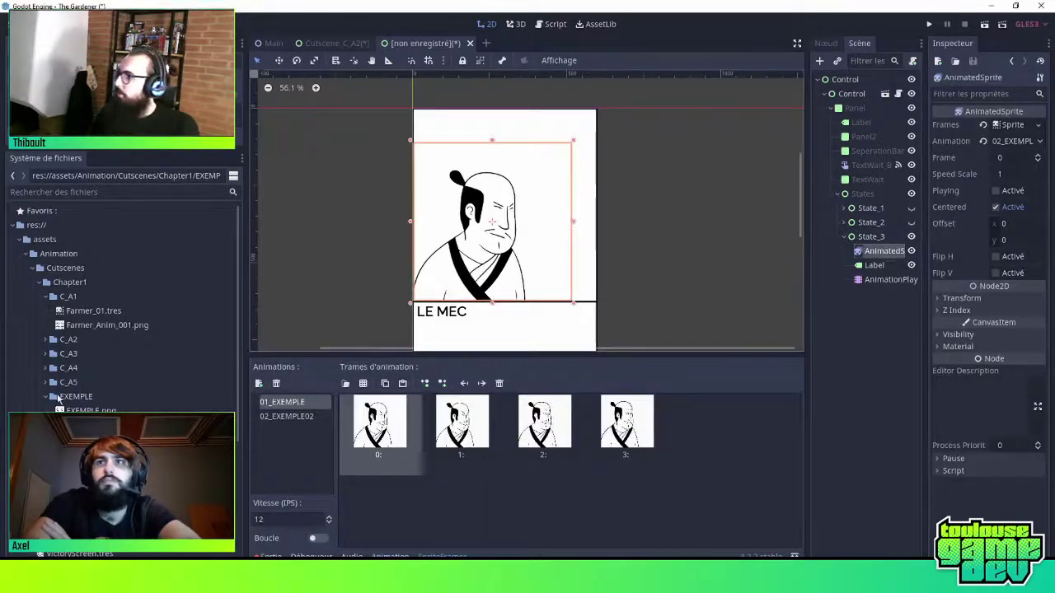
pyautogui.moveTo(93, 311); pyautogui.dragTo(1009, 126)
pyautogui.click(1016, 141)
pyautogui.click(1015, 169)
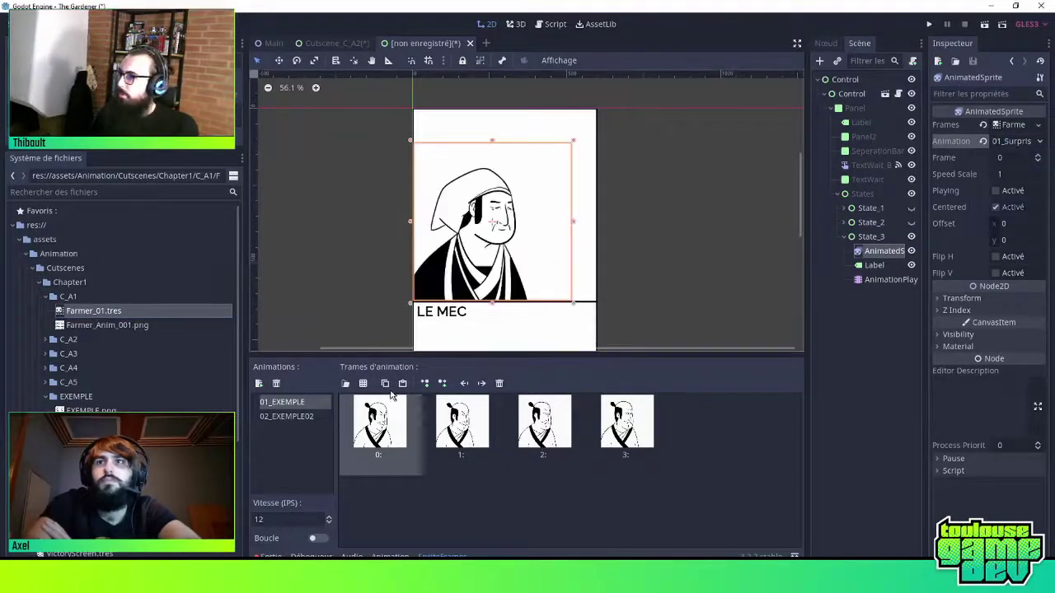
pyautogui.click(886, 279)
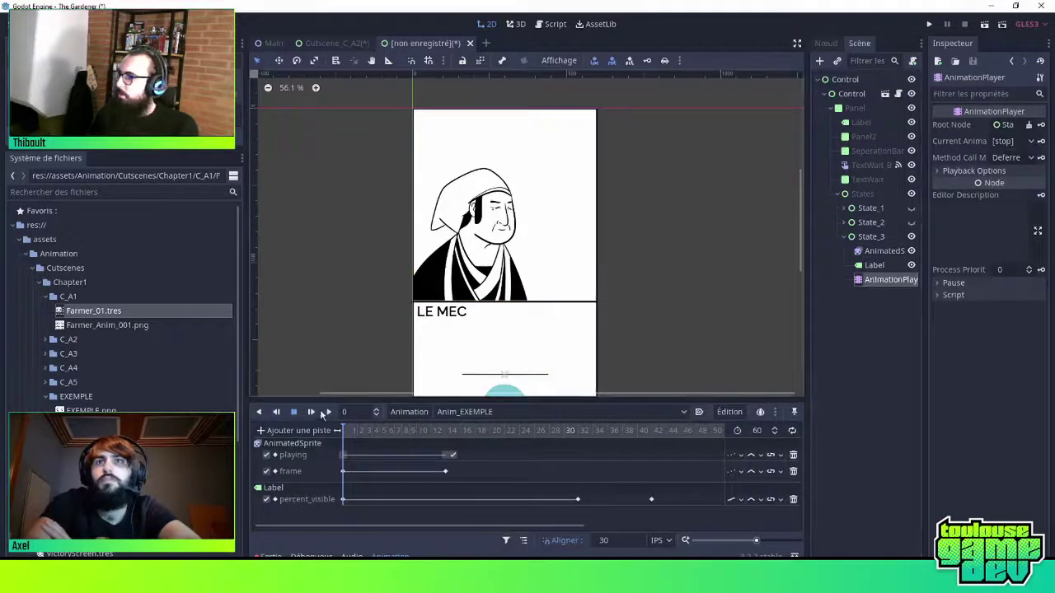
pyautogui.click(329, 412)
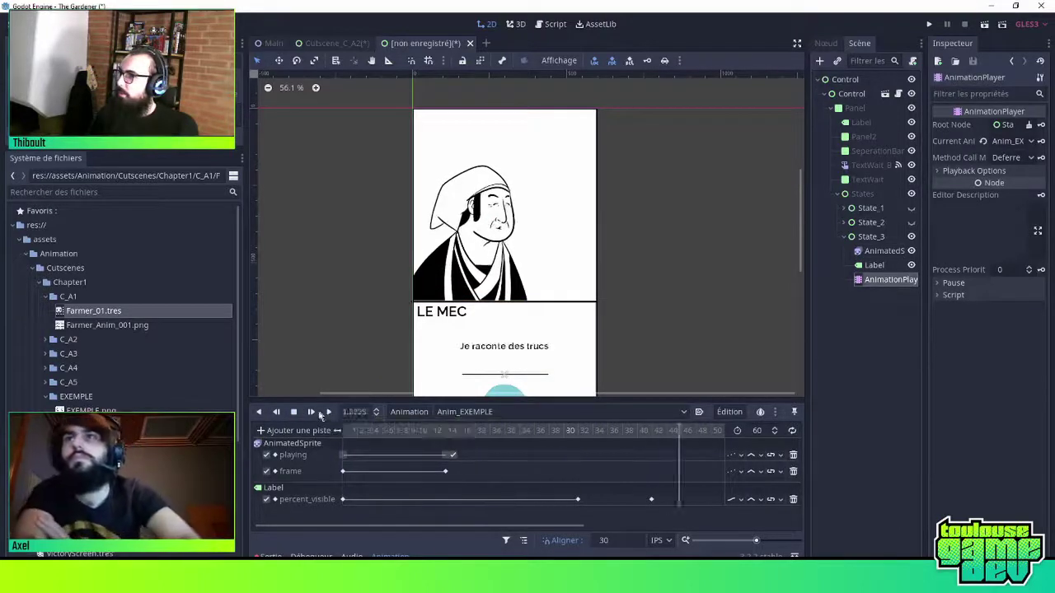
pyautogui.click(299, 414)
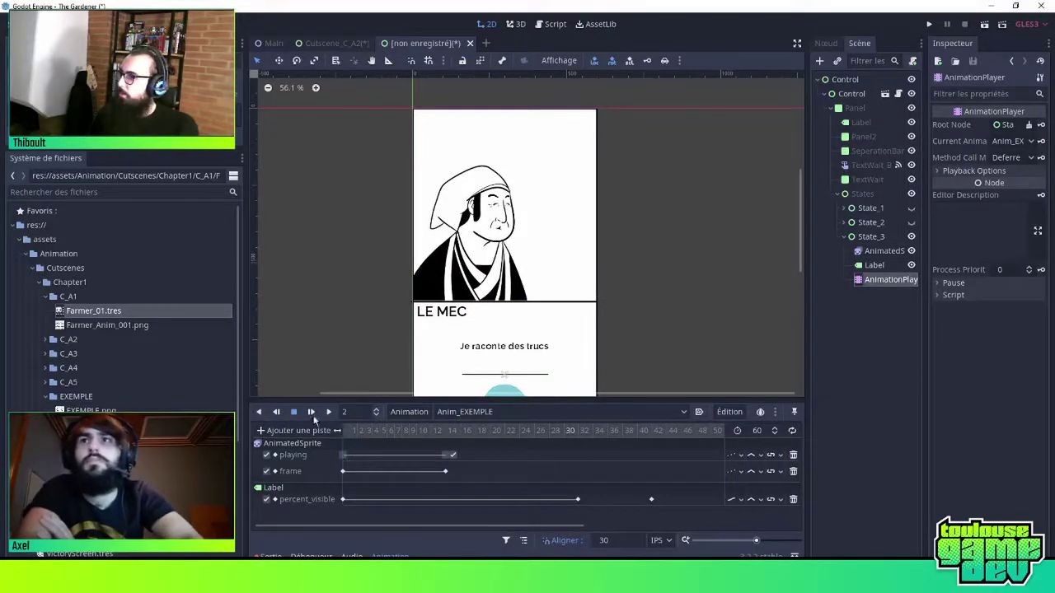
pyautogui.doubleClick(872, 236)
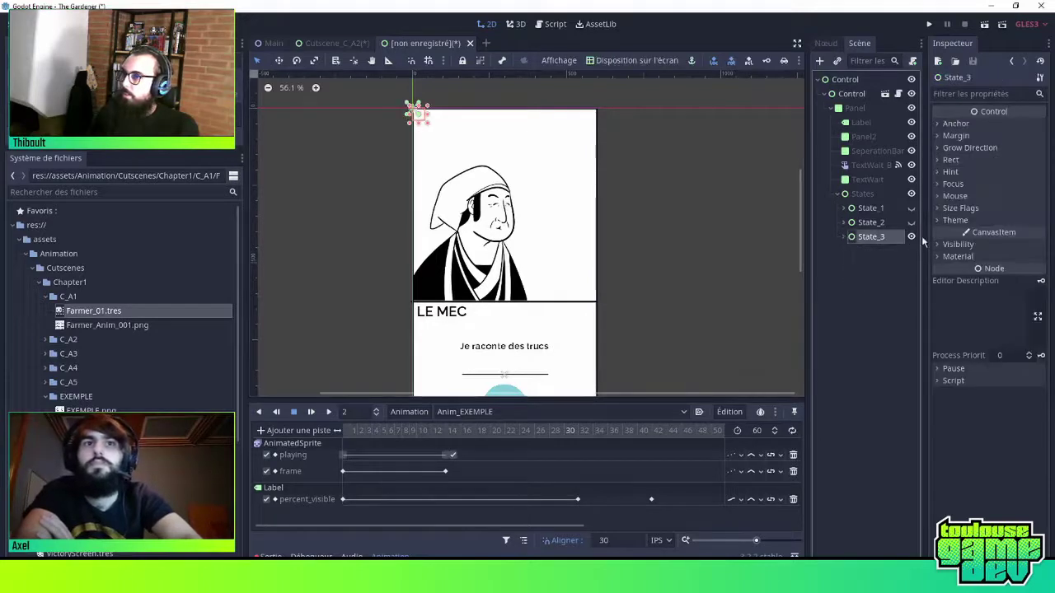
# Duplicate State_3 into State_4 using C_A2_Marchand_01.tres frames with the 04_Depite animation
pyautogui.click(863, 264)
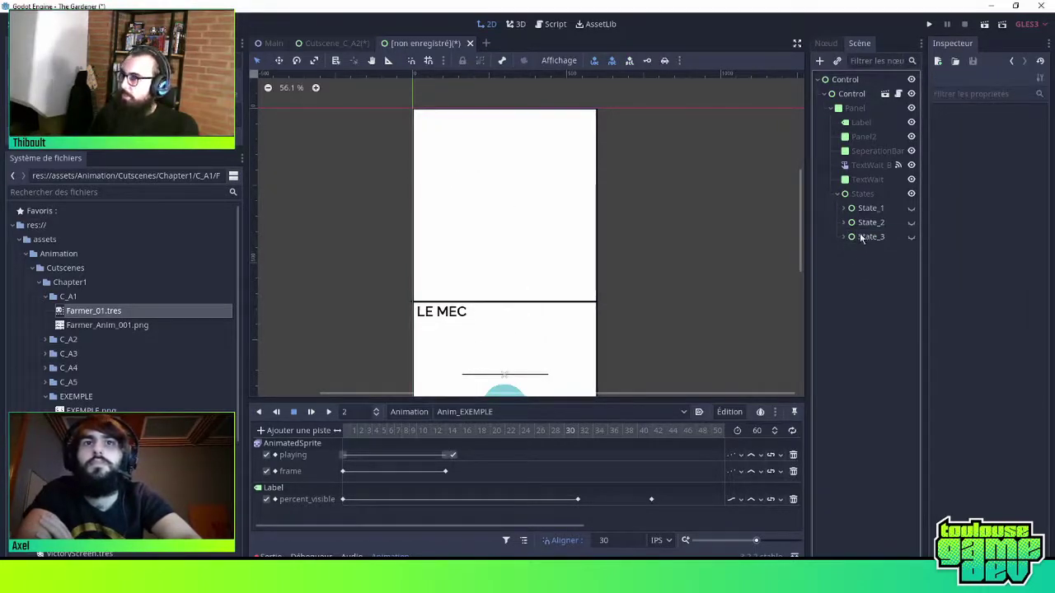
pyautogui.click(869, 251)
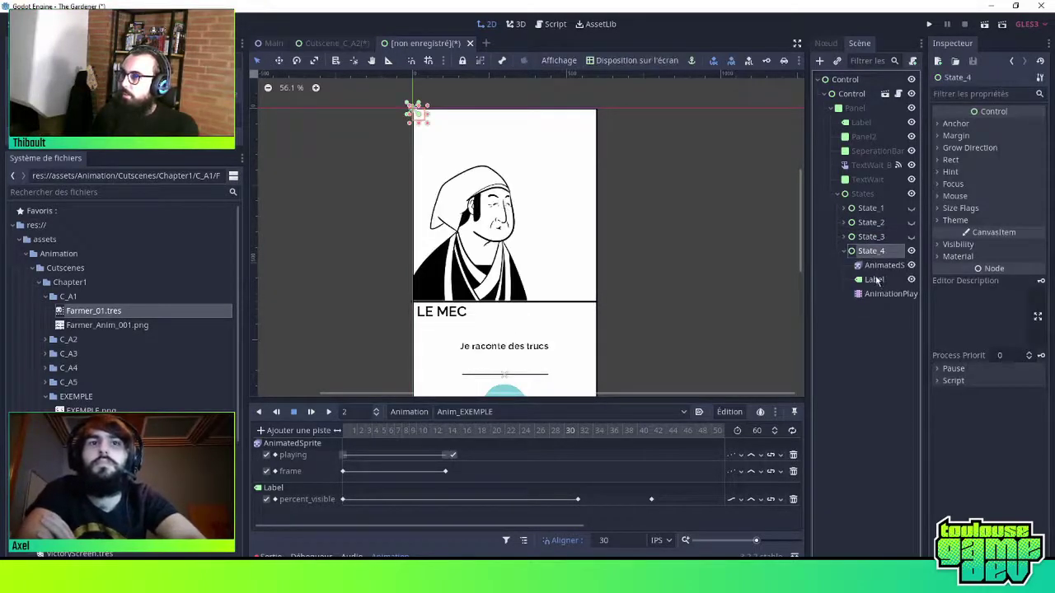
pyautogui.click(880, 266)
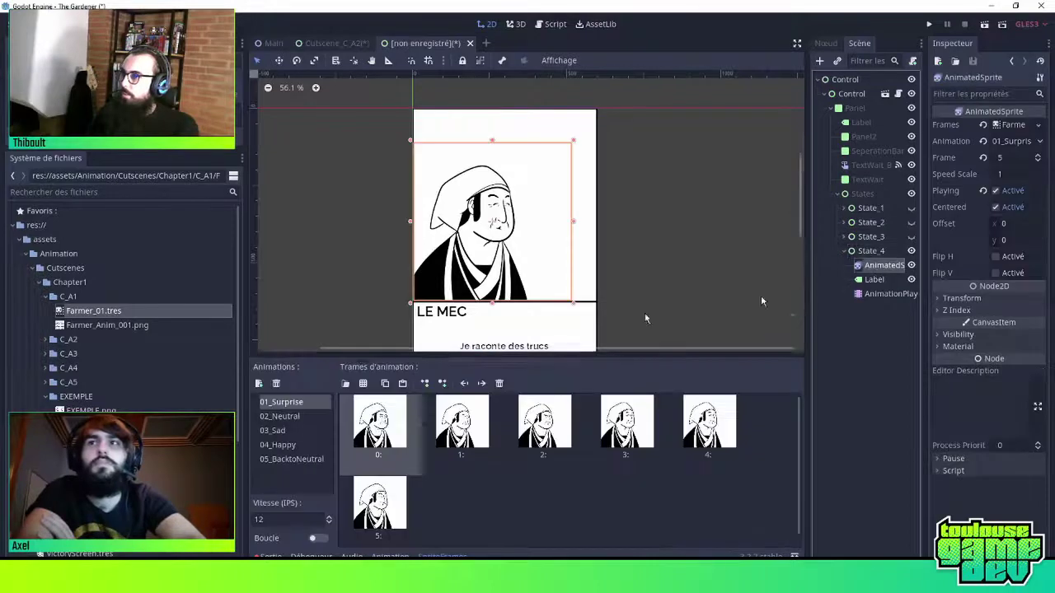
pyautogui.click(46, 340)
pyautogui.moveTo(79, 399); pyautogui.dragTo(1015, 132)
pyautogui.click(1014, 141)
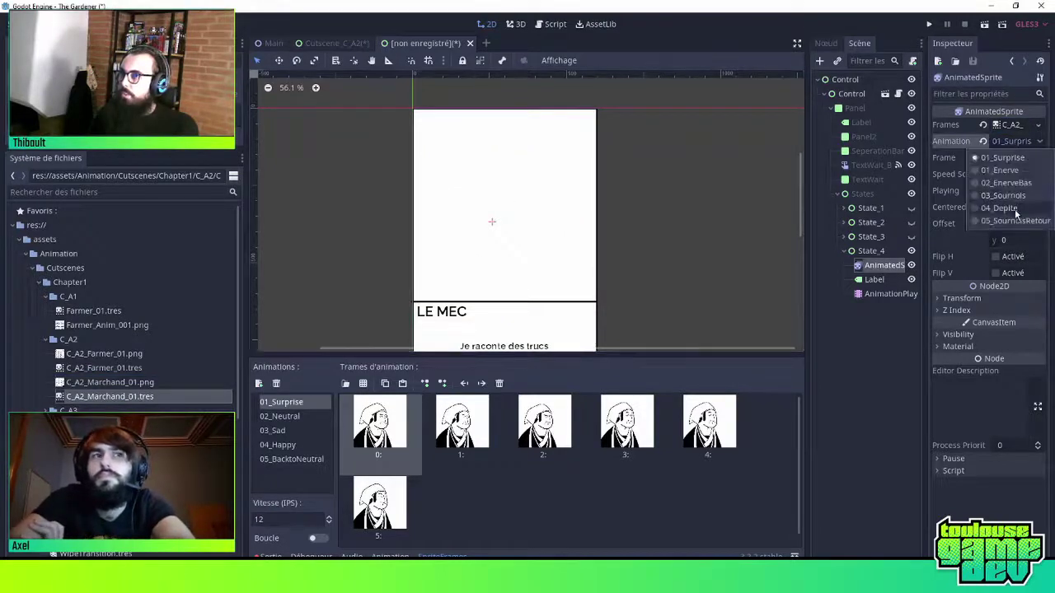
pyautogui.click(1014, 209)
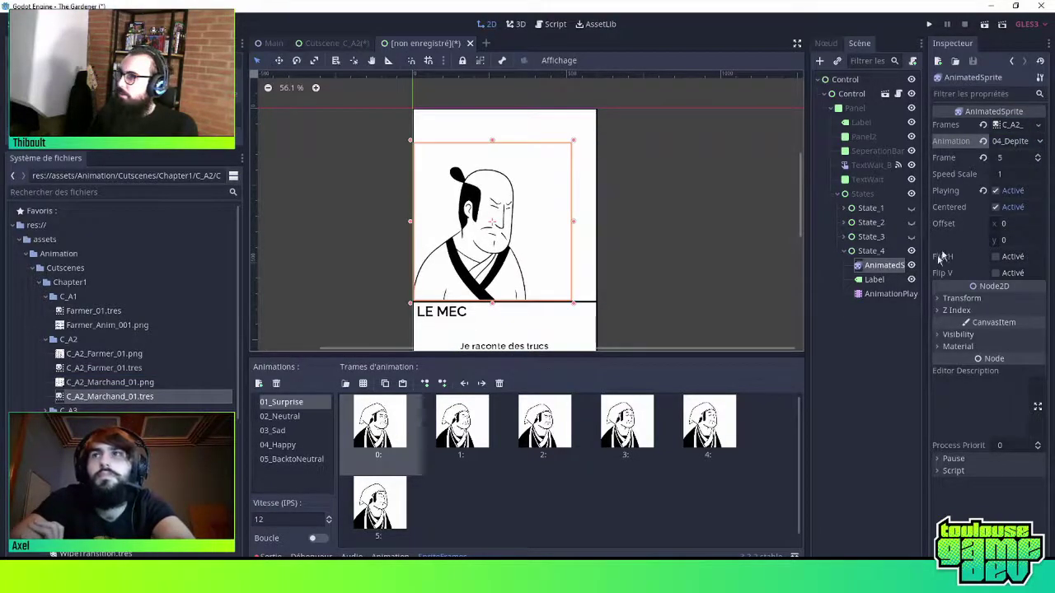
# Preview State_4's Anim_EXEMPLE animation and collapse State_4 in the scene tree
pyautogui.click(890, 294)
pyautogui.click(326, 415)
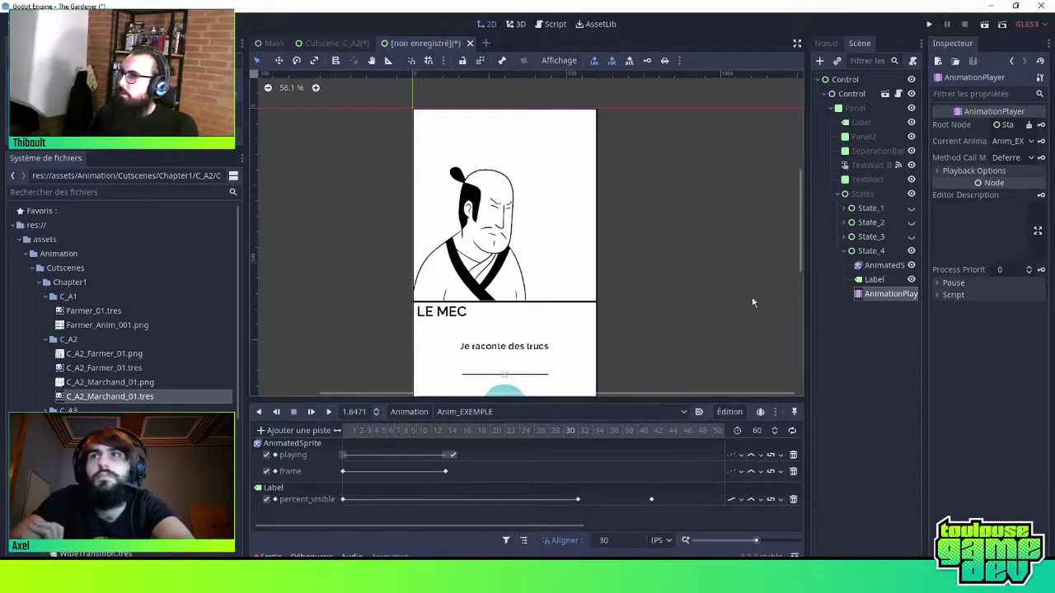
pyautogui.click(844, 252)
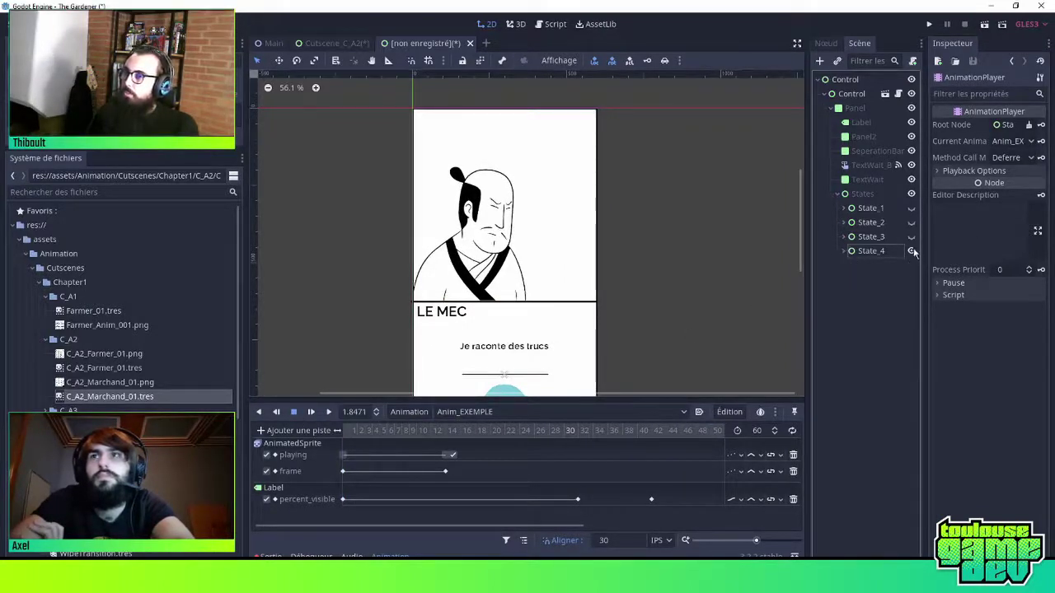
# Hide State_4 and attempt to run the unsaved cutscene scene
pyautogui.click(911, 251)
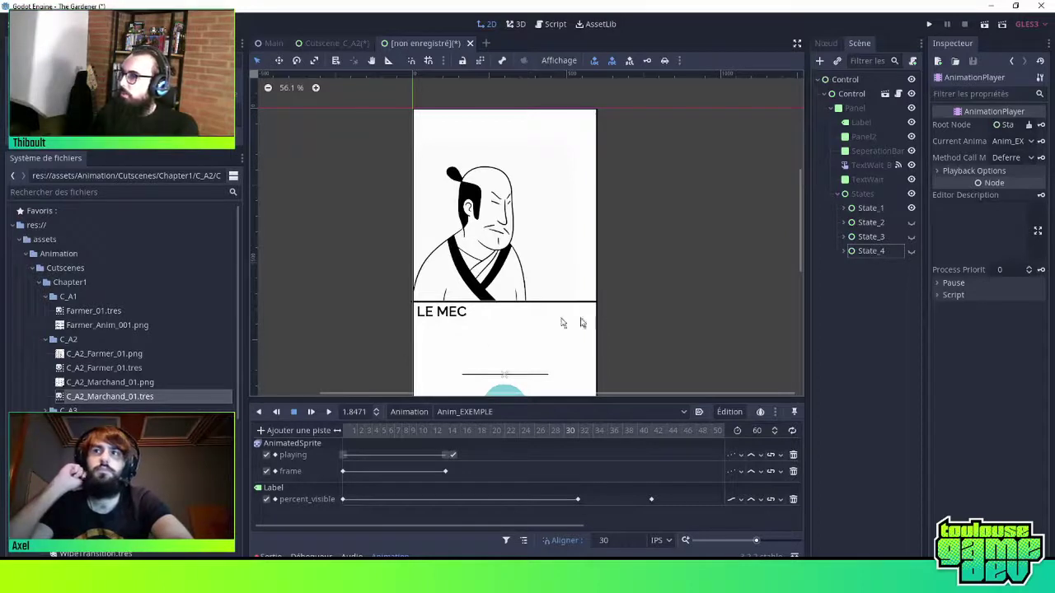
pyautogui.scroll(-2, 647, 278)
pyautogui.scroll(1, 652, 252)
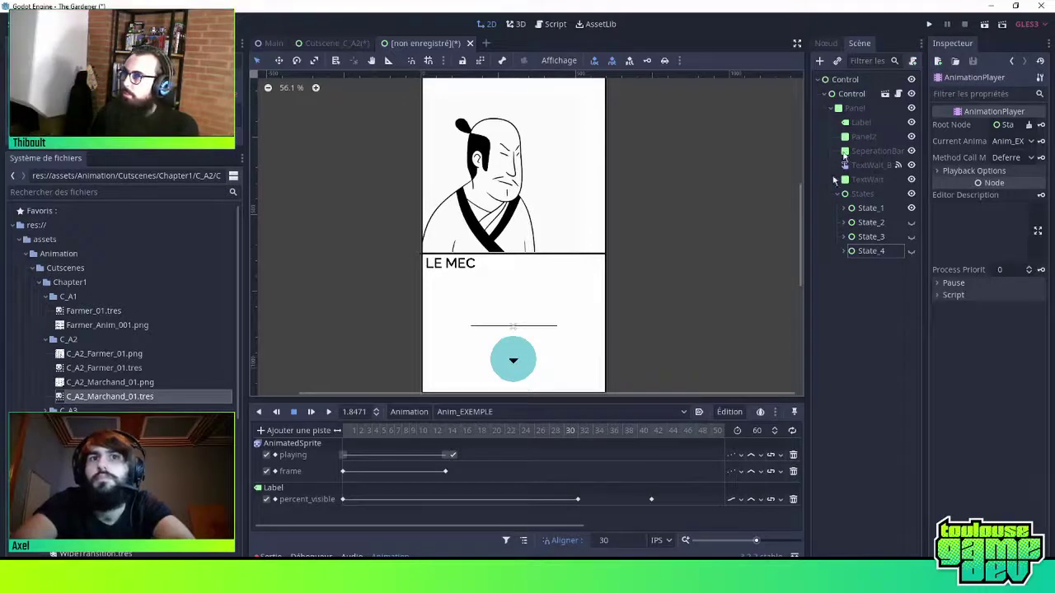
pyautogui.click(928, 25)
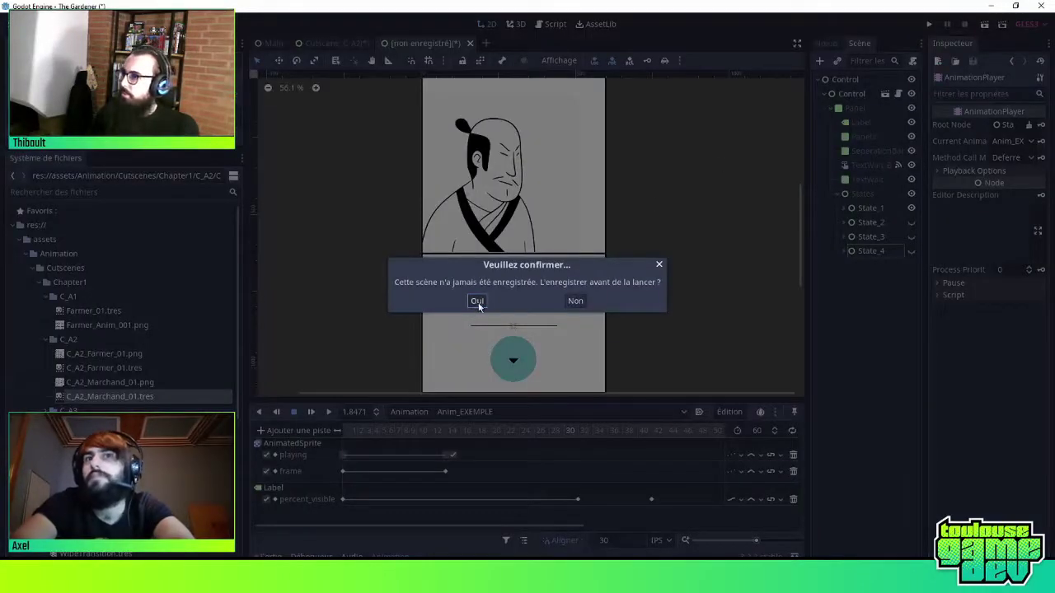
pyautogui.click(574, 302)
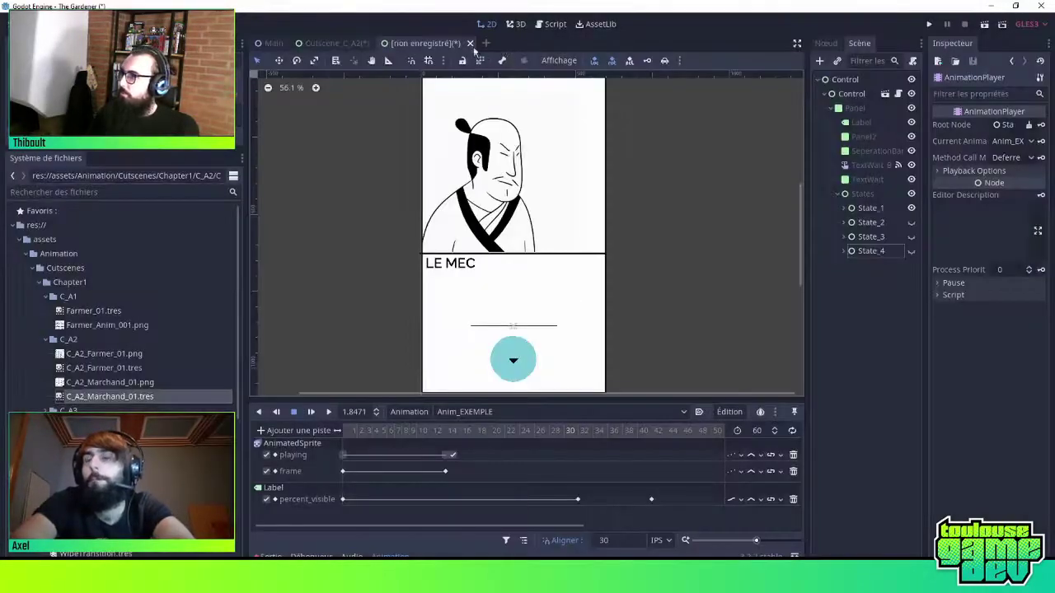
# Close the Cutscene_C_A2 scene tab and return to the unsaved cutscene
pyautogui.moveTo(471, 47); pyautogui.dragTo(336, 56)
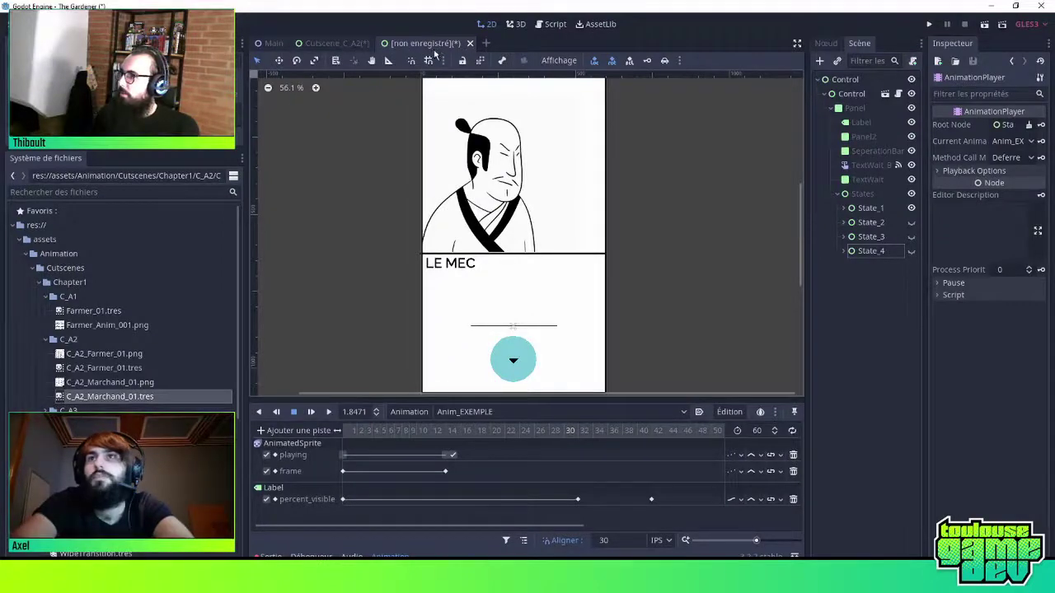
pyautogui.click(370, 47)
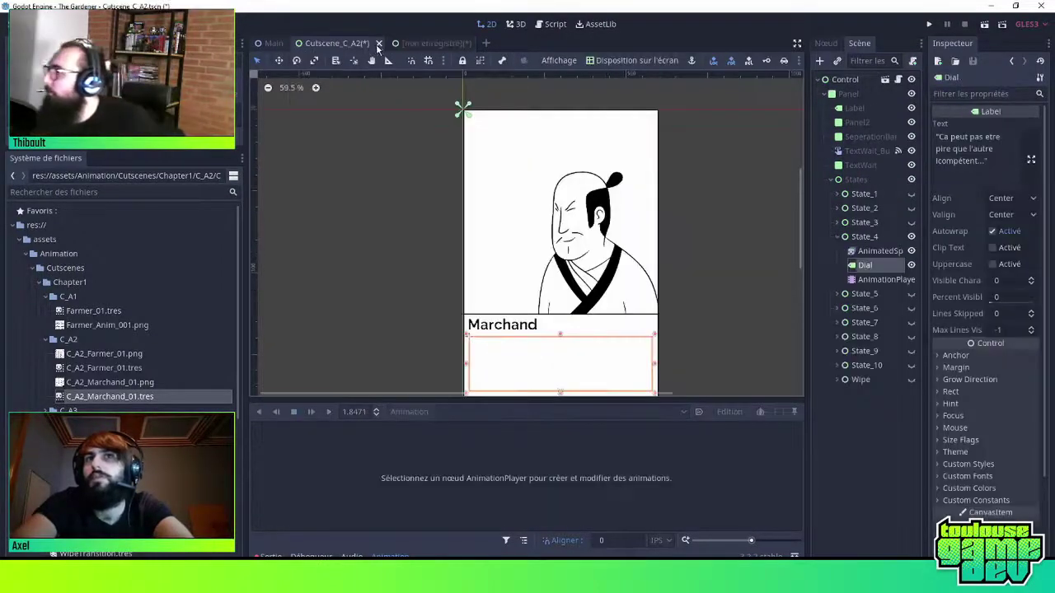
pyautogui.click(378, 43)
pyautogui.click(639, 302)
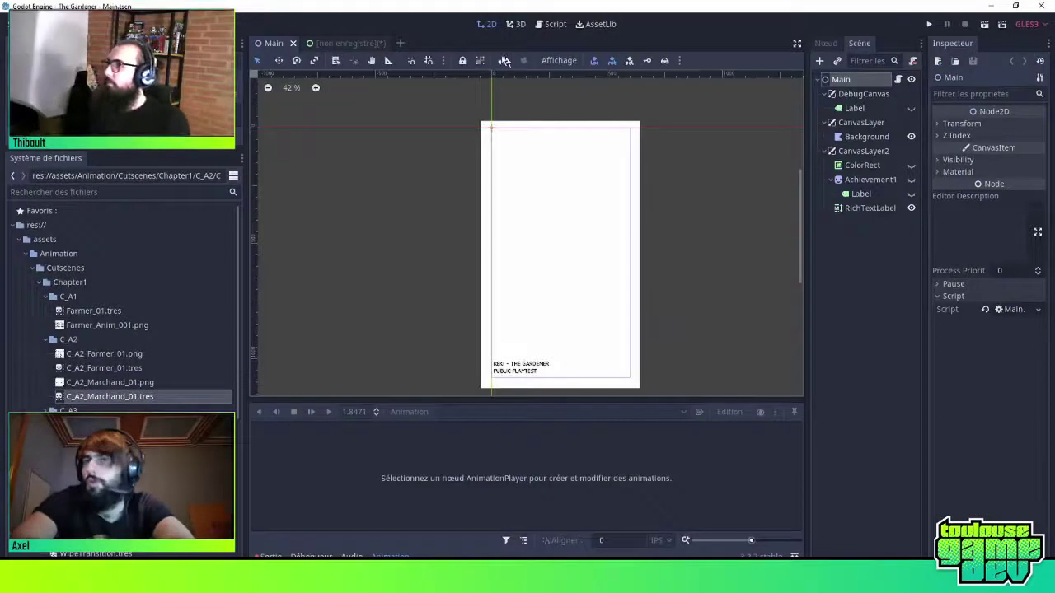
pyautogui.click(368, 43)
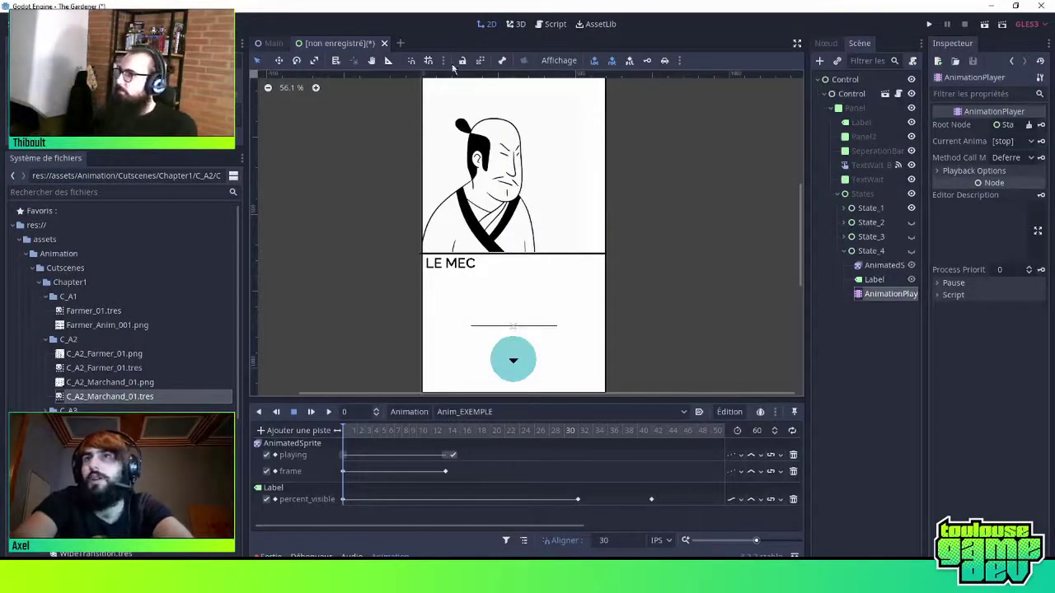
# Start saving the scene with Ctrl+S and move up to the project root folder
pyautogui.hotkey('ctrl', 's')
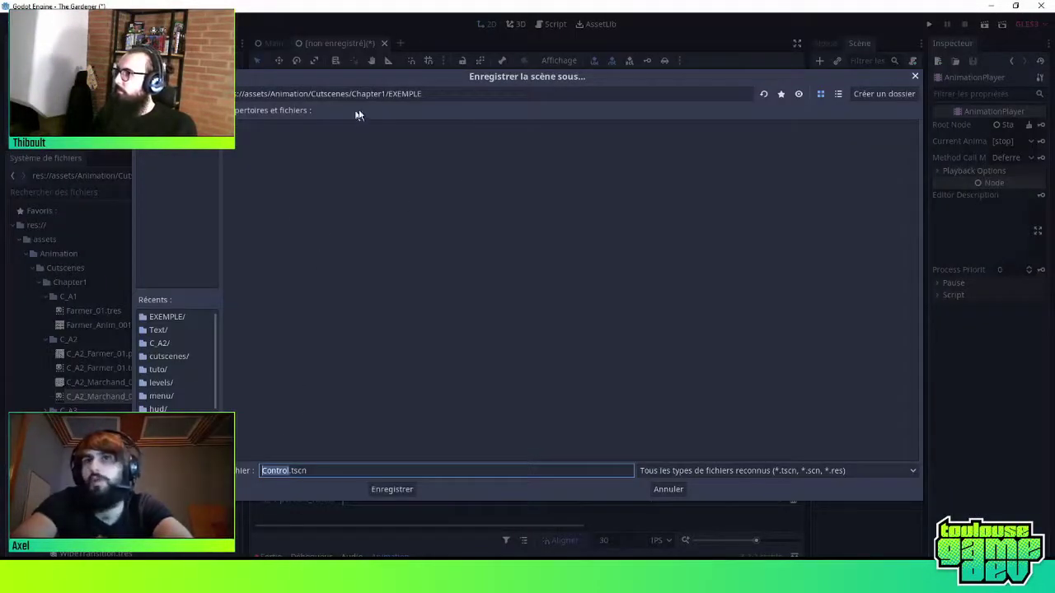
pyautogui.click(148, 93)
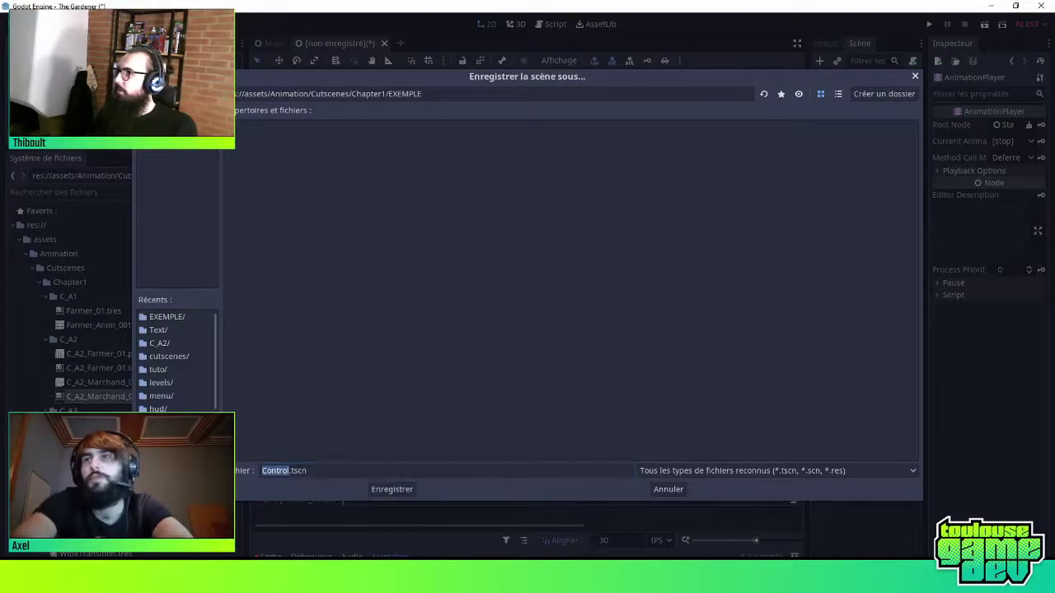
pyautogui.click(148, 93)
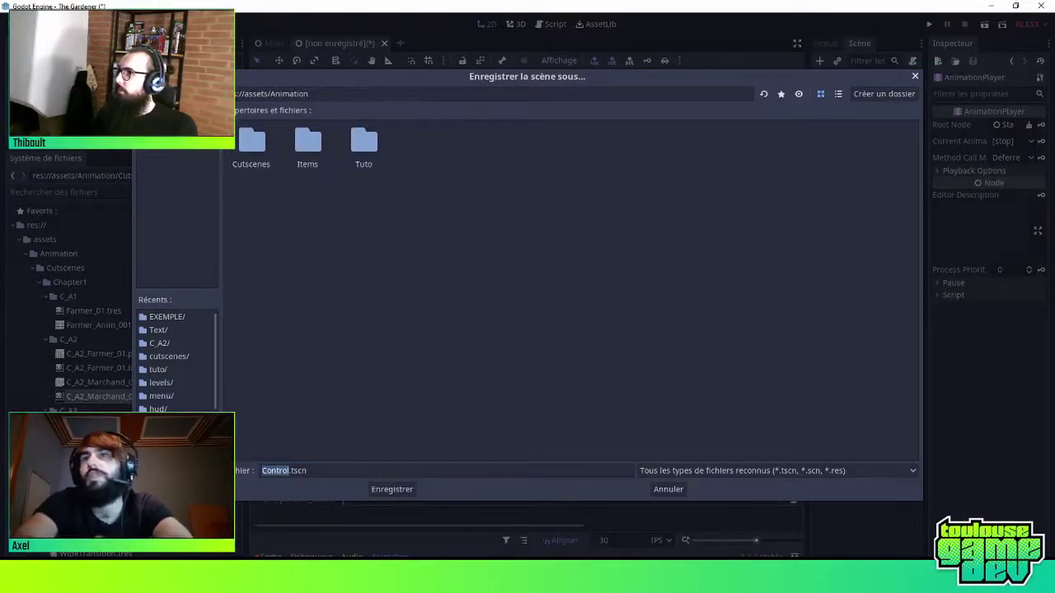
pyautogui.click(148, 93)
pyautogui.click(149, 93)
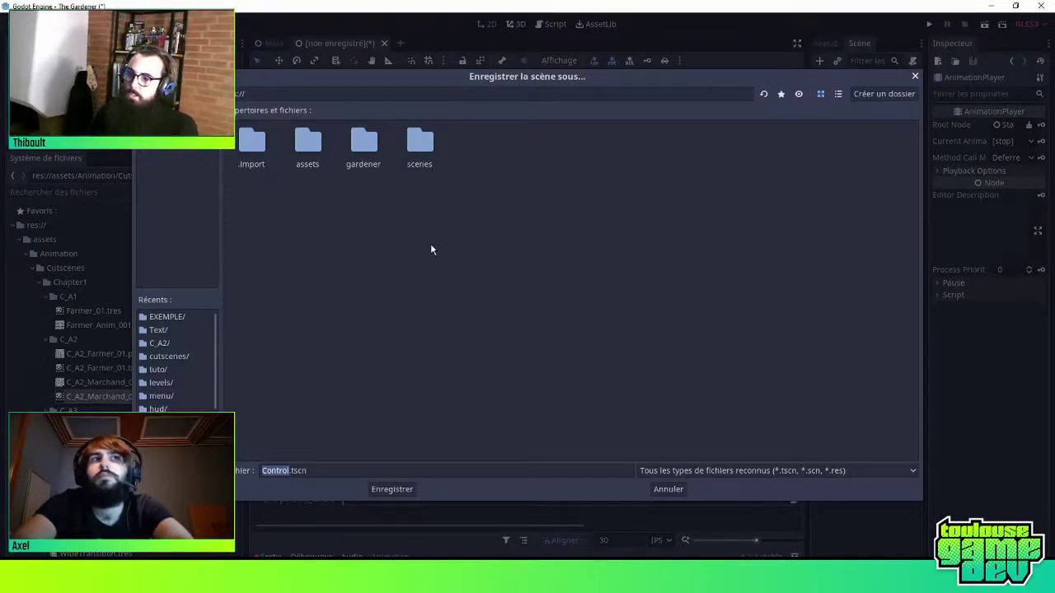
pyautogui.click(379, 196)
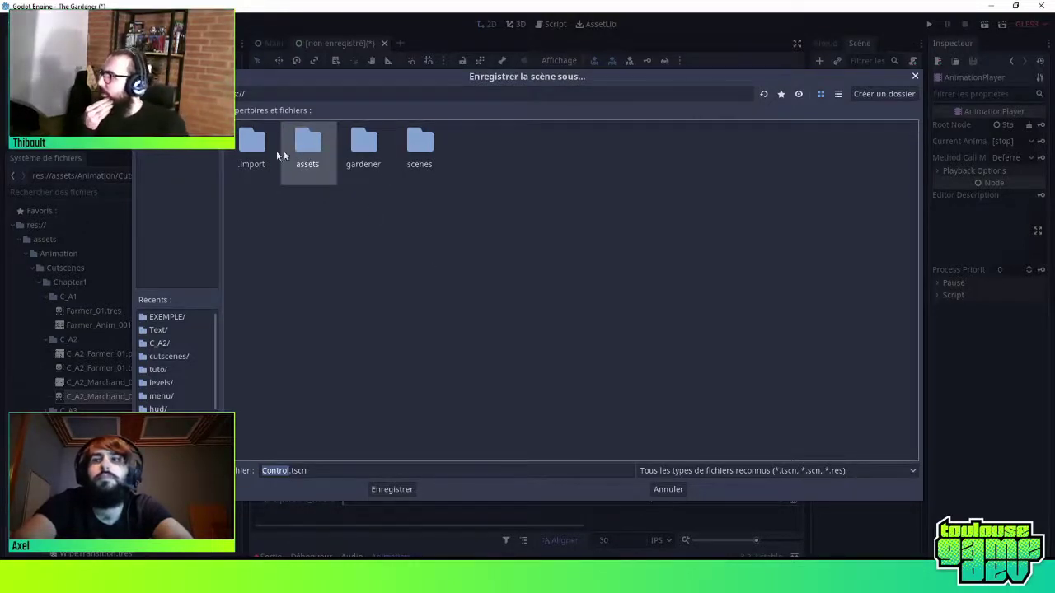
# Browse the project folders and settle on res://scenes as the save location
pyautogui.doubleClick(309, 153)
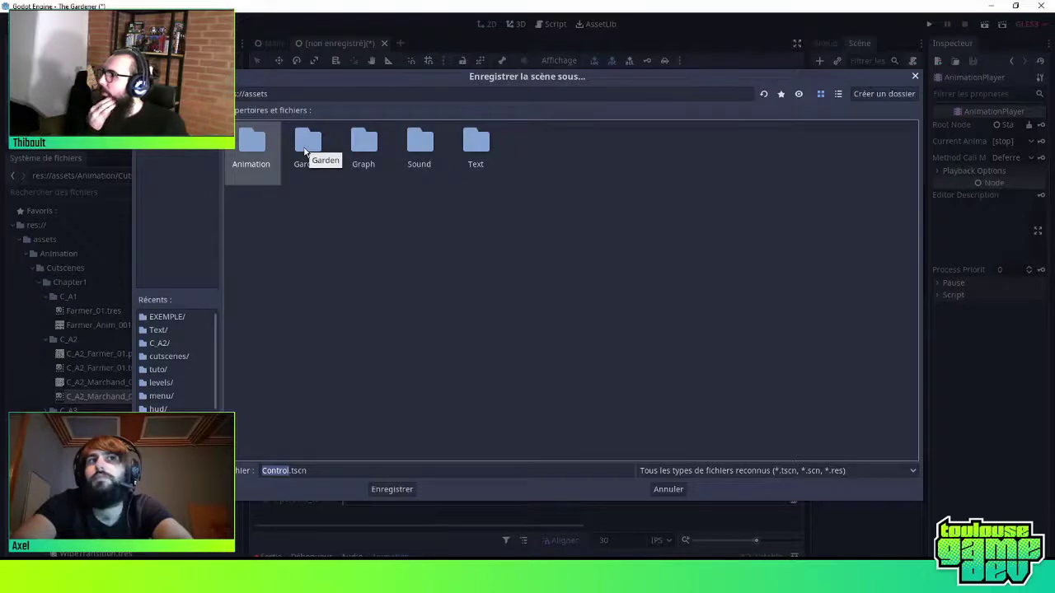
pyautogui.click(305, 151)
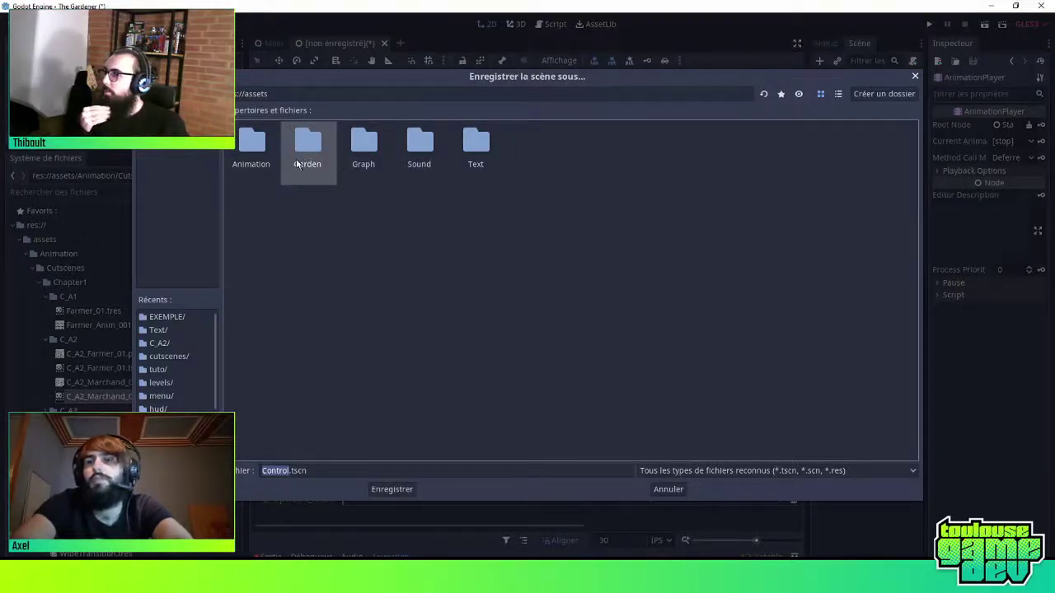
pyautogui.press('Left')
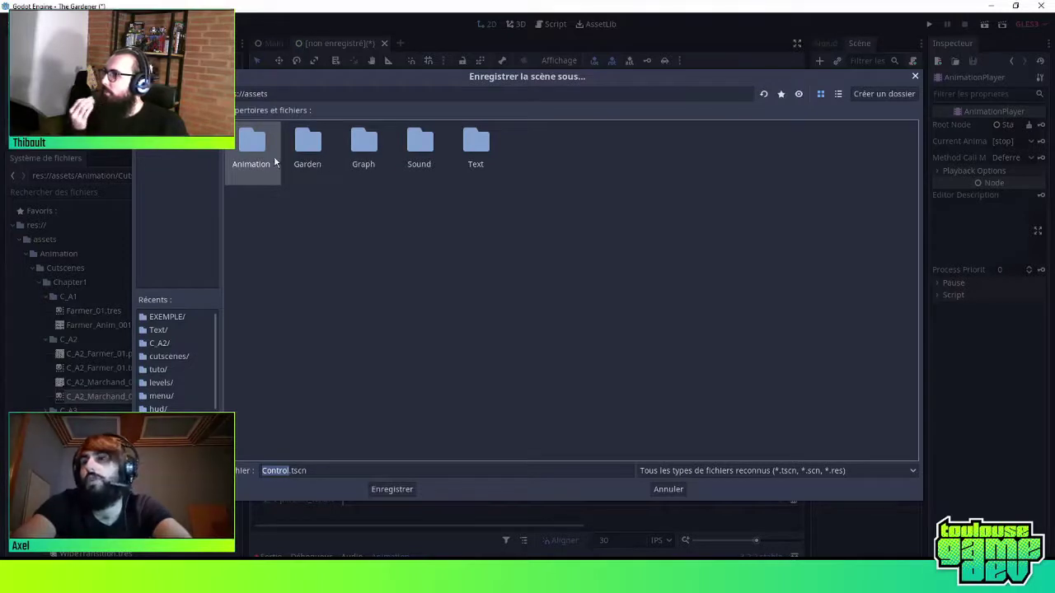
pyautogui.doubleClick(258, 146)
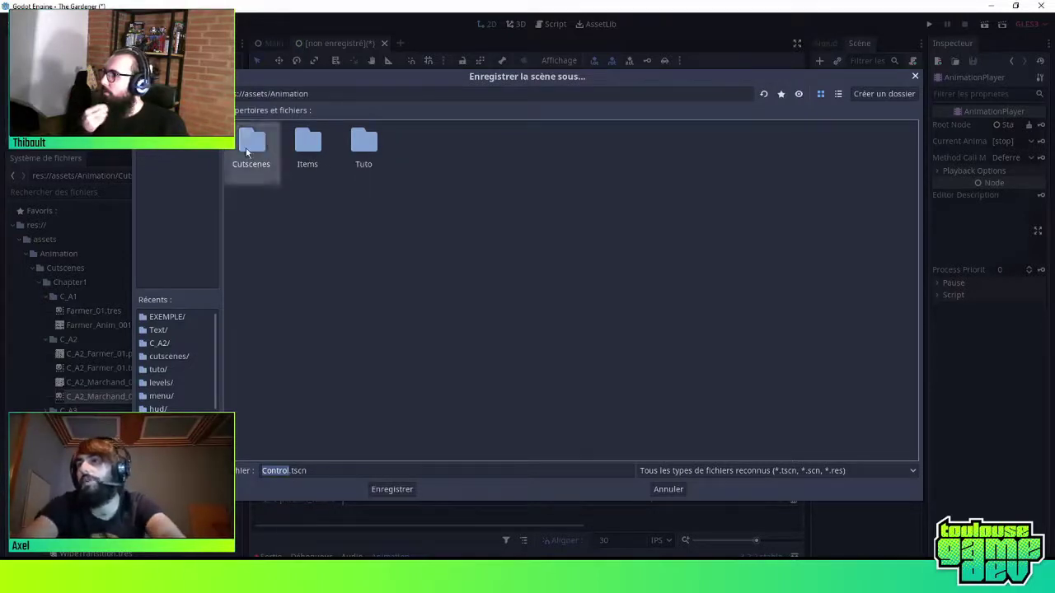
pyautogui.doubleClick(253, 146)
pyautogui.doubleClick(253, 146)
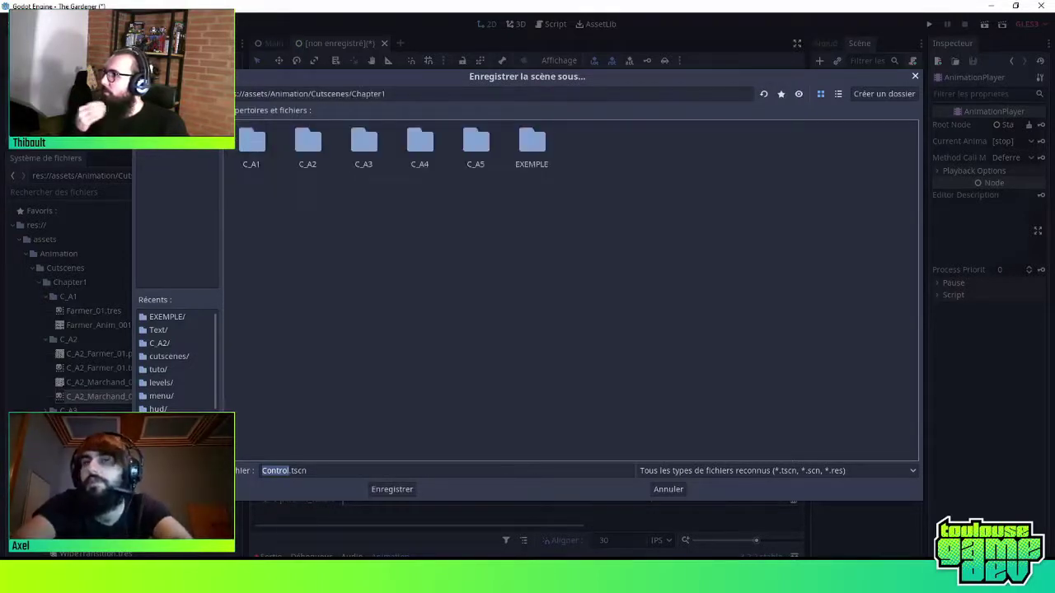
pyautogui.press('BackSpace')
pyautogui.press('BackSpace')
pyautogui.press('BackSpace')
pyautogui.press('BackSpace')
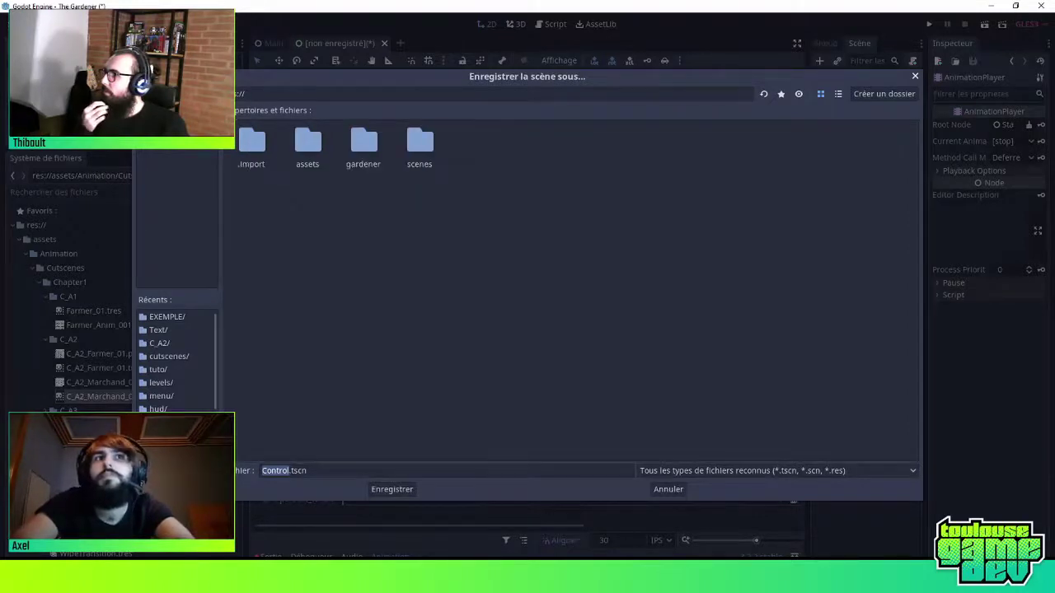
pyautogui.doubleClick(427, 146)
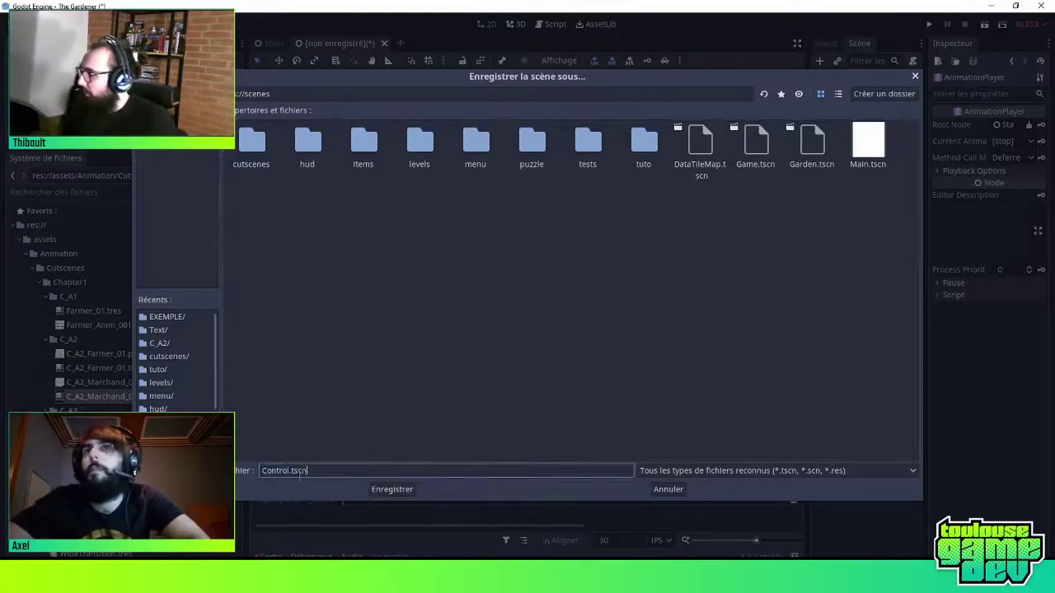
# Replace the old file name with 'Exemple'
pyautogui.moveTo(288, 471); pyautogui.dragTo(248, 475)
pyautogui.press('BackSpace')
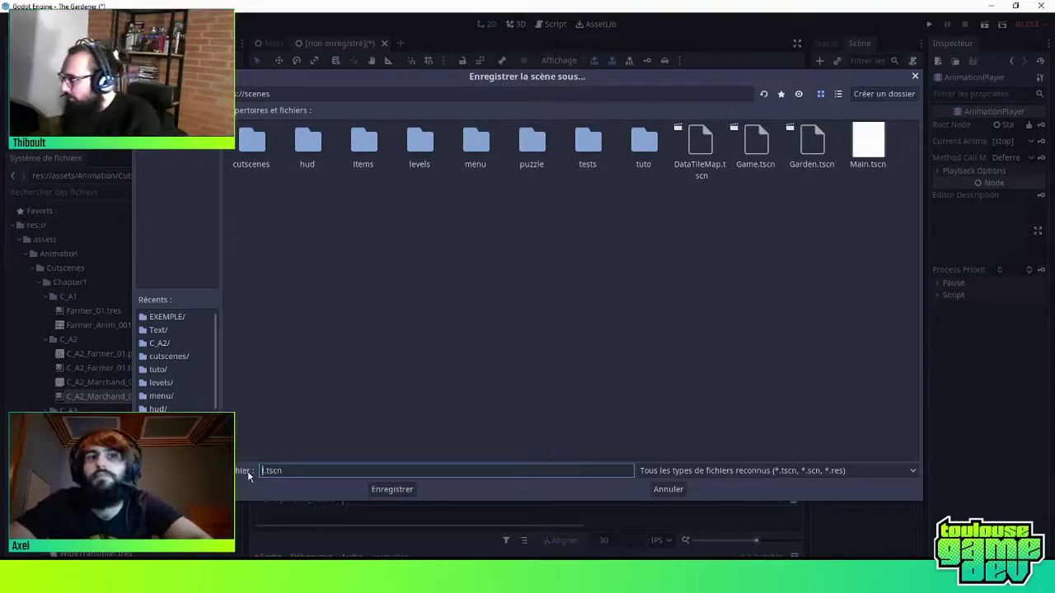
pyautogui.write('E')
pyautogui.write('xemp')
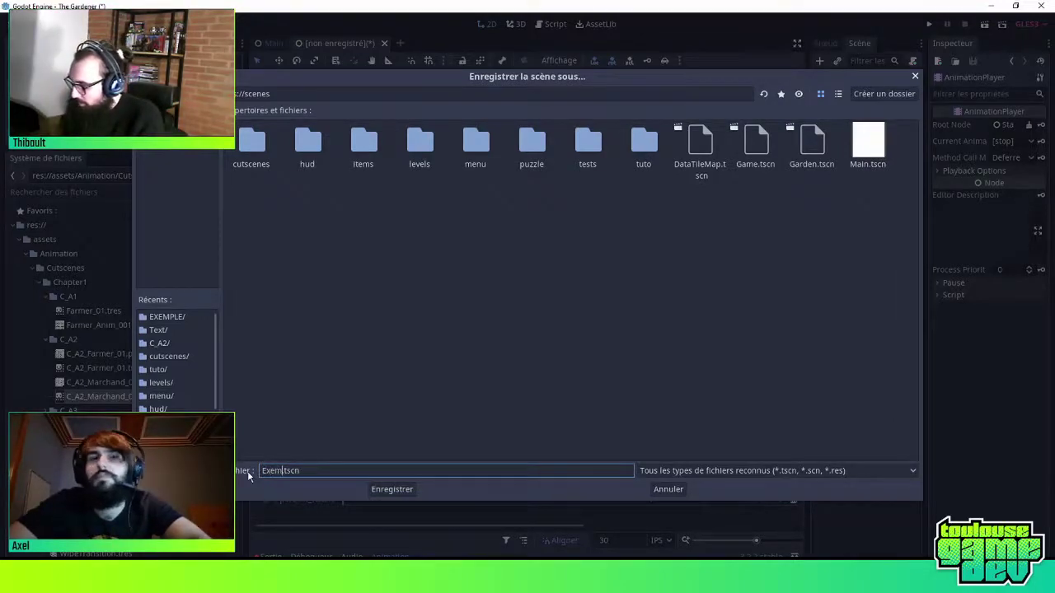
pyautogui.write('le')
# Save the scene as Exemple.tscn and run it in a debug game window
pyautogui.click(391, 489)
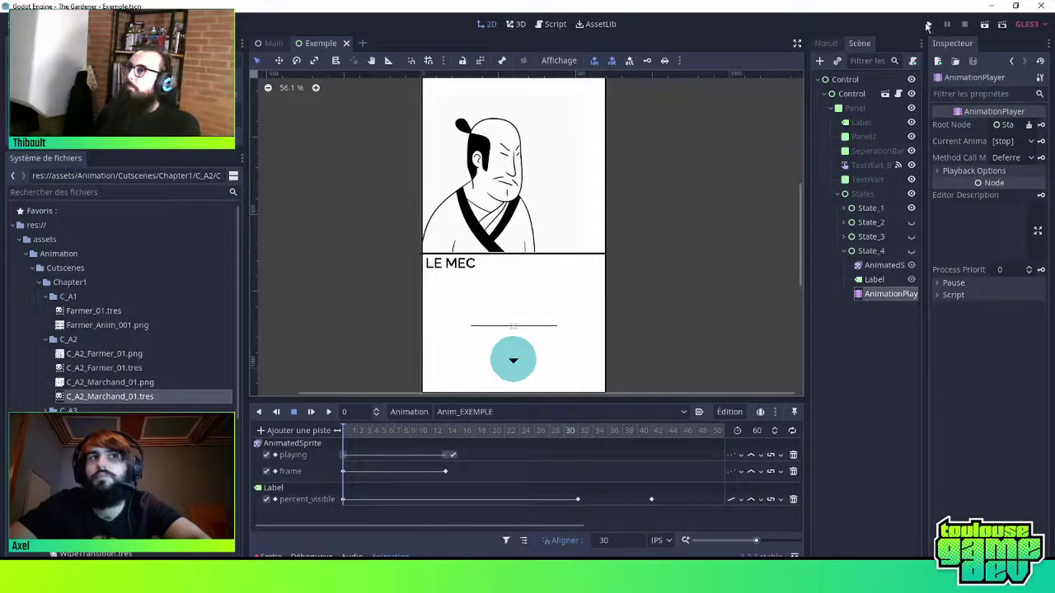
pyautogui.click(928, 24)
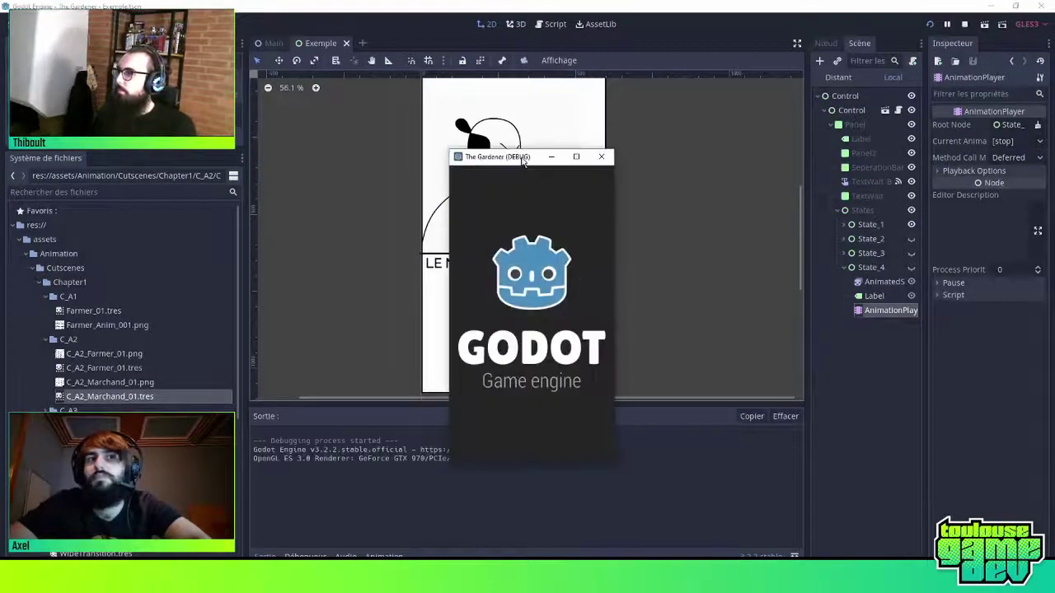
pyautogui.moveTo(513, 163); pyautogui.dragTo(683, 80)
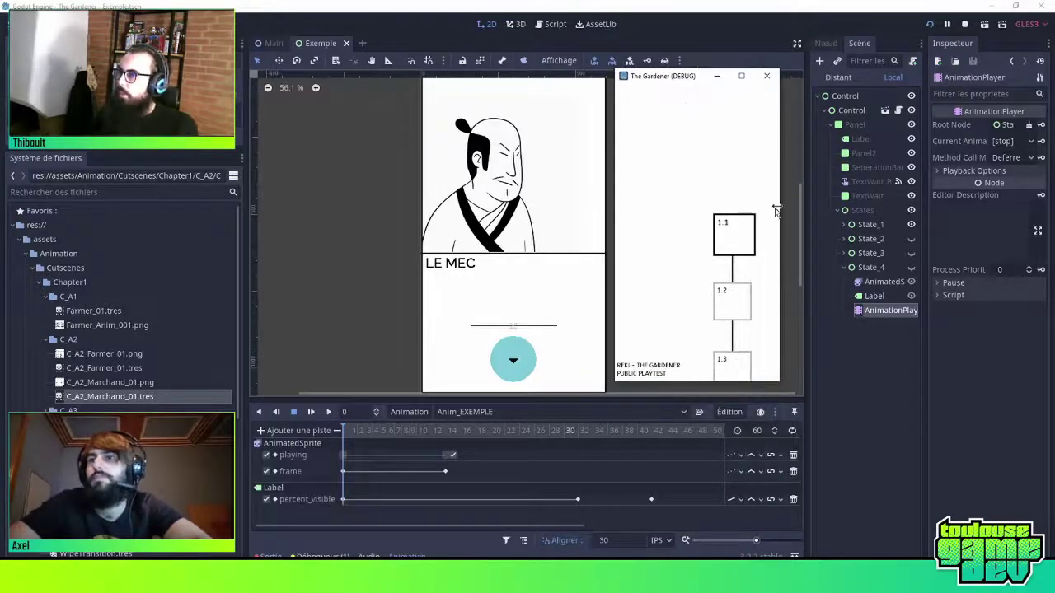
# Scroll the game's level list and open Slabs level 2.1
pyautogui.scroll(-2, 697, 281)
pyautogui.scroll(-2, 683, 207)
pyautogui.scroll(-1, 650, 254)
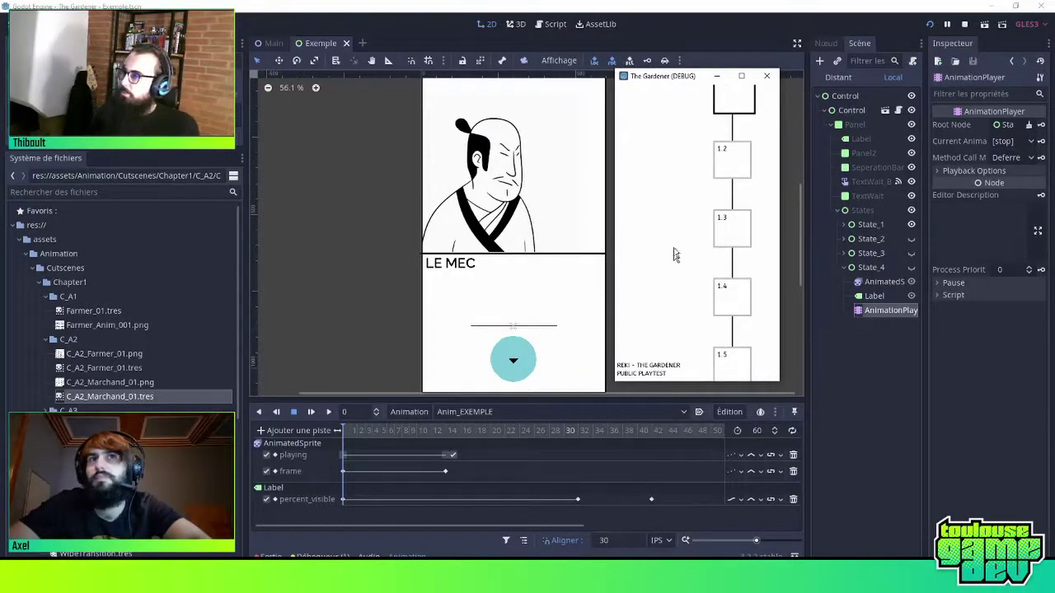
pyautogui.scroll(-1, 674, 264)
pyautogui.scroll(-1, 676, 284)
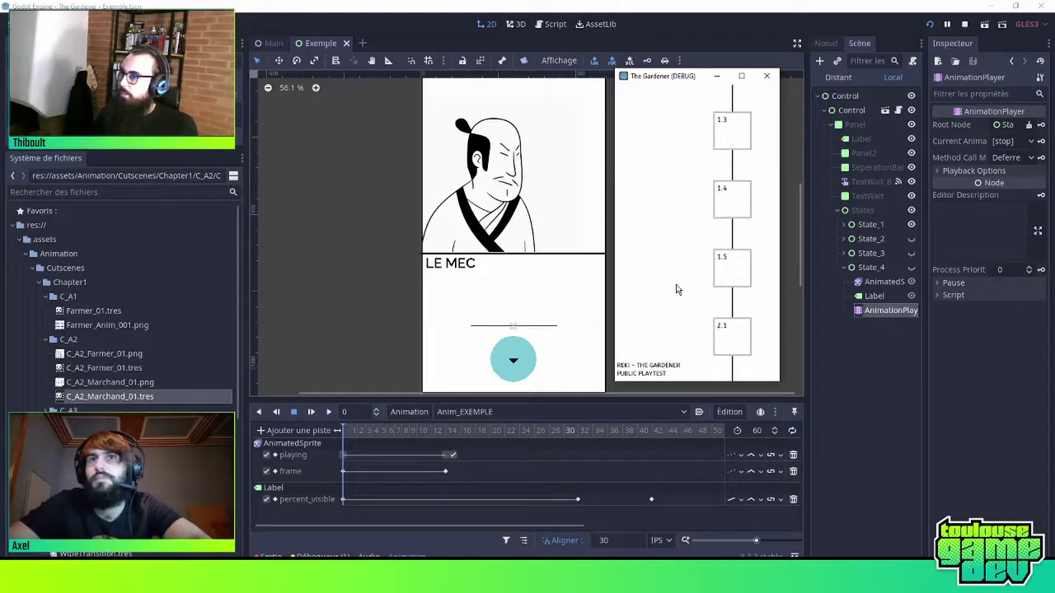
pyautogui.scroll(-1, 676, 280)
pyautogui.scroll(-1, 677, 260)
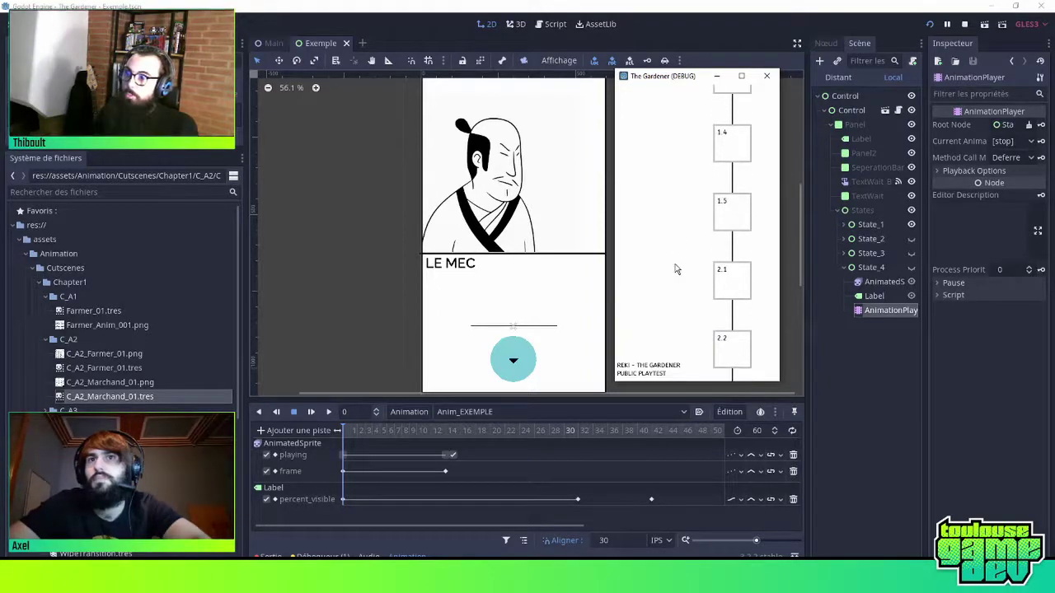
pyautogui.click(736, 288)
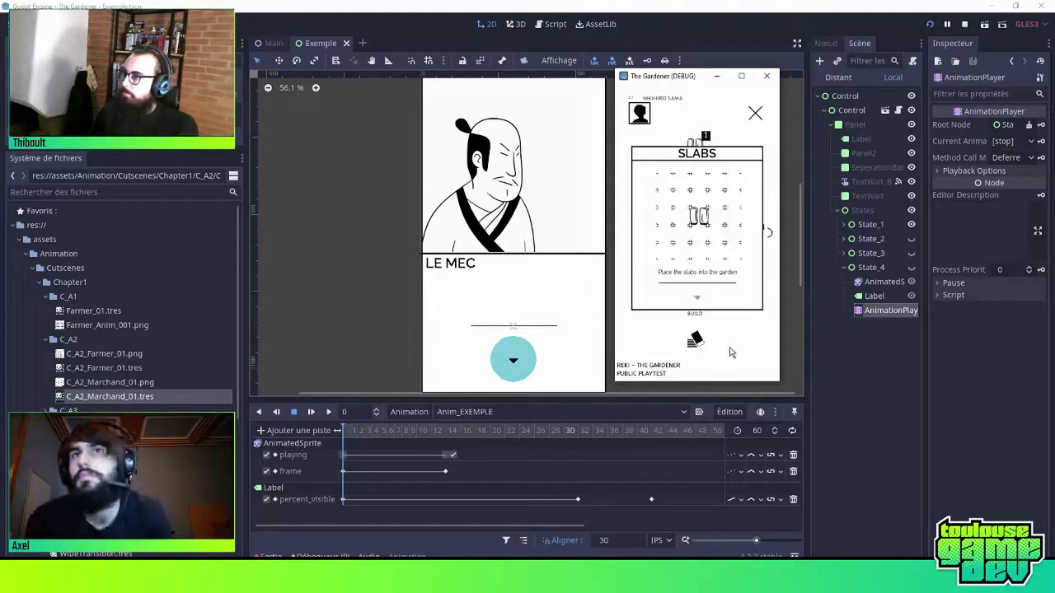
# Trace a path, build the garden and place a slab in its middle
pyautogui.click(697, 300)
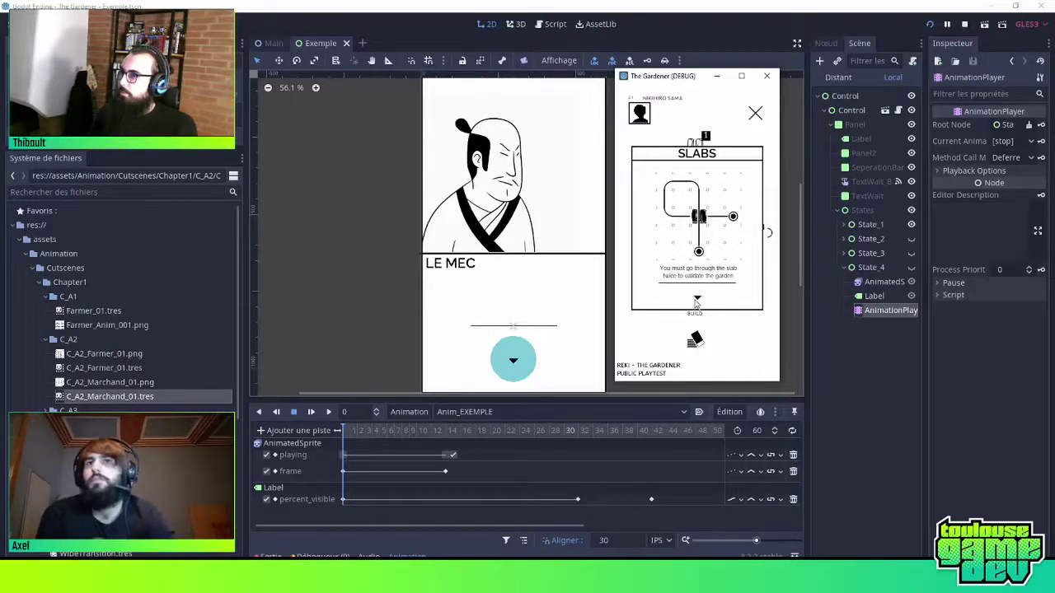
pyautogui.click(696, 301)
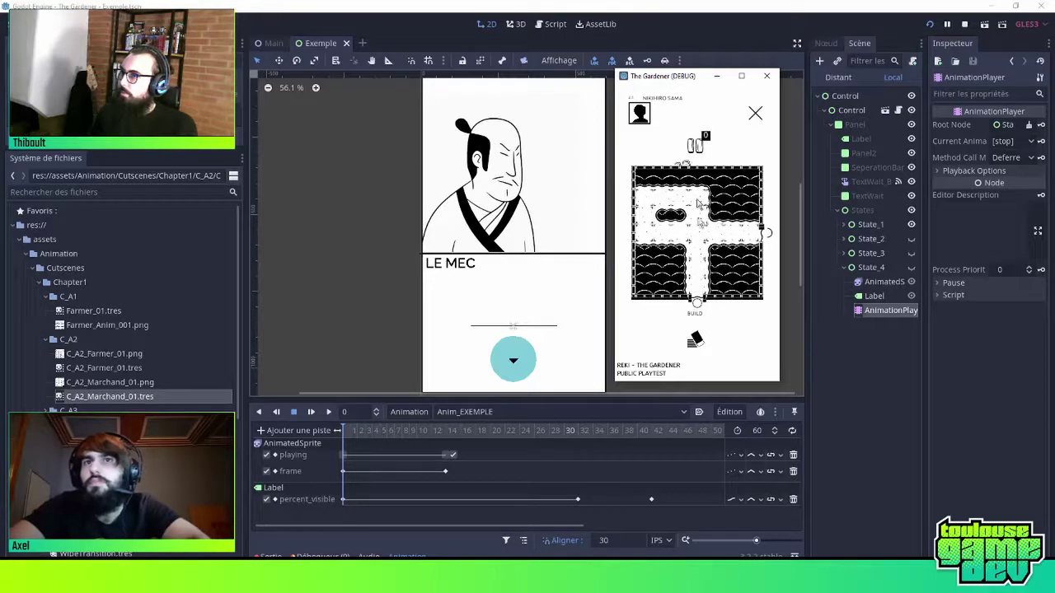
pyautogui.moveTo(697, 302); pyautogui.dragTo(644, 199)
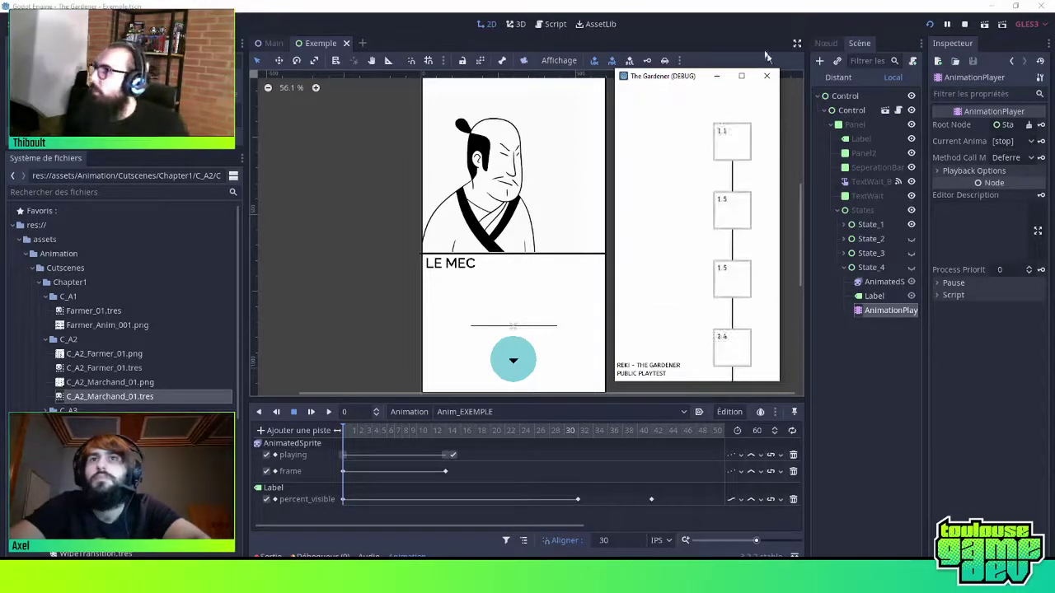
# Stop the game and open scenes/tuto/TutoSlab.tscn from the Scene menu
pyautogui.press('F8')
pyautogui.click(18, 24)
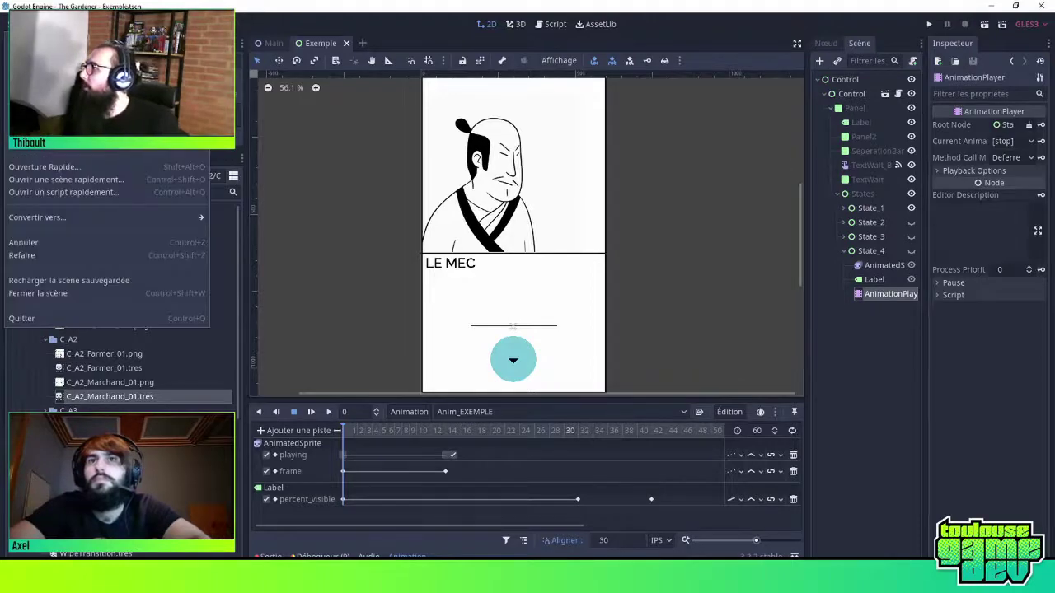
pyautogui.click(50, 63)
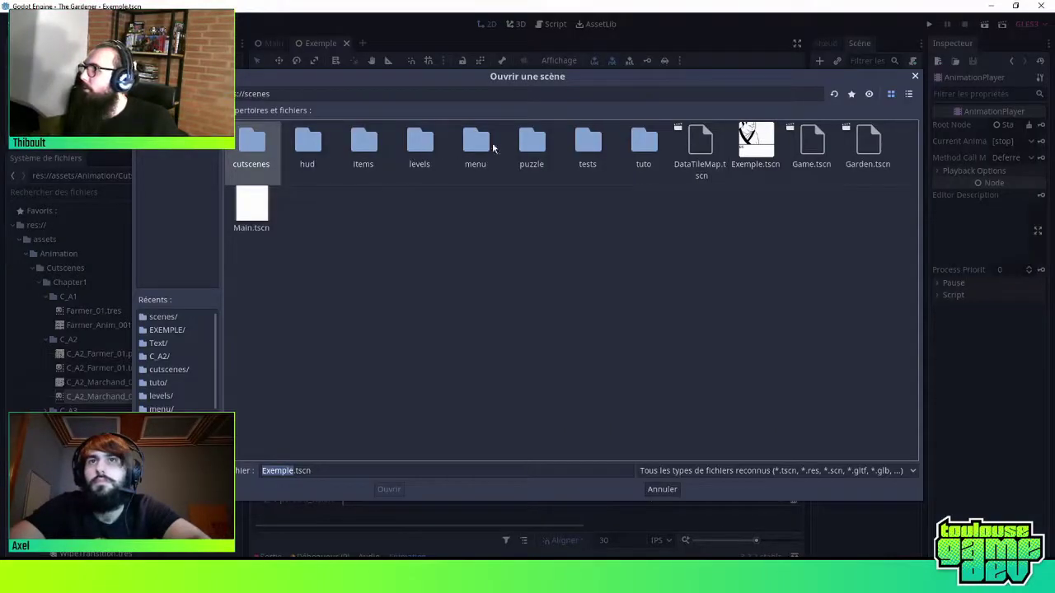
pyautogui.doubleClick(633, 146)
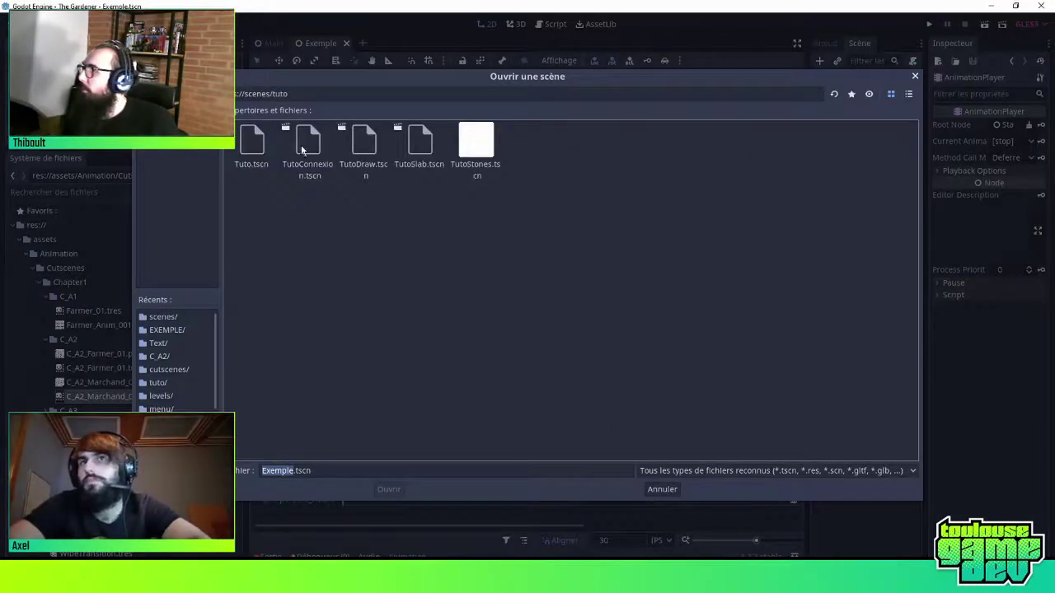
pyautogui.click(418, 147)
pyautogui.doubleClick(419, 147)
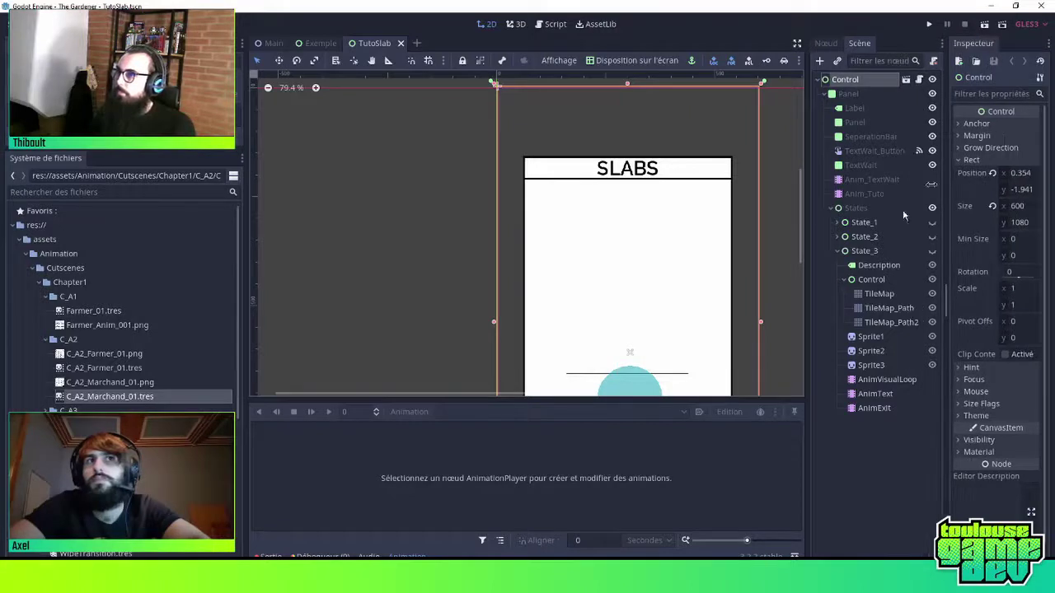
# Expand and show State_1 in TutoSlab, then play its AnimVisualLoop animation
pyautogui.click(838, 250)
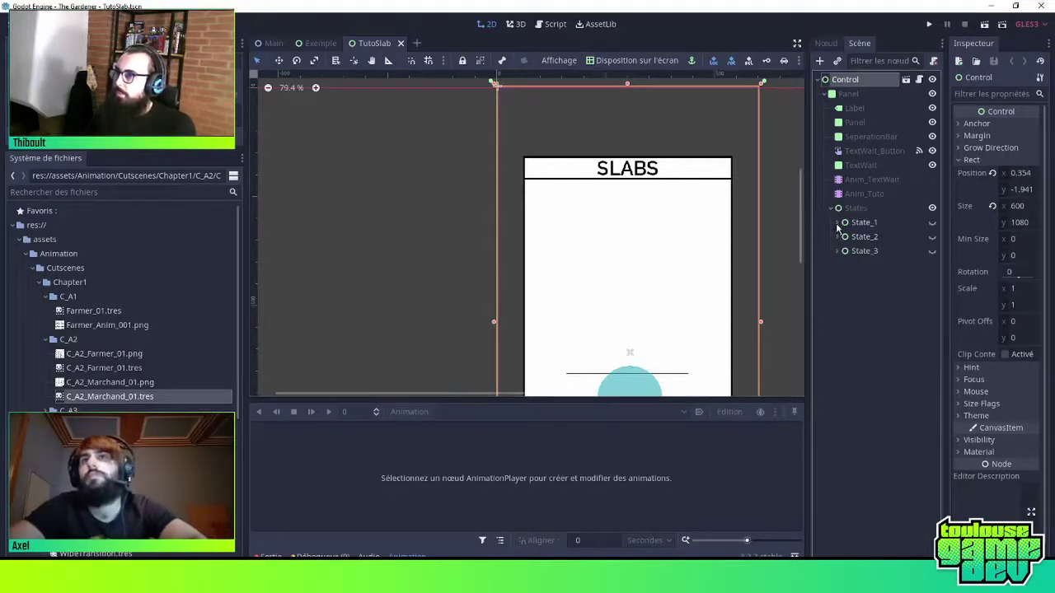
pyautogui.click(838, 223)
pyautogui.click(932, 224)
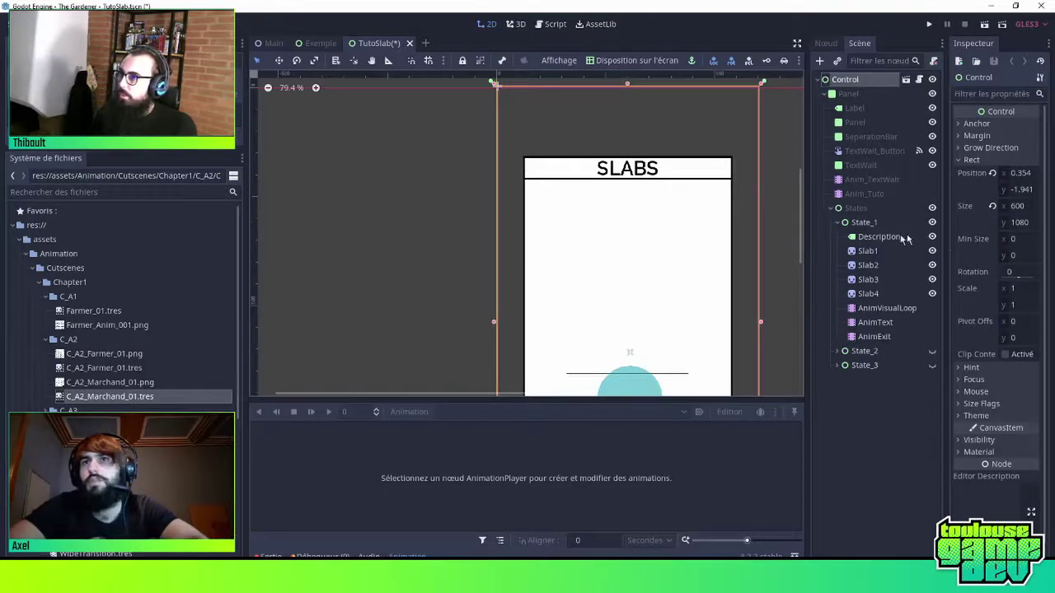
pyautogui.click(886, 309)
pyautogui.click(875, 323)
pyautogui.click(886, 308)
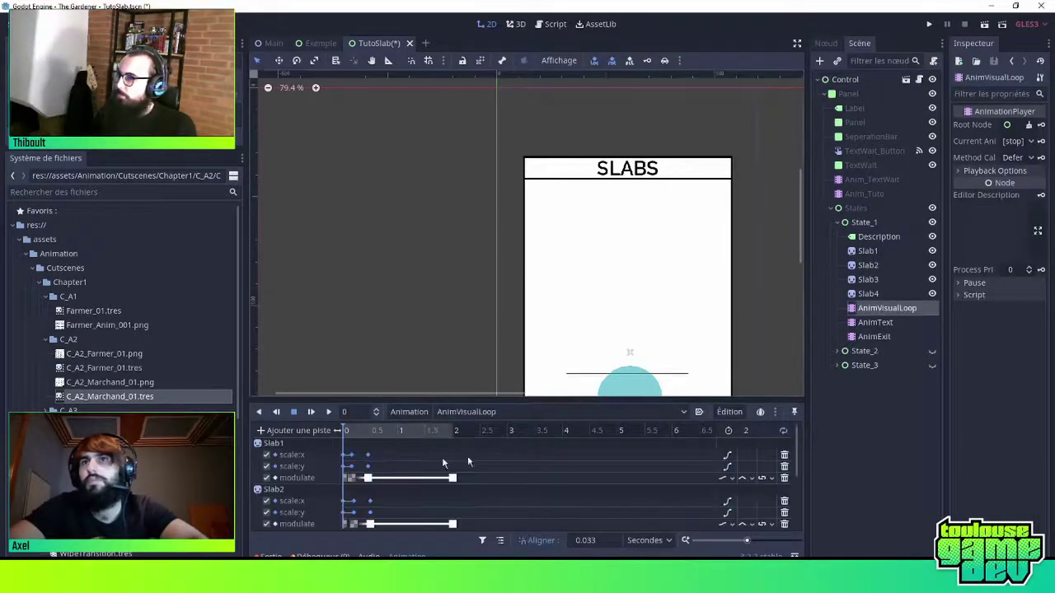
pyautogui.hotkey('shift', 'd')
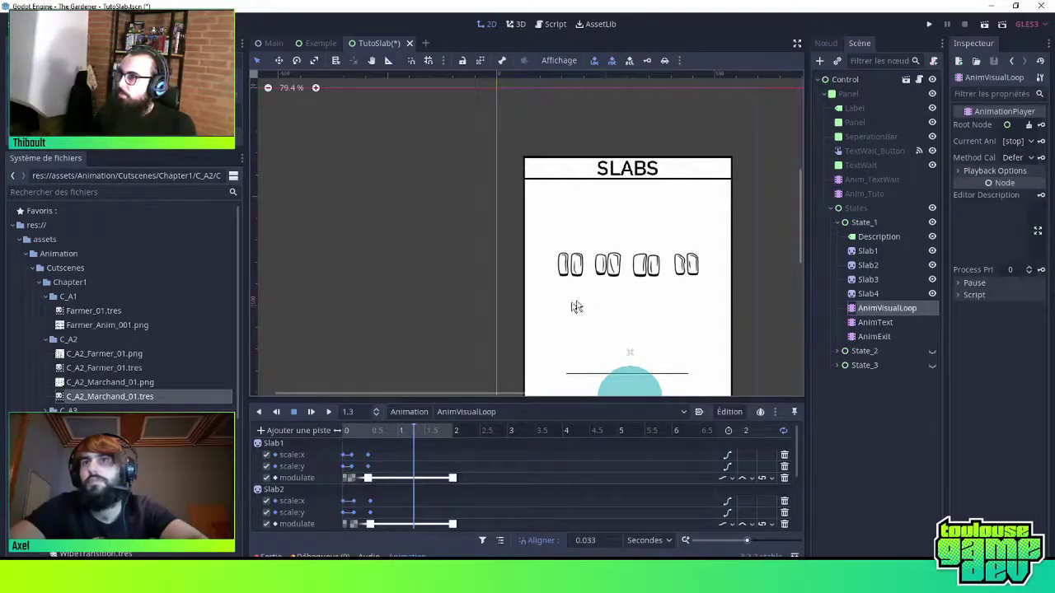
pyautogui.scroll(-5, 626, 323)
pyautogui.scroll(4, 669, 317)
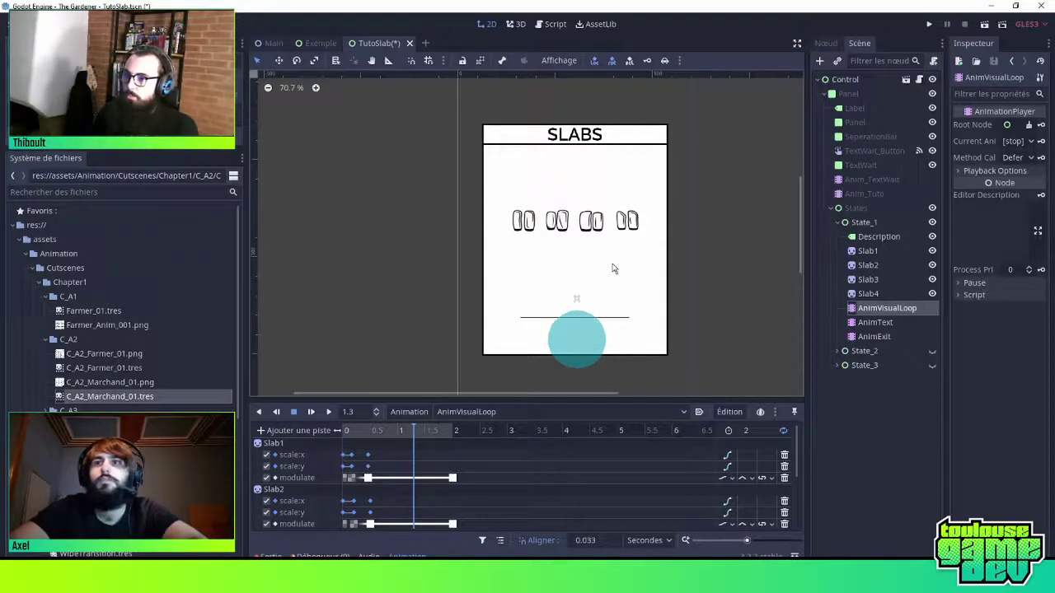
# Scrub through AnimExit's fade, open AnimText, then collapse State_1
pyautogui.click(882, 323)
pyautogui.click(883, 338)
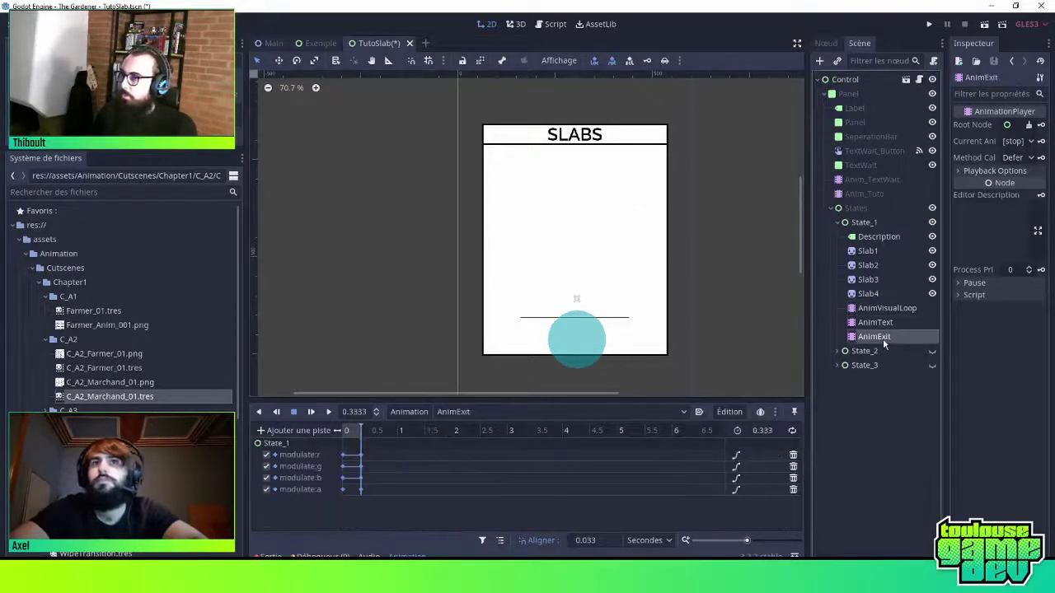
pyautogui.moveTo(347, 429); pyautogui.dragTo(356, 432)
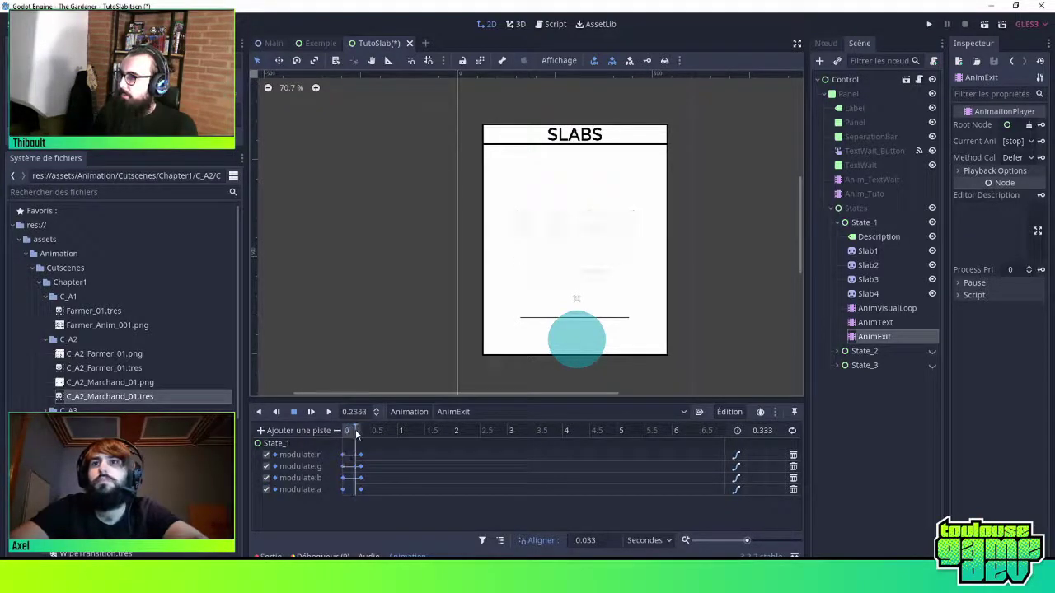
pyautogui.moveTo(357, 436); pyautogui.dragTo(345, 434)
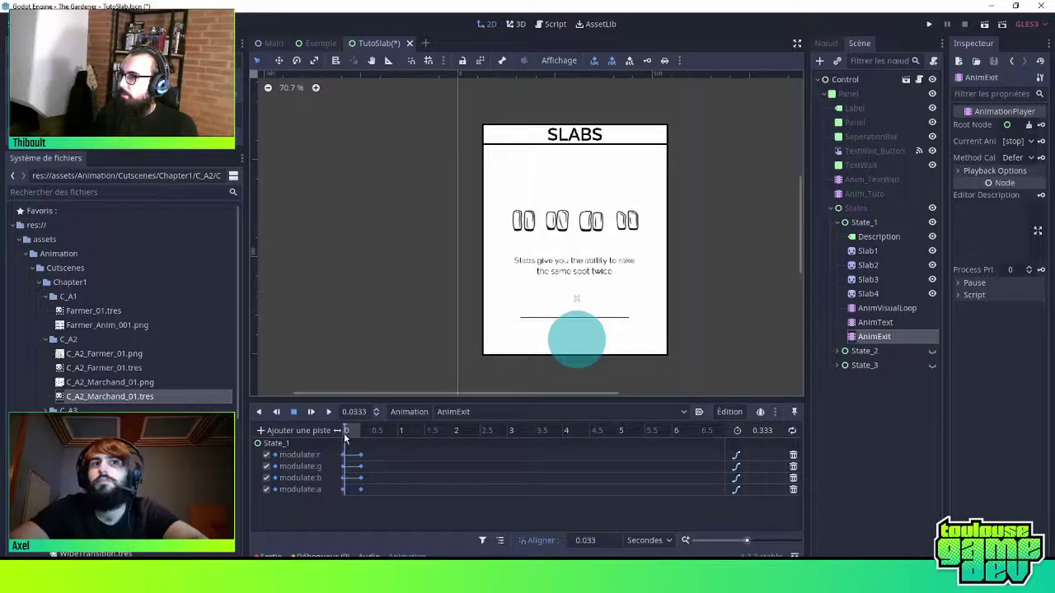
pyautogui.doubleClick(873, 322)
pyautogui.click(837, 223)
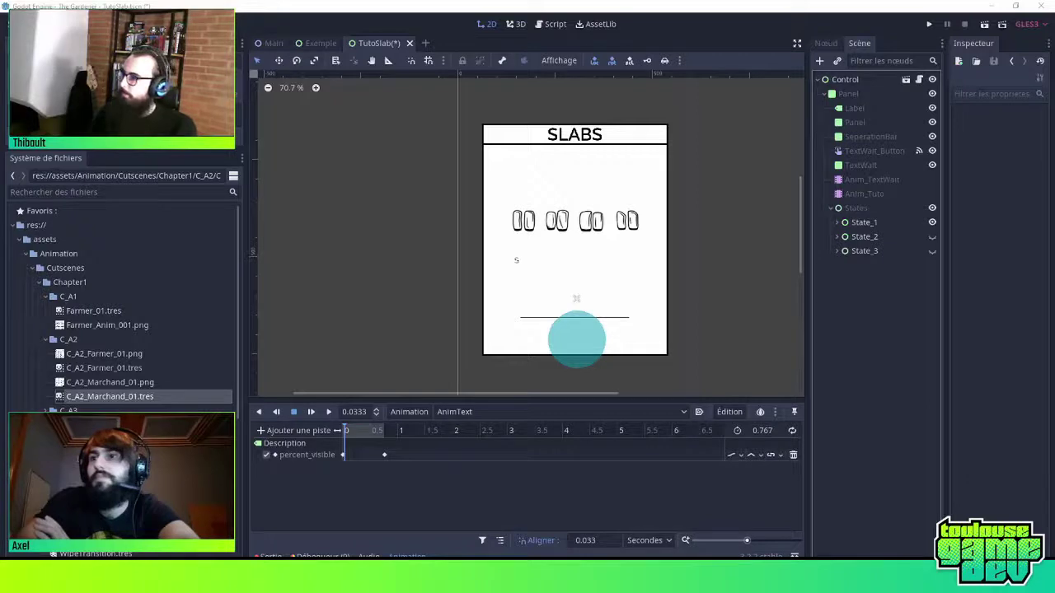
pyautogui.click(388, 54)
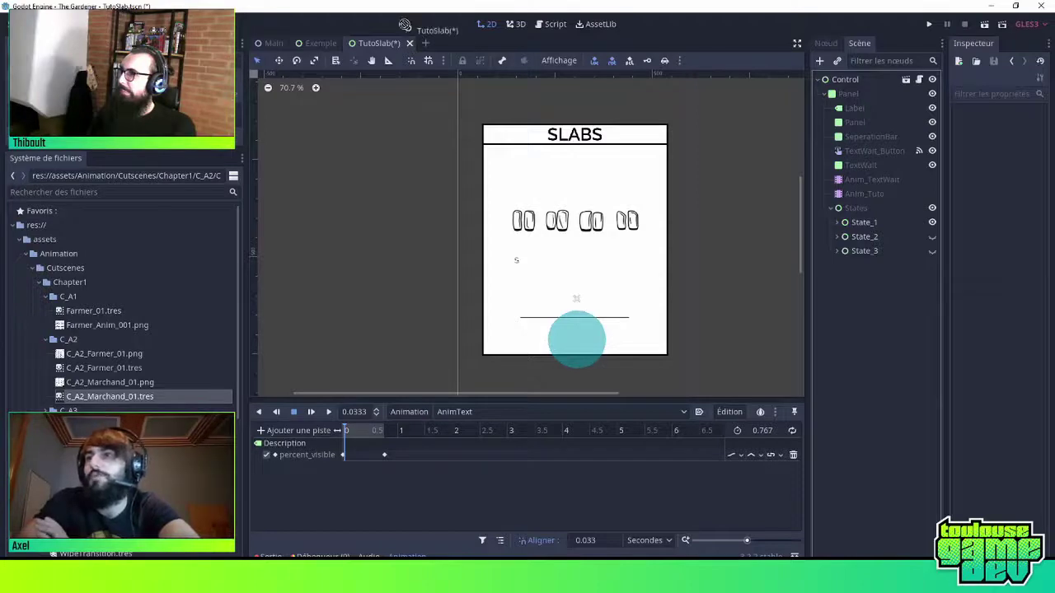
# Close TutoSlab choosing 'Ne pas enregistrer', then clear the AnimationPlayer selection
pyautogui.click(409, 43)
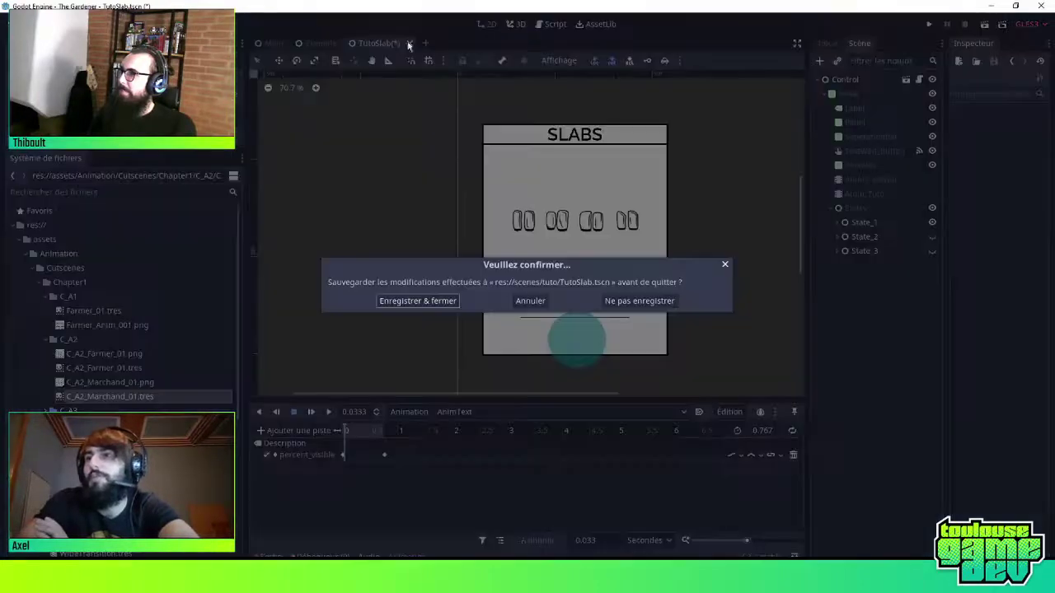
pyautogui.click(638, 302)
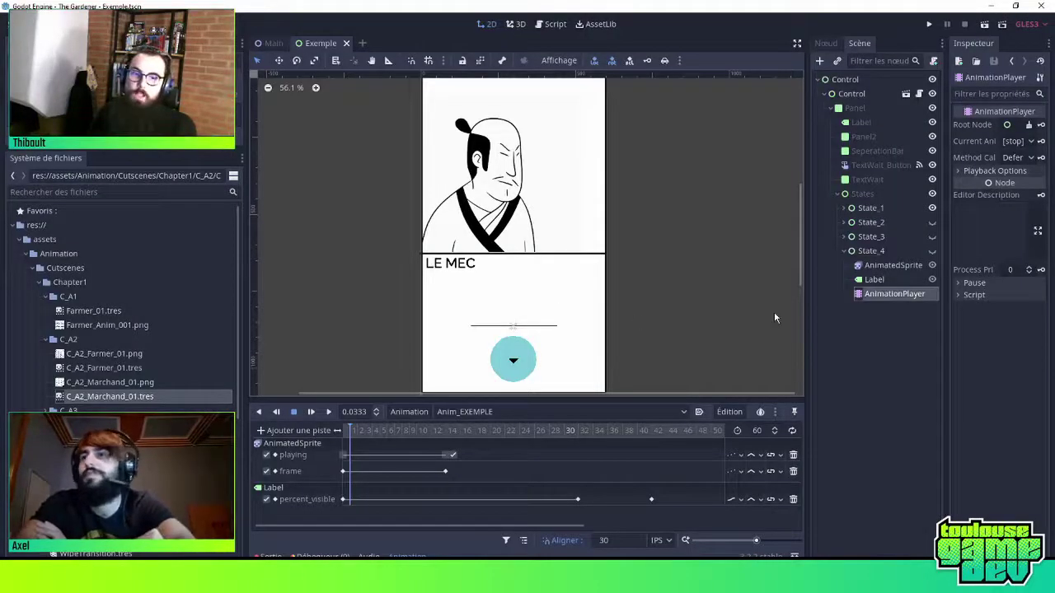
pyautogui.click(673, 251)
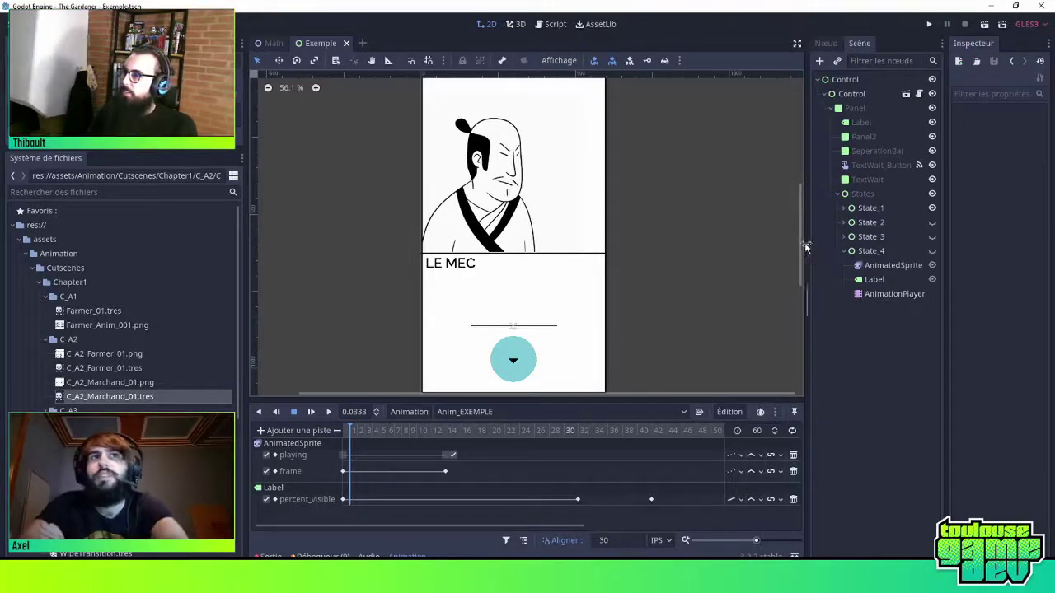
pyautogui.moveTo(806, 247)
pyautogui.mouseDown()
pyautogui.moveTo(802, 257)
pyautogui.moveTo(804, 243)
pyautogui.mouseUp()
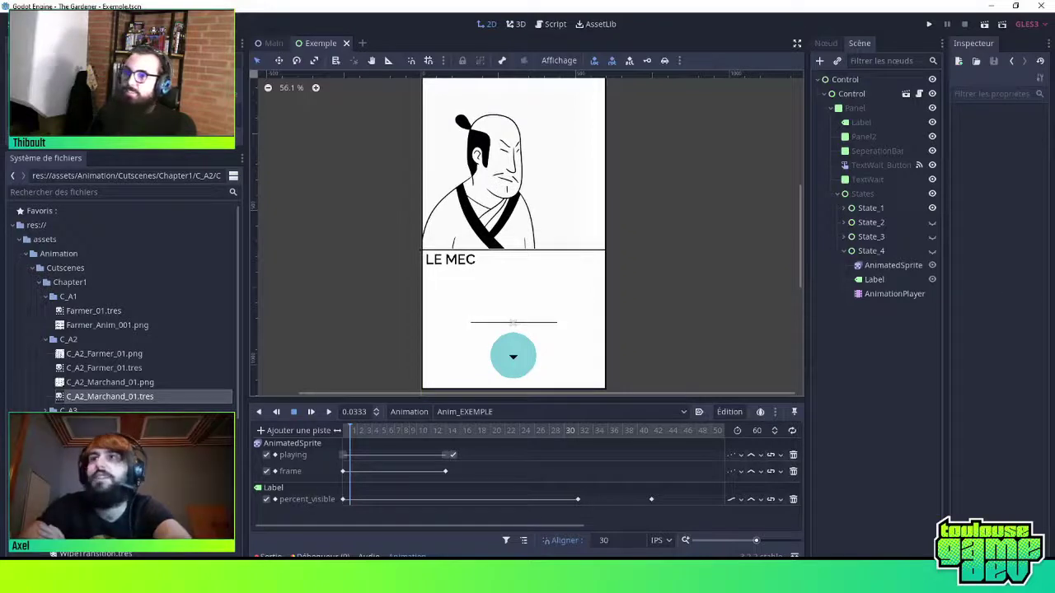